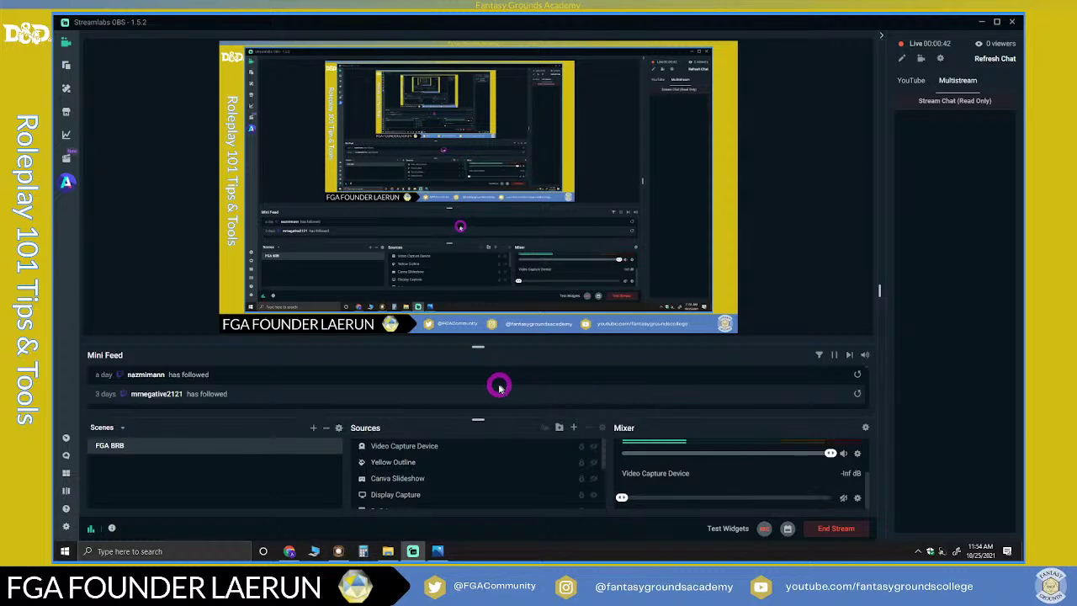
# Save the Fantasy Grounds updater settings and launch Fantasy Grounds in a maximized window
pyautogui.click(336, 553)
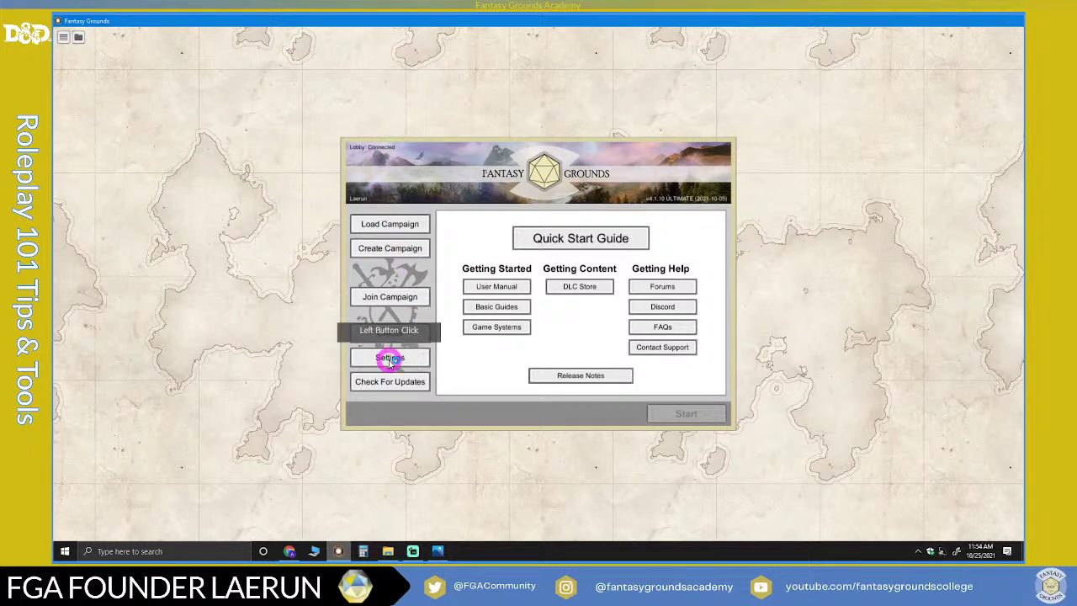
pyautogui.hotkey('alt', 'Tab')
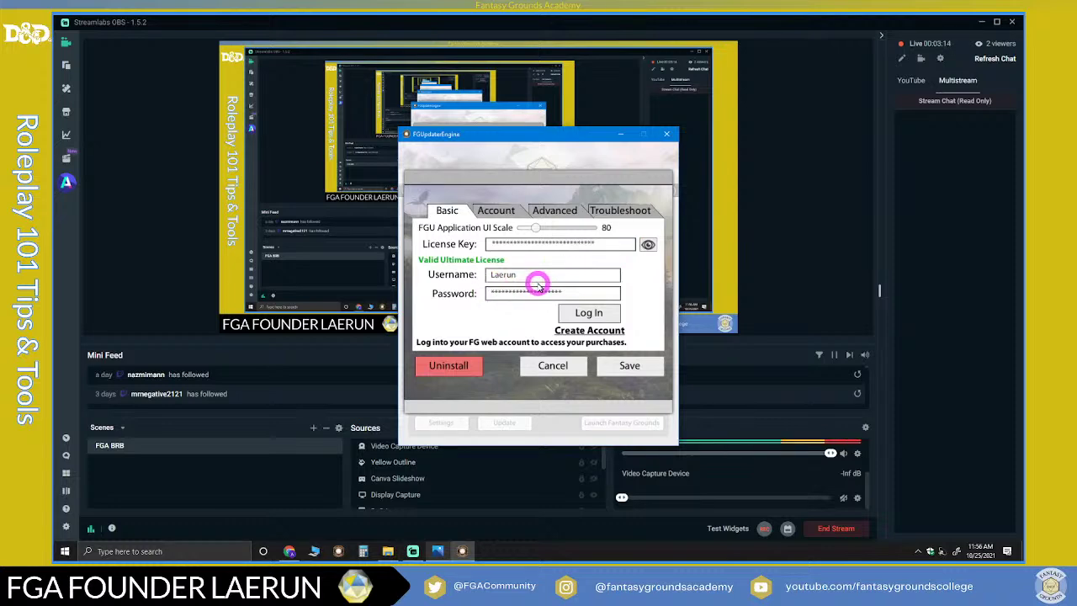
pyautogui.click(637, 367)
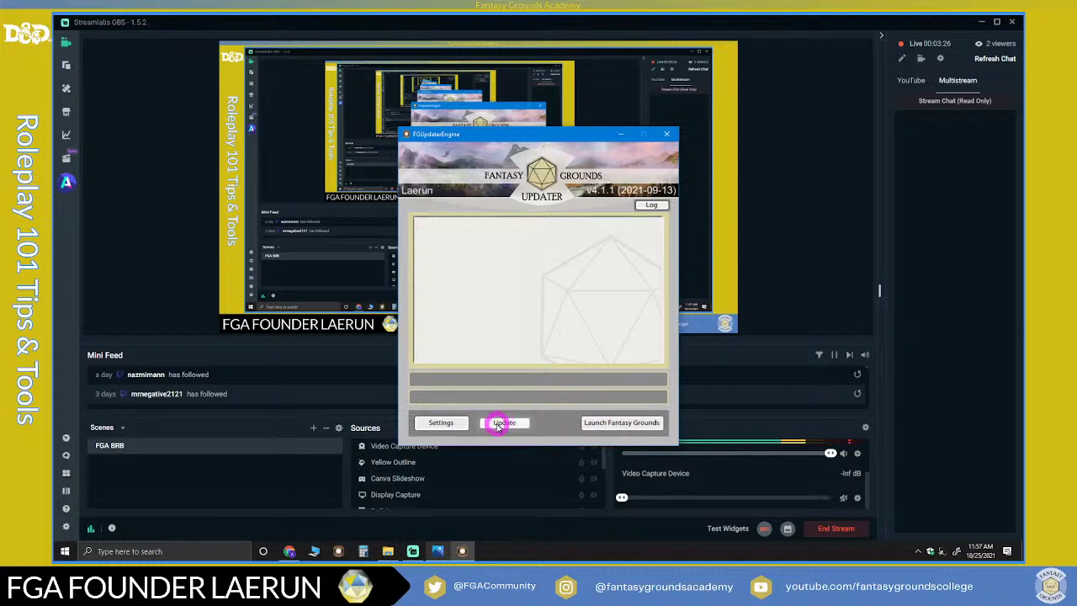
pyautogui.click(602, 423)
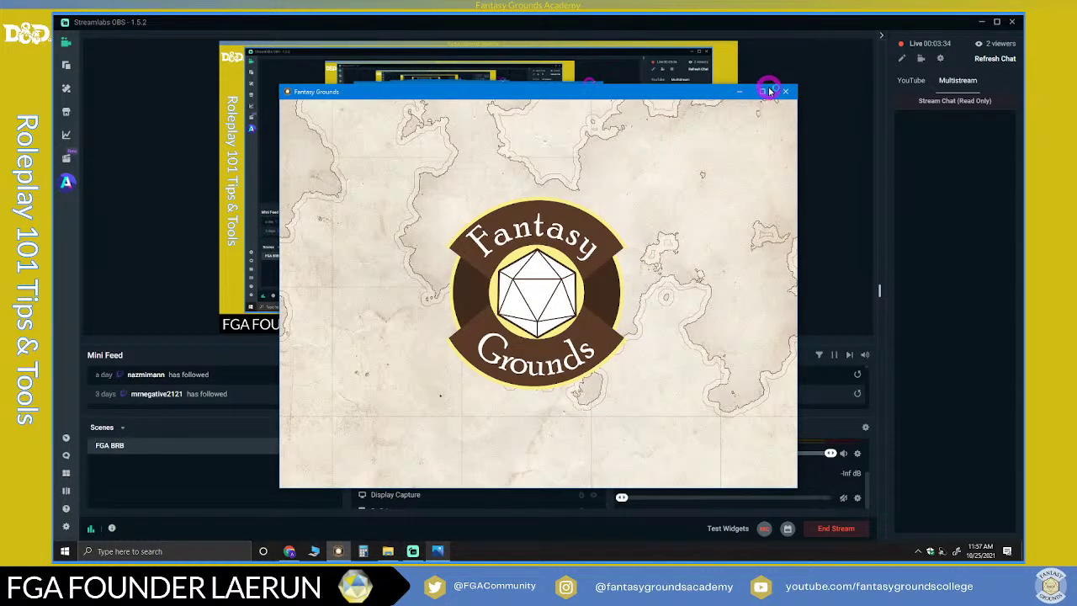
pyautogui.click(763, 93)
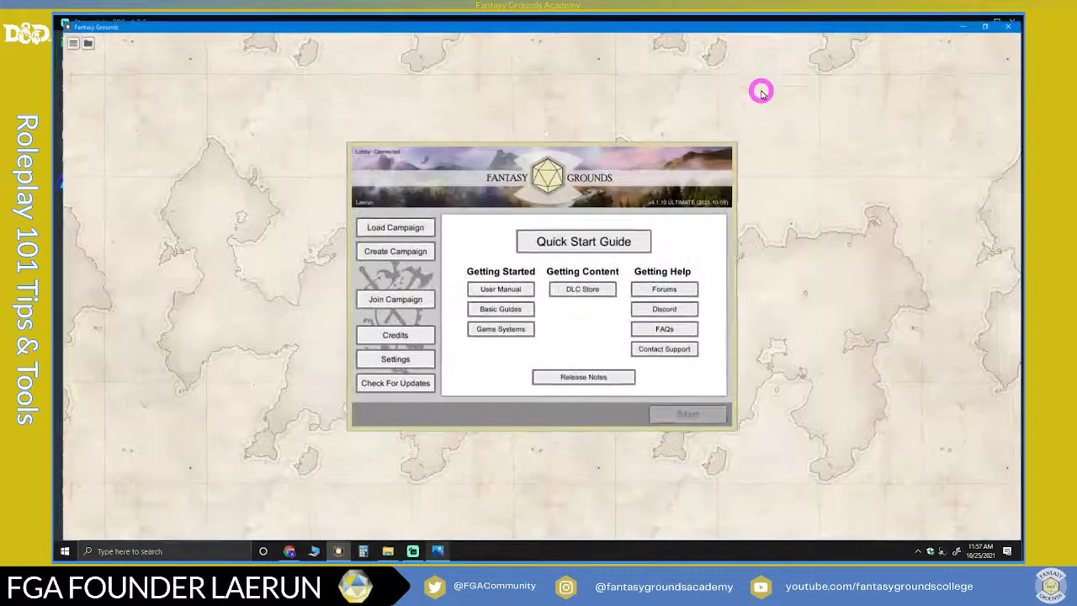
# Look through the list of existing campaigns available to load
pyautogui.click(415, 226)
pyautogui.scroll(-5, 519, 262)
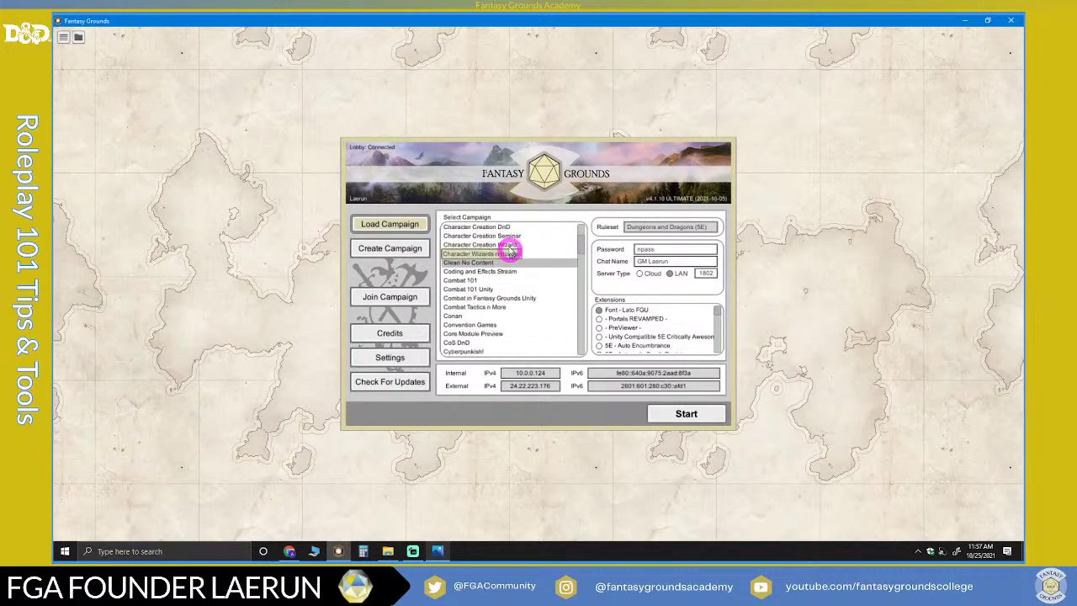
pyautogui.scroll(-4, 484, 287)
pyautogui.scroll(-2, 488, 294)
pyautogui.scroll(-4, 503, 308)
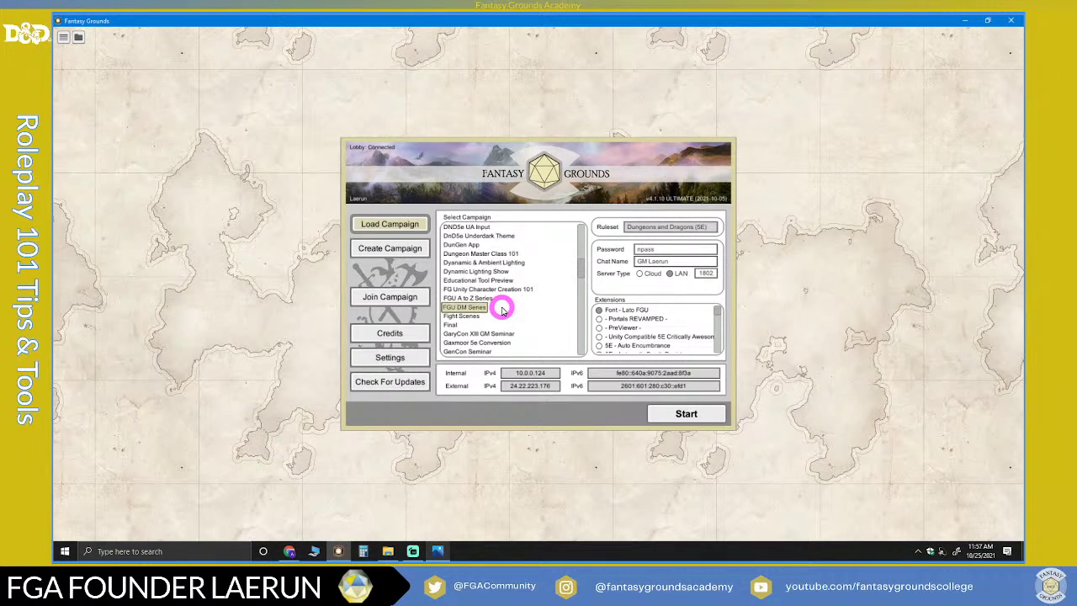
pyautogui.scroll(7, 501, 303)
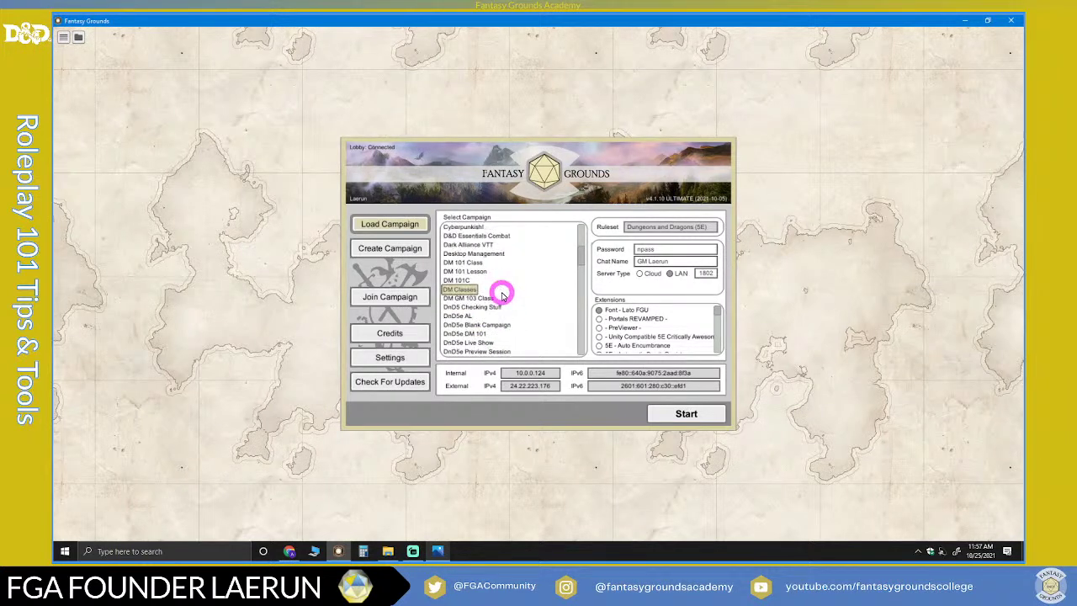
# Start a new campaign named "DND5e" and look through the available game system rulesets
pyautogui.click(407, 250)
pyautogui.click(501, 224)
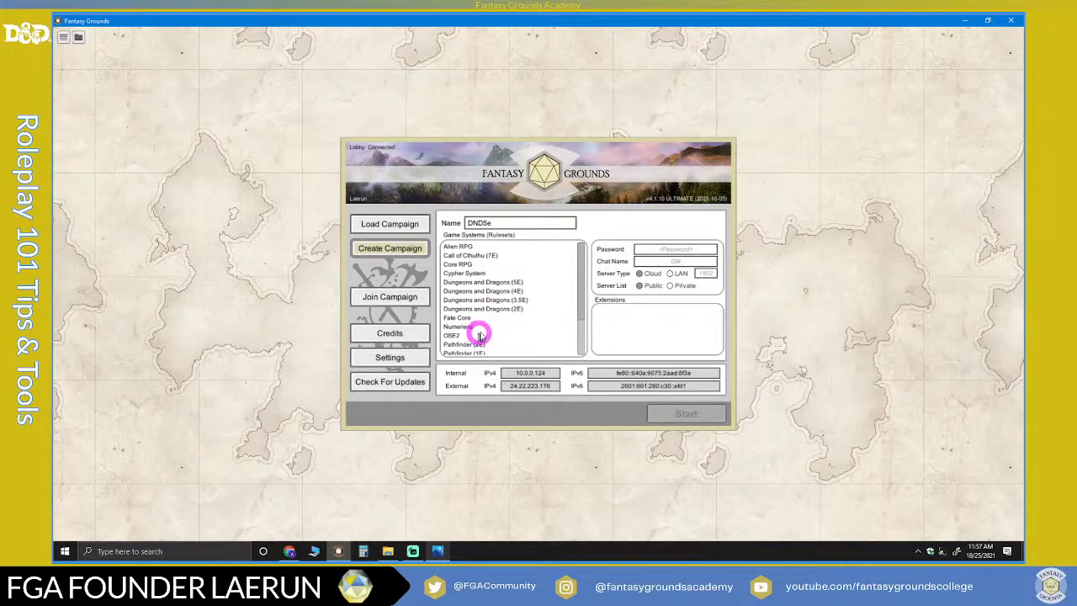
pyautogui.scroll(-2, 484, 324)
pyautogui.scroll(2, 510, 321)
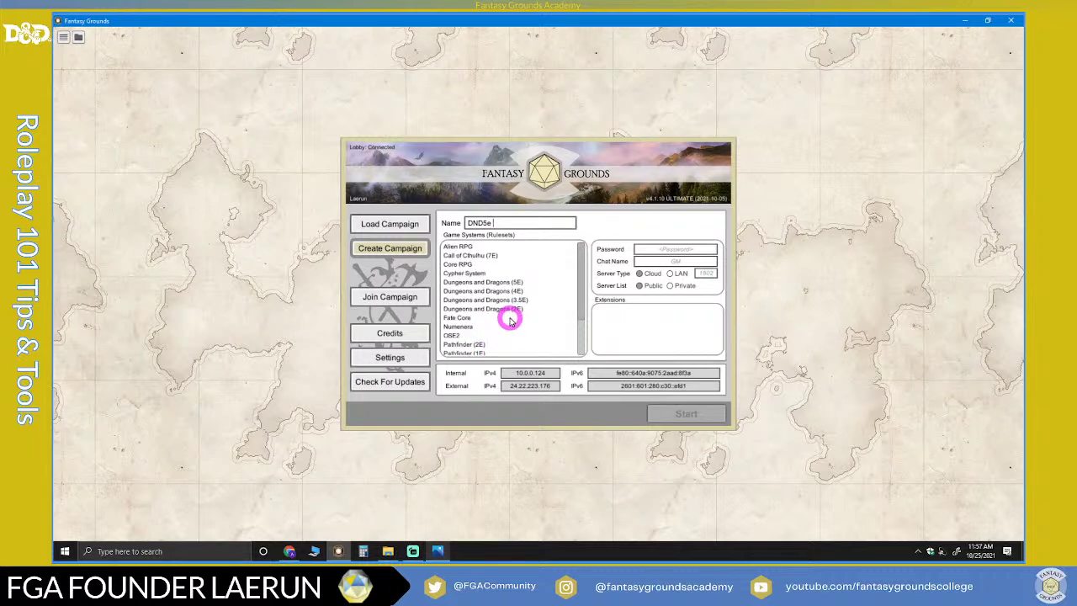
pyautogui.doubleClick(496, 224)
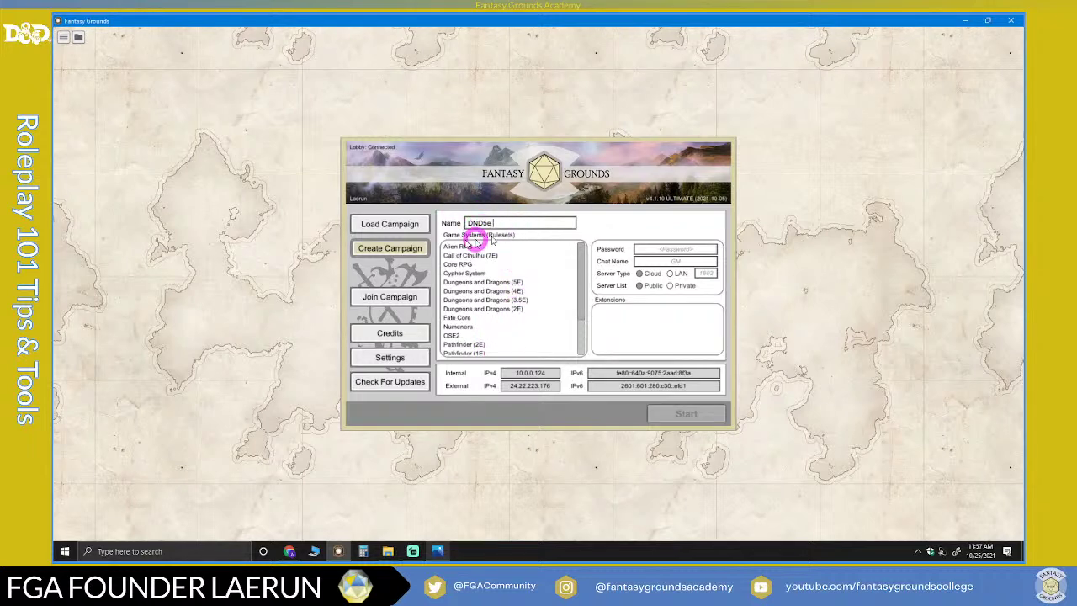
pyautogui.click(497, 223)
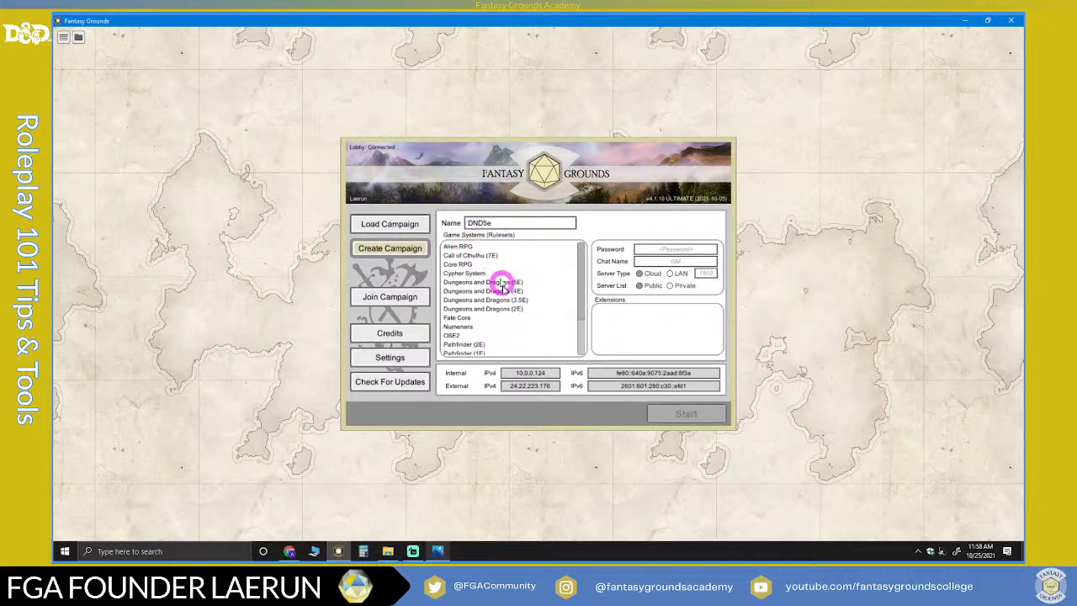
pyautogui.scroll(-2, 502, 312)
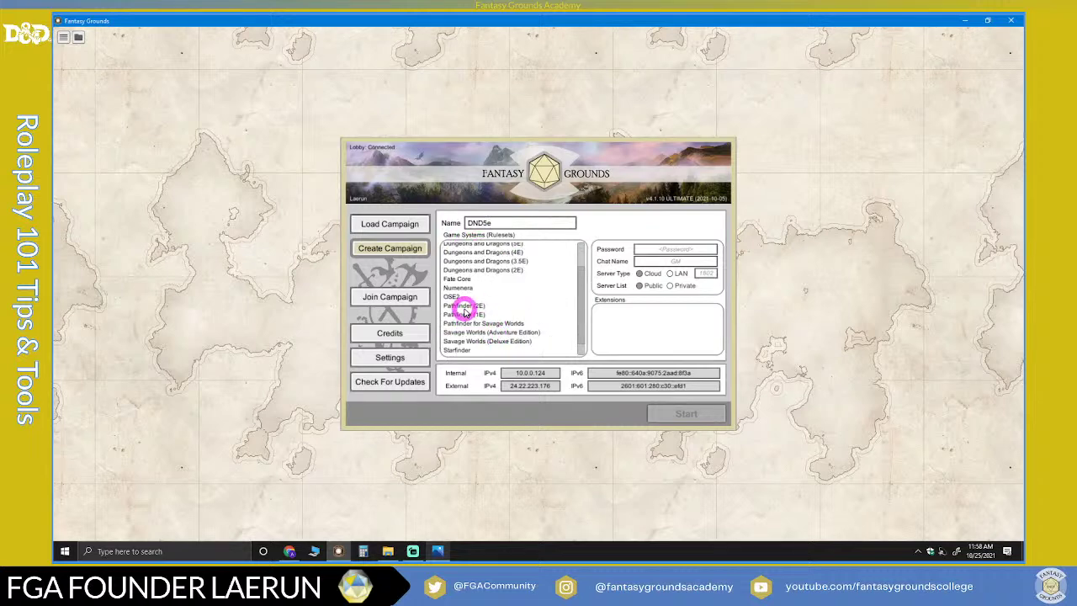
pyautogui.scroll(2, 466, 305)
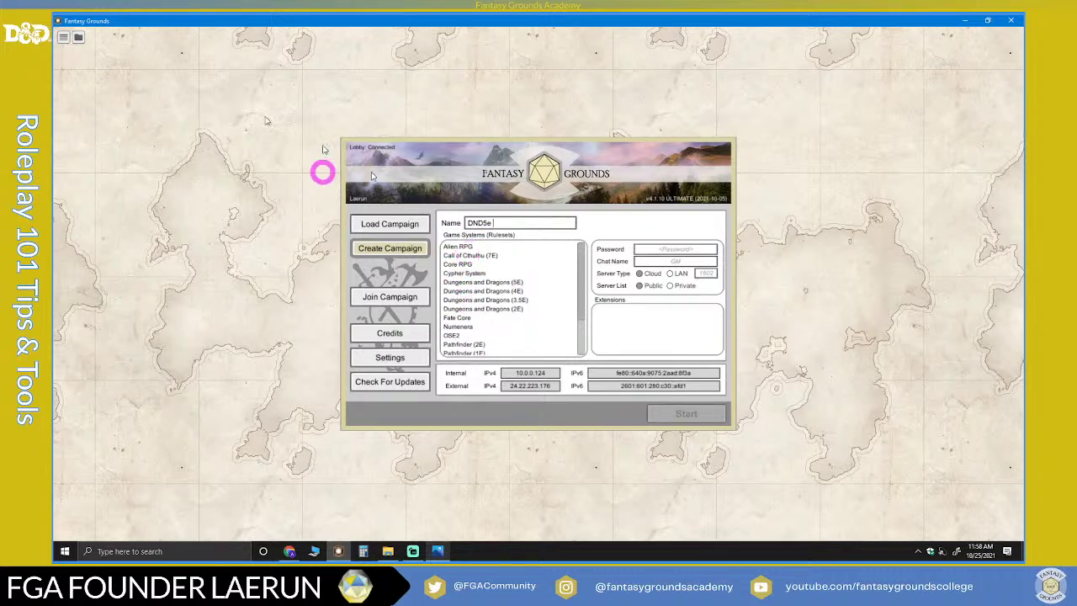
# Open the Fantasy Grounds data folder in a file window and go into its campaigns folder
pyautogui.click(76, 38)
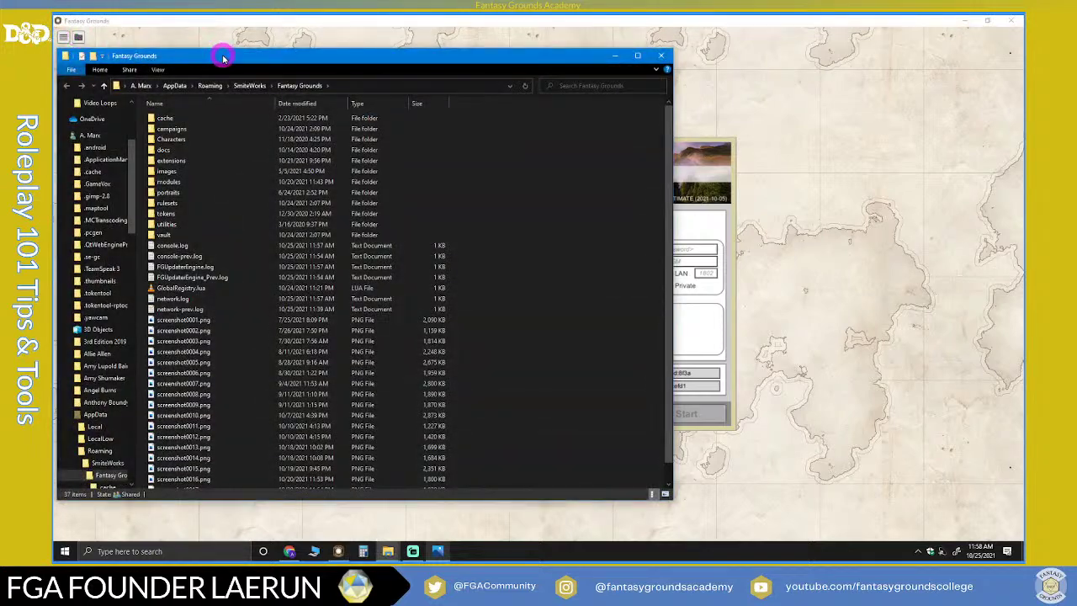
pyautogui.moveTo(223, 57); pyautogui.dragTo(380, 51)
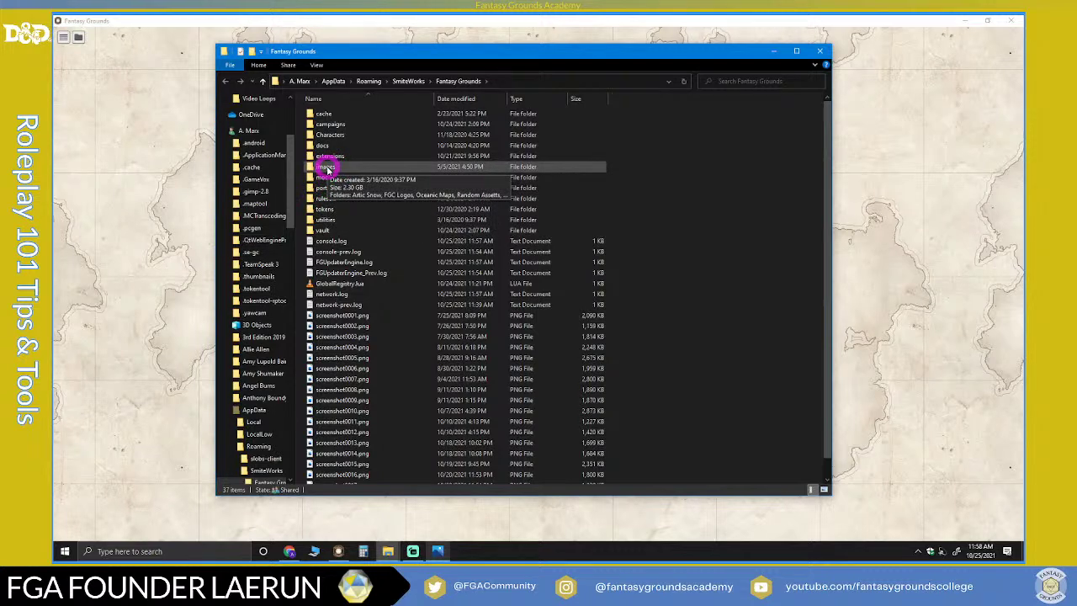
pyautogui.doubleClick(341, 125)
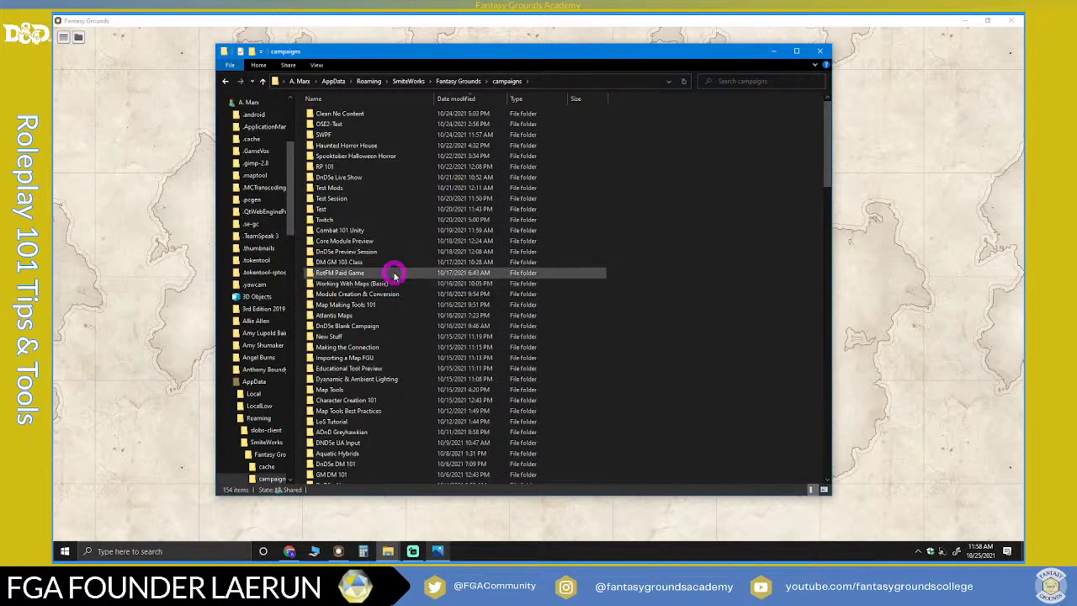
# Look through the individual campaign folders stored in the campaigns folder
pyautogui.scroll(-20, 393, 168)
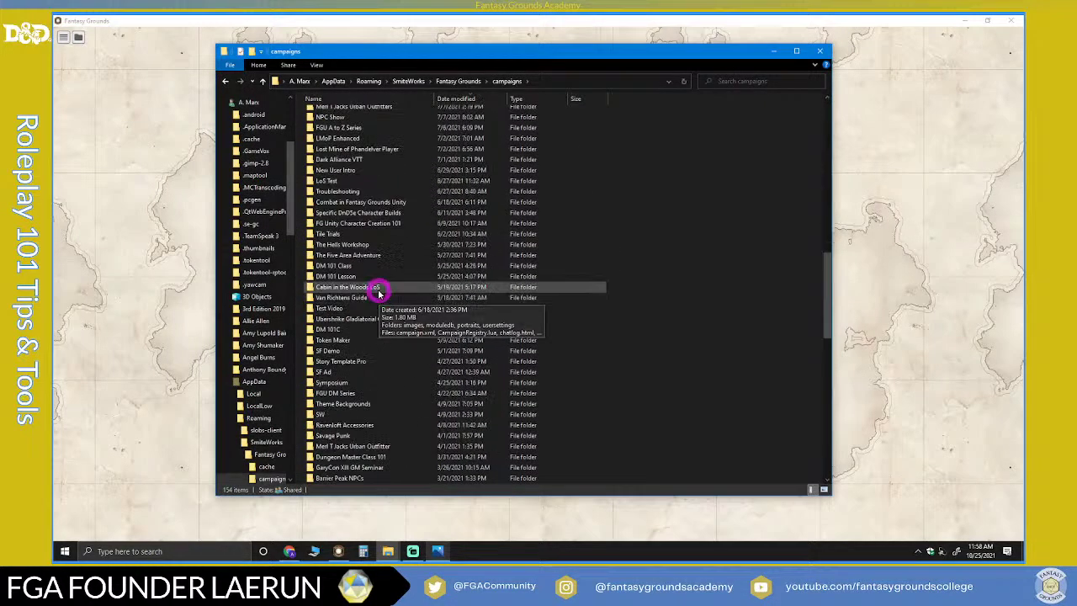
pyautogui.scroll(13, 377, 290)
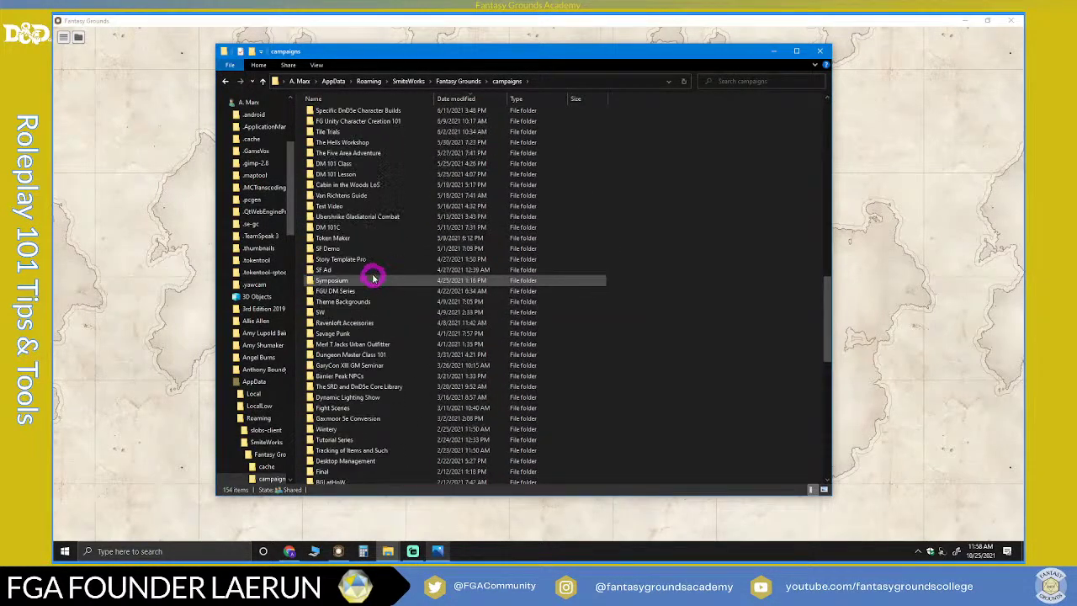
pyautogui.scroll(15, 373, 277)
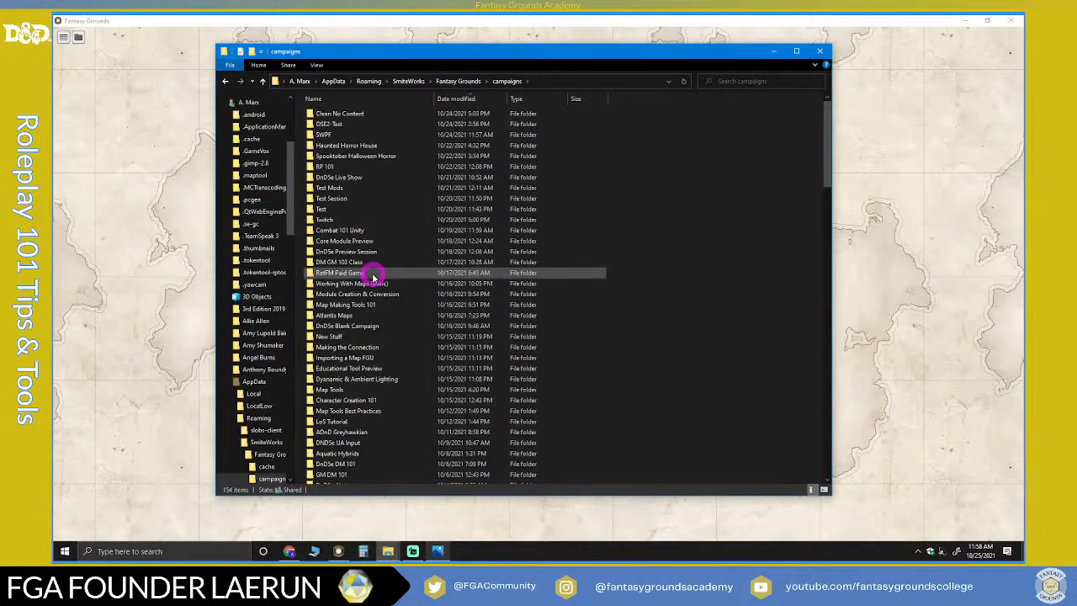
pyautogui.scroll(-13, 356, 229)
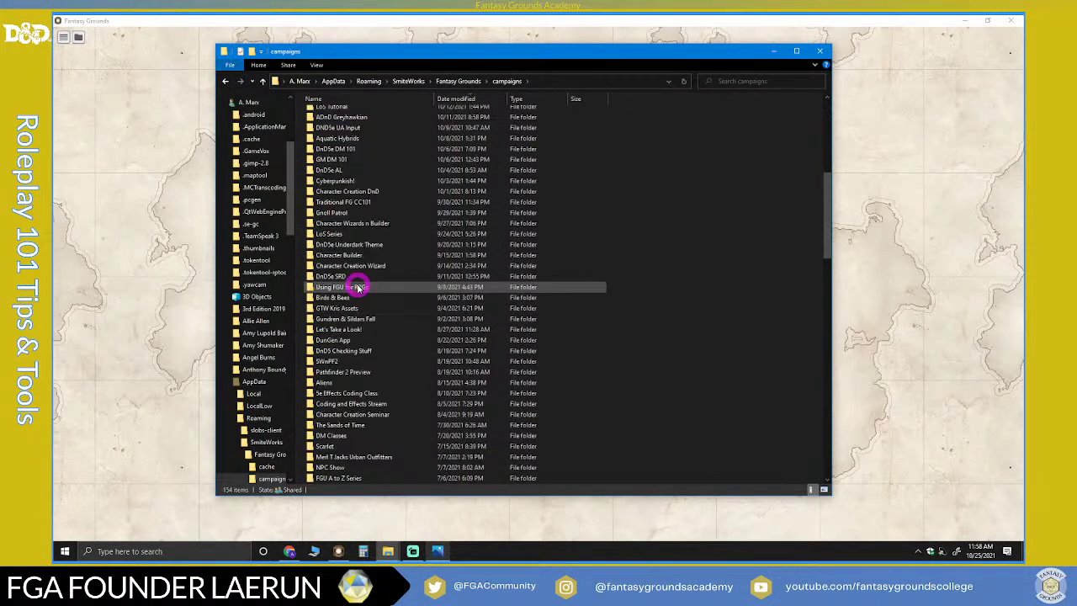
pyautogui.scroll(-15, 357, 297)
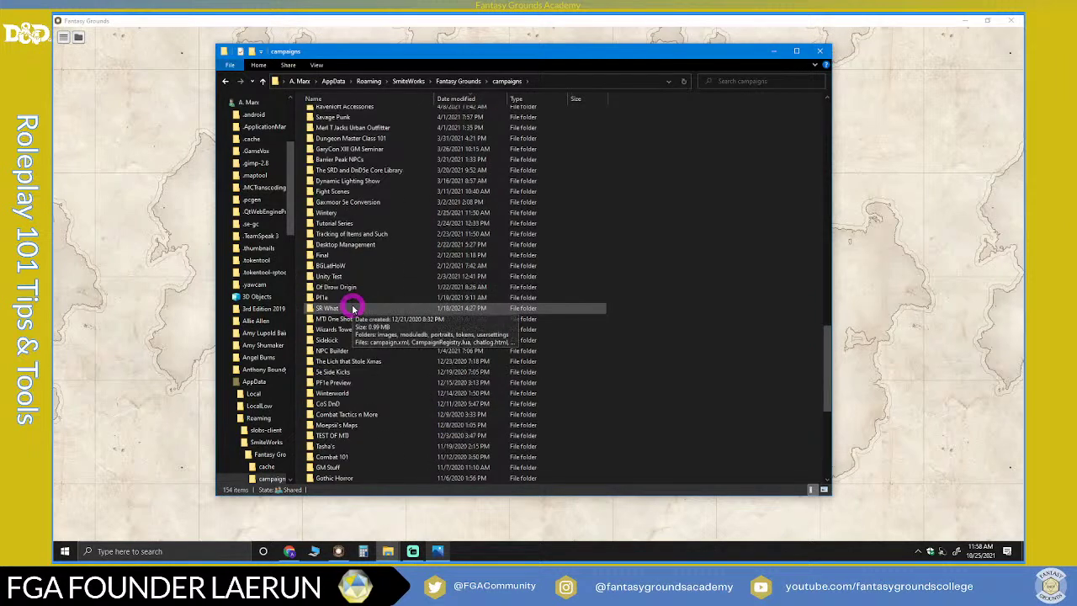
pyautogui.scroll(12, 357, 313)
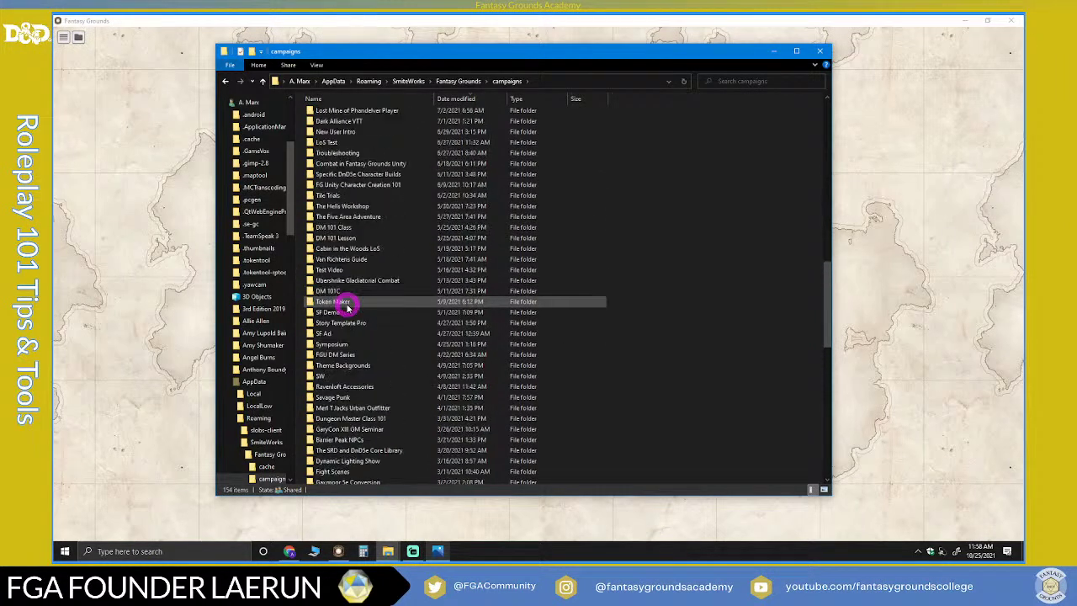
pyautogui.scroll(10, 347, 308)
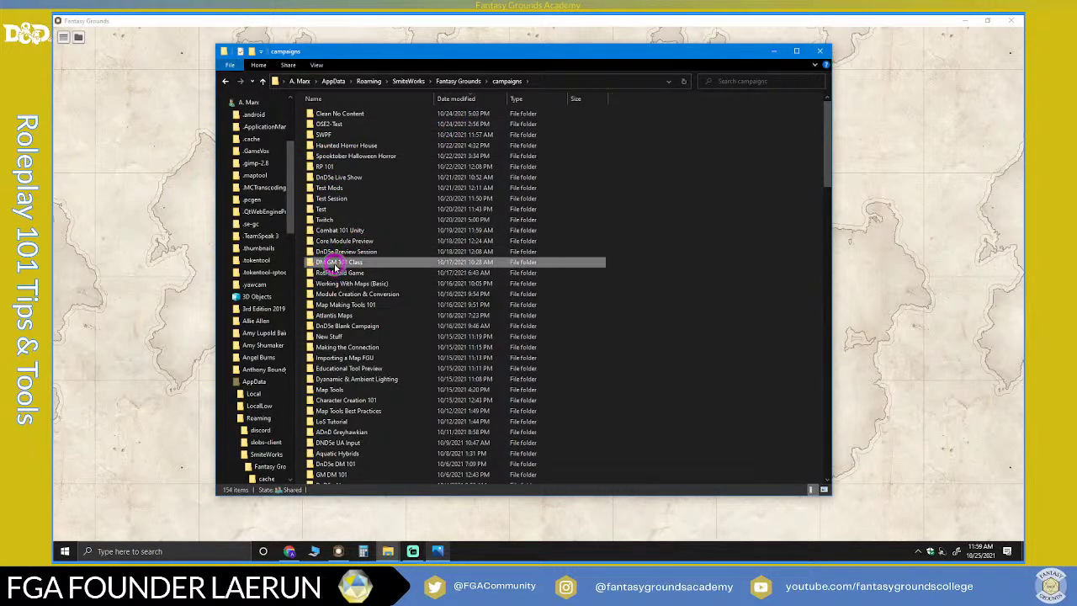
# Inspect the DM GM 103 Class campaign folder and its images subfolder, and return to the Fantasy Grounds data folder
pyautogui.doubleClick(335, 264)
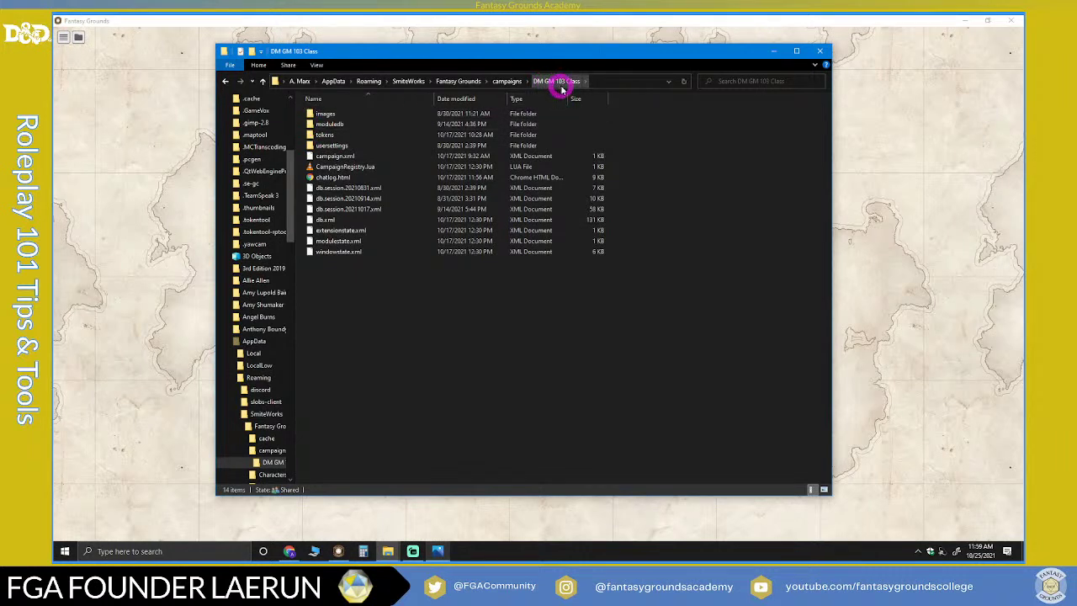
pyautogui.doubleClick(316, 113)
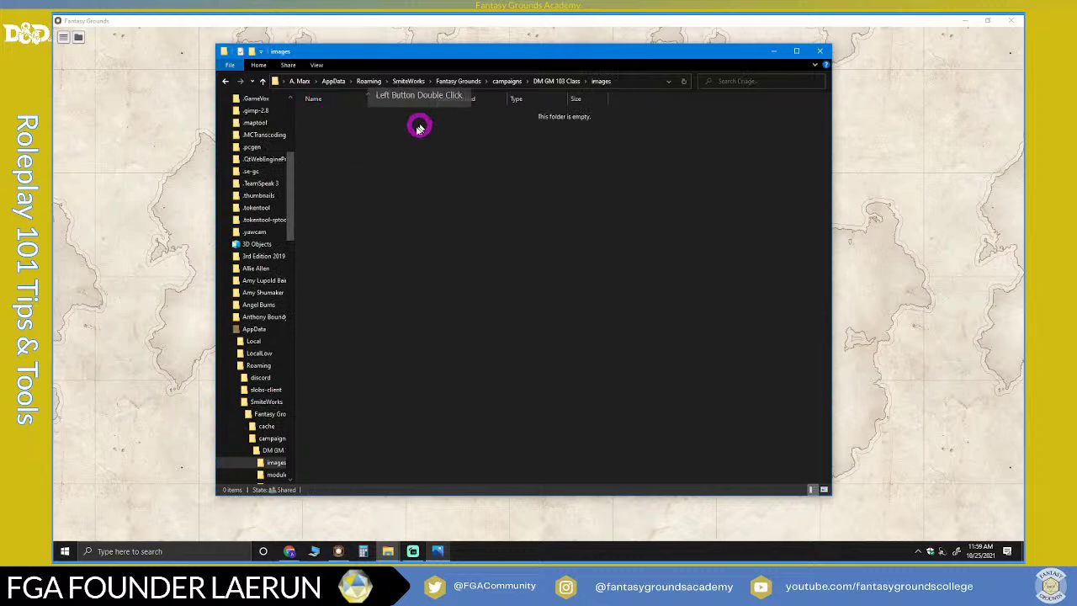
pyautogui.click(556, 81)
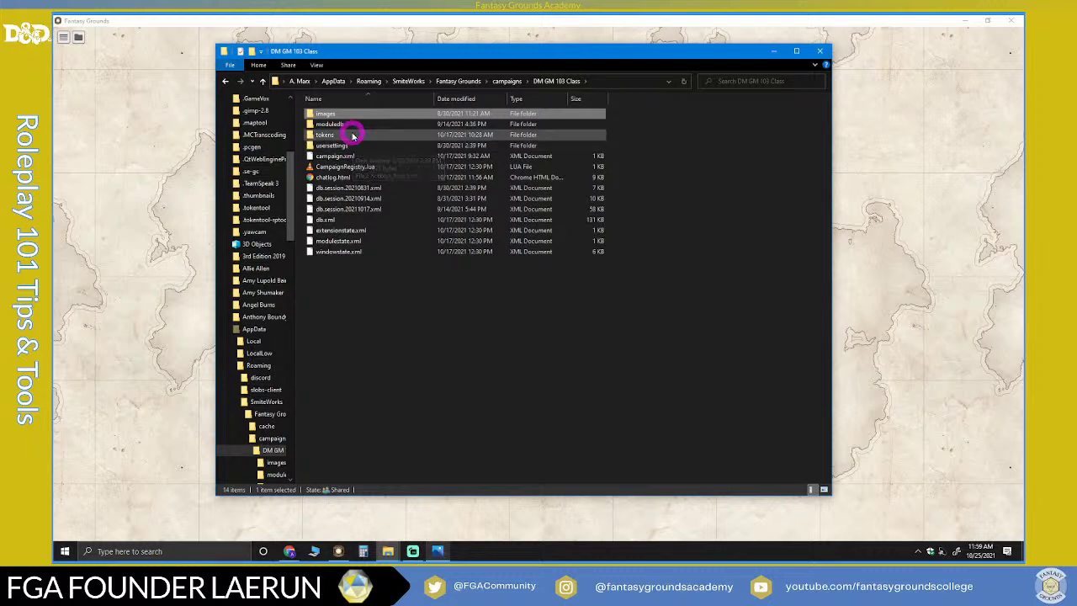
pyautogui.click(458, 81)
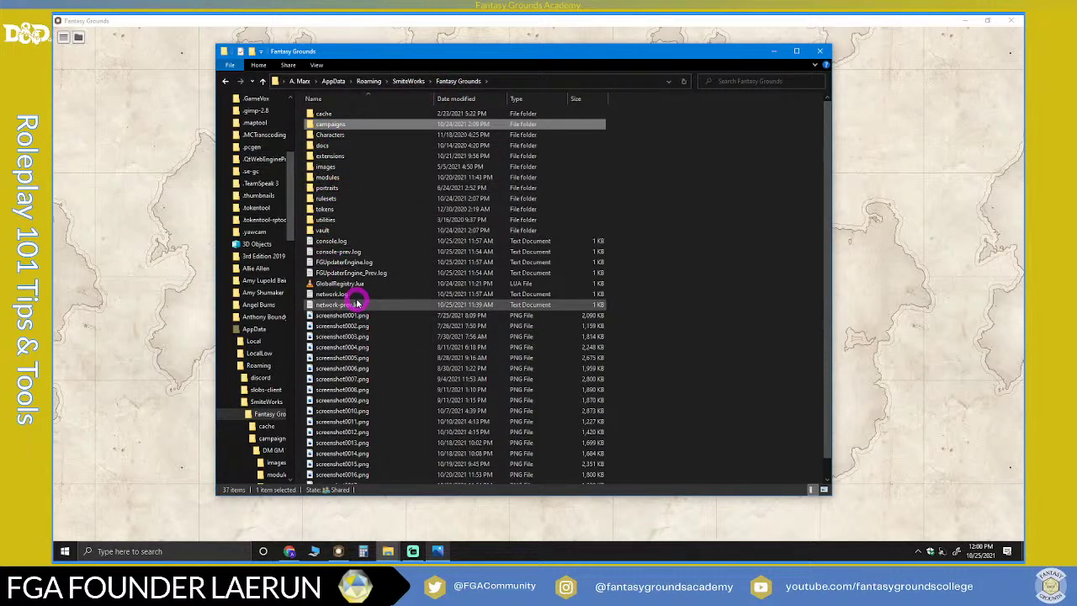
# Review the data folder's contents, including the module files in the modules folder, and return to the data folder
pyautogui.scroll(-1, 361, 313)
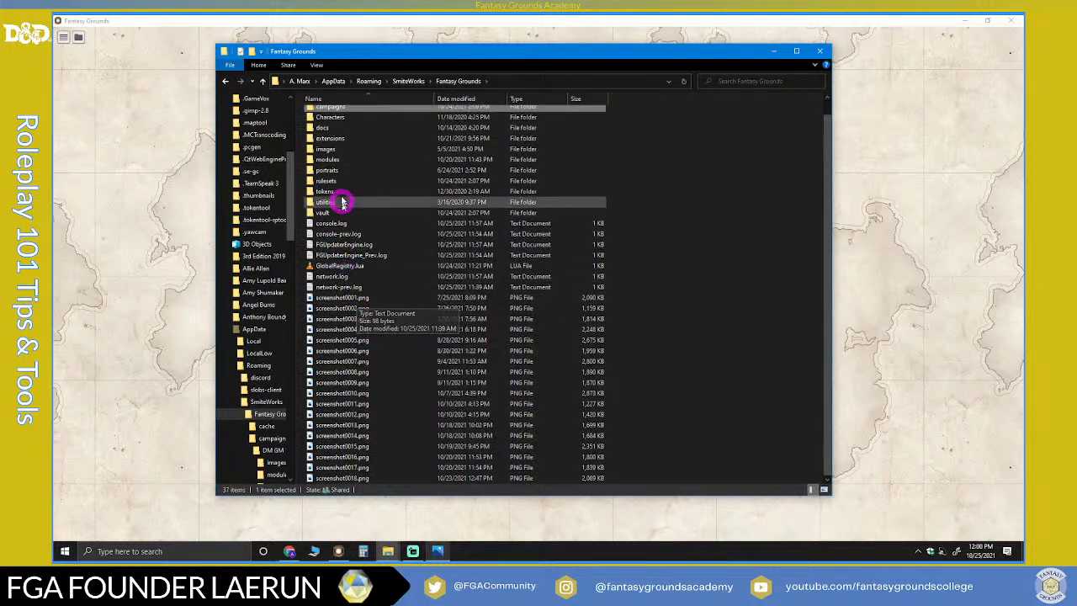
pyautogui.scroll(1, 341, 205)
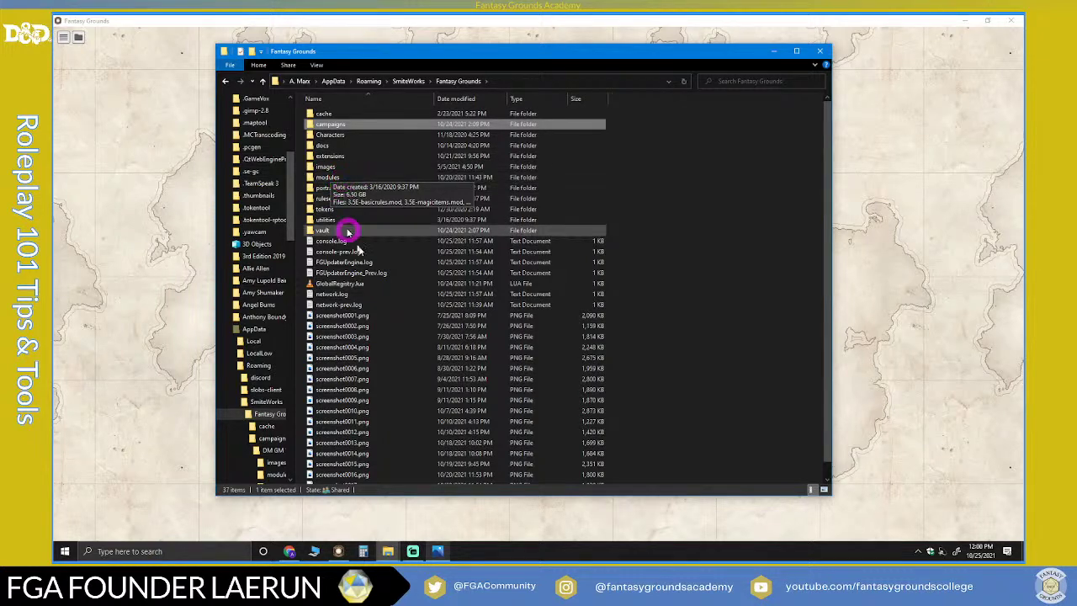
pyautogui.scroll(-1, 401, 341)
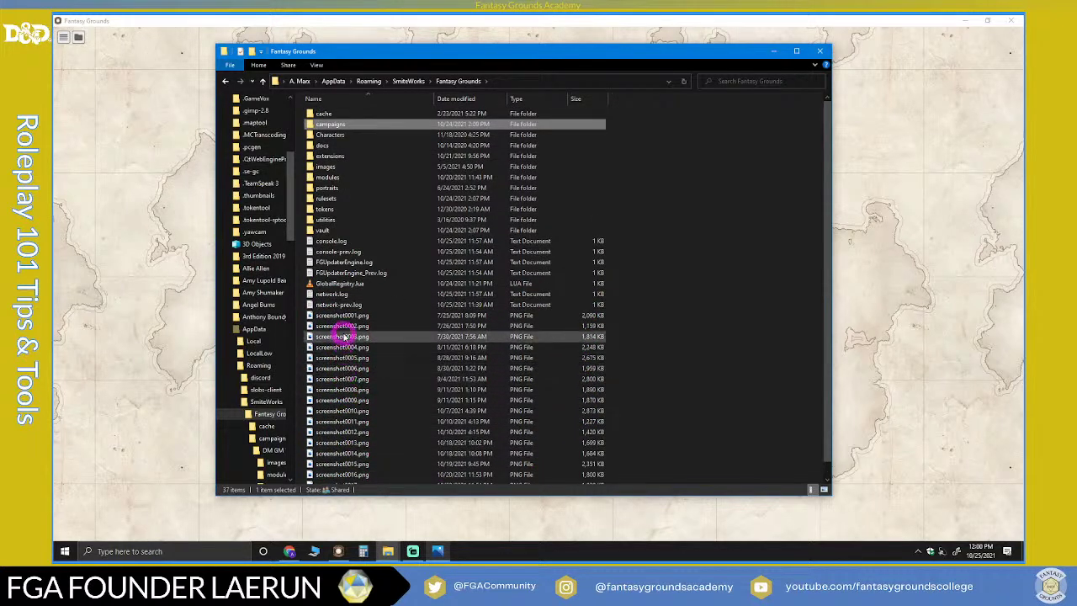
pyautogui.scroll(1, 341, 400)
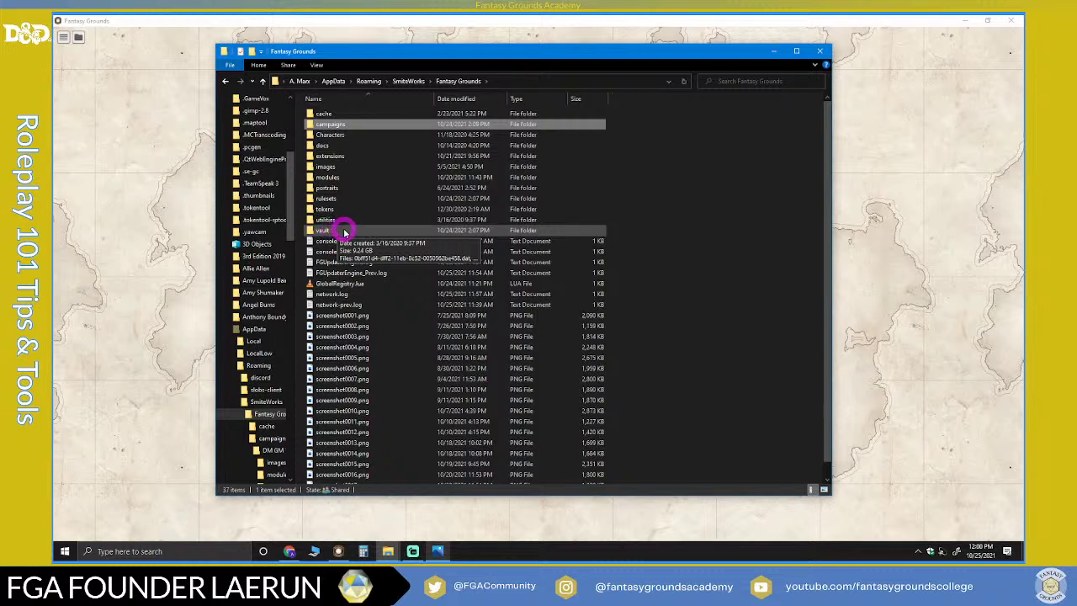
pyautogui.doubleClick(344, 176)
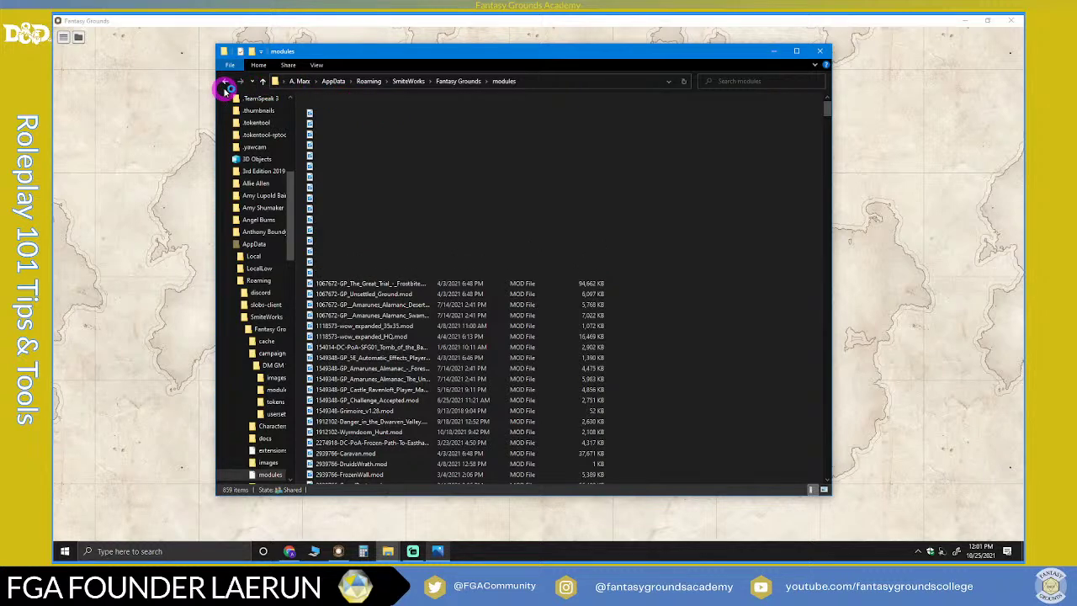
pyautogui.click(346, 157)
pyautogui.click(387, 189)
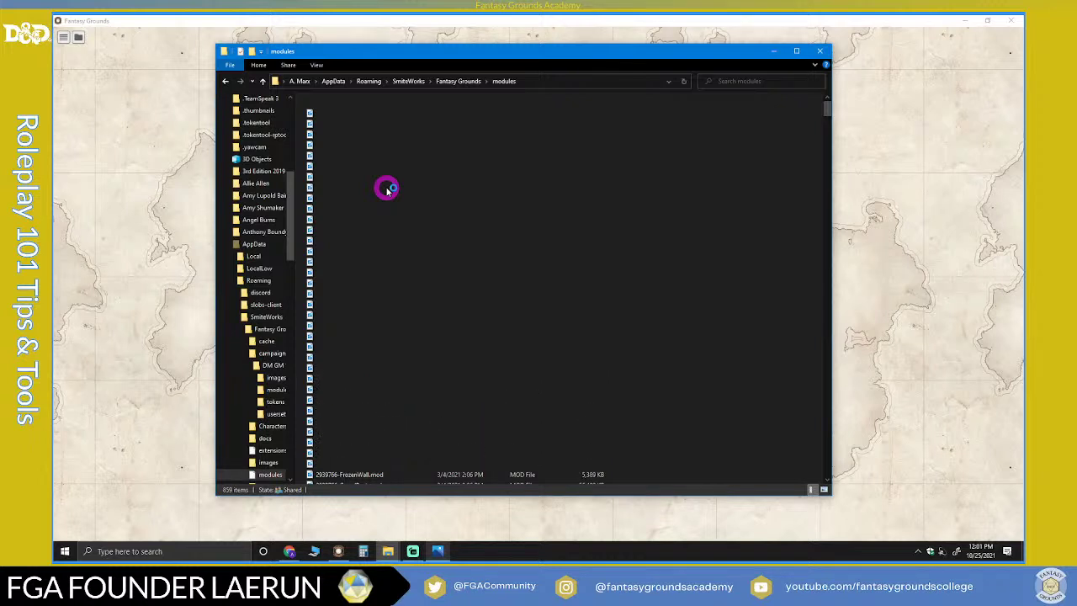
pyautogui.hotkey('alt', 'Up')
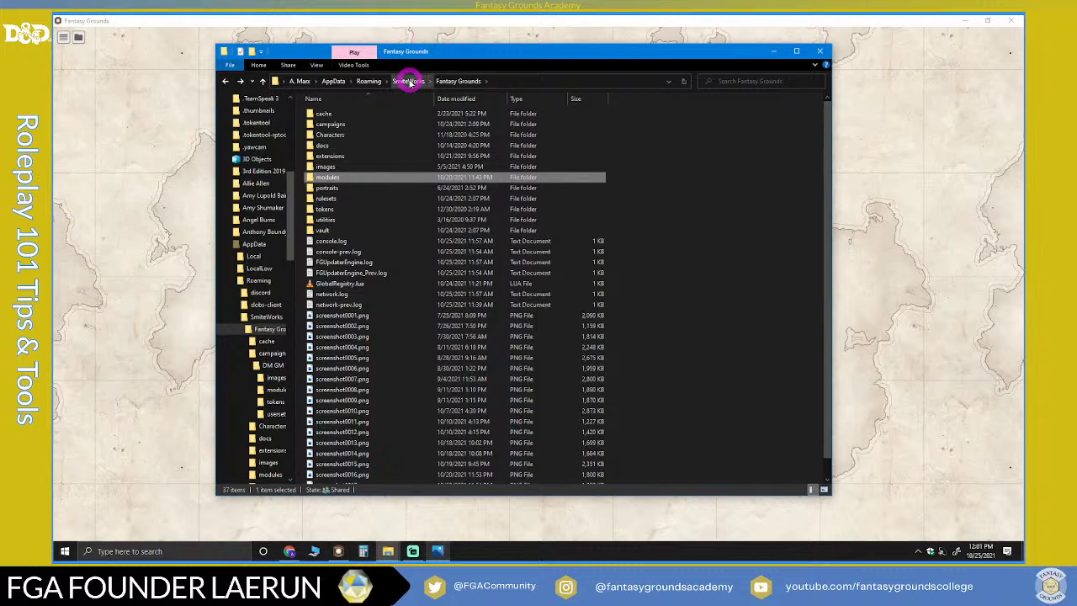
# Go up to the SmiteWorks folder to see where the Fantasy Grounds data folder sits, and close the file window
pyautogui.click(410, 82)
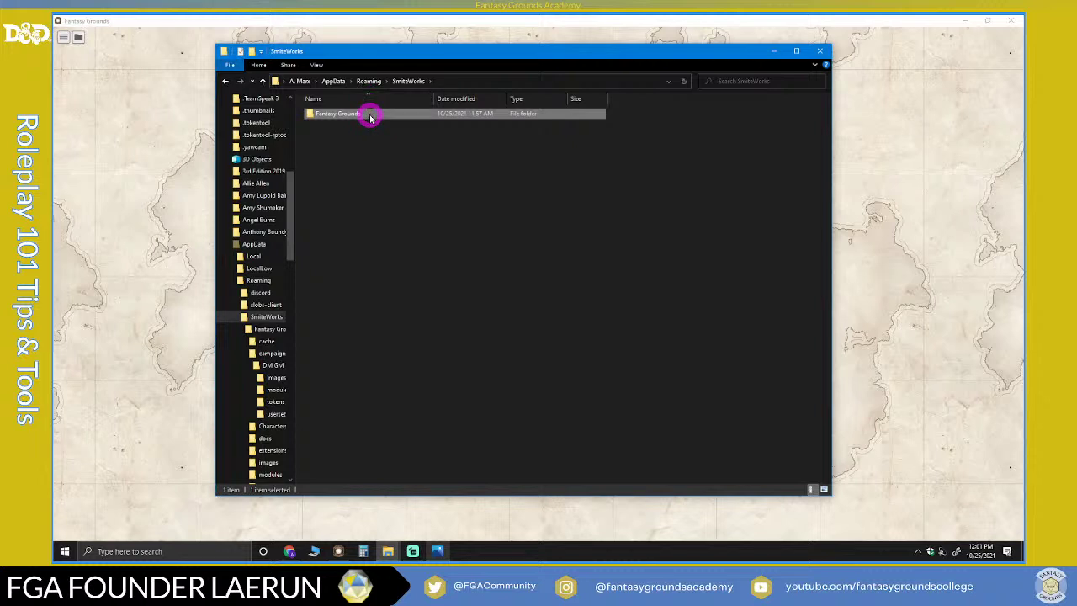
pyautogui.moveTo(369, 115)
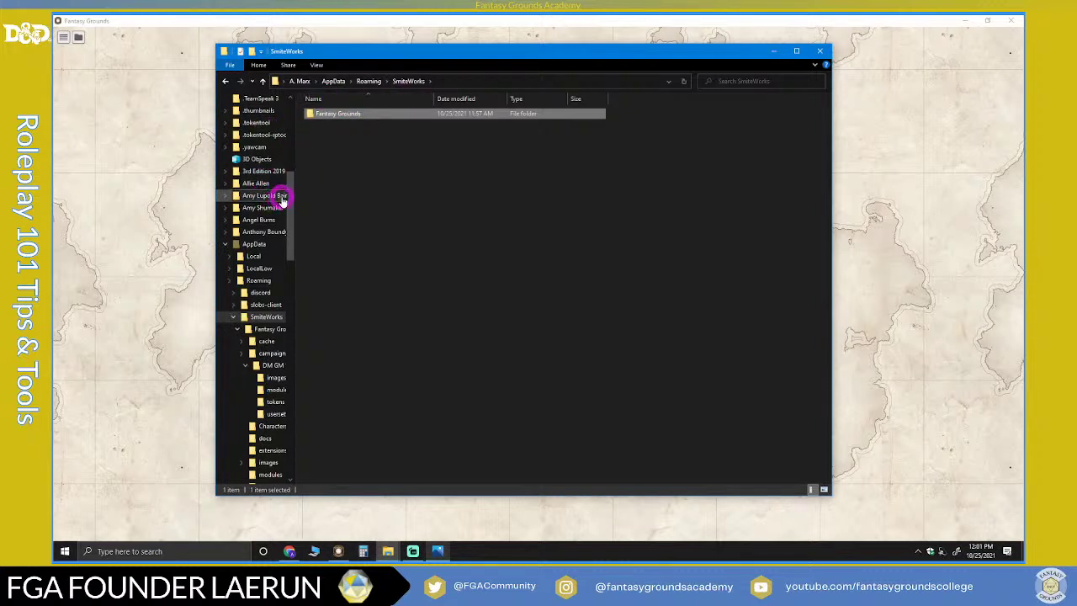
pyautogui.click(821, 52)
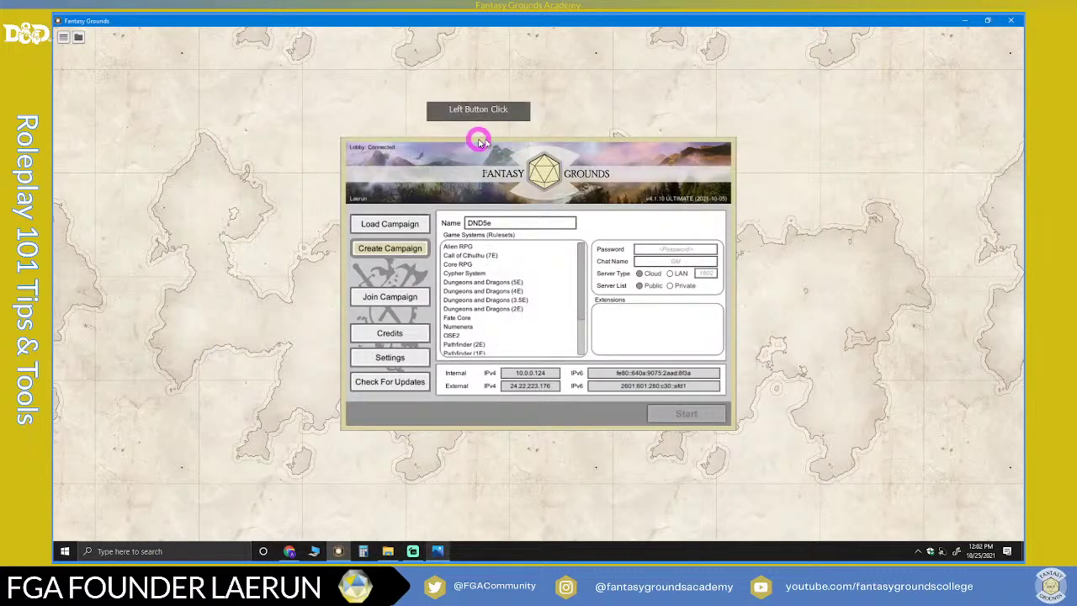
# Choose Dungeons and Dragons (5E) as the game system for the new DND5e campaign
pyautogui.click(509, 228)
pyautogui.click(516, 228)
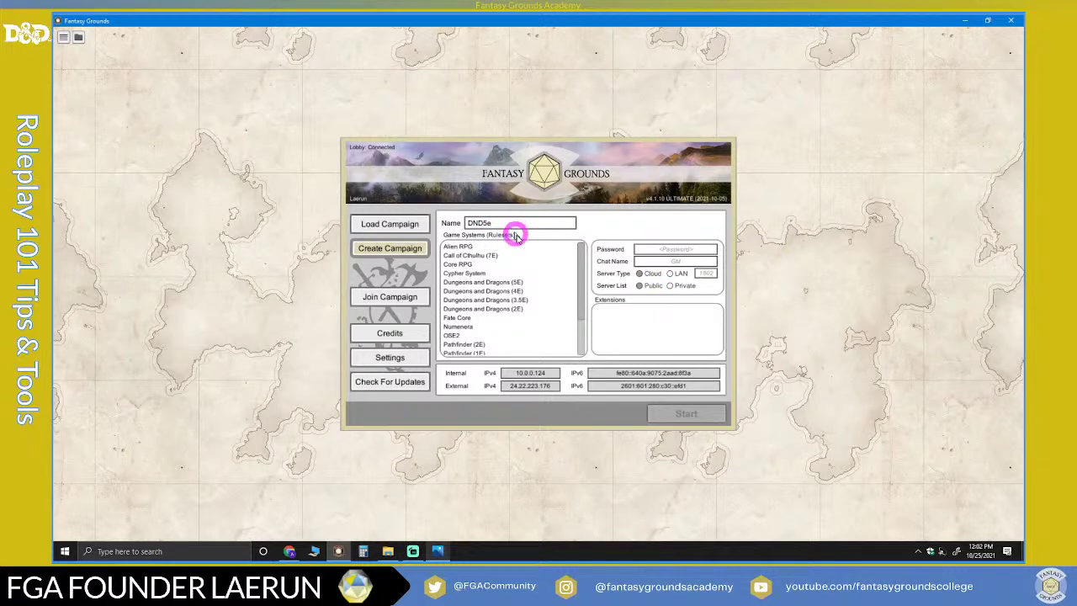
pyautogui.click(518, 284)
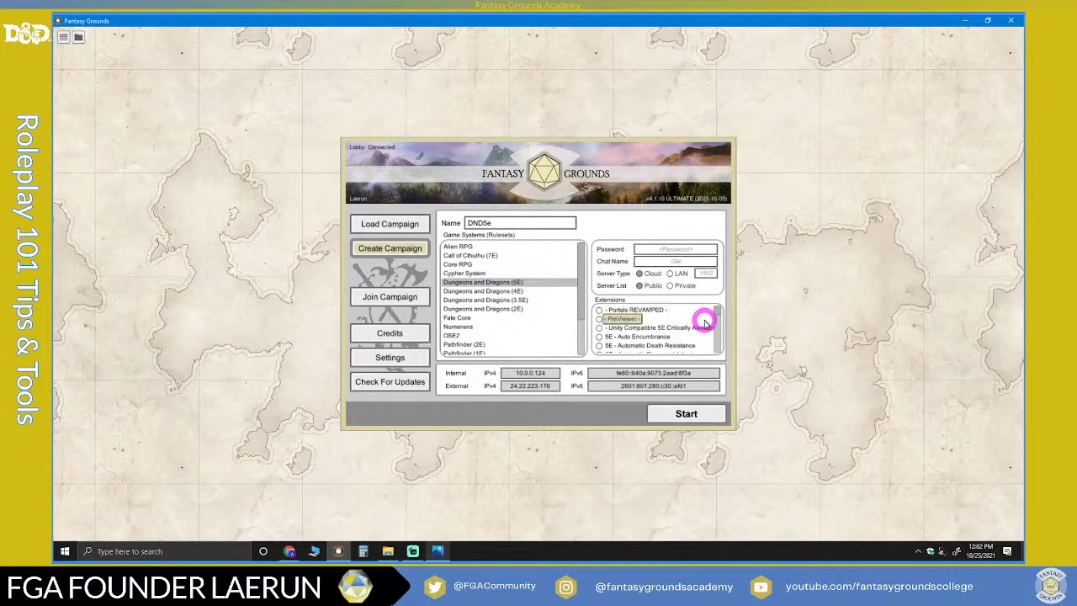
# Find the Font - Roboto FGU extension in the campaign's extension list and enable it
pyautogui.scroll(-6, 671, 337)
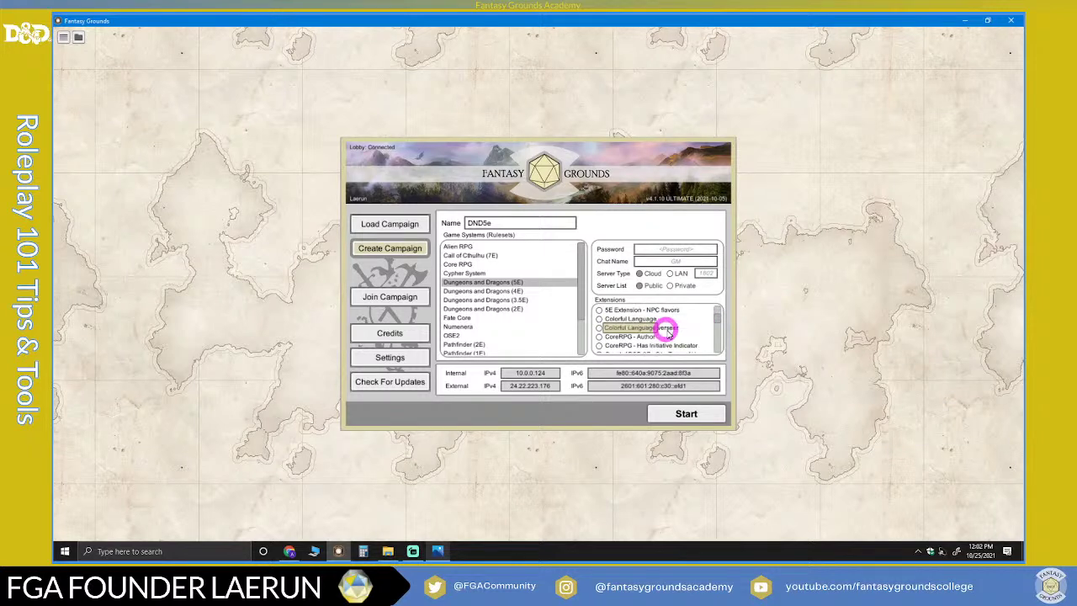
pyautogui.scroll(-5, 671, 334)
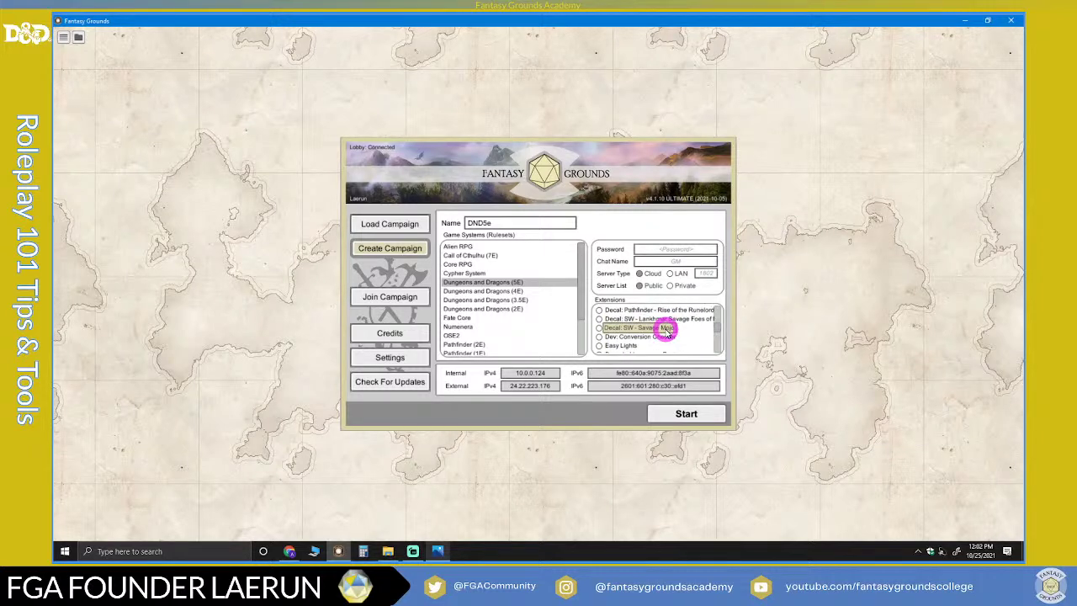
pyautogui.scroll(-6, 669, 333)
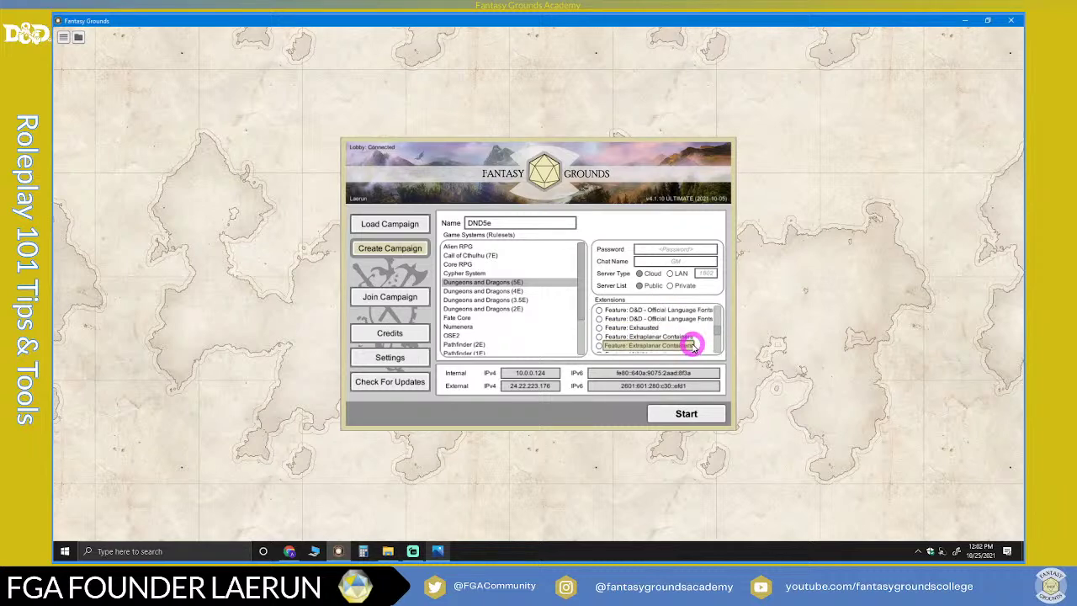
pyautogui.scroll(-2, 693, 347)
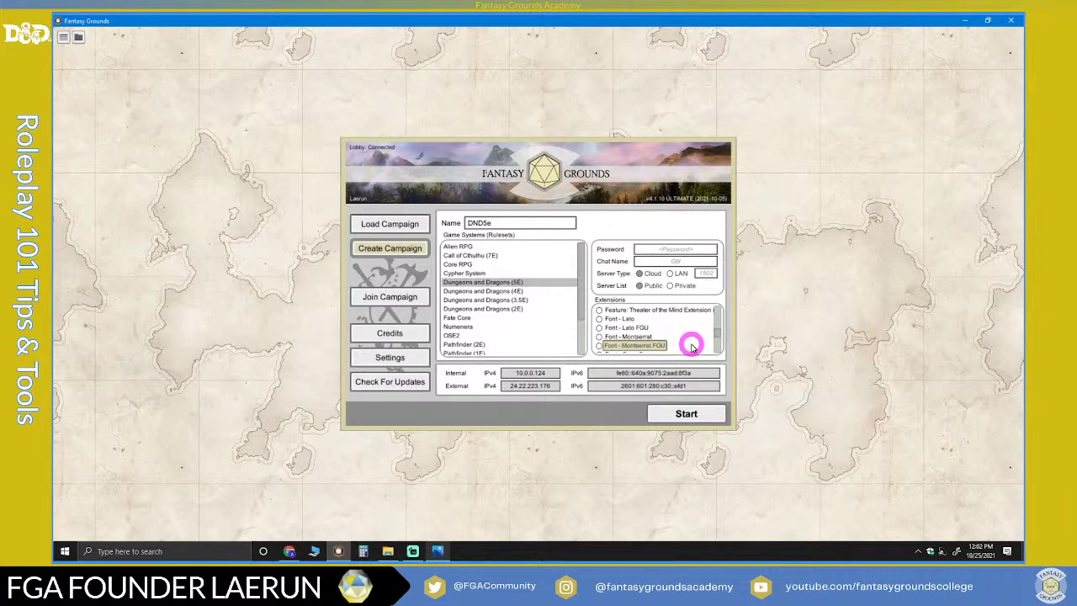
pyautogui.scroll(-2, 684, 338)
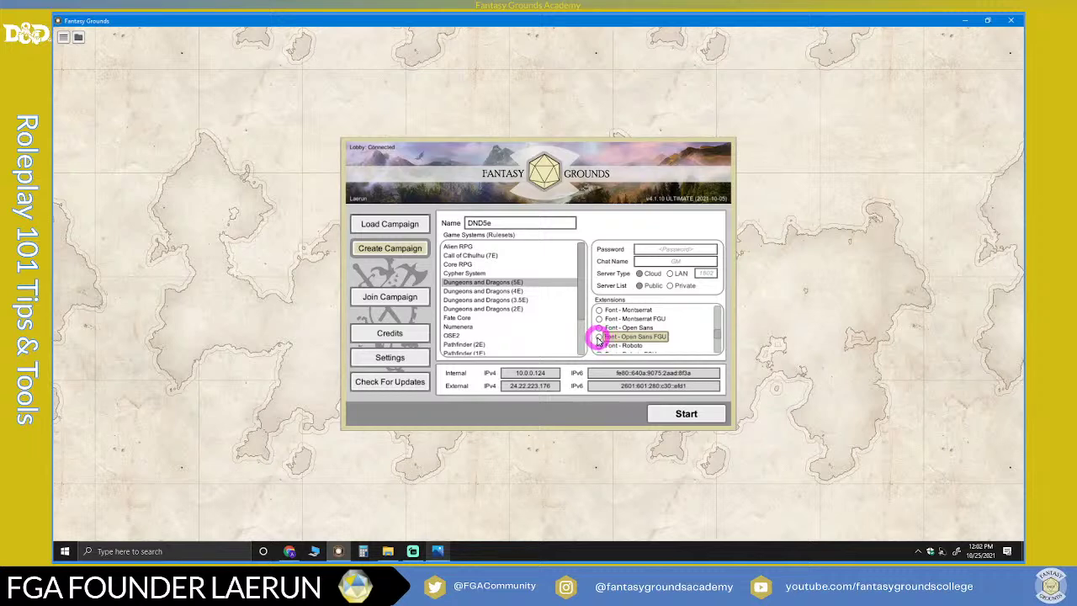
pyautogui.scroll(-2, 604, 339)
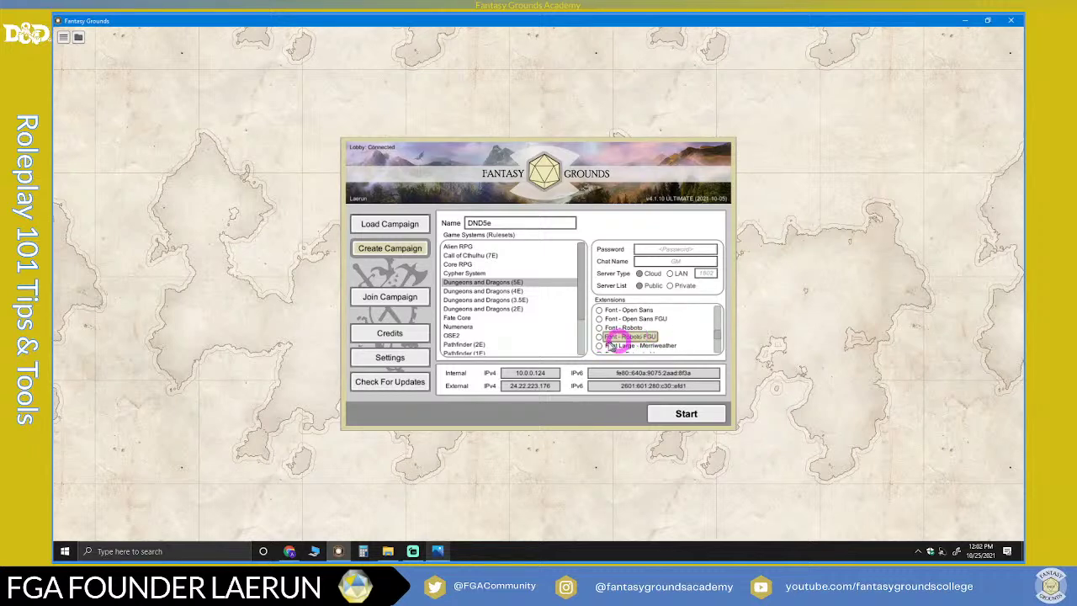
pyautogui.click(598, 338)
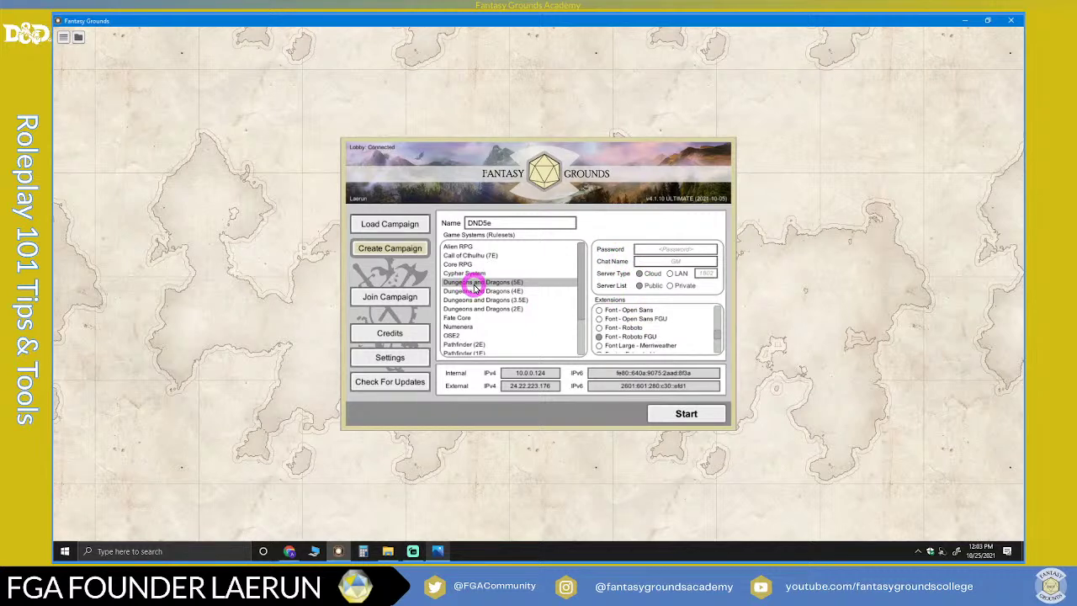
# Look through the other extensions and themes available for the 5E ruleset
pyautogui.scroll(-5, 648, 332)
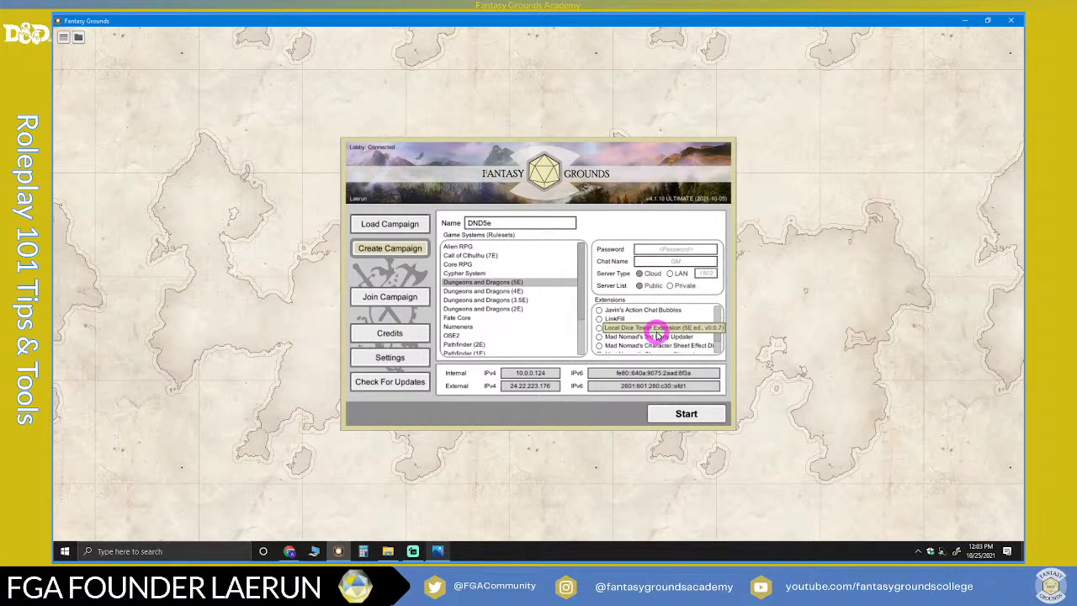
pyautogui.scroll(3, 656, 334)
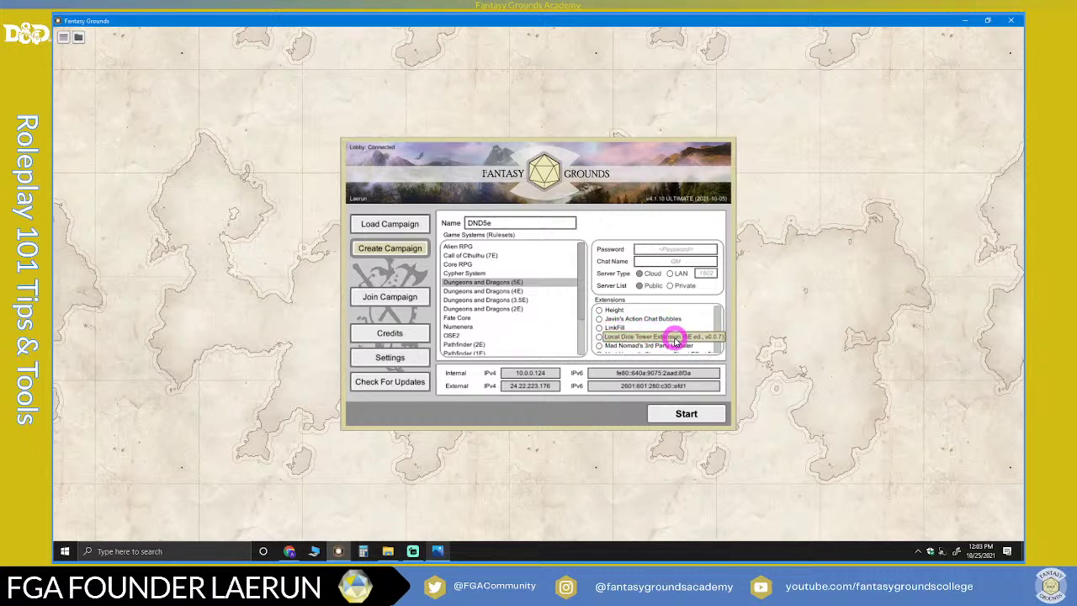
pyautogui.scroll(-3, 676, 337)
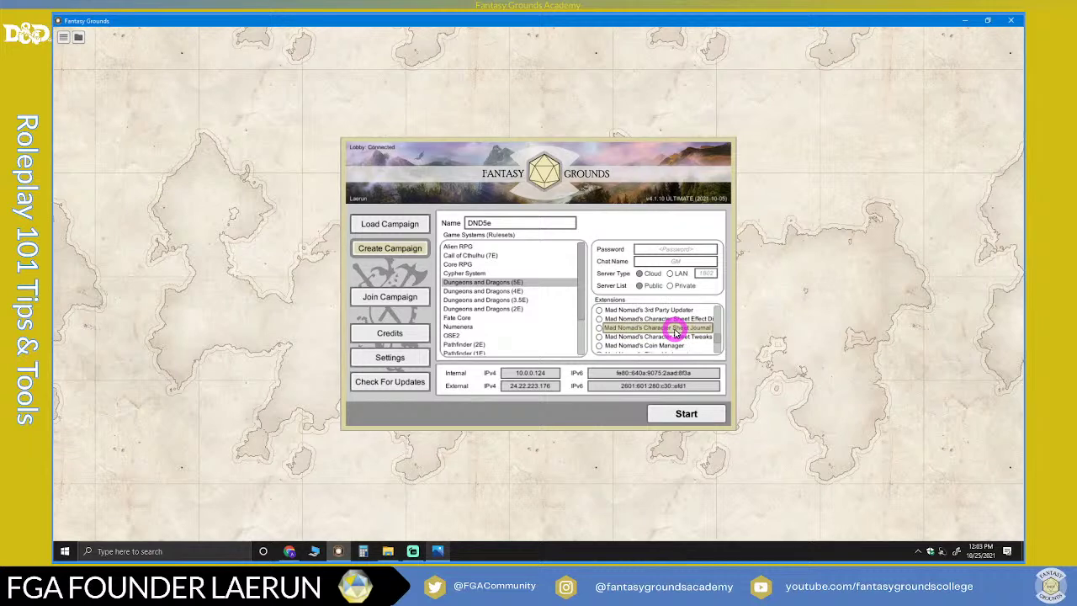
pyautogui.scroll(3, 676, 335)
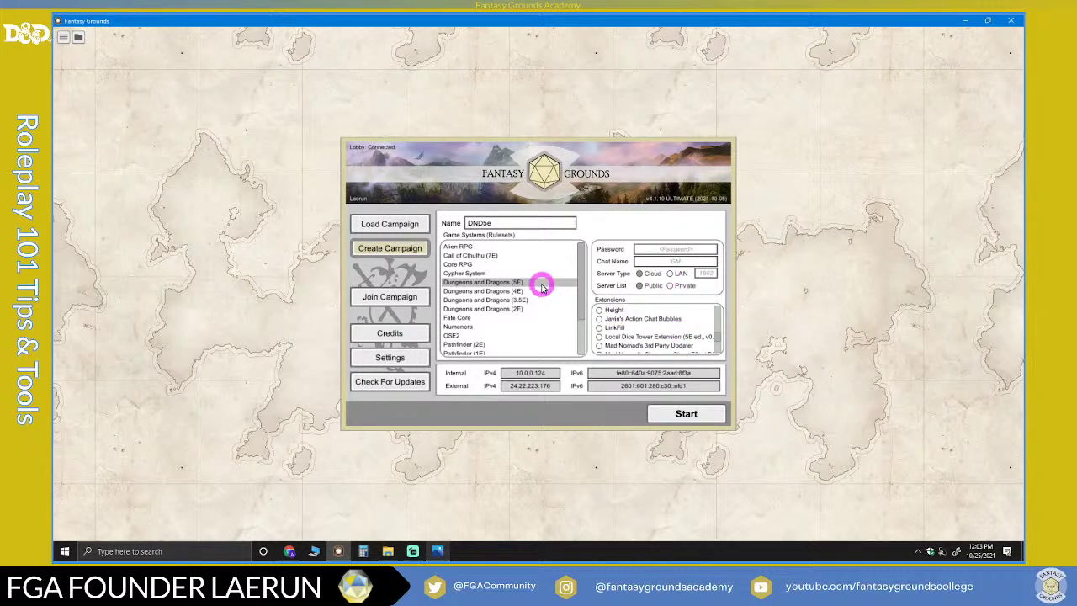
pyautogui.scroll(-1, 646, 337)
pyautogui.scroll(-10, 645, 336)
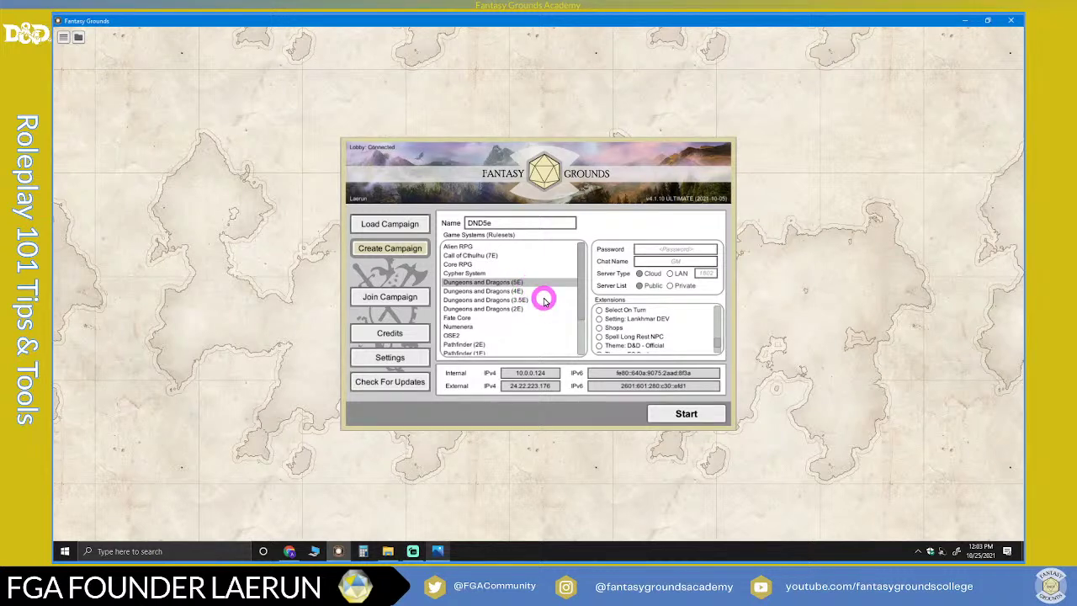
pyautogui.scroll(-3, 673, 328)
pyautogui.scroll(-5, 673, 331)
pyautogui.scroll(-3, 674, 333)
pyautogui.scroll(2, 665, 328)
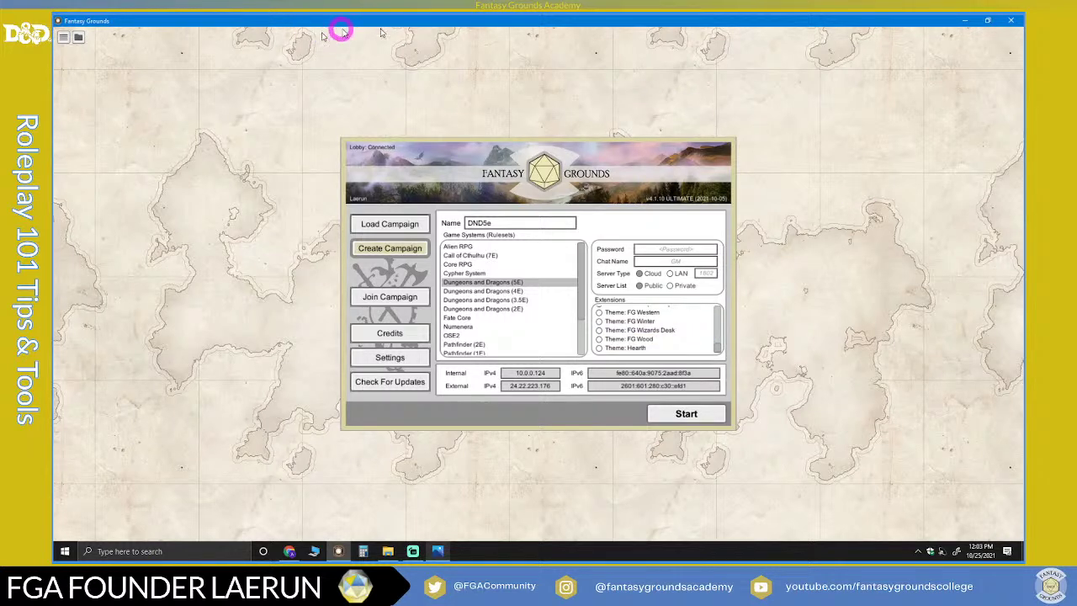
pyautogui.scroll(5, 665, 331)
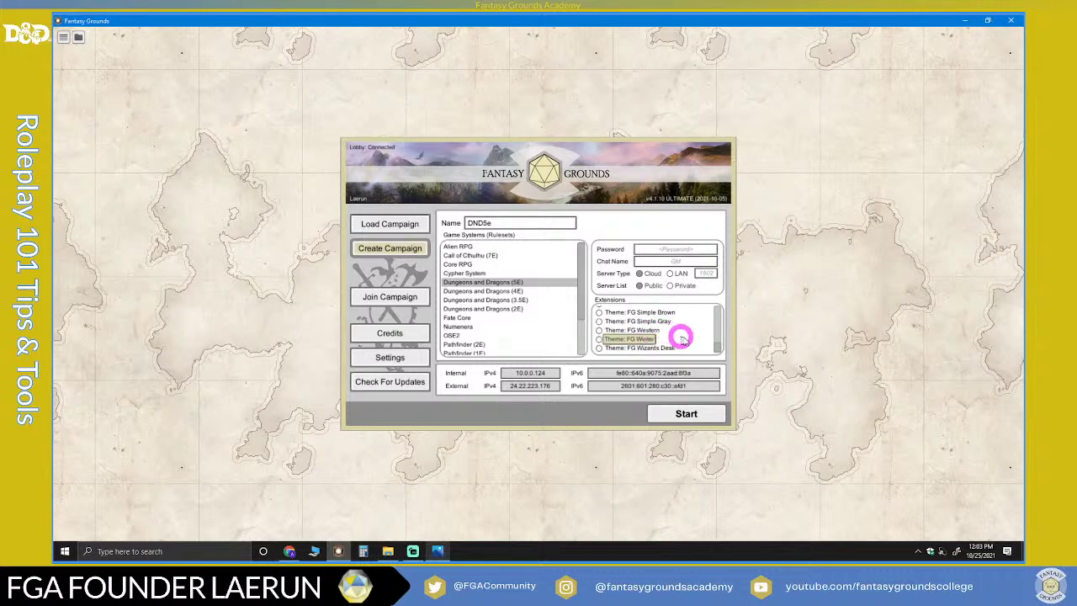
pyautogui.scroll(5, 686, 339)
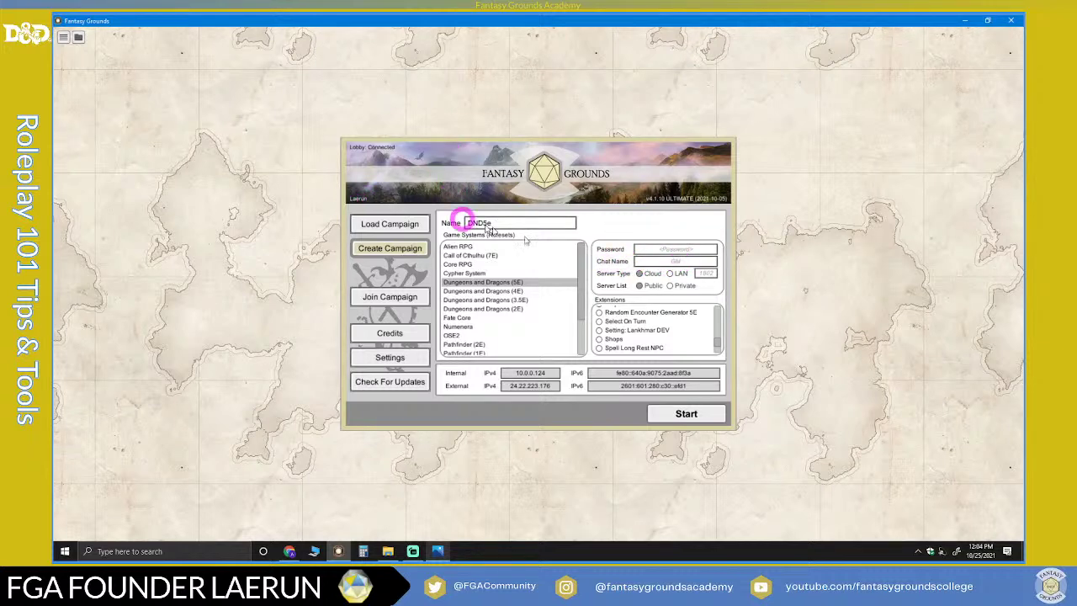
# Set the campaign's chat name to Dungeon Master
pyautogui.click(654, 266)
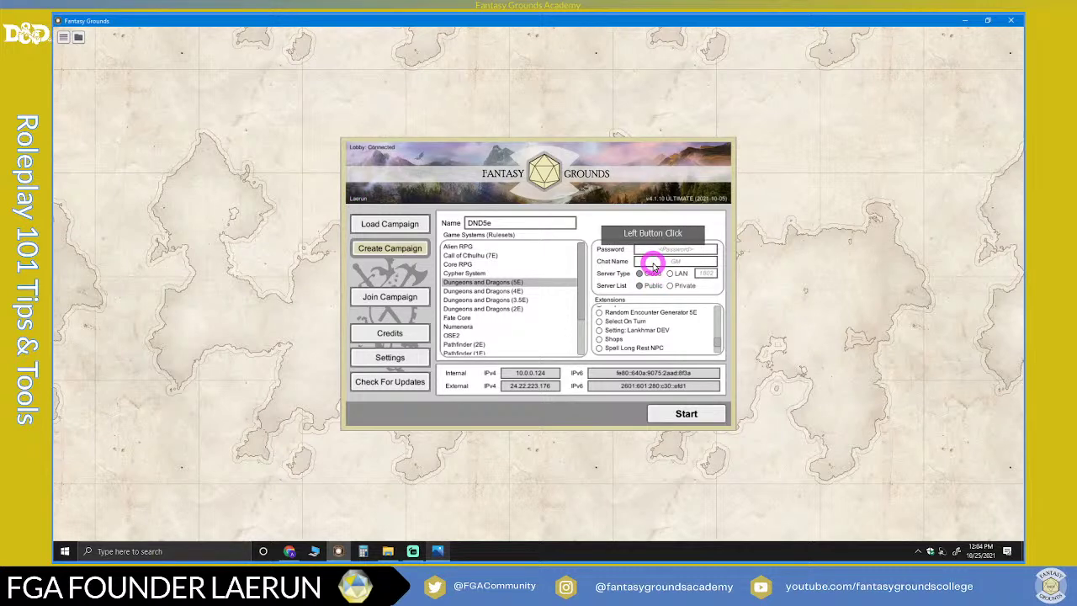
pyautogui.write('DM')
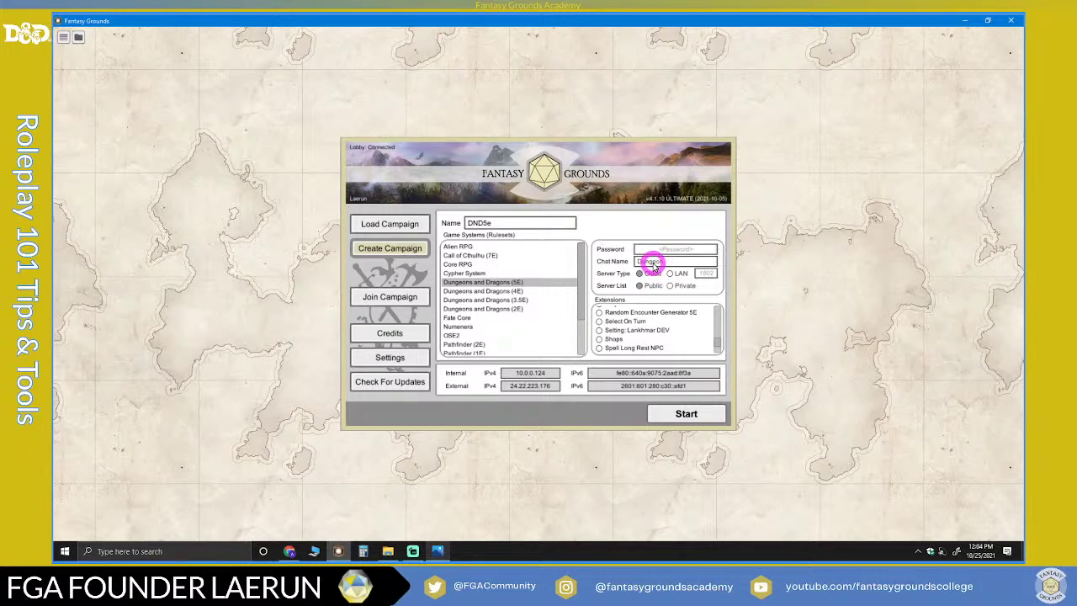
pyautogui.write('r')
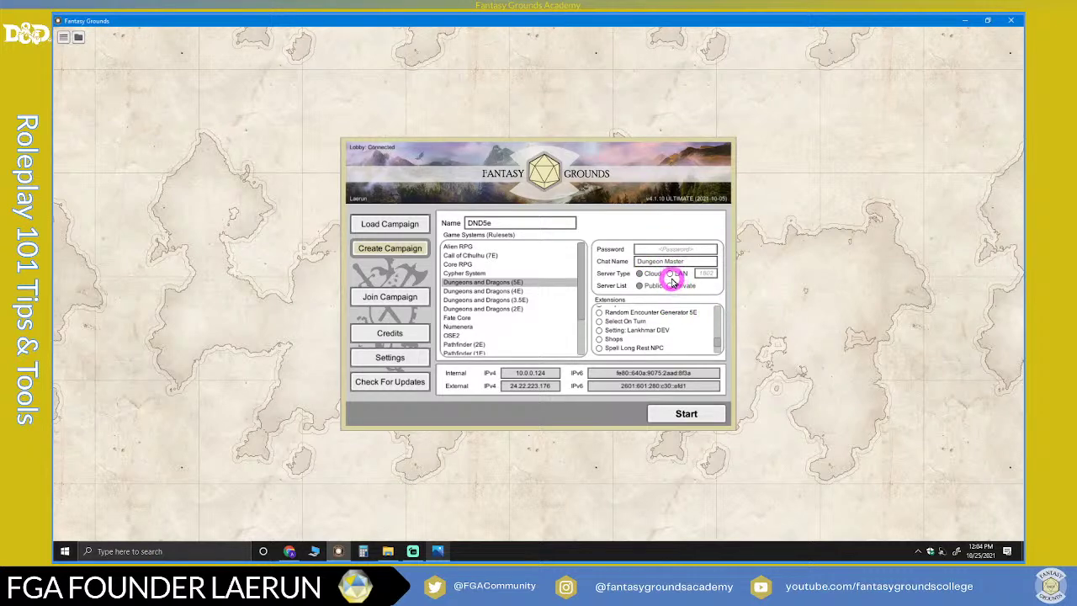
# Compare the Cloud and LAN server types for the campaign and leave the server type on LAN
pyautogui.click(670, 275)
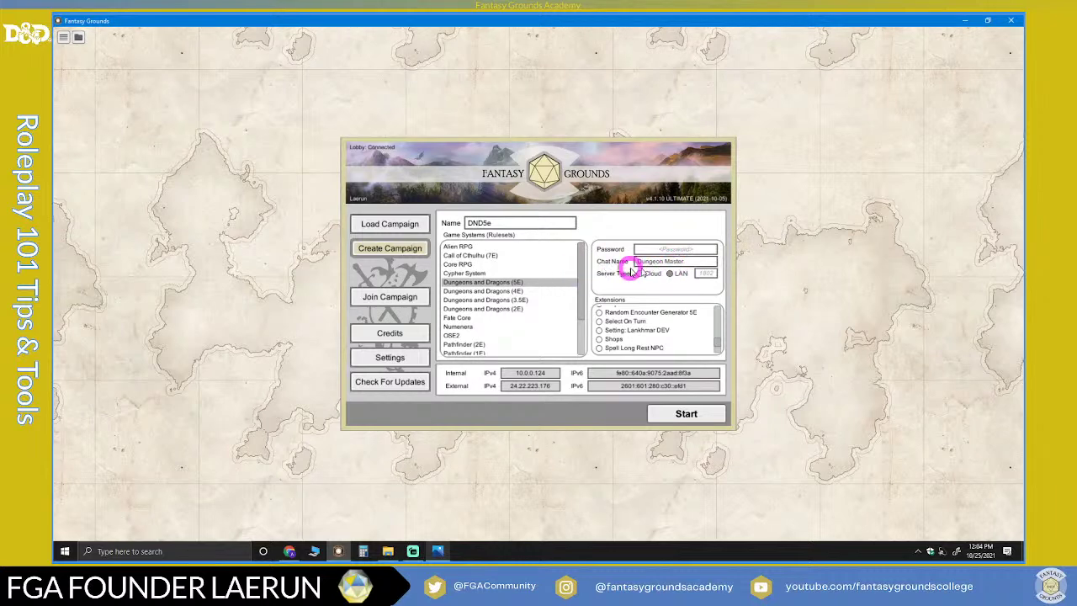
pyautogui.scroll(-3, 687, 332)
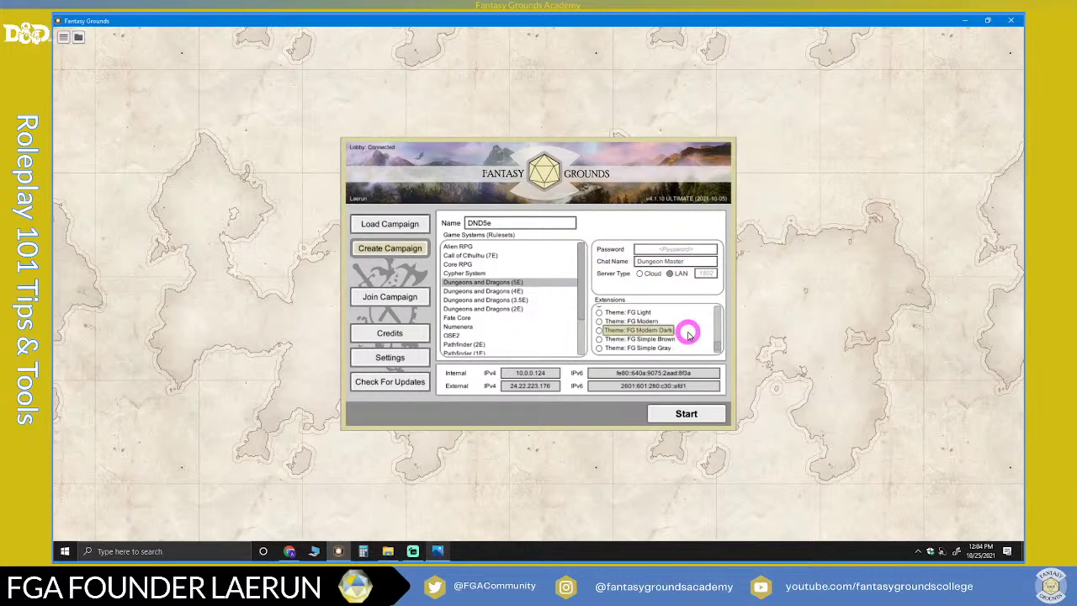
pyautogui.scroll(-1, 686, 333)
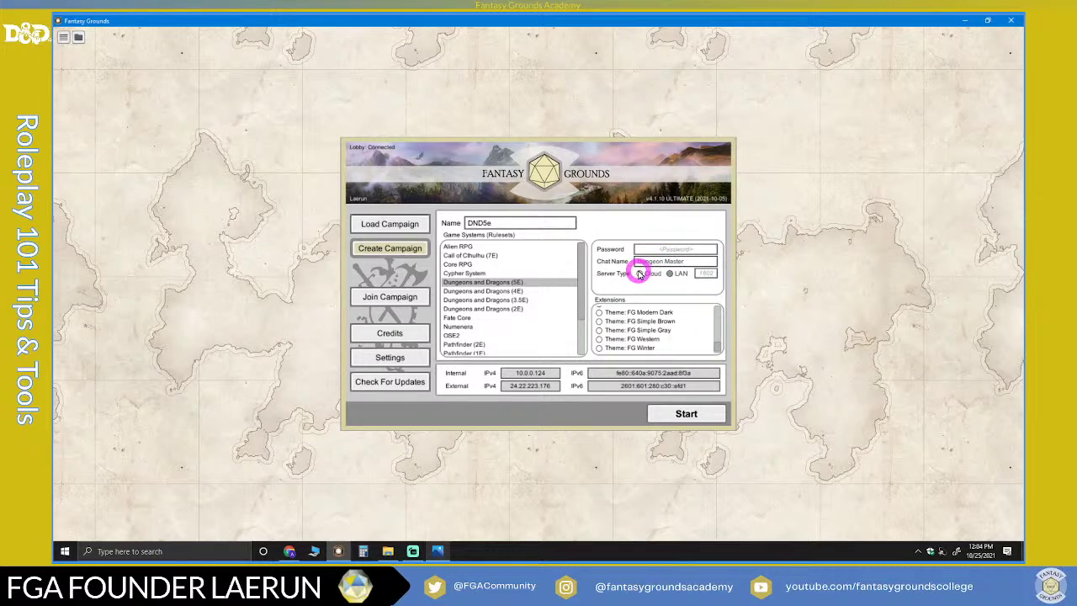
pyautogui.click(641, 274)
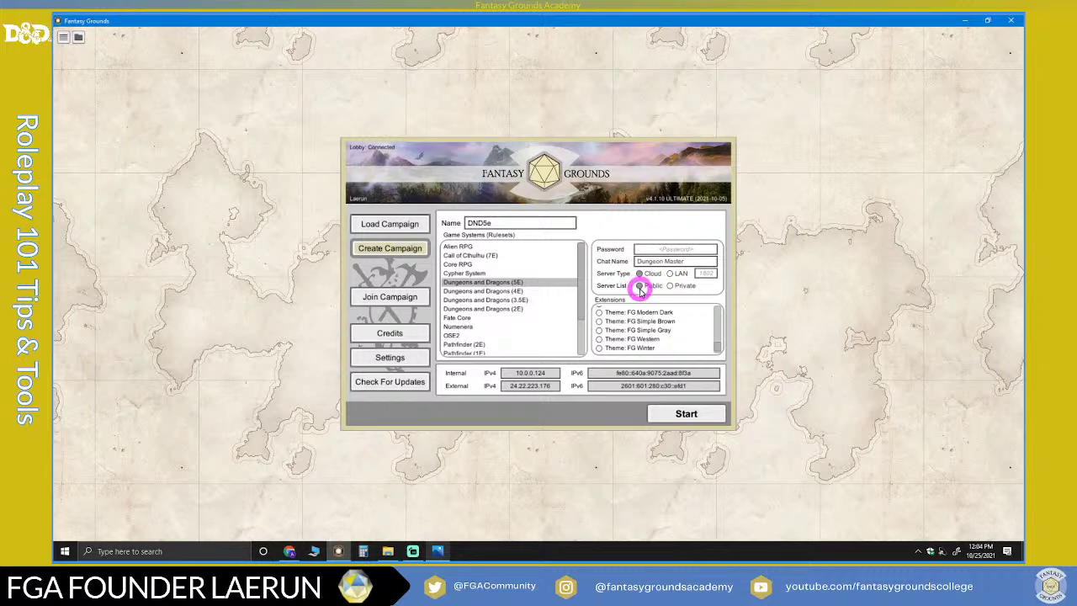
pyautogui.scroll(-1, 692, 305)
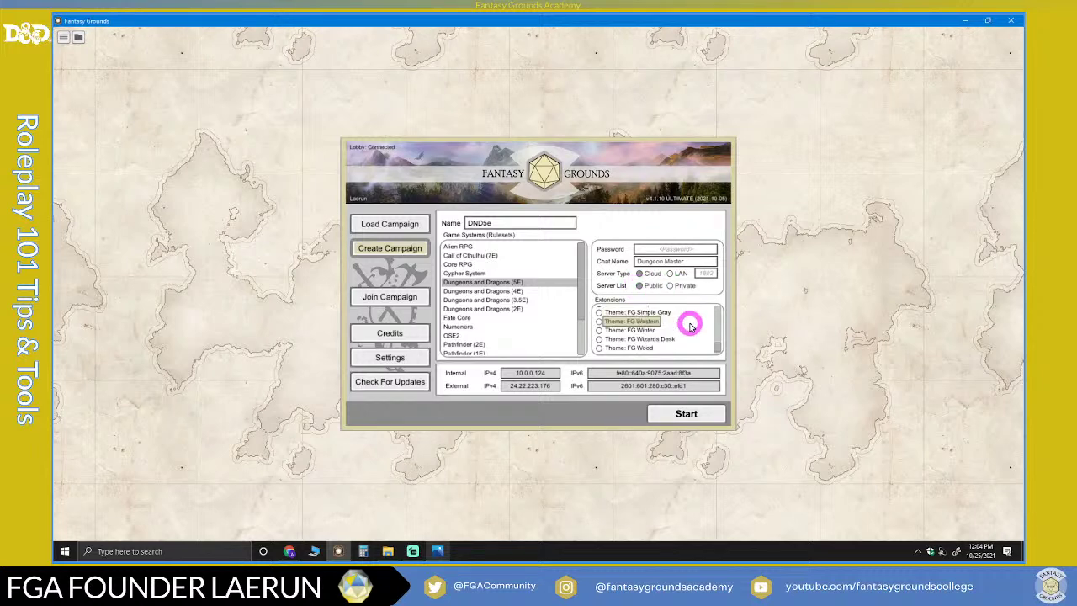
pyautogui.click(669, 273)
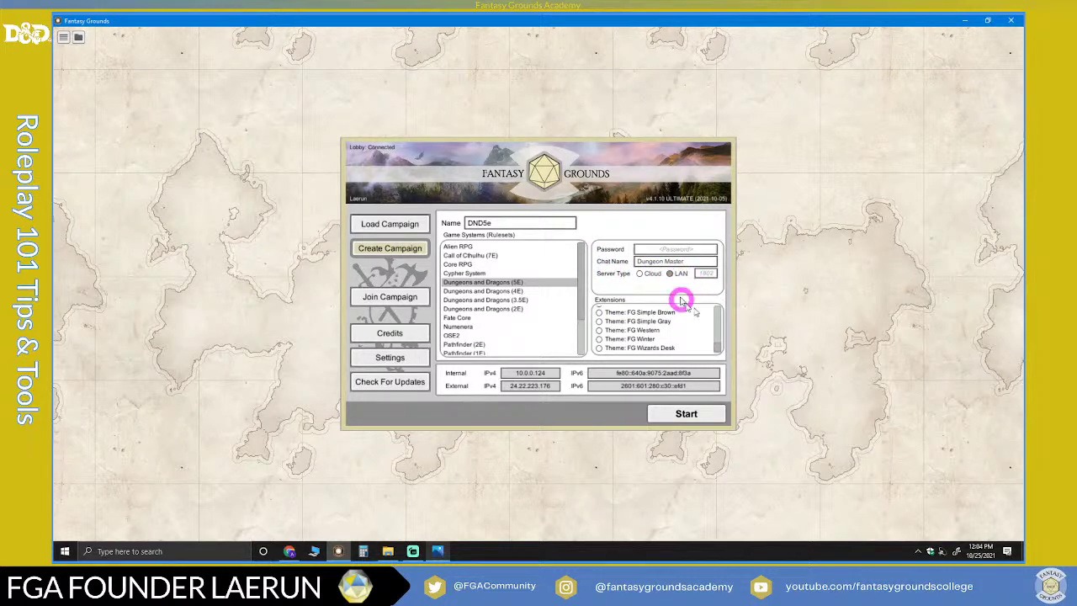
pyautogui.scroll(-5, 707, 331)
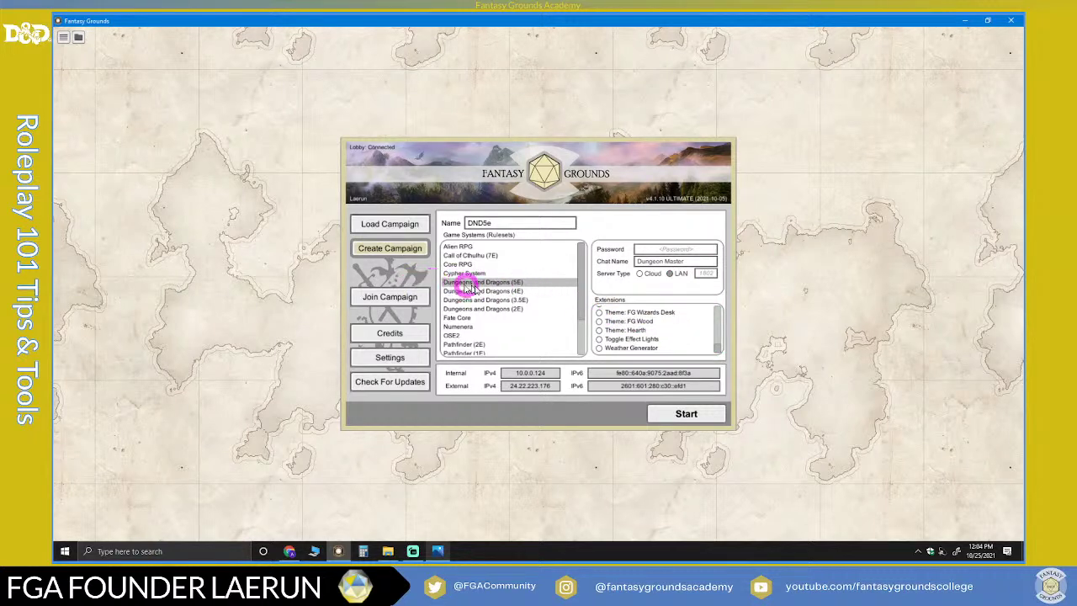
# Change the campaign name to DND5e Navigation and start the campaign
pyautogui.click(512, 227)
pyautogui.click(507, 227)
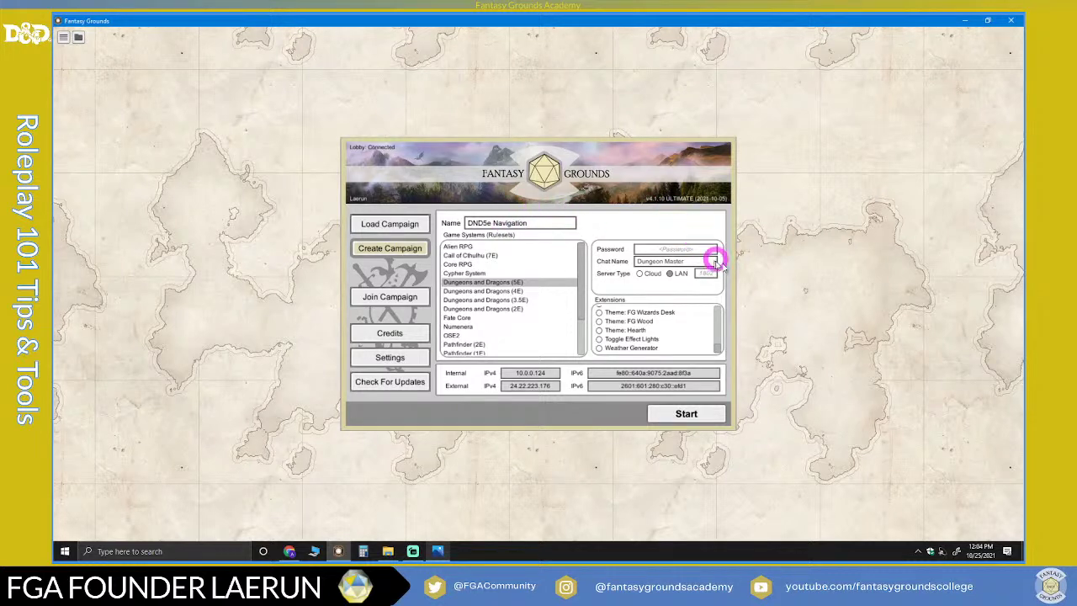
pyautogui.click(689, 413)
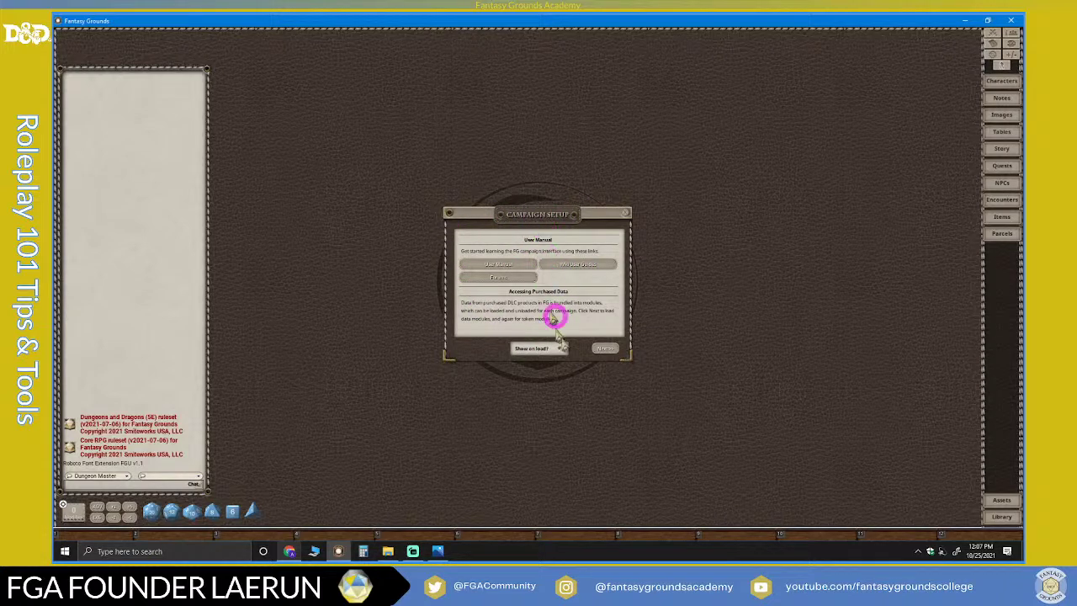
# Advance Campaign Setup to Data Modules, move its window higher on the tabletop, and load the 5E - SRD module set
pyautogui.click(610, 350)
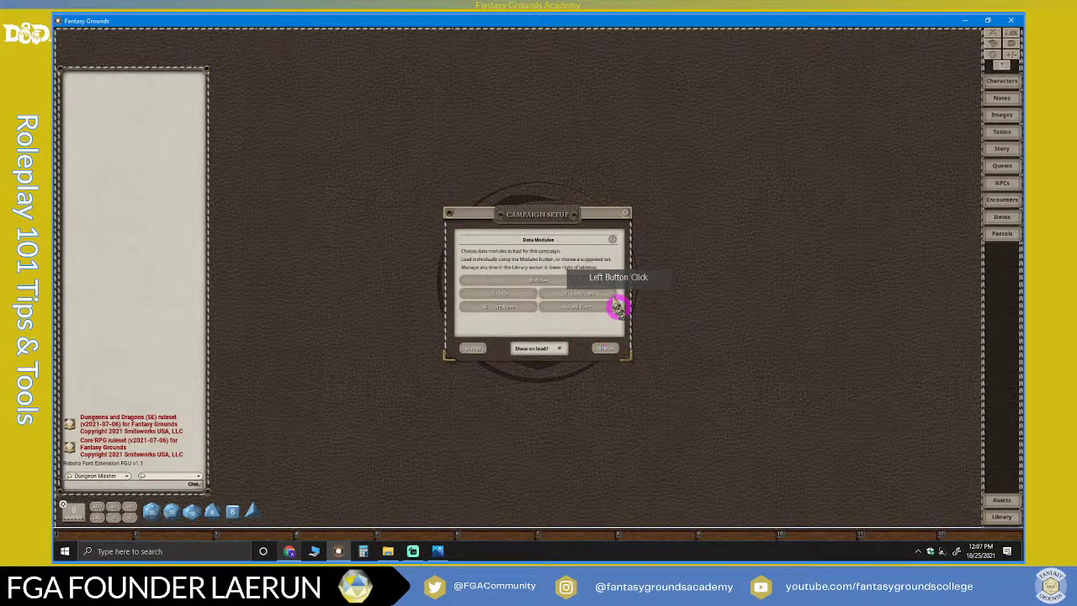
pyautogui.moveTo(530, 210); pyautogui.dragTo(527, 155)
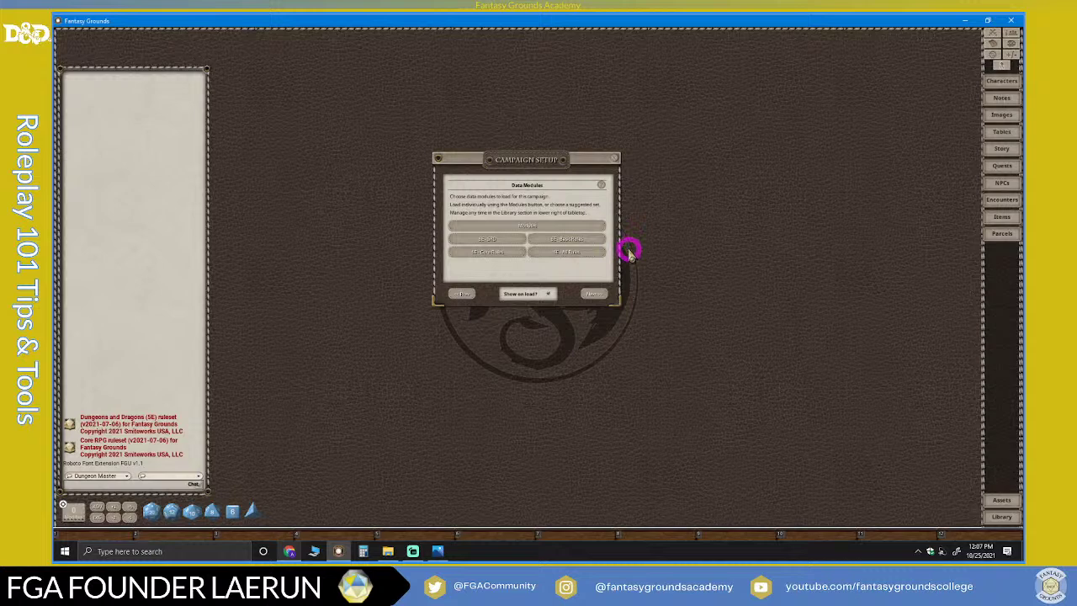
pyautogui.click(501, 243)
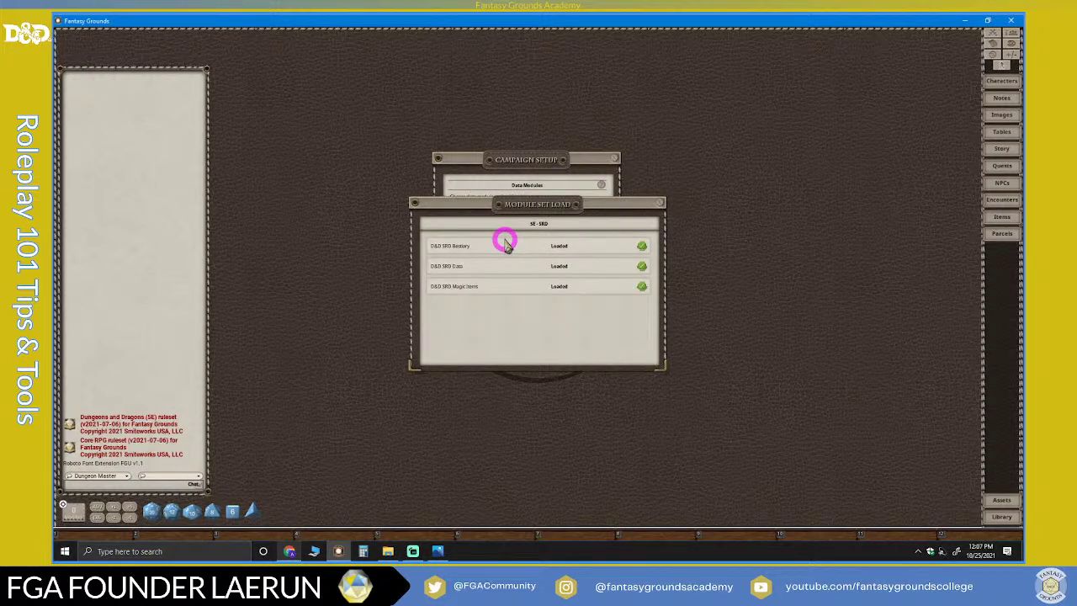
# Arrange the Campaign Setup and Module Set Load windows side by side in the upper part of the tabletop
pyautogui.moveTo(529, 207); pyautogui.dragTo(740, 135)
pyautogui.moveTo(594, 158); pyautogui.dragTo(562, 131)
pyautogui.moveTo(728, 132); pyautogui.dragTo(695, 126)
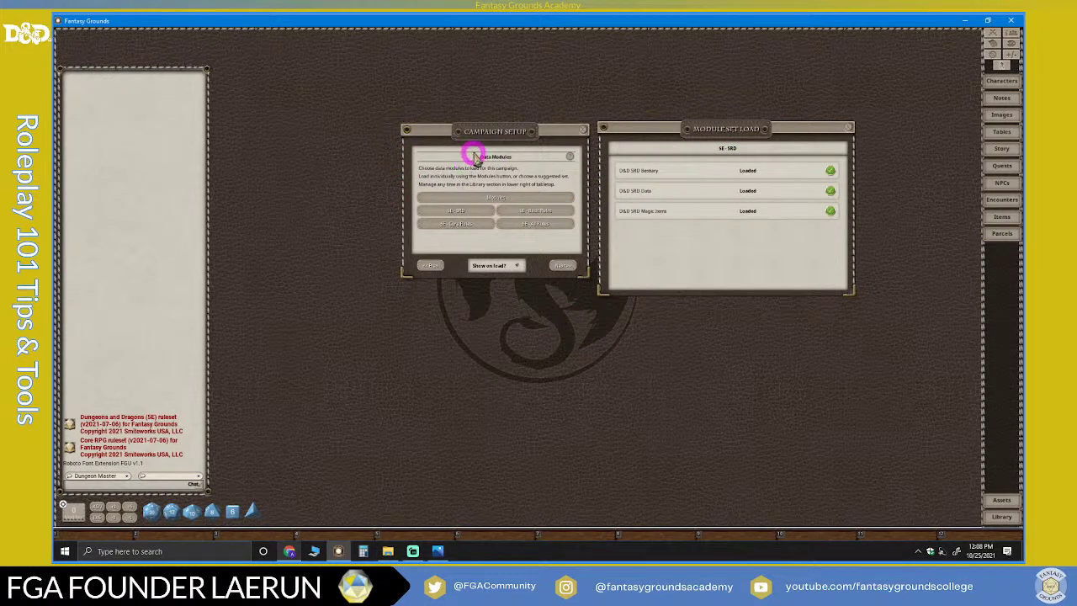
pyautogui.moveTo(505, 132); pyautogui.dragTo(511, 134)
pyautogui.moveTo(723, 132); pyautogui.dragTo(724, 135)
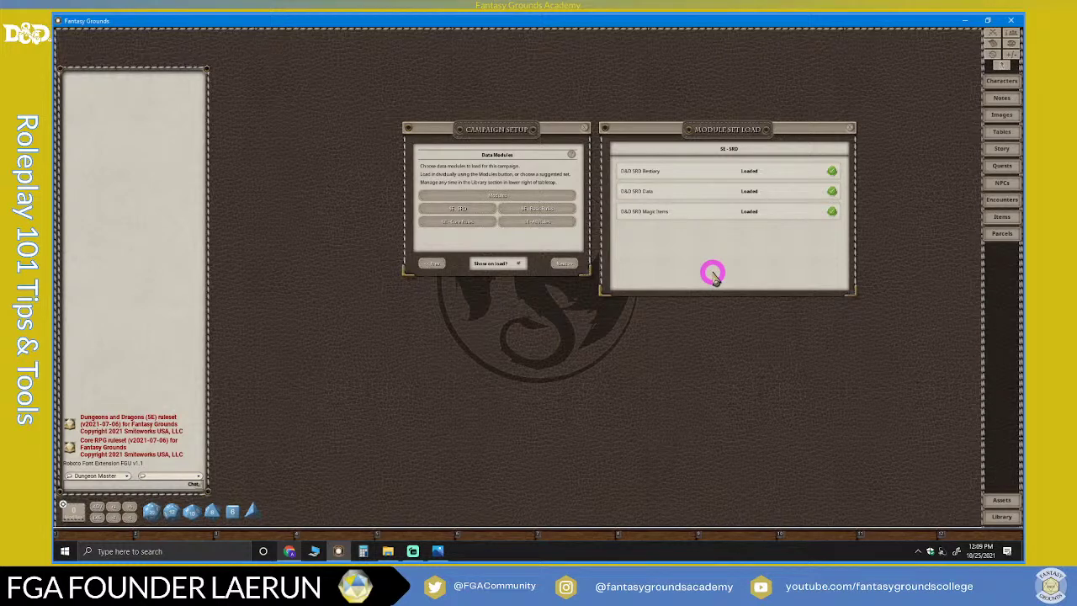
# Turn off Show on load for Campaign Setup and close the Module Set Load window
pyautogui.click(522, 265)
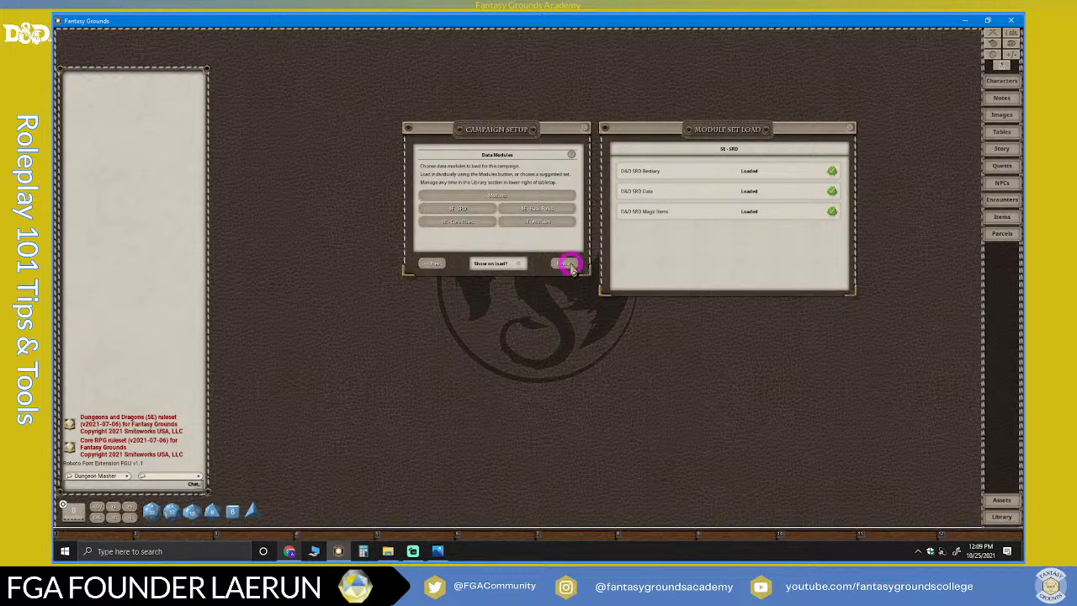
pyautogui.click(852, 130)
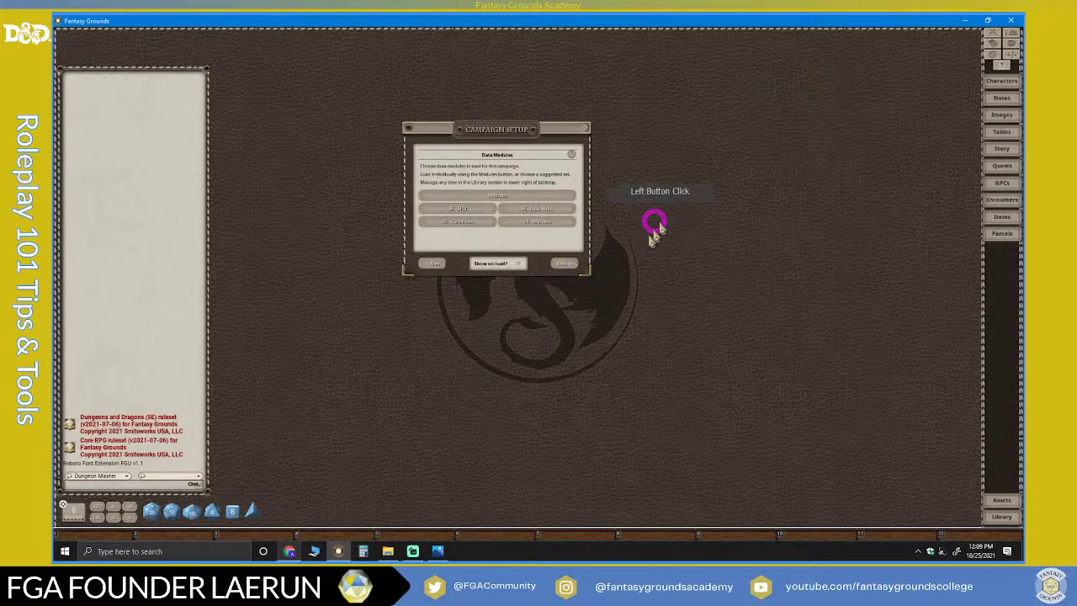
# Advance Campaign Setup to its Options page and open the campaign options in a window near the tabletop's upper corner, beside the sidebar
pyautogui.click(564, 263)
pyautogui.click(487, 189)
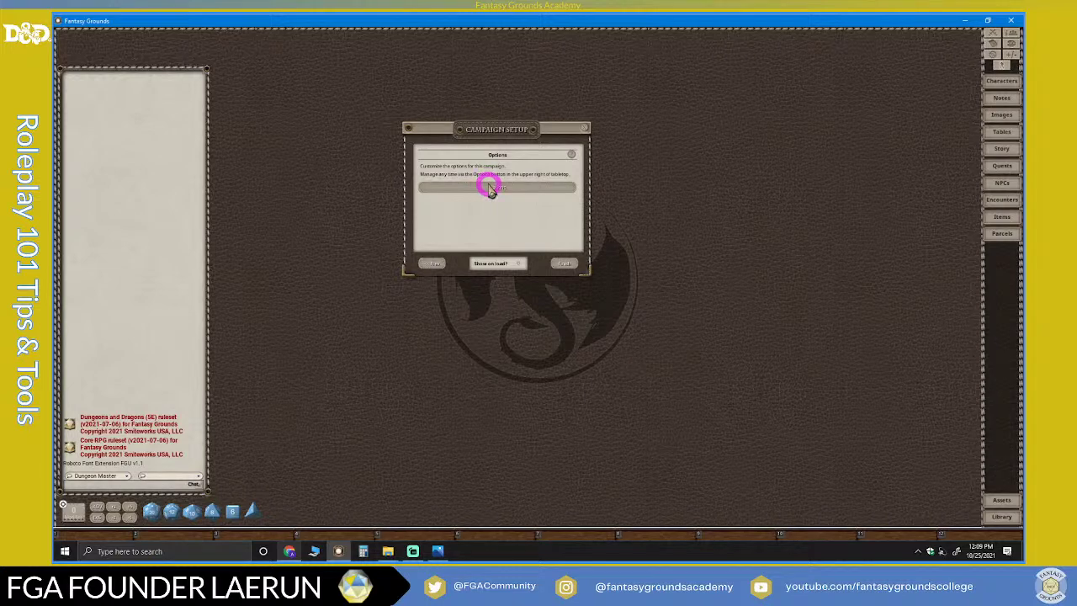
pyautogui.click(491, 189)
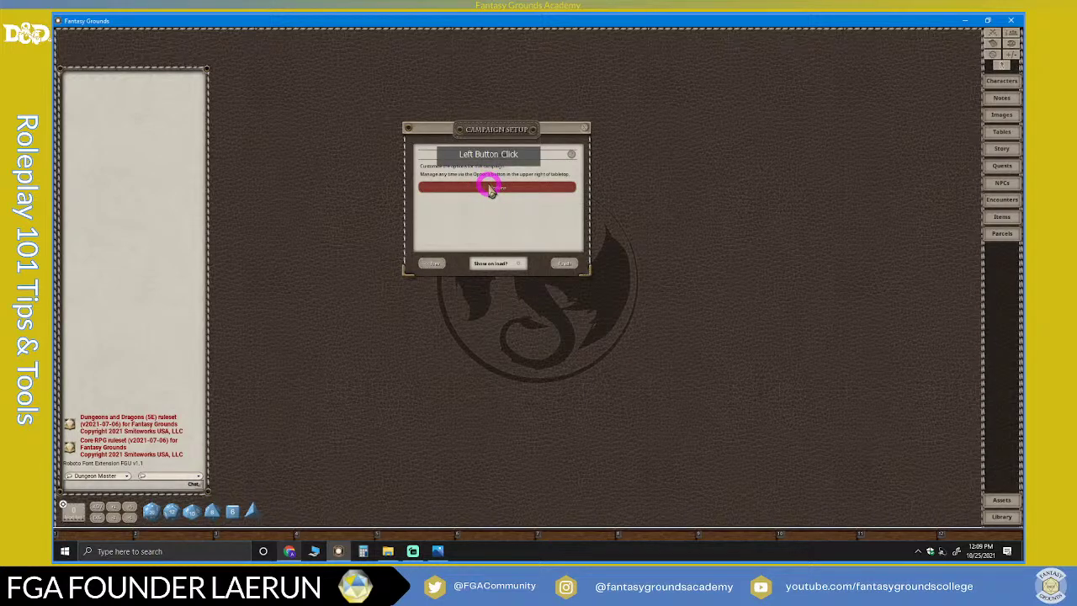
pyautogui.moveTo(549, 199); pyautogui.dragTo(846, 53)
pyautogui.click(1013, 92)
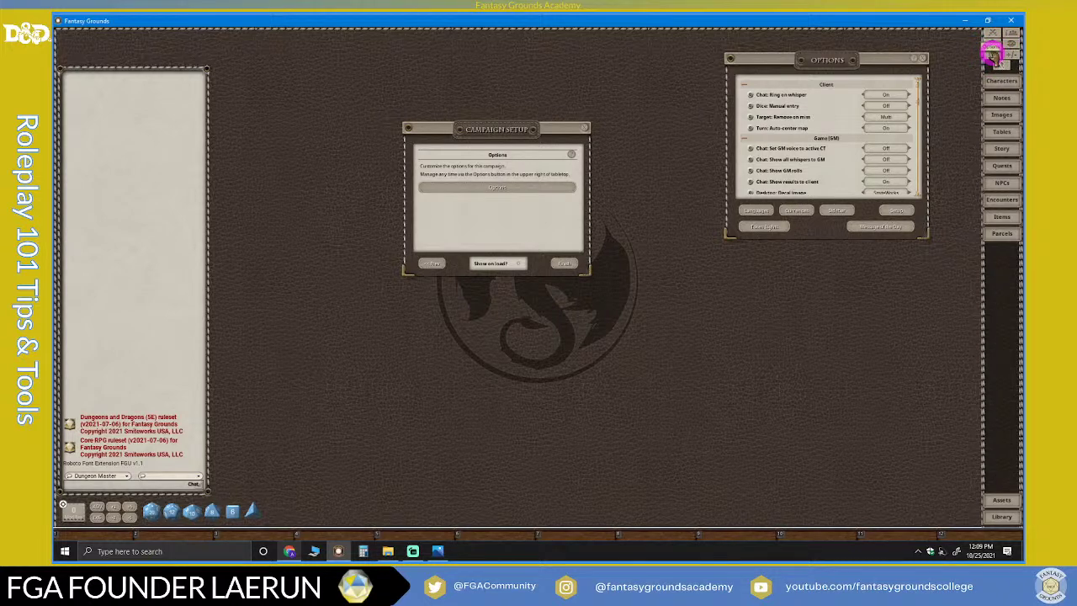
# Finish Campaign Setup, reopen it from the Options window, and close it again
pyautogui.click(562, 264)
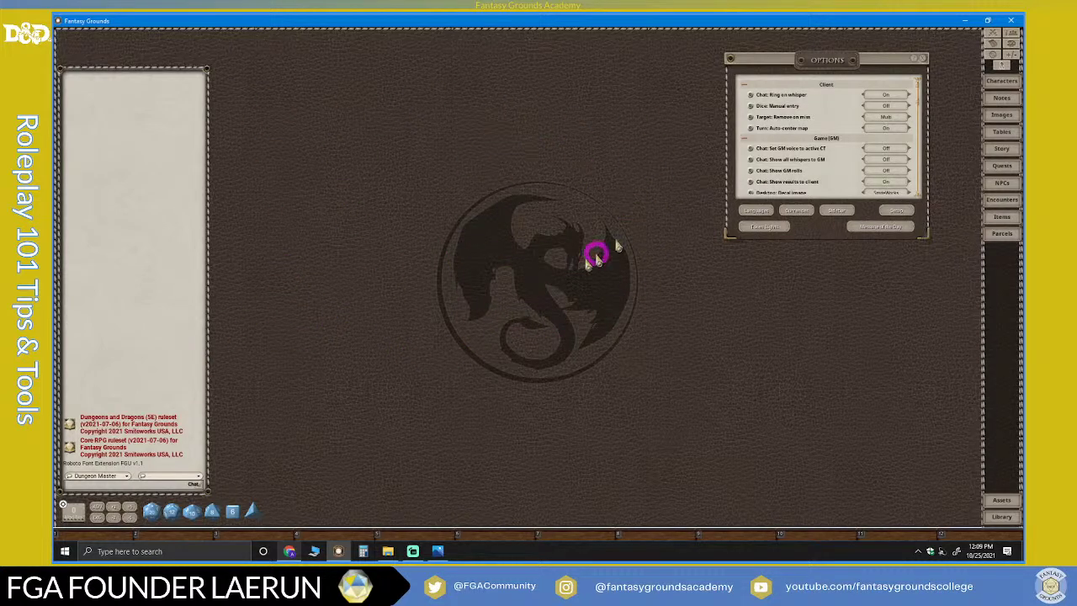
pyautogui.click(894, 212)
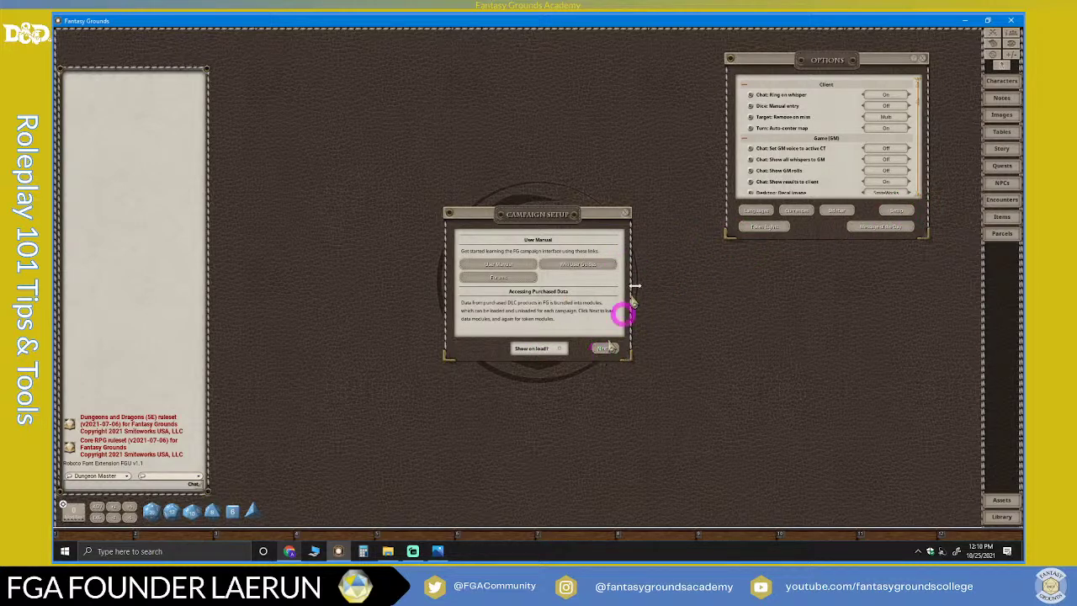
pyautogui.click(625, 215)
# Stretch the Options window to nearly the full tabletop height and review the Client, Game, Combat, Token and House Rules settings
pyautogui.moveTo(815, 62); pyautogui.dragTo(844, 44)
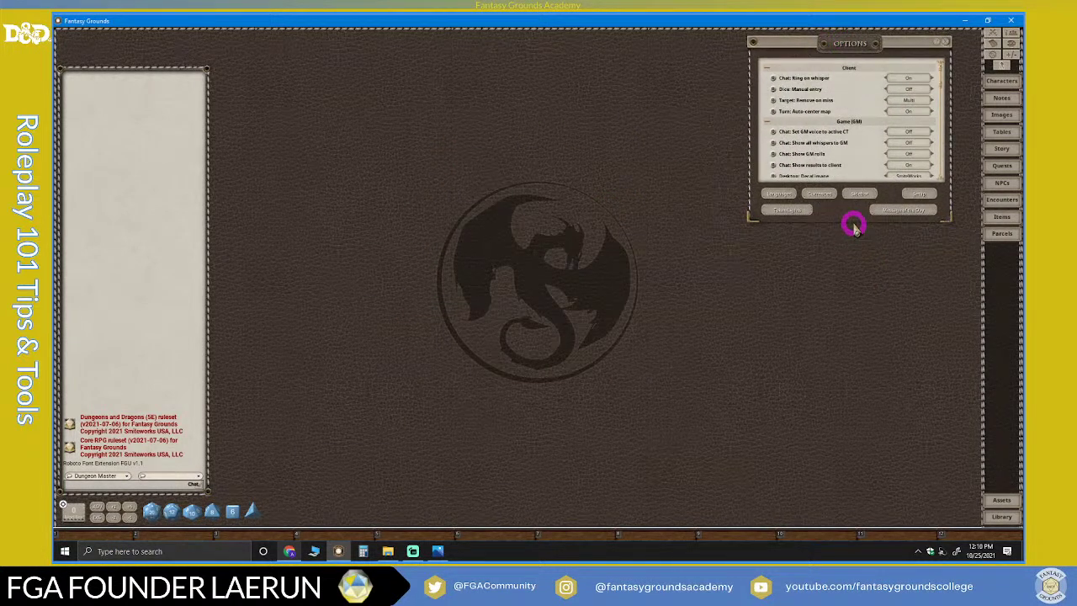
pyautogui.moveTo(854, 222); pyautogui.dragTo(867, 516)
pyautogui.scroll(-5, 862, 297)
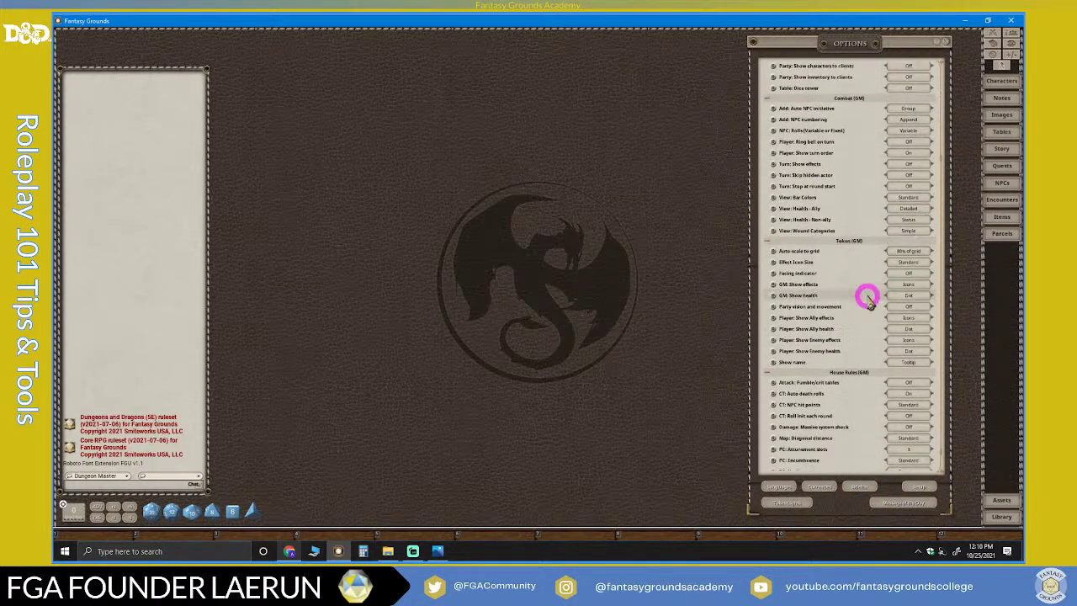
pyautogui.scroll(5, 866, 313)
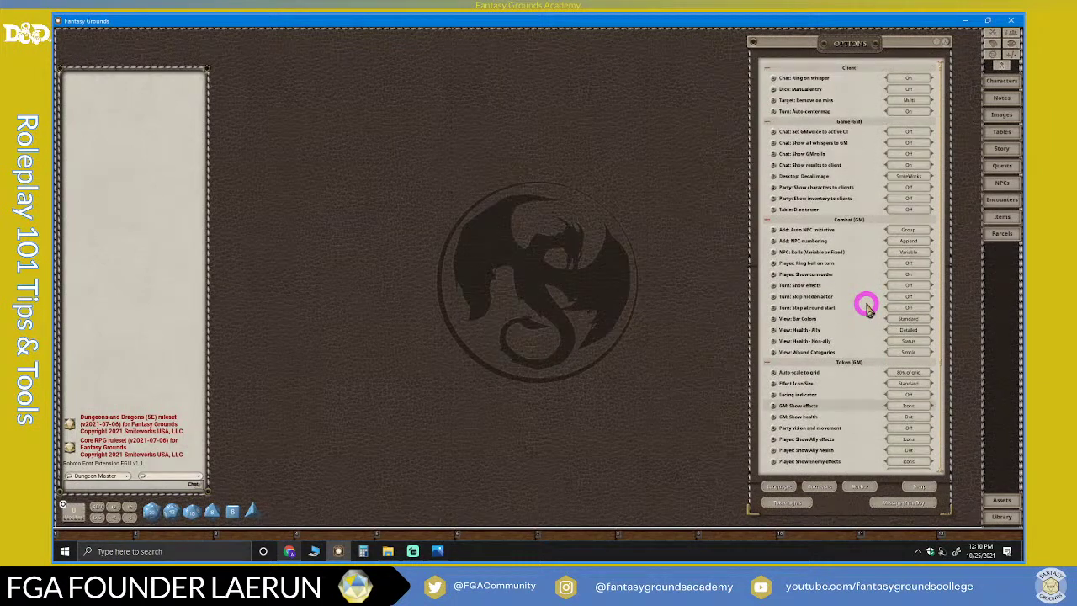
pyautogui.scroll(-5, 867, 307)
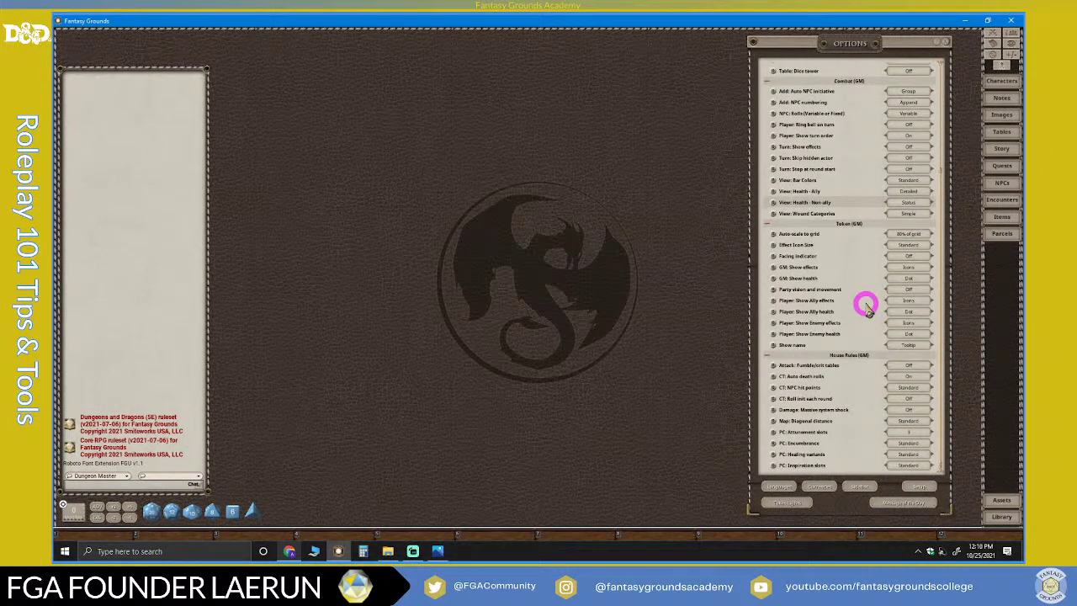
pyautogui.scroll(5, 867, 307)
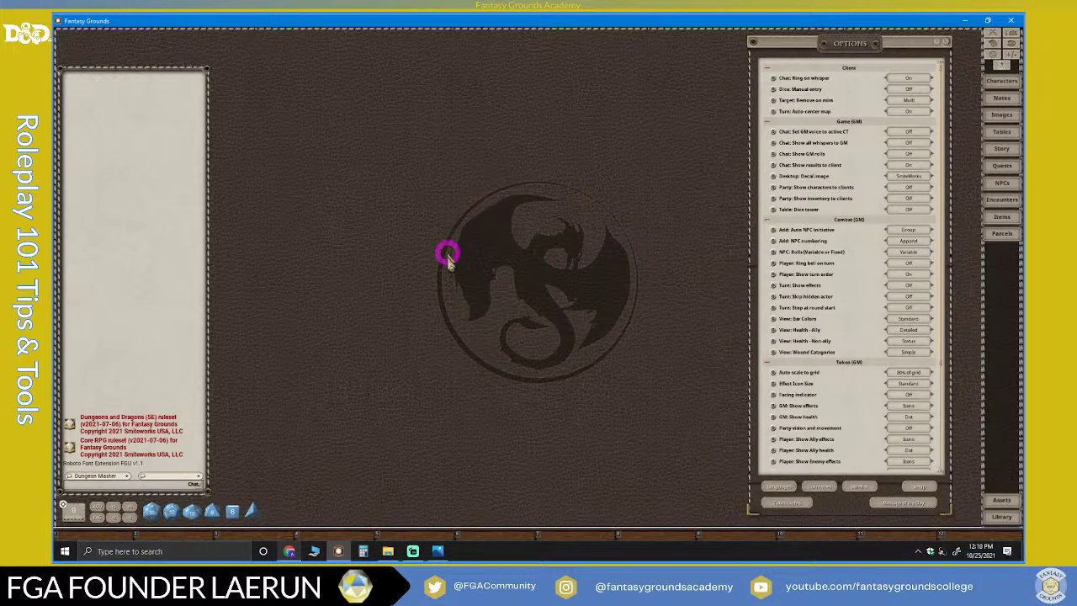
# Cycle through the Desktop: Decal image choices and set the option to Custom
pyautogui.click(912, 176)
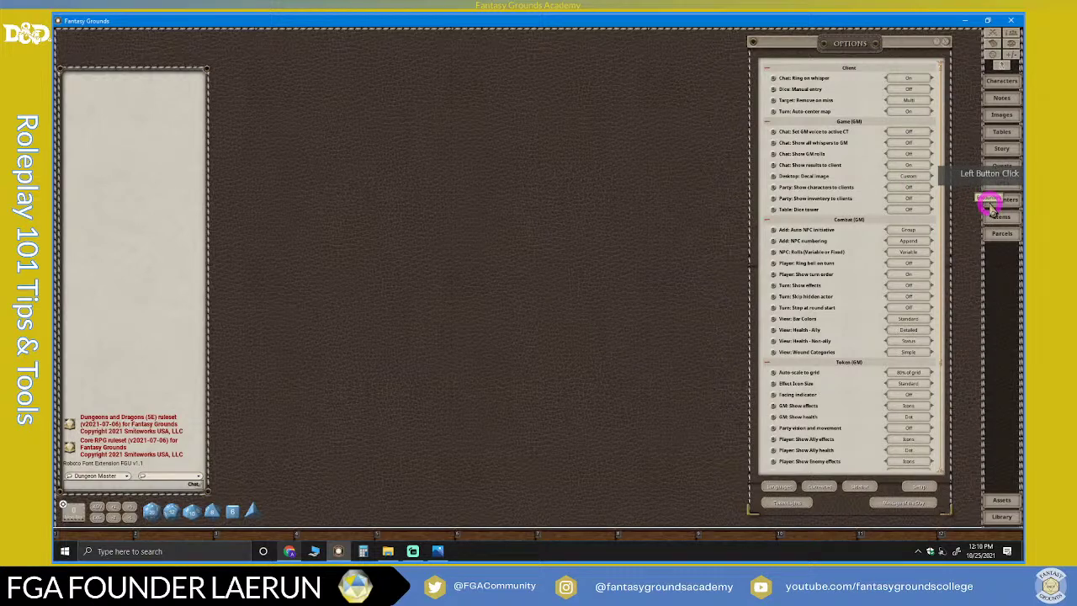
pyautogui.click(912, 180)
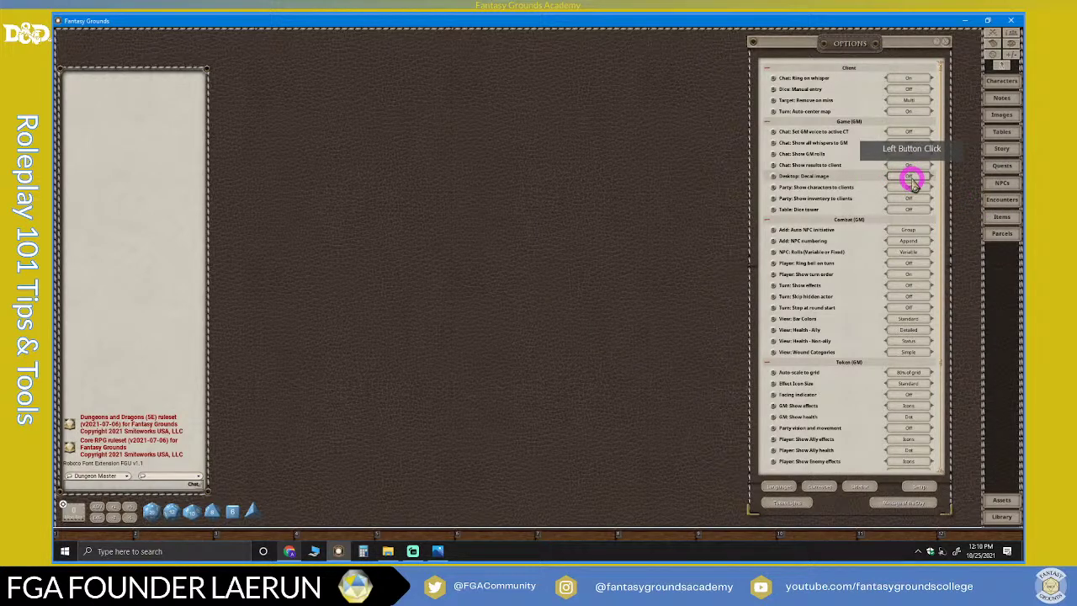
pyautogui.click(911, 177)
pyautogui.click(912, 176)
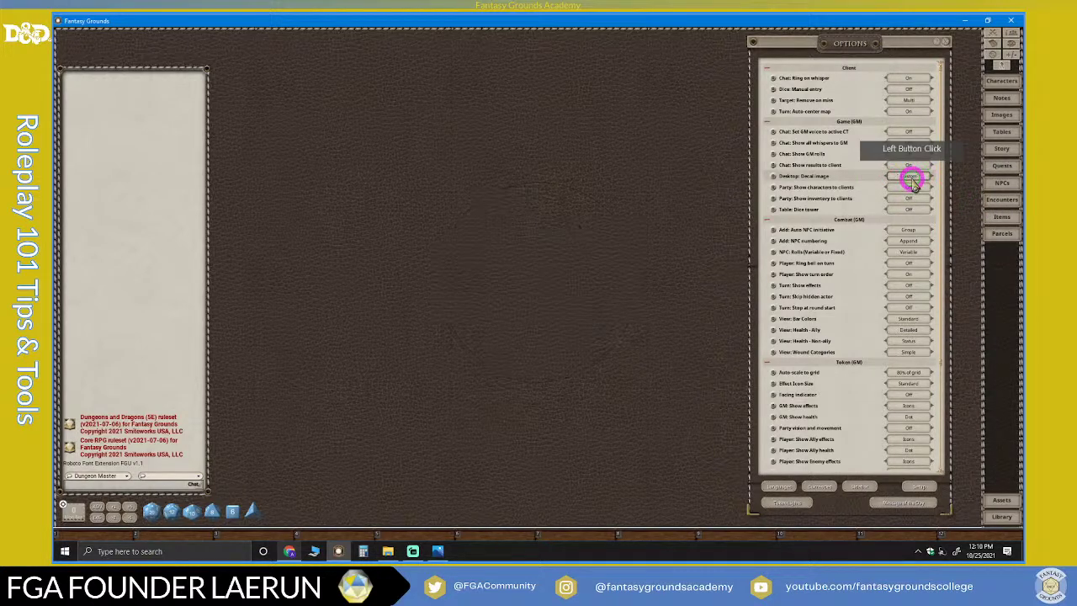
# Open the Assets window, place it higher on the tabletop, and browse the image assets to the FGC Logos folder inside Data
pyautogui.click(1005, 501)
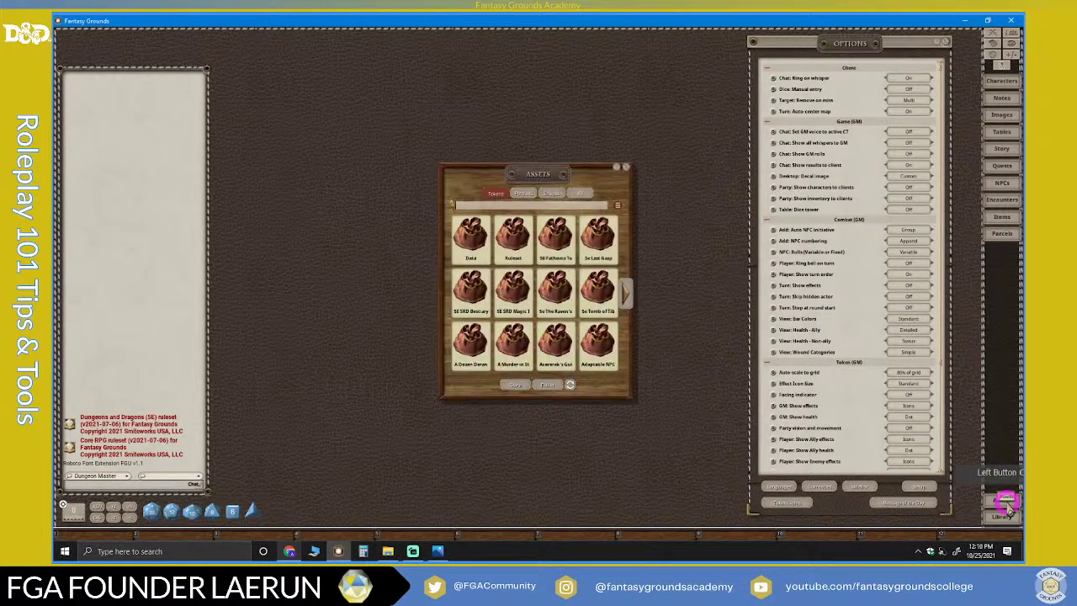
pyautogui.moveTo(517, 165); pyautogui.dragTo(483, 65)
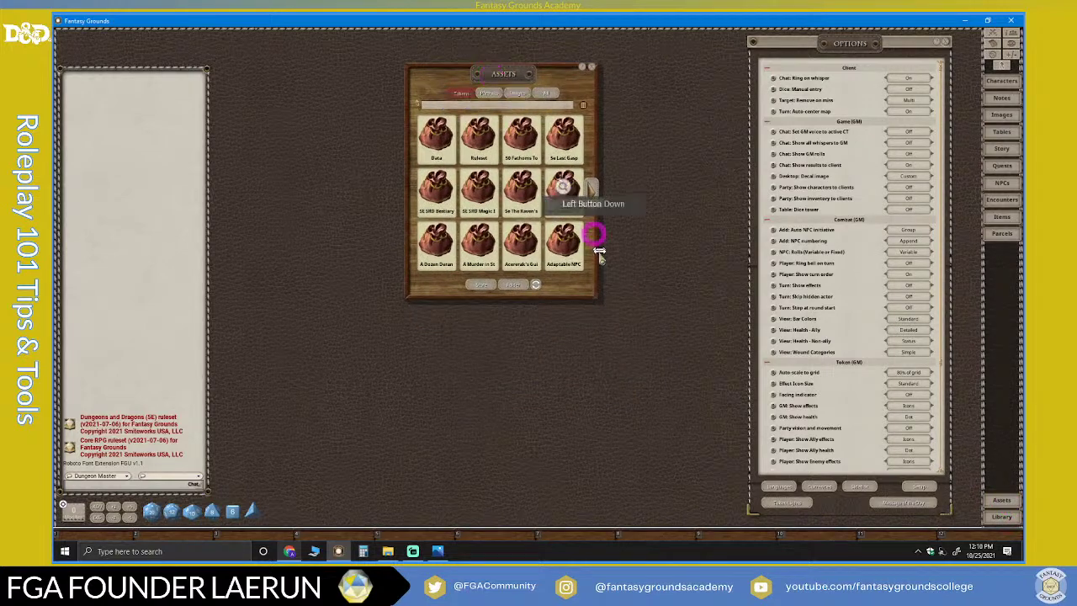
pyautogui.moveTo(606, 306); pyautogui.dragTo(700, 329)
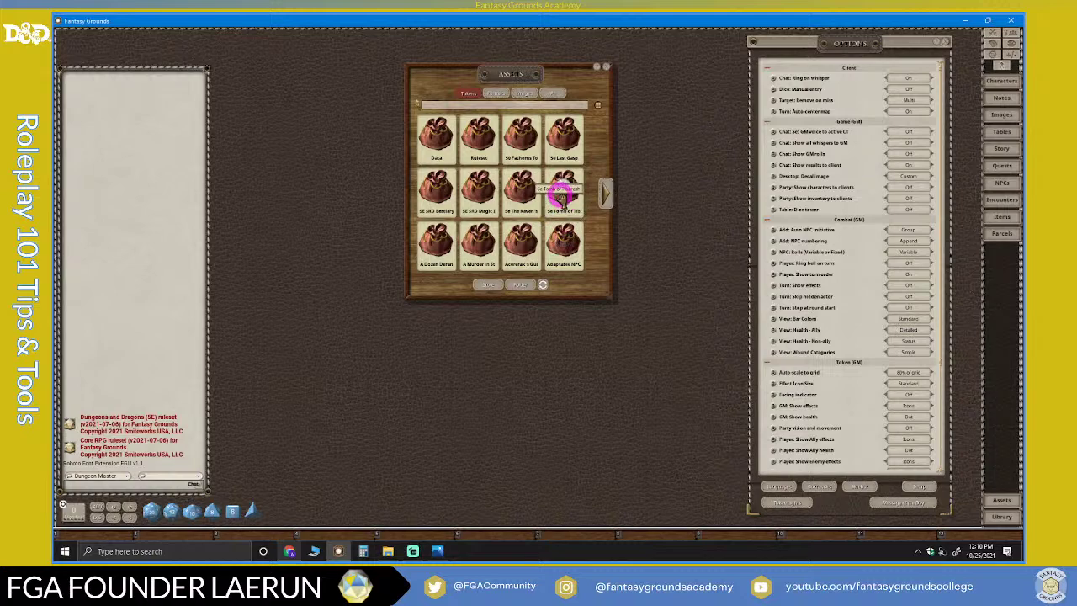
pyautogui.doubleClick(434, 131)
pyautogui.click(523, 94)
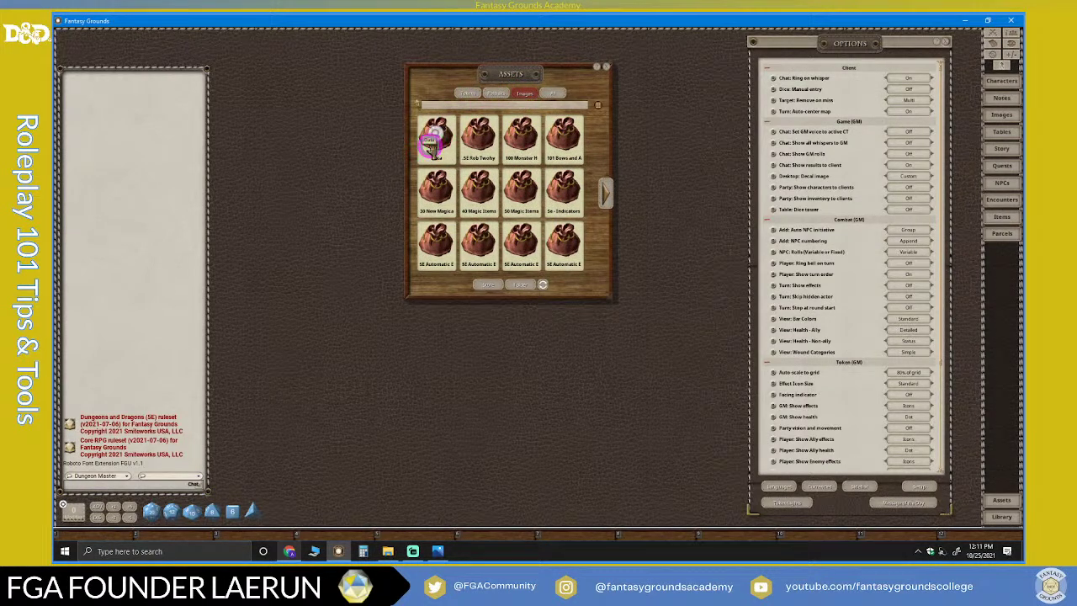
pyautogui.doubleClick(432, 144)
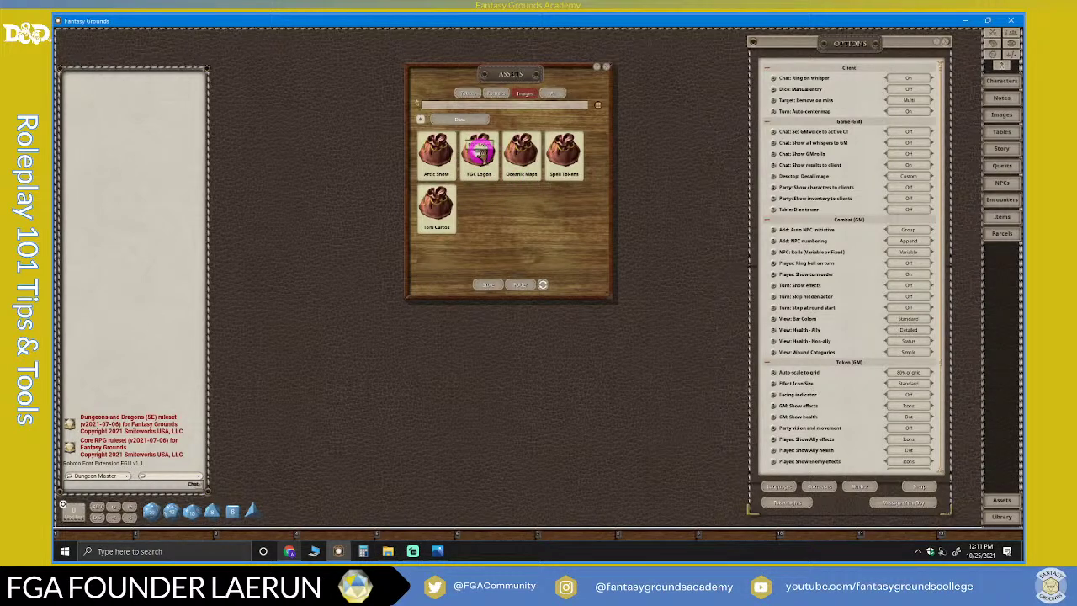
pyautogui.doubleClick(478, 150)
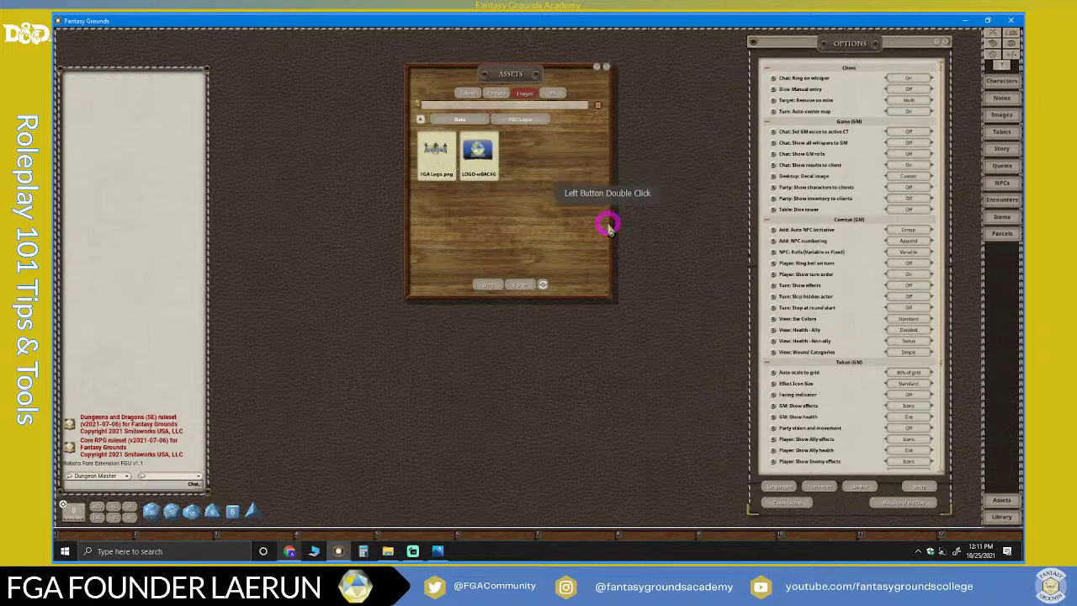
# Preview FGA Logo.png, close the Assets window, and set the logo as the background decal
pyautogui.click(436, 150)
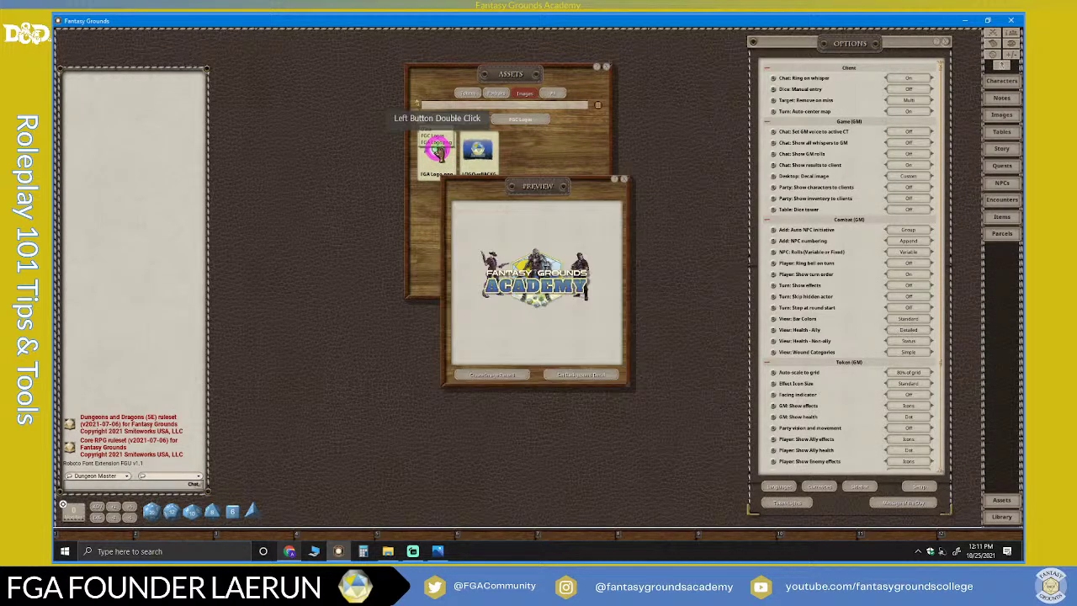
pyautogui.moveTo(541, 188); pyautogui.dragTo(529, 92)
pyautogui.click(608, 69)
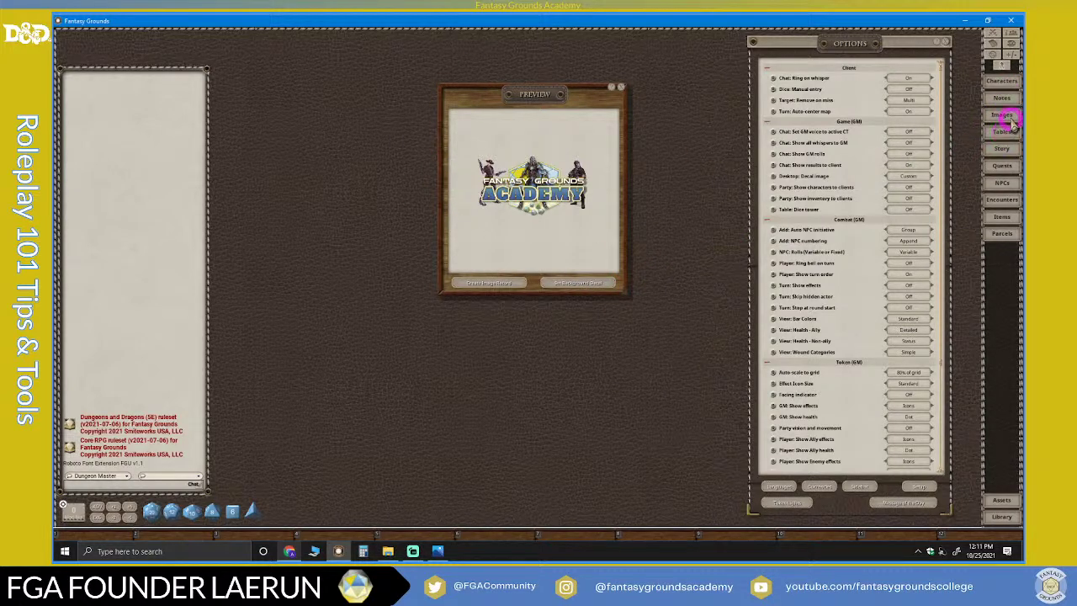
pyautogui.click(579, 285)
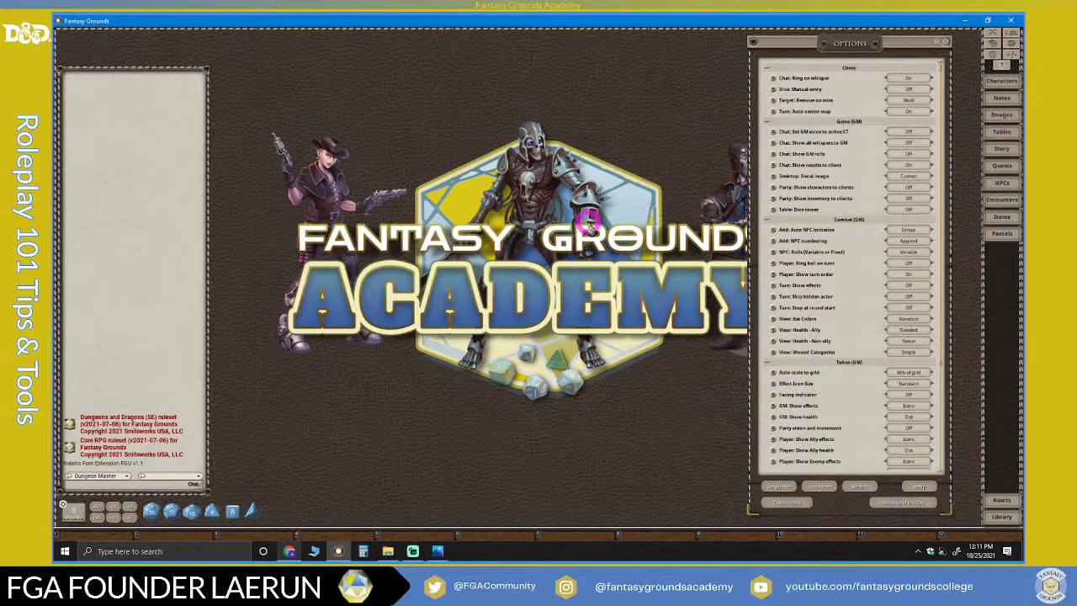
# Shrink the Options window to about half its height and reposition it fully within the upper tabletop
pyautogui.scroll(-5, 806, 282)
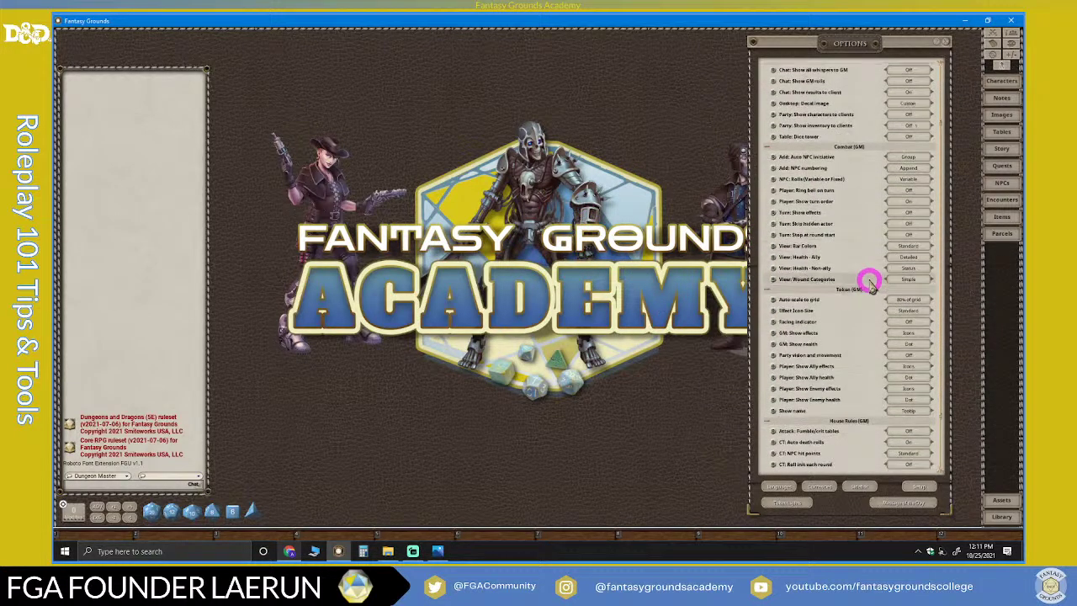
pyautogui.scroll(5, 850, 290)
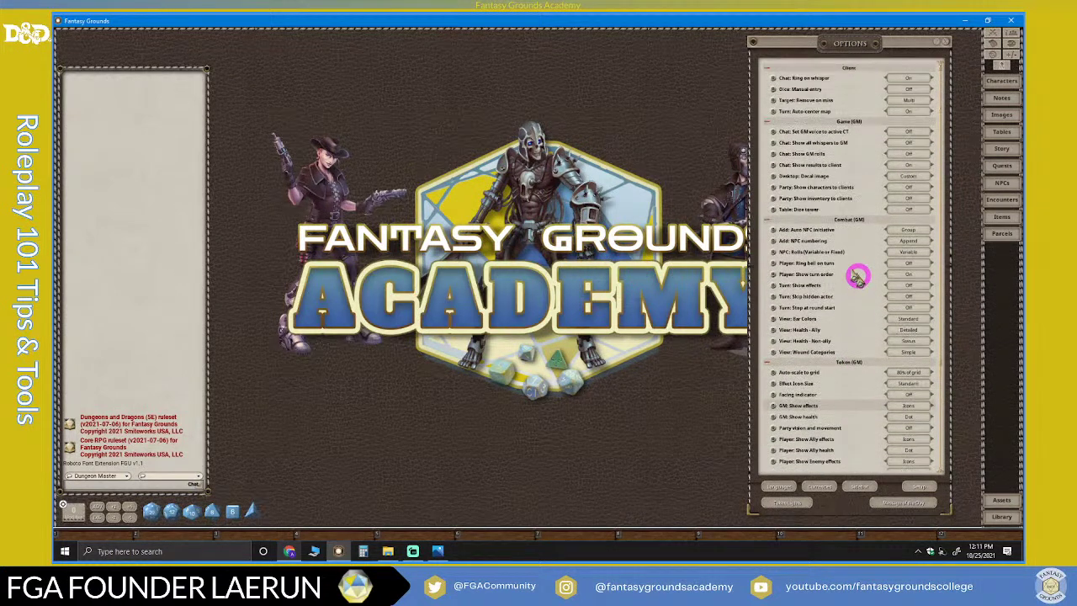
pyautogui.moveTo(873, 41); pyautogui.dragTo(820, 24)
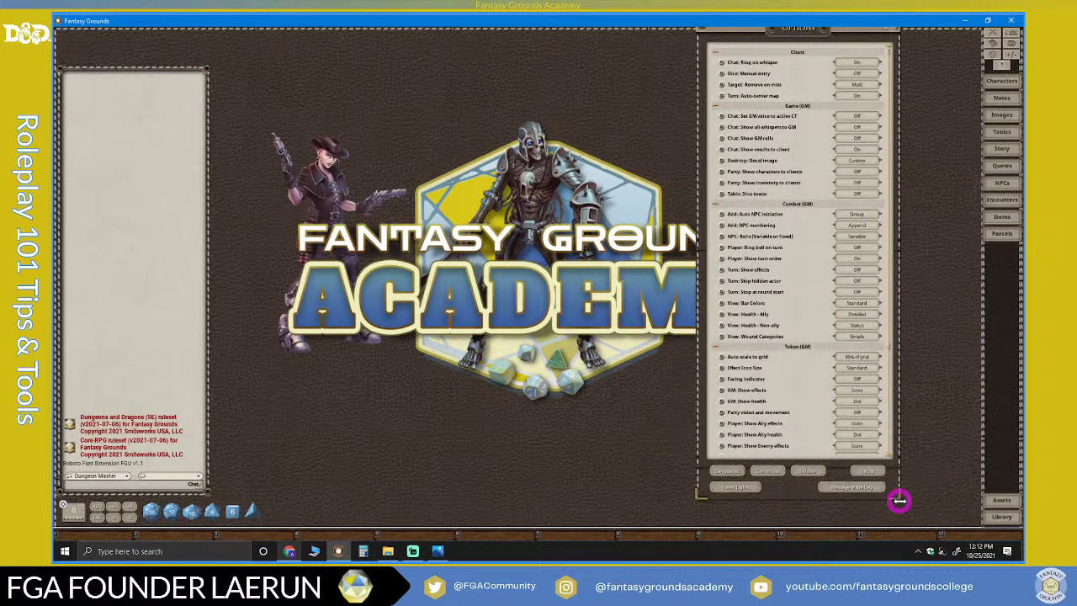
pyautogui.moveTo(900, 500); pyautogui.dragTo(898, 263)
pyautogui.moveTo(794, 28); pyautogui.dragTo(785, 65)
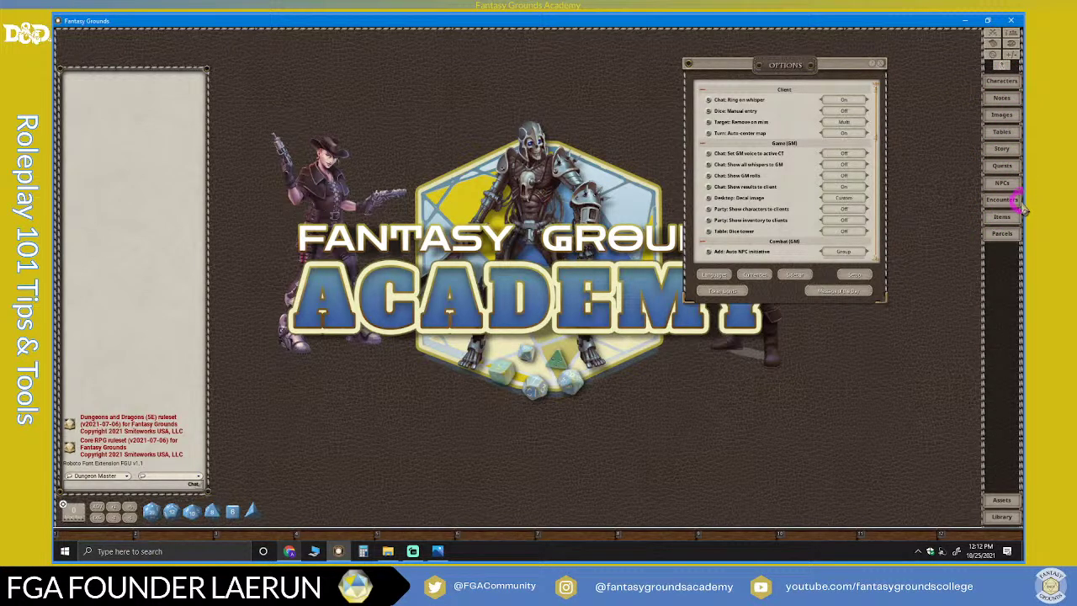
# Open the Sidebar settings below the Options window, compare the GM, Play and Create PC presets, and apply All
pyautogui.click(796, 276)
pyautogui.moveTo(549, 224); pyautogui.dragTo(899, 323)
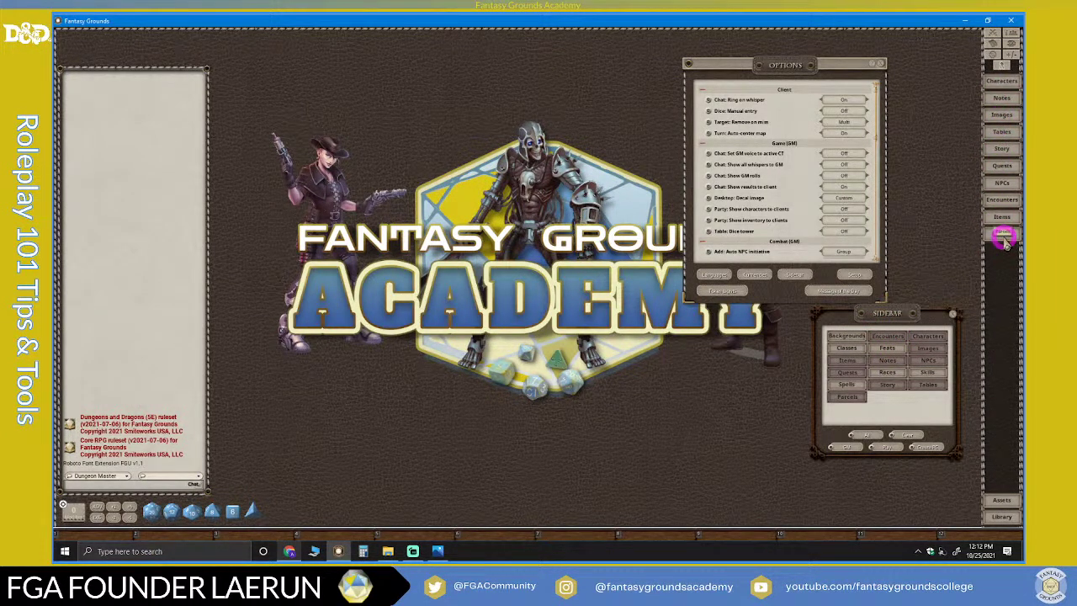
pyautogui.click(841, 449)
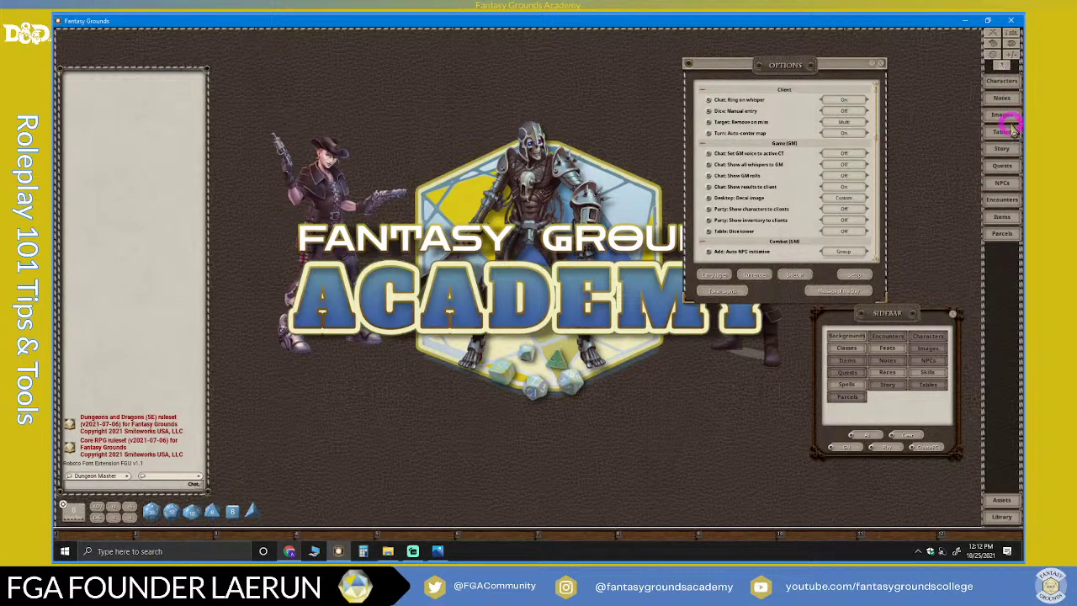
pyautogui.click(888, 450)
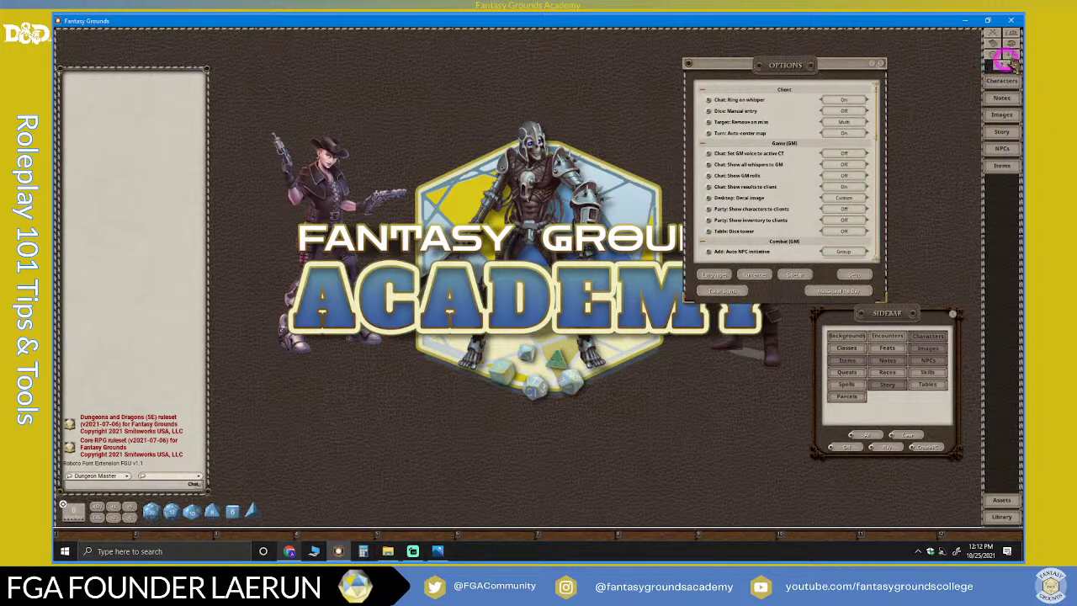
pyautogui.click(933, 449)
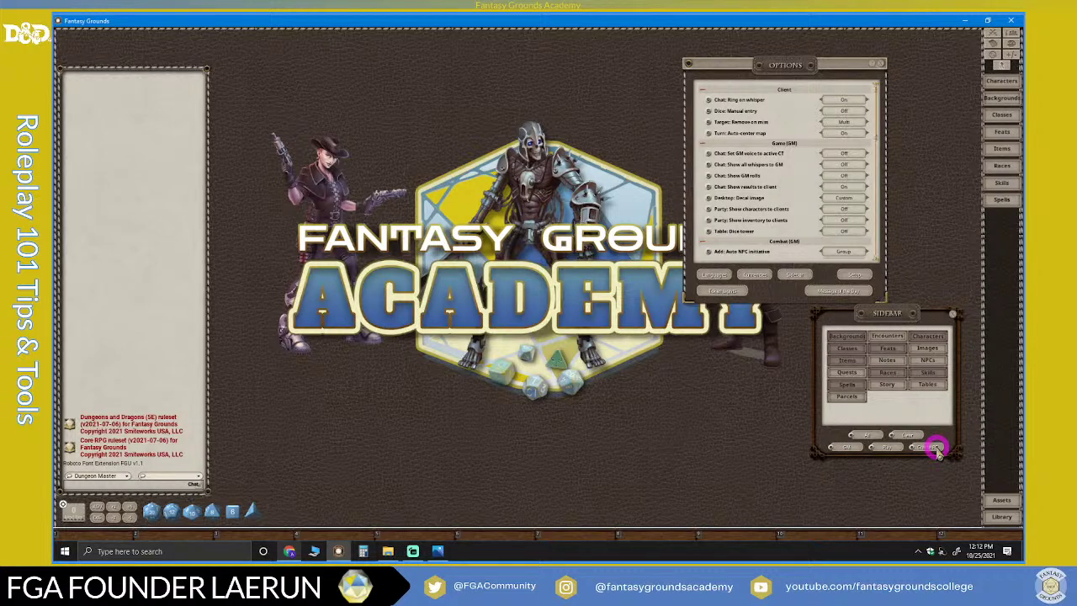
pyautogui.click(872, 436)
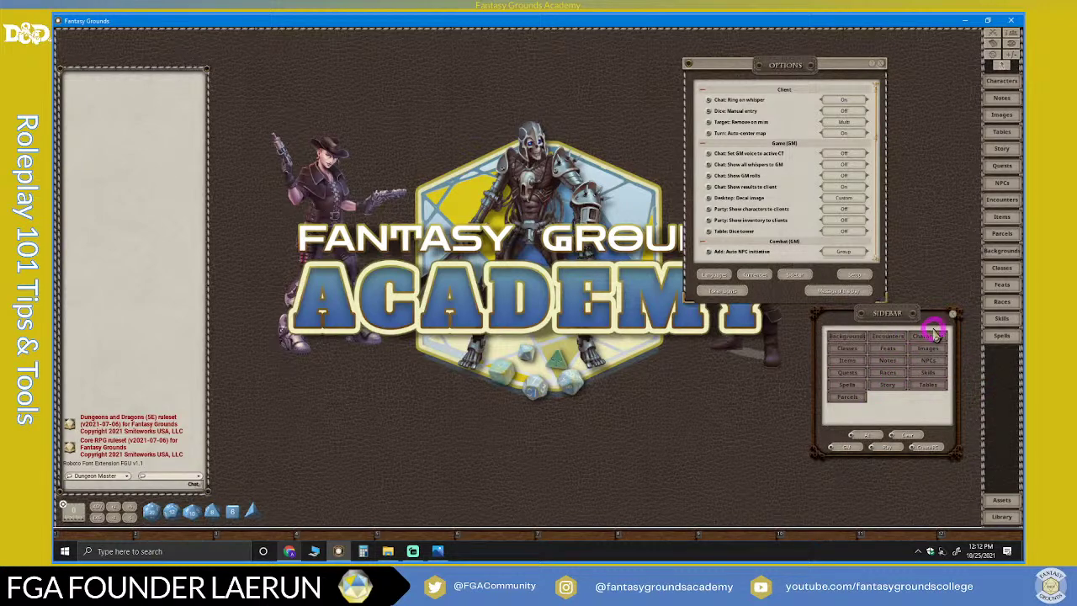
# Clear the sidebar, add Classes, Backgrounds and Races, clear it again, and shift the Sidebar window slightly over
pyautogui.click(906, 434)
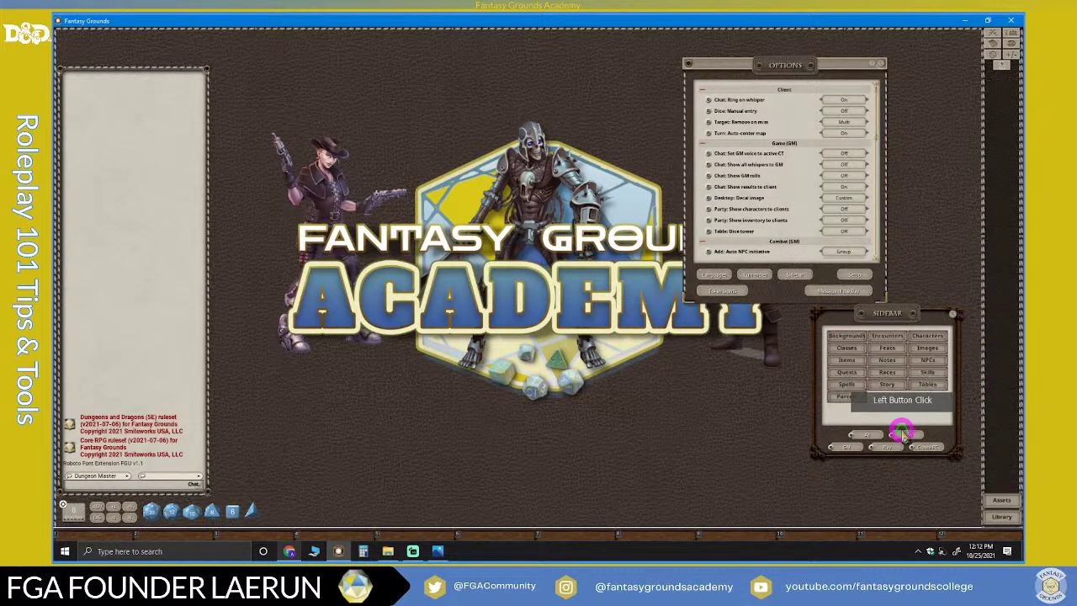
pyautogui.click(849, 348)
pyautogui.click(847, 336)
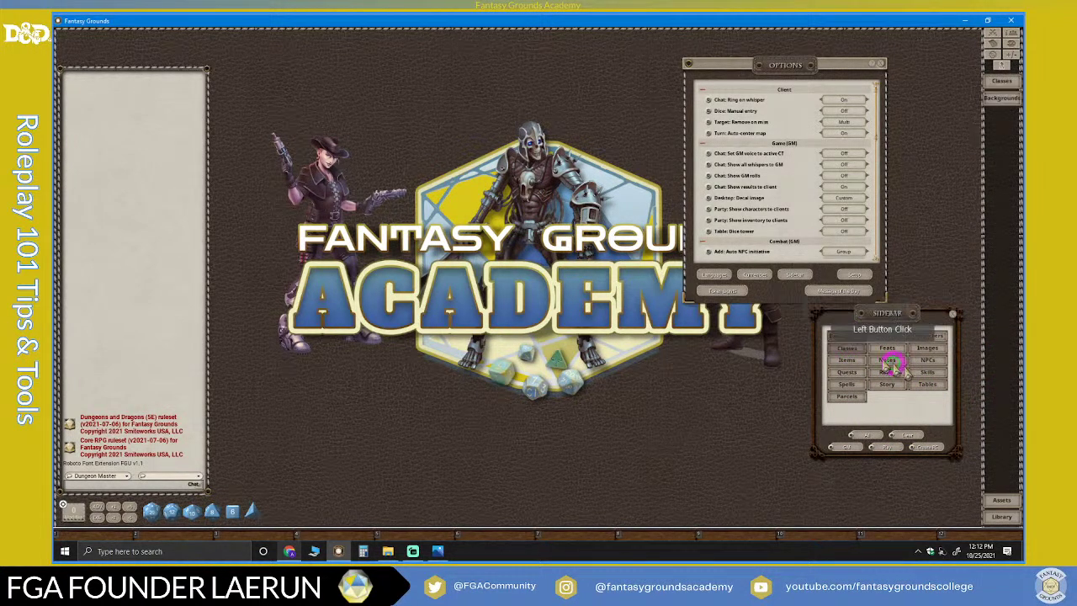
pyautogui.click(887, 372)
pyautogui.click(906, 434)
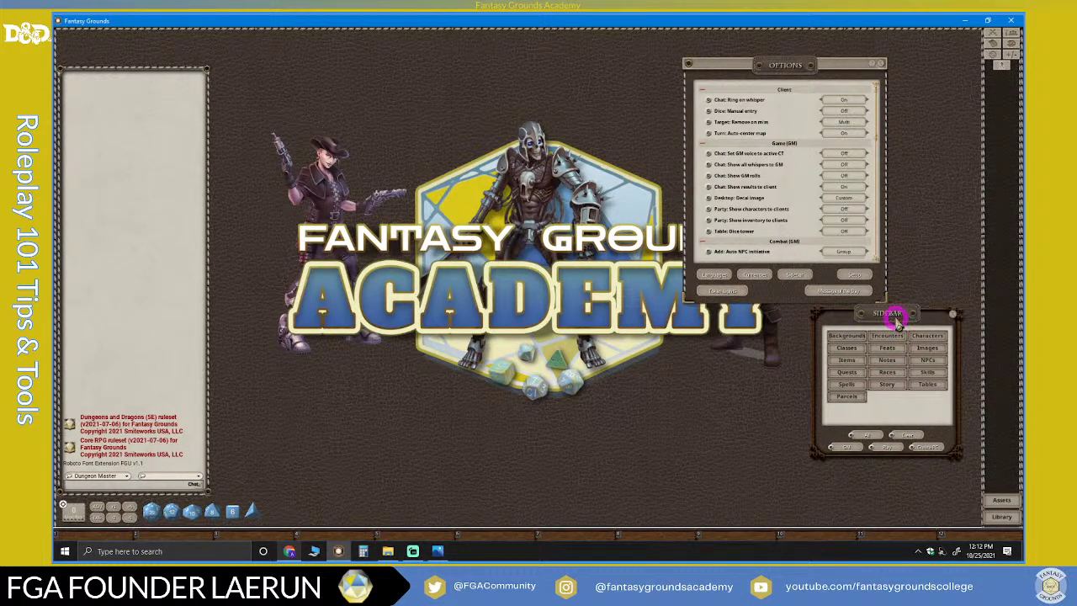
pyautogui.moveTo(897, 318); pyautogui.dragTo(871, 322)
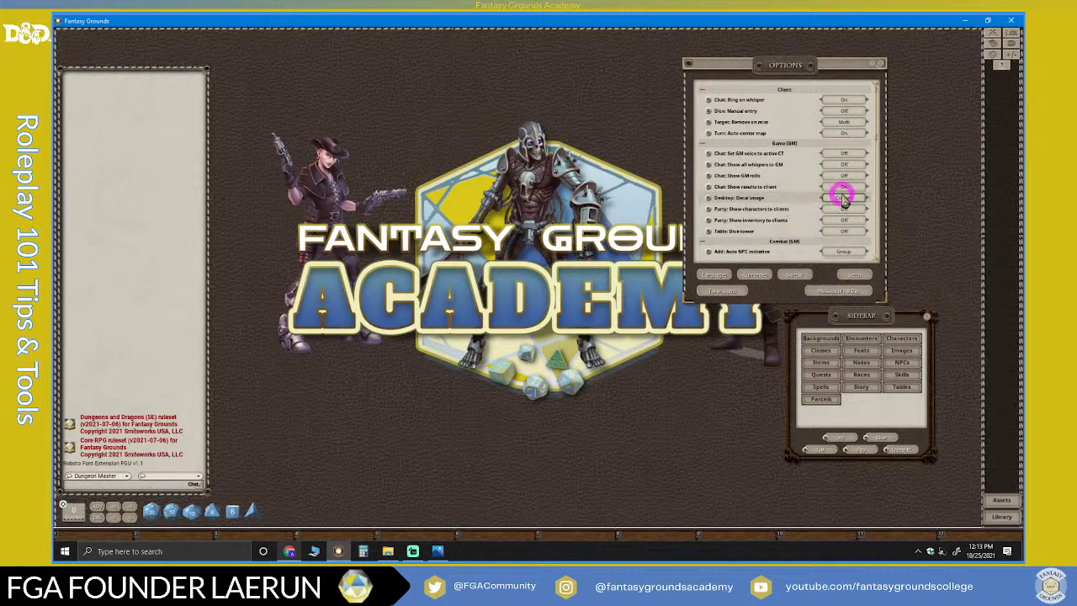
# Examine the Game, Combat and Token settings in the Options window
pyautogui.scroll(-2, 837, 219)
pyautogui.scroll(-1, 838, 245)
pyautogui.scroll(-3, 839, 251)
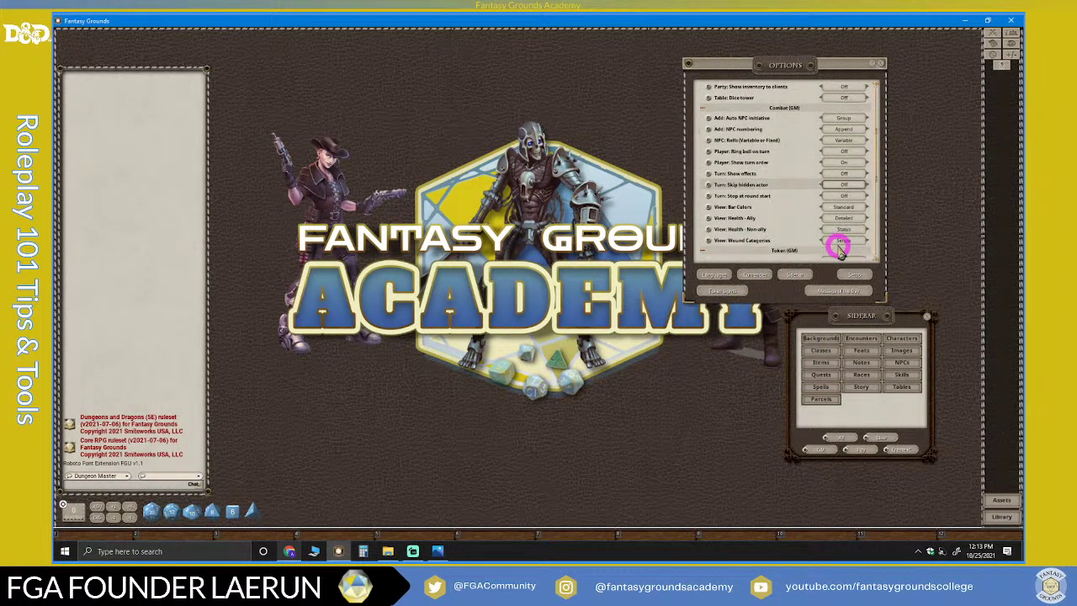
pyautogui.scroll(2, 840, 249)
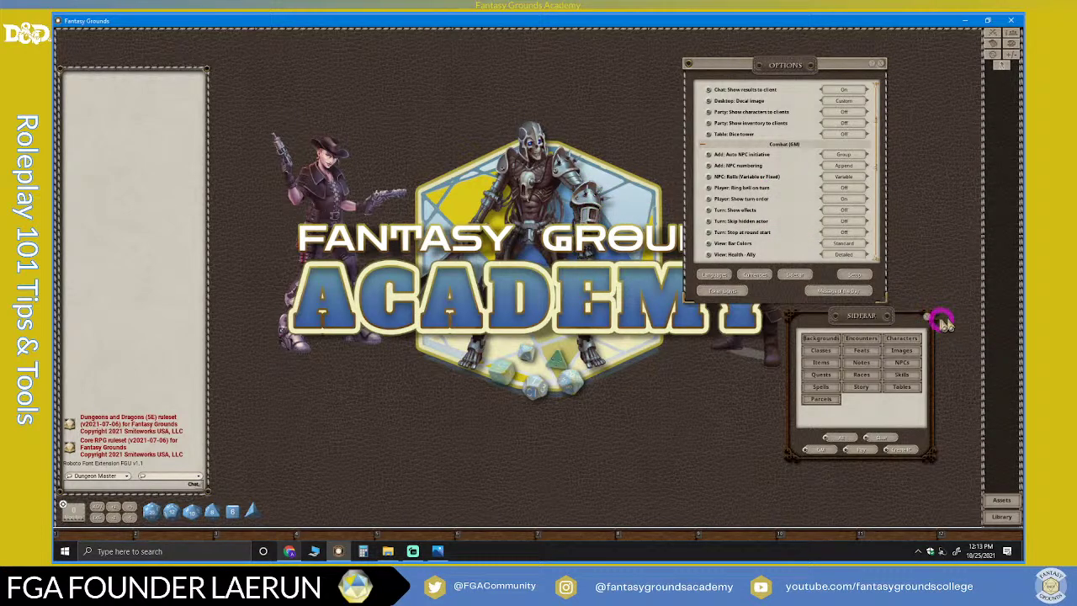
pyautogui.scroll(-4, 796, 244)
pyautogui.scroll(4, 800, 240)
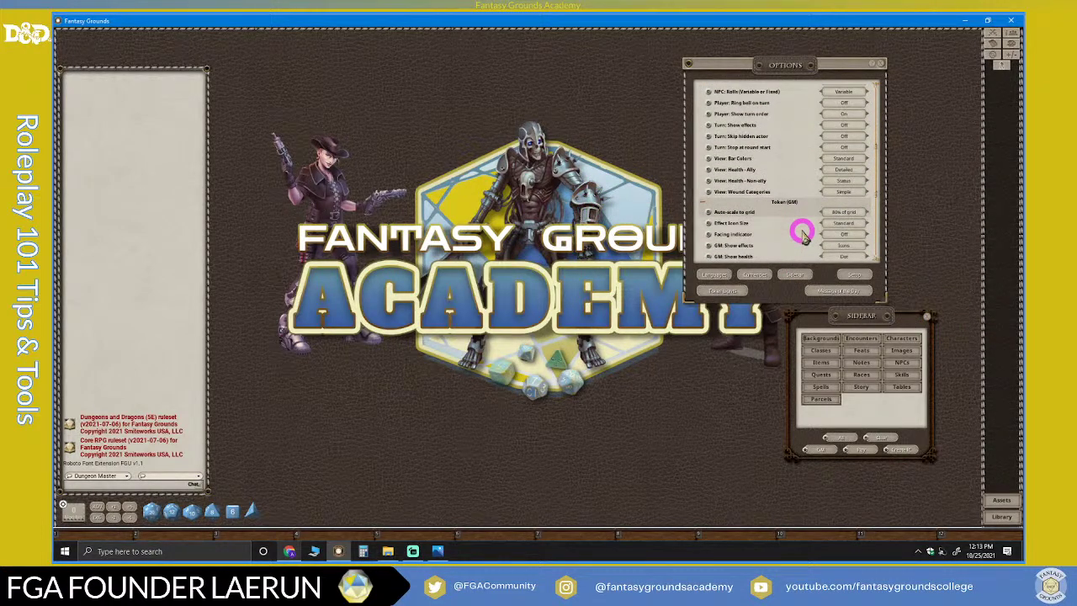
pyautogui.scroll(2, 804, 235)
pyautogui.scroll(-3, 802, 232)
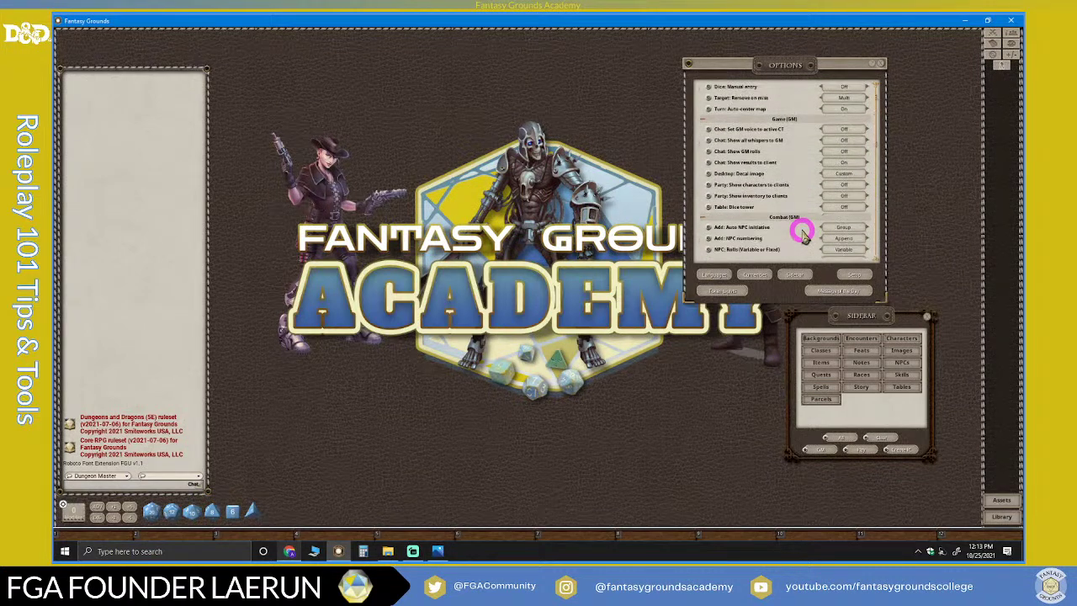
# Close and reopen the Sidebar settings, apply All, and close the Sidebar and Options windows
pyautogui.click(928, 321)
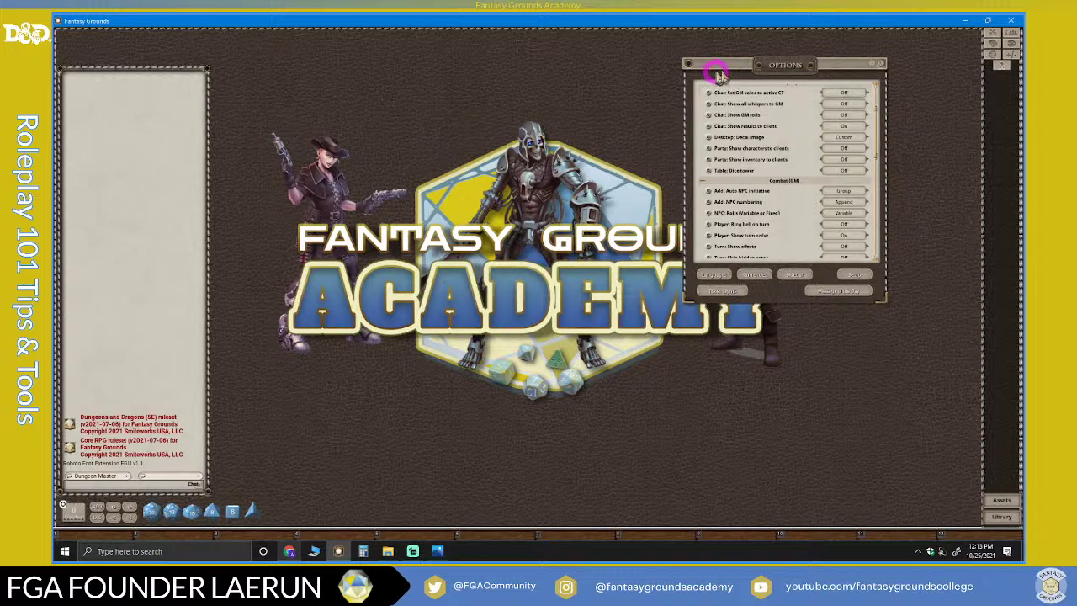
pyautogui.click(797, 278)
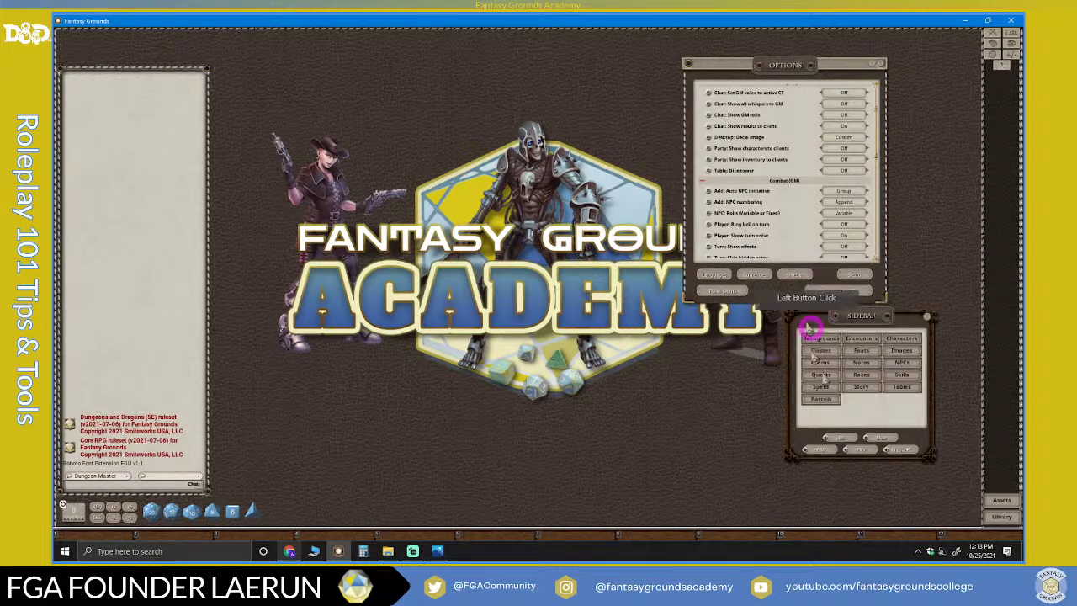
pyautogui.click(845, 437)
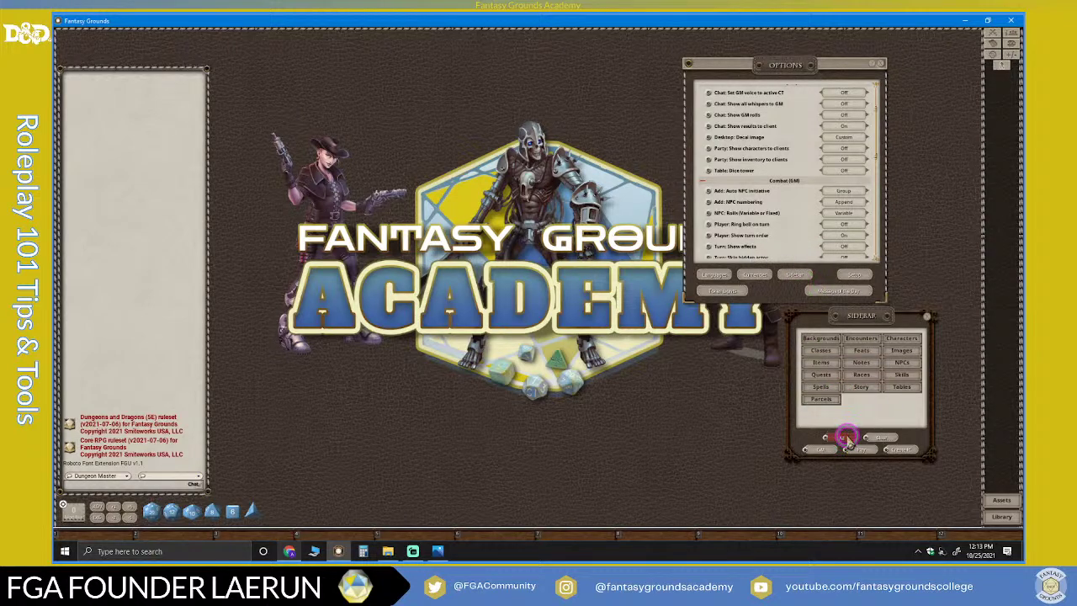
pyautogui.click(927, 316)
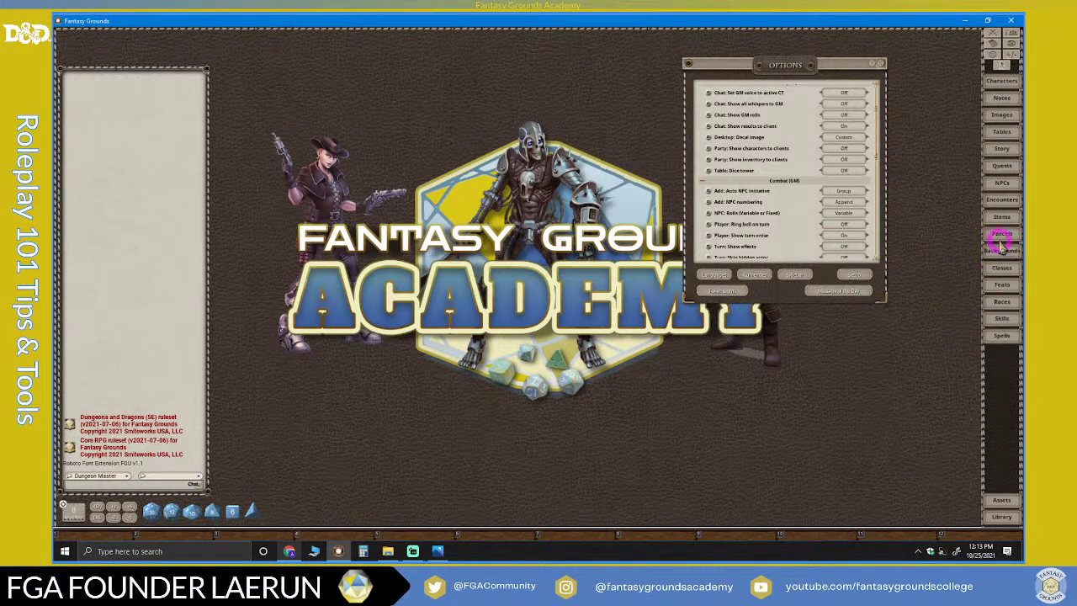
pyautogui.click(879, 66)
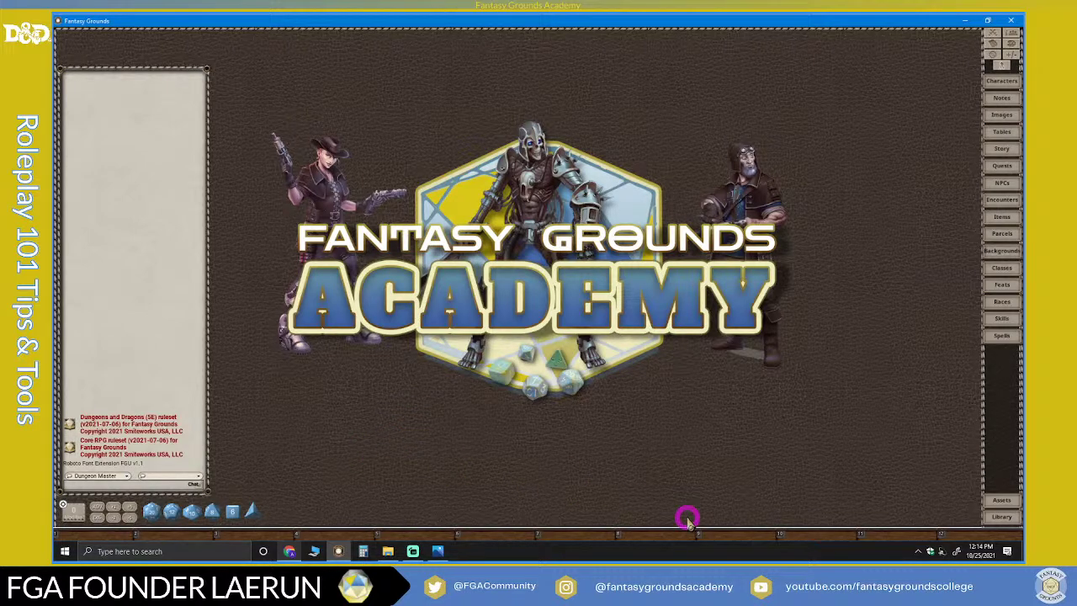
# Open the Library, place it higher on the tabletop, and browse the first page of its Data Module Activation list
pyautogui.click(1001, 517)
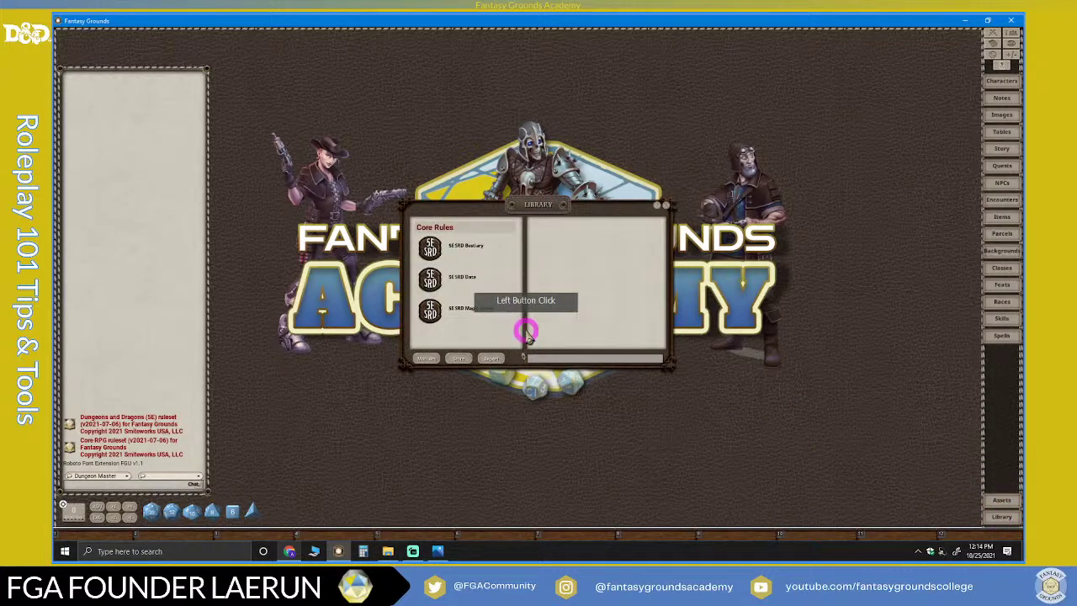
pyautogui.moveTo(537, 192); pyautogui.dragTo(714, 115)
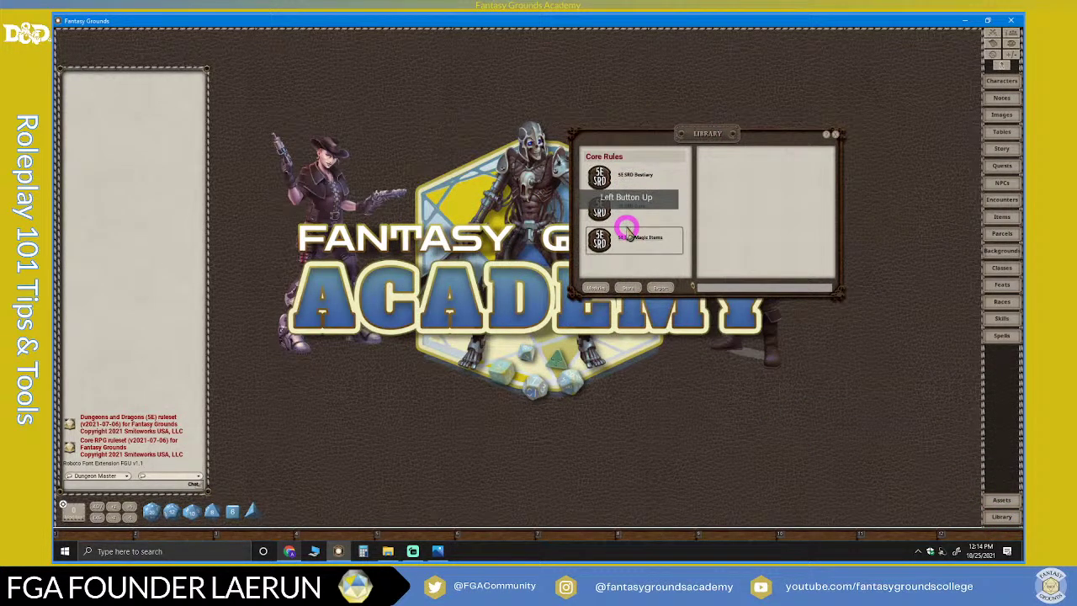
pyautogui.click(601, 289)
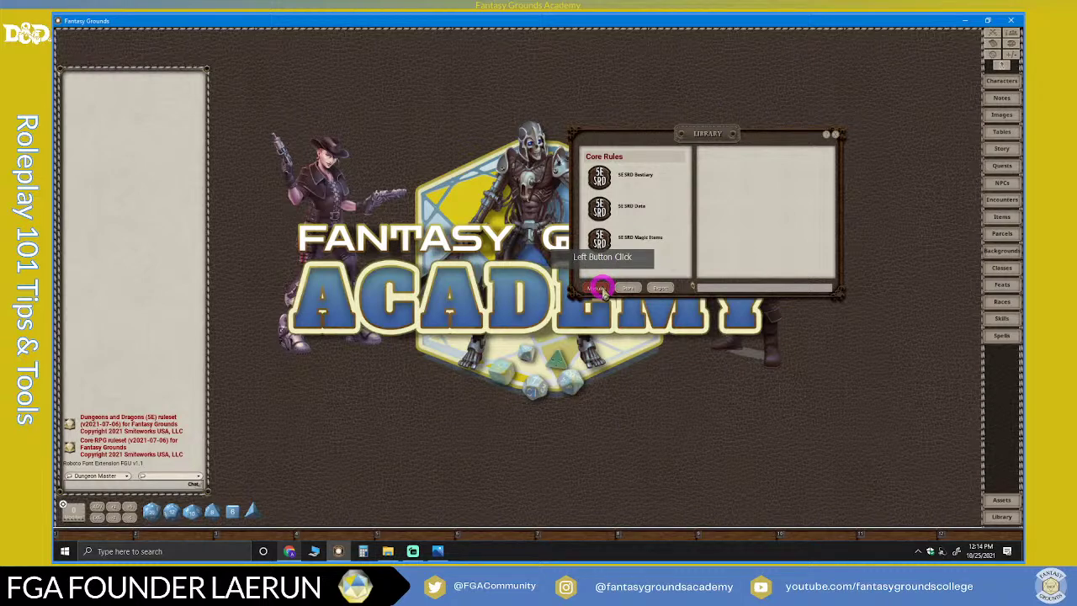
pyautogui.click(601, 288)
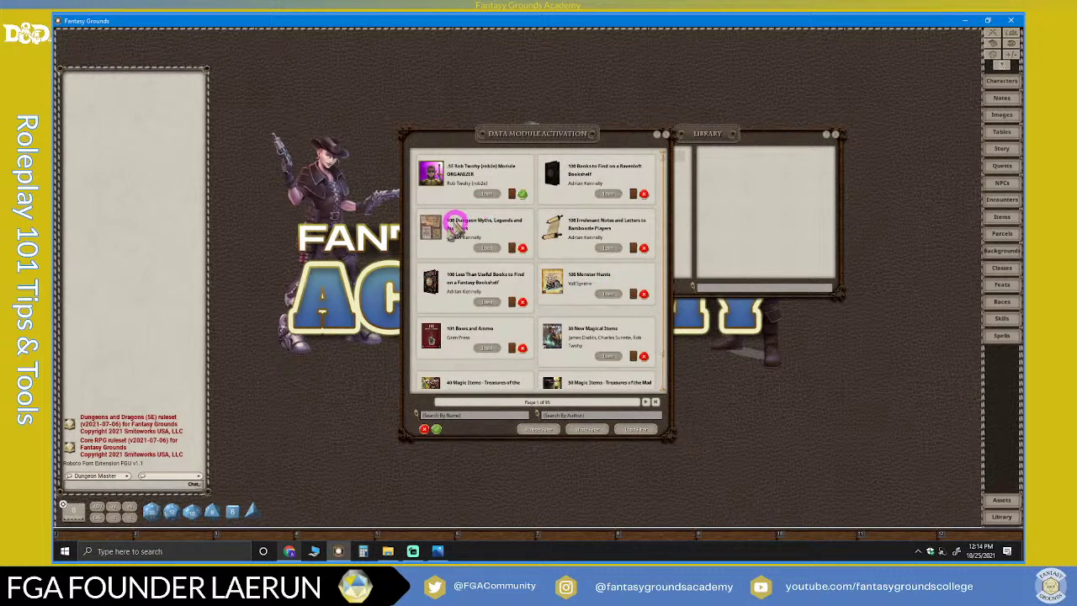
pyautogui.scroll(-2, 474, 320)
pyautogui.scroll(1, 473, 316)
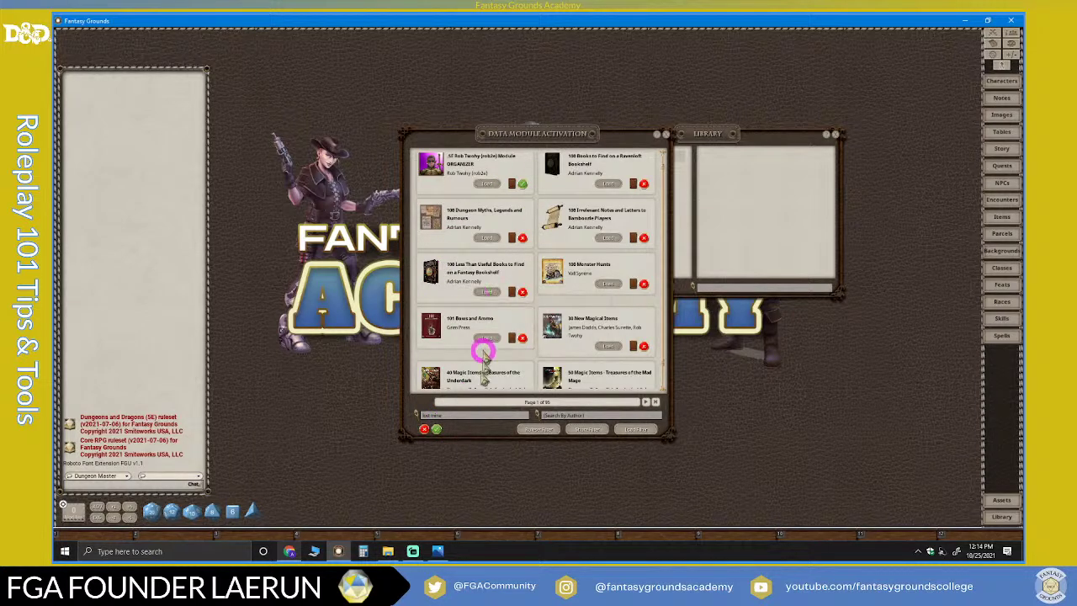
pyautogui.scroll(-1, 510, 295)
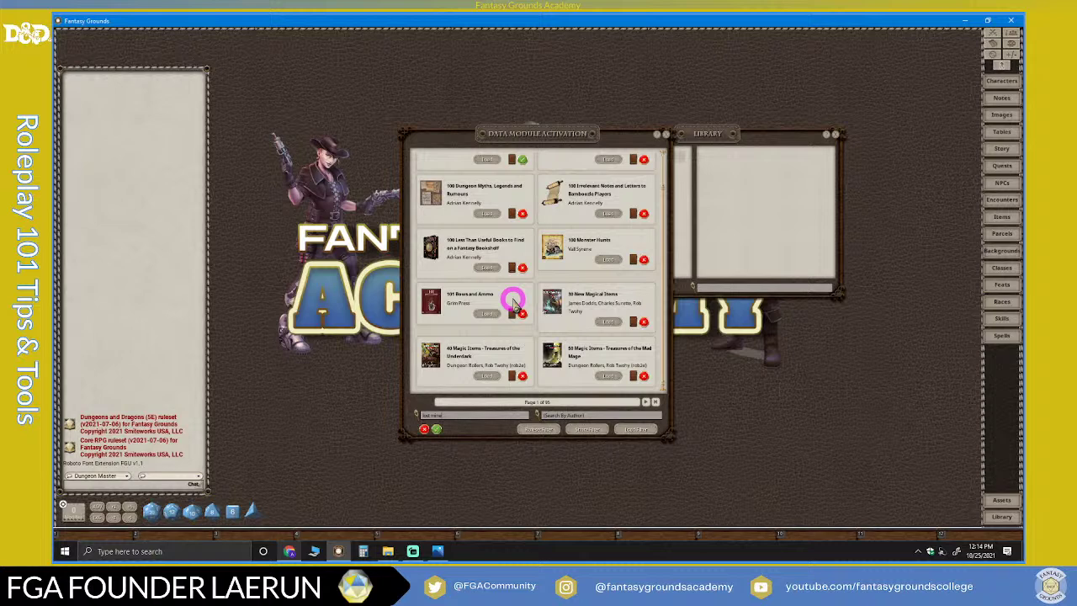
pyautogui.scroll(2, 512, 307)
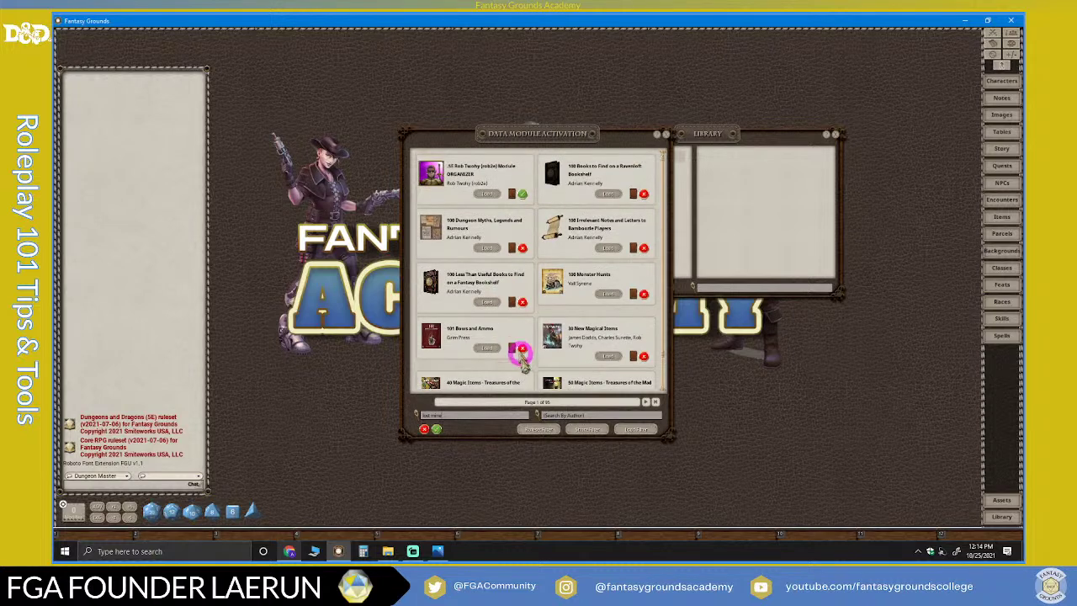
# Search the modules by name for "lost mine", load D&D Lost Mine of Phandelver, and close the activation window
pyautogui.click(483, 417)
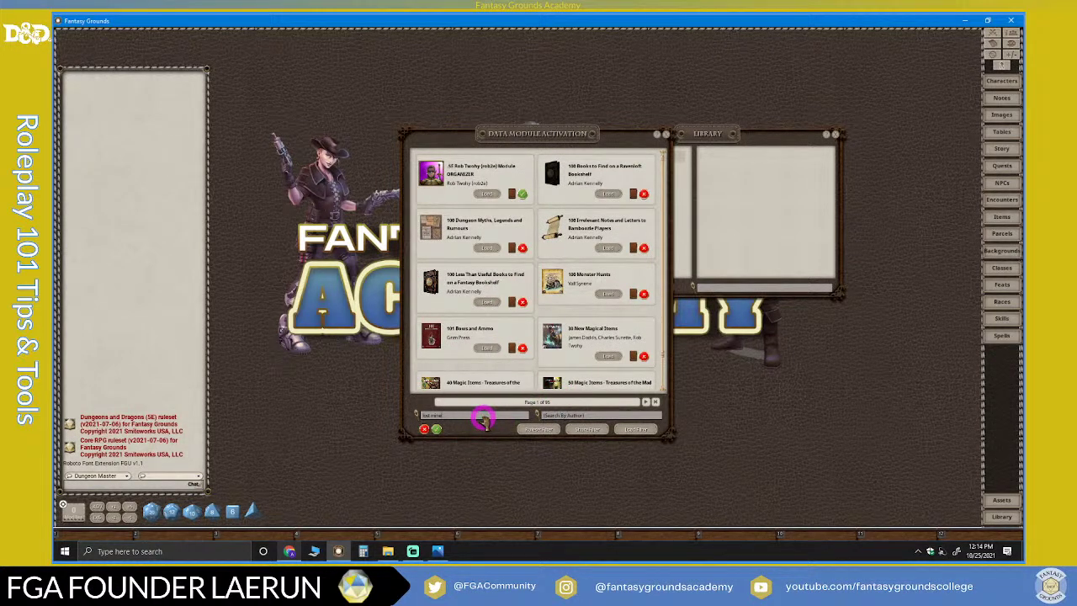
pyautogui.write('lost mine')
pyautogui.press('Return')
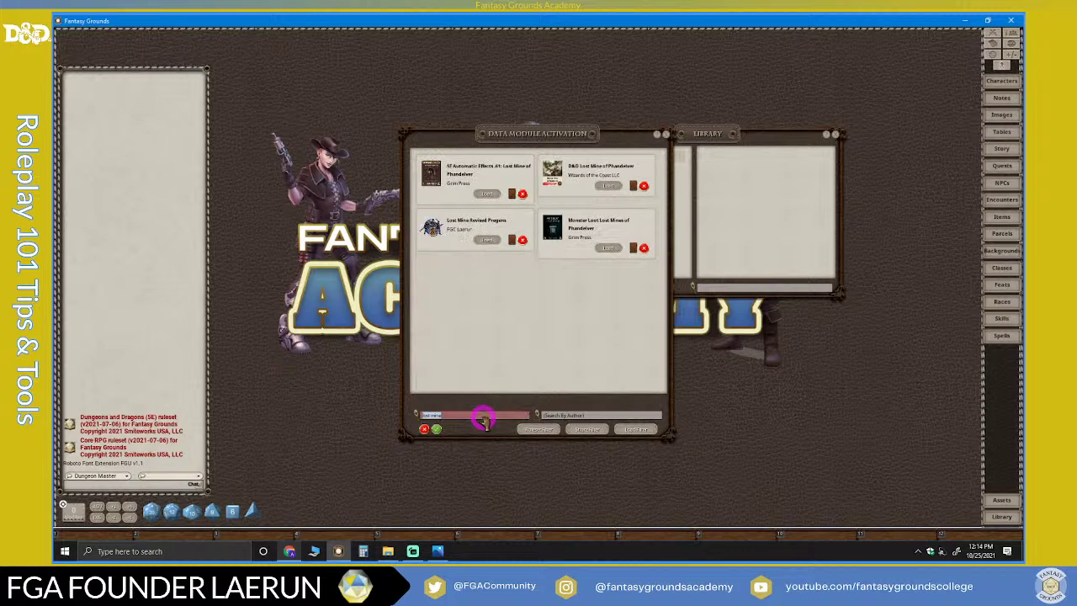
pyautogui.click(611, 186)
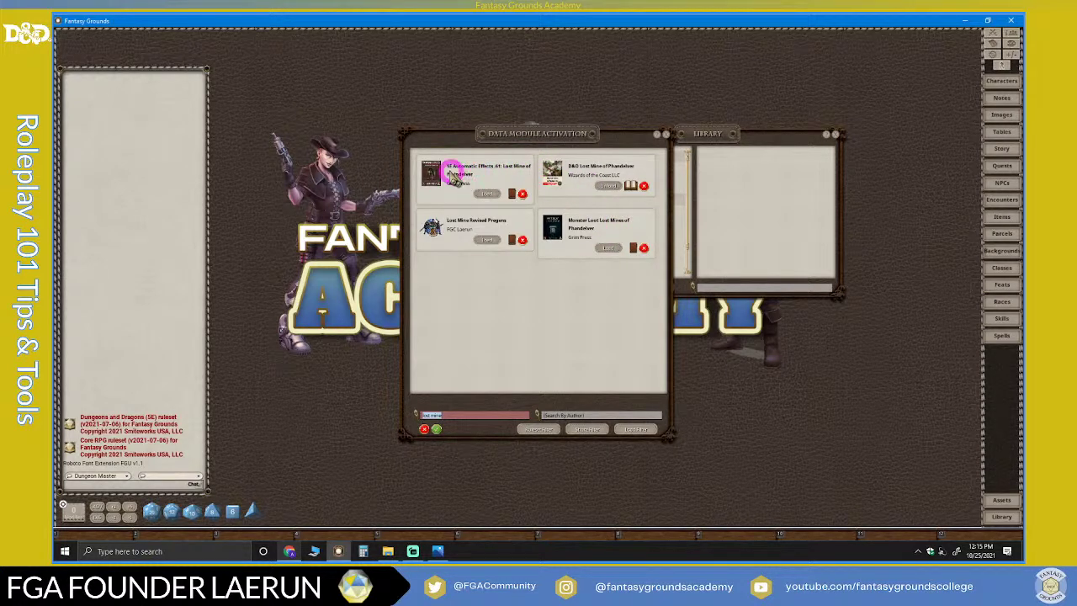
pyautogui.click(663, 133)
# Move the Library window up beside the sidebar and stretch it to nearly the full tabletop height
pyautogui.moveTo(716, 142); pyautogui.dragTo(811, 30)
pyautogui.scroll(-2, 659, 200)
pyautogui.scroll(2, 661, 187)
pyautogui.moveTo(831, 195); pyautogui.dragTo(830, 500)
pyautogui.moveTo(800, 39); pyautogui.dragTo(818, 41)
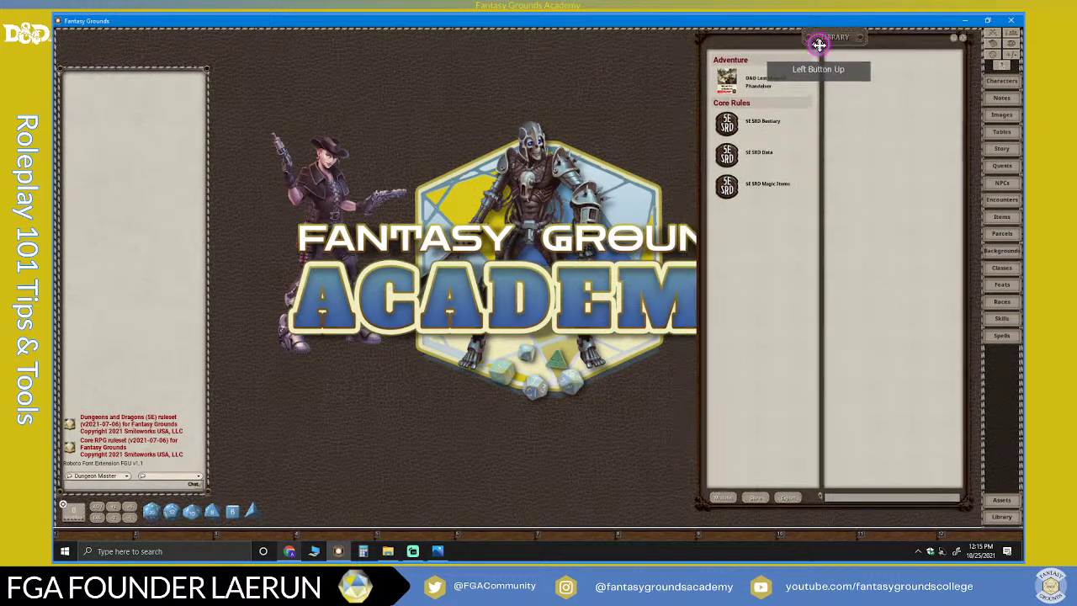
# Open the D&D Lost Mine of Phandelver reference manual, and enlarge its window to full height beside the Library
pyautogui.click(746, 77)
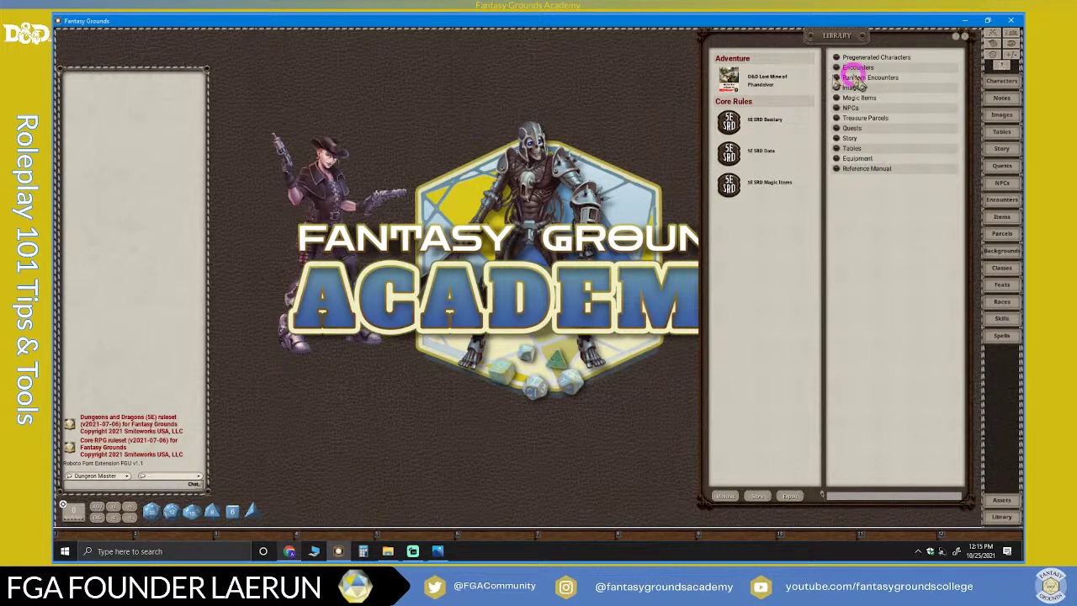
pyautogui.click(834, 171)
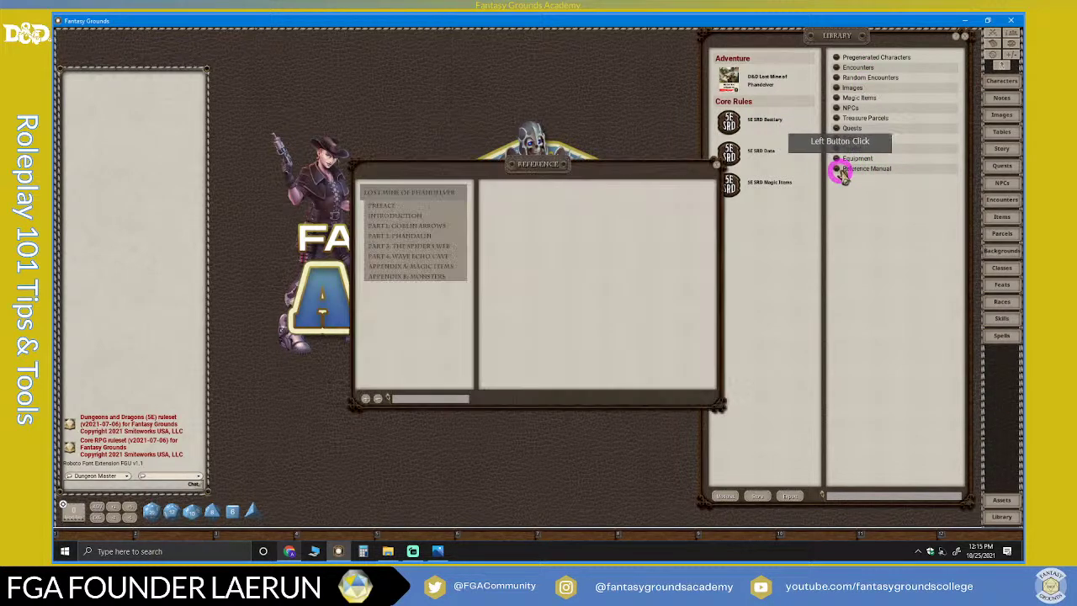
pyautogui.moveTo(589, 168); pyautogui.dragTo(564, 53)
pyautogui.moveTo(522, 274); pyautogui.dragTo(548, 505)
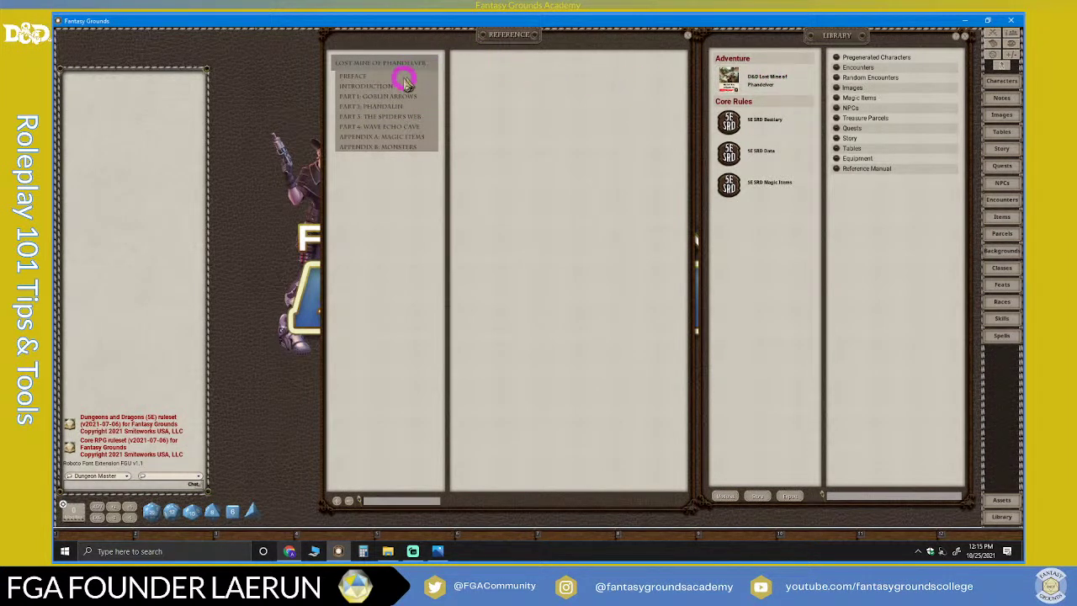
# Open the manual's Introduction section and read through the Goblin Arrows page in Part 1
pyautogui.click(381, 85)
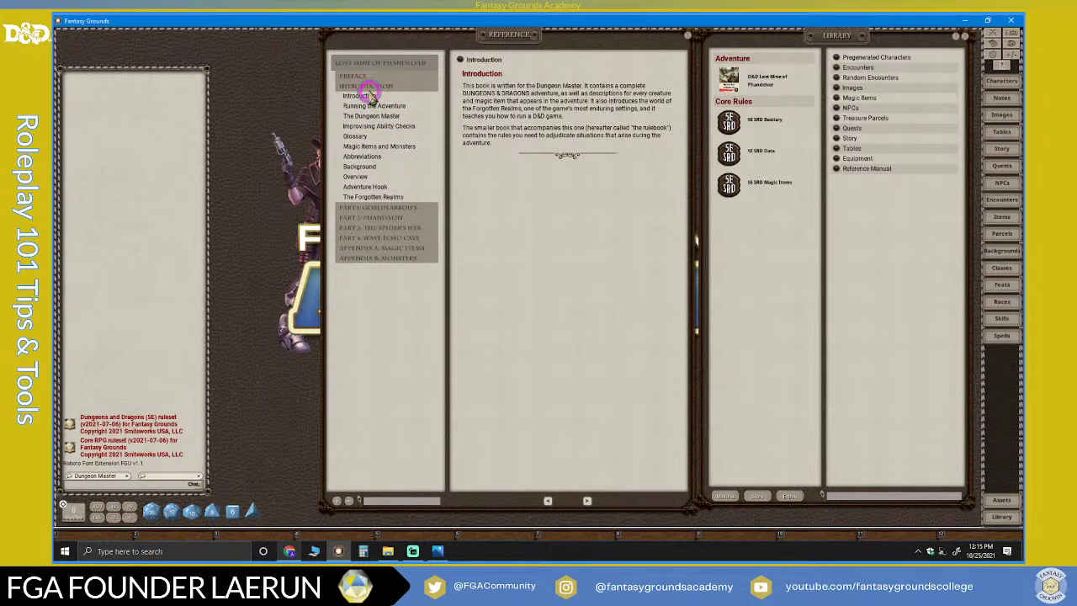
pyautogui.click(374, 208)
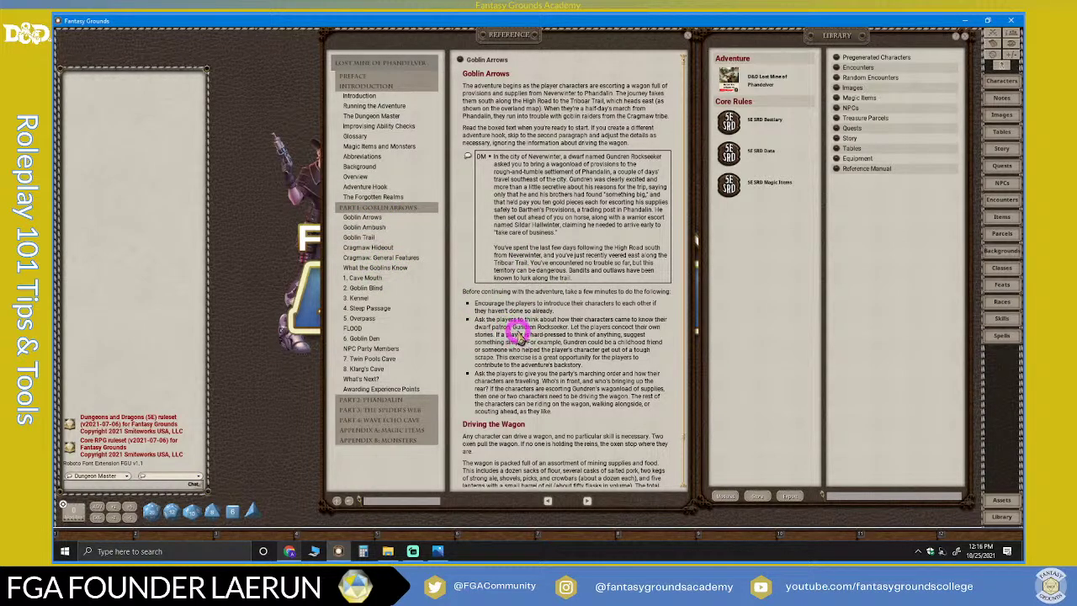
pyautogui.scroll(-2, 519, 334)
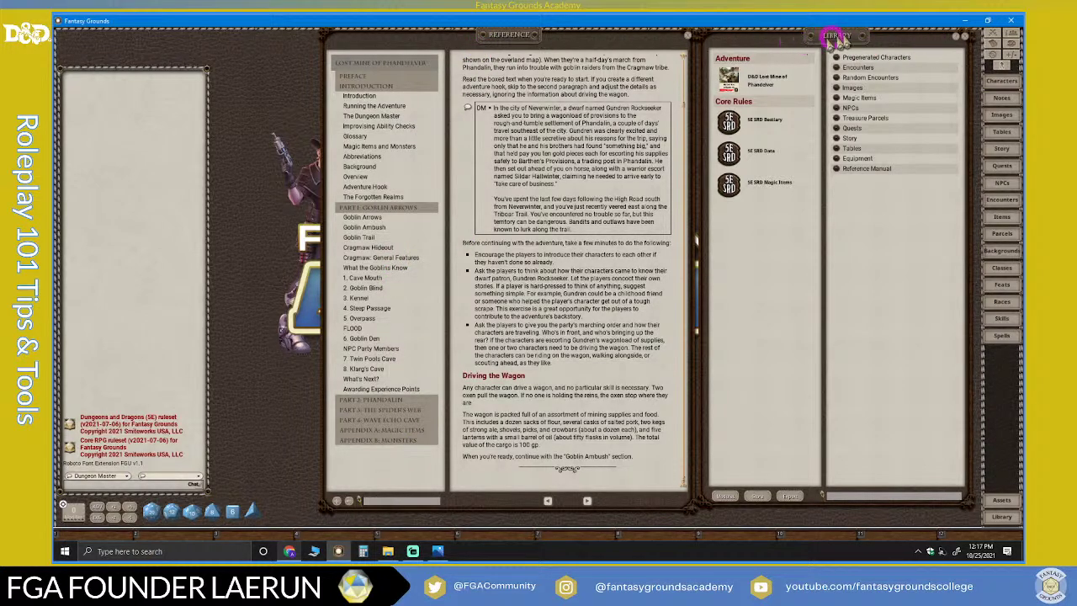
# Close the Library, move the Reference window beside the sidebar, and page forward to Cragmaw Hideout
pyautogui.click(966, 35)
pyautogui.moveTo(578, 33); pyautogui.dragTo(840, 40)
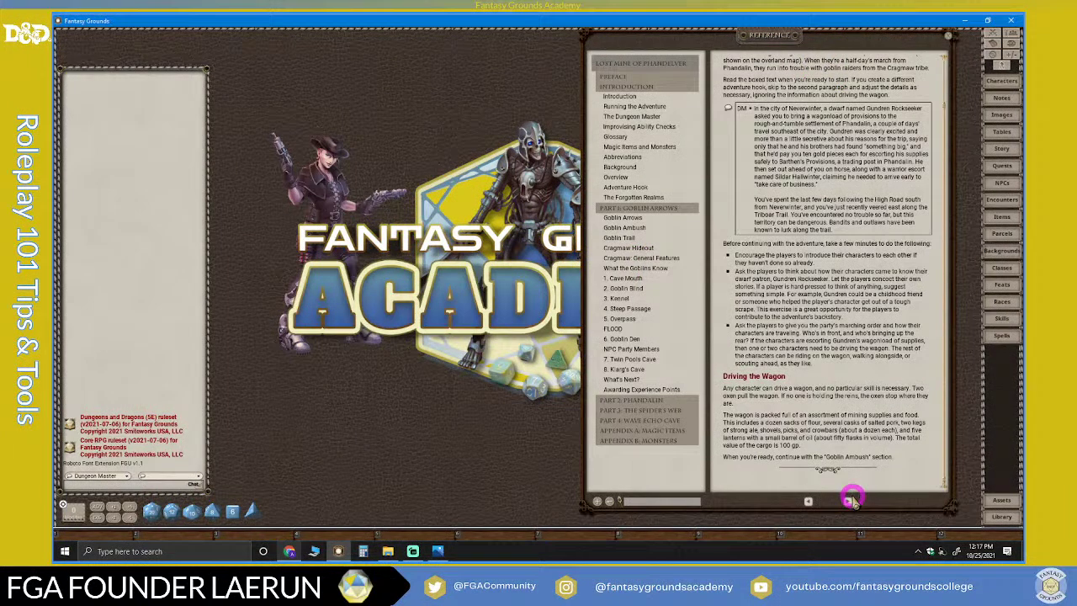
pyautogui.click(849, 503)
pyautogui.click(849, 503)
pyautogui.click(850, 502)
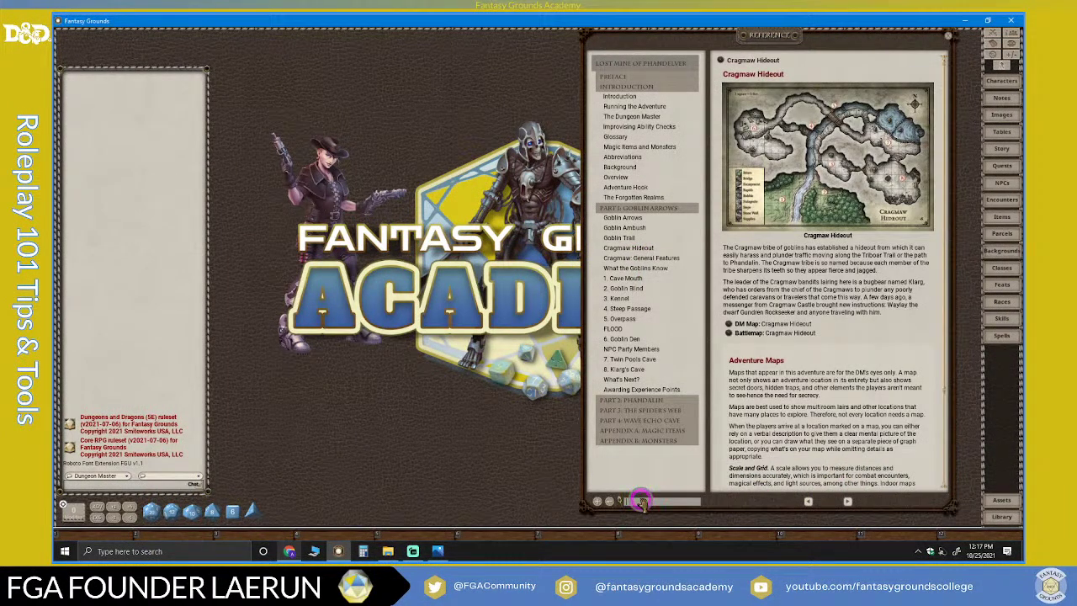
# Search the reference manual for "Goblin" and open the 2. Goblin Blind page
pyautogui.click(679, 505)
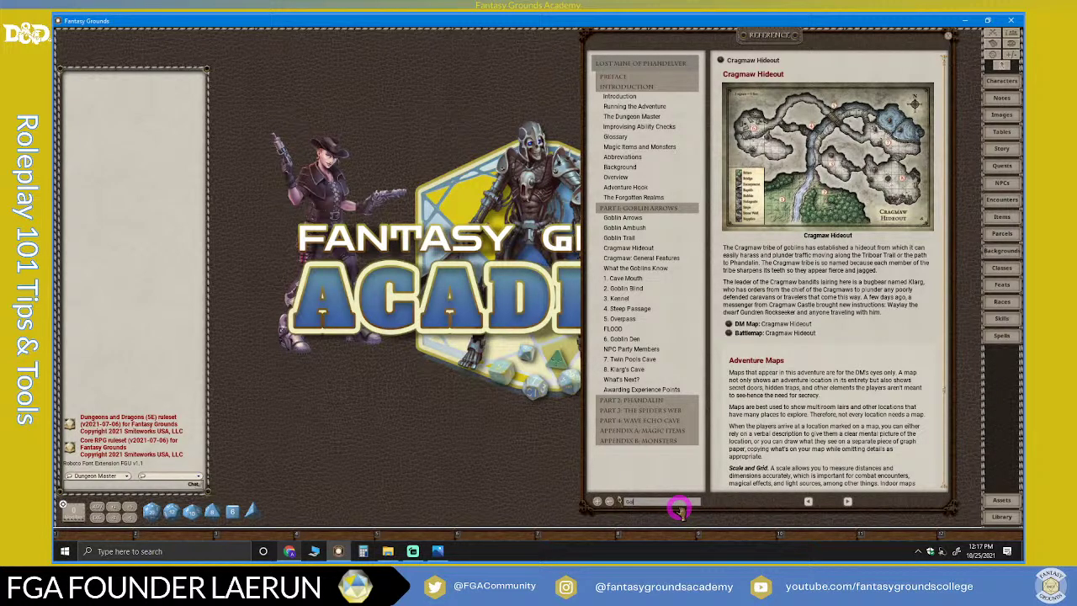
pyautogui.write('s')
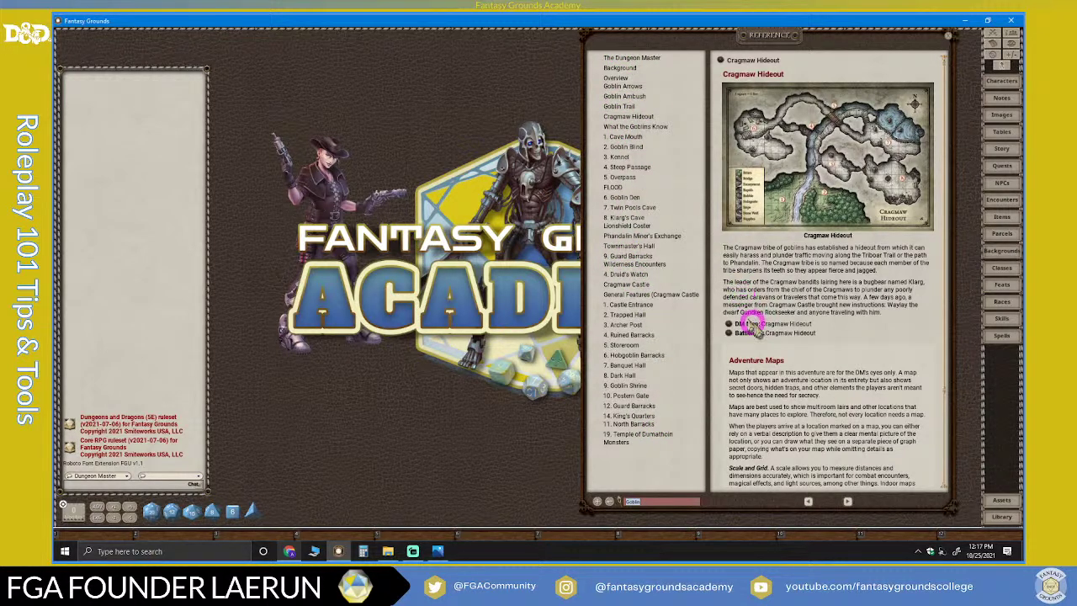
pyautogui.click(623, 147)
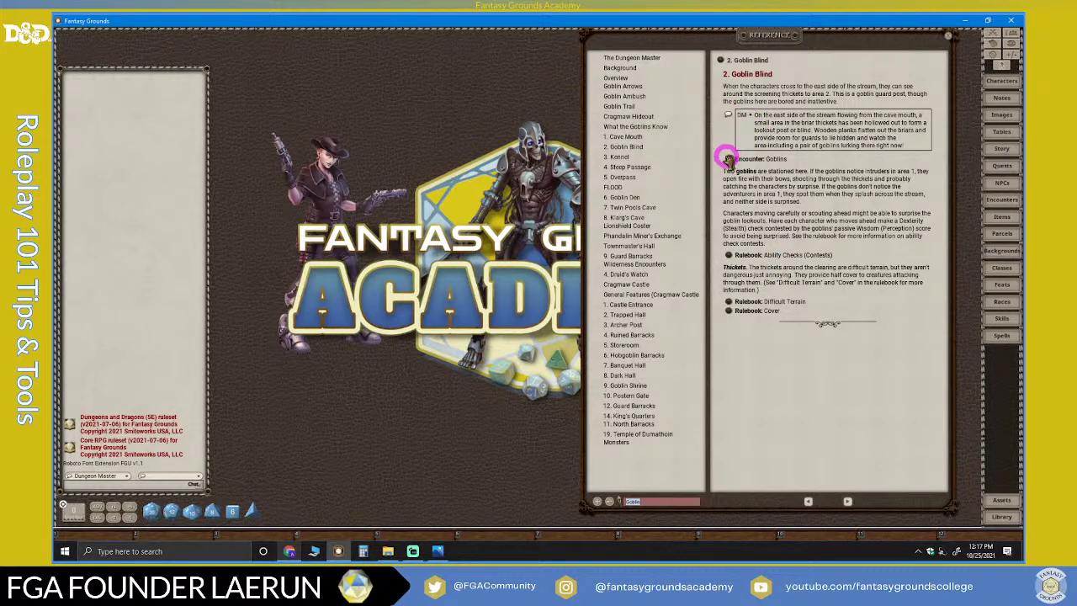
# Try opening the Goblins encounter link and the Ability Checks (Contests) rulebook link on the 2. Goblin Blind page
pyautogui.click(729, 159)
pyautogui.click(601, 209)
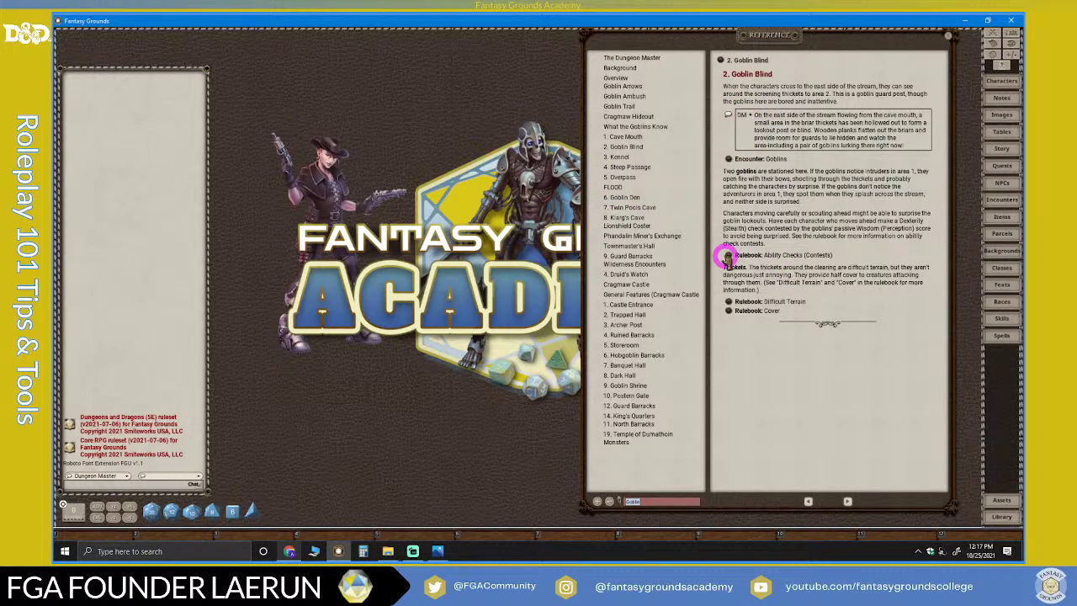
pyautogui.click(727, 257)
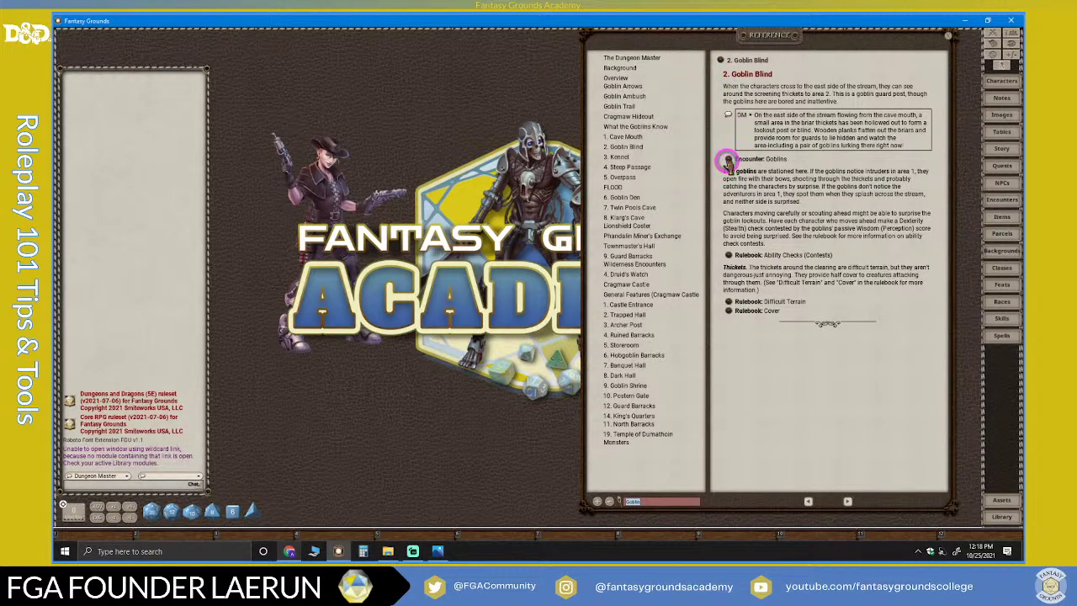
pyautogui.click(728, 160)
pyautogui.click(604, 211)
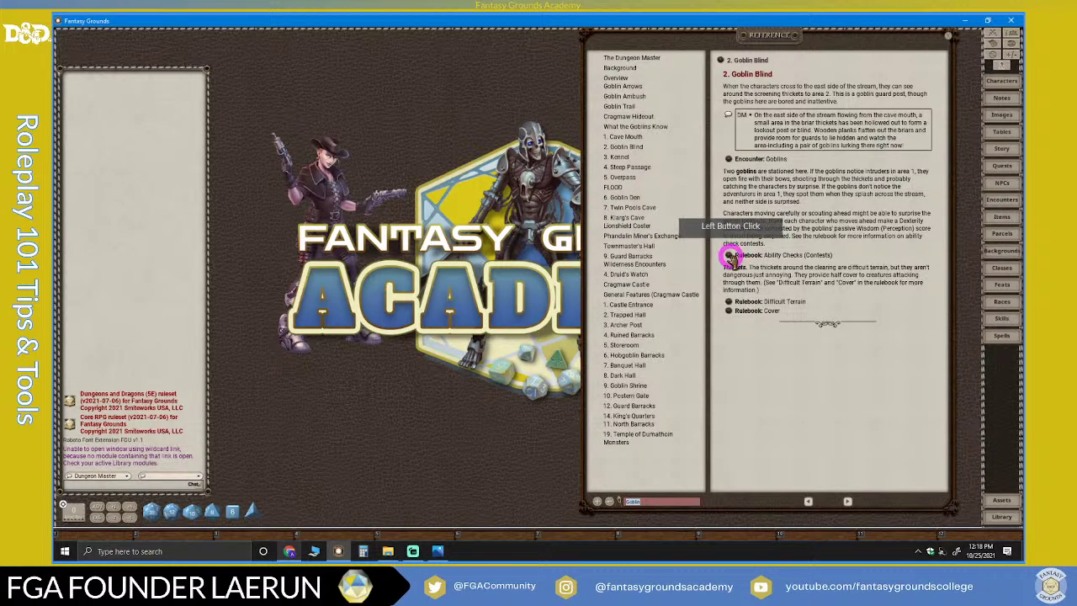
pyautogui.click(729, 256)
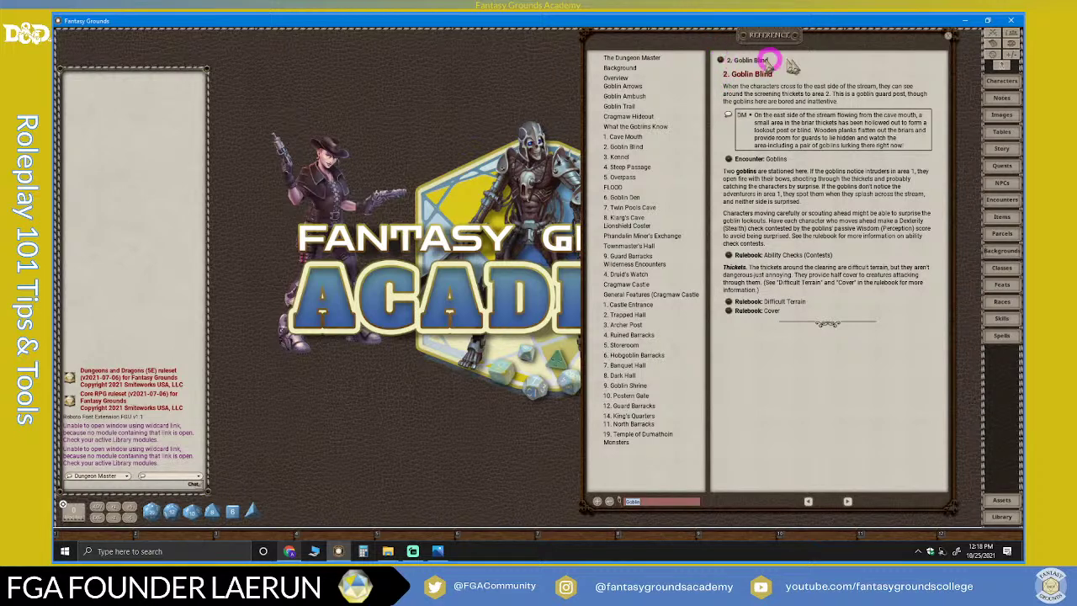
# Open the 2. Goblin Blind page in its own window, close the Reference window, and move the page to its former place beside the sidebar
pyautogui.click(722, 60)
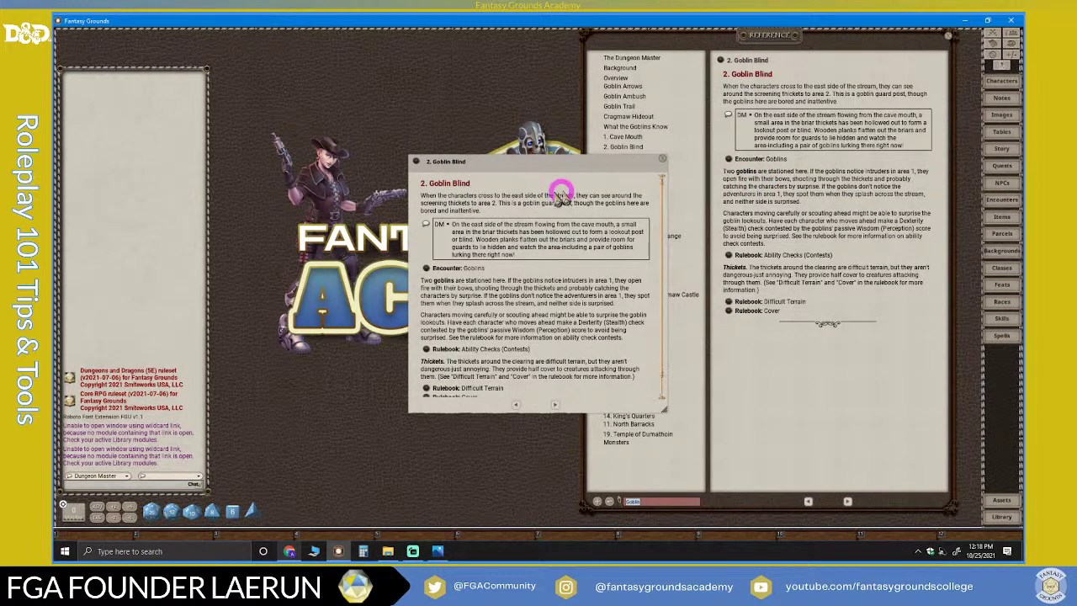
pyautogui.click(949, 38)
pyautogui.moveTo(580, 163); pyautogui.dragTo(870, 45)
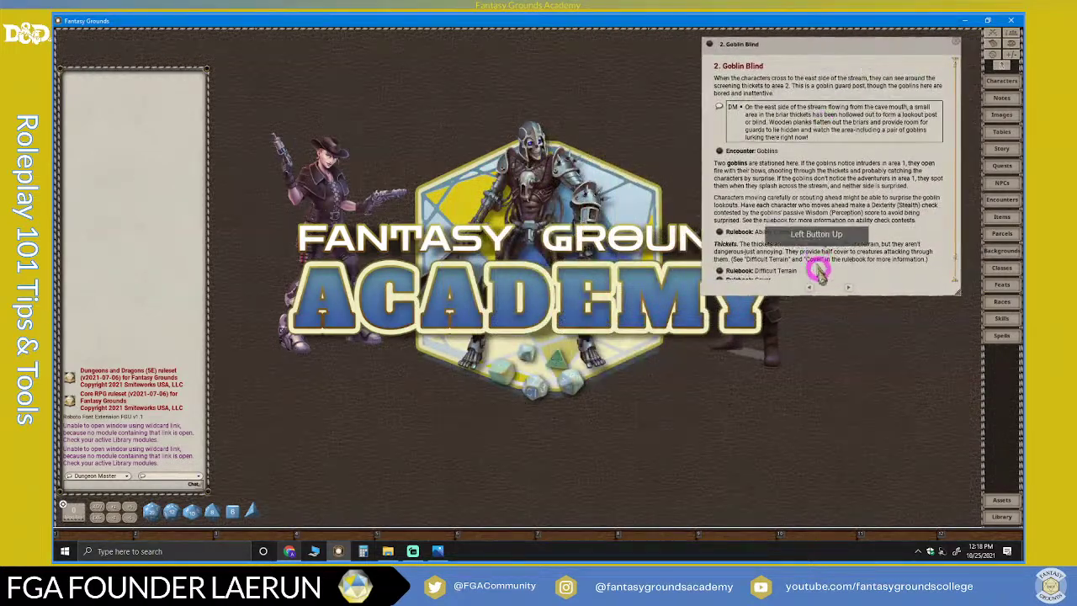
# Assign the 2. Goblin Blind page's link to a slot midway along the hotkey bar, and test it by closing and reopening the page
pyautogui.moveTo(709, 44); pyautogui.dragTo(594, 536)
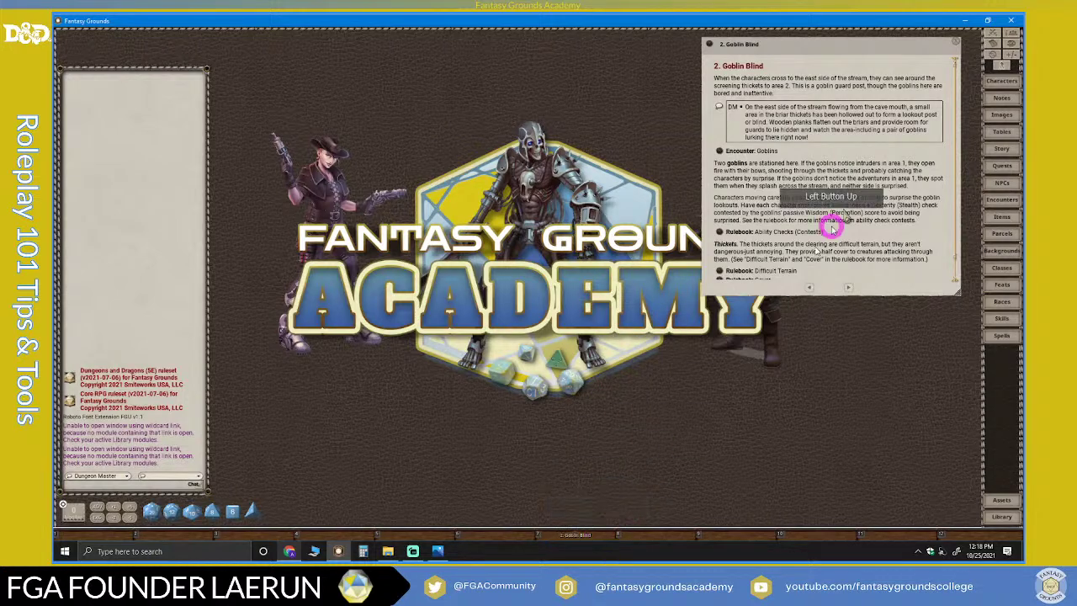
pyautogui.click(958, 44)
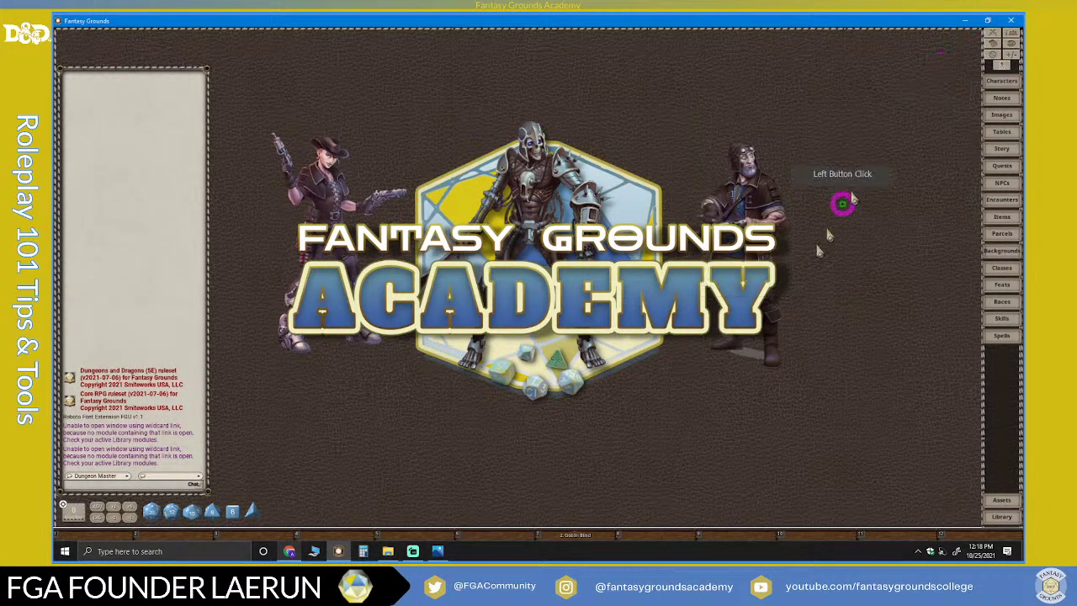
pyautogui.click(571, 536)
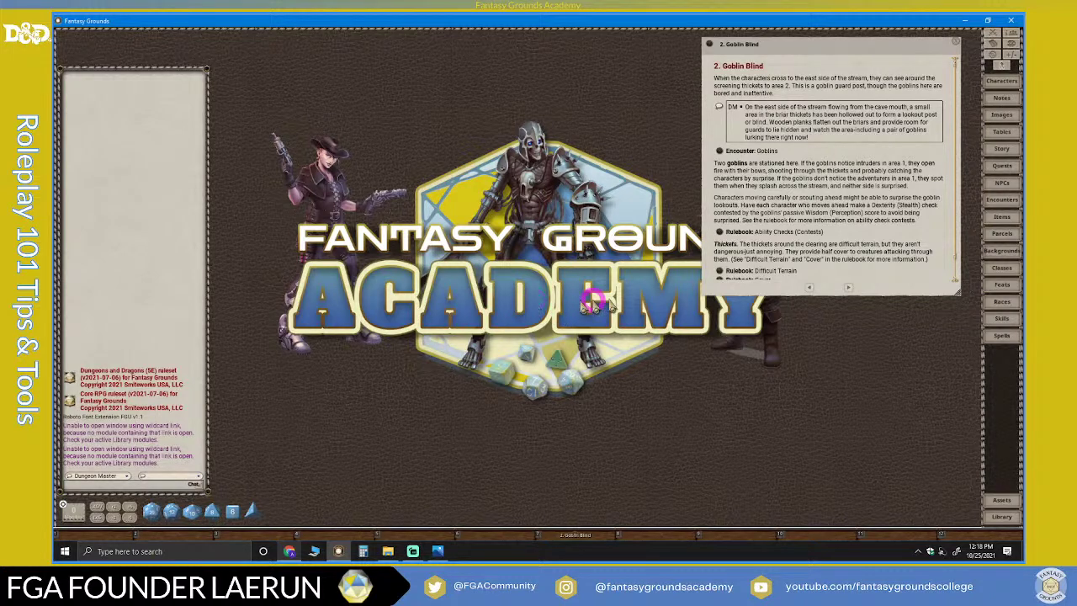
# Move the 2. Goblin Blind window towards the middle of the desktop, then close it and reopen it from its hotkey slot
pyautogui.moveTo(810, 47); pyautogui.dragTo(599, 212)
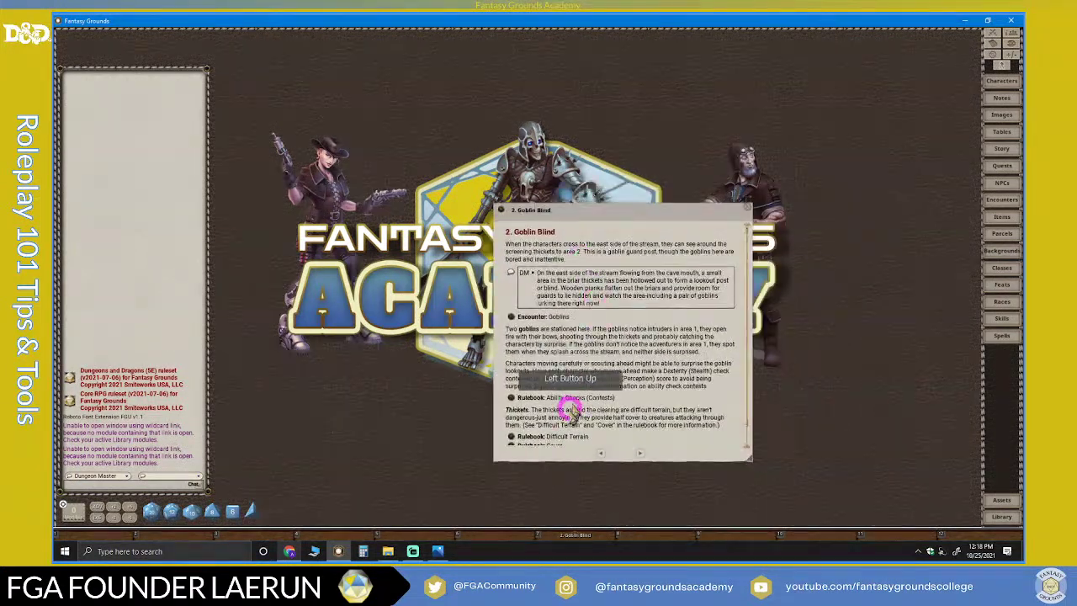
pyautogui.moveTo(589, 215); pyautogui.dragTo(665, 221)
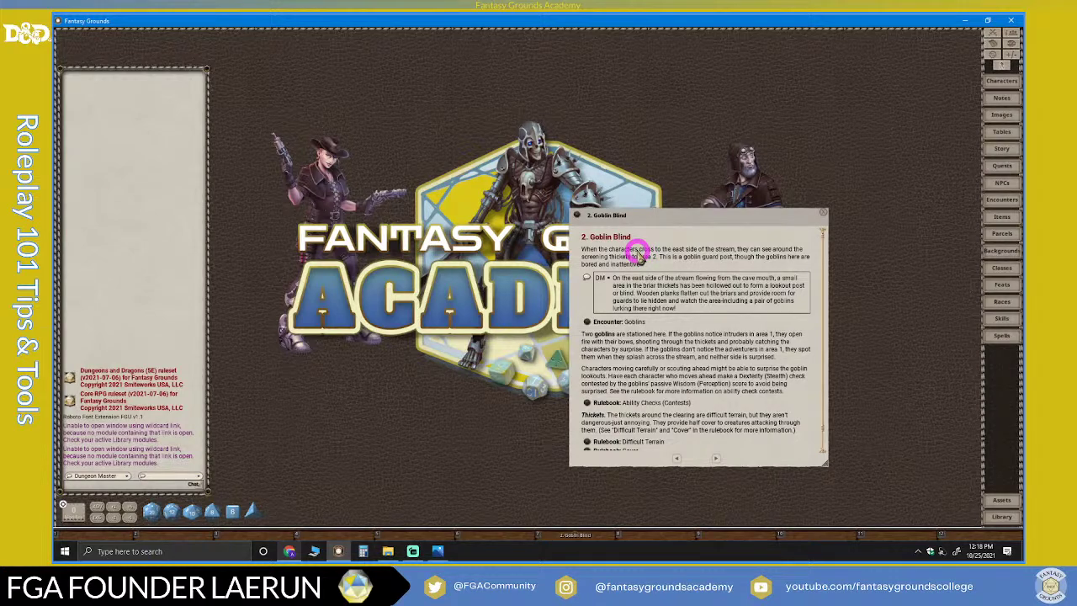
pyautogui.click(824, 213)
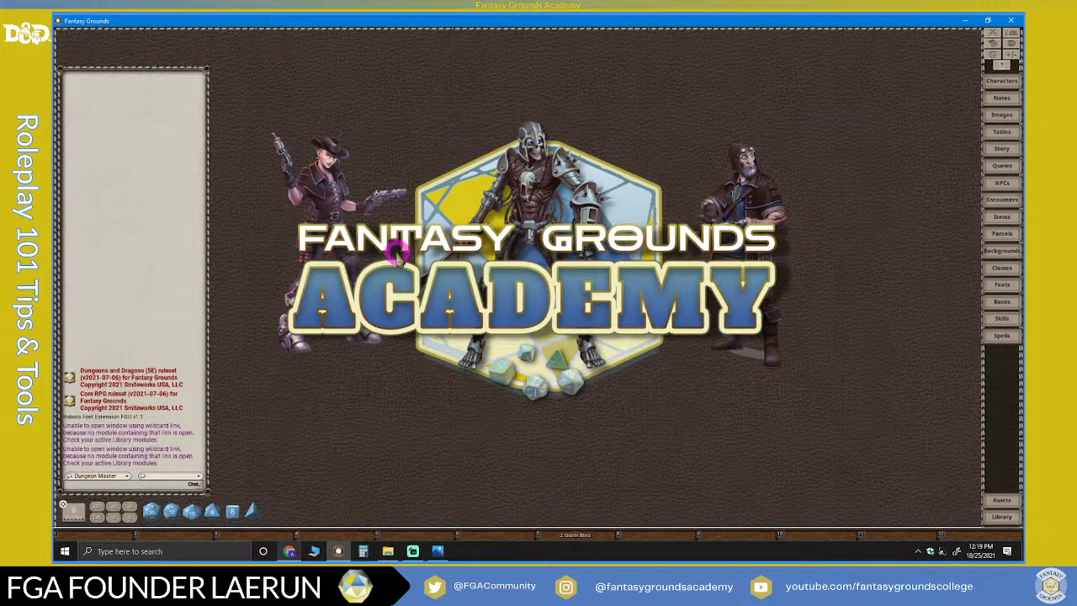
pyautogui.click(589, 535)
# Widen the 2. Goblin Blind window until its text fits without scrolling, and place it in the desktop's lower corner against the sidebar
pyautogui.moveTo(686, 227); pyautogui.dragTo(791, 166)
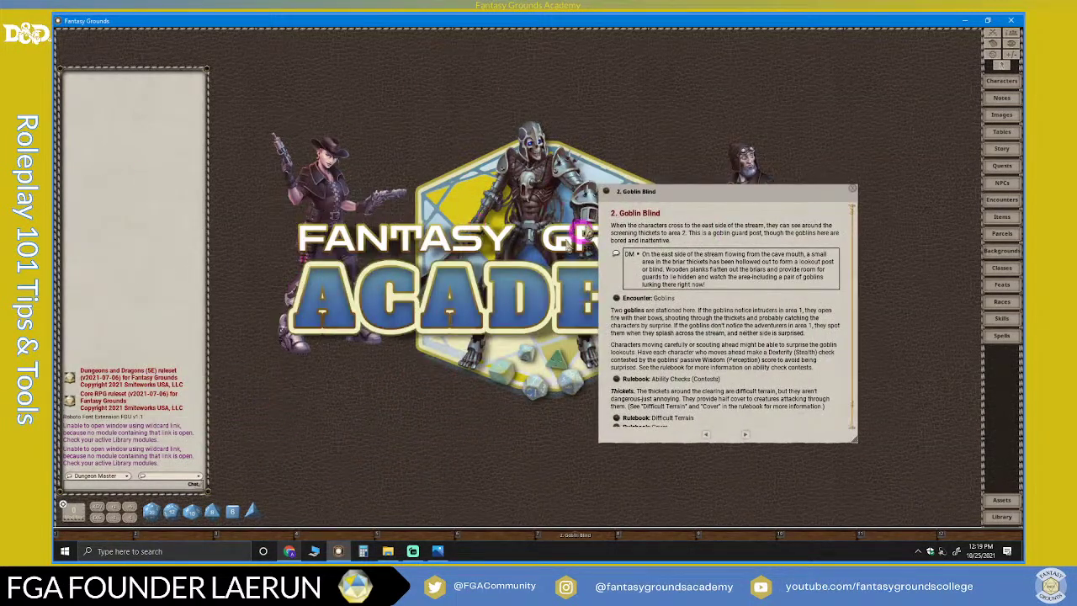
pyautogui.moveTo(681, 192); pyautogui.dragTo(611, 281)
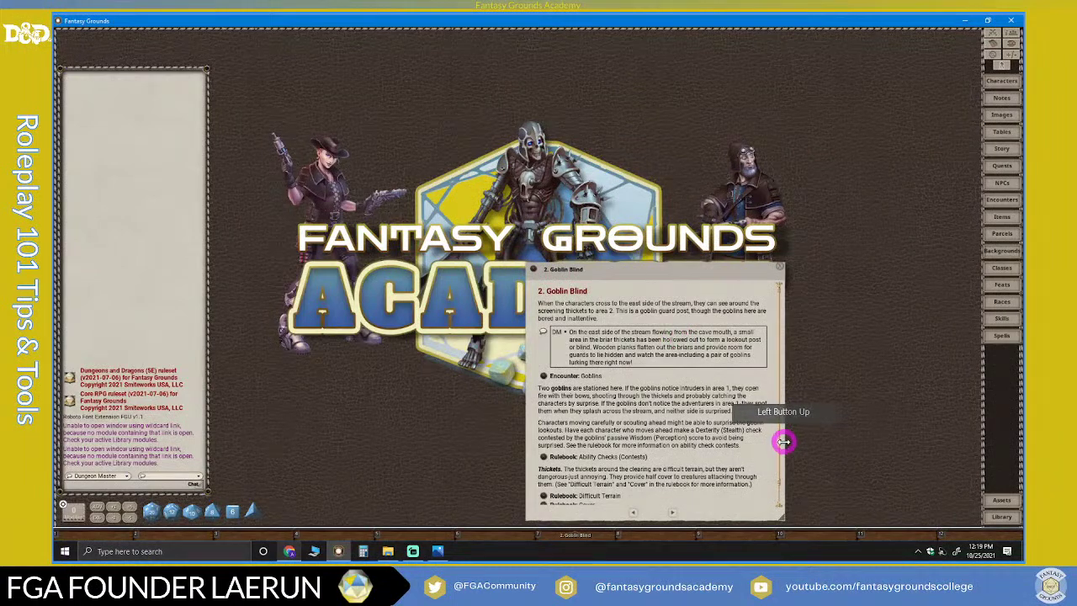
pyautogui.moveTo(785, 441); pyautogui.dragTo(829, 520)
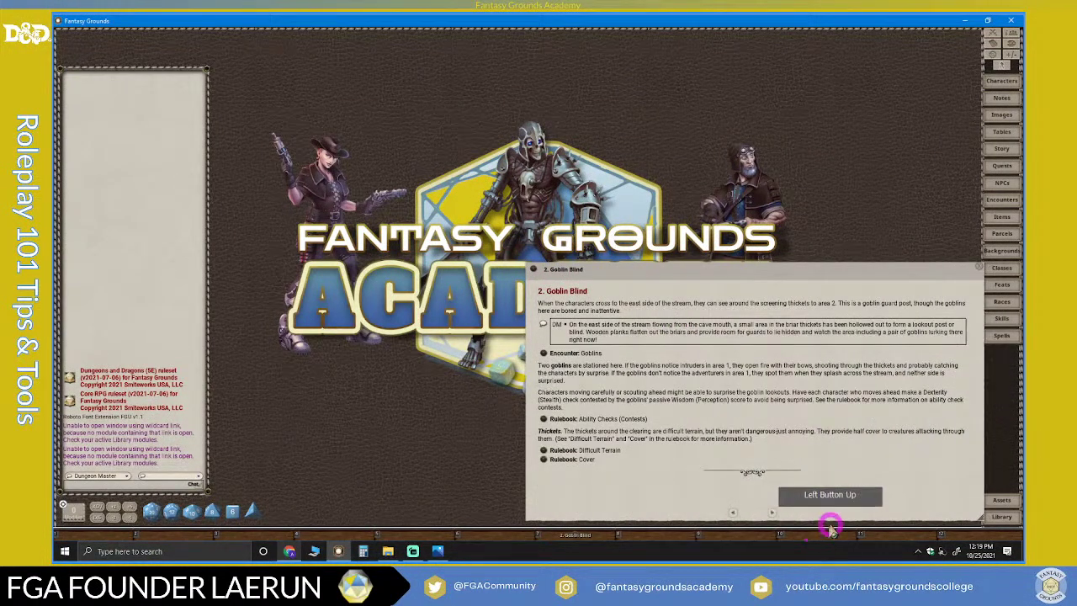
pyautogui.click(828, 481)
pyautogui.moveTo(774, 307); pyautogui.dragTo(590, 165)
pyautogui.moveTo(796, 381); pyautogui.dragTo(450, 310)
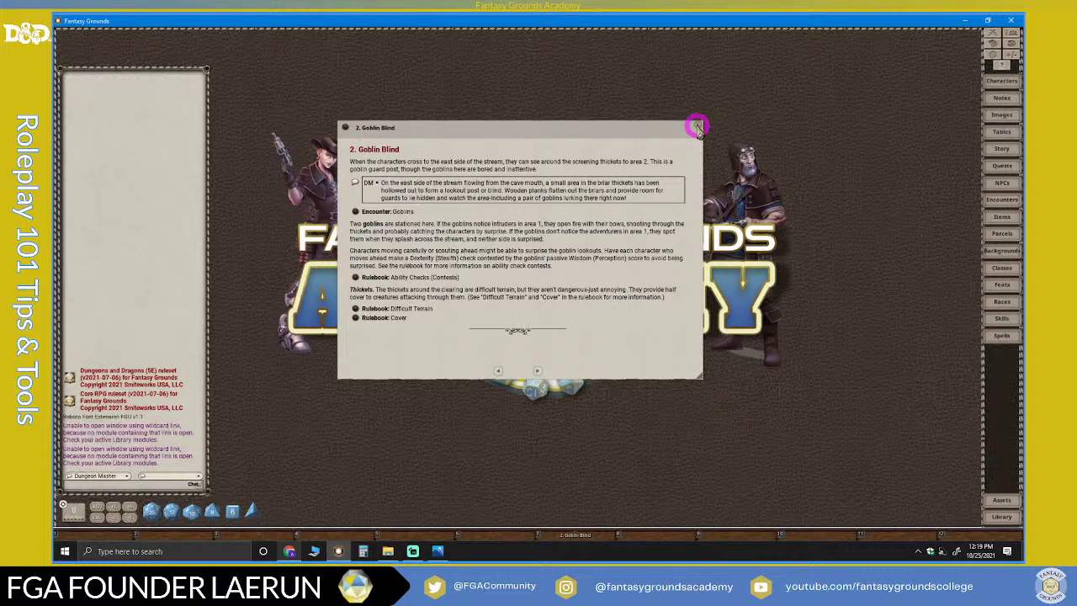
pyautogui.moveTo(599, 135); pyautogui.dragTo(902, 397)
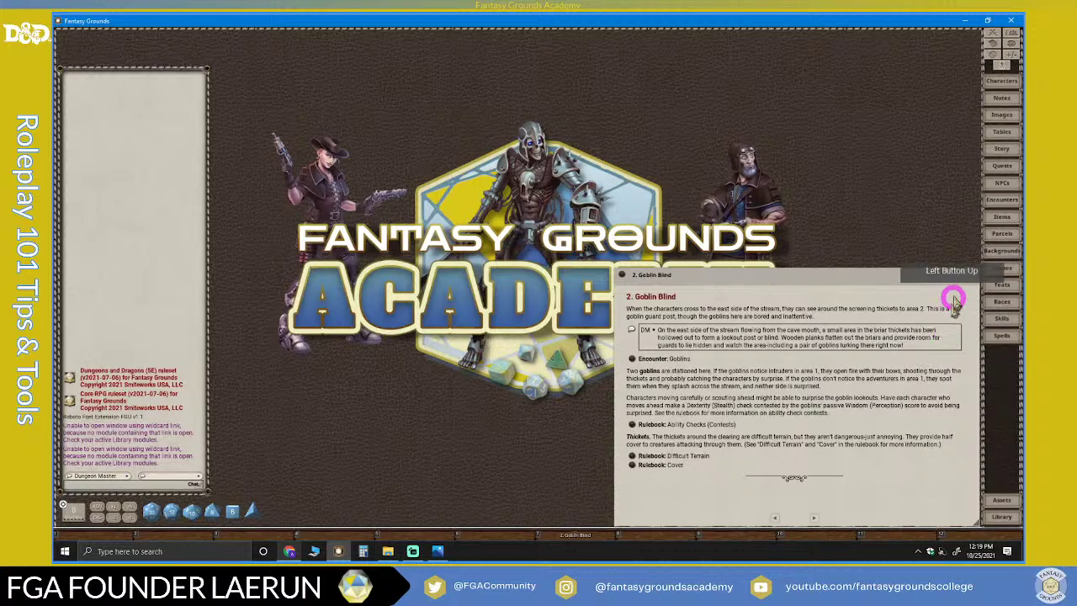
# Close the resized 2. Goblin Blind window and reopen it from the hotkey bar to check its size and position
pyautogui.click(974, 276)
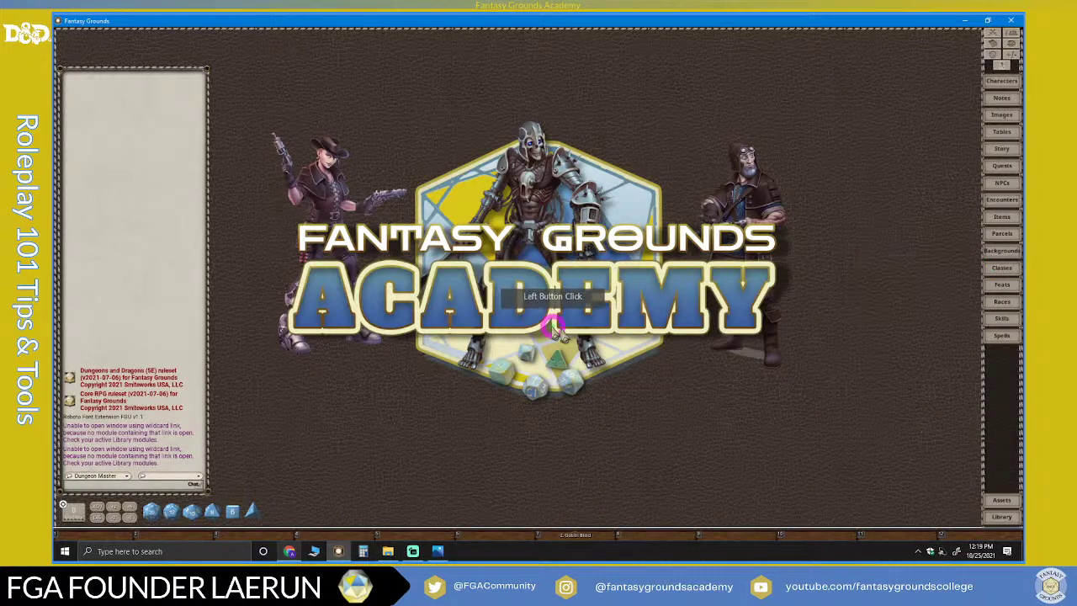
pyautogui.click(586, 544)
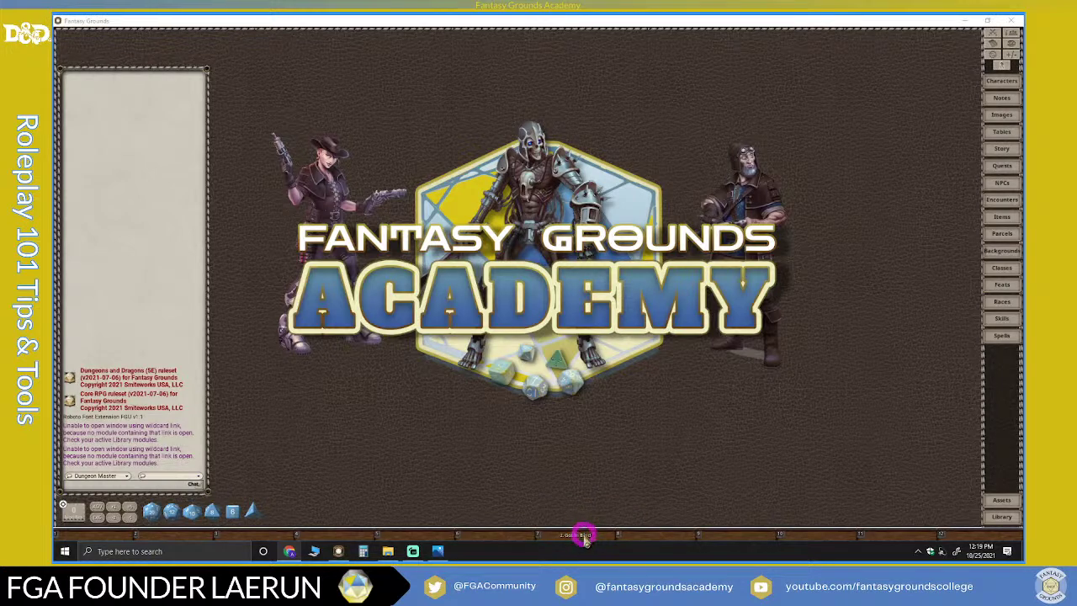
pyautogui.click(585, 536)
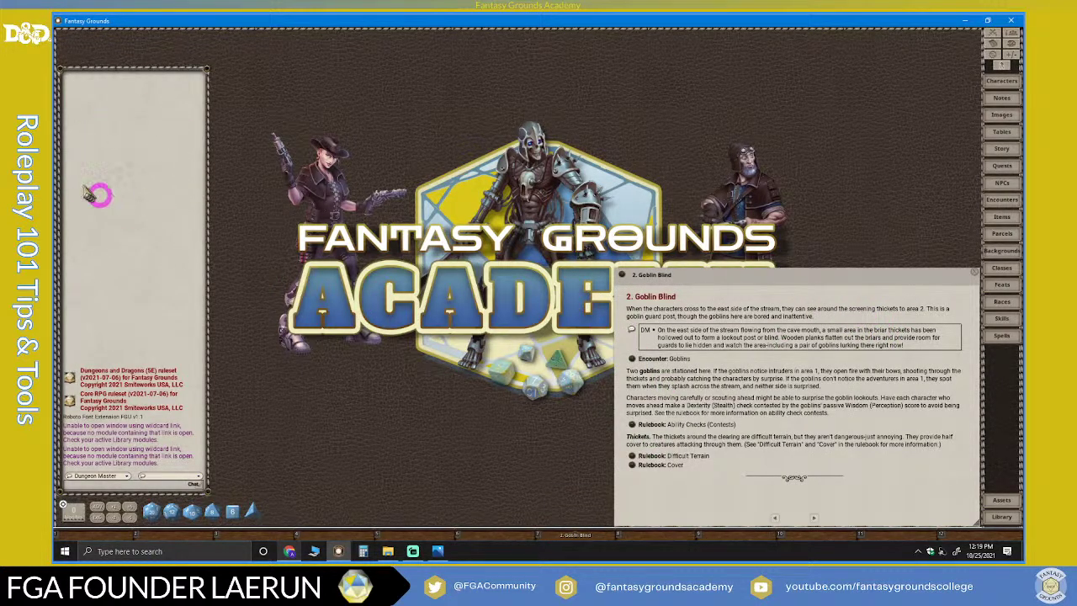
# Unlock the chat window's position, make it wider and shorter, and move it down to sit just above the dice
pyautogui.rightClick(124, 227)
pyautogui.rightClick(228, 323)
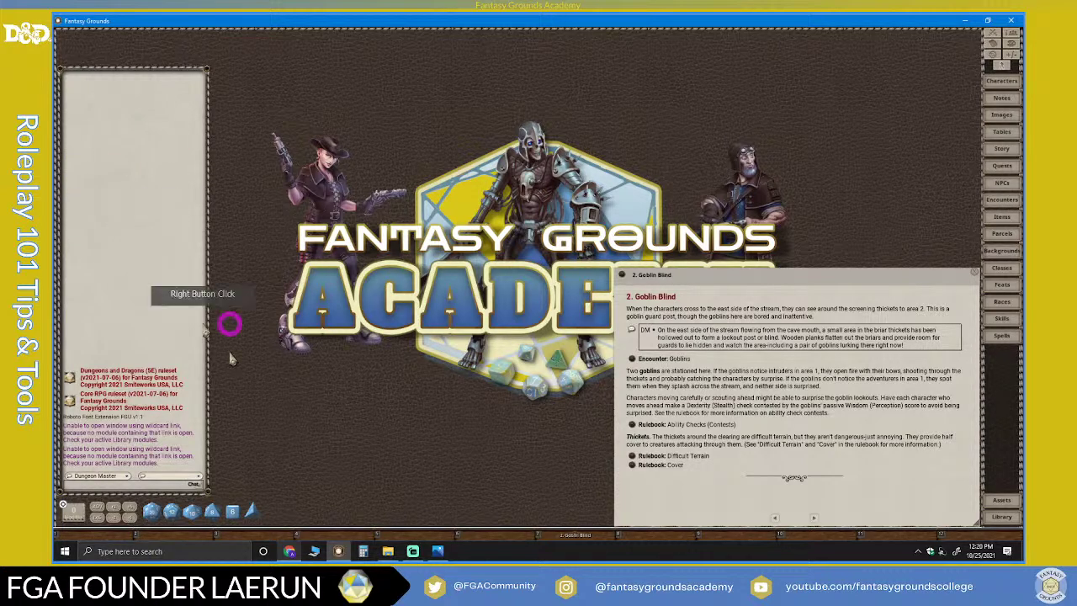
pyautogui.rightClick(169, 315)
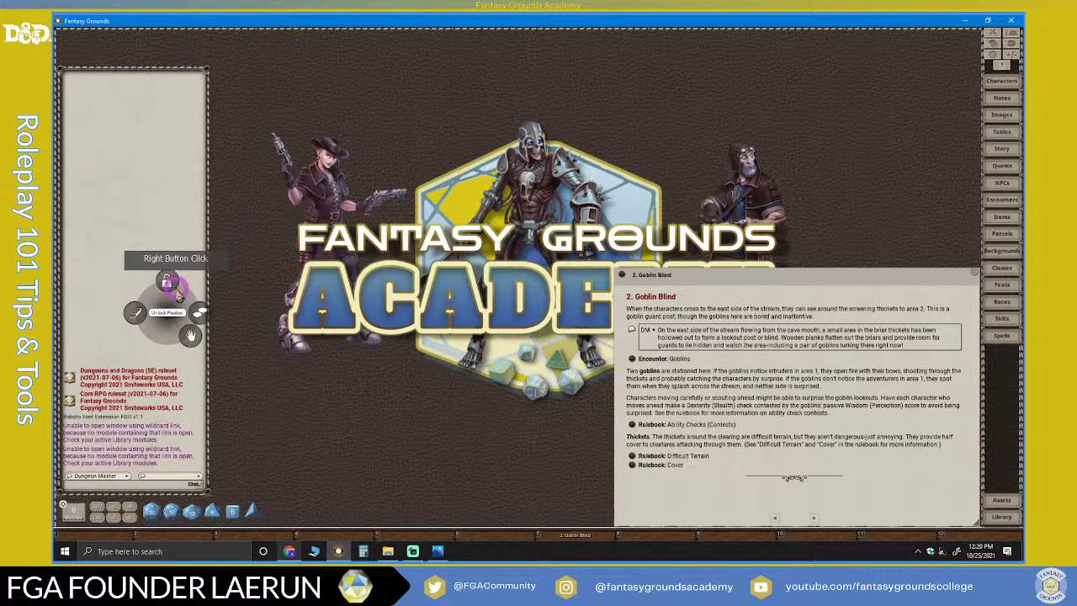
pyautogui.click(215, 465)
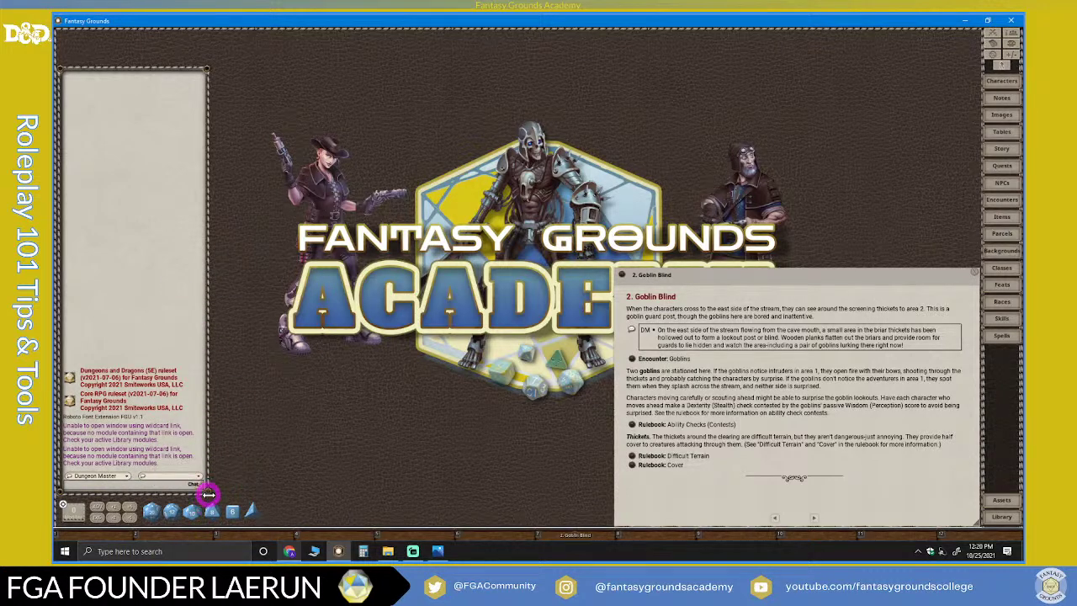
pyautogui.moveTo(208, 495); pyautogui.dragTo(316, 327)
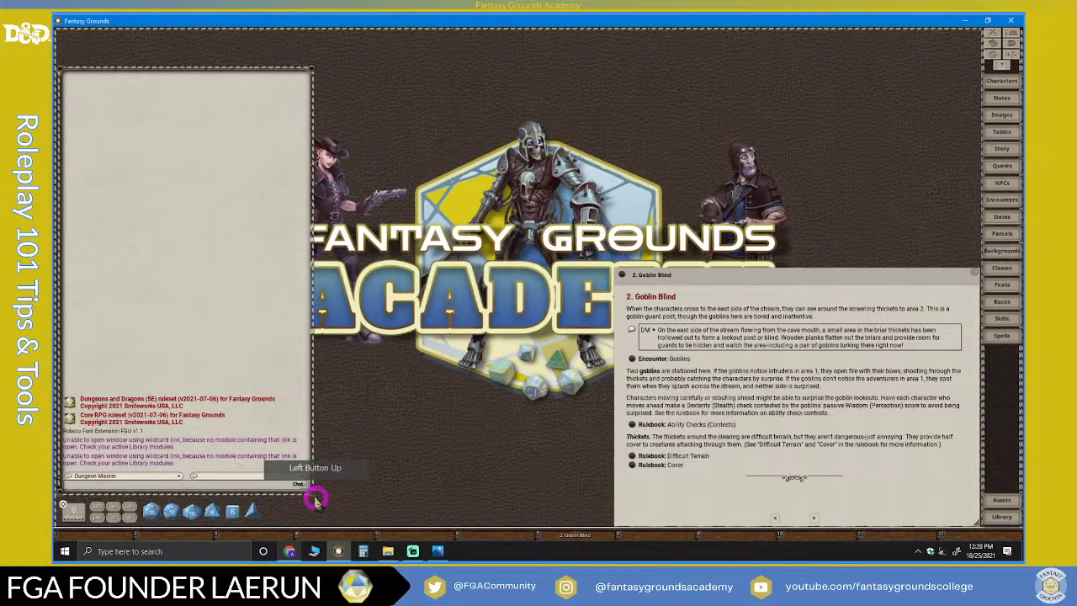
pyautogui.moveTo(312, 495); pyautogui.dragTo(297, 415)
pyautogui.moveTo(153, 78); pyautogui.dragTo(157, 175)
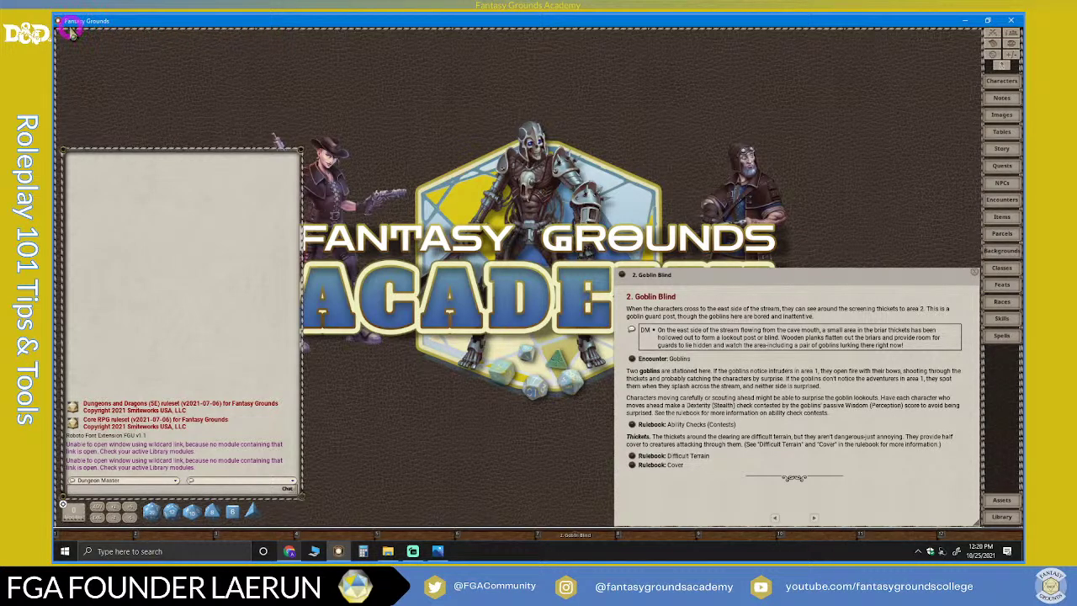
# Switch to Photos to examine the suggested window layout in Fantasy Grounds Interface Navigation.png, then return to Fantasy Grounds
pyautogui.click(438, 552)
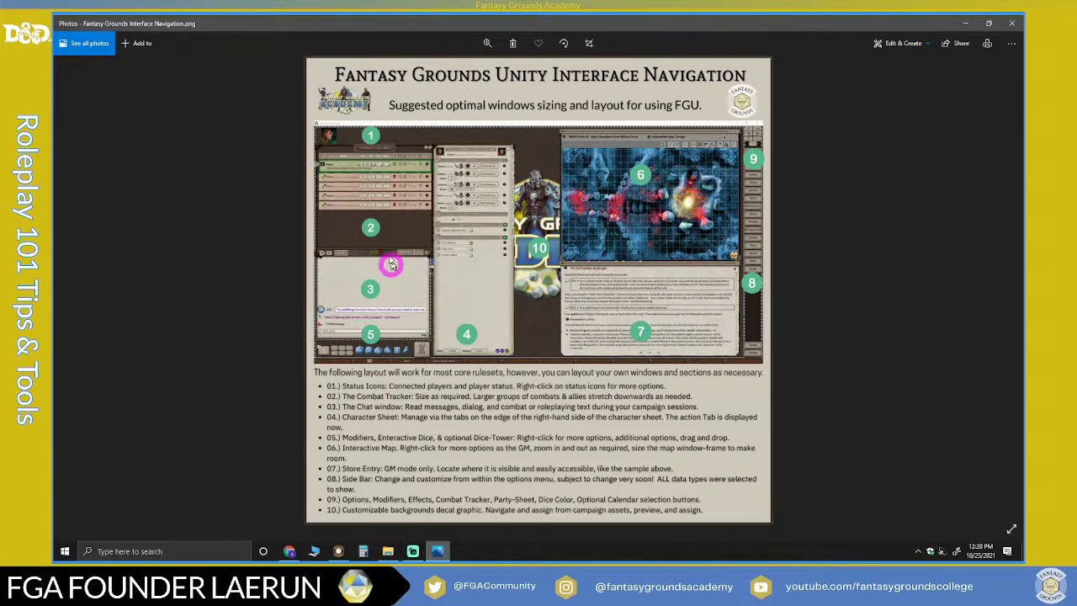
pyautogui.scroll(-1, 405, 423)
pyautogui.scroll(1, 486, 377)
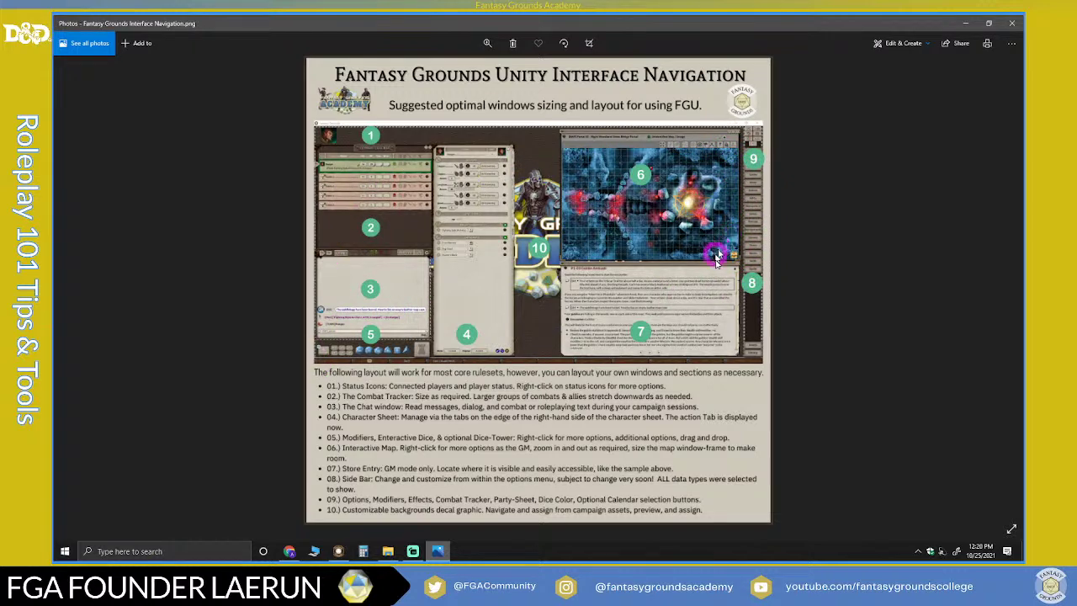
pyautogui.click(339, 551)
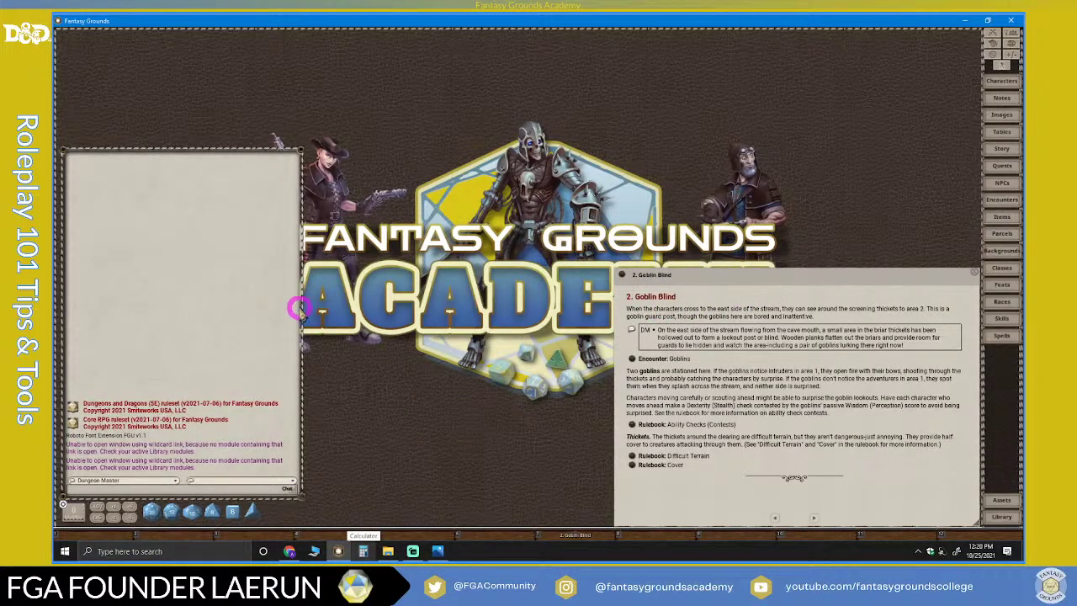
# Clear the chat history, and shorten the chat window further while keeping it just above the dice
pyautogui.rightClick(145, 261)
pyautogui.click(111, 260)
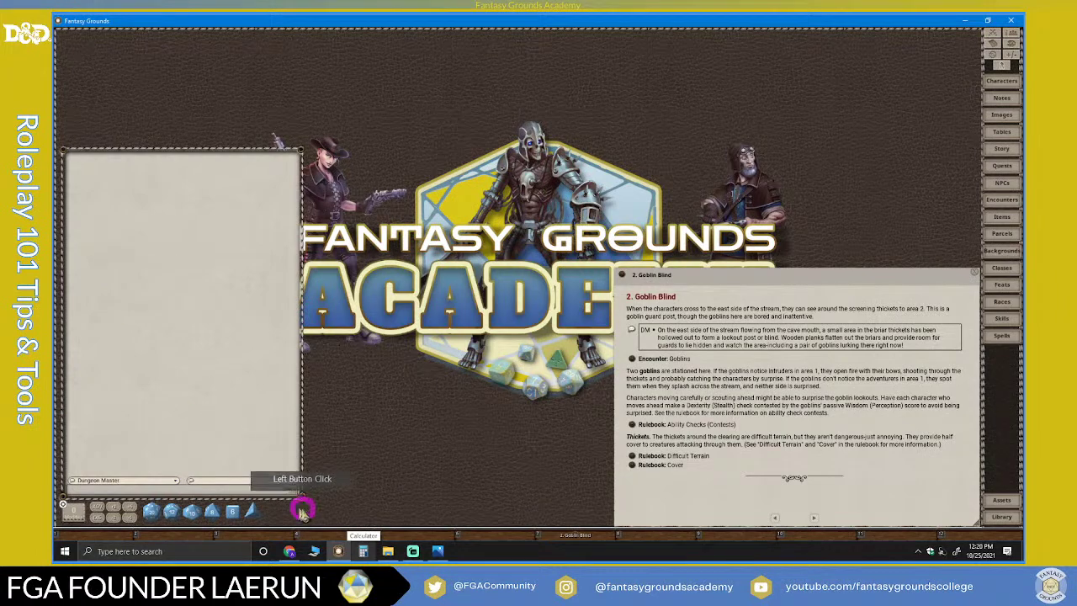
pyautogui.moveTo(299, 496); pyautogui.dragTo(301, 427)
pyautogui.moveTo(212, 283); pyautogui.dragTo(216, 348)
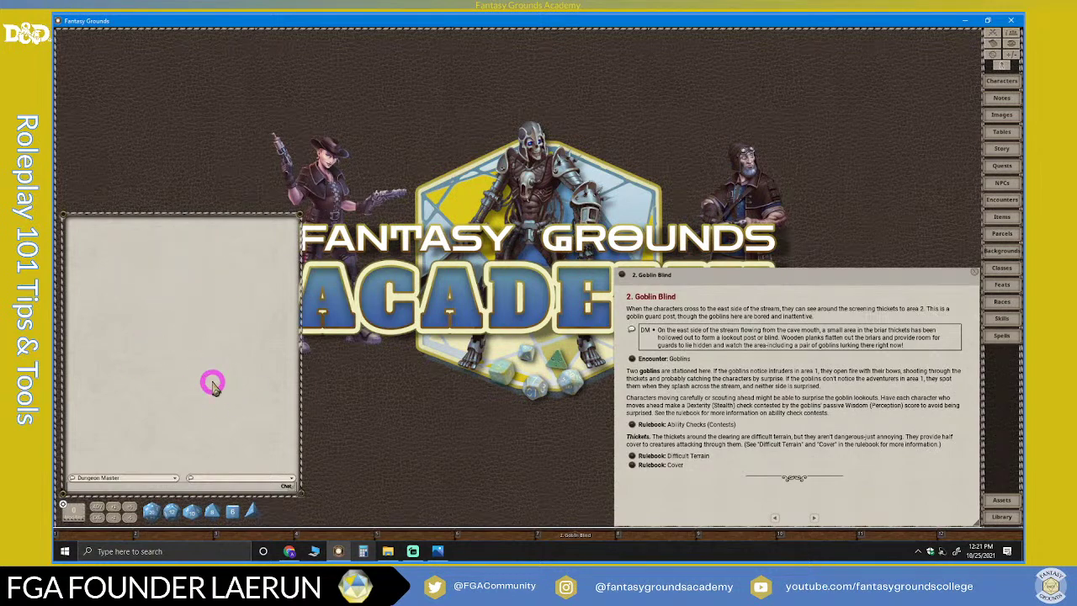
# Open the Combat Tracker, place it above the chat window, and stretch it down over the chat's upper part, leaving the entry line free
pyautogui.click(991, 36)
pyautogui.moveTo(520, 188); pyautogui.dragTo(171, 66)
pyautogui.moveTo(309, 246); pyautogui.dragTo(301, 364)
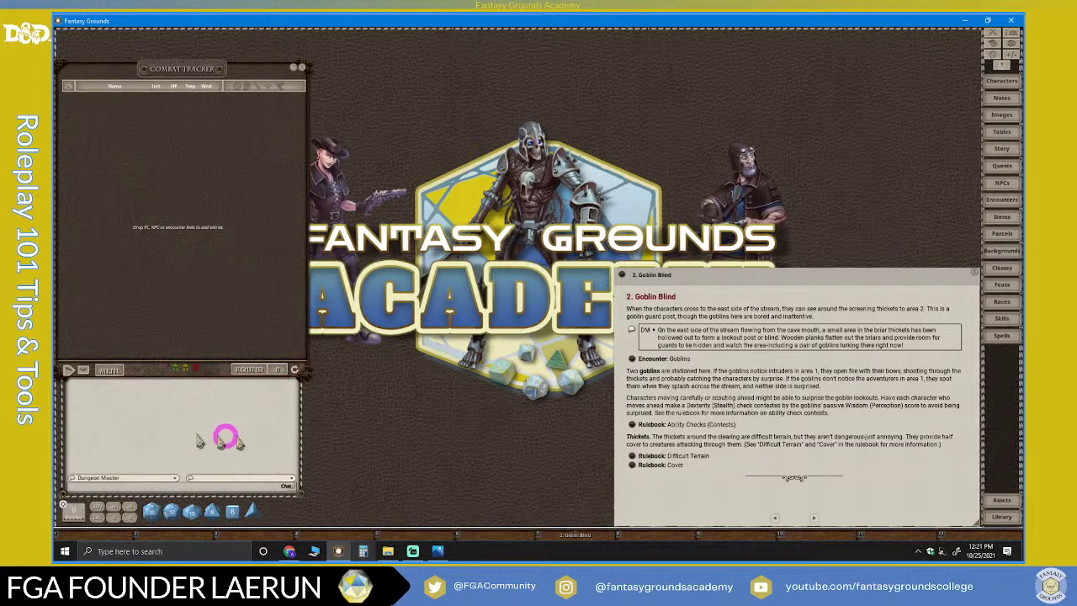
pyautogui.moveTo(305, 376); pyautogui.dragTo(263, 392)
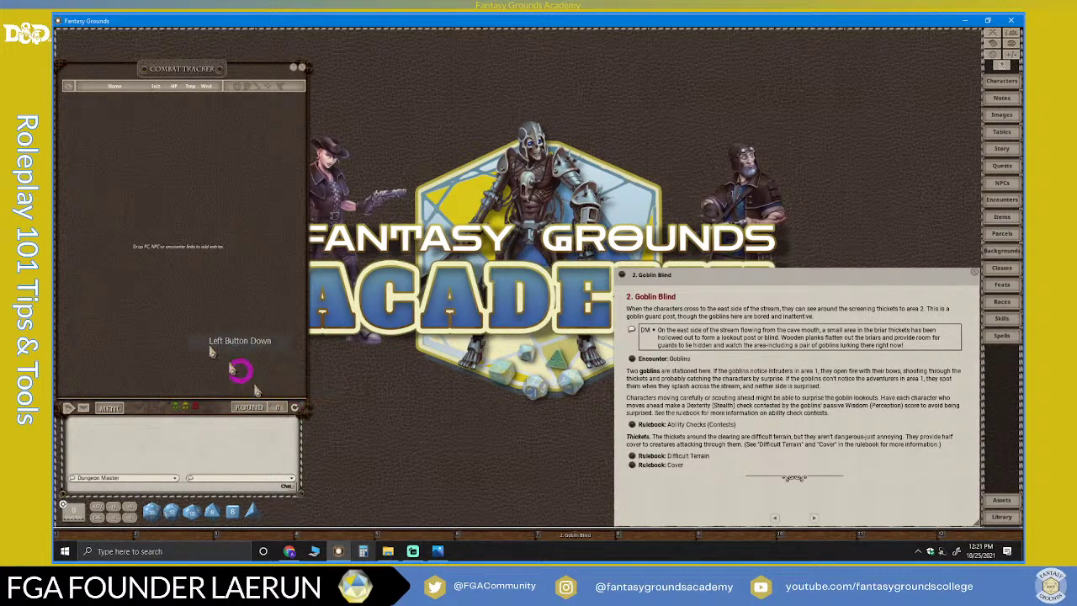
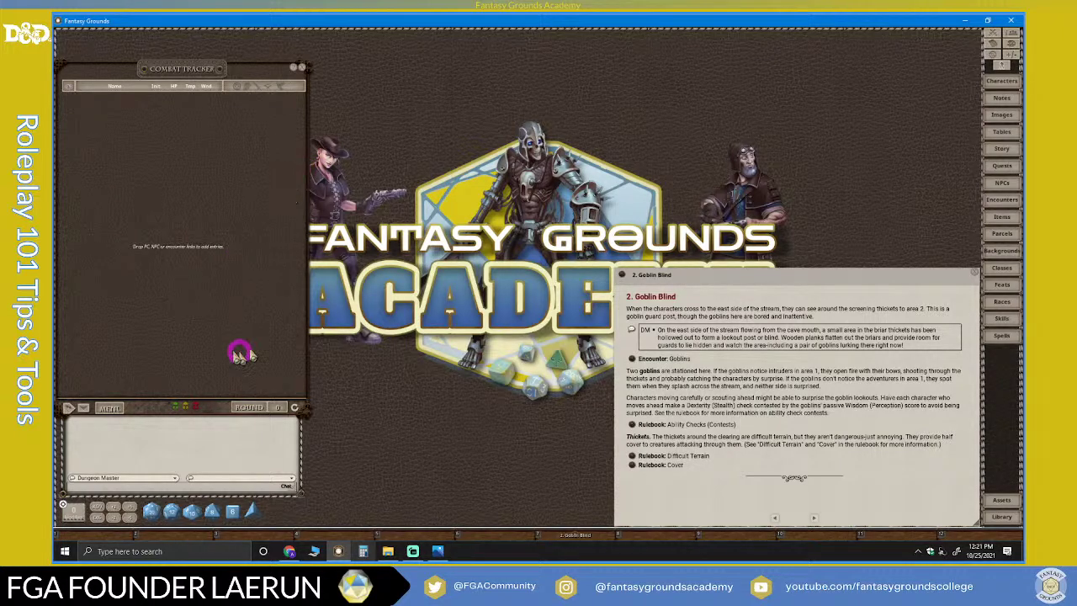
pyautogui.moveTo(167, 85); pyautogui.dragTo(165, 80)
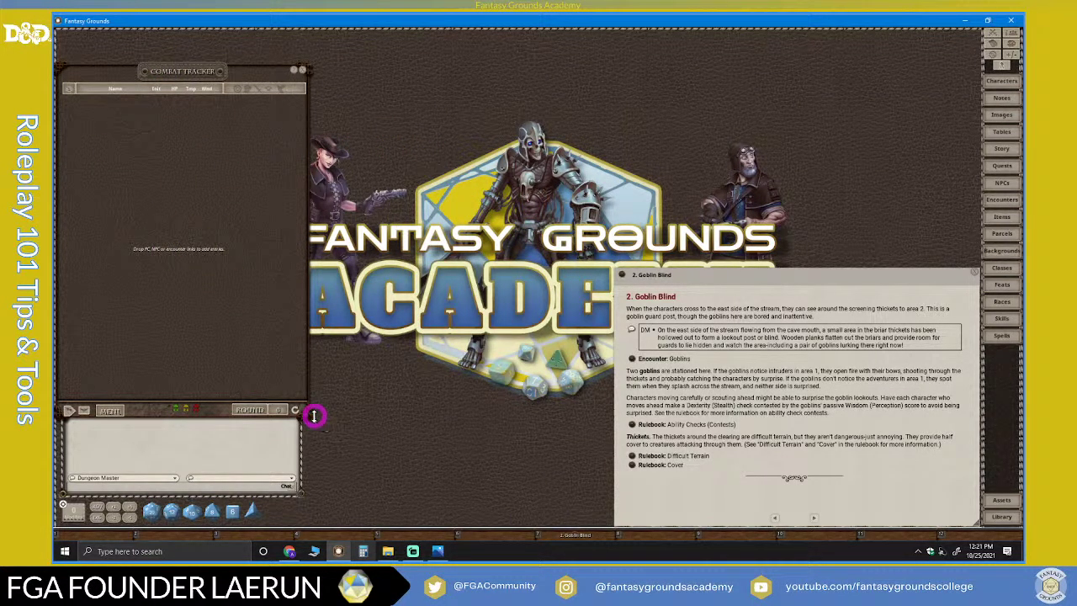
pyautogui.moveTo(310, 415); pyautogui.dragTo(305, 401)
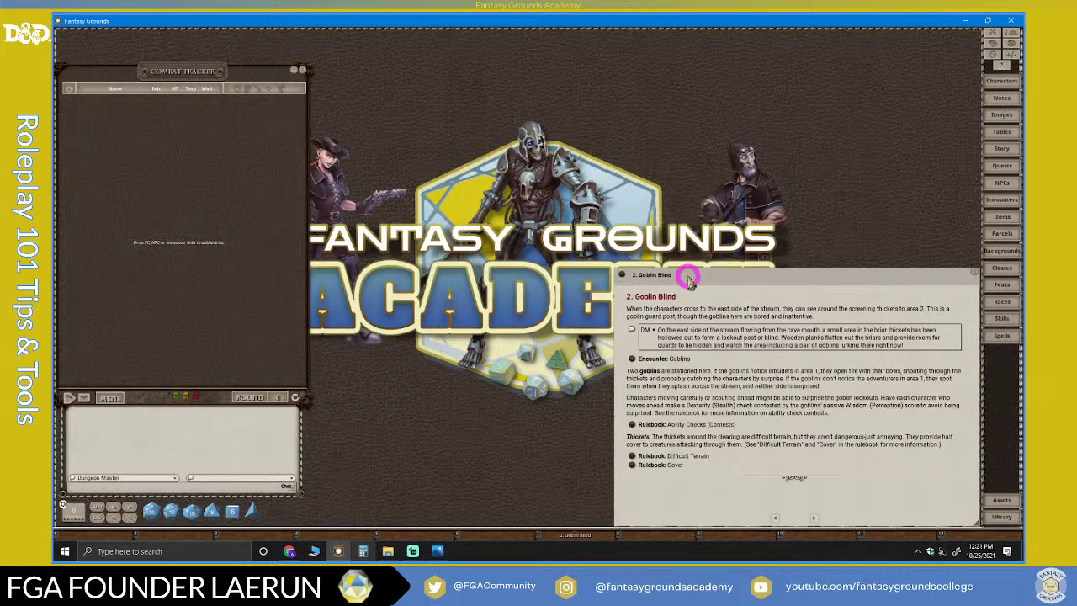
# Page back and forth through the story entries next to 2. Goblin Blind, ending on 2. Goblin Blind again
pyautogui.moveTo(686, 284)
pyautogui.mouseDown()
pyautogui.moveTo(704, 278)
pyautogui.moveTo(675, 279)
pyautogui.moveTo(684, 285)
pyautogui.mouseUp()
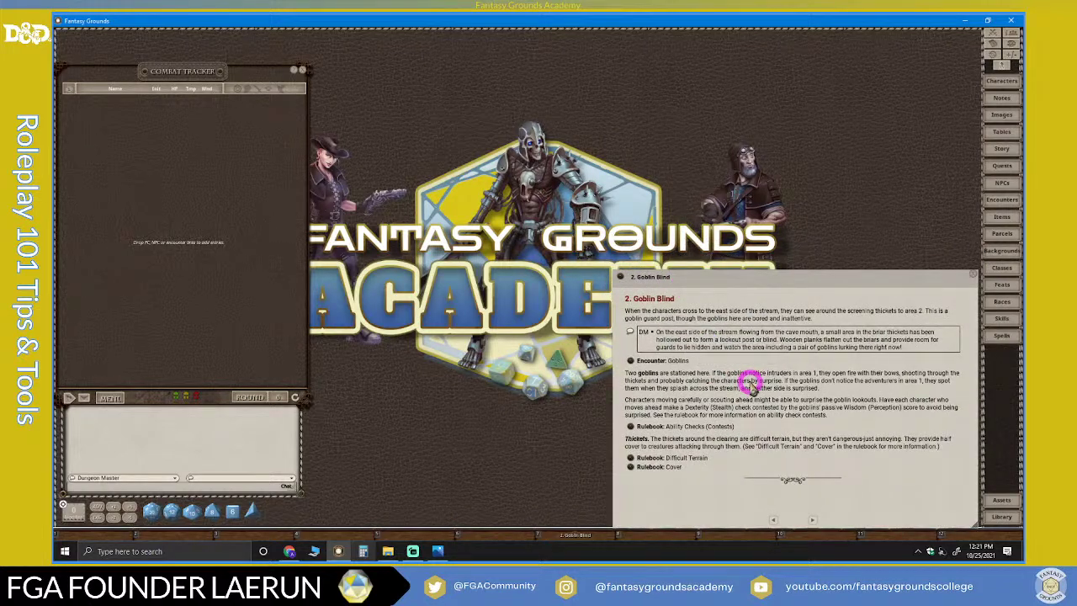
pyautogui.click(774, 524)
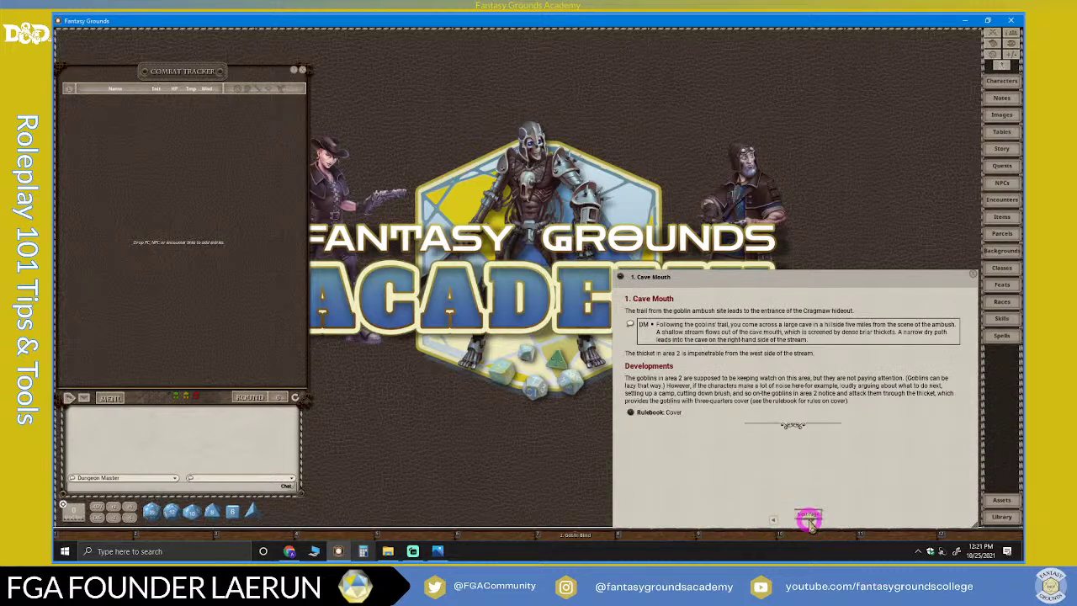
pyautogui.click(809, 521)
pyautogui.click(809, 521)
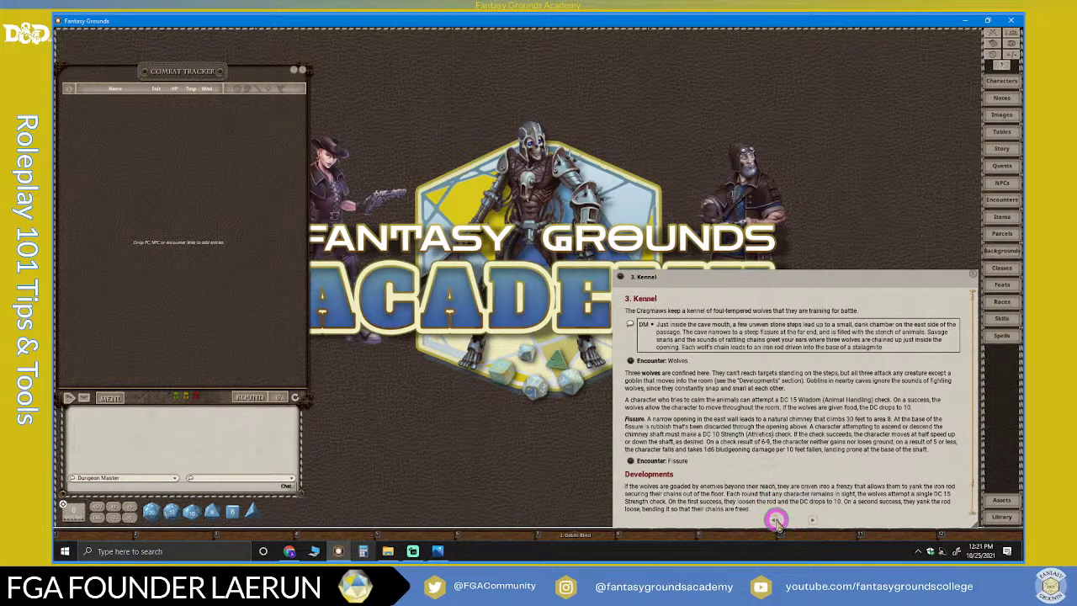
pyautogui.click(775, 521)
pyautogui.click(775, 521)
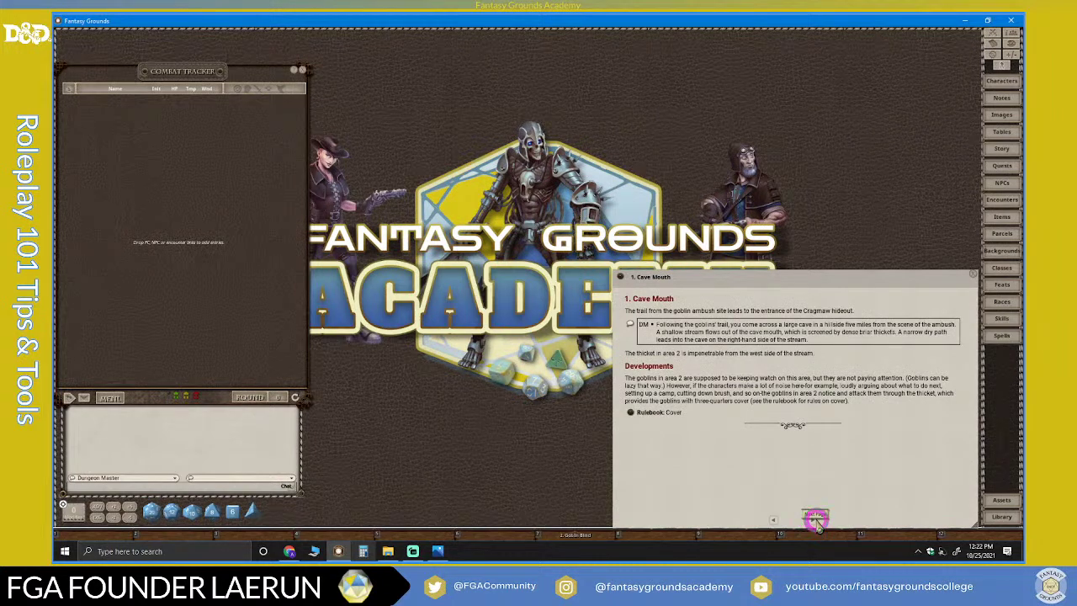
pyautogui.click(816, 521)
pyautogui.click(816, 521)
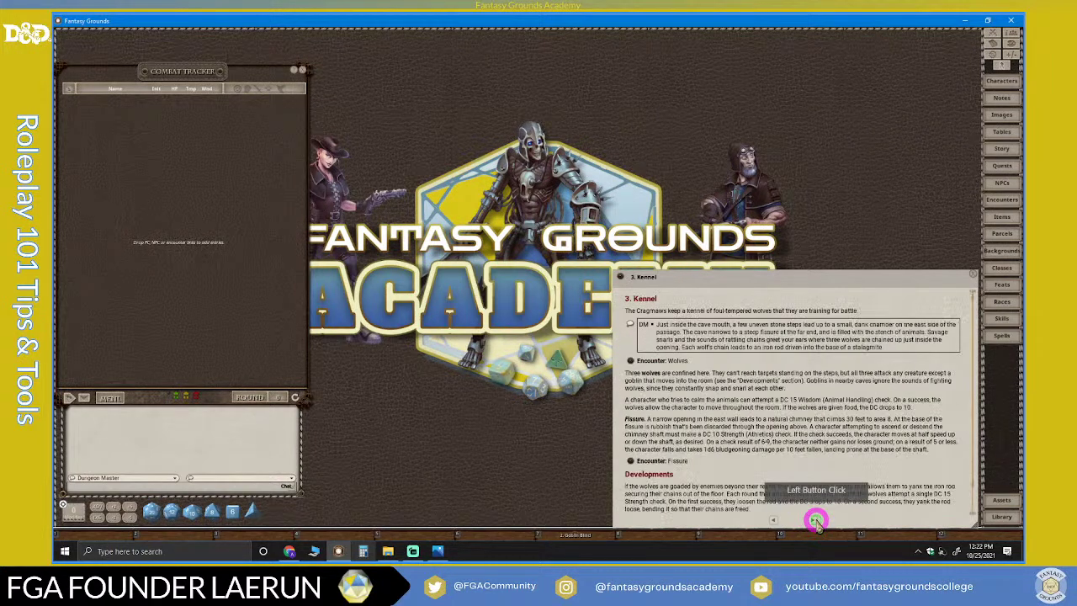
pyautogui.click(771, 521)
pyautogui.click(771, 521)
pyautogui.click(629, 282)
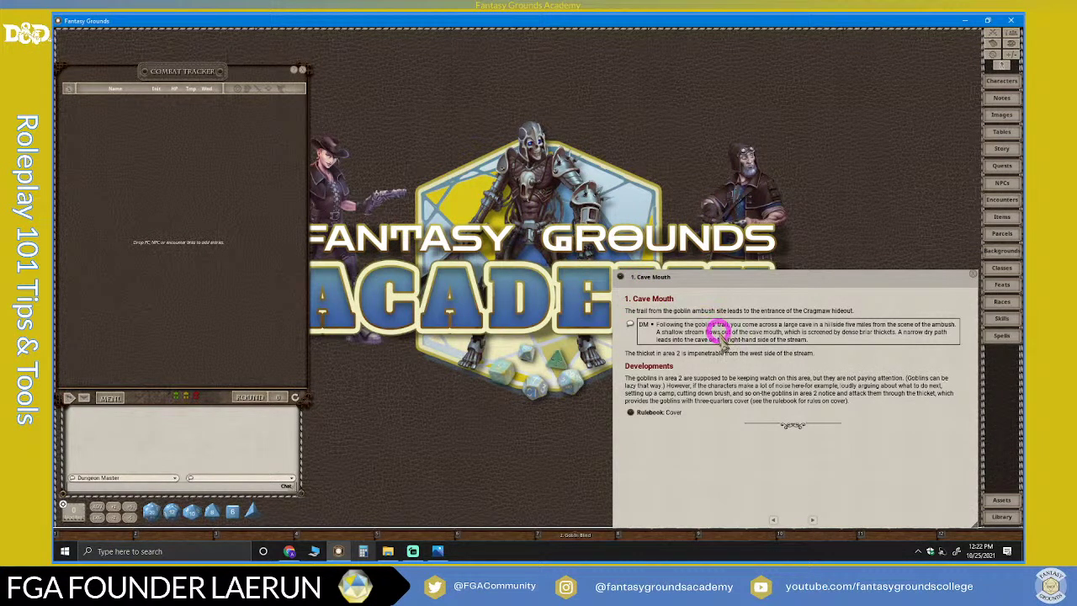
pyautogui.click(773, 521)
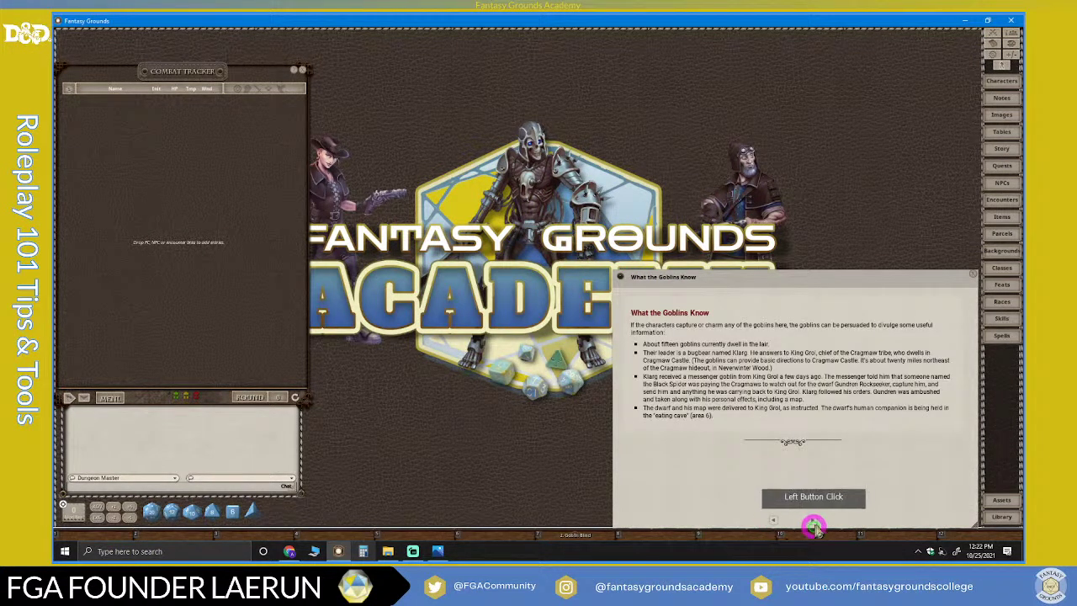
pyautogui.click(815, 521)
pyautogui.click(817, 522)
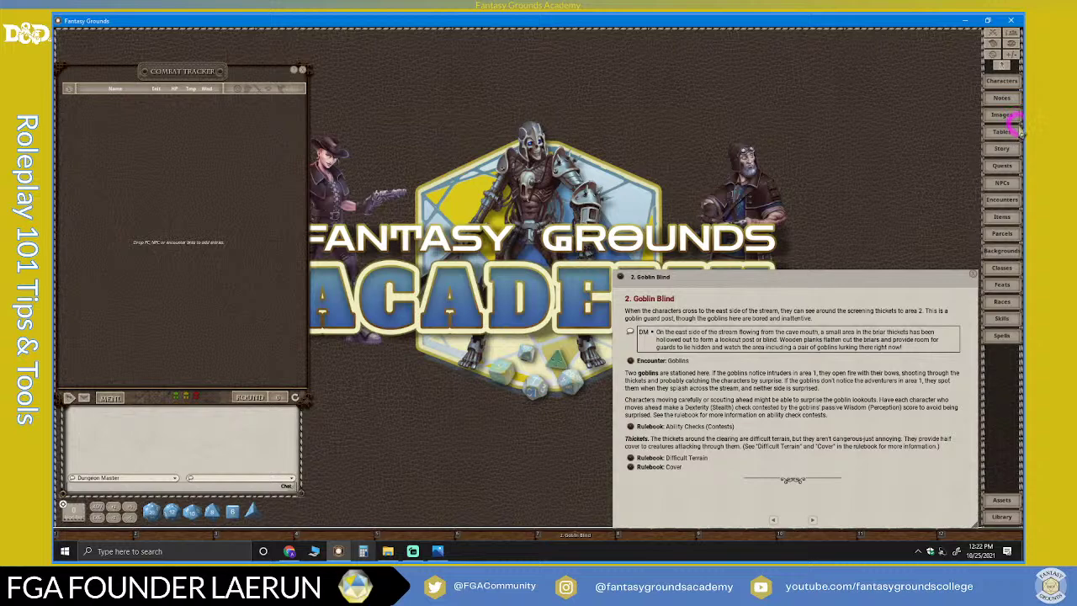
# Open the Images list, move it higher on the desktop, and filter it to the Maps - D&D Lost Mine of Phandelver group
pyautogui.click(1001, 114)
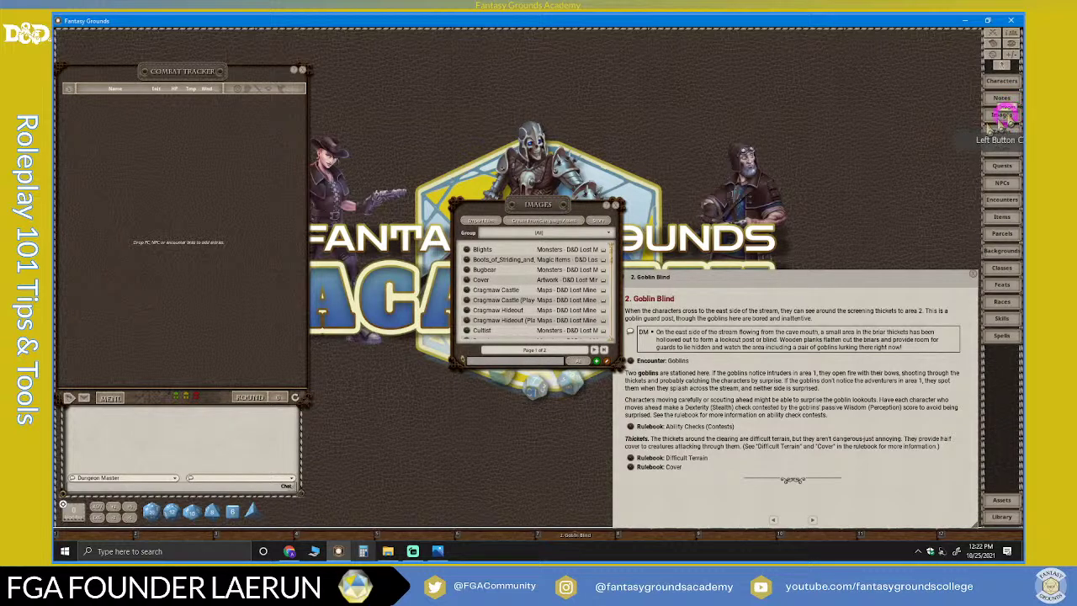
pyautogui.moveTo(541, 204); pyautogui.dragTo(513, 50)
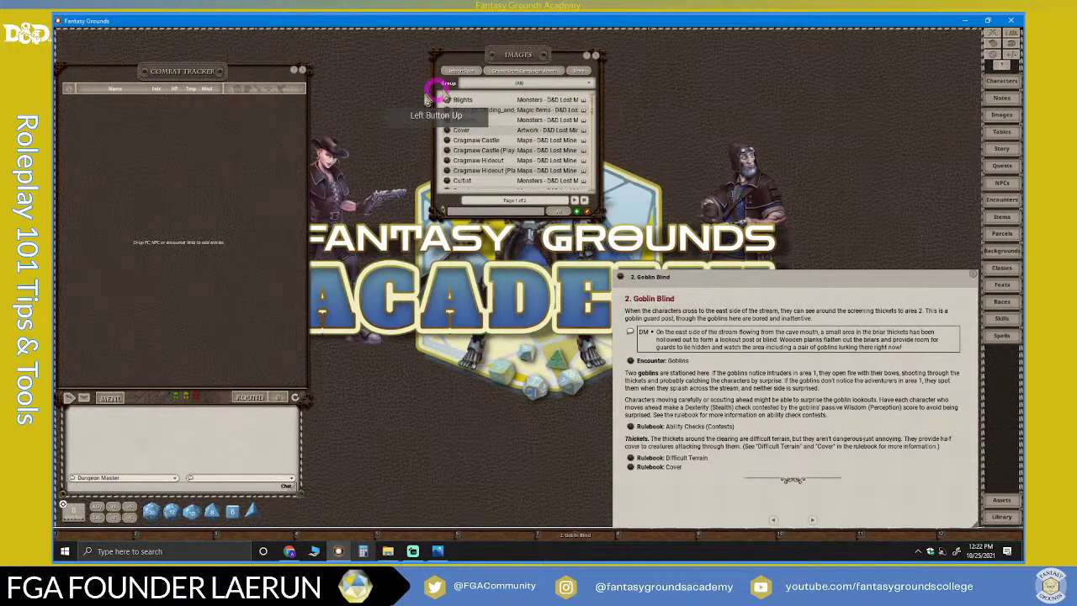
pyautogui.click(556, 85)
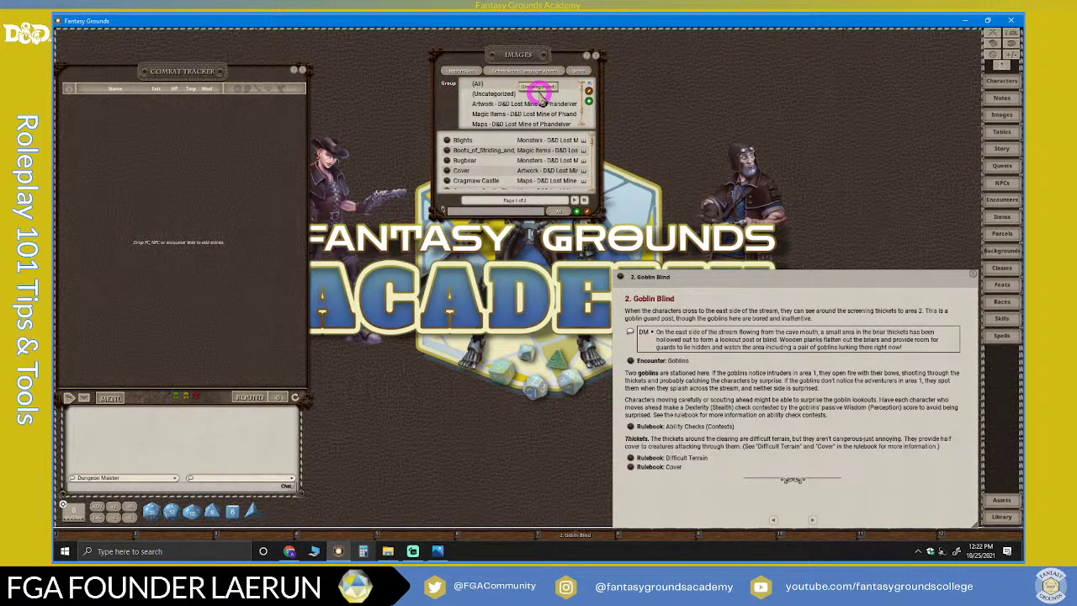
pyautogui.scroll(-1, 547, 99)
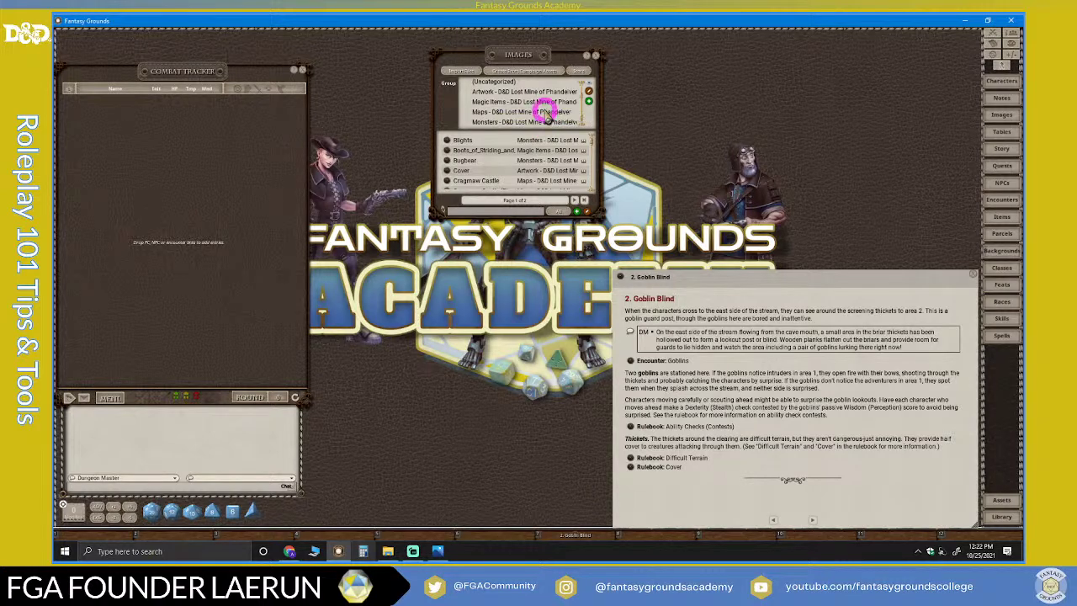
pyautogui.click(539, 112)
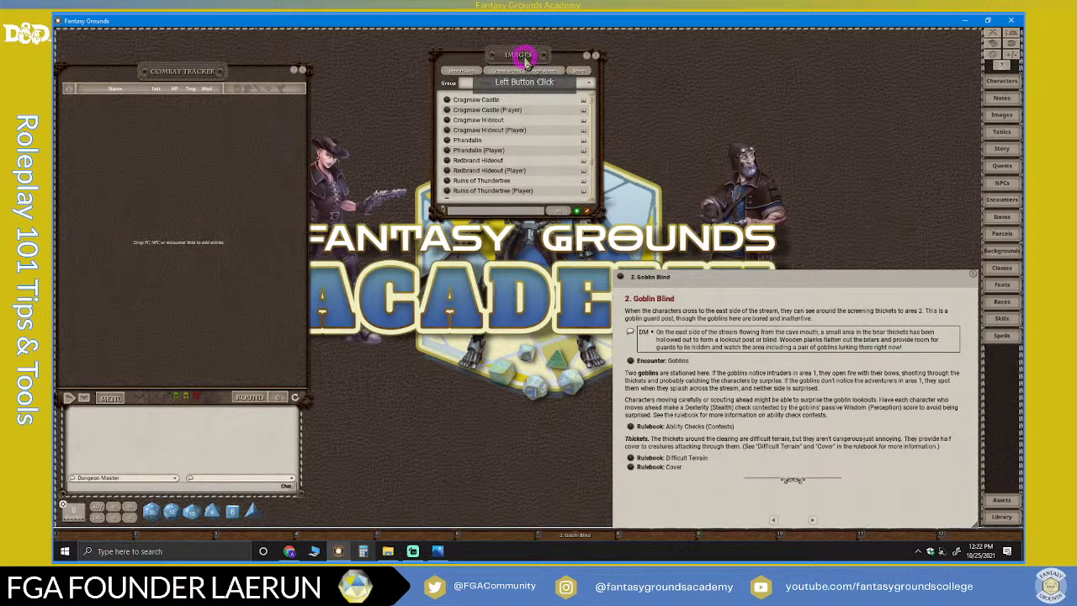
# Place the Images list above the story window, open the Cragmaw Hideout (Player) map from it, and close the list
pyautogui.moveTo(525, 53); pyautogui.dragTo(665, 50)
pyautogui.scroll(-5, 686, 160)
pyautogui.scroll(5, 686, 156)
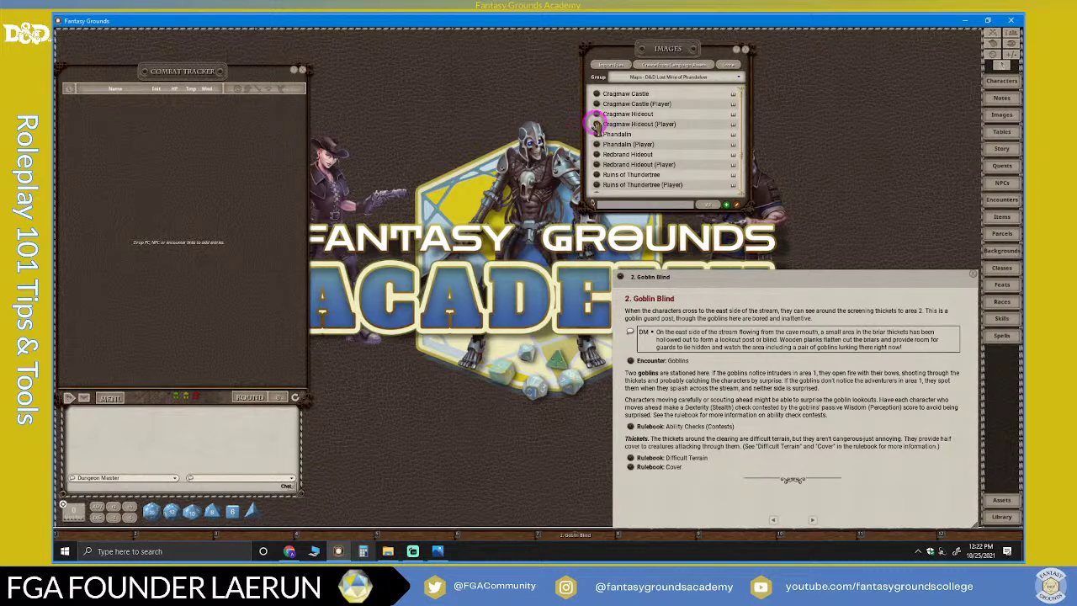
pyautogui.click(596, 124)
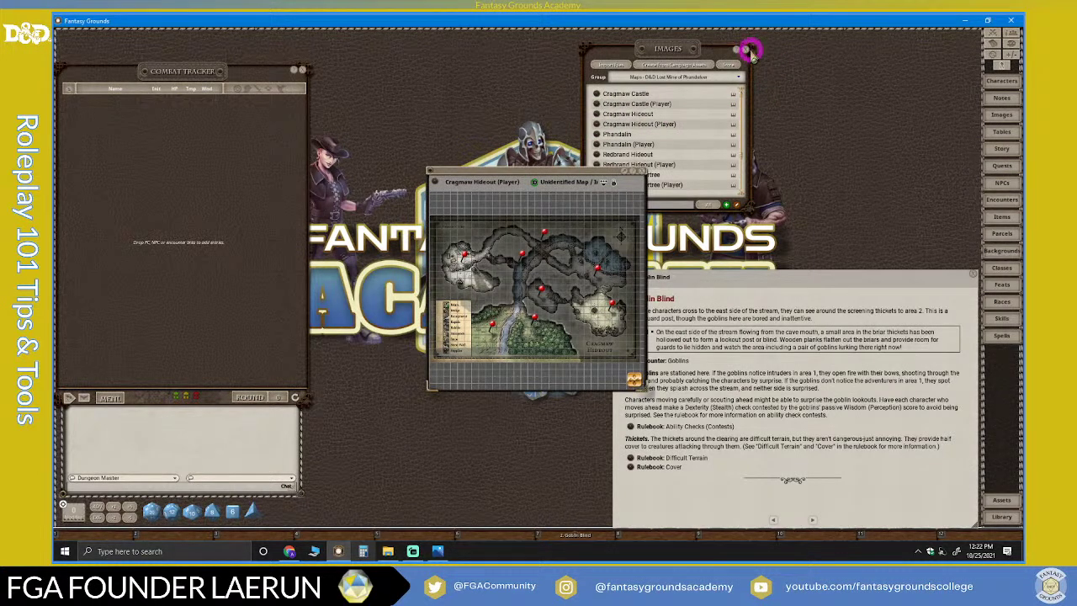
pyautogui.click(749, 50)
# Move and resize the Cragmaw Hideout (Player) map window to fill the space above the Goblin Blind story at about the same width
pyautogui.moveTo(545, 180); pyautogui.dragTo(549, 87)
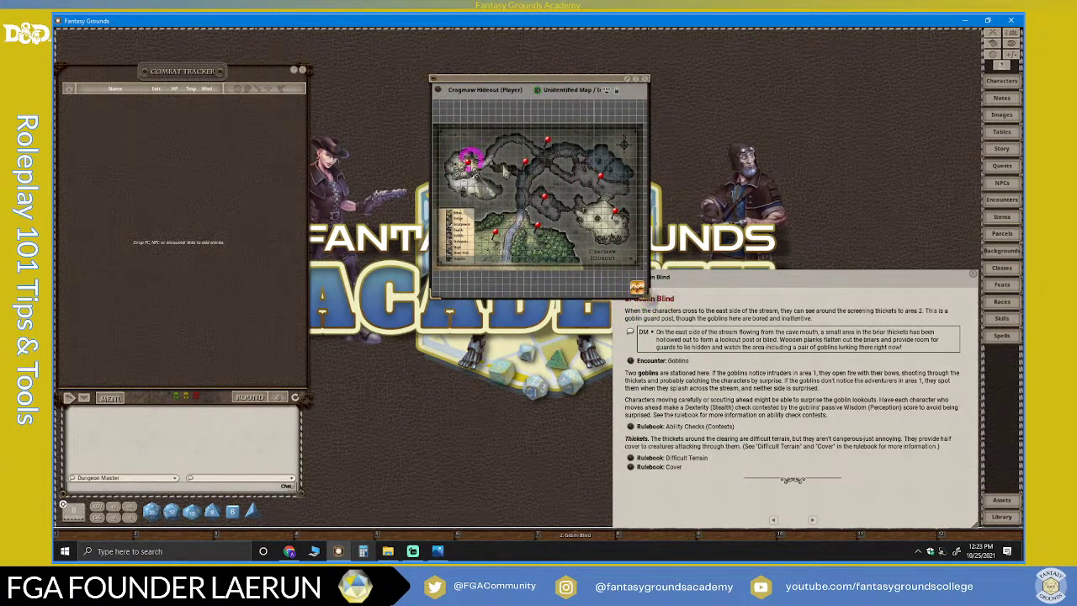
pyautogui.moveTo(648, 296); pyautogui.dragTo(857, 271)
pyautogui.moveTo(601, 75); pyautogui.dragTo(695, 42)
pyautogui.moveTo(962, 243); pyautogui.dragTo(904, 291)
pyautogui.moveTo(667, 40); pyautogui.dragTo(685, 32)
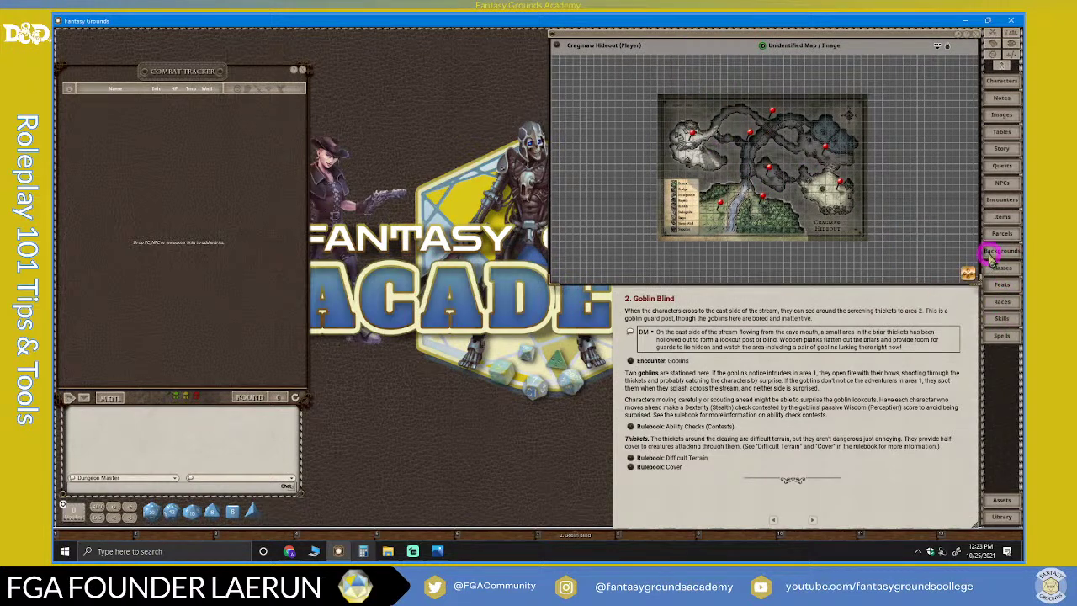
pyautogui.moveTo(980, 259); pyautogui.dragTo(909, 257)
pyautogui.click(722, 40)
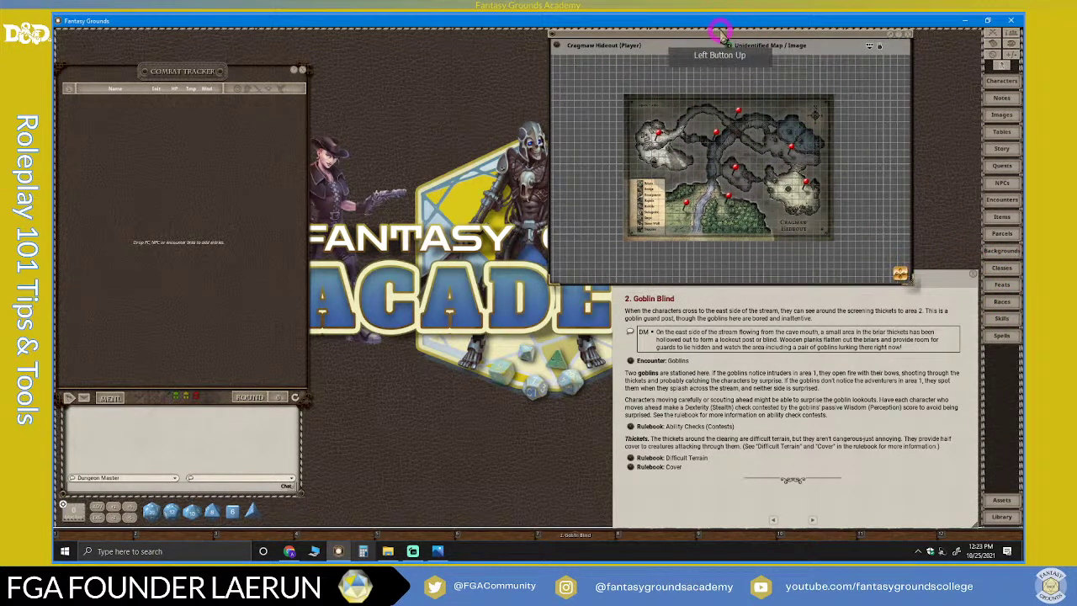
pyautogui.moveTo(721, 40); pyautogui.dragTo(786, 33)
pyautogui.click(1007, 274)
pyautogui.moveTo(968, 274)
pyautogui.mouseDown()
pyautogui.moveTo(986, 282)
pyautogui.moveTo(985, 269)
pyautogui.mouseUp()
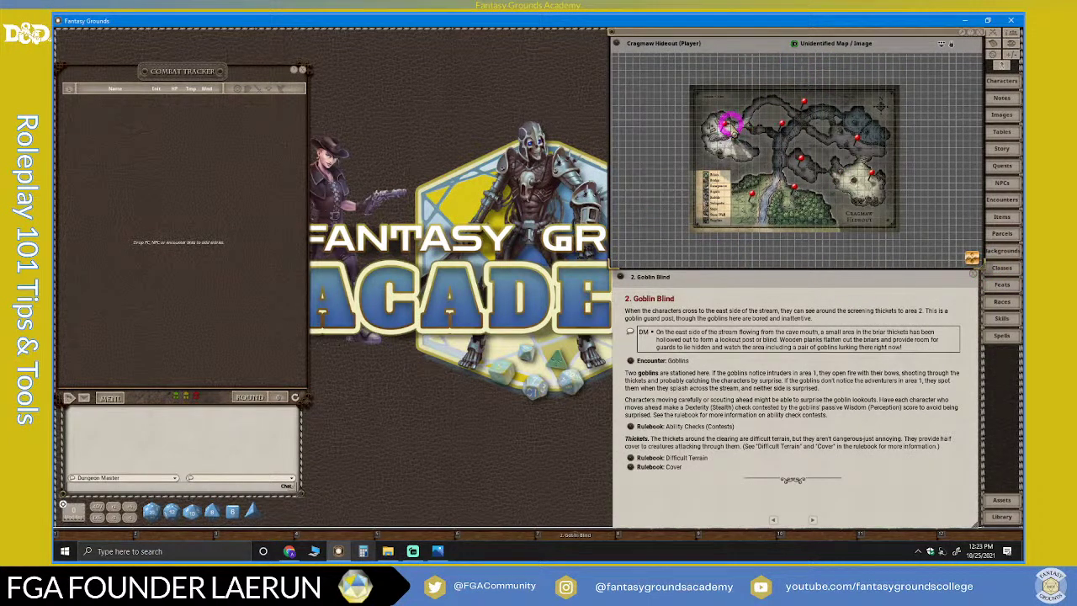
# Zoom in and out on the Cragmaw Hideout (Player) map to examine it inside its resized window
pyautogui.click(666, 156)
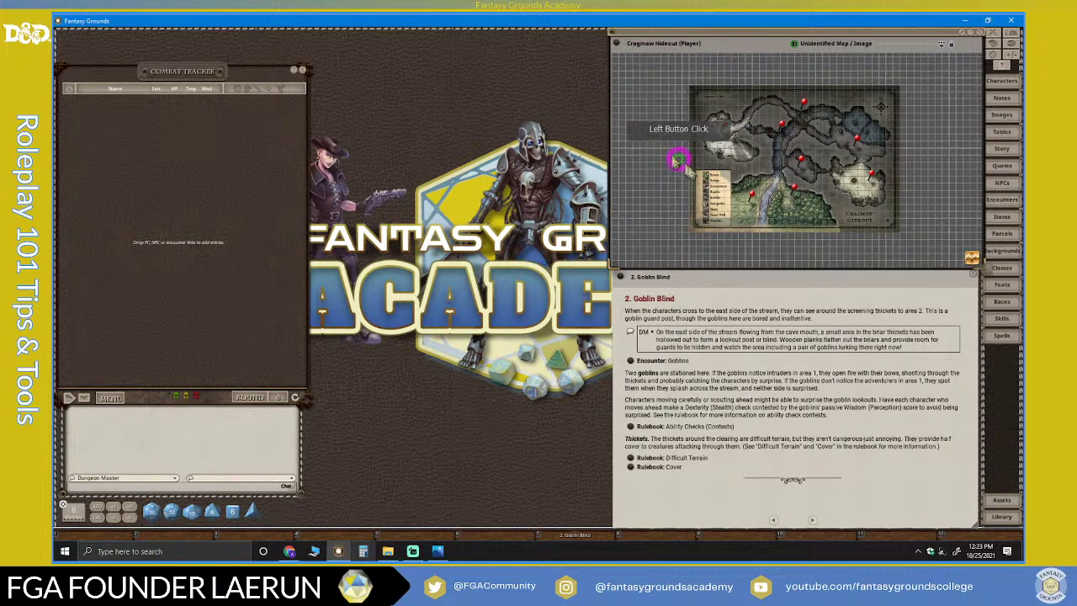
pyautogui.scroll(5, 690, 168)
pyautogui.scroll(-6, 690, 168)
pyautogui.scroll(5, 689, 164)
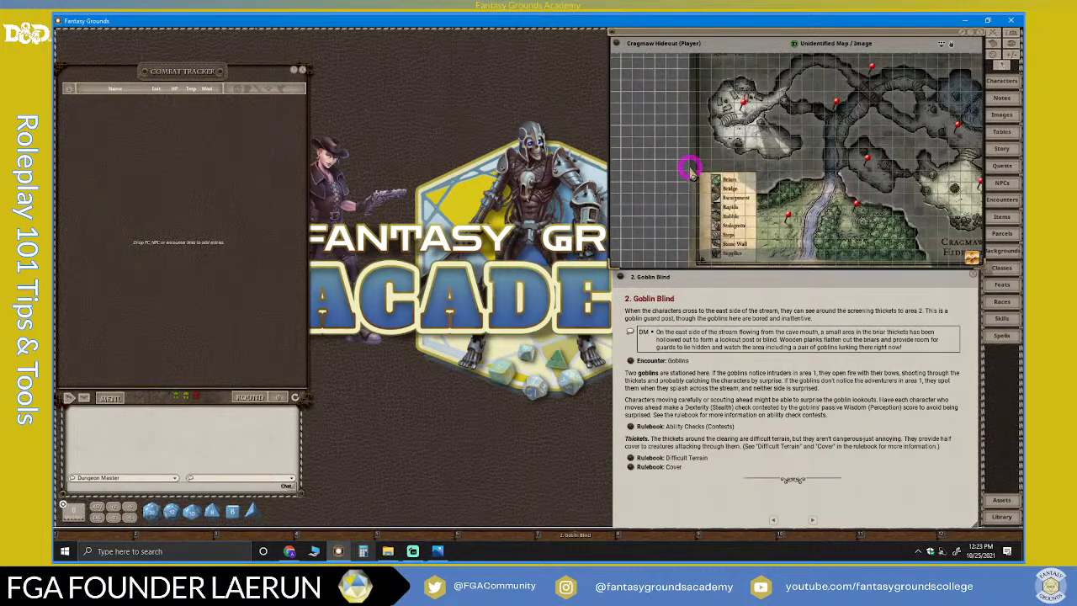
pyautogui.scroll(-3, 939, 97)
# Unlock the Cragmaw Hideout (Player) map for editing and set its unidentified name to Cavern
pyautogui.click(955, 48)
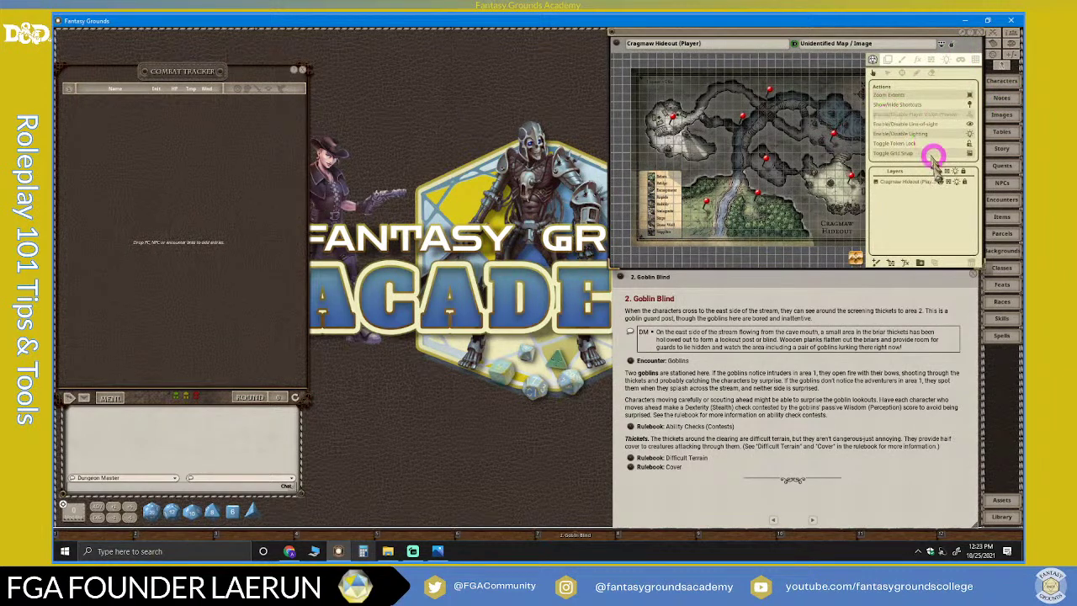
pyautogui.scroll(3, 753, 178)
pyautogui.scroll(-2, 731, 195)
pyautogui.scroll(2, 741, 175)
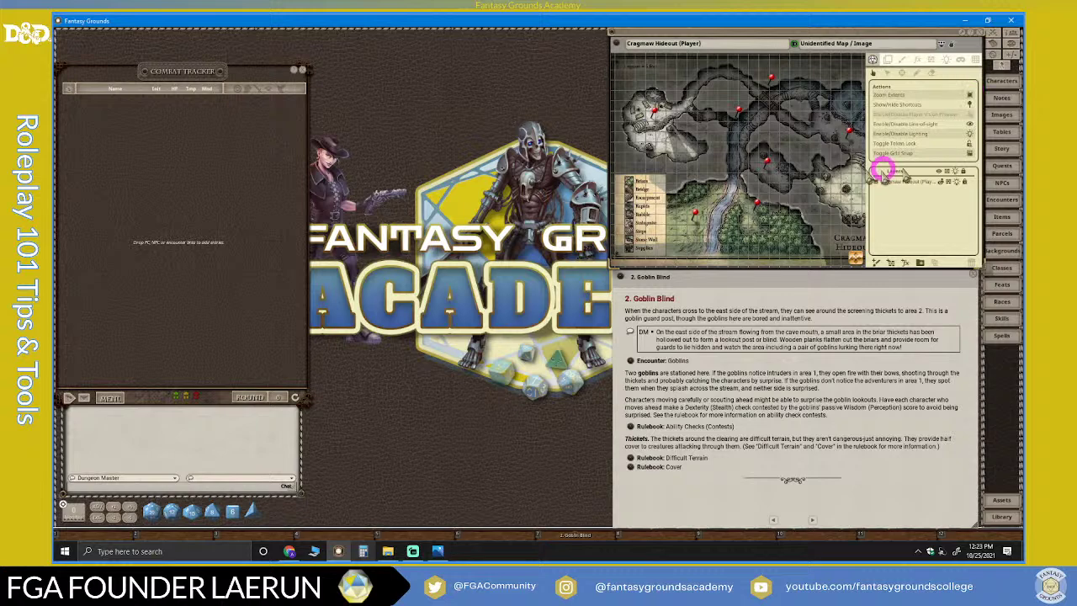
pyautogui.scroll(1, 757, 164)
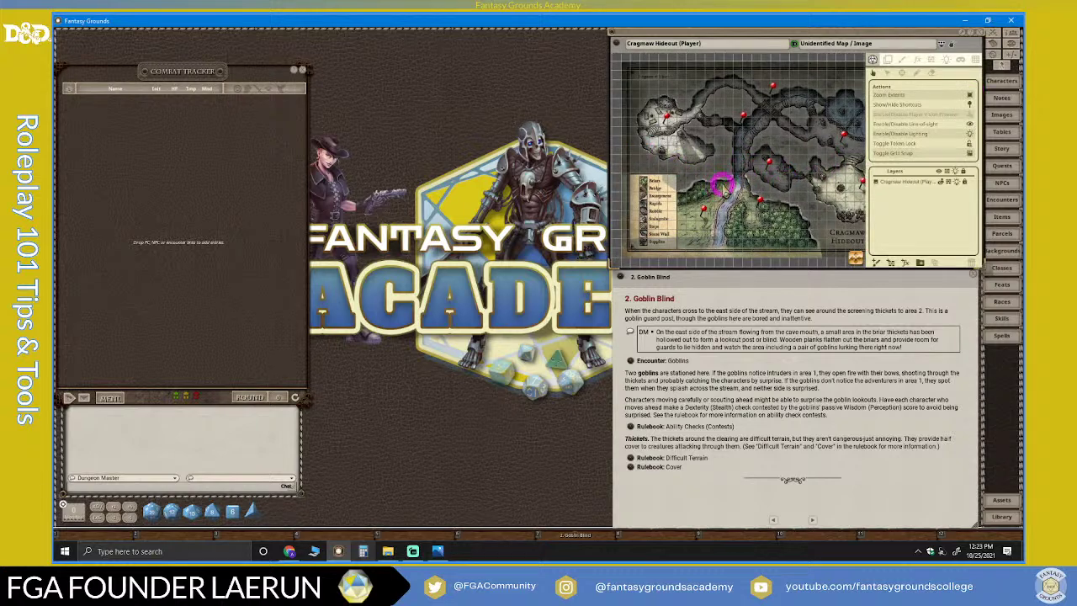
pyautogui.scroll(1, 721, 186)
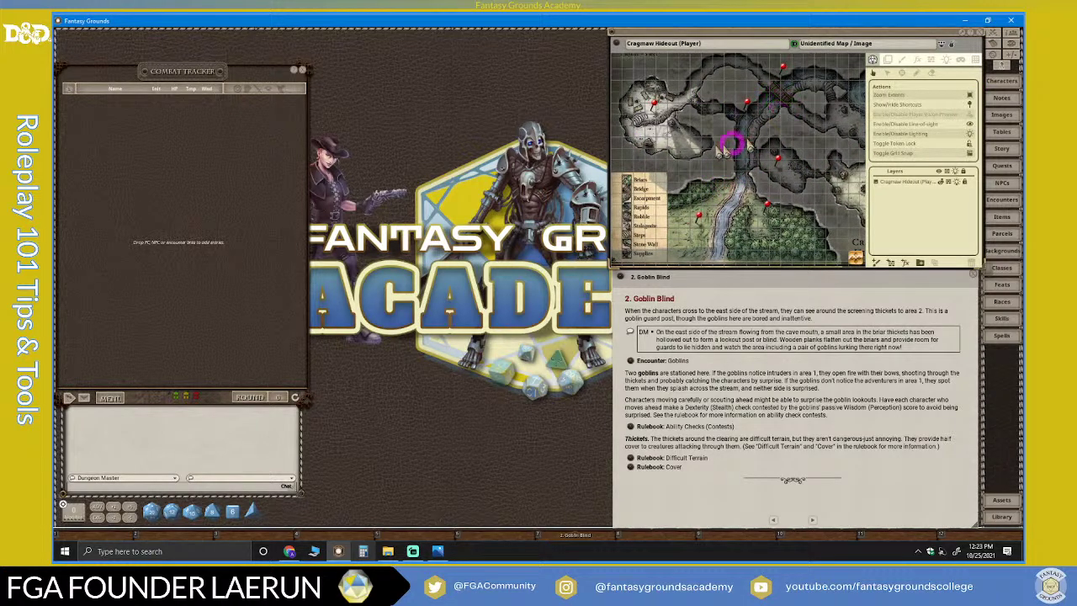
pyautogui.moveTo(773, 168); pyautogui.dragTo(648, 148)
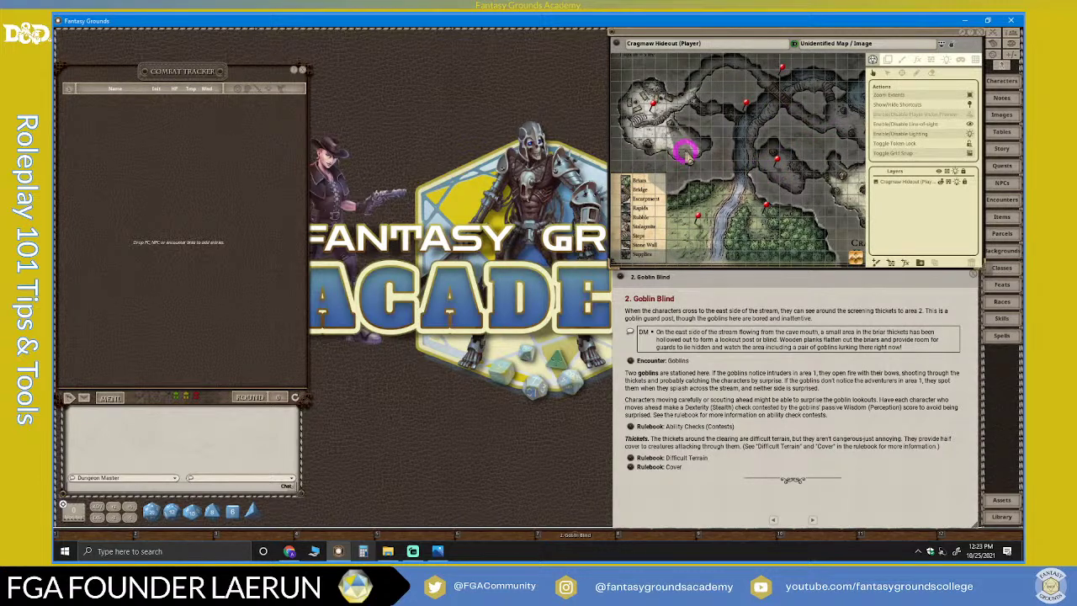
pyautogui.moveTo(836, 175); pyautogui.dragTo(688, 206)
pyautogui.click(712, 163)
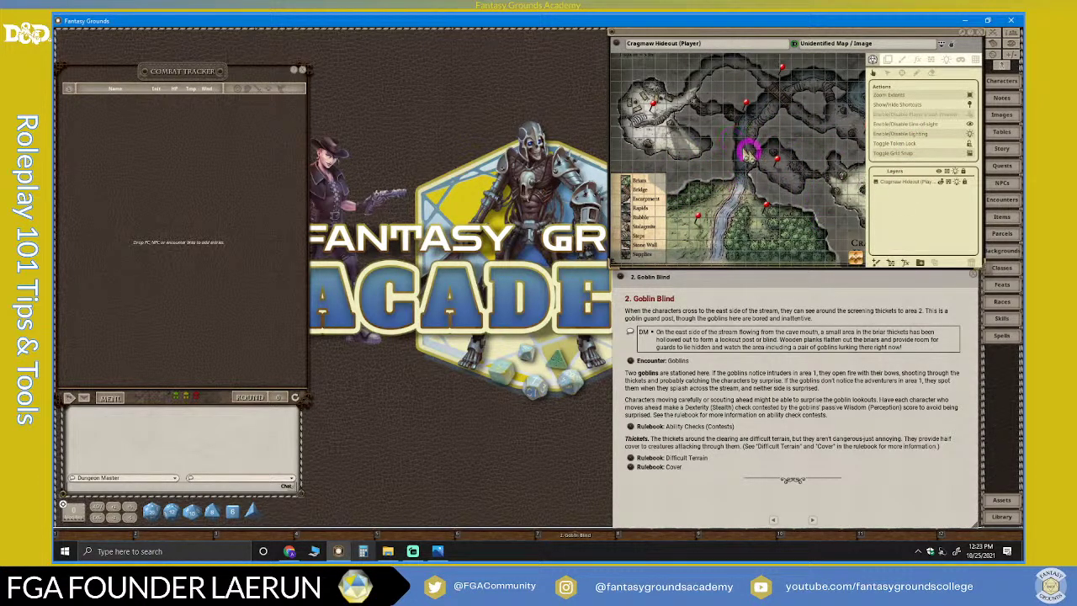
pyautogui.click(767, 160)
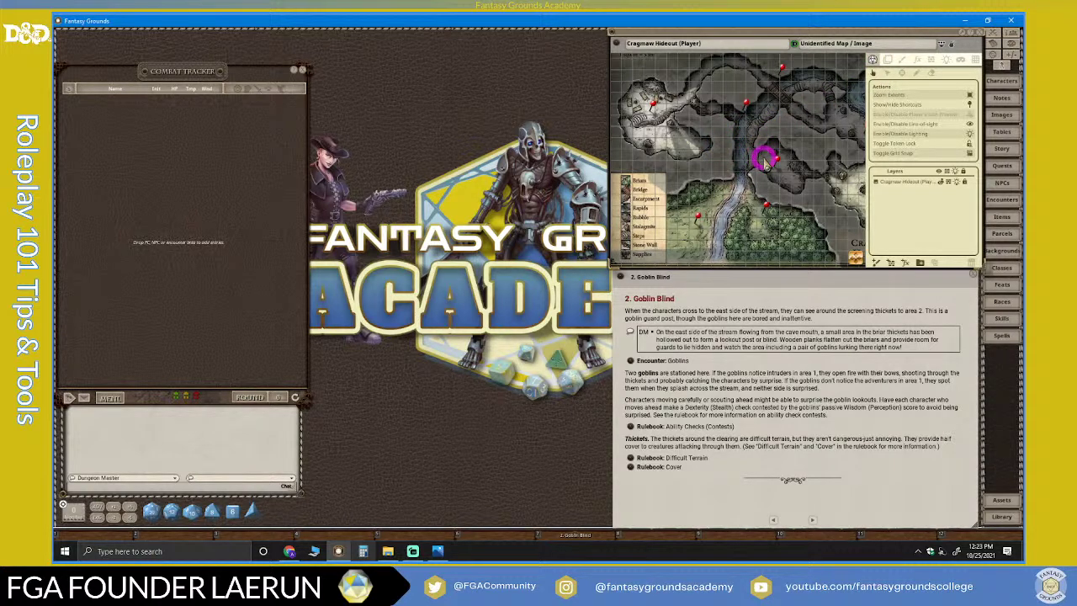
pyautogui.click(871, 61)
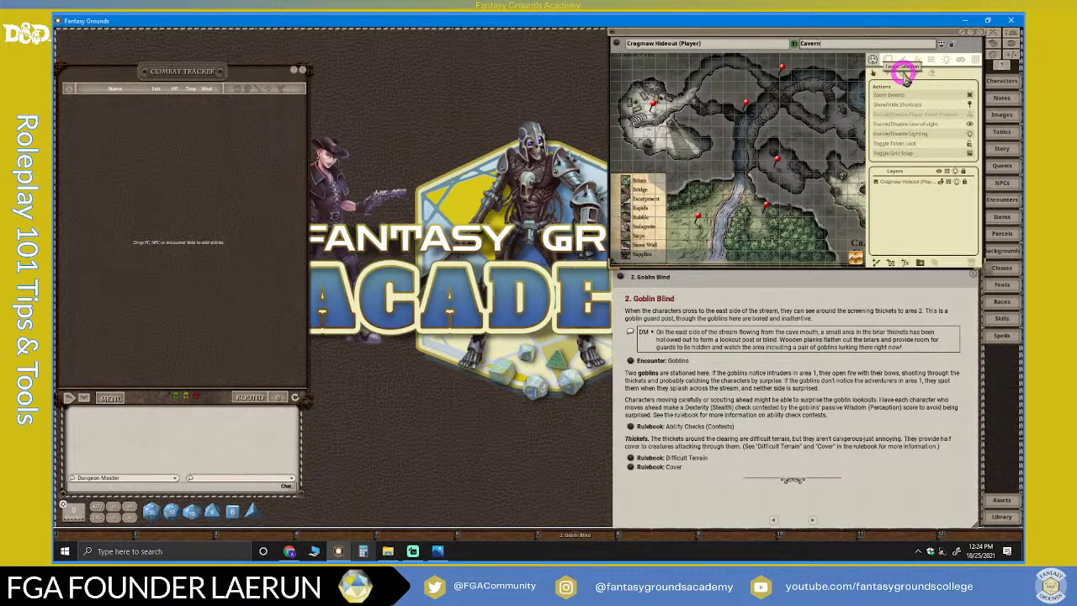
pyautogui.click(664, 138)
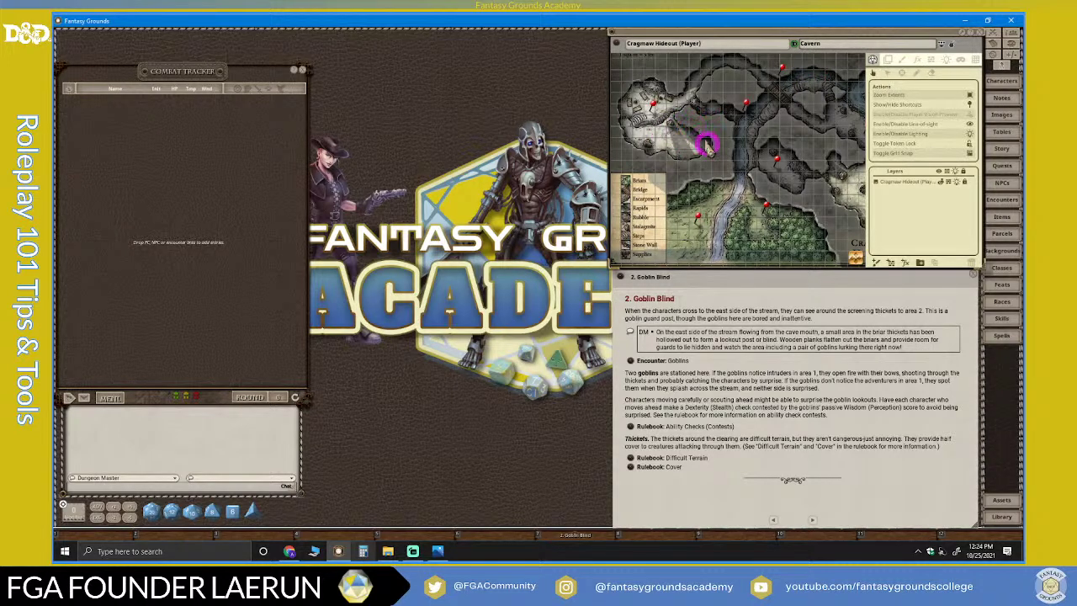
pyautogui.rightClick(606, 68)
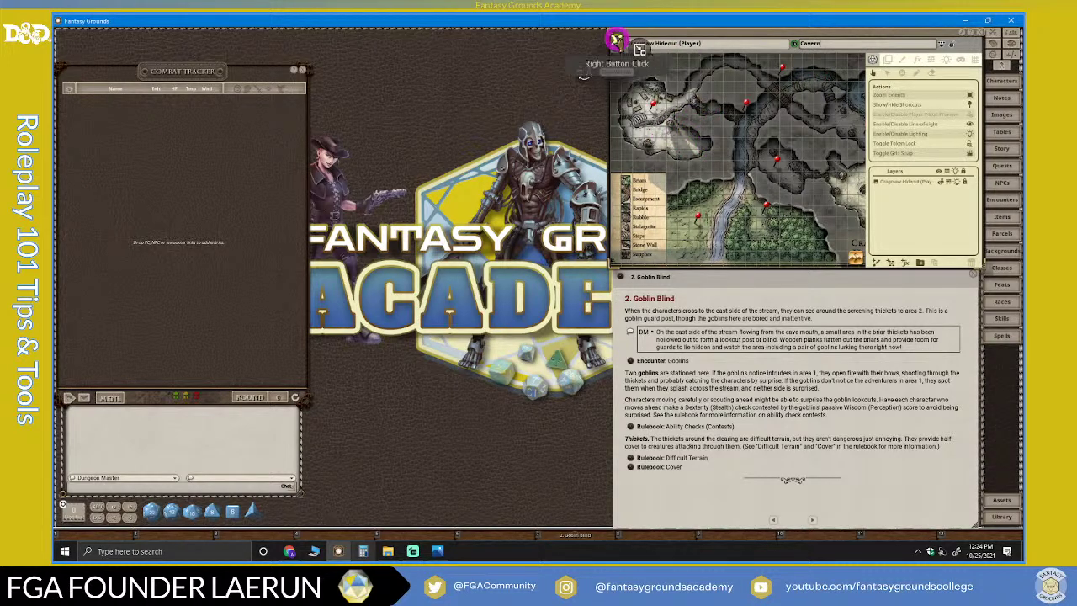
pyautogui.click(585, 96)
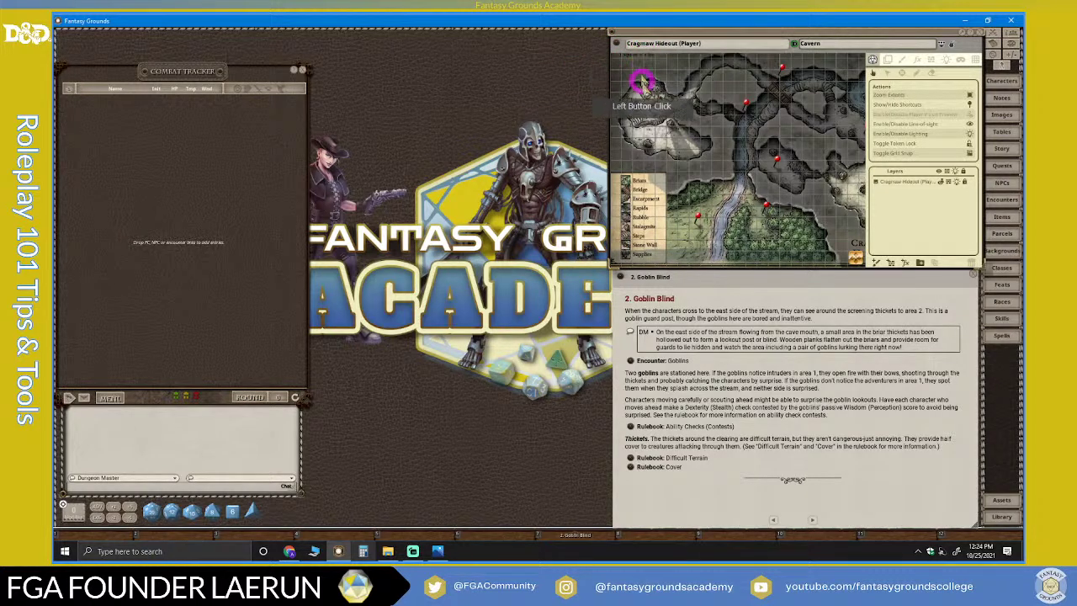
# Mark the Cragmaw Hideout (Player) map as unidentified, and lock it against editing
pyautogui.moveTo(623, 51); pyautogui.dragTo(683, 67)
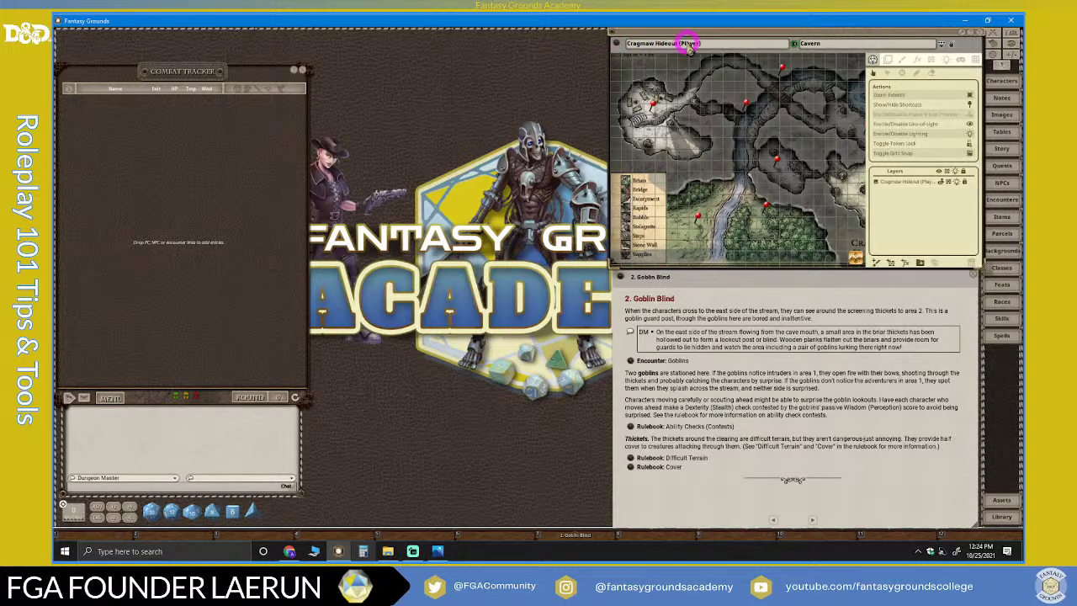
pyautogui.click(797, 45)
pyautogui.click(815, 44)
pyautogui.click(689, 45)
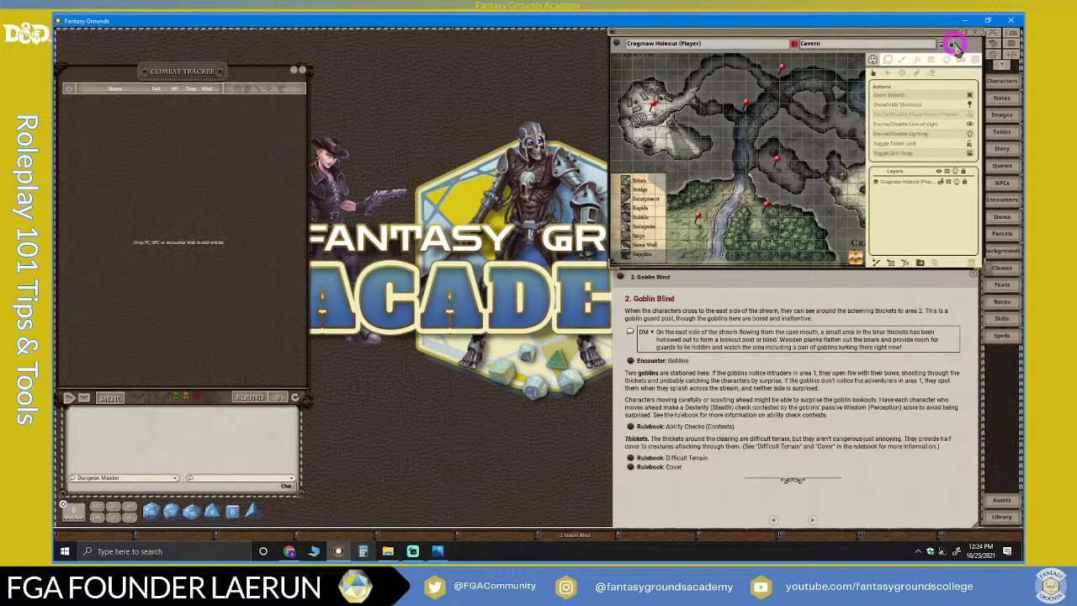
pyautogui.click(954, 45)
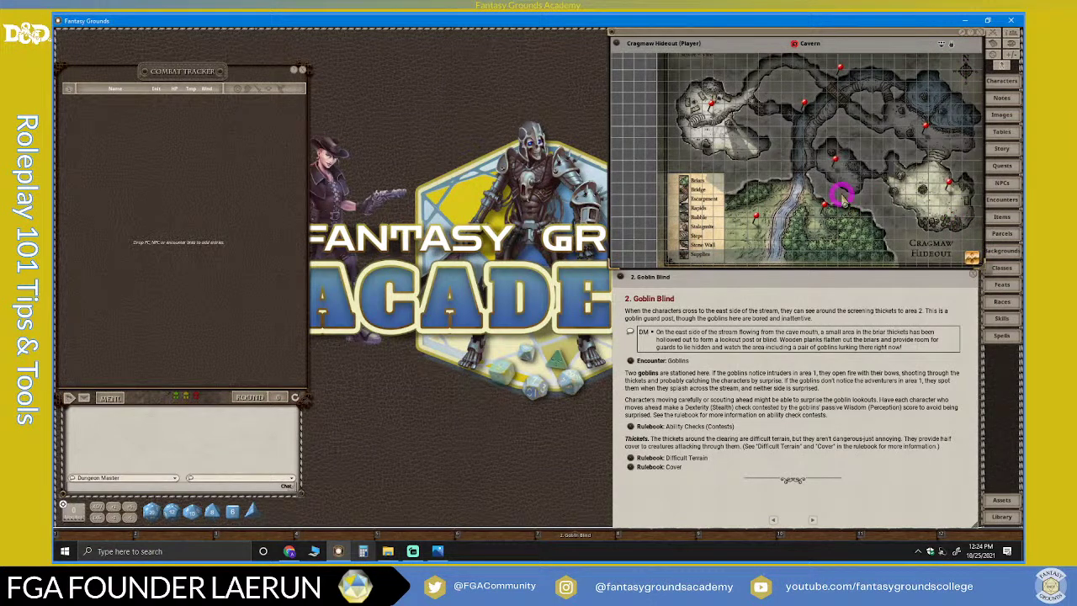
# Open the P1-04.02 Goblin Blind story from its pin on the Cragmaw Hideout map and widen its window
pyautogui.scroll(2, 842, 196)
pyautogui.scroll(2, 843, 198)
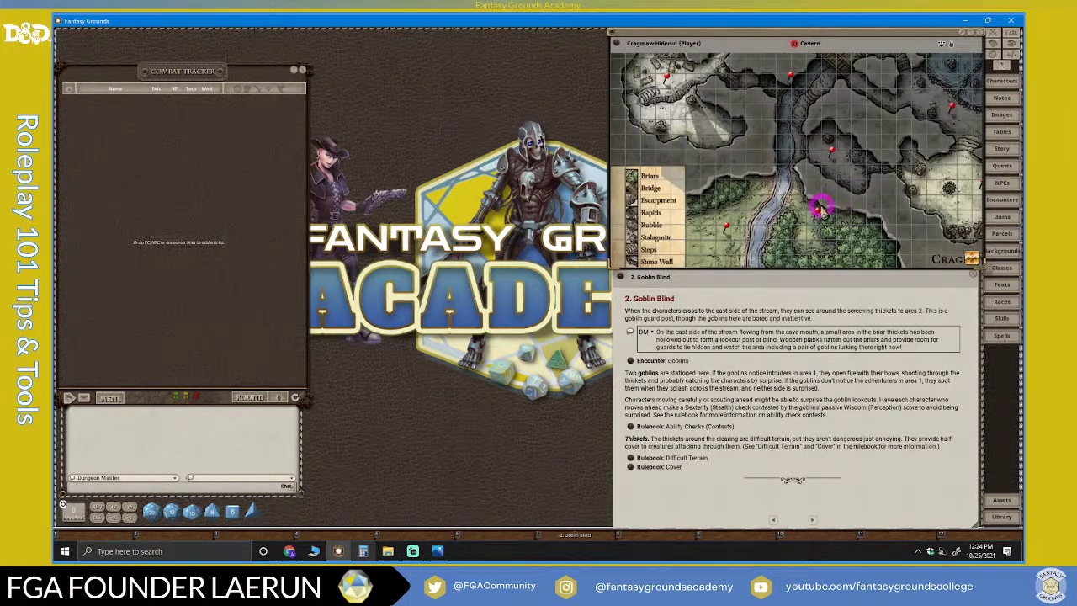
pyautogui.click(820, 216)
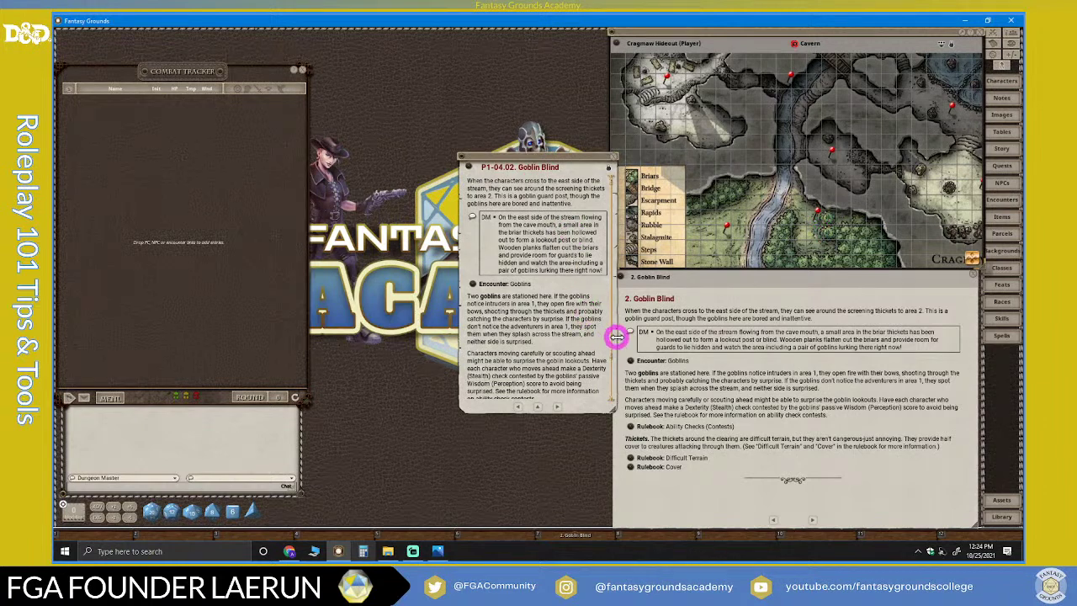
pyautogui.moveTo(612, 412); pyautogui.dragTo(842, 335)
pyautogui.moveTo(686, 162); pyautogui.dragTo(977, 272)
pyautogui.click(824, 154)
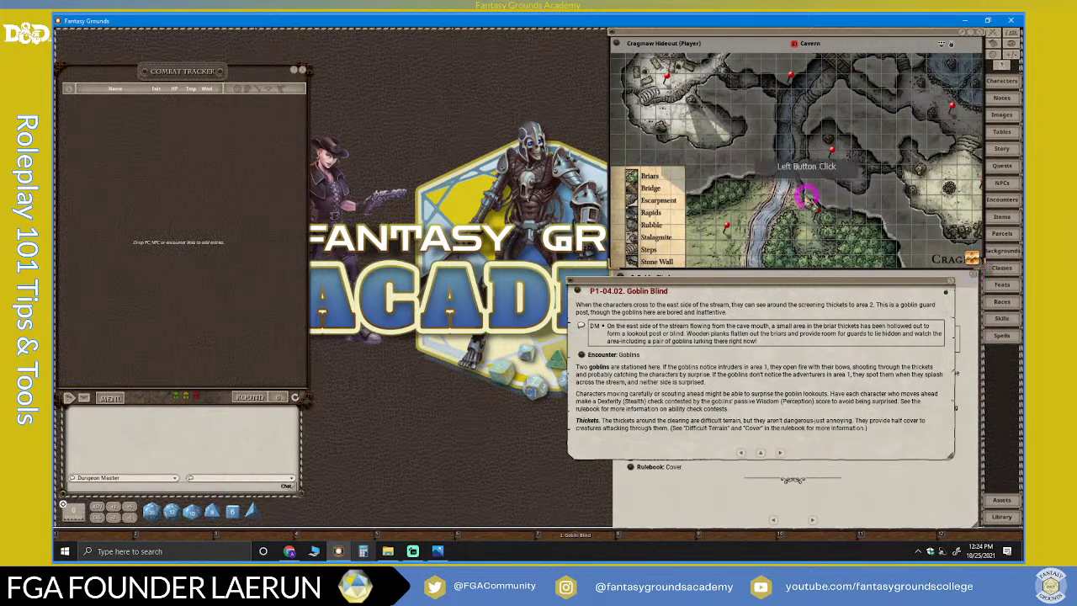
# Set the P1-04.02 Goblin Blind story aside and close the older 2. Goblin Blind page
pyautogui.moveTo(978, 277); pyautogui.dragTo(921, 278)
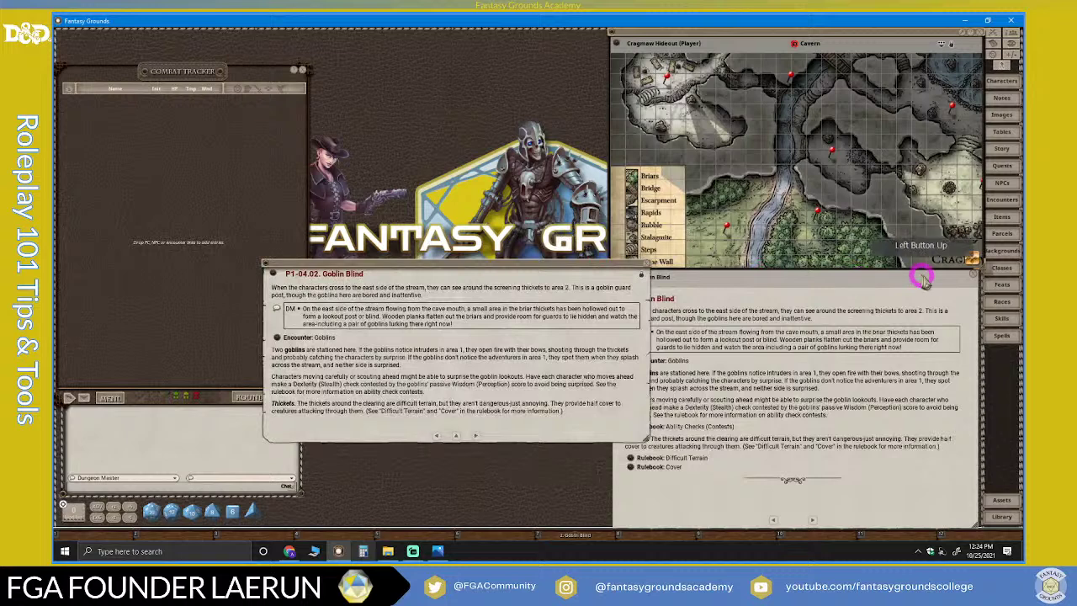
pyautogui.click(958, 281)
pyautogui.moveTo(830, 229); pyautogui.dragTo(831, 218)
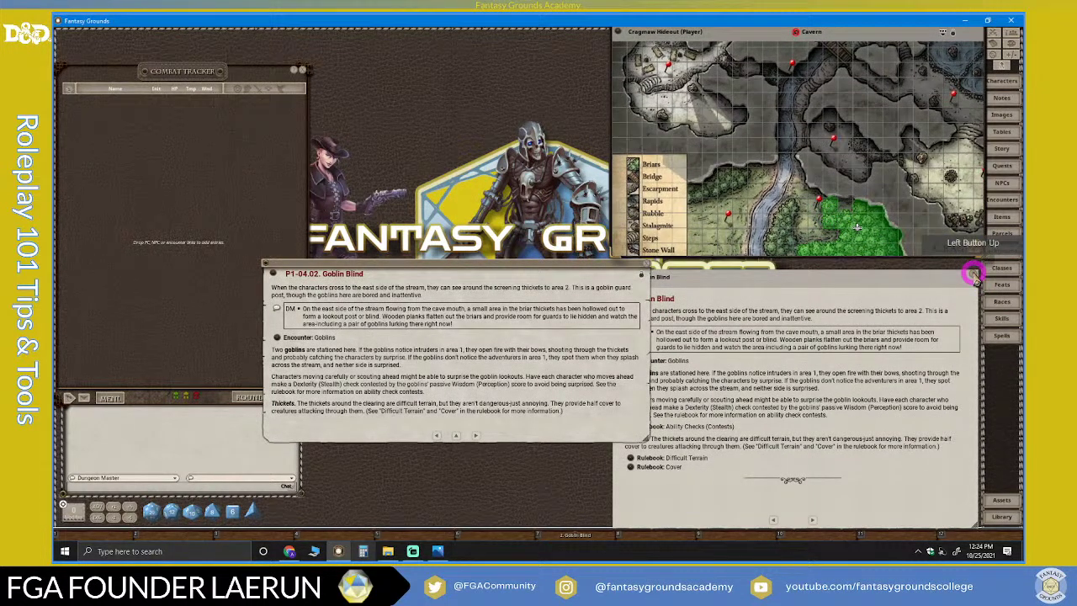
pyautogui.click(974, 274)
# Place the P1-04.02 Goblin Blind story directly beneath the map at matching width and extend it down to the hotkey bar
pyautogui.moveTo(481, 275); pyautogui.dragTo(821, 327)
pyautogui.moveTo(741, 42); pyautogui.dragTo(720, 55)
pyautogui.moveTo(962, 269); pyautogui.dragTo(978, 289)
pyautogui.moveTo(772, 320); pyautogui.dragTo(769, 281)
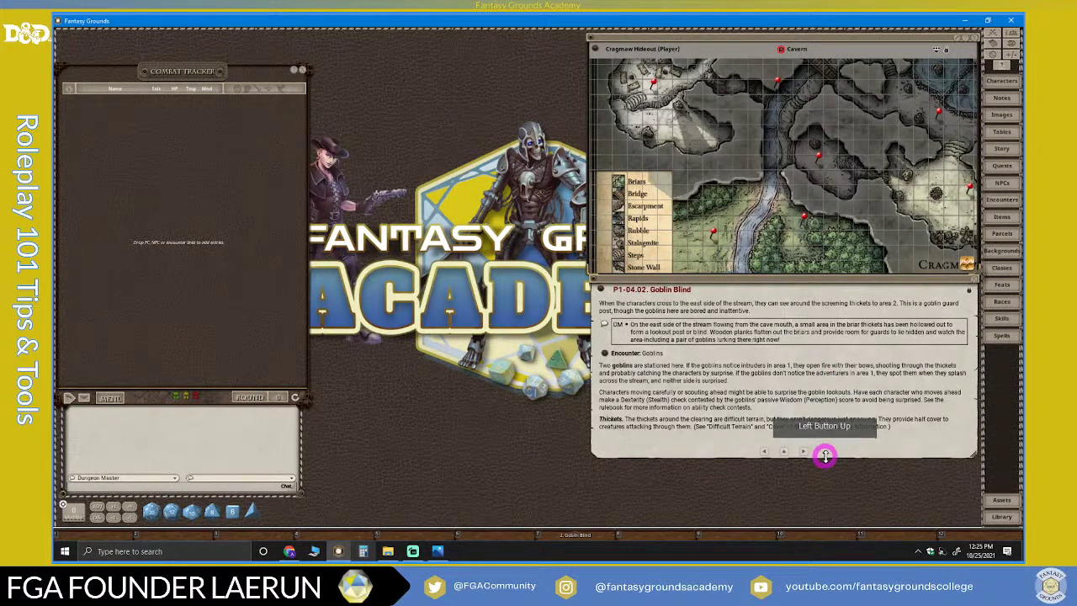
pyautogui.moveTo(828, 458); pyautogui.dragTo(834, 520)
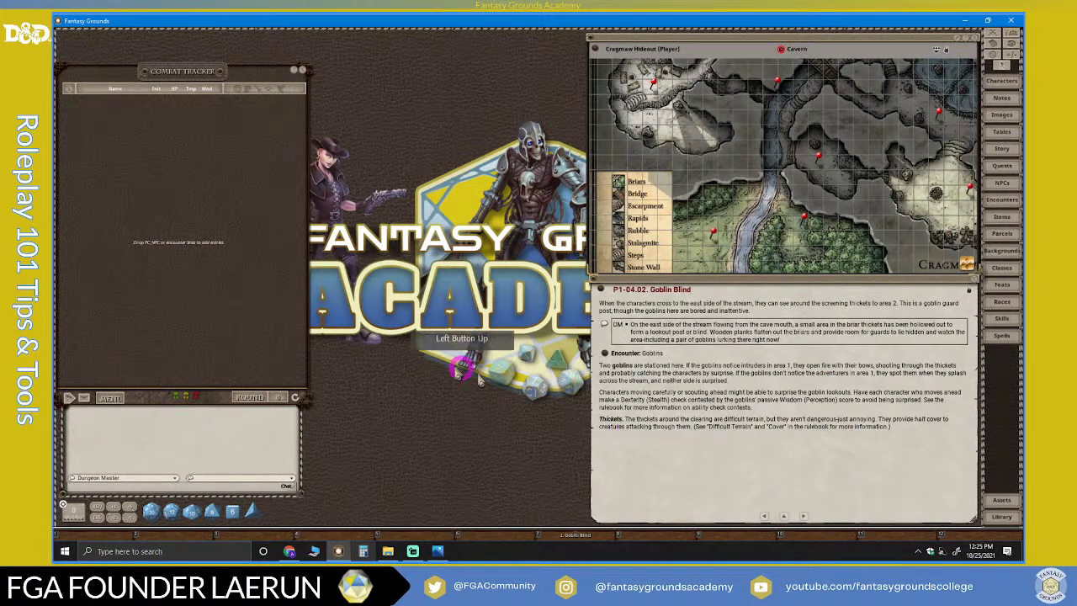
# Try the story's forward and backward page navigation, returning to P1-04.02 Goblin Blind
pyautogui.click(648, 313)
pyautogui.click(795, 516)
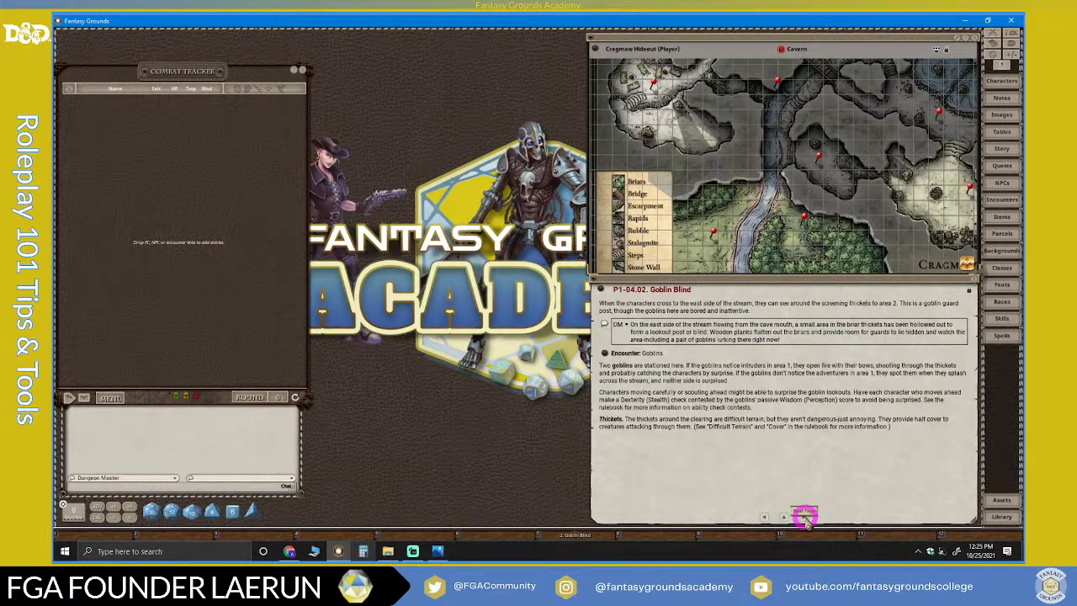
pyautogui.click(804, 517)
pyautogui.click(764, 517)
pyautogui.click(749, 383)
pyautogui.click(805, 207)
# Reposition and resize the Cragmaw Hideout (Player) map window to fit above the Goblin Blind story at the same width
pyautogui.scroll(-5, 717, 200)
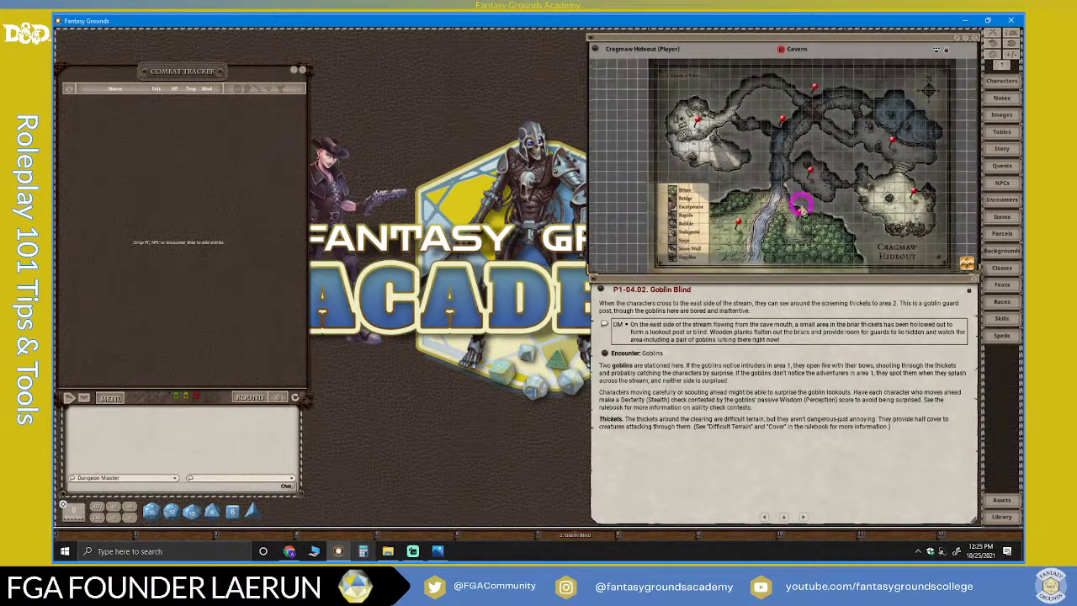
pyautogui.scroll(-2, 803, 207)
pyautogui.moveTo(976, 271); pyautogui.dragTo(1020, 271)
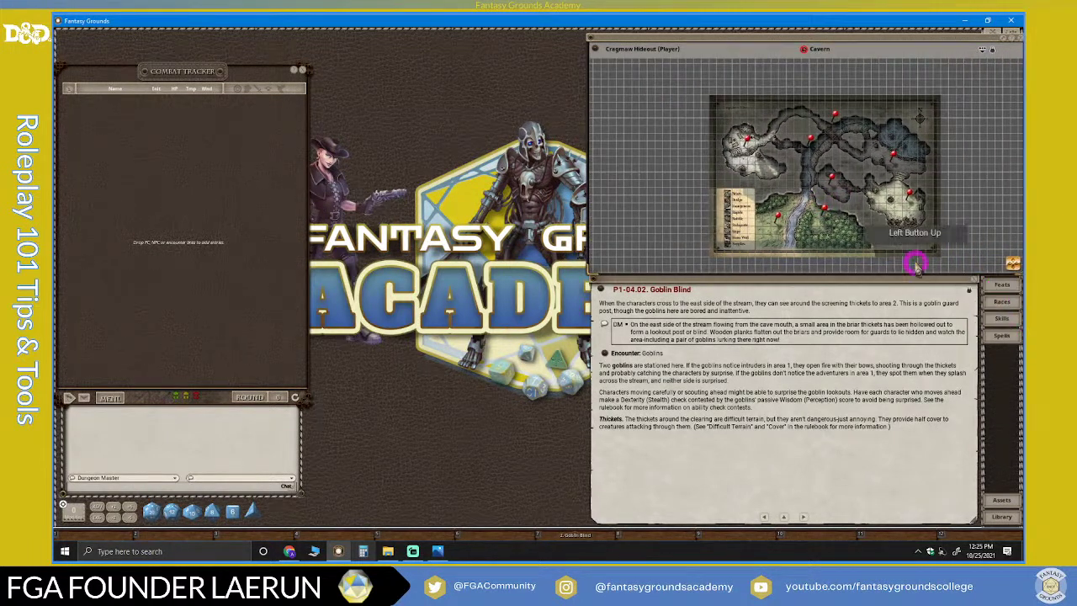
pyautogui.moveTo(960, 238); pyautogui.dragTo(913, 240)
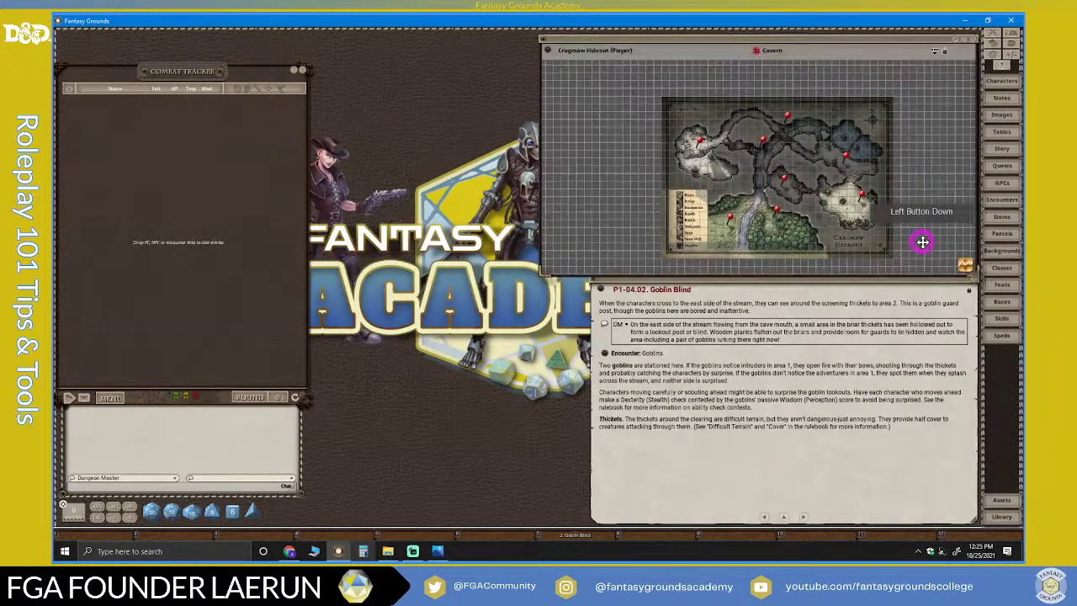
pyautogui.moveTo(978, 271); pyautogui.dragTo(908, 246)
pyautogui.moveTo(662, 36); pyautogui.dragTo(710, 33)
pyautogui.moveTo(958, 242); pyautogui.dragTo(981, 270)
# Apply Zoom To Fill to the Cragmaw Hideout (Player) map, then zoom out slightly to show more of the cave
pyautogui.scroll(4, 775, 176)
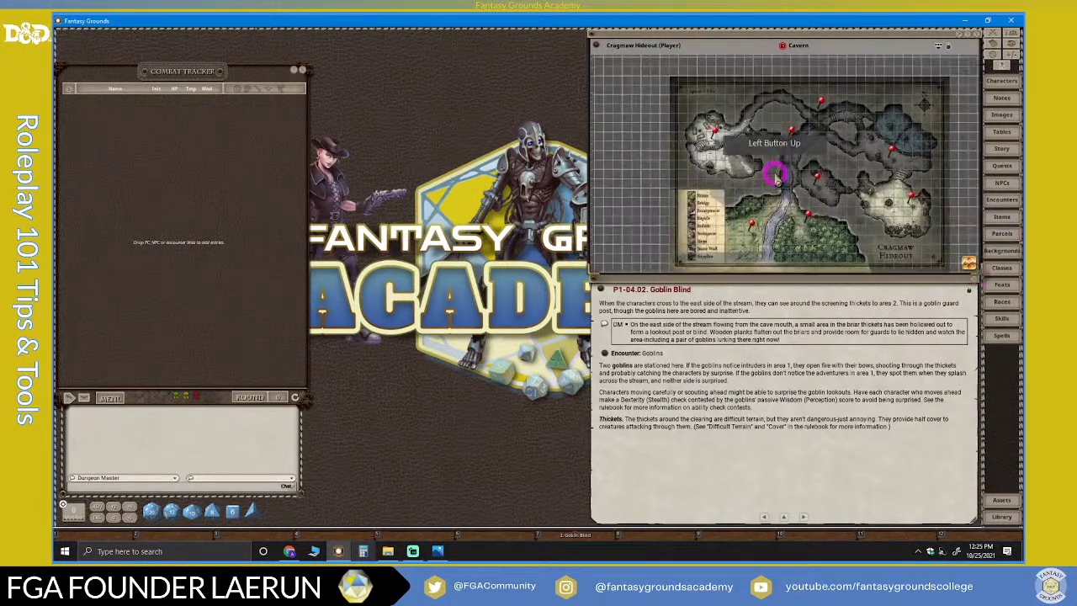
pyautogui.scroll(-4, 776, 177)
pyautogui.scroll(1, 776, 176)
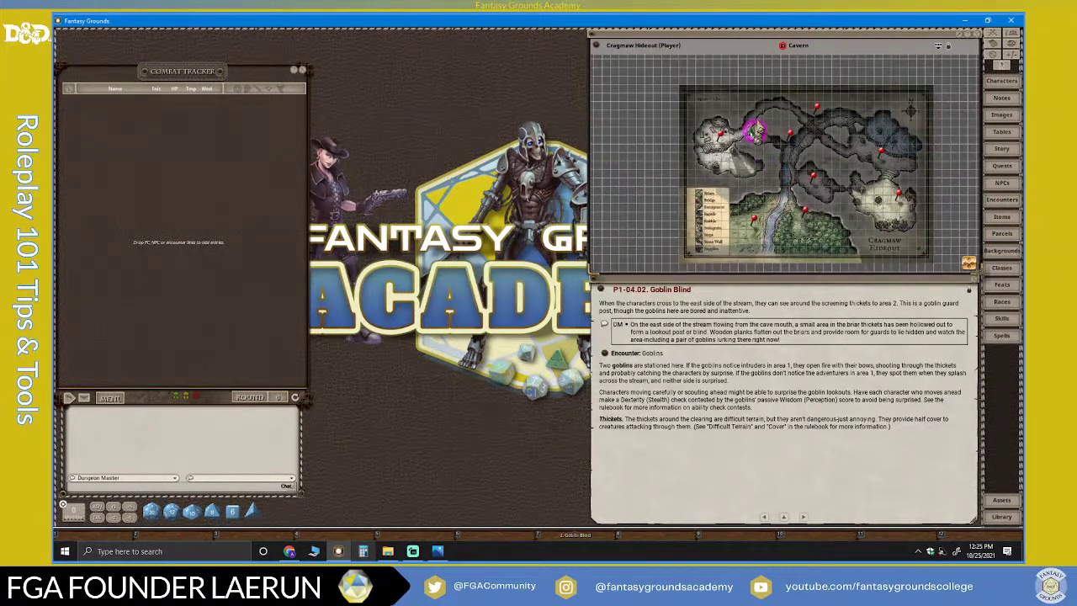
pyautogui.rightClick(763, 117)
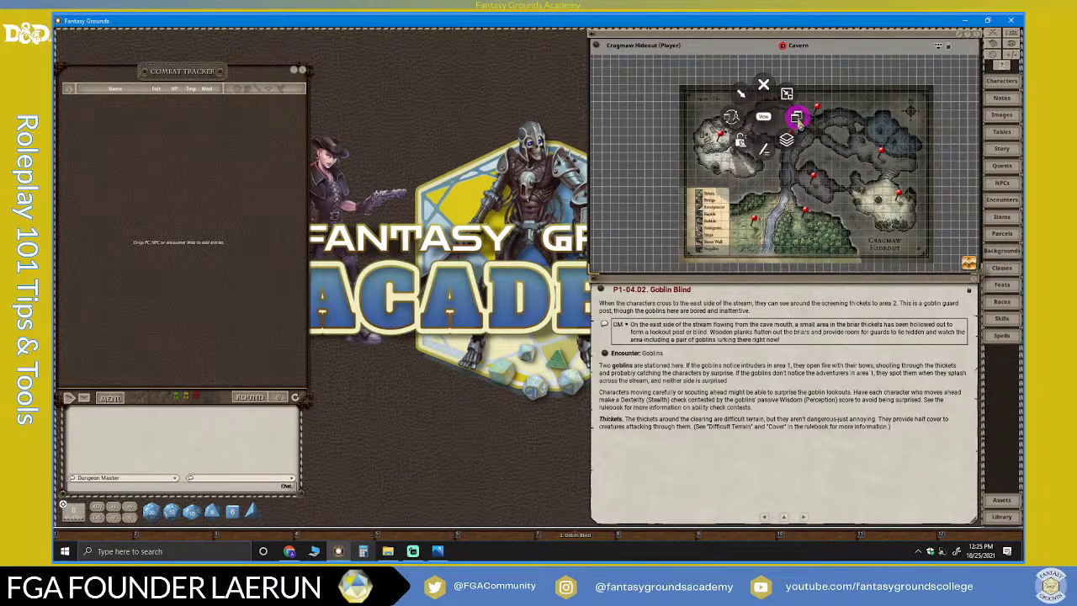
pyautogui.click(798, 119)
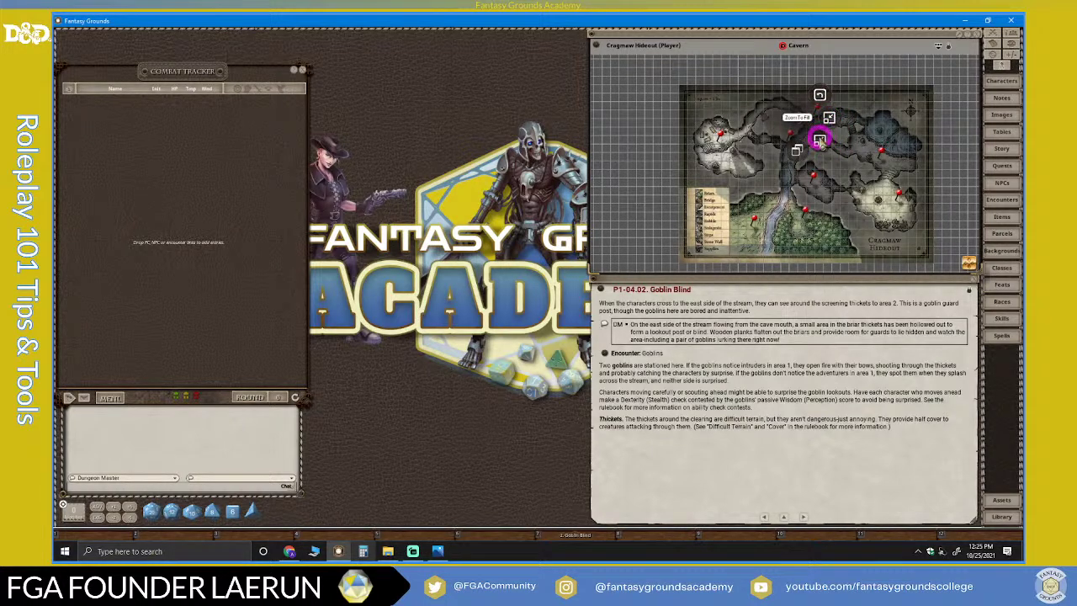
pyautogui.click(819, 139)
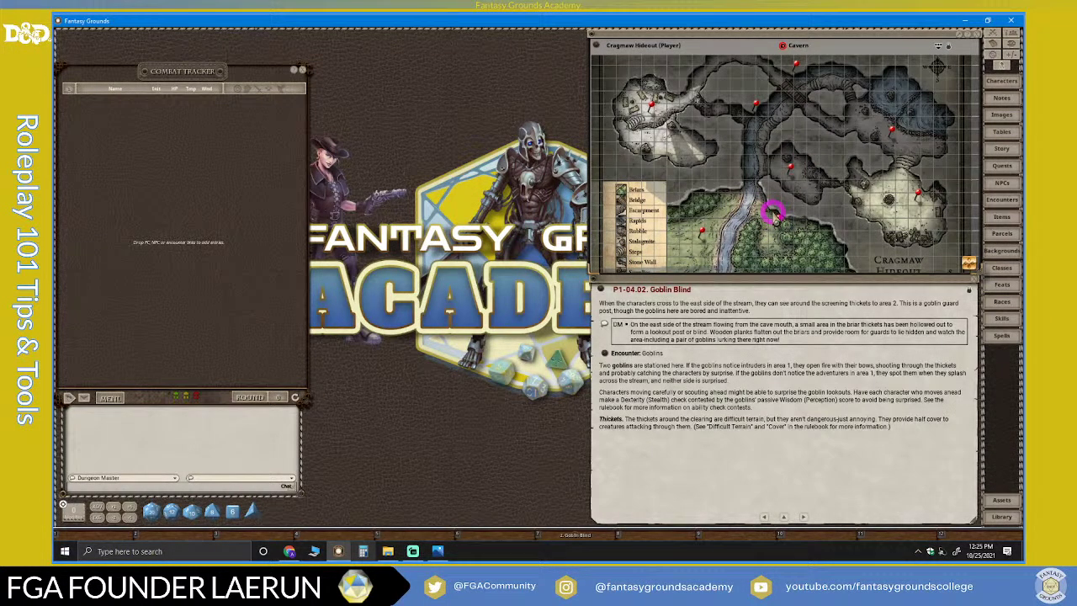
pyautogui.scroll(-1, 776, 217)
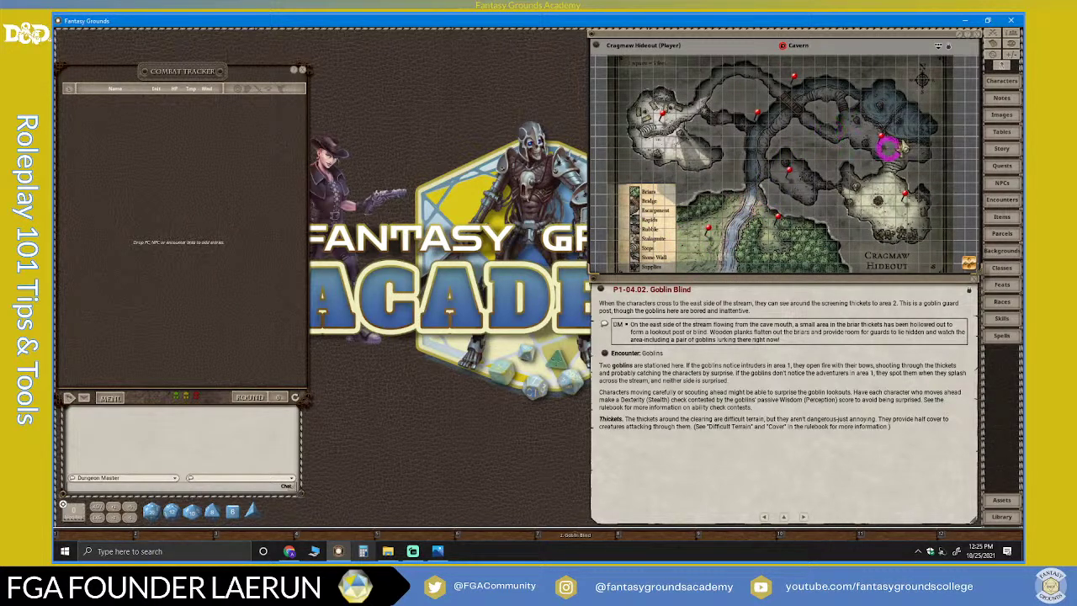
pyautogui.moveTo(911, 40); pyautogui.dragTo(912, 39)
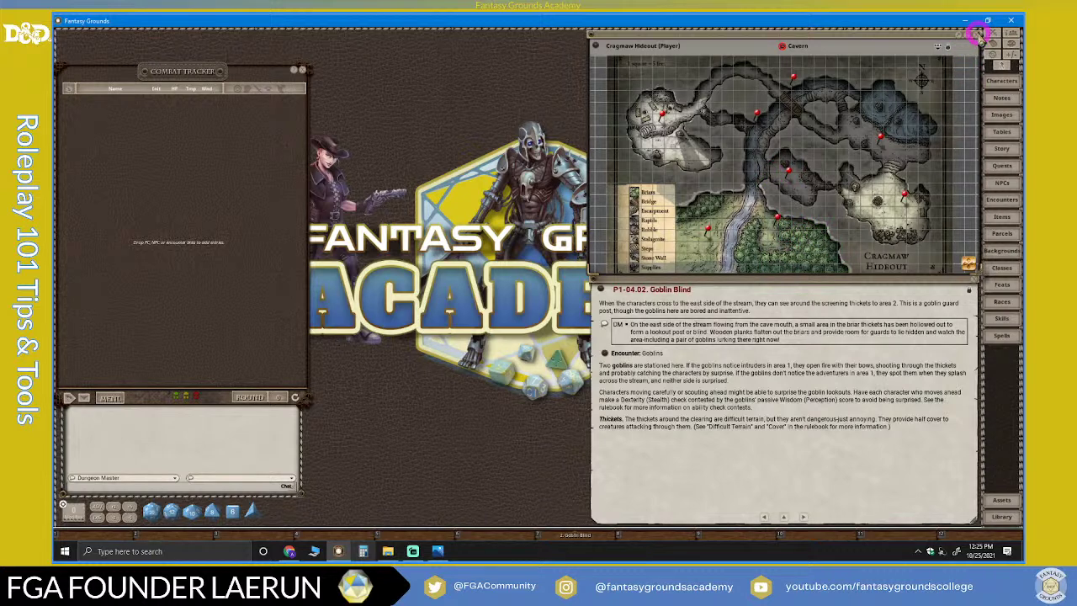
# Add the Cavern map and the P1-04.02 Goblin Blind story as shortcuts in empty hotkey bar slots
pyautogui.moveTo(596, 43); pyautogui.dragTo(658, 533)
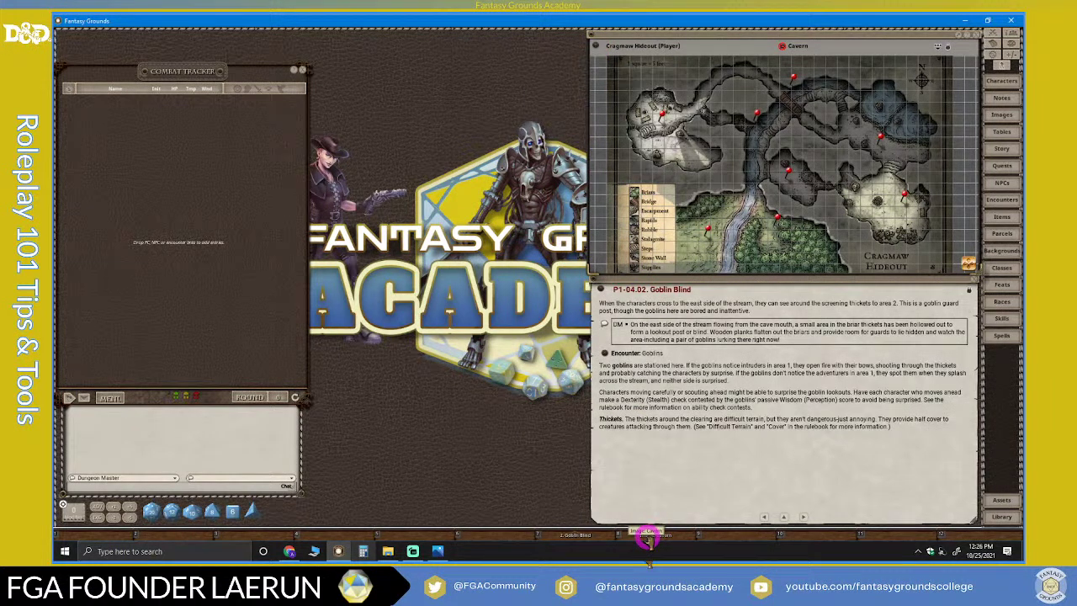
pyautogui.moveTo(600, 291); pyautogui.dragTo(734, 535)
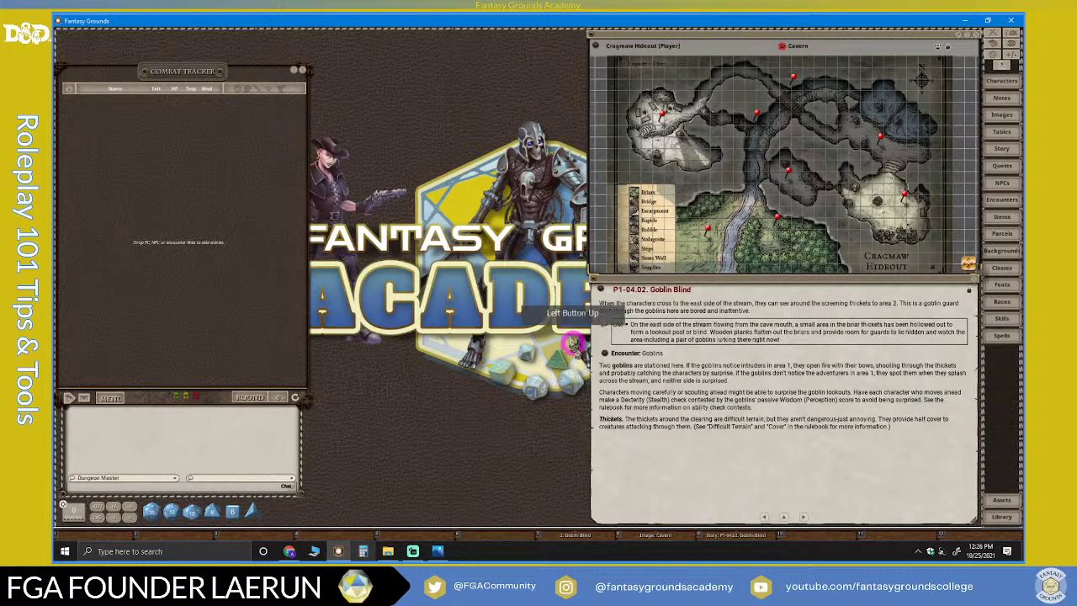
# Close the Cragmaw Hideout map, the Goblin Blind story and the Combat Tracker
pyautogui.click(973, 37)
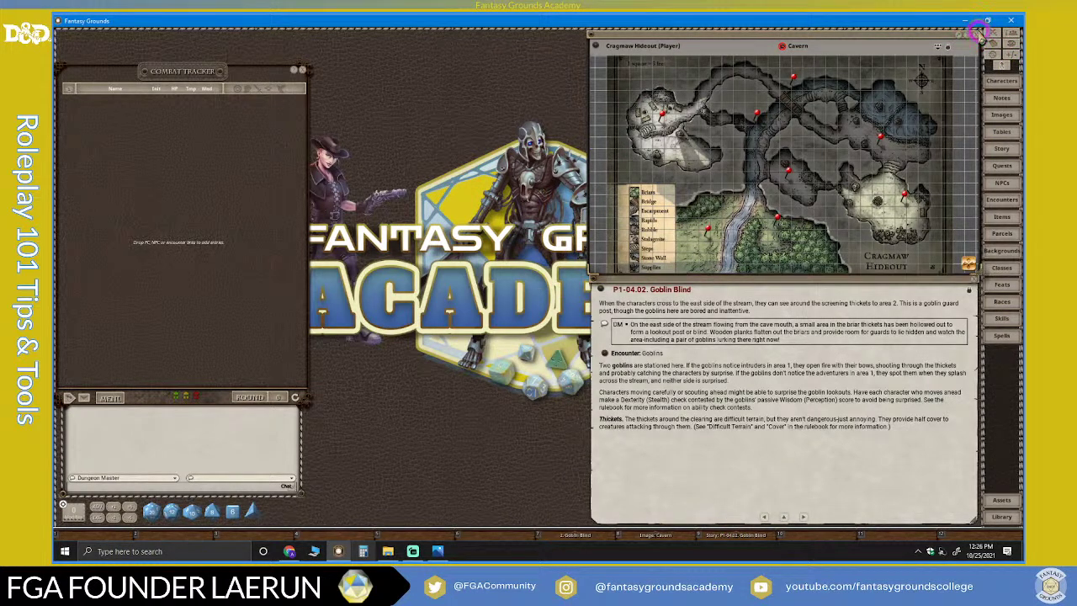
pyautogui.click(969, 289)
pyautogui.click(538, 127)
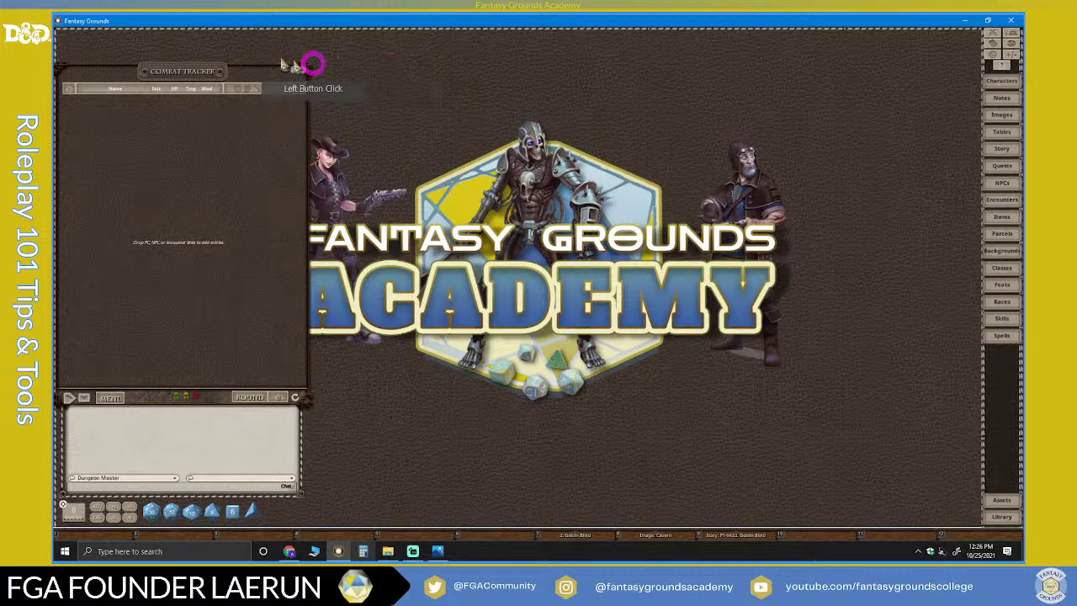
pyautogui.click(302, 72)
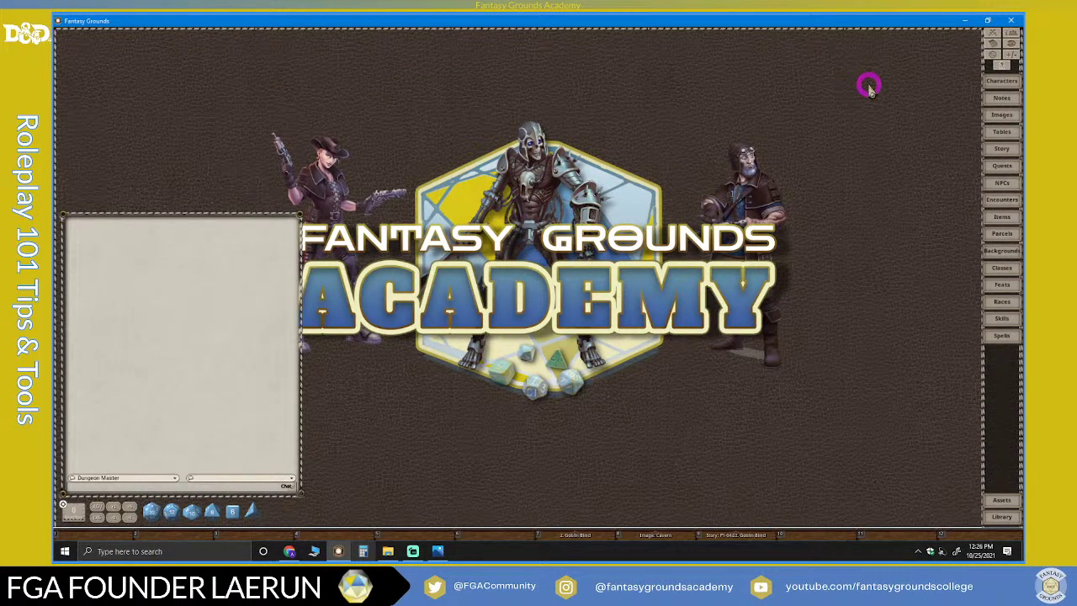
# Reopen the Combat Tracker, and restore the Cavern map and P1-04.02 Goblin Blind story from their hotkey bar shortcuts
pyautogui.click(993, 32)
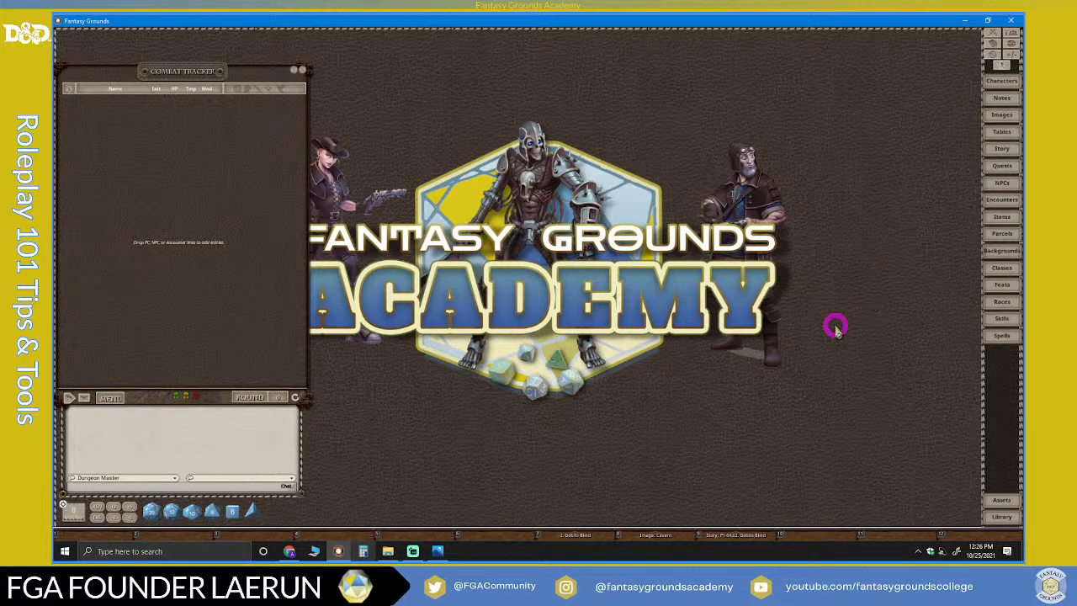
pyautogui.click(580, 536)
pyautogui.click(644, 537)
pyautogui.click(737, 535)
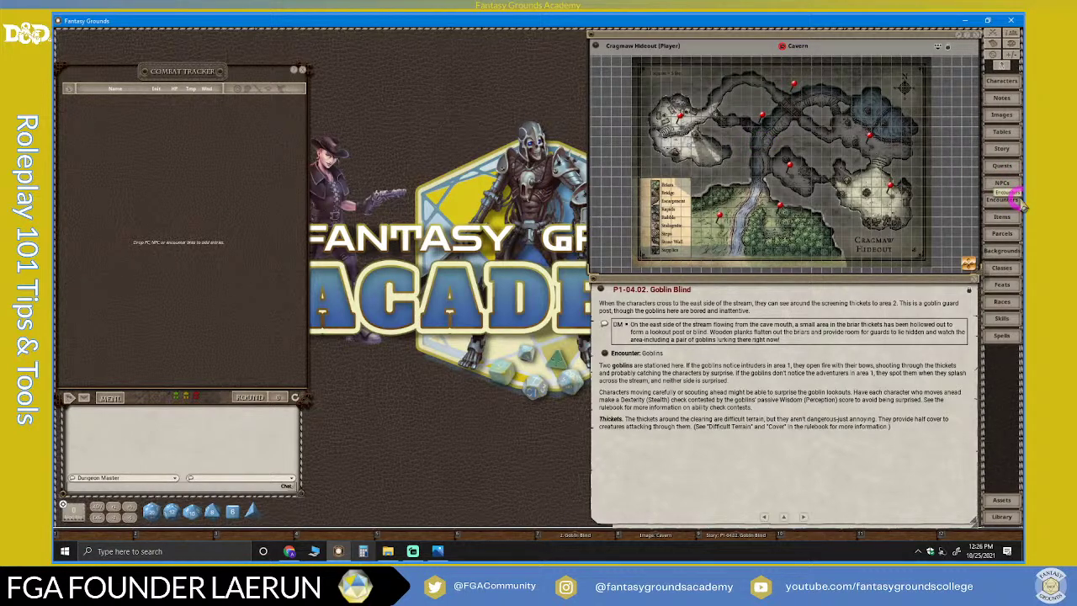
# Open the Goblins encounter linked in the P1-04.02 Goblin Blind story
pyautogui.click(777, 209)
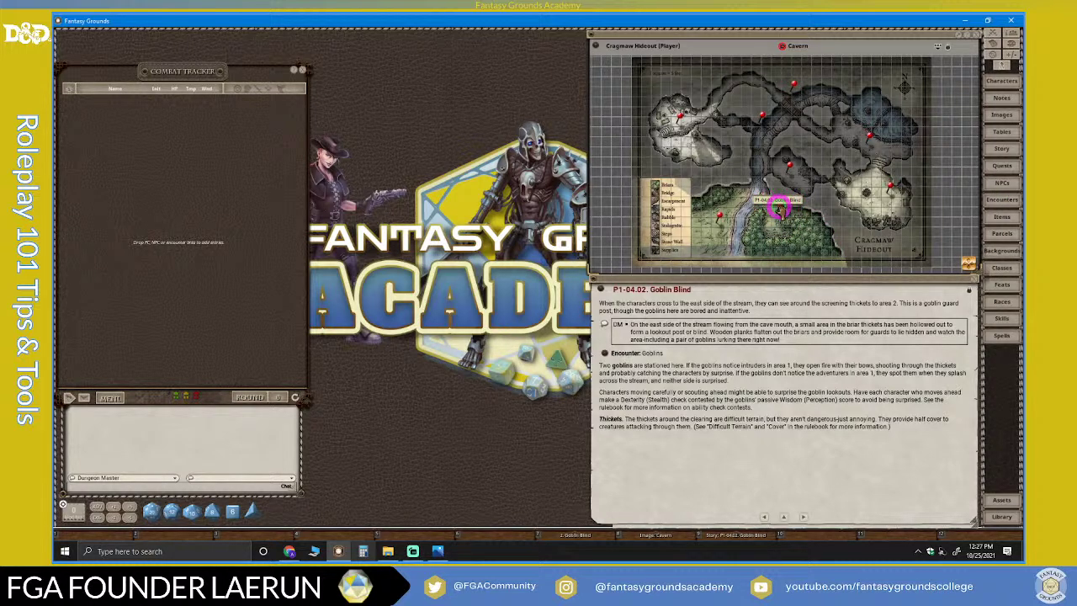
pyautogui.click(782, 207)
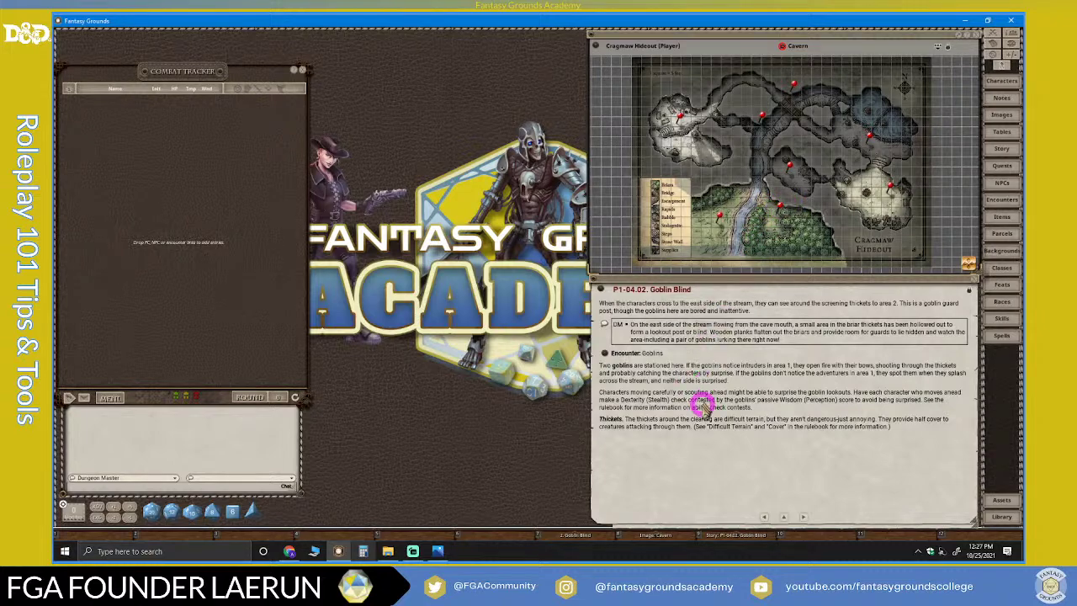
pyautogui.click(607, 355)
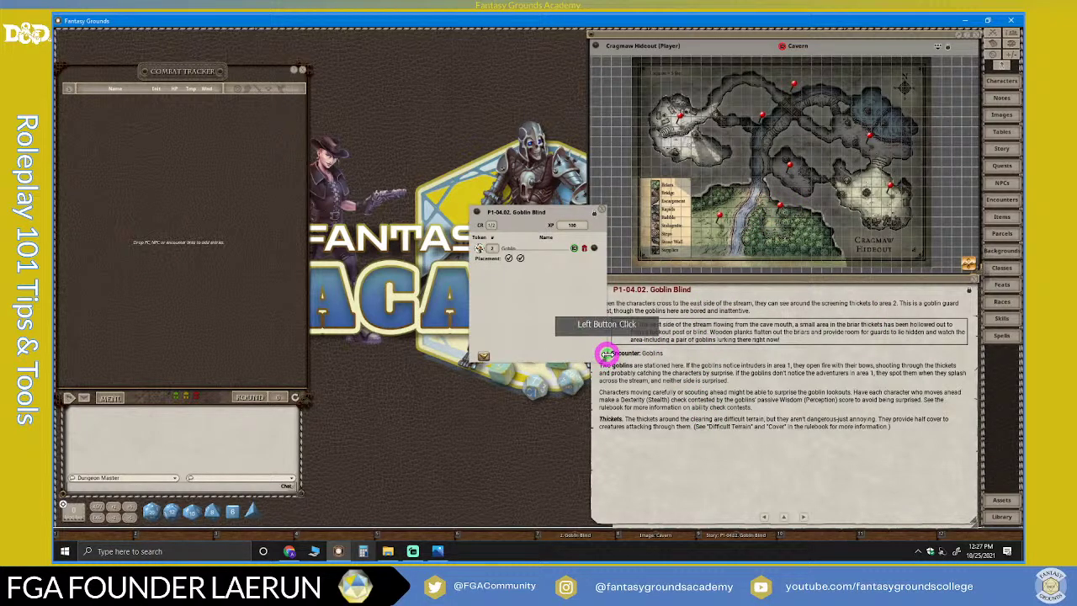
# Move the Goblin Blind encounter window over the map, add the encounter to the Combat Tracker and close the window
pyautogui.moveTo(543, 212); pyautogui.dragTo(788, 302)
pyautogui.moveTo(766, 352); pyautogui.dragTo(773, 212)
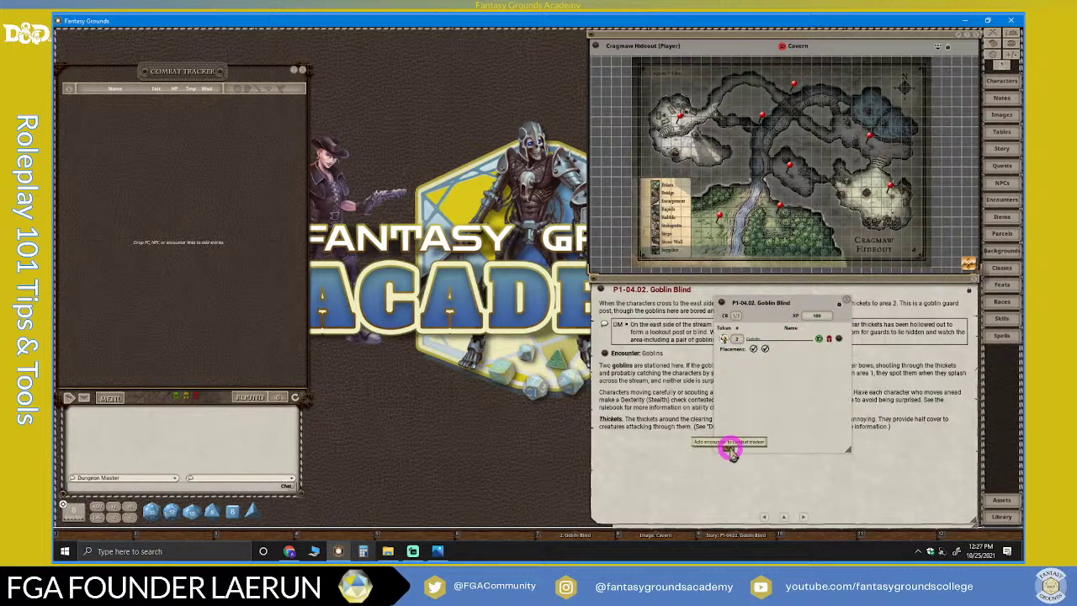
pyautogui.moveTo(644, 98); pyautogui.dragTo(649, 123)
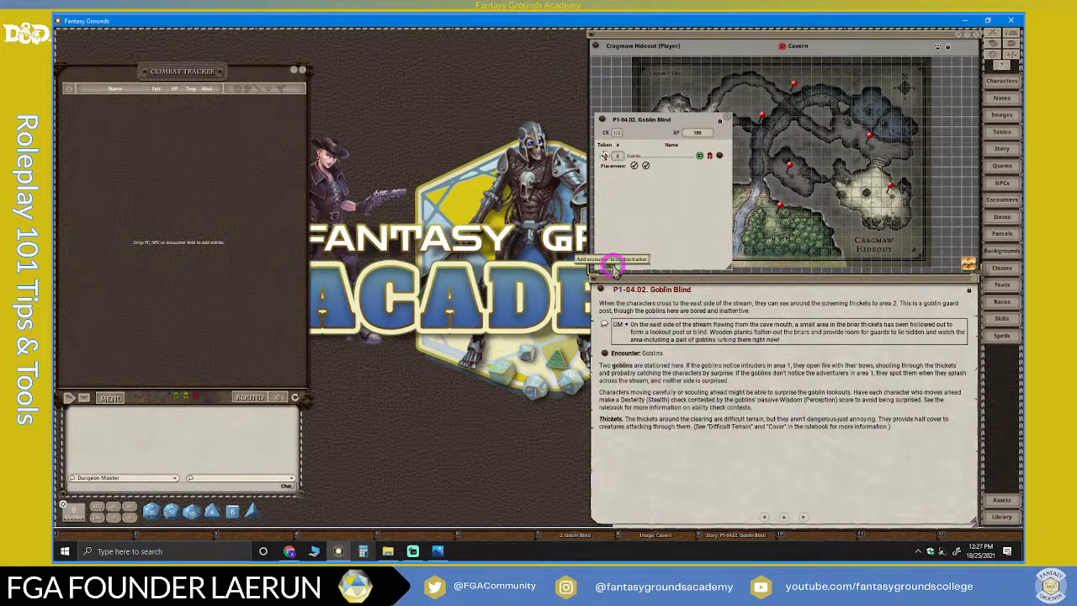
pyautogui.click(612, 266)
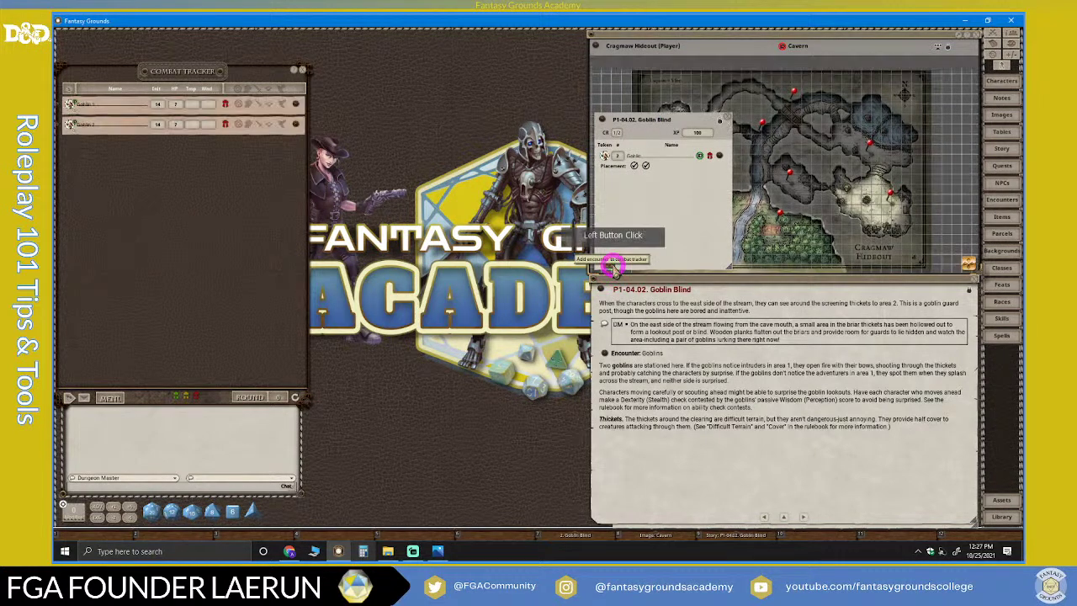
pyautogui.click(728, 115)
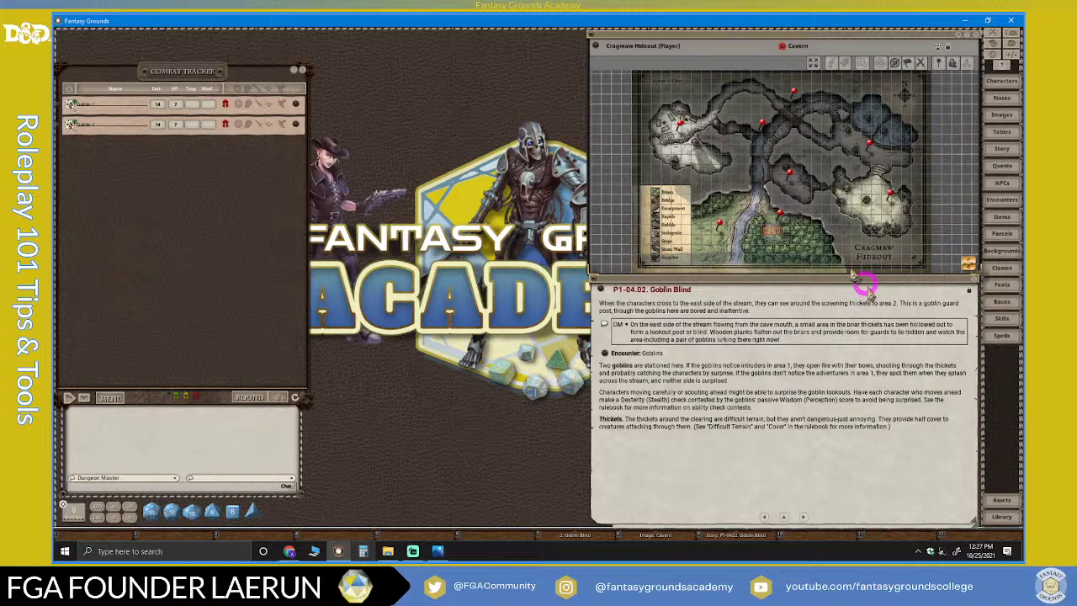
# Examine the two goblin tokens placed in the thicket on the Cragmaw Hideout map
pyautogui.scroll(2, 802, 243)
pyautogui.scroll(3, 801, 242)
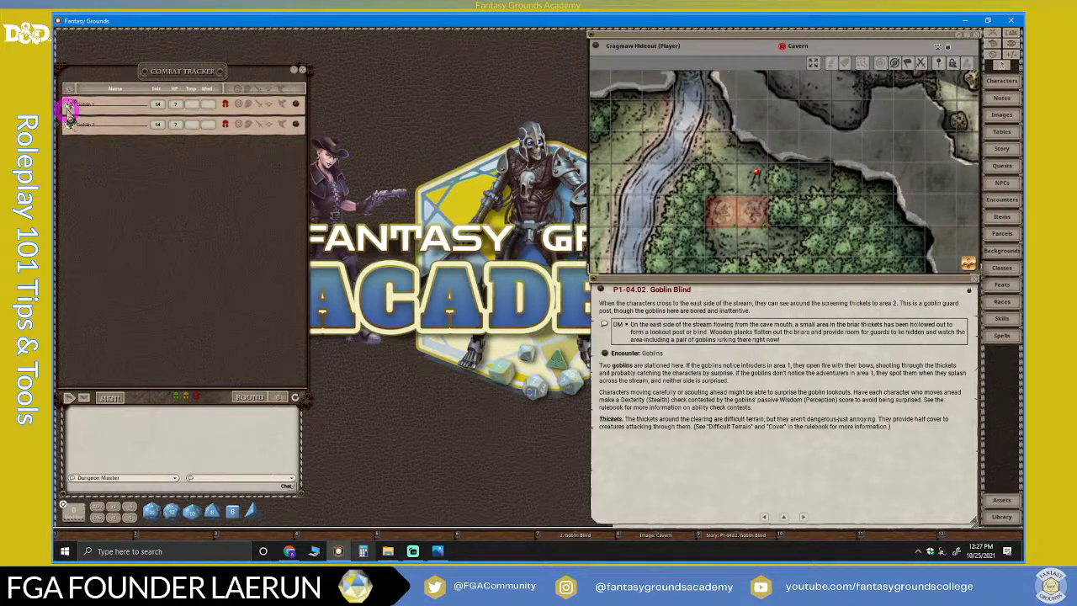
pyautogui.scroll(-4, 721, 216)
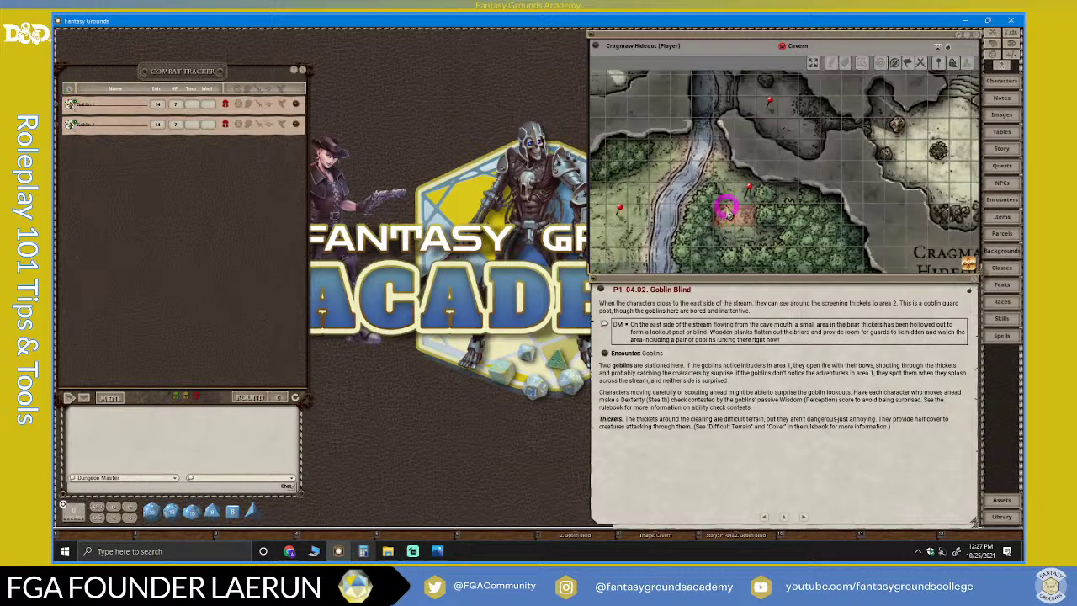
# Open the Character Selection window, move it beside the Combat Tracker, and open the list of characters available for import
pyautogui.click(998, 79)
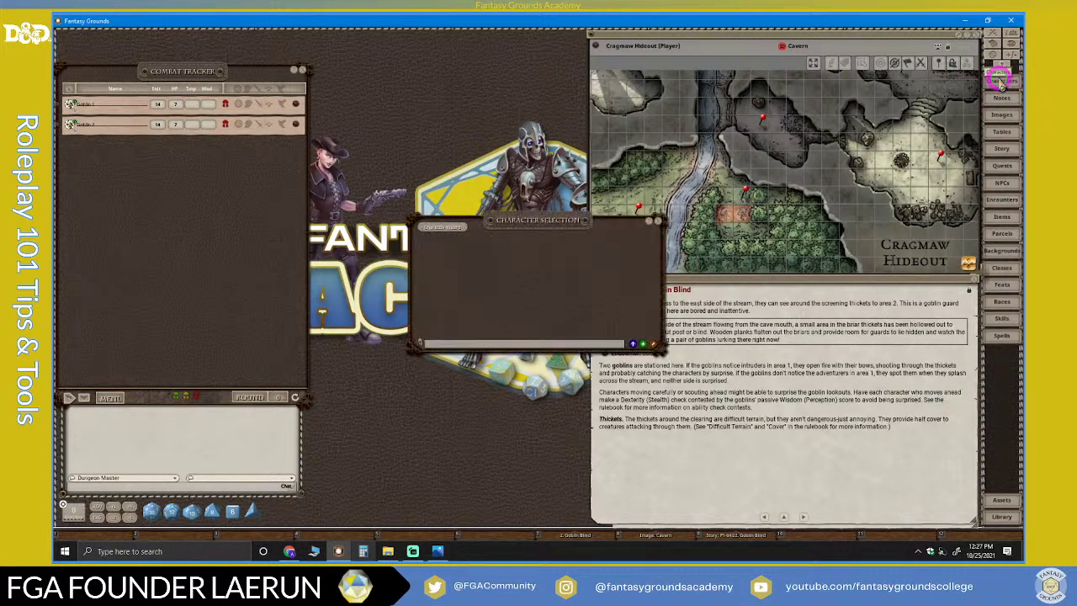
pyautogui.moveTo(507, 219); pyautogui.dragTo(415, 74)
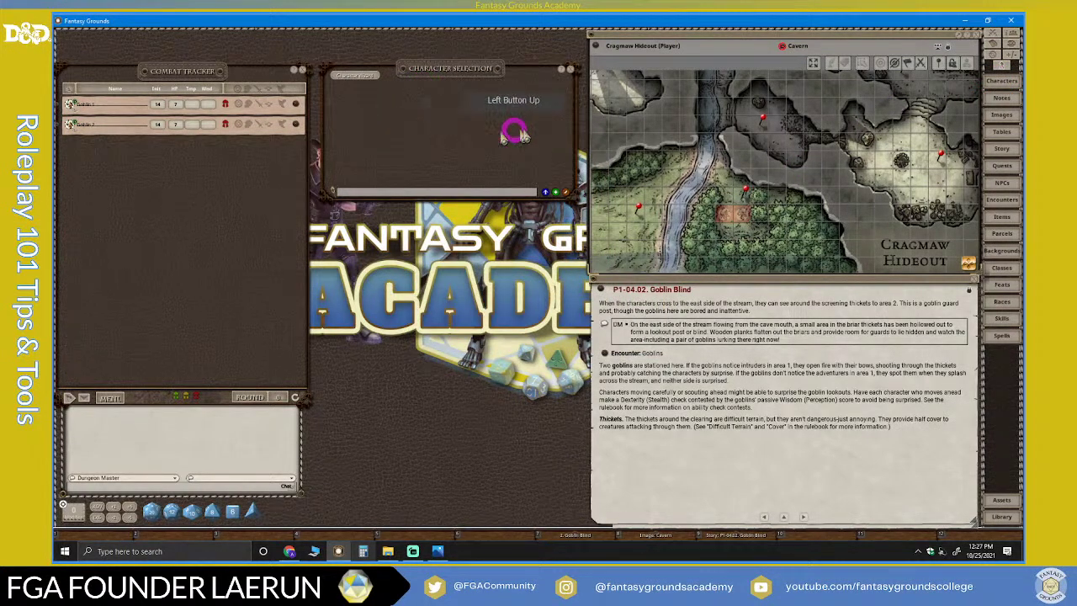
pyautogui.click(545, 192)
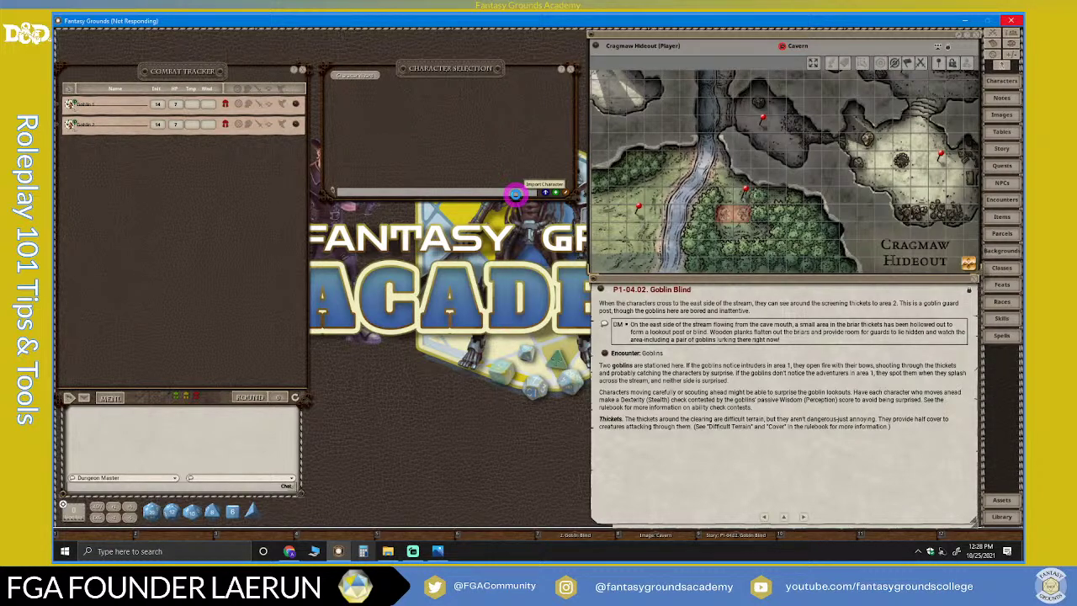
pyautogui.click(515, 196)
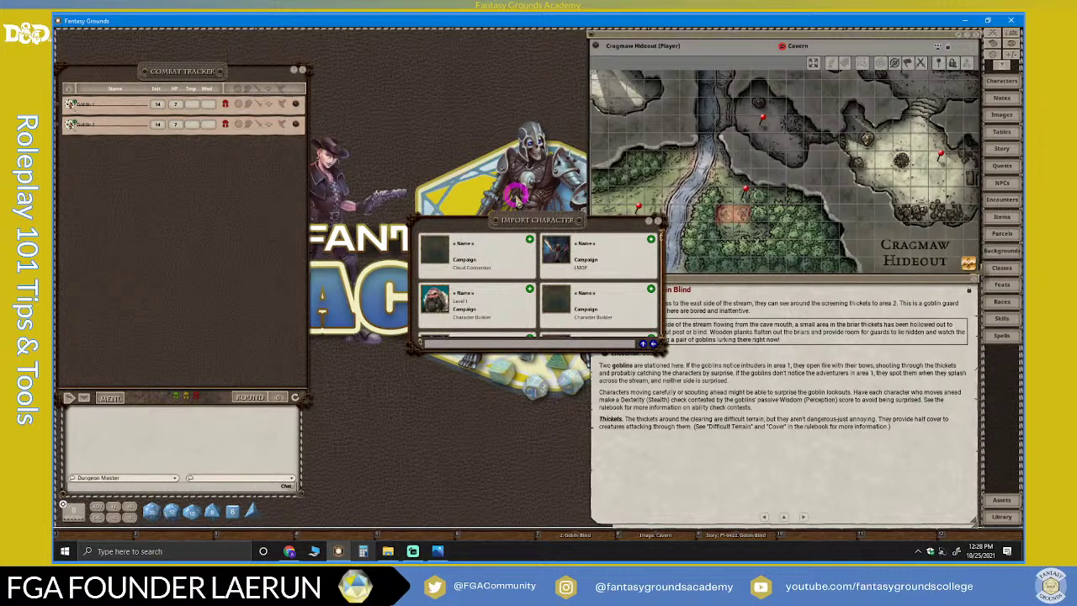
# Import the level 3 pregenerated character from the Character Creation 101 campaign, and place the Character Selection window beside the Combat Tracker
pyautogui.moveTo(535, 214); pyautogui.dragTo(450, 59)
pyautogui.moveTo(428, 120); pyautogui.dragTo(476, 176)
pyautogui.scroll(-2, 500, 164)
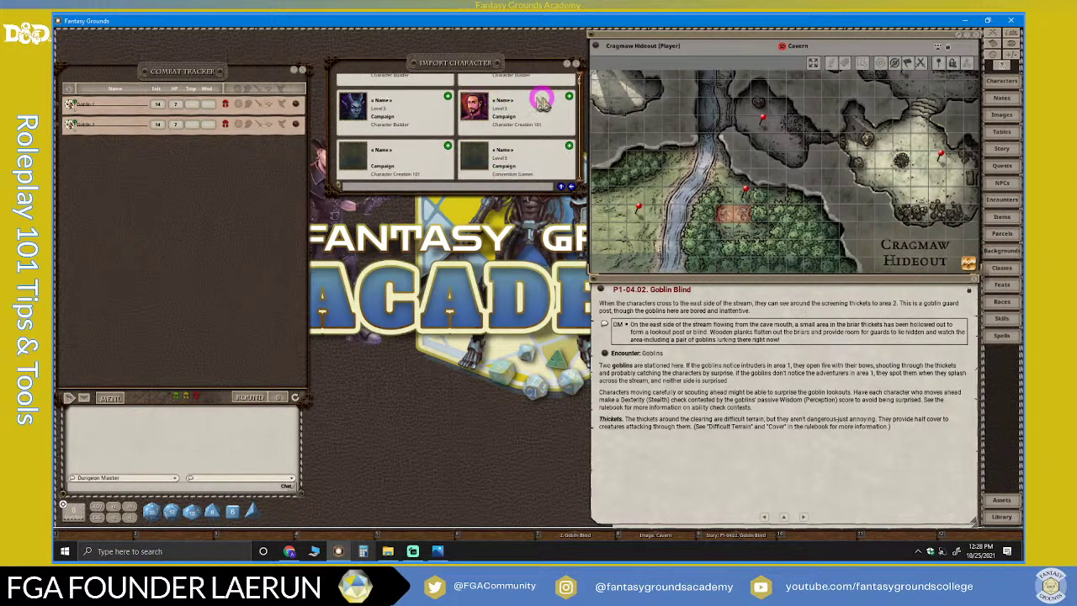
pyautogui.click(570, 102)
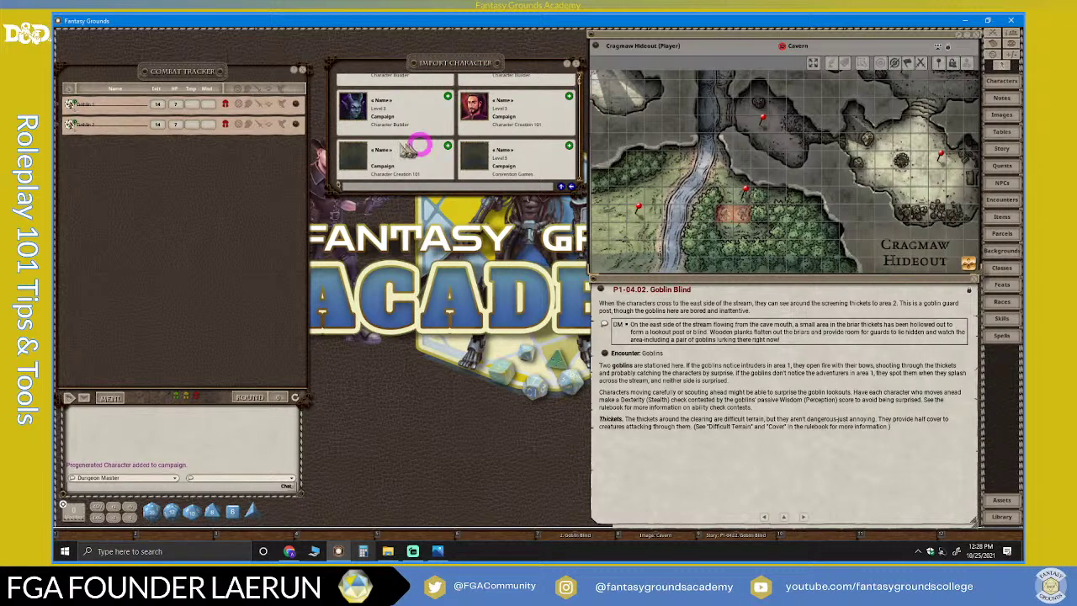
pyautogui.click(570, 189)
pyautogui.moveTo(525, 217); pyautogui.dragTo(444, 79)
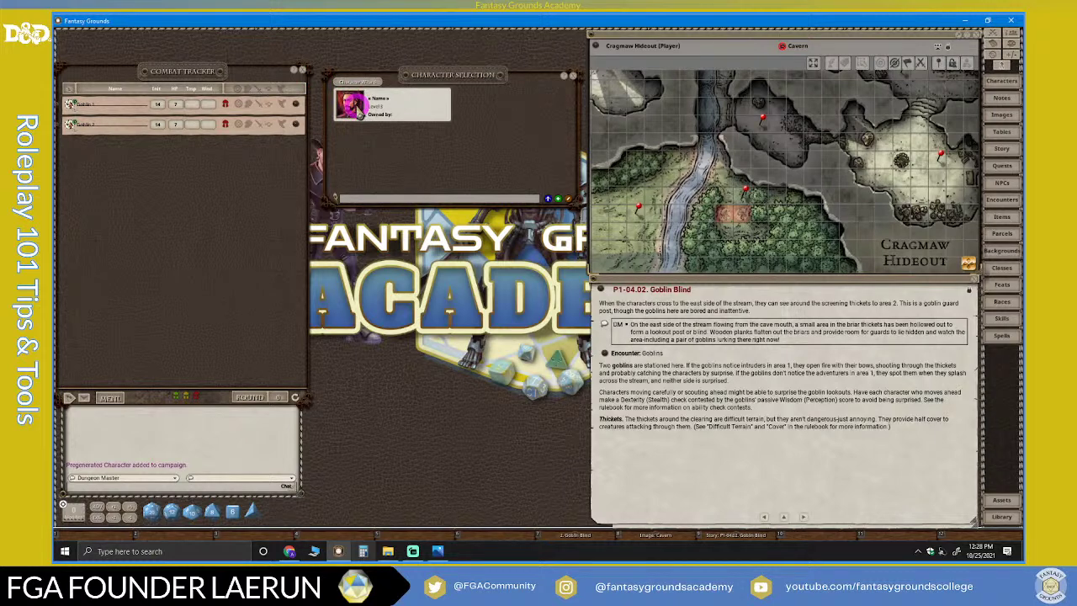
# Take ownership of the imported character as Dungeon Master, and clear its owner again
pyautogui.rightClick(357, 110)
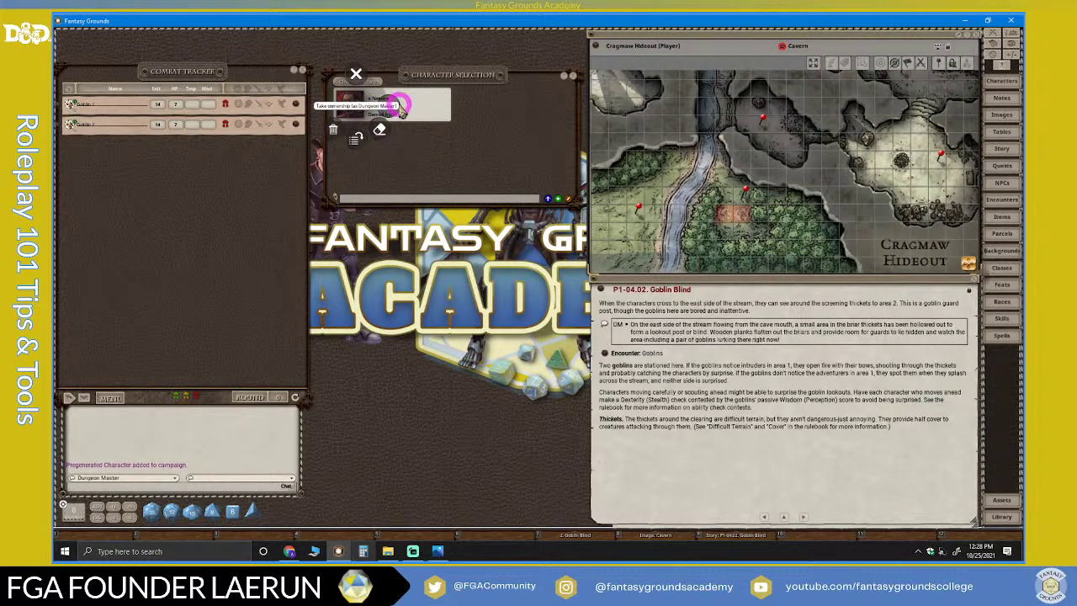
pyautogui.click(395, 108)
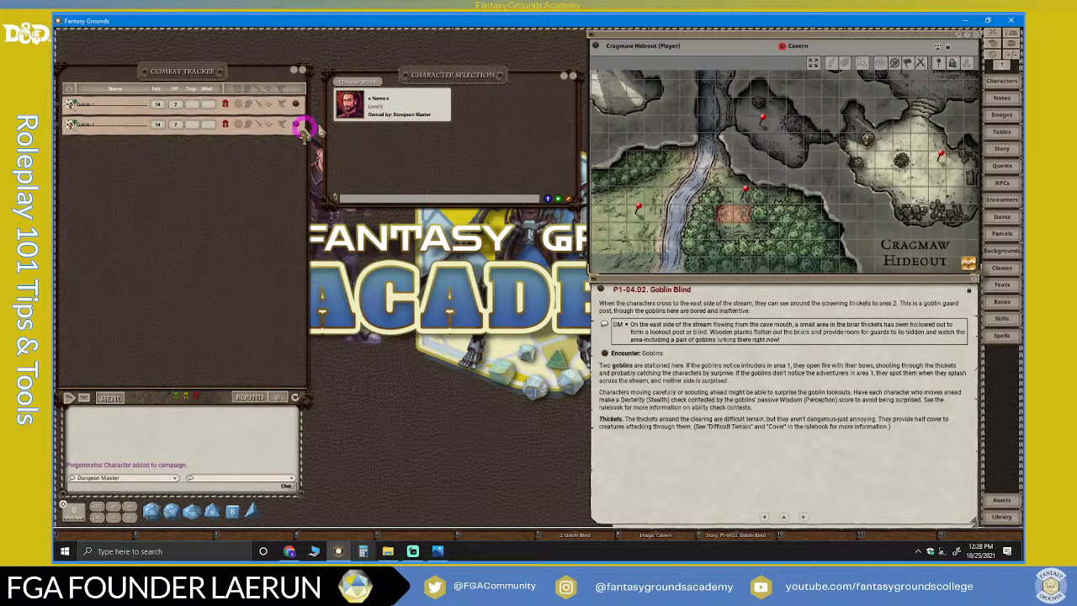
pyautogui.rightClick(358, 120)
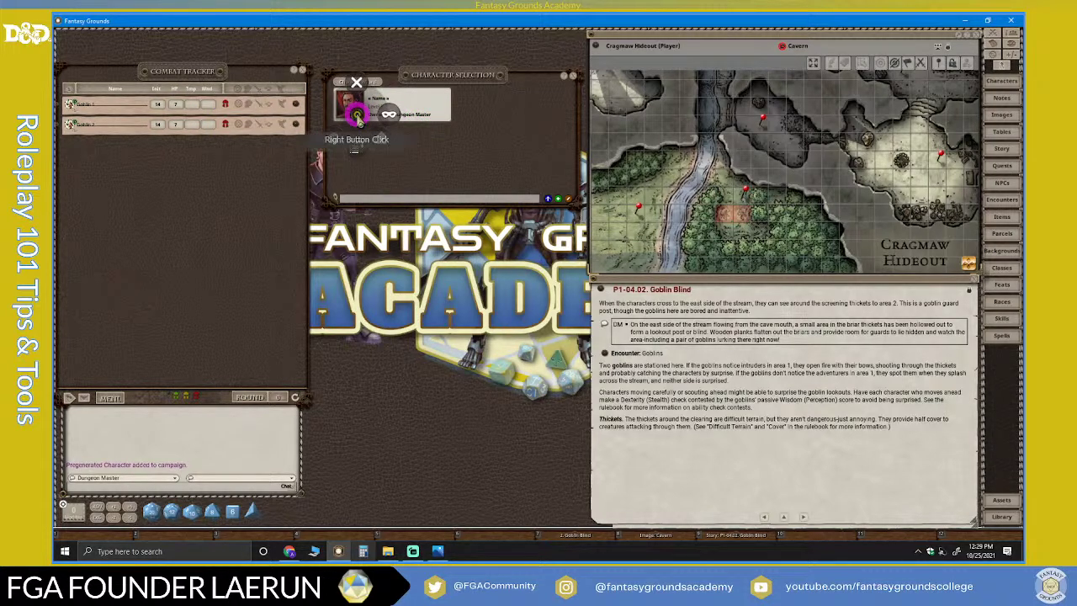
pyautogui.click(382, 139)
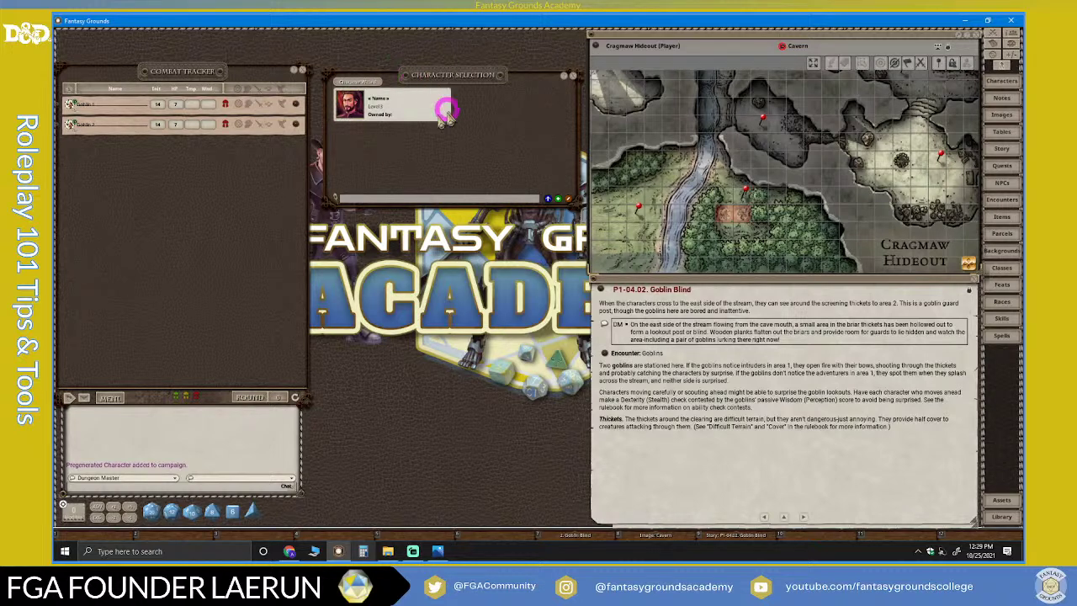
pyautogui.rightClick(354, 106)
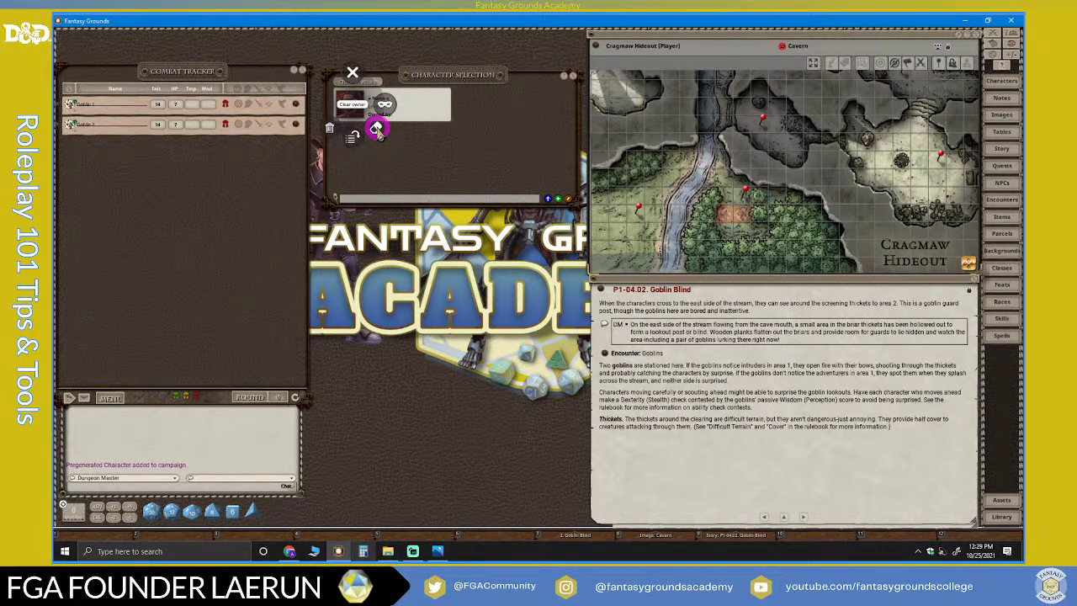
pyautogui.click(414, 139)
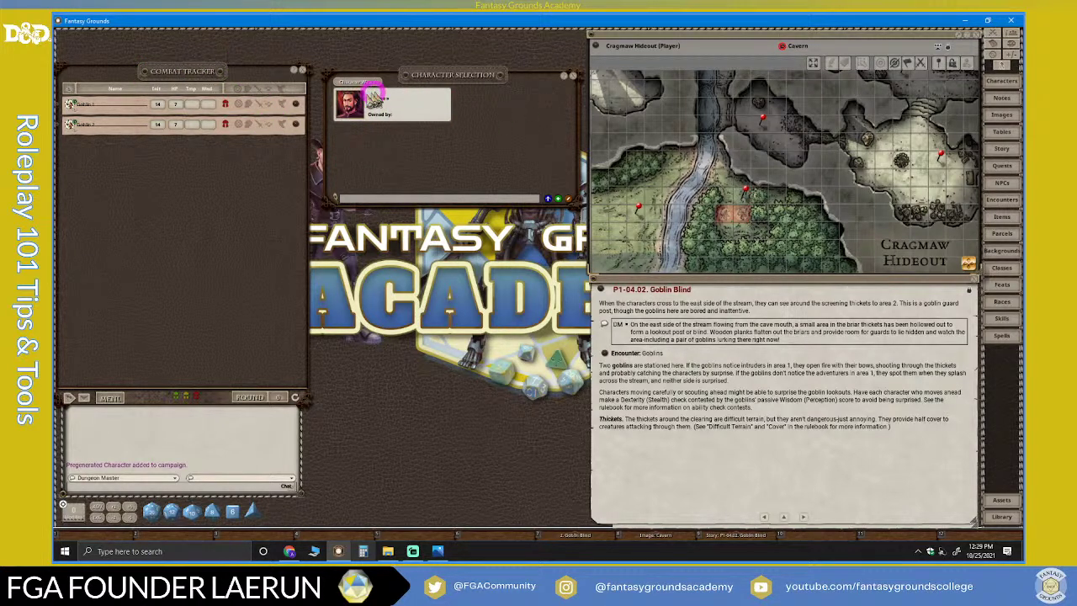
# Add the imported character to the Combat Tracker and the Party Sheet, and close the Party Sheet and Character Selection windows
pyautogui.moveTo(351, 105); pyautogui.dragTo(132, 182)
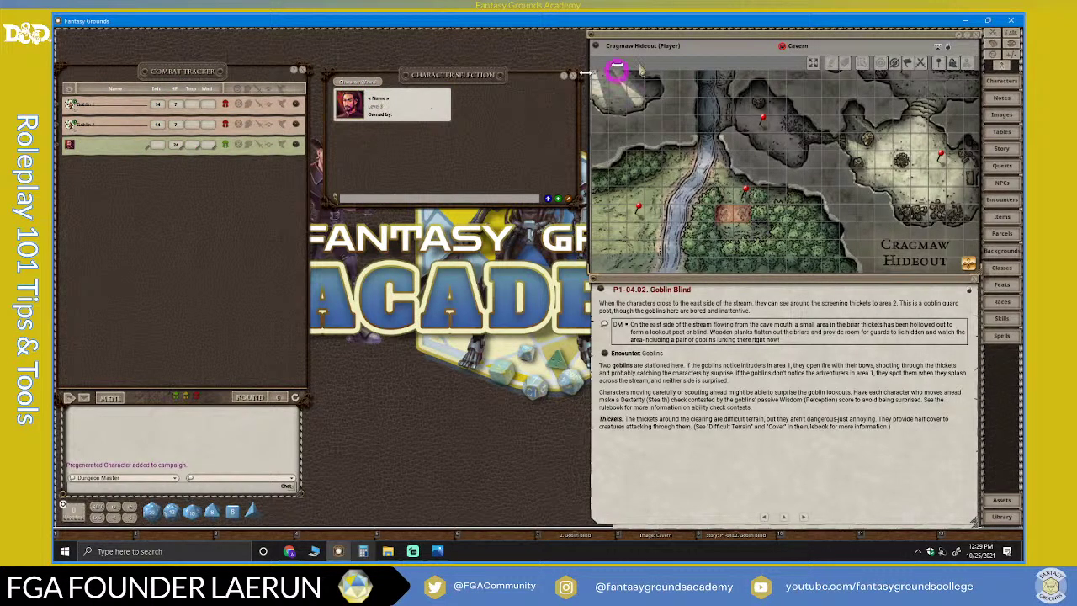
pyautogui.click(1012, 36)
pyautogui.moveTo(474, 205); pyautogui.dragTo(433, 206)
pyautogui.moveTo(298, 147); pyautogui.dragTo(355, 259)
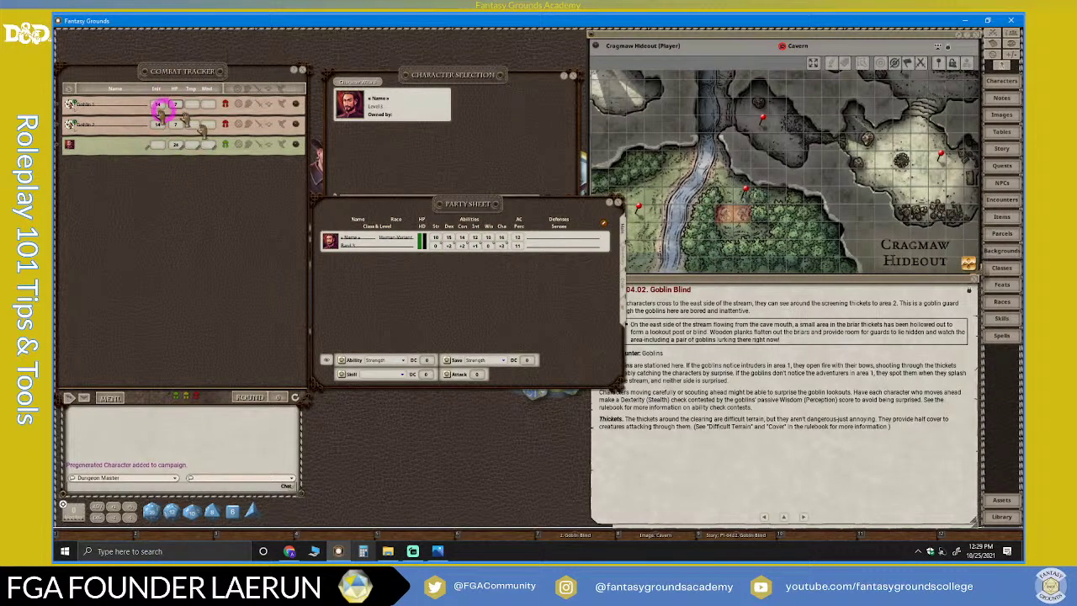
pyautogui.click(617, 203)
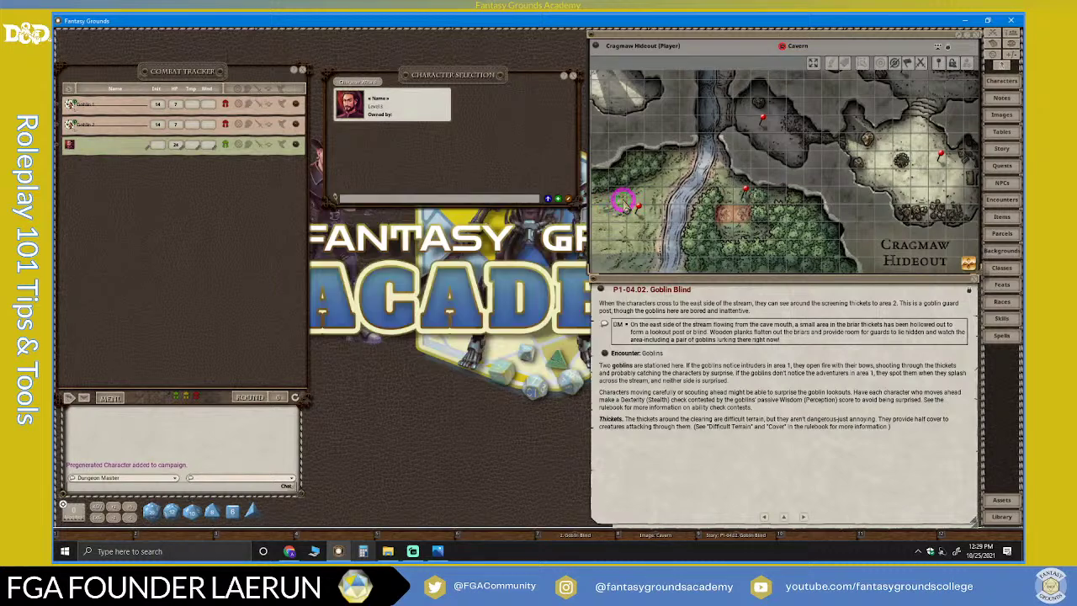
pyautogui.click(582, 83)
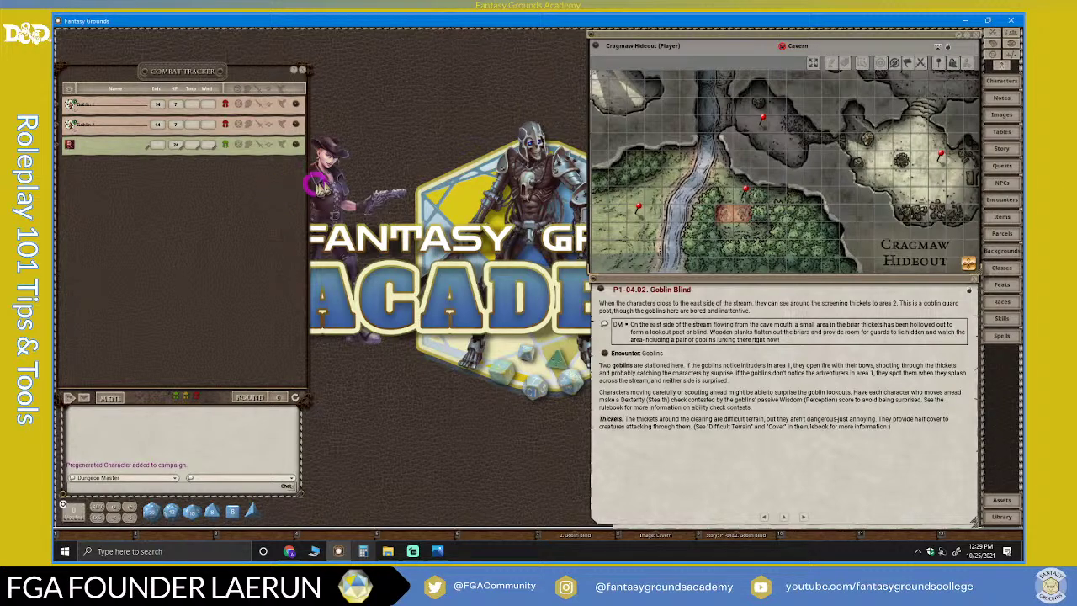
# Make Goblin 1 the active combatant, and open its sheet next to the Combat Tracker, stretched down to the hotkey bar
pyautogui.click(62, 103)
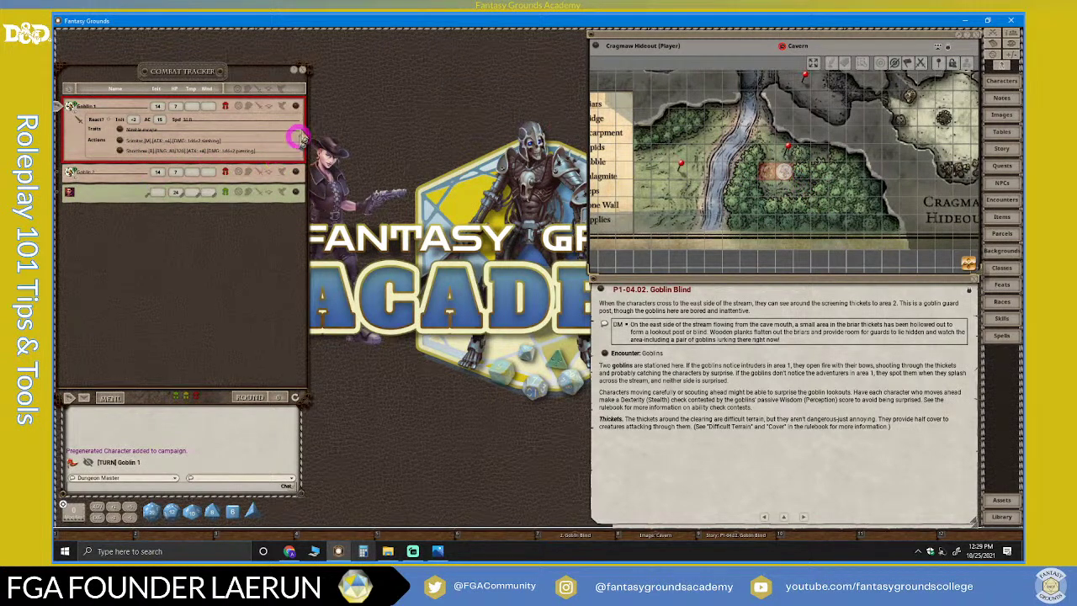
pyautogui.click(293, 108)
pyautogui.moveTo(532, 183); pyautogui.dragTo(396, 74)
pyautogui.moveTo(431, 283); pyautogui.dragTo(496, 497)
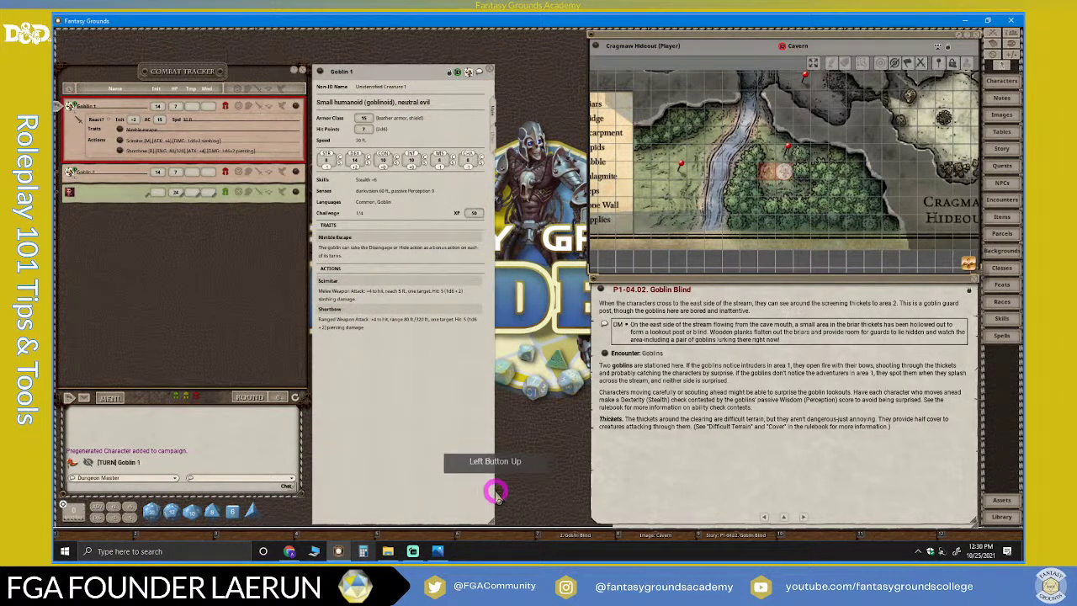
pyautogui.moveTo(427, 469); pyautogui.dragTo(426, 465)
# Open the Goblin 2 sheet from the Combat Tracker and place it over the Goblin 1 sheet at the same size
pyautogui.click(295, 171)
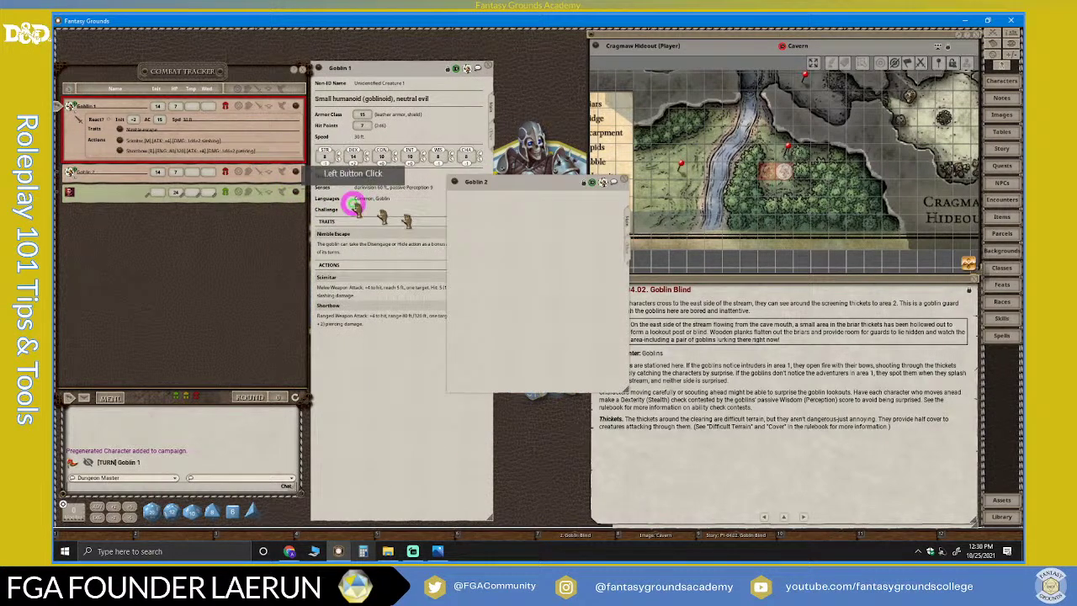
pyautogui.moveTo(531, 192); pyautogui.dragTo(397, 76)
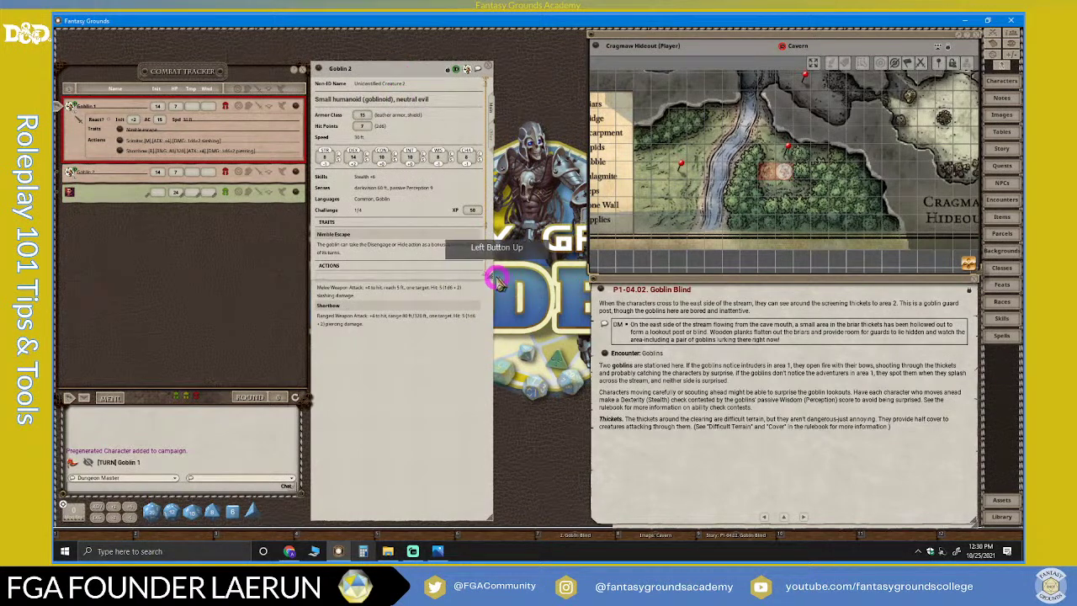
pyautogui.moveTo(490, 277); pyautogui.dragTo(489, 510)
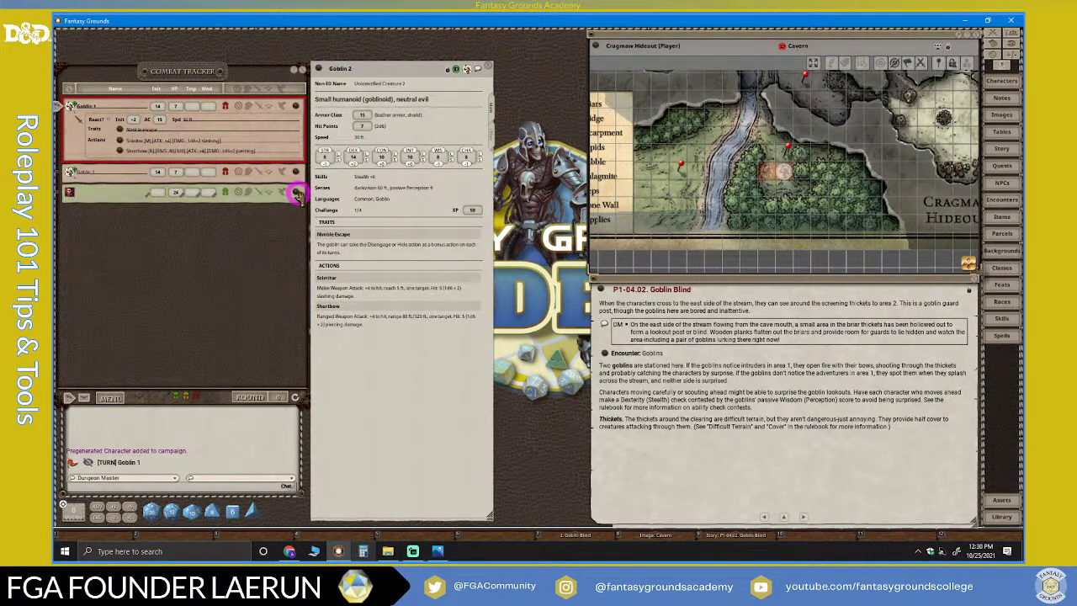
# Open the player character's sheet from the Combat Tracker and stack it over the goblin sheets at matching size
pyautogui.click(296, 194)
pyautogui.moveTo(528, 181); pyautogui.dragTo(410, 68)
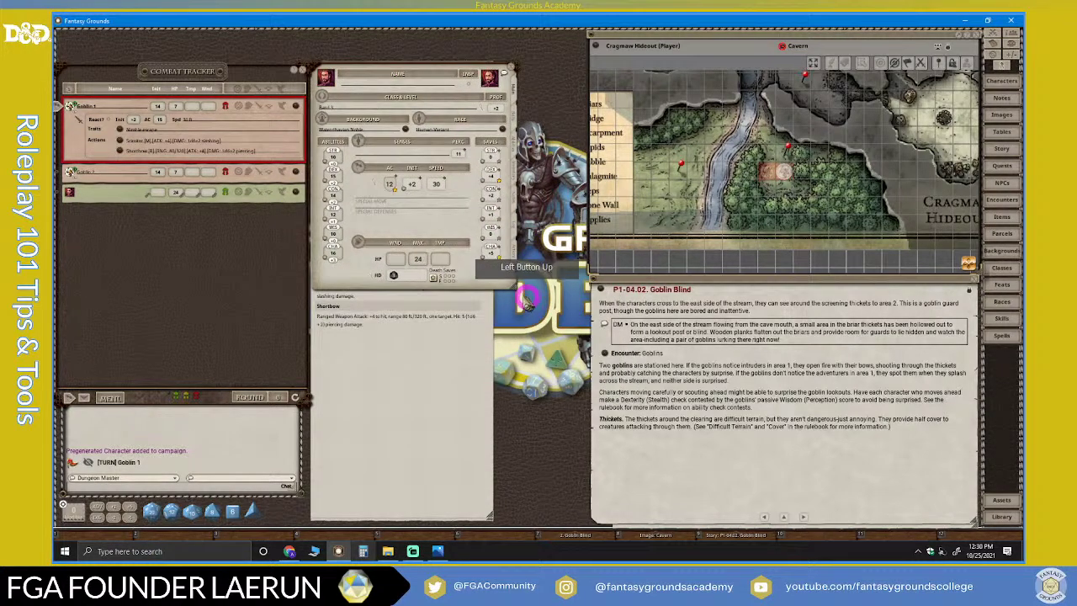
pyautogui.moveTo(509, 284); pyautogui.dragTo(495, 520)
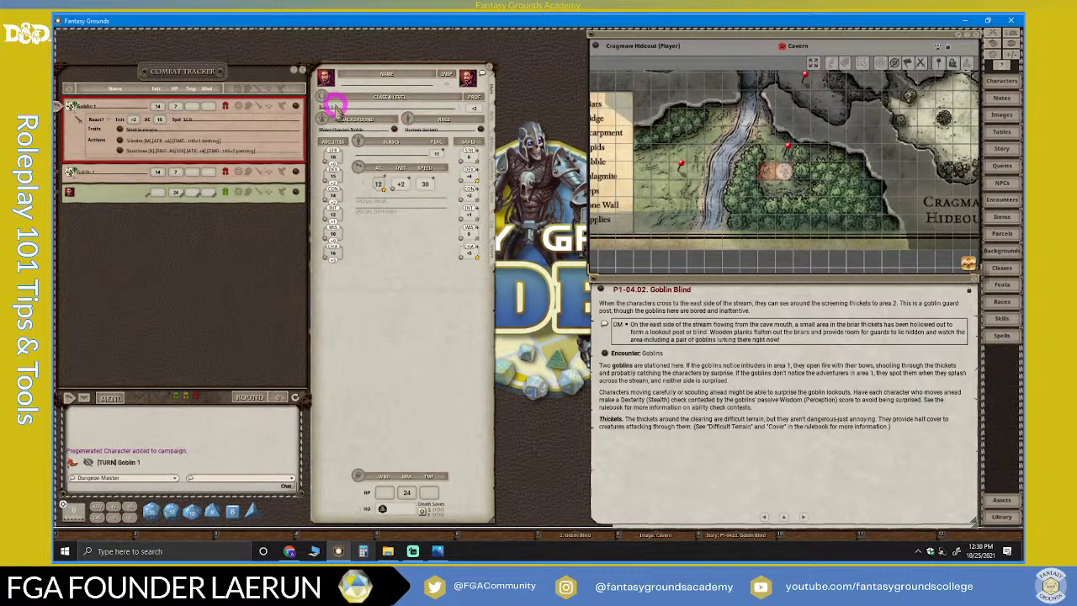
# On the character's Actions page, set the mode to Combat and the display to Actions
pyautogui.click(492, 249)
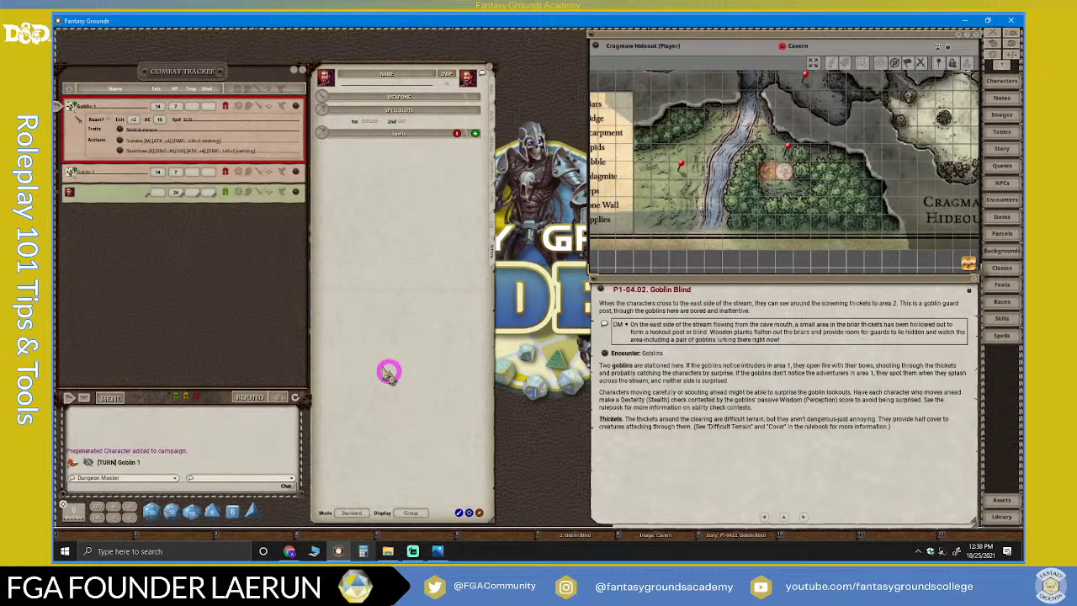
pyautogui.click(350, 513)
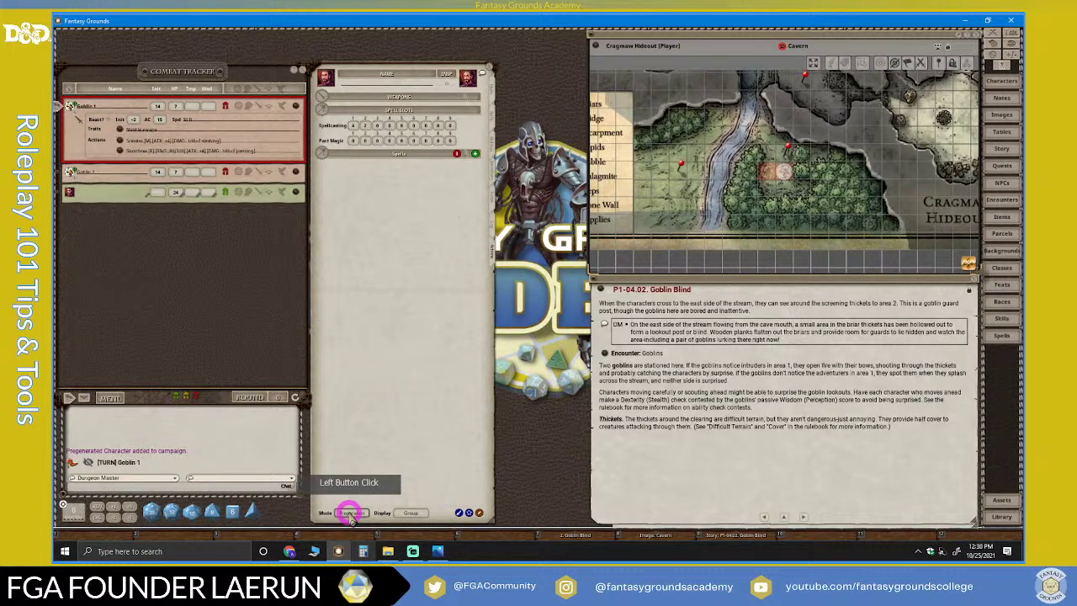
pyautogui.click(416, 515)
pyautogui.click(415, 514)
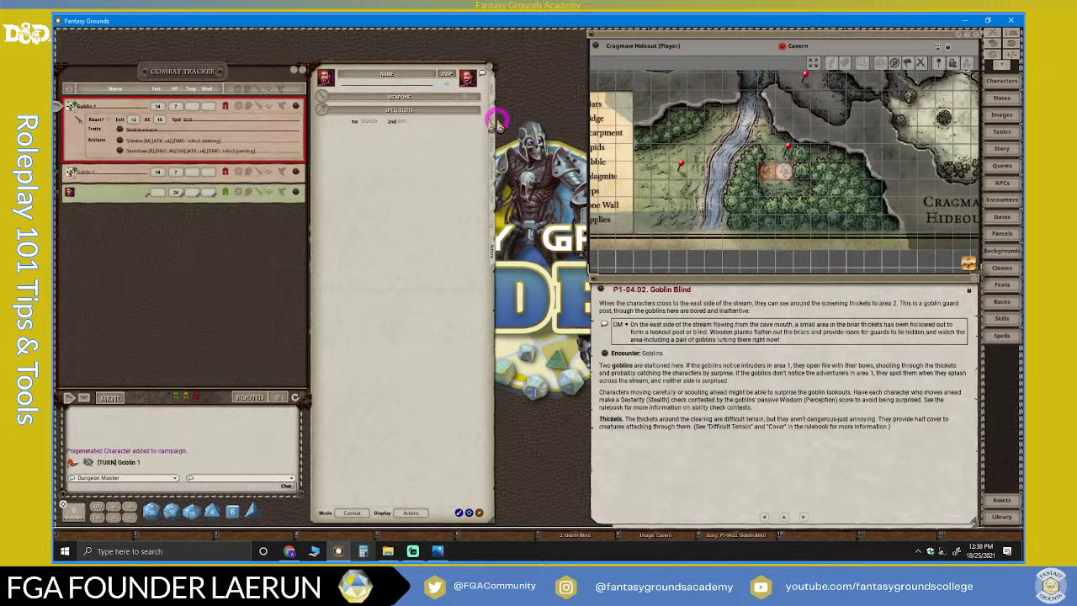
# Review the character sheet's pages for features and proficiencies, equipment and encumbrance, and actions
pyautogui.click(491, 139)
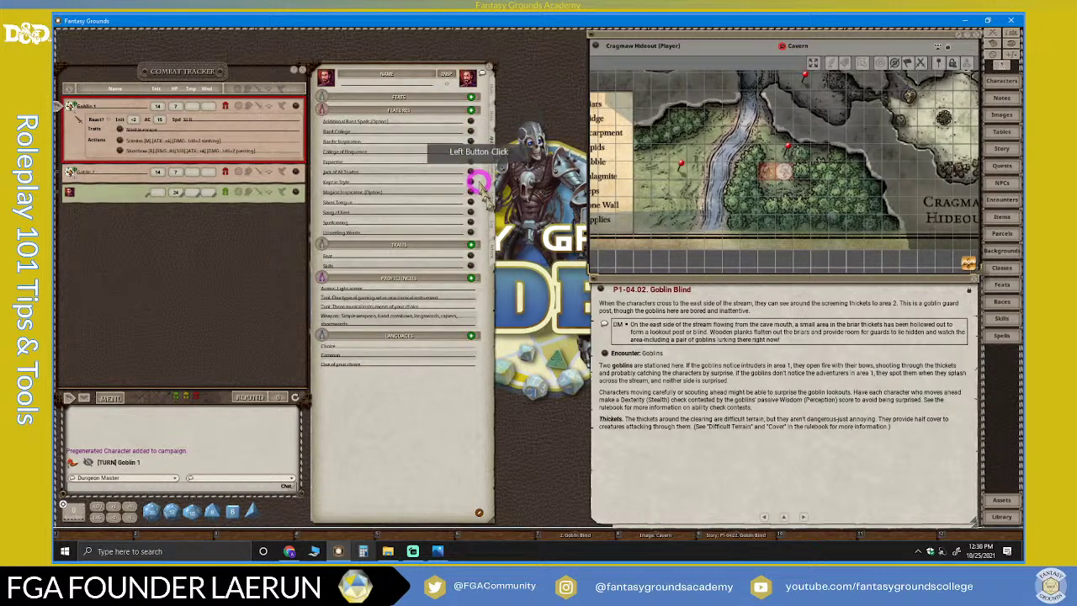
pyautogui.click(494, 173)
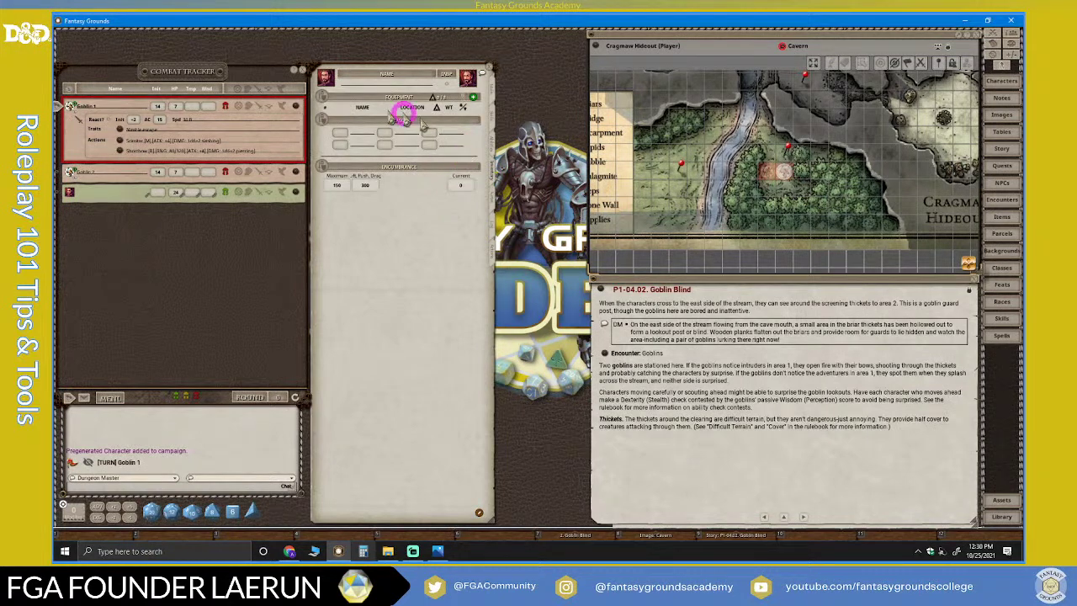
pyautogui.click(495, 245)
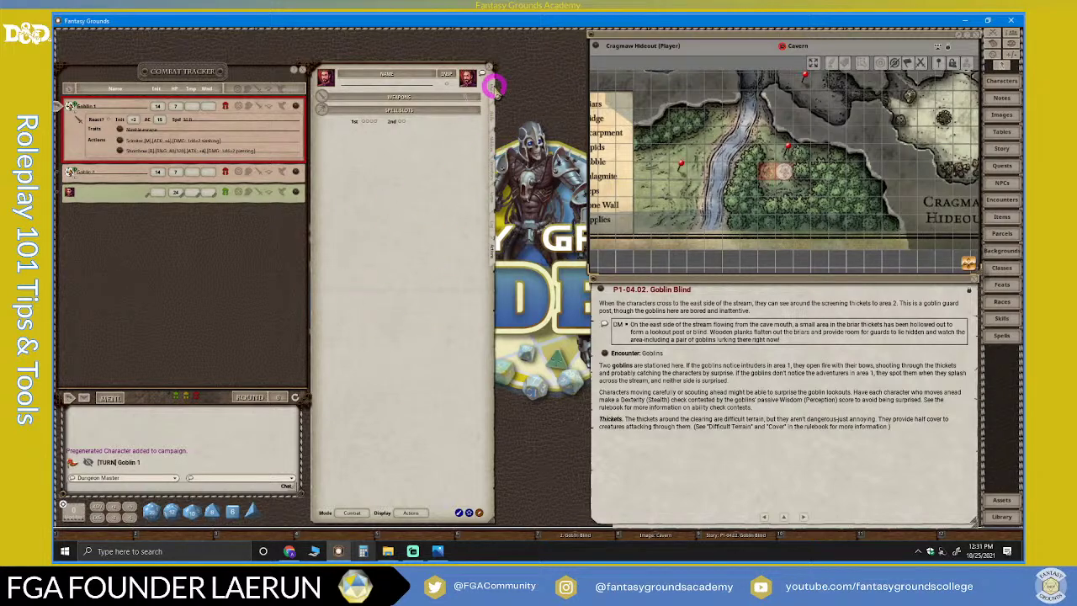
# Add the character's initiative roll to the hotkey bar and roll initiative for the character
pyautogui.click(492, 88)
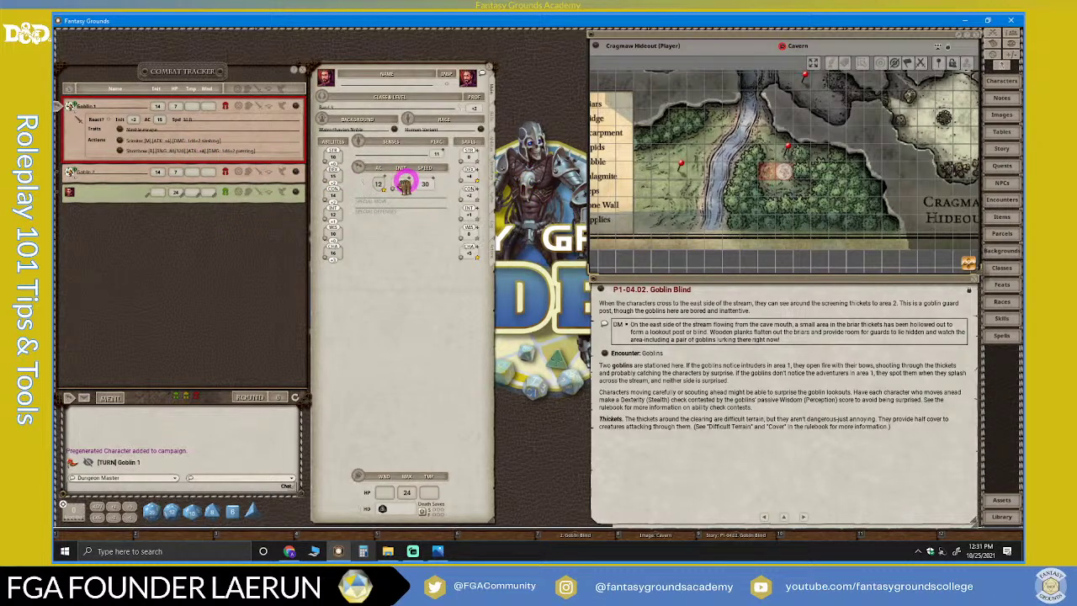
pyautogui.moveTo(400, 186); pyautogui.dragTo(444, 537)
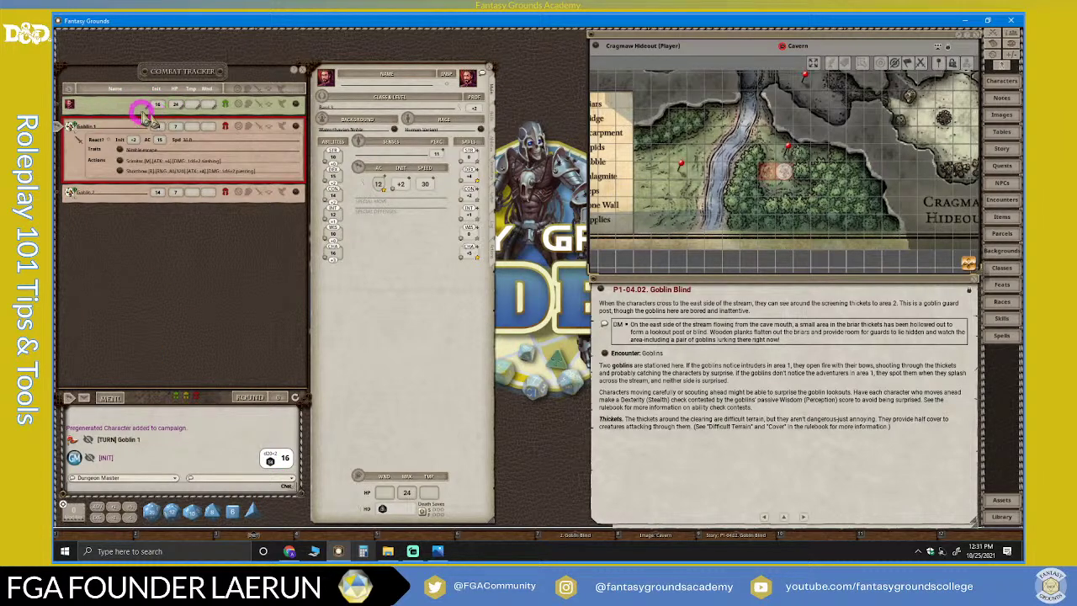
# Add the Perception check from the character's skills list to the hotkey bar
pyautogui.click(495, 255)
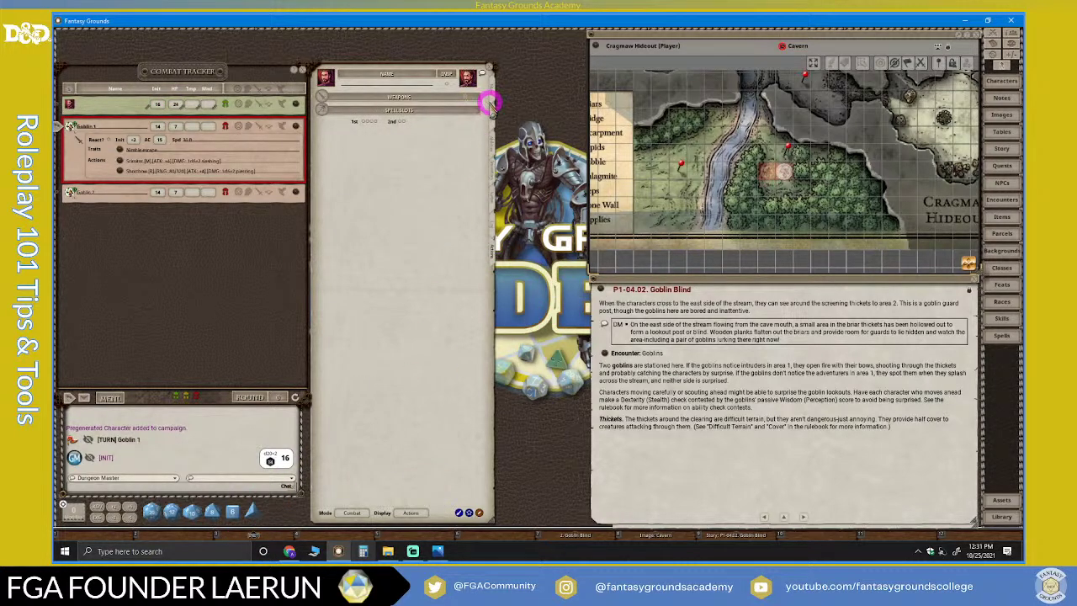
pyautogui.click(494, 122)
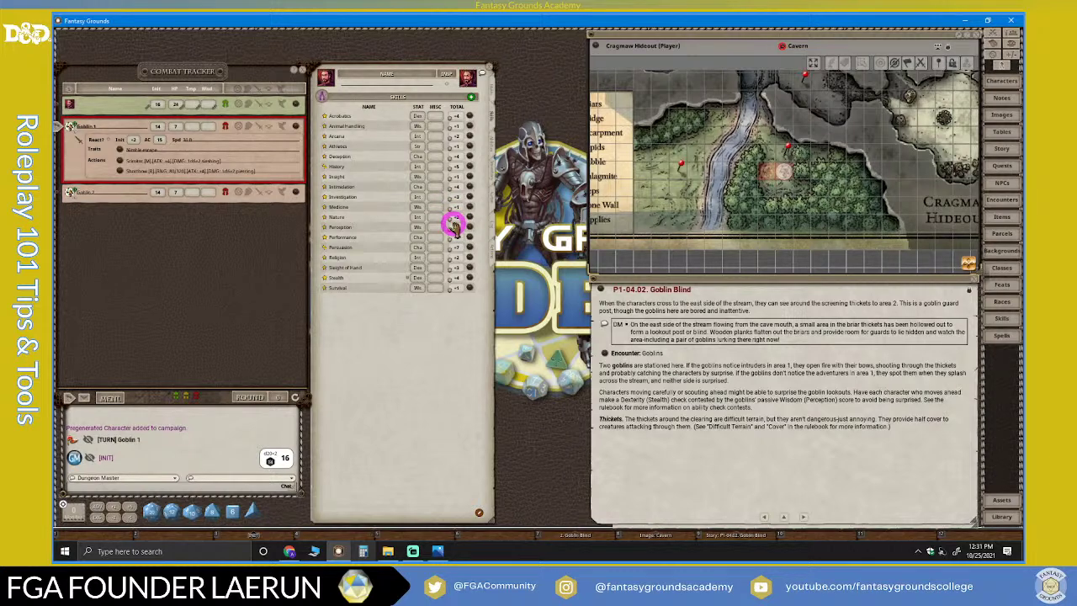
pyautogui.moveTo(453, 224); pyautogui.dragTo(395, 537)
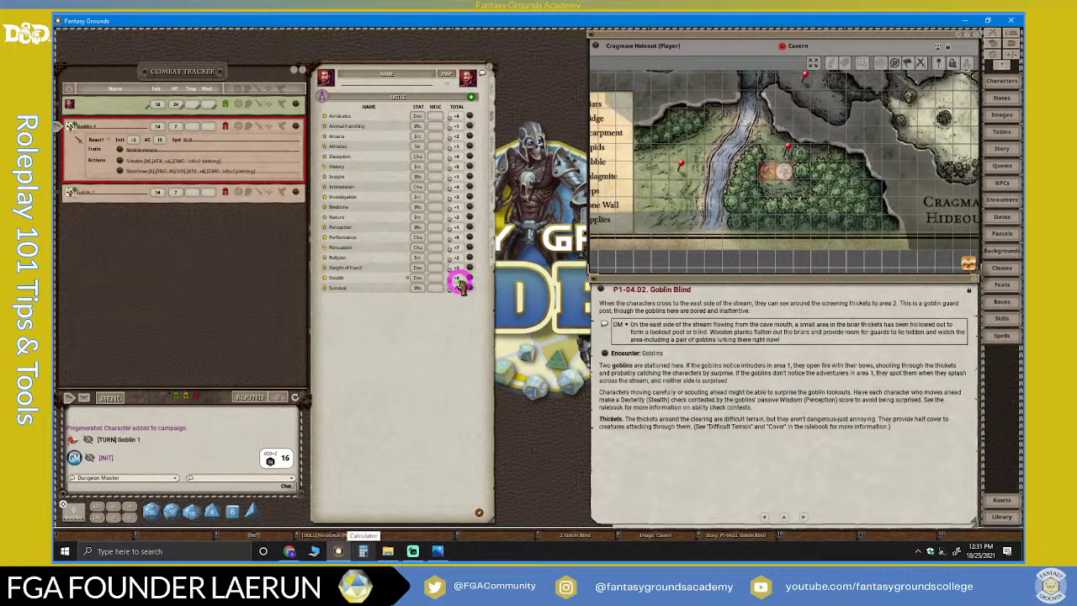
# Add the Stealth check from the character's skills list to the hotkey bar
pyautogui.moveTo(454, 278); pyautogui.dragTo(347, 545)
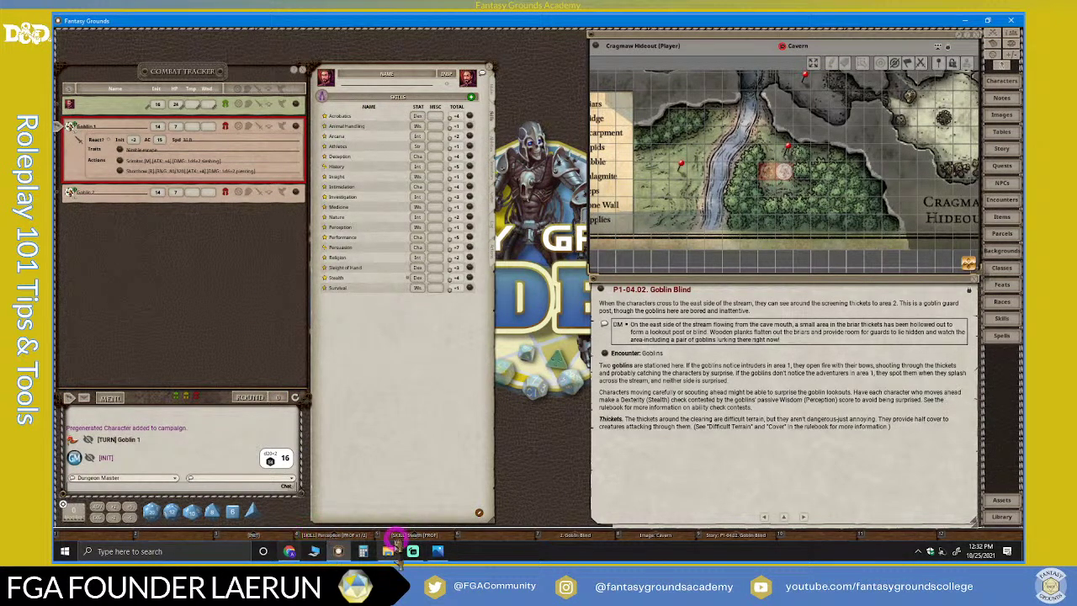
# Advance the combat tracker through its turns, add the next-turn command to the hotkey bar, and use that hotkey to reach Goblin 2
pyautogui.click(81, 400)
pyautogui.click(81, 400)
pyautogui.click(80, 400)
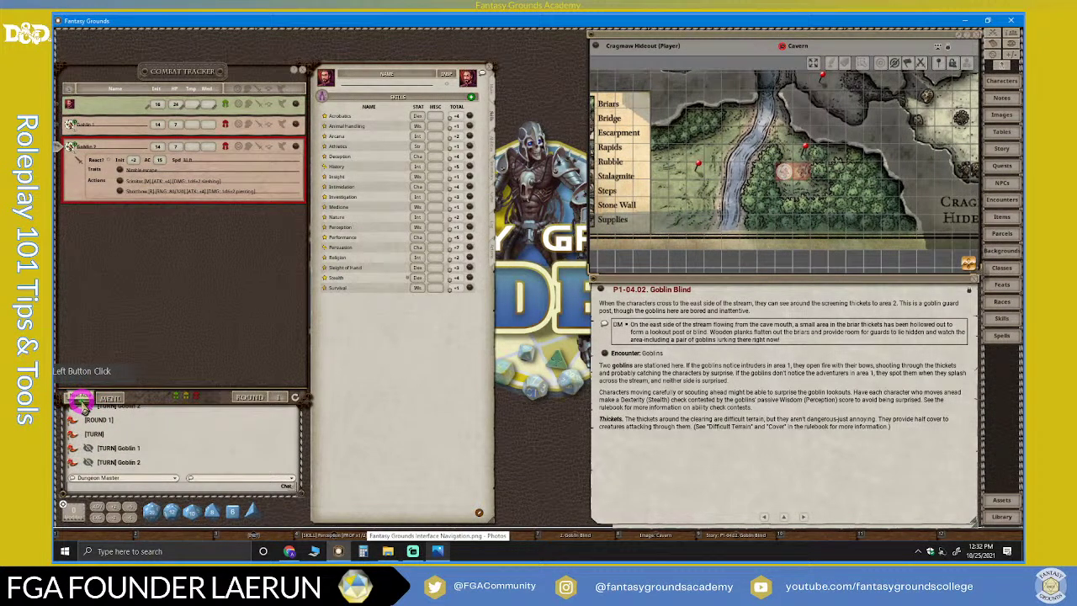
pyautogui.click(81, 400)
pyautogui.moveTo(259, 522); pyautogui.dragTo(533, 459)
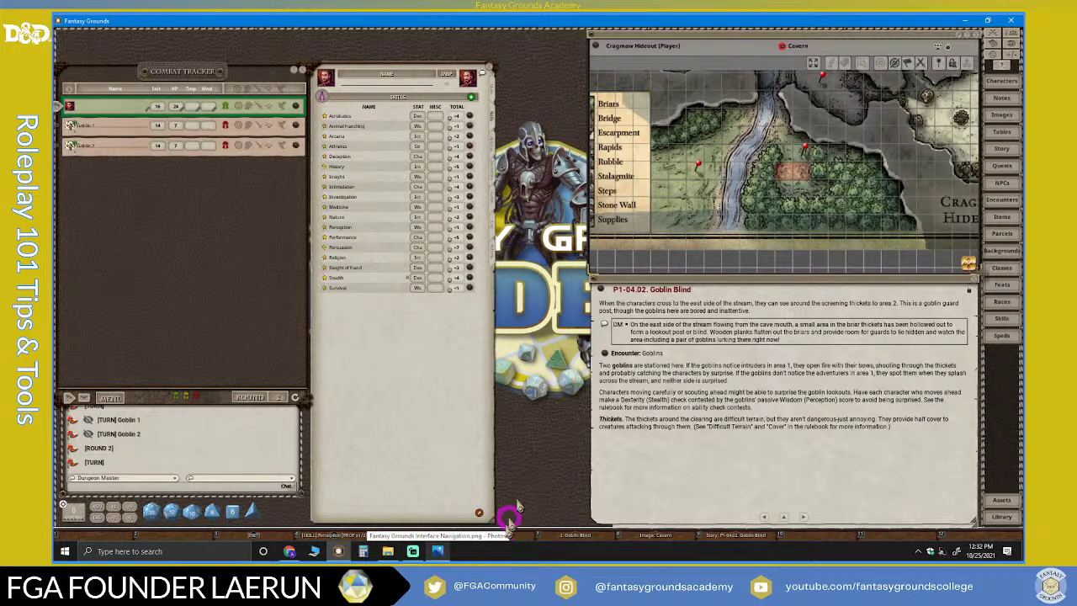
pyautogui.click(499, 537)
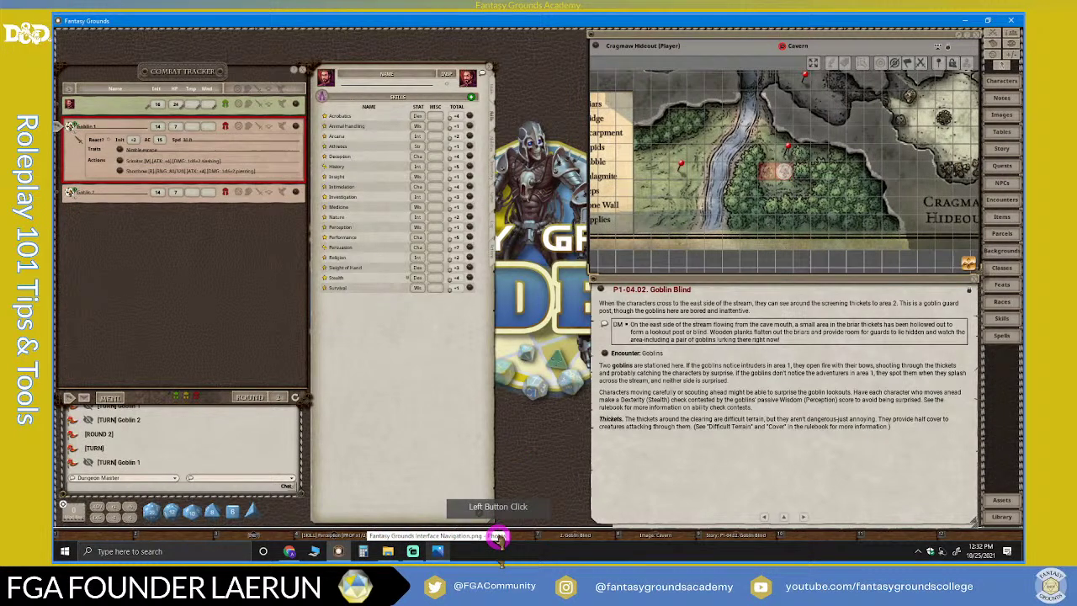
pyautogui.click(499, 537)
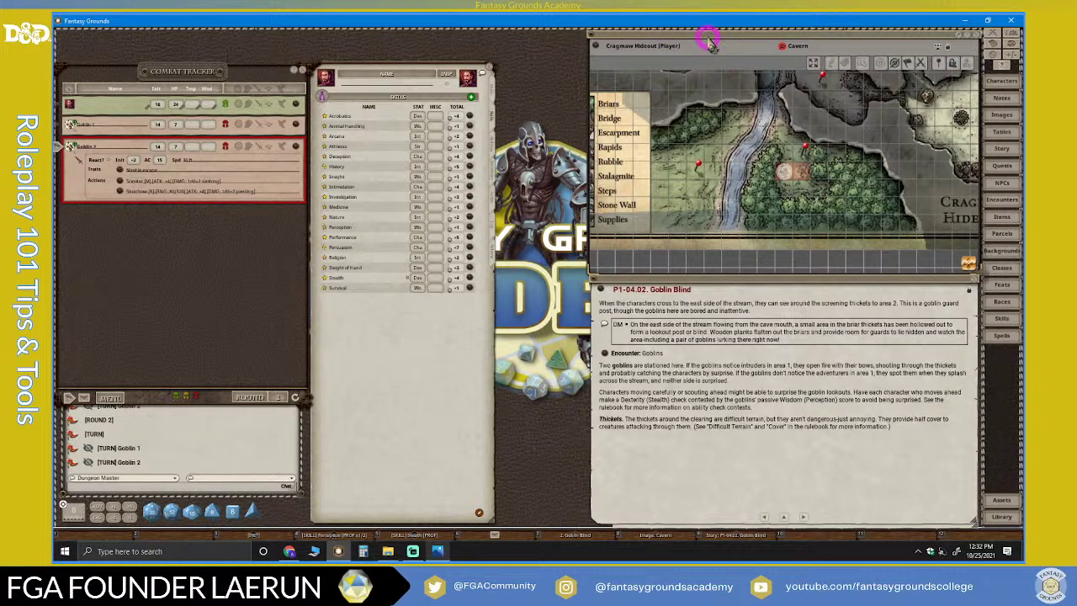
# Move the Cragmaw Hideout map over the combat tracker, close and reopen it from its hotkey, and return it to its former place
pyautogui.moveTo(735, 42); pyautogui.dragTo(276, 189)
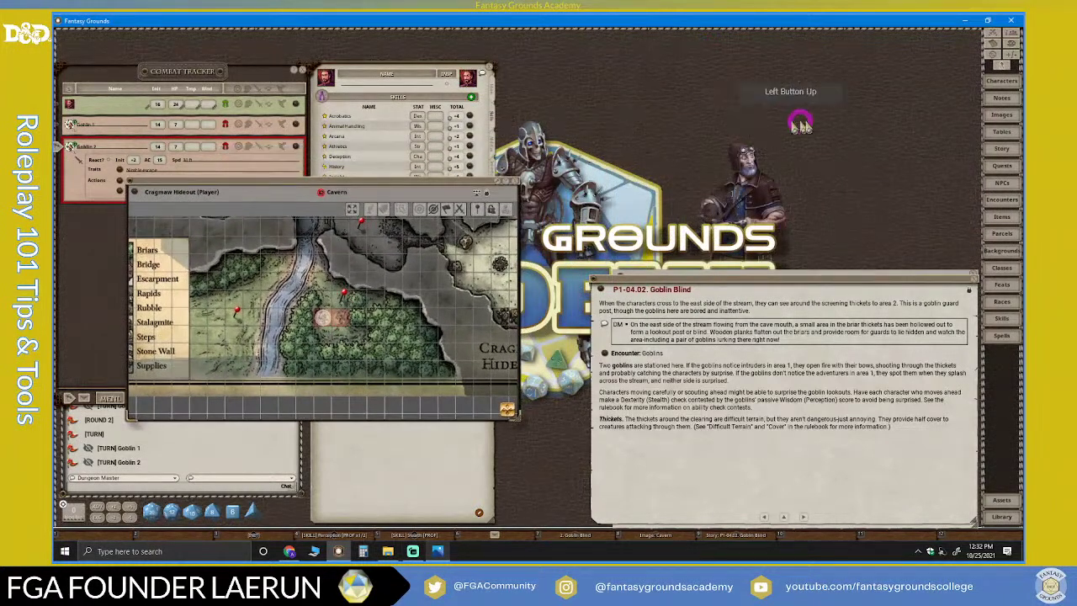
pyautogui.click(514, 183)
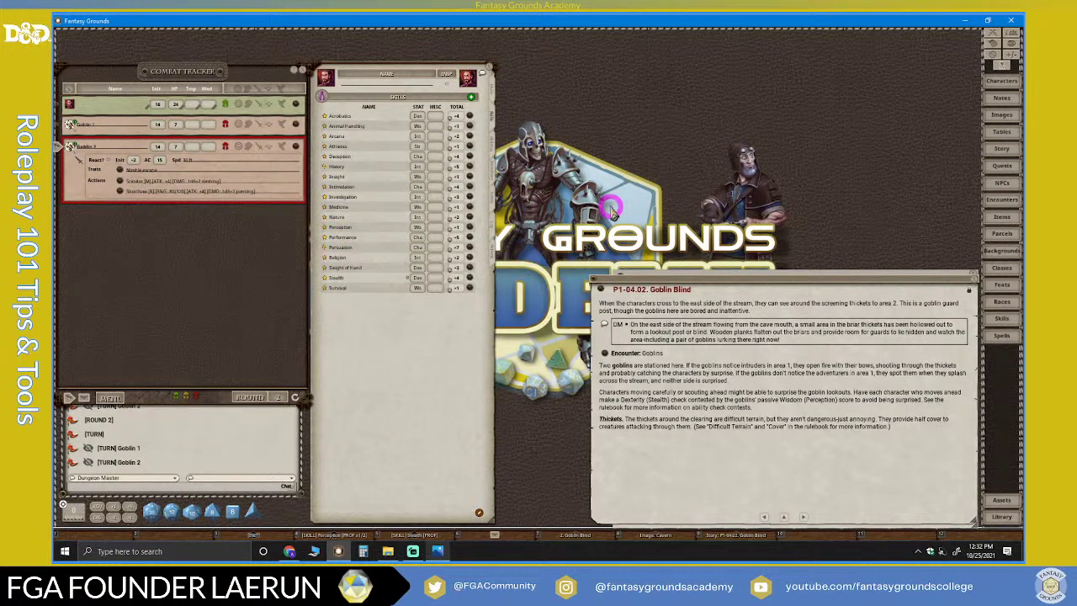
pyautogui.click(663, 537)
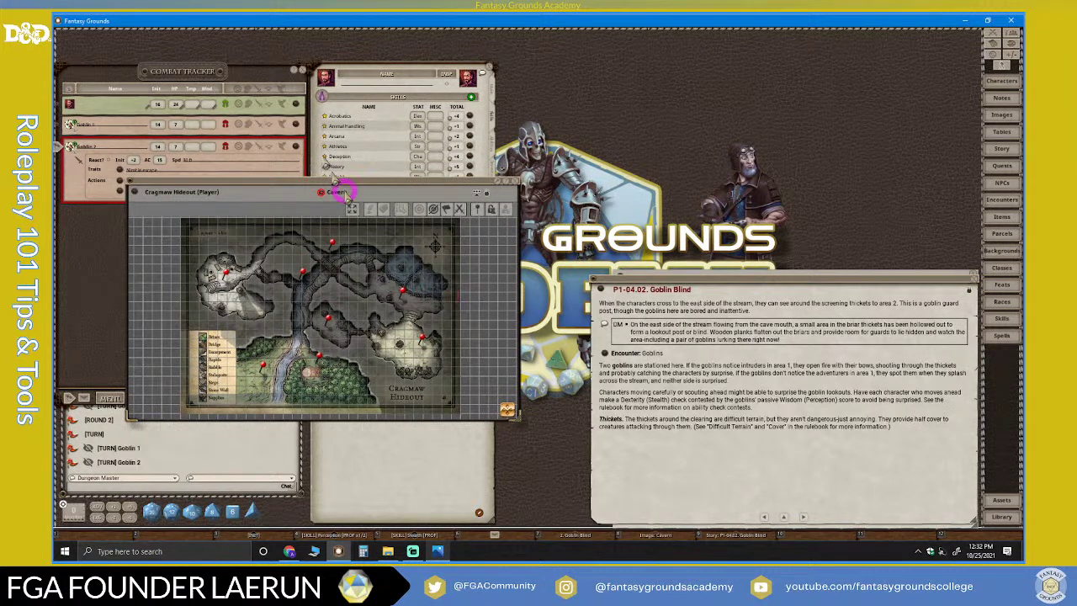
pyautogui.moveTo(423, 175); pyautogui.dragTo(860, 32)
# Close the Cragmaw Hideout map and the P1-04.02. Goblin Blind story window
pyautogui.click(974, 34)
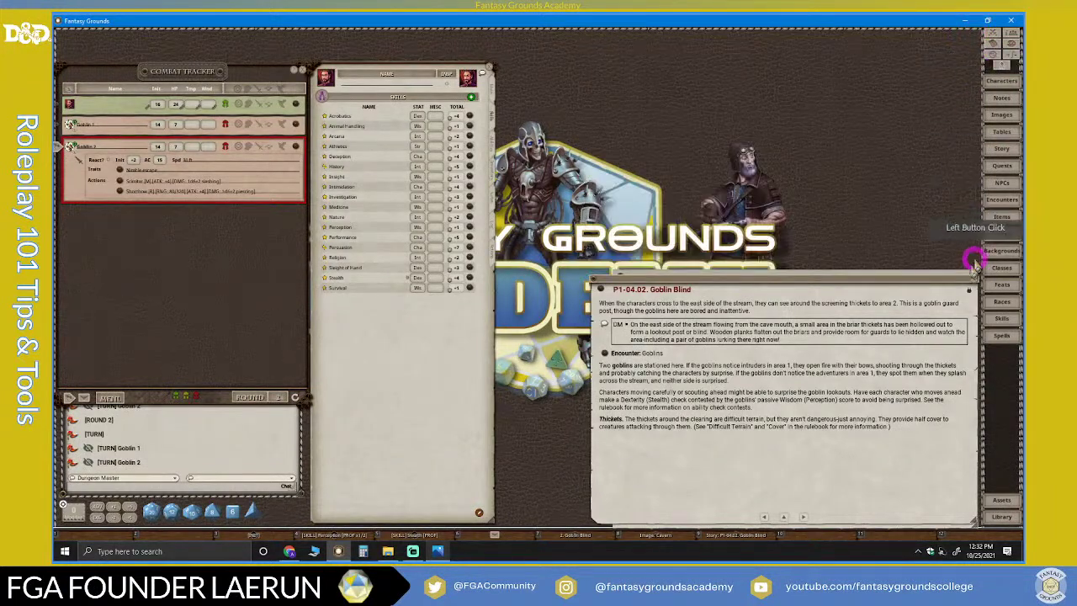
pyautogui.click(972, 286)
pyautogui.click(973, 286)
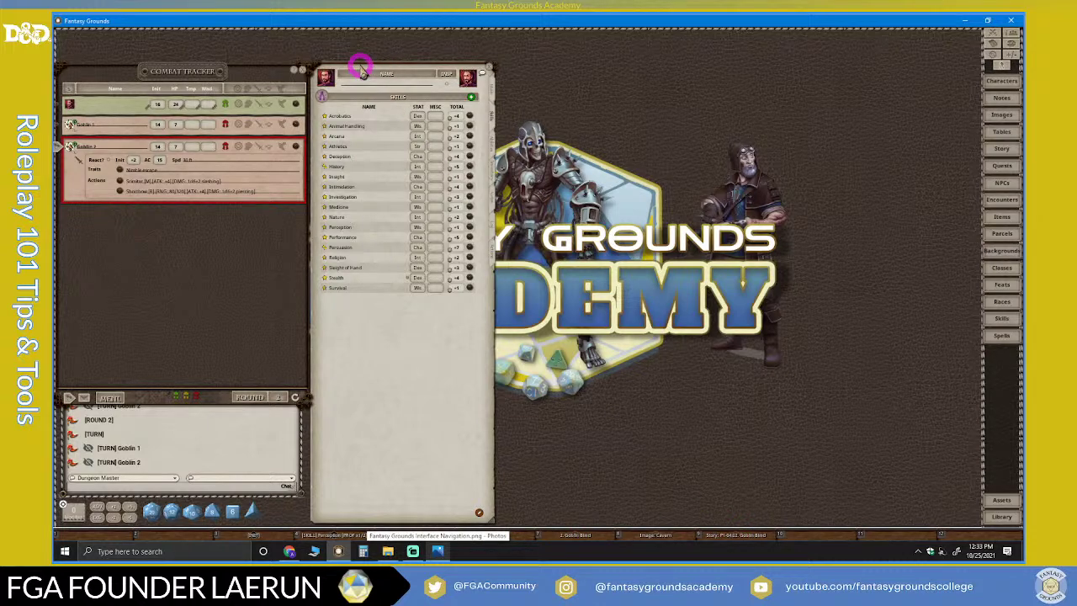
# Open the campaign's notes list, place it in the free area beside the character sheet, and create a new note
pyautogui.click(998, 97)
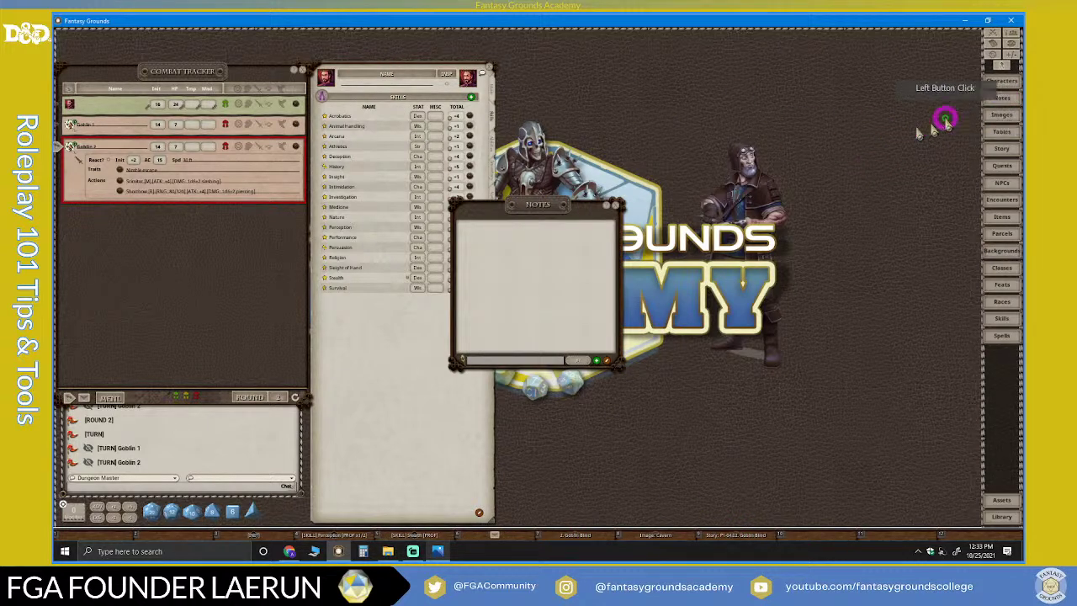
pyautogui.moveTo(535, 204); pyautogui.dragTo(740, 173)
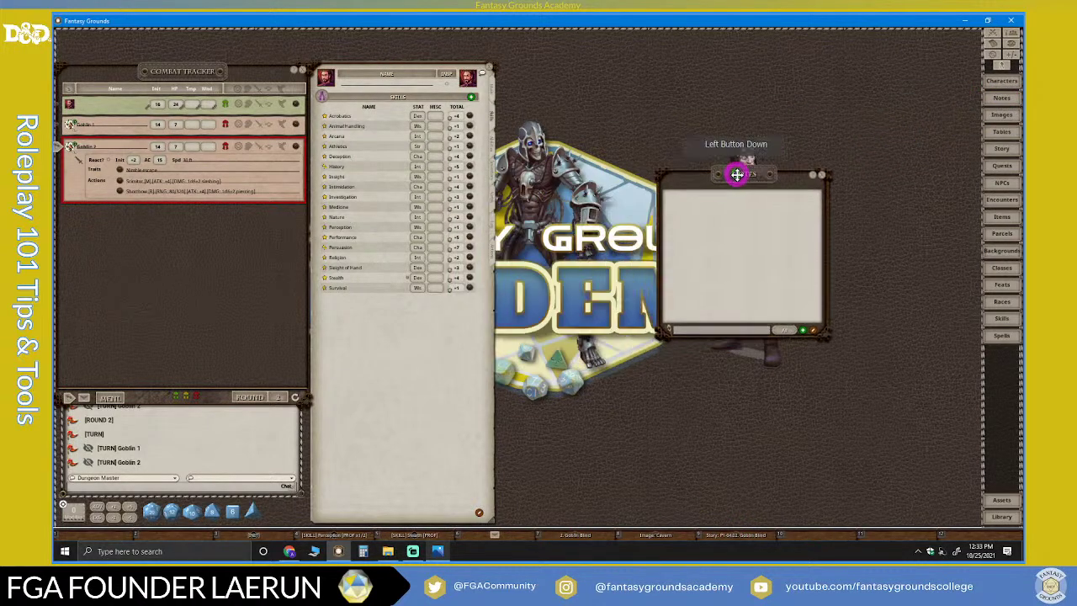
pyautogui.click(802, 330)
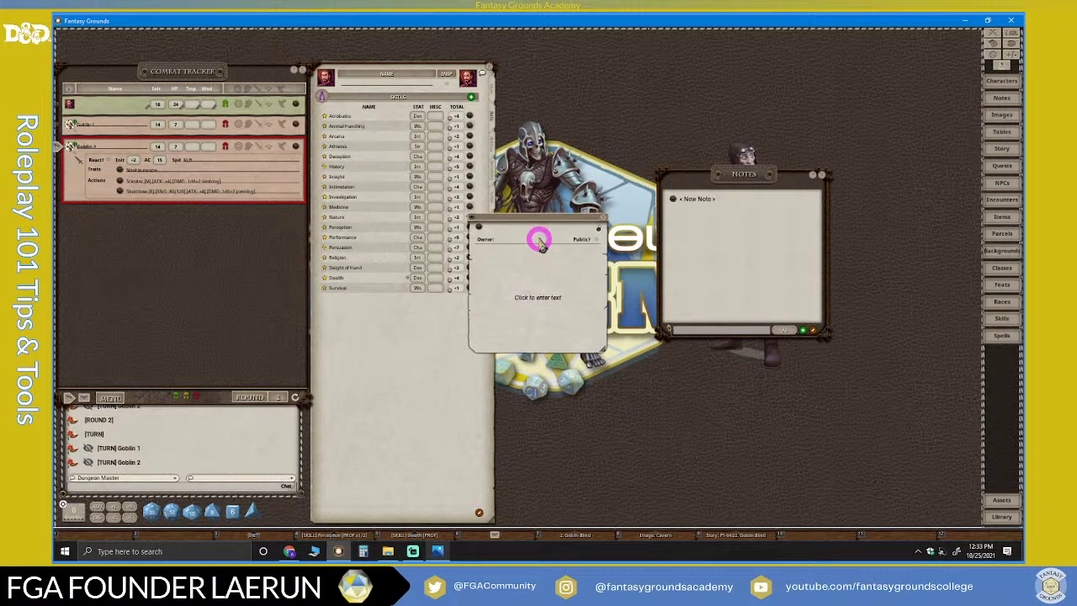
# Add links to the 2. Goblin Blind page and the Cavern image to the new note, closing both source windows
pyautogui.click(579, 537)
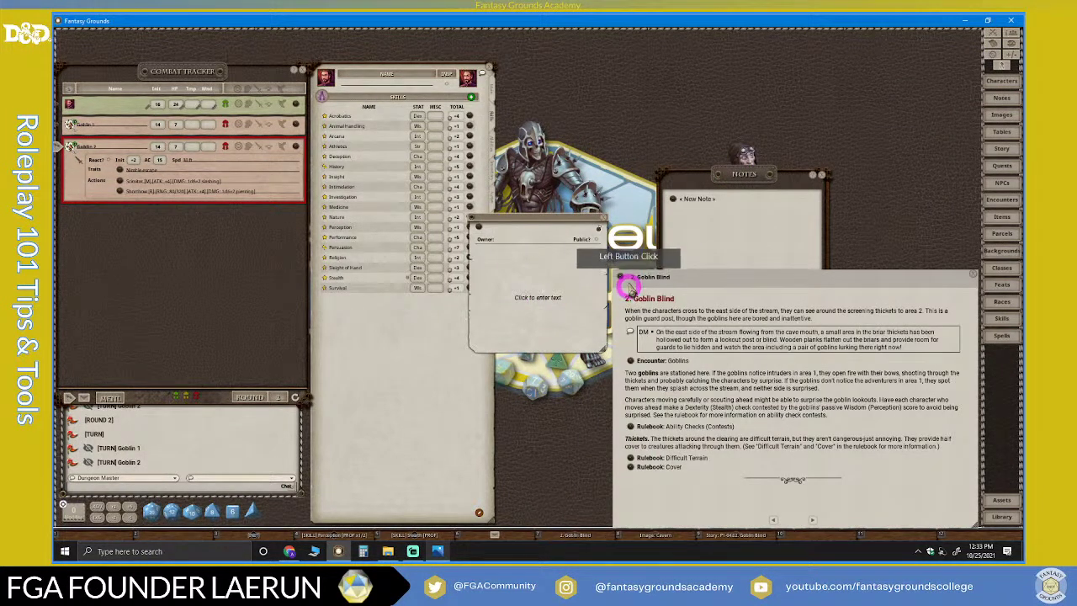
pyautogui.moveTo(504, 258); pyautogui.dragTo(505, 257)
pyautogui.click(974, 274)
pyautogui.click(649, 515)
pyautogui.click(592, 43)
pyautogui.moveTo(591, 42); pyautogui.dragTo(594, 278)
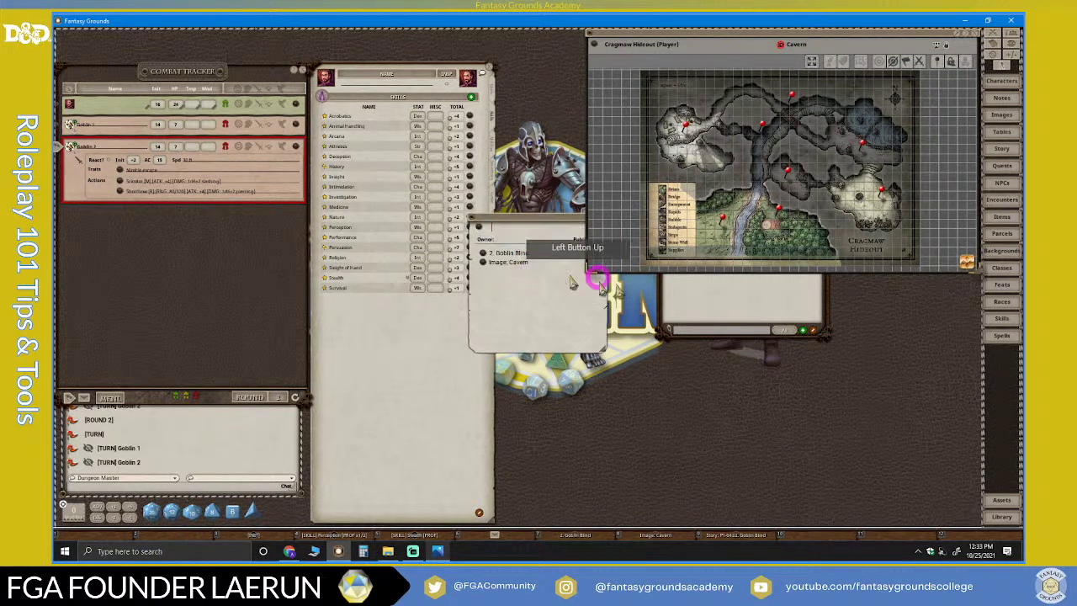
pyautogui.click(977, 32)
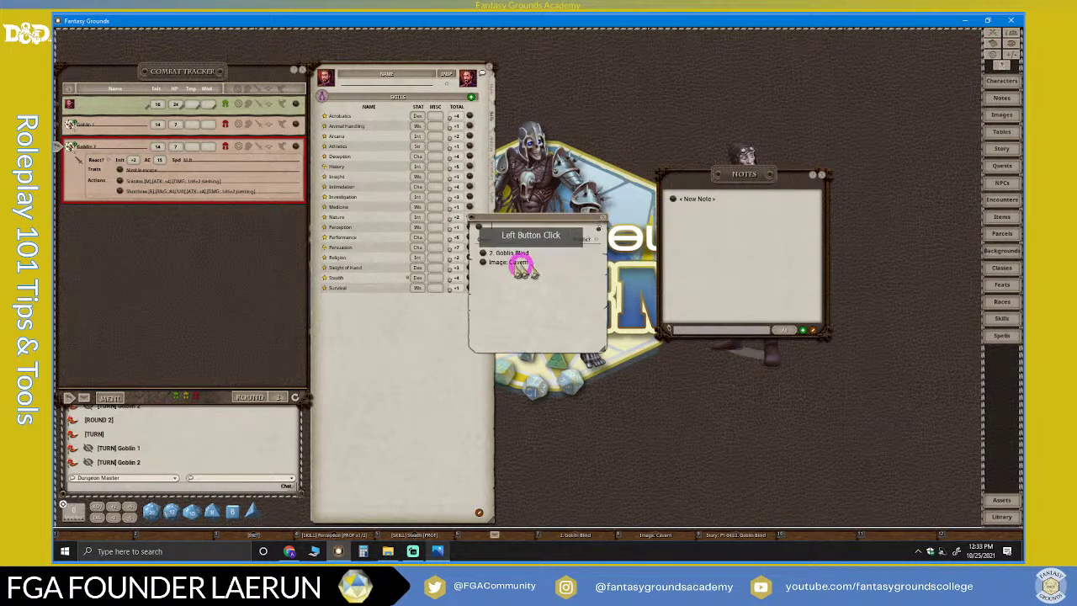
# Name the new note "Sesion one"
pyautogui.write('Secion one')
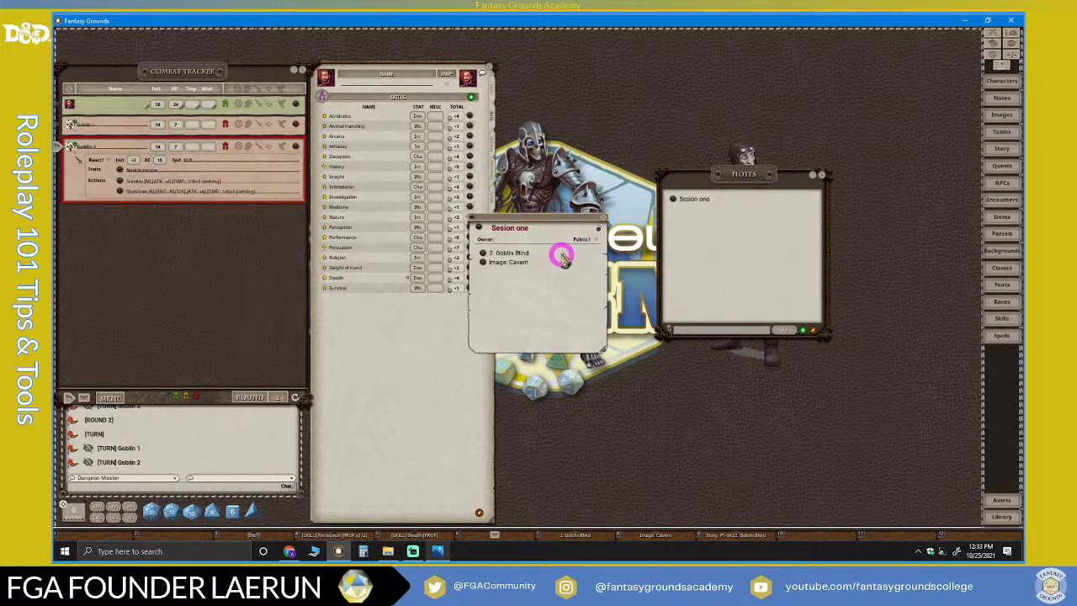
pyautogui.moveTo(560, 258); pyautogui.dragTo(717, 533)
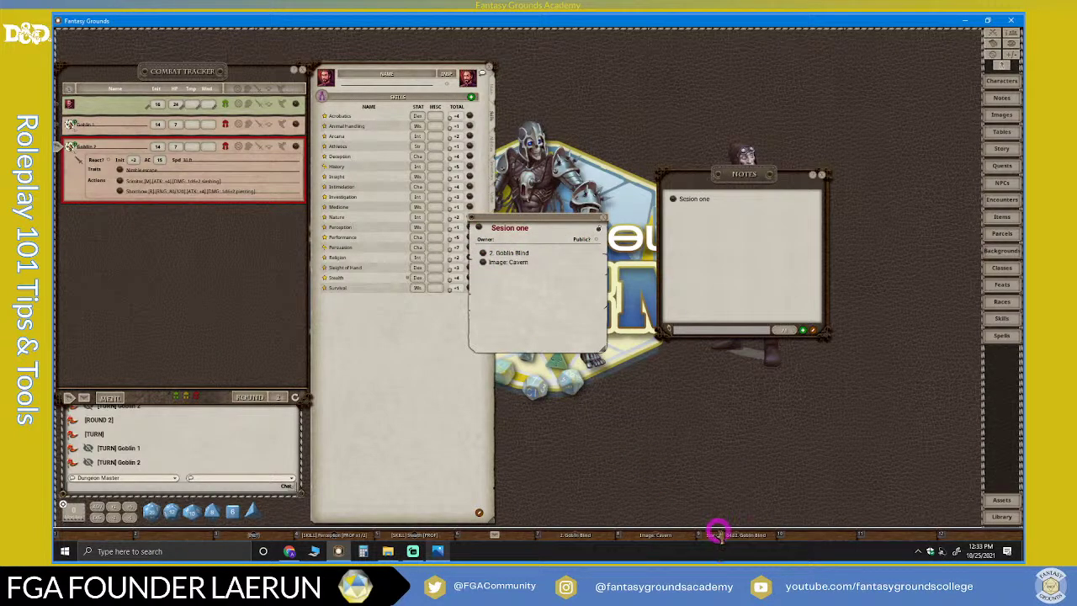
# Open and close the 2. Goblin Blind page from the hotkey bar, and open the P1-04.02. Goblin Blind story entry from its hotkey
pyautogui.click(578, 535)
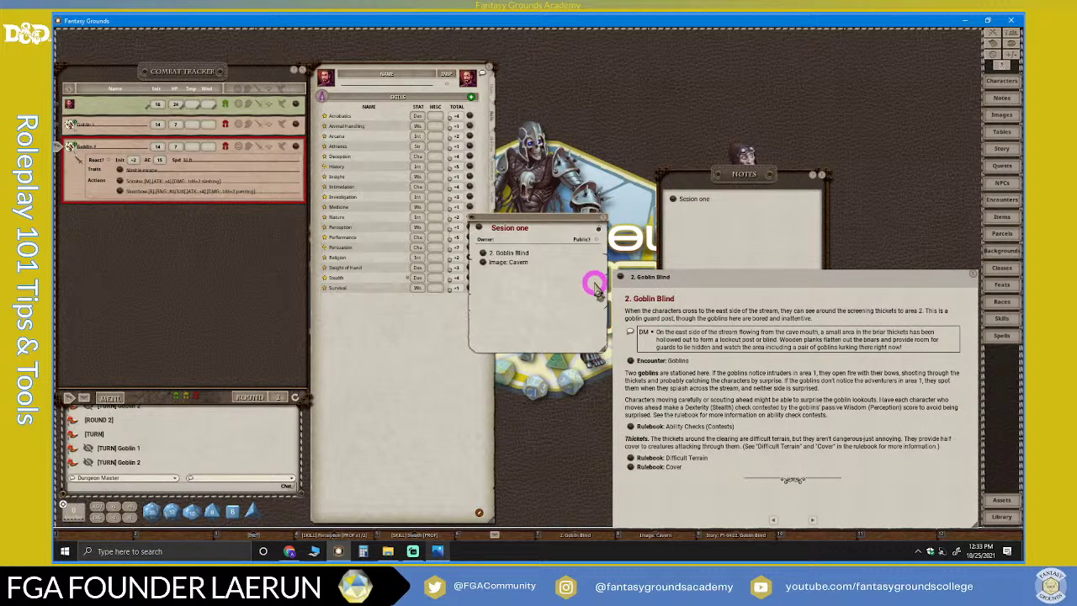
pyautogui.click(976, 275)
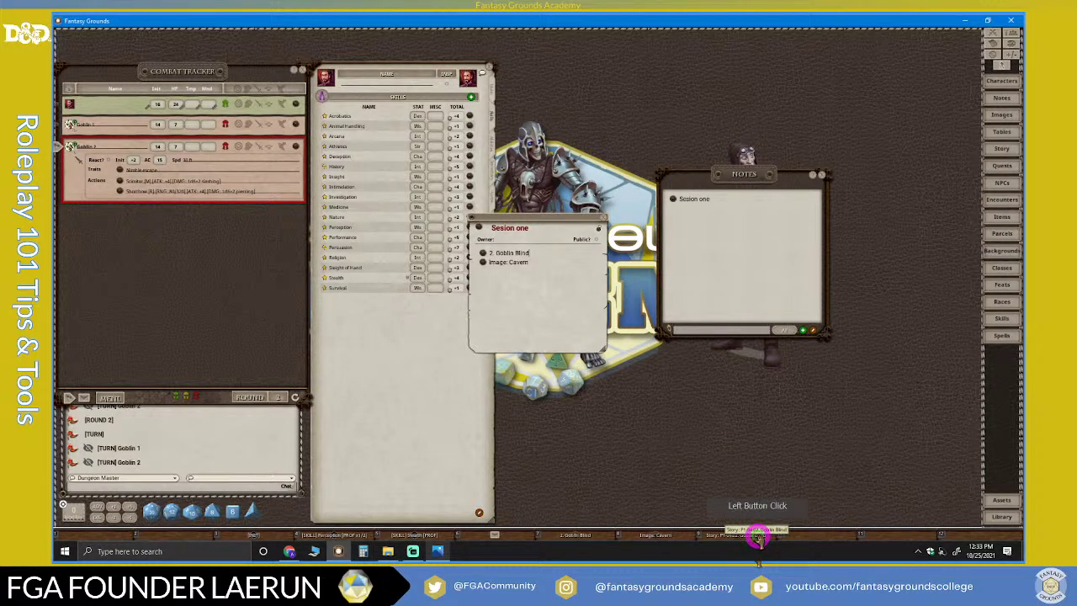
pyautogui.click(755, 535)
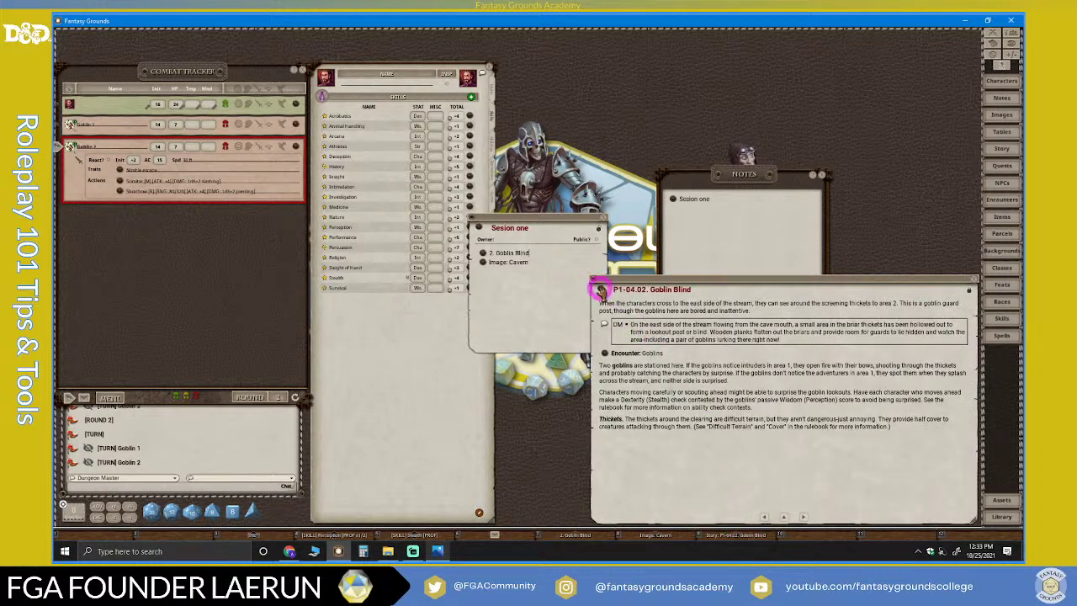
# Link the P1-04.02. Goblin Blind story entry in the Sesion one note and close the story, the note and the notes list
pyautogui.moveTo(600, 289); pyautogui.dragTo(536, 276)
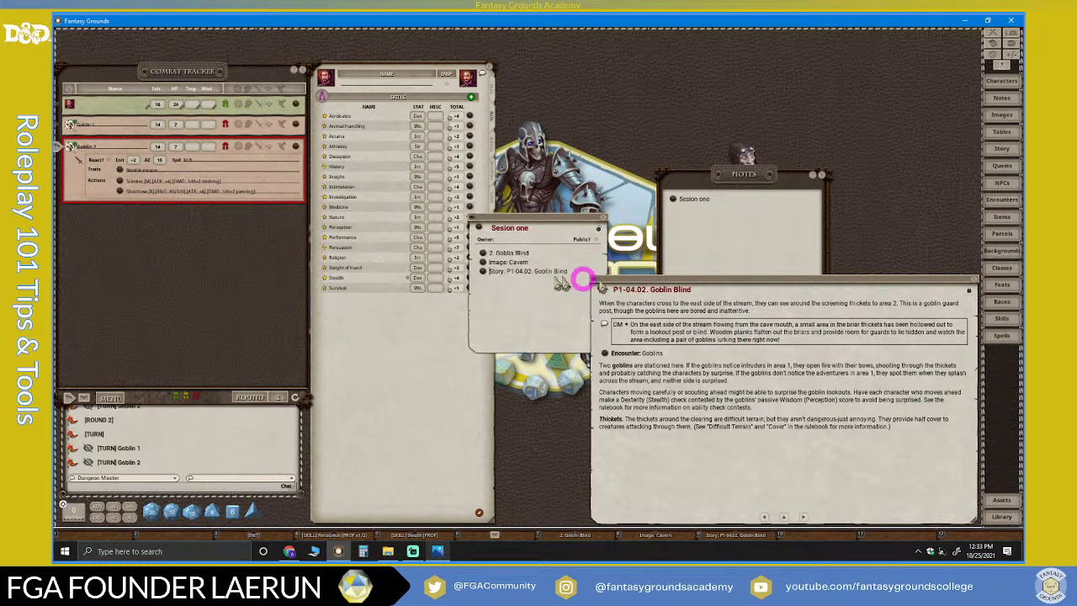
pyautogui.click(976, 283)
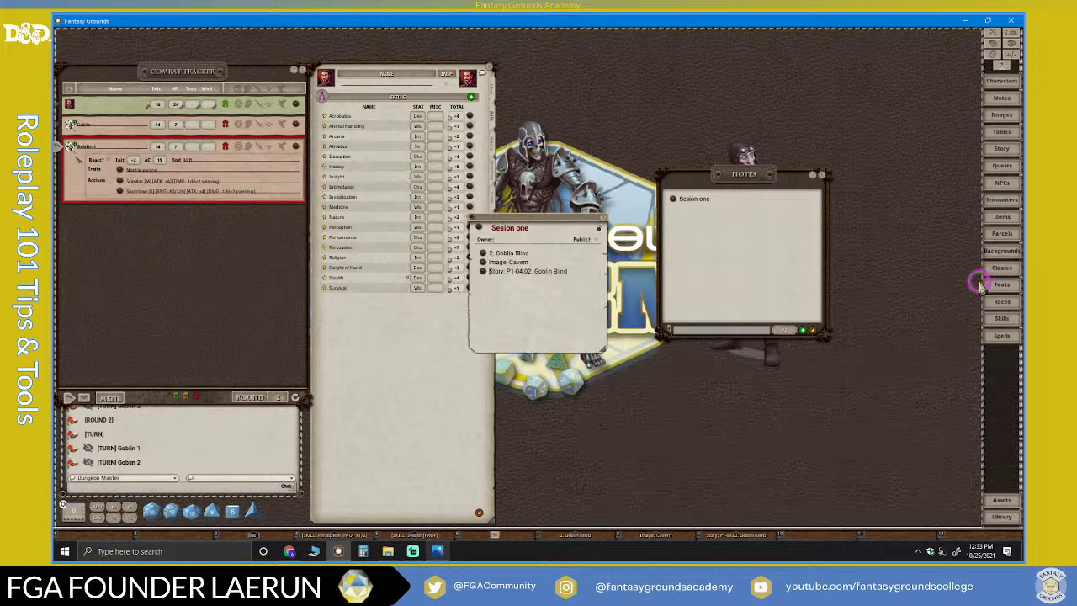
pyautogui.click(599, 228)
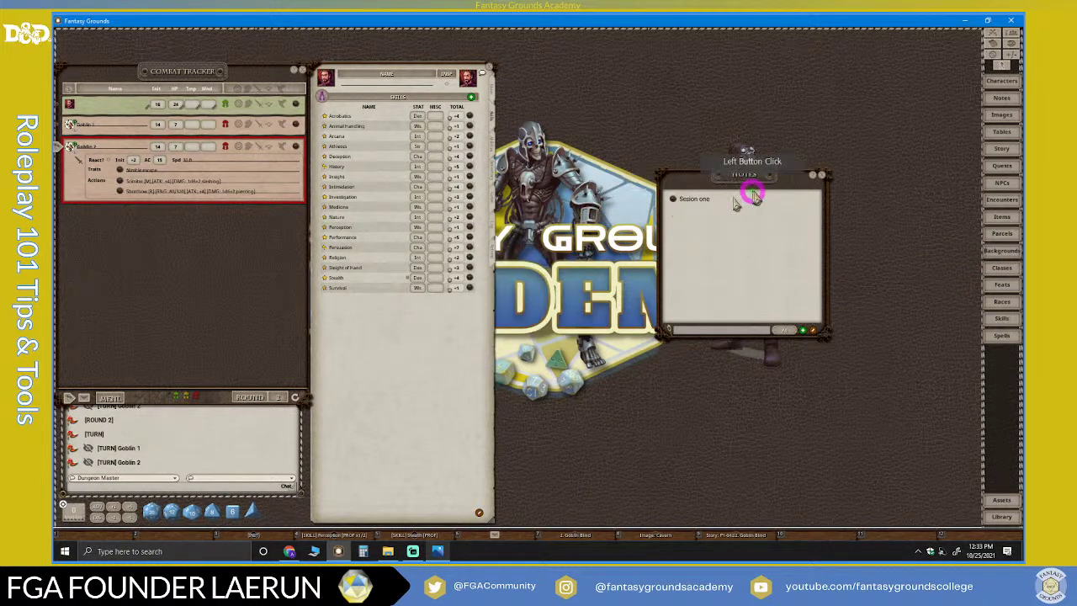
pyautogui.click(821, 175)
pyautogui.click(635, 462)
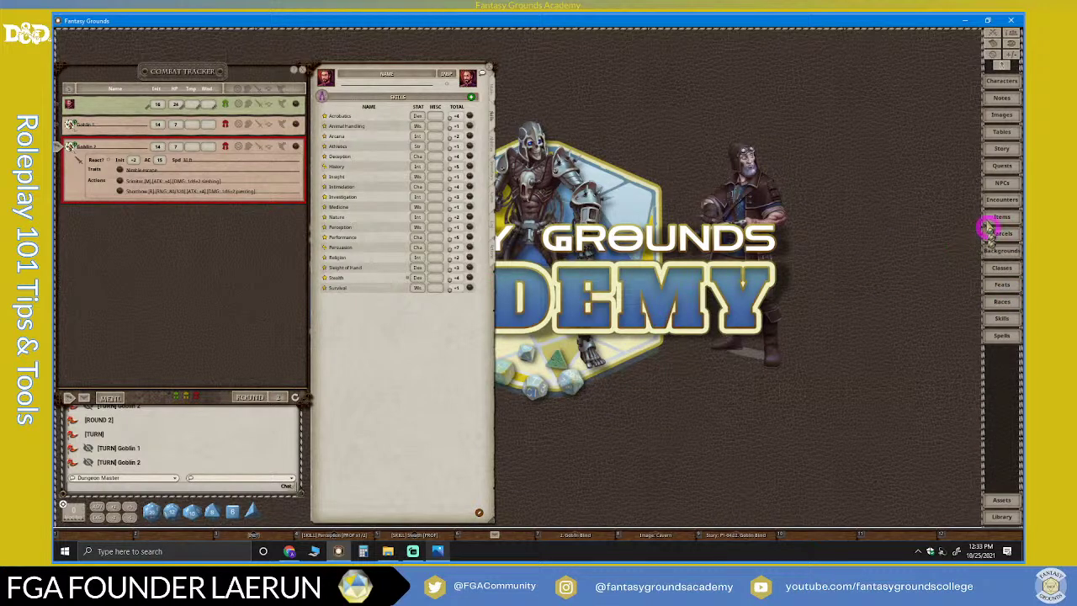
# Open the 2. Goblin Blind page, the Cavern image and the P1-04.02. Goblin Blind story from their saved hotkey links
pyautogui.click(577, 540)
pyautogui.click(665, 537)
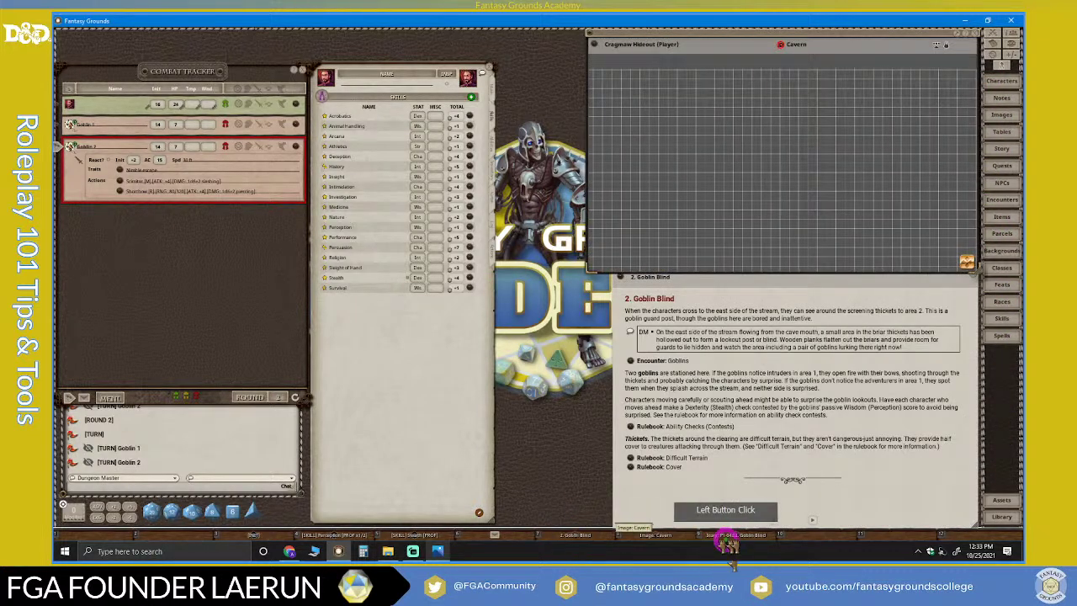
pyautogui.click(749, 537)
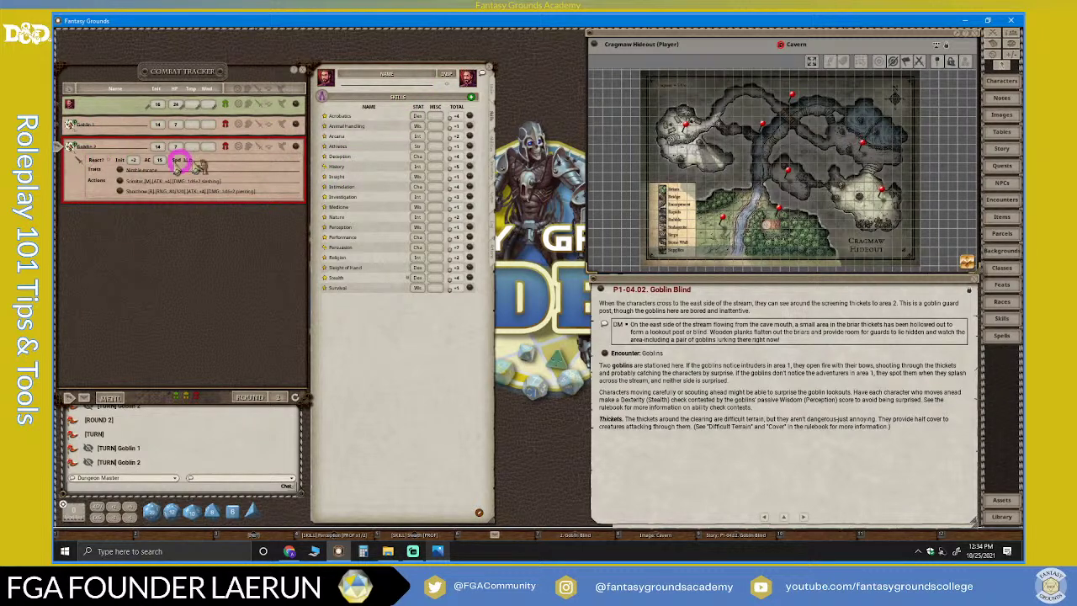
# Advance the combat turns to Goblin 1, opening both goblin records and the player character's sheet from the combat tracker
pyautogui.click(296, 149)
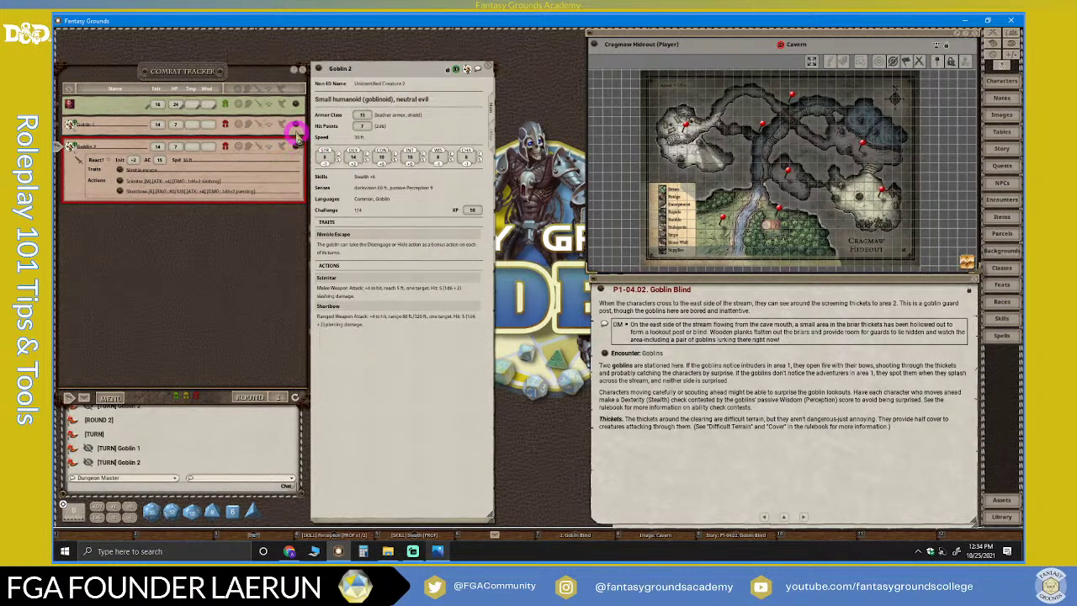
pyautogui.click(294, 124)
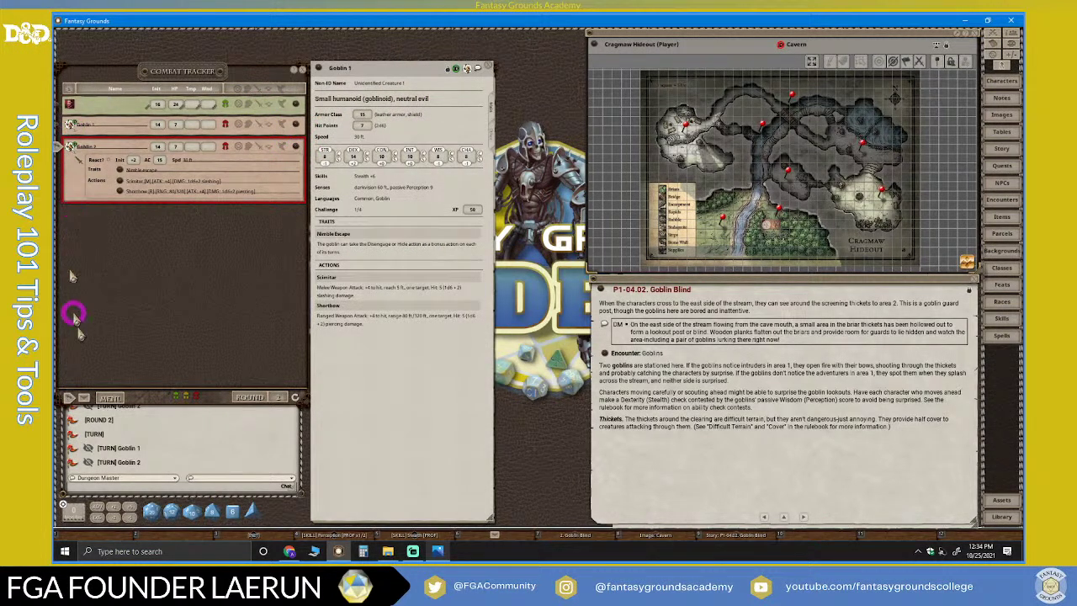
pyautogui.click(77, 397)
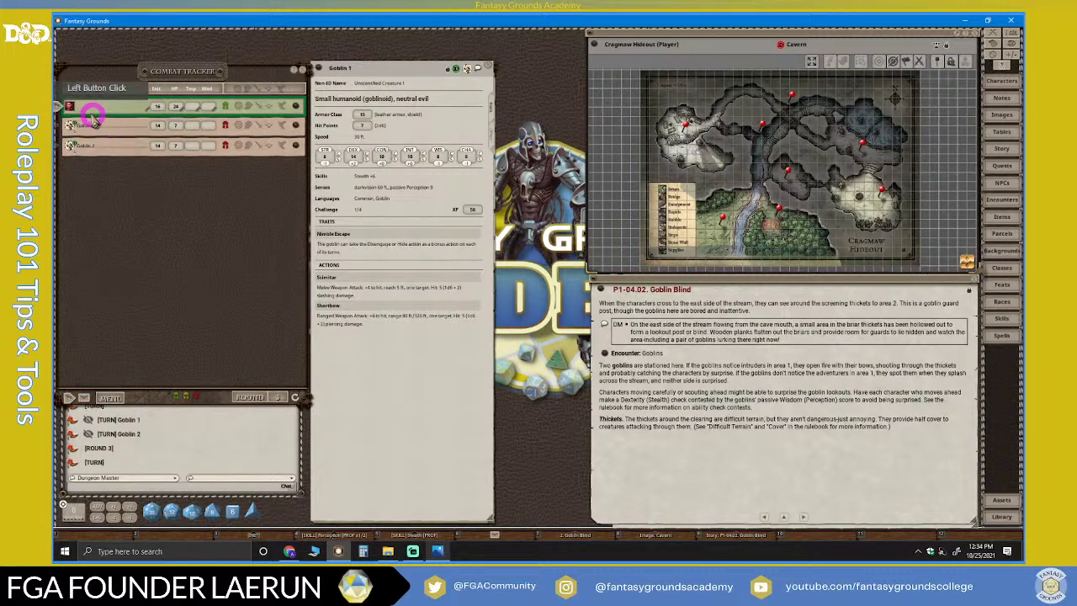
pyautogui.click(296, 106)
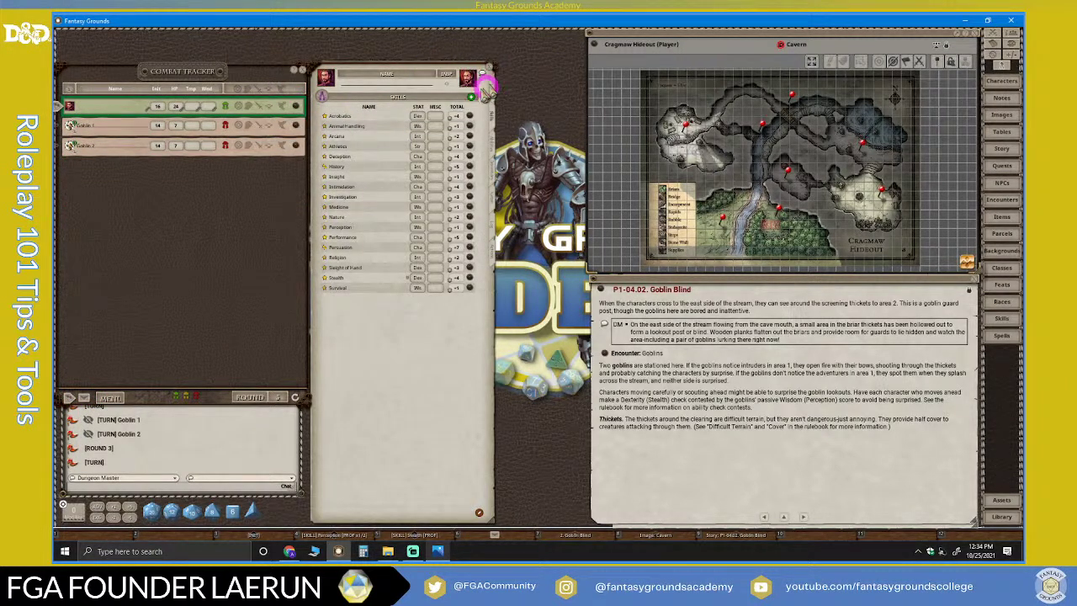
pyautogui.click(77, 397)
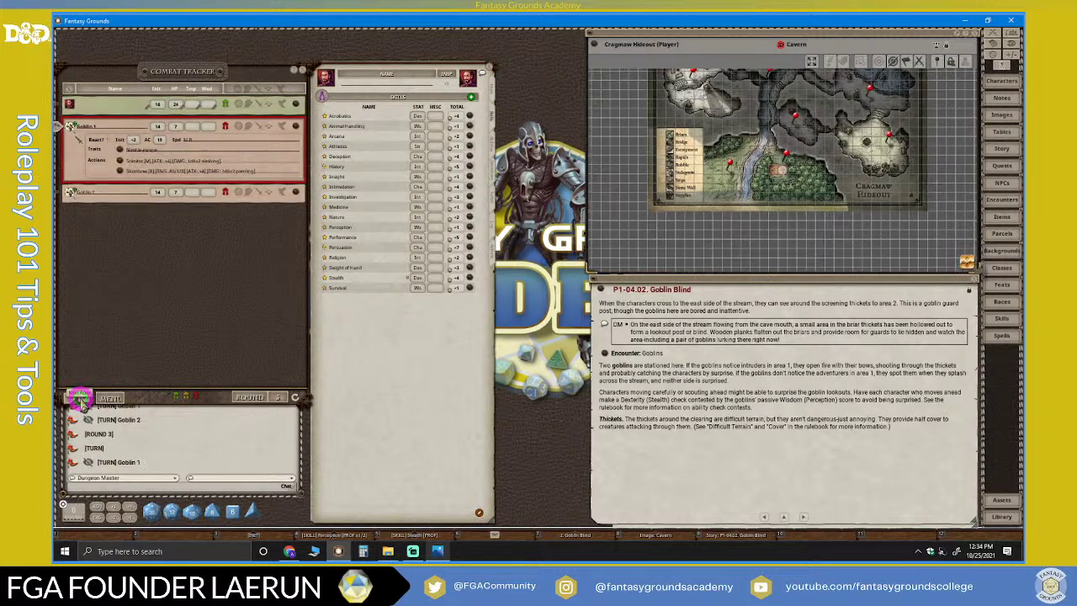
pyautogui.click(294, 126)
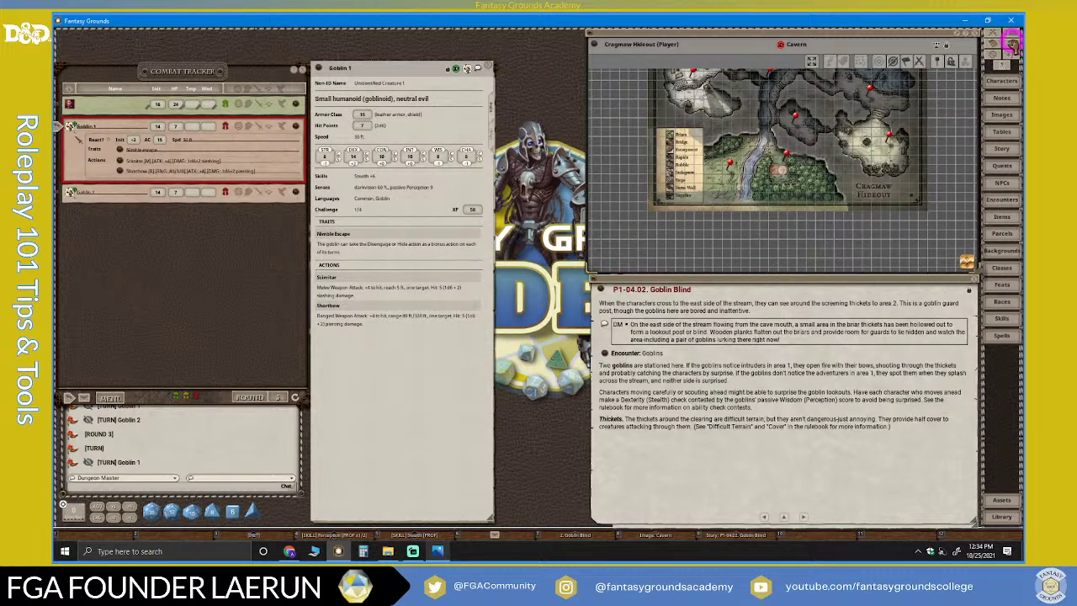
# Open the user color settings and choose a dark blue as the dice color
pyautogui.click(1012, 39)
pyautogui.moveTo(432, 211); pyautogui.dragTo(524, 271)
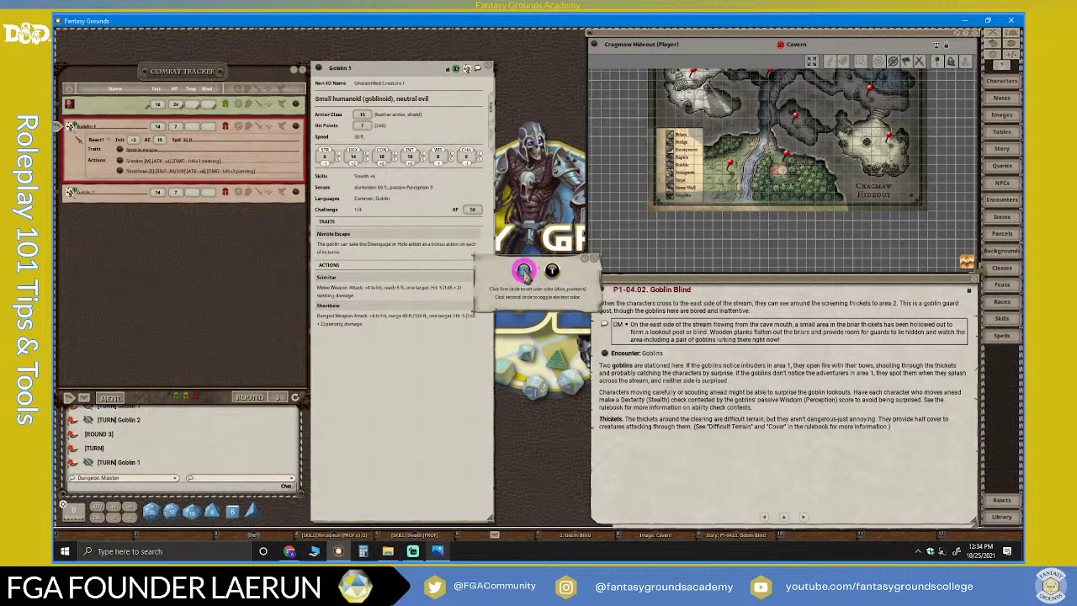
pyautogui.click(524, 271)
pyautogui.click(554, 248)
pyautogui.moveTo(554, 248)
pyautogui.mouseDown()
pyautogui.moveTo(549, 221)
pyautogui.moveTo(516, 235)
pyautogui.moveTo(549, 274)
pyautogui.moveTo(526, 253)
pyautogui.moveTo(551, 263)
pyautogui.mouseUp()
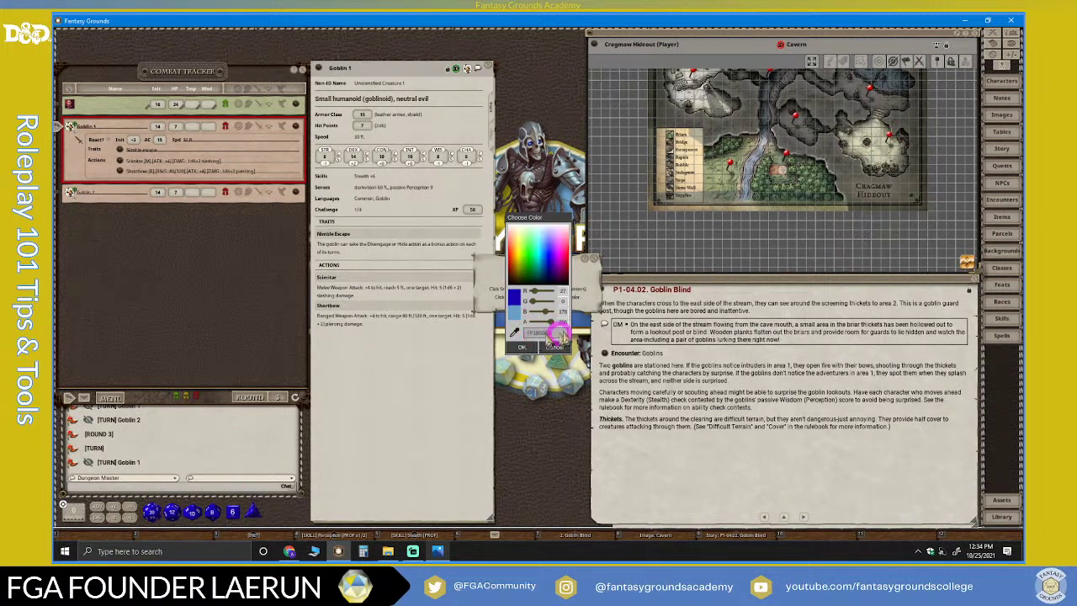
# Sample the yellow of the desktop artwork with the eyedropper as the dice color, toggle the dice text color, and close the settings
pyautogui.moveTo(529, 218); pyautogui.dragTo(427, 162)
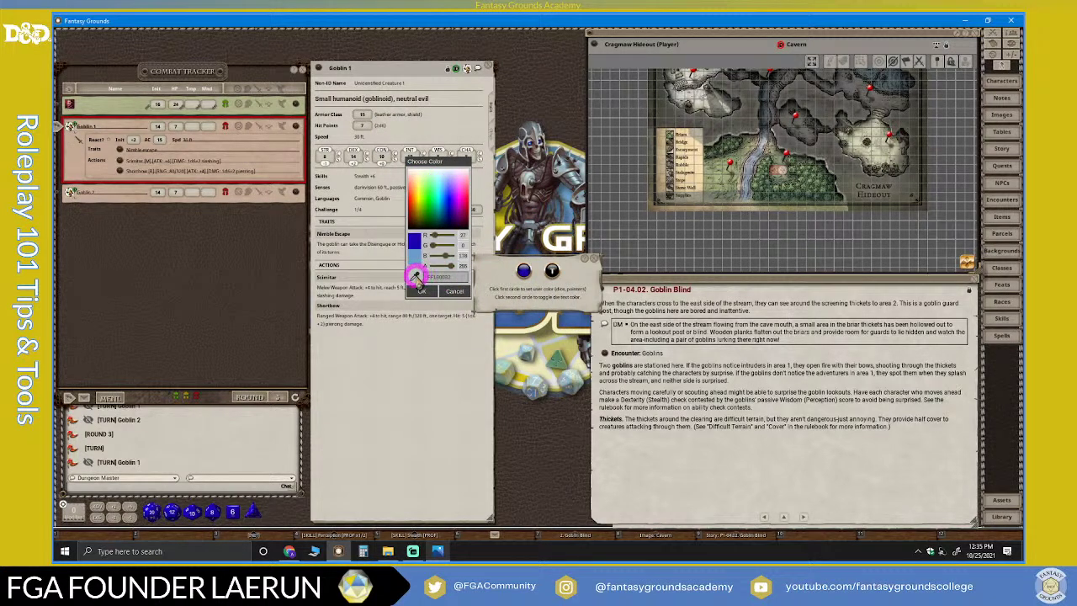
pyautogui.moveTo(415, 277); pyautogui.dragTo(525, 386)
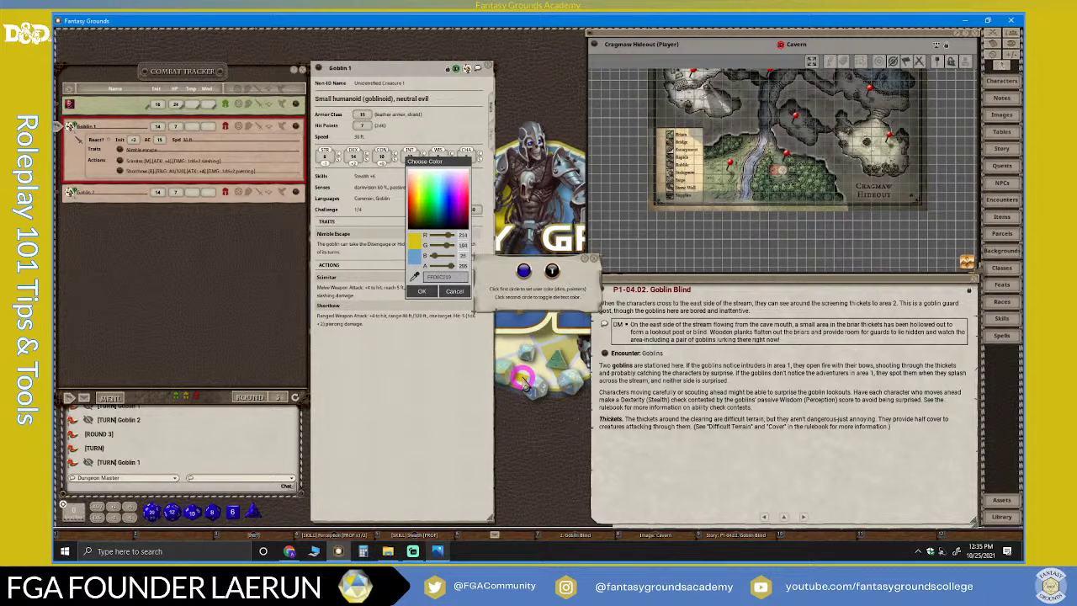
pyautogui.click(523, 378)
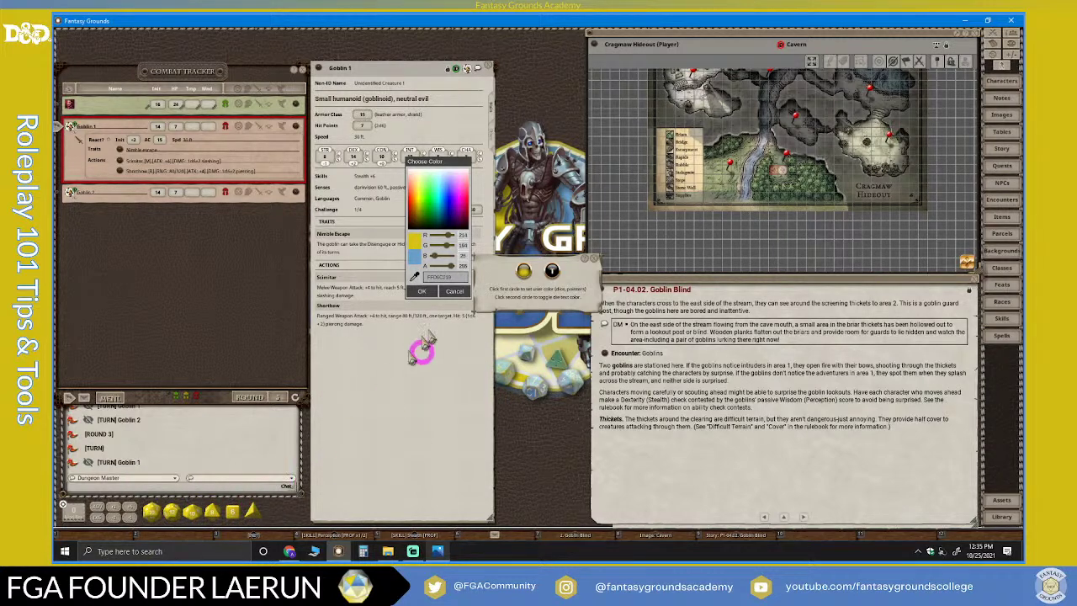
pyautogui.click(421, 290)
pyautogui.click(552, 270)
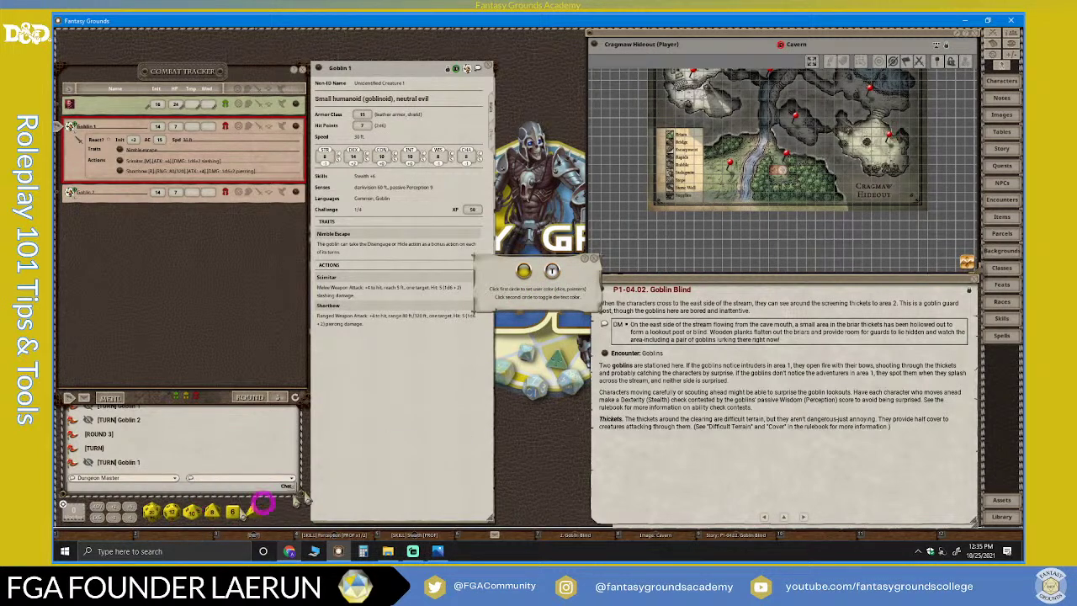
pyautogui.click(594, 258)
pyautogui.click(432, 221)
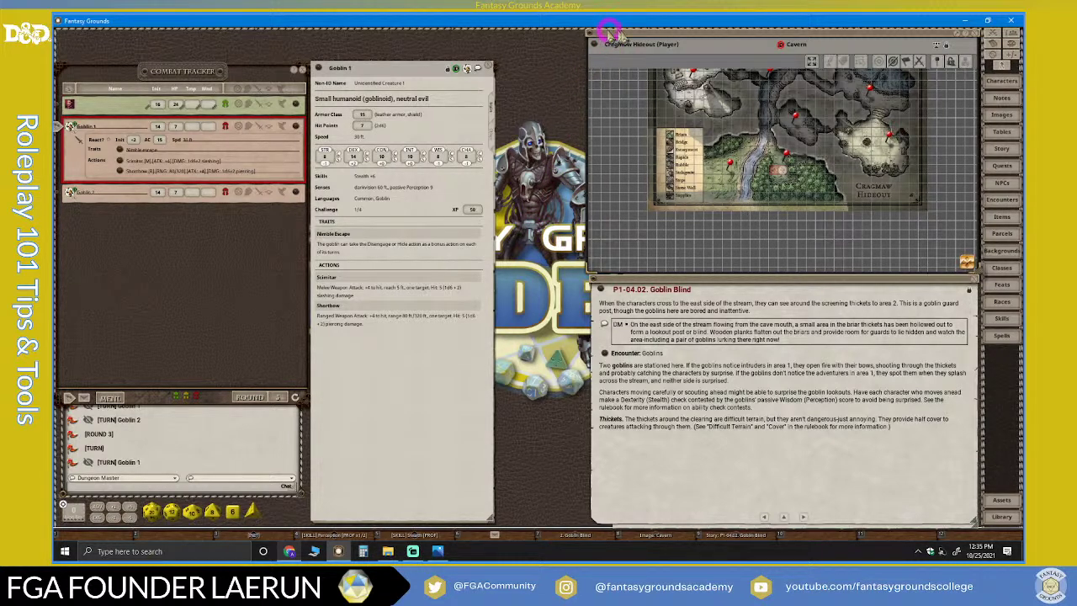
# Open the player character's sheet from the combat tracker and show its weapons and spell slots page
pyautogui.rightClick(625, 114)
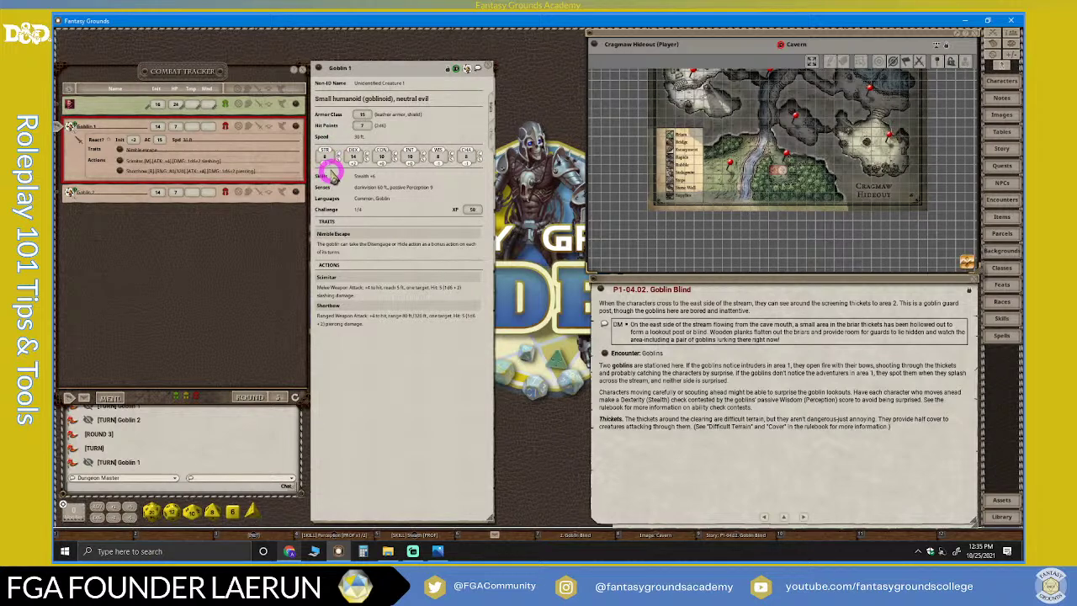
pyautogui.click(296, 103)
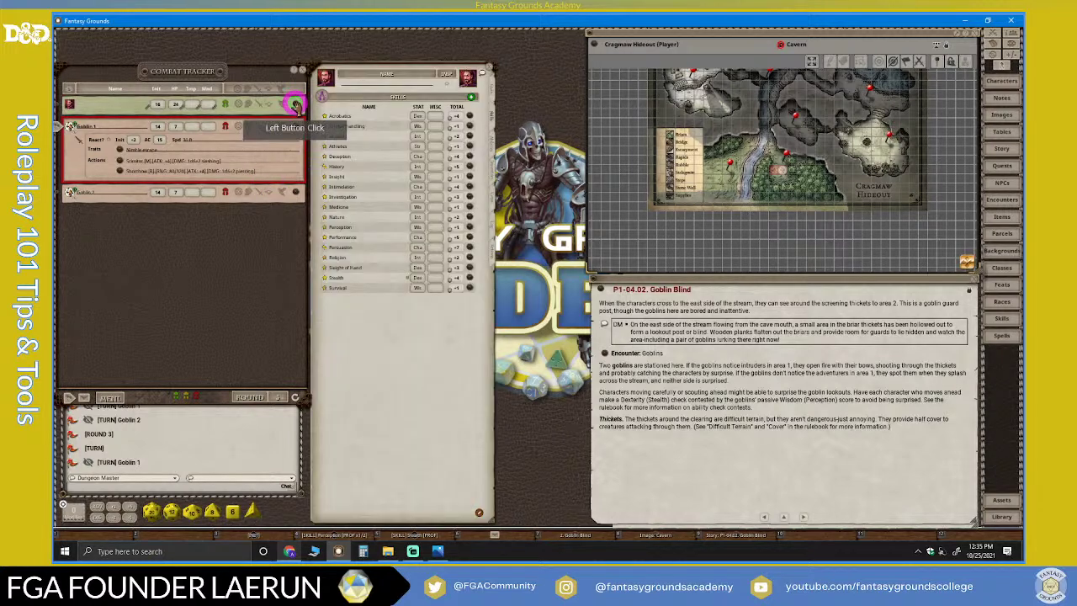
pyautogui.click(494, 249)
pyautogui.click(421, 320)
# Examine the radial menu options of the character sheet and of the combat tracker's empty area
pyautogui.rightClick(413, 216)
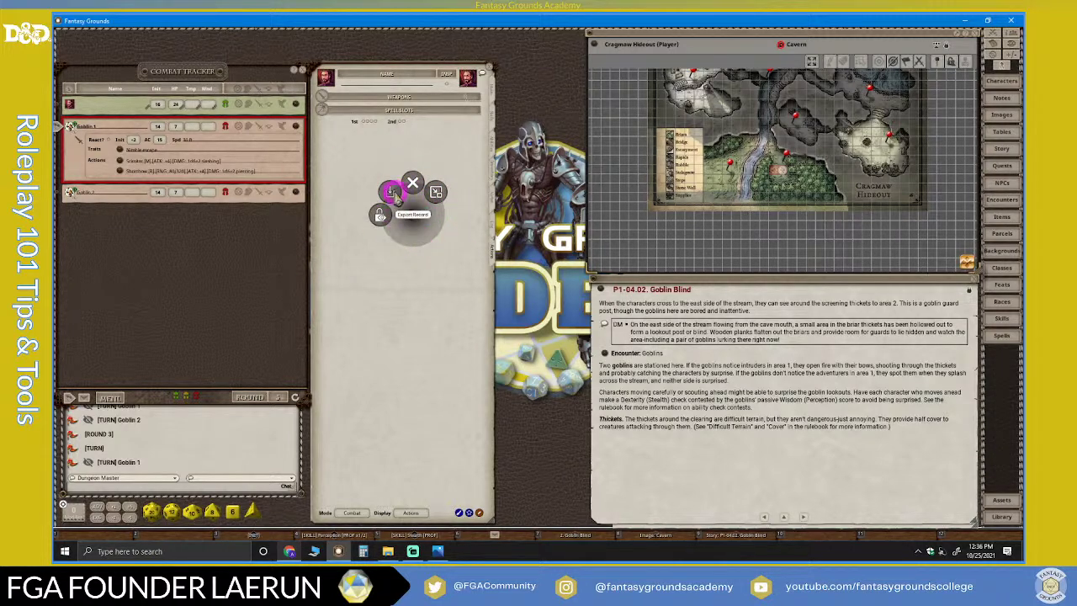
pyautogui.click(213, 262)
pyautogui.rightClick(172, 215)
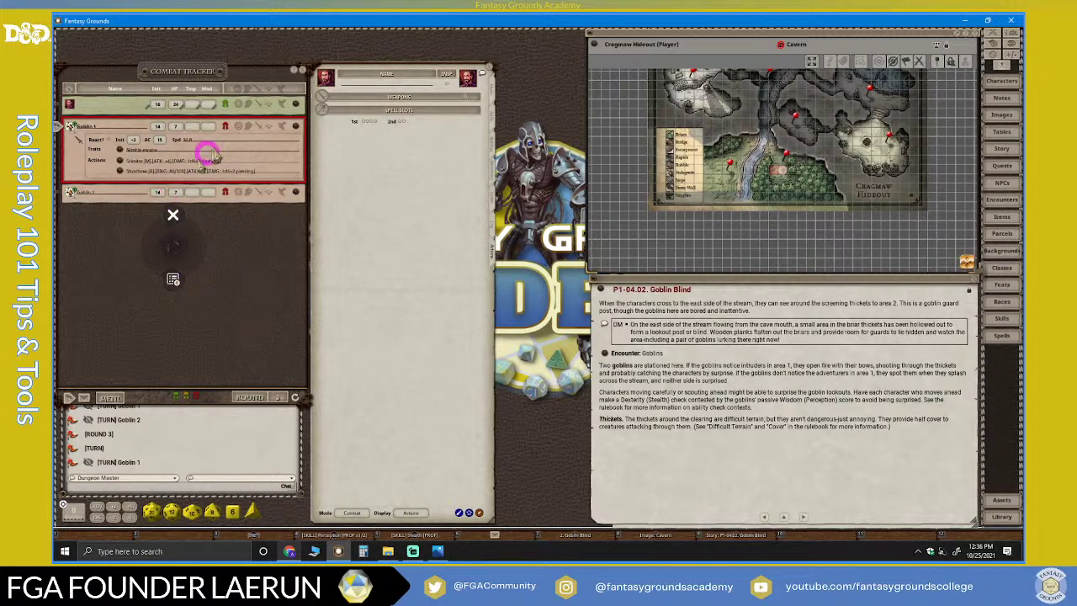
# Clear all messages from the chat window
pyautogui.click(211, 456)
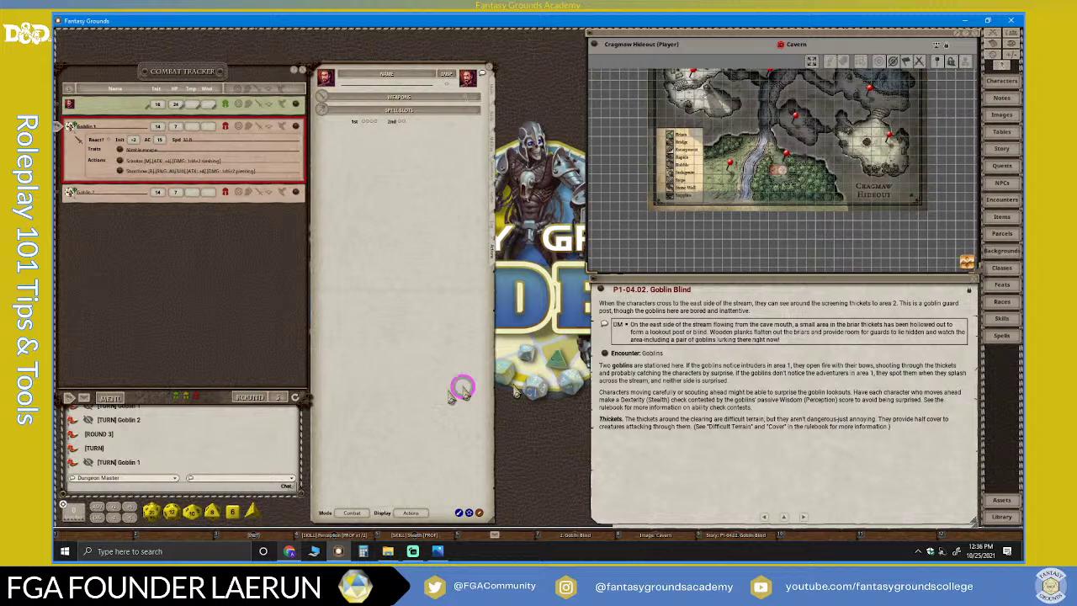
pyautogui.rightClick(212, 455)
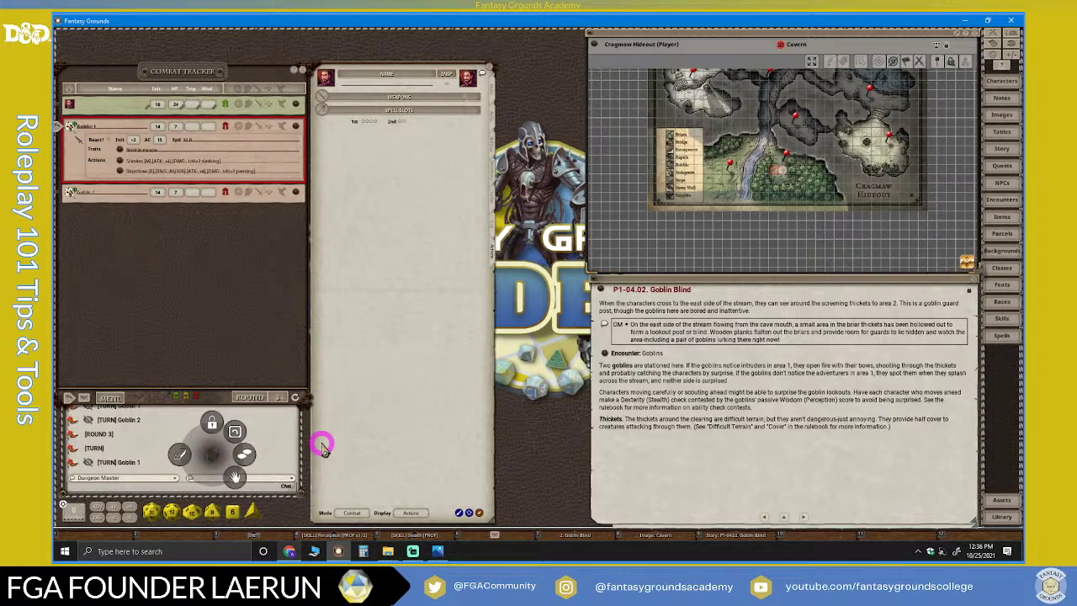
pyautogui.click(178, 455)
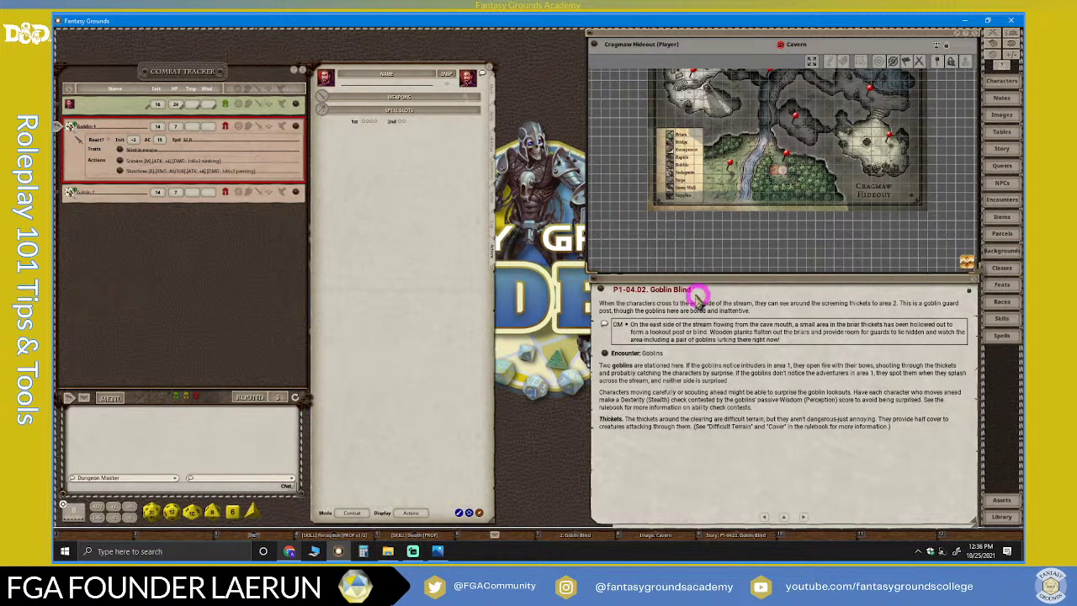
# Toggle the Goblin Blind story entry's lock and examine the radial options of the story and of the player character's combat tracker entry
pyautogui.click(972, 290)
pyautogui.rightClick(765, 454)
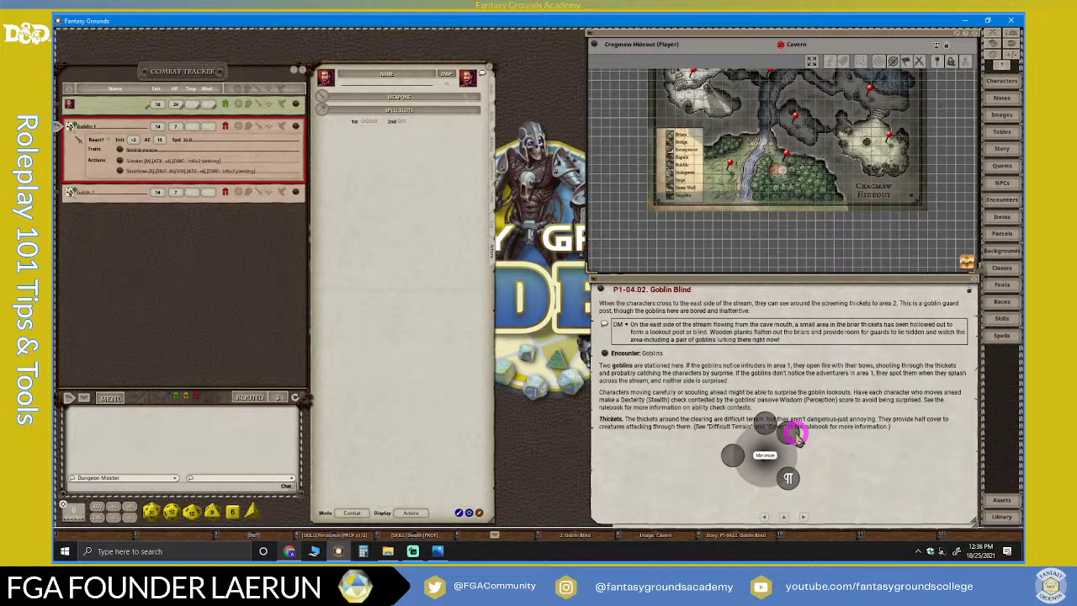
pyautogui.click(666, 450)
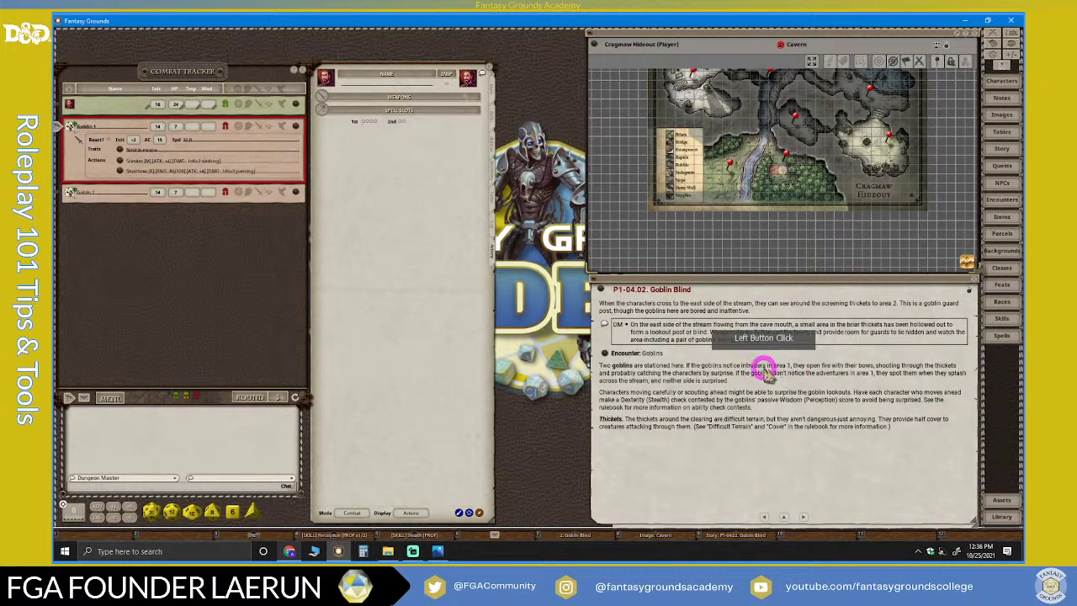
pyautogui.click(972, 289)
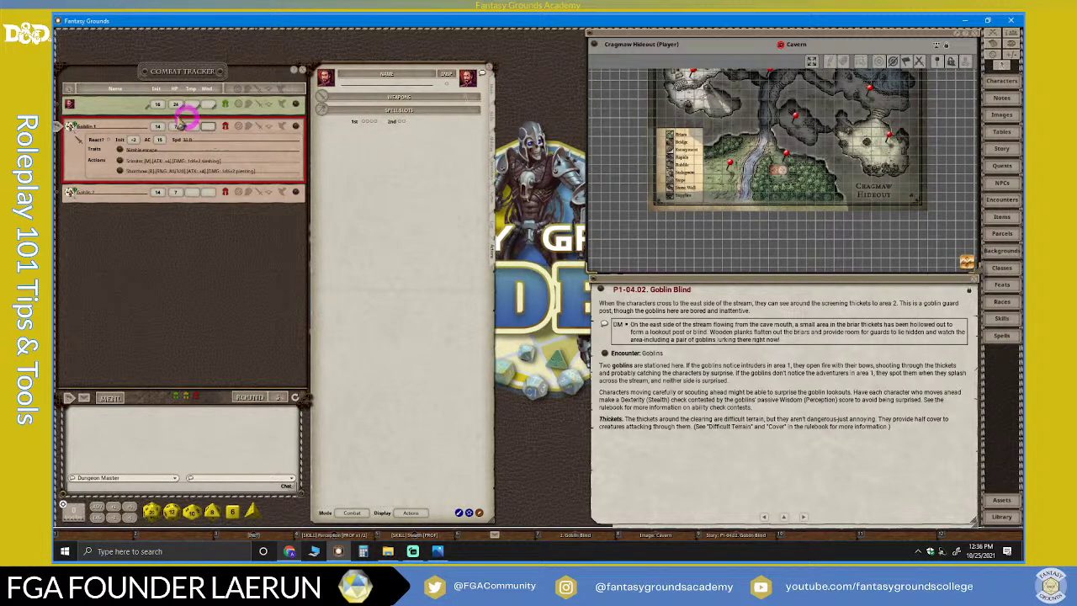
pyautogui.rightClick(128, 102)
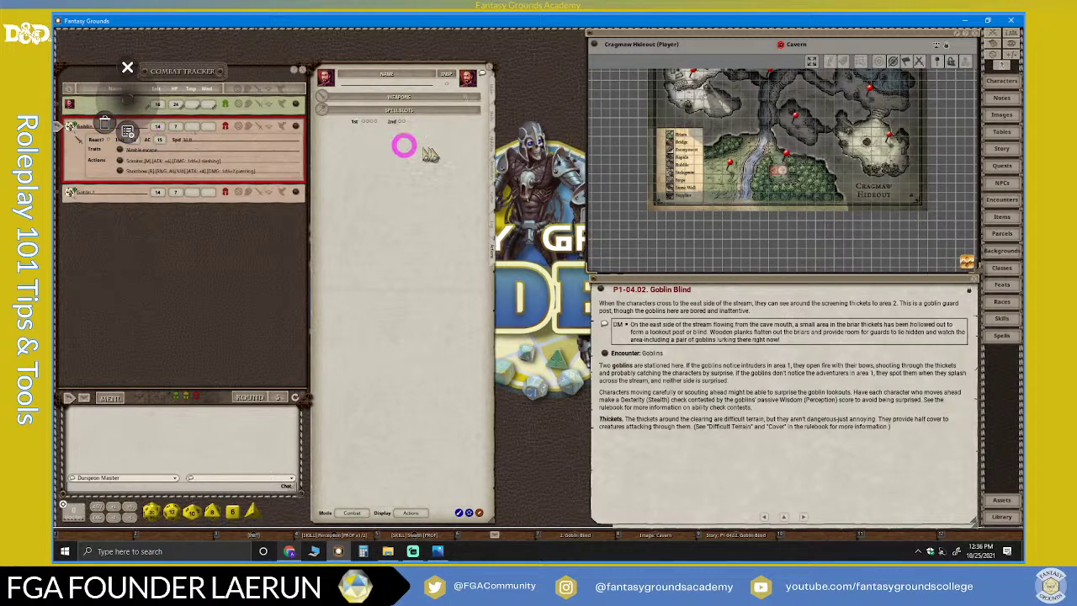
pyautogui.click(505, 118)
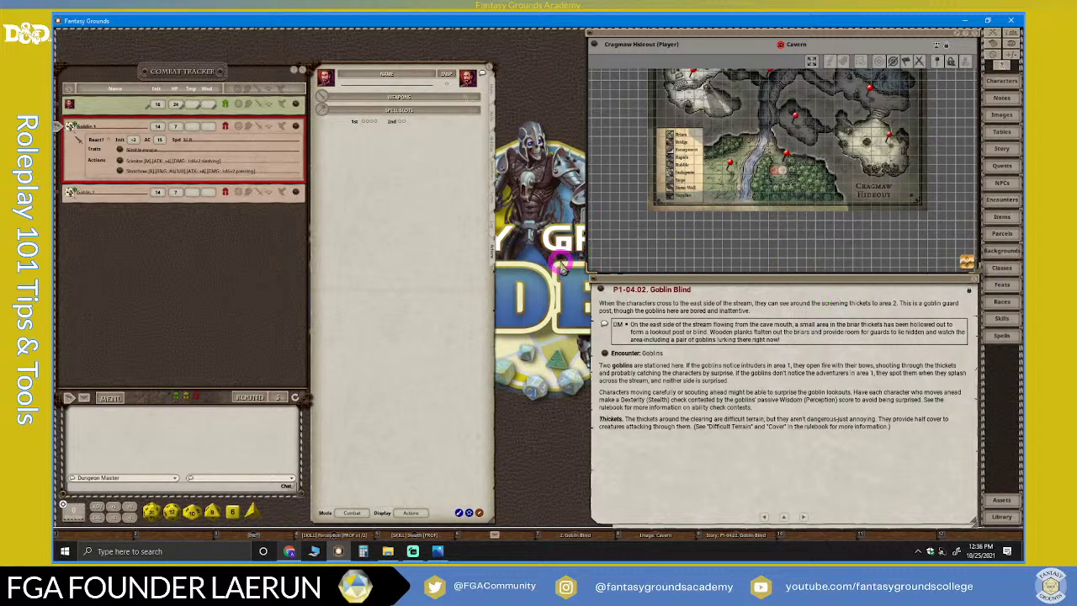
# Check Streamlabs OBS and the forum thread in Chrome, and switch to Photos to show the Fantasy Grounds Interface Navigation image
pyautogui.click(413, 551)
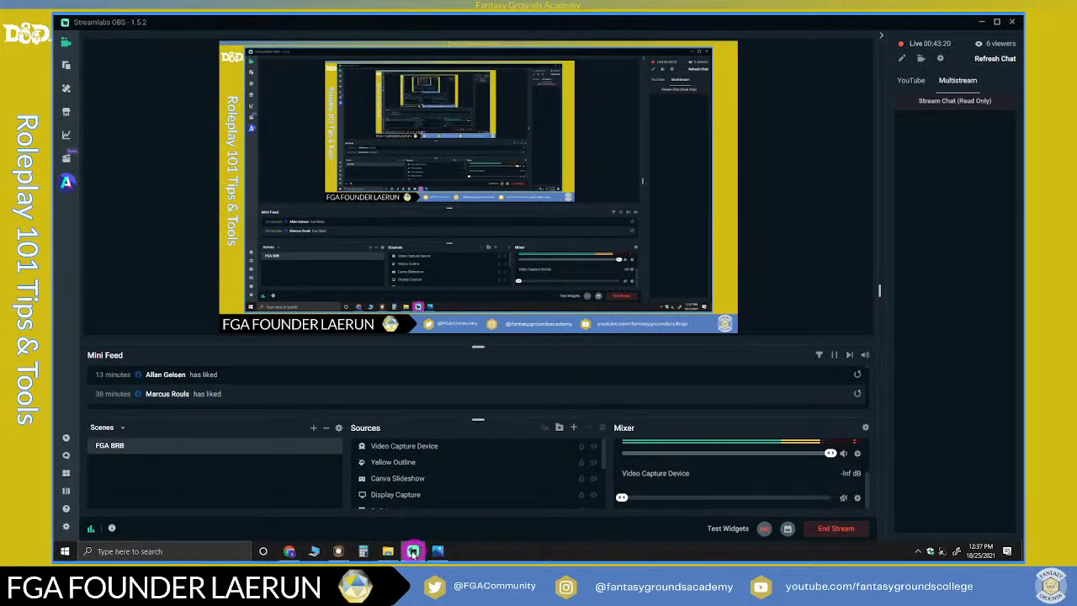
pyautogui.click(294, 551)
pyautogui.click(424, 473)
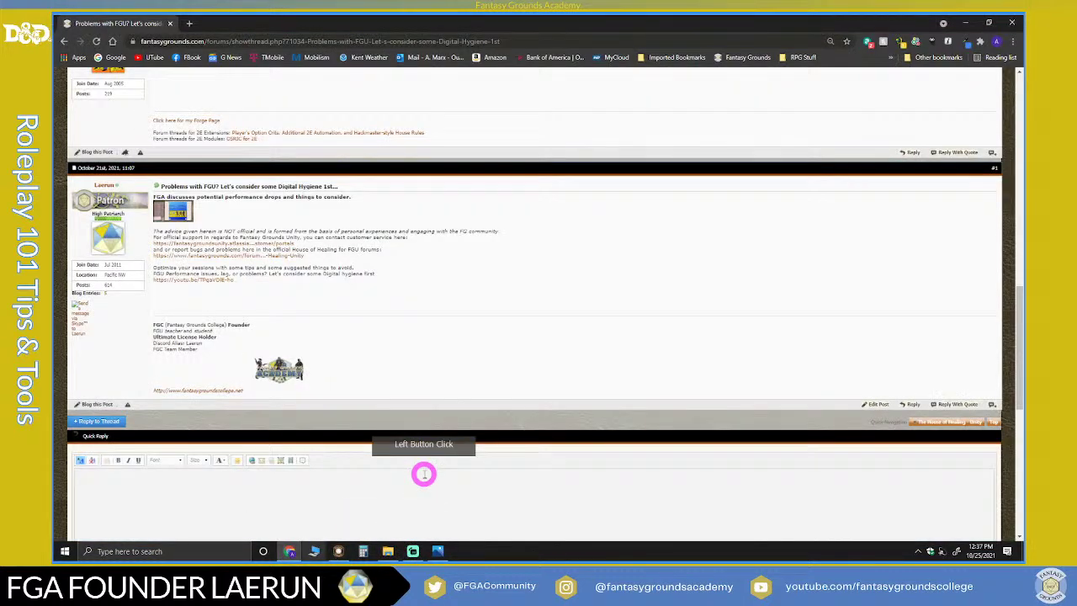
pyautogui.click(413, 551)
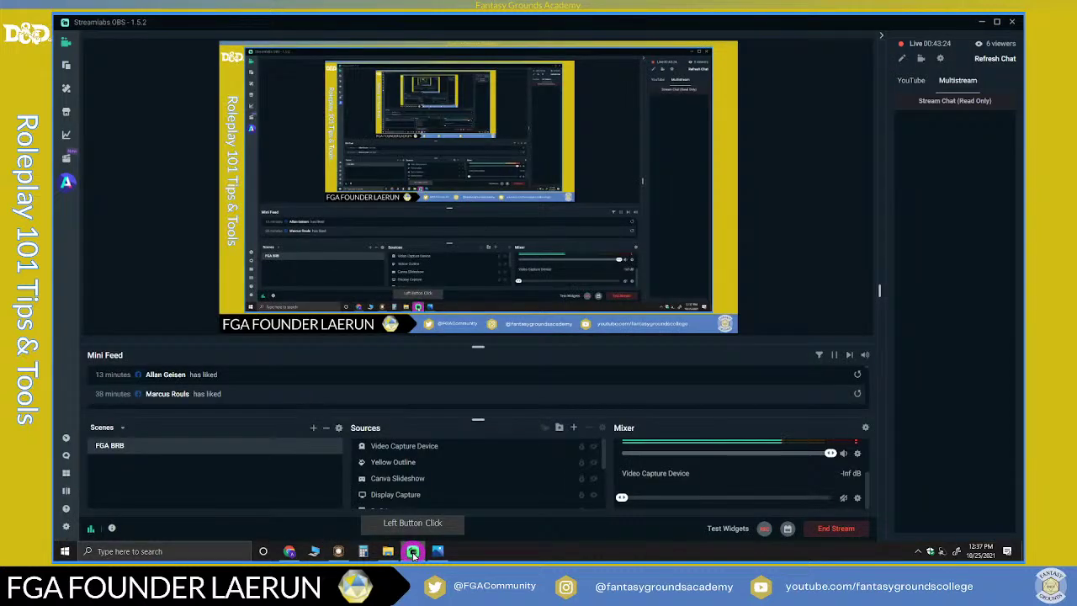
pyautogui.click(436, 552)
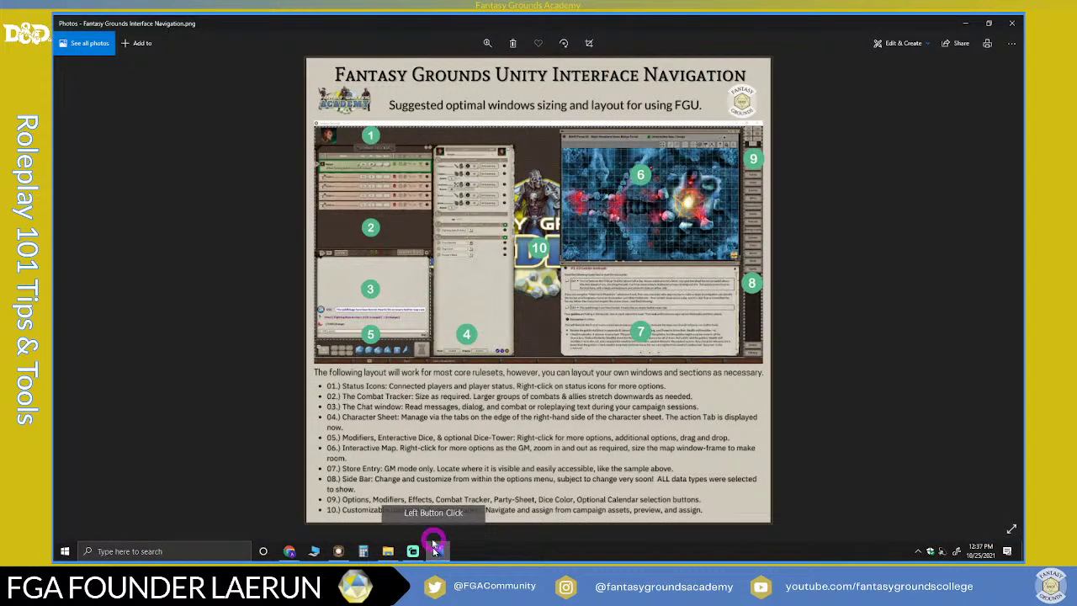
# Switch back to Fantasy Grounds and close the goblin sheets, the Cragmaw Hideout (Player) map and the Goblin Blind story entry
pyautogui.click(339, 551)
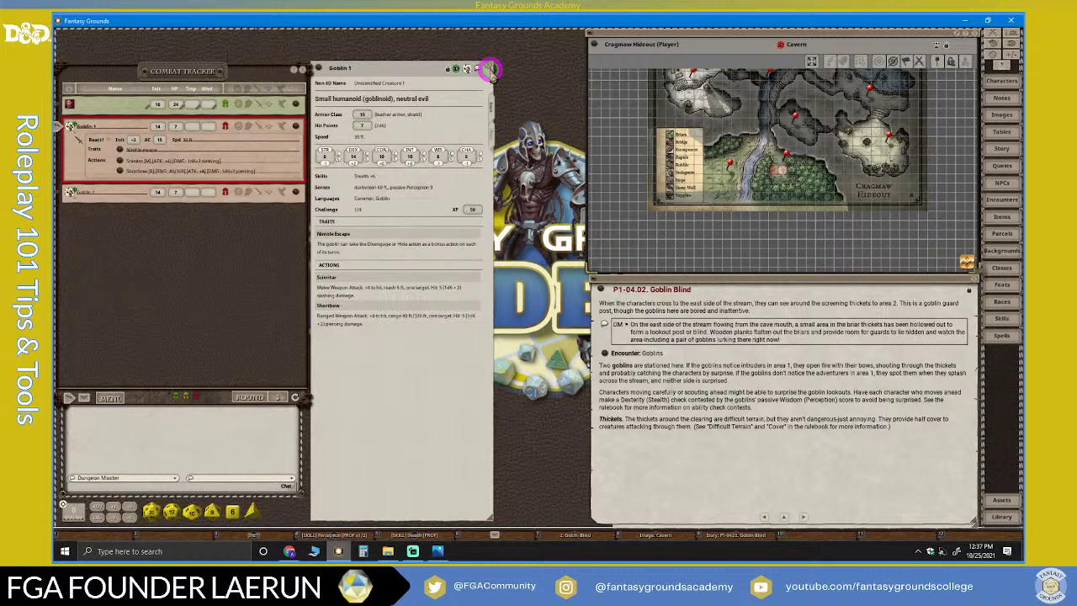
pyautogui.click(489, 69)
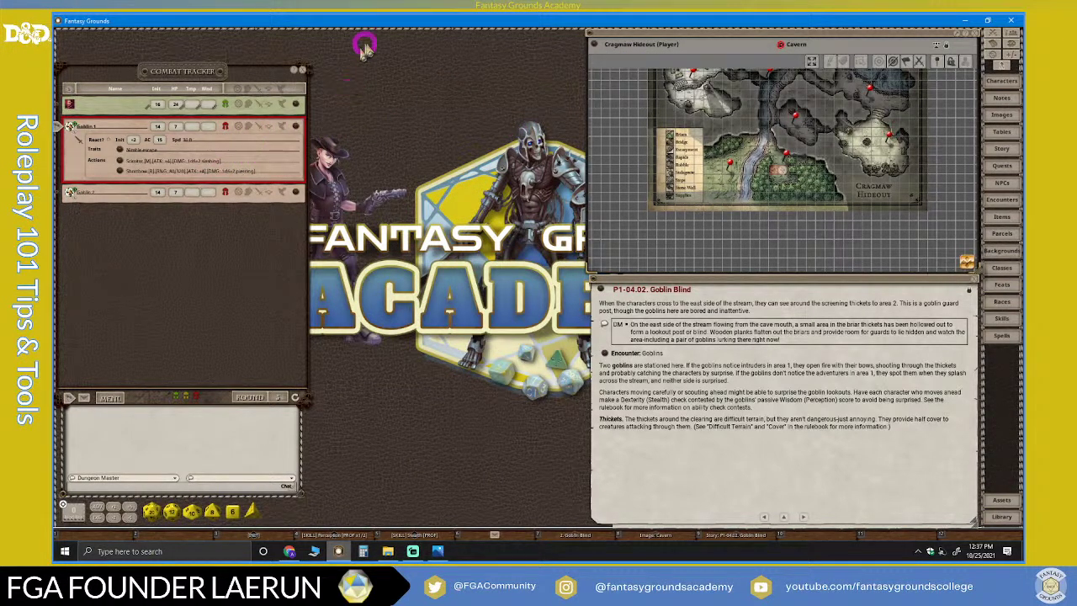
pyautogui.click(293, 105)
pyautogui.click(296, 190)
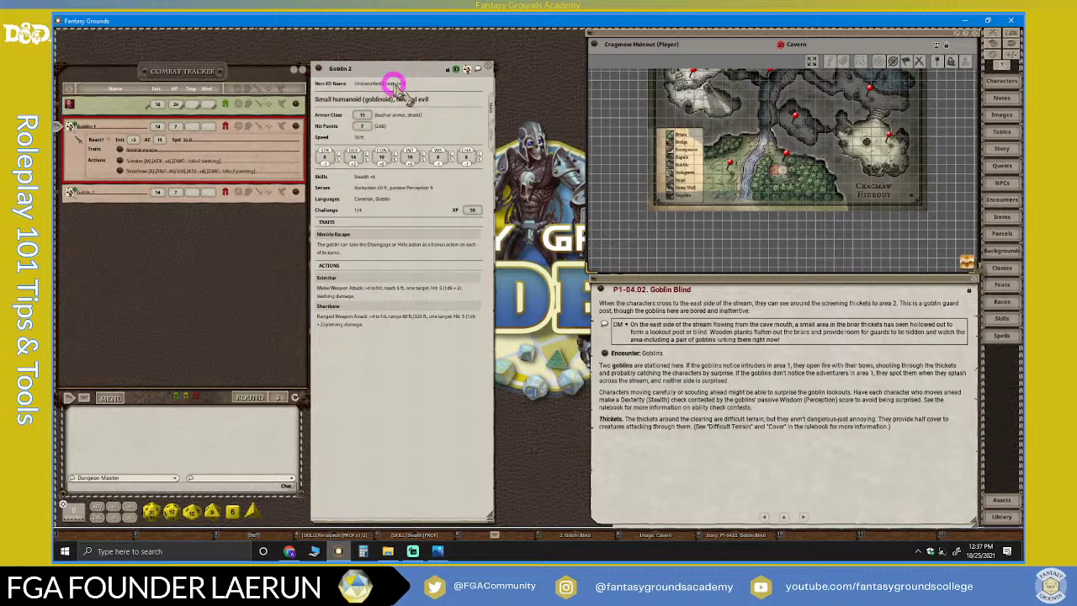
pyautogui.click(488, 67)
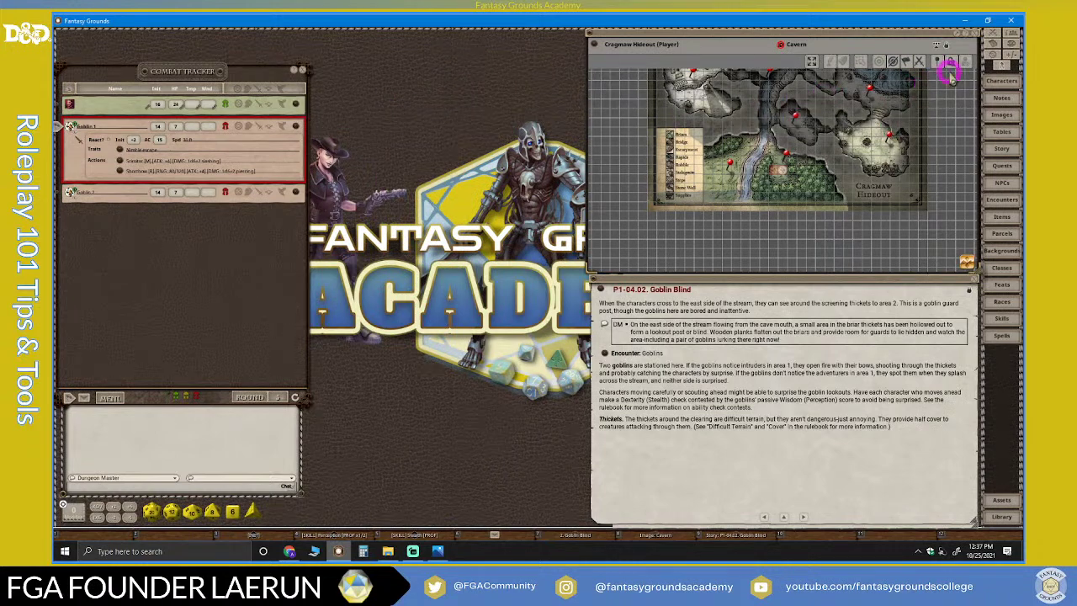
pyautogui.click(974, 32)
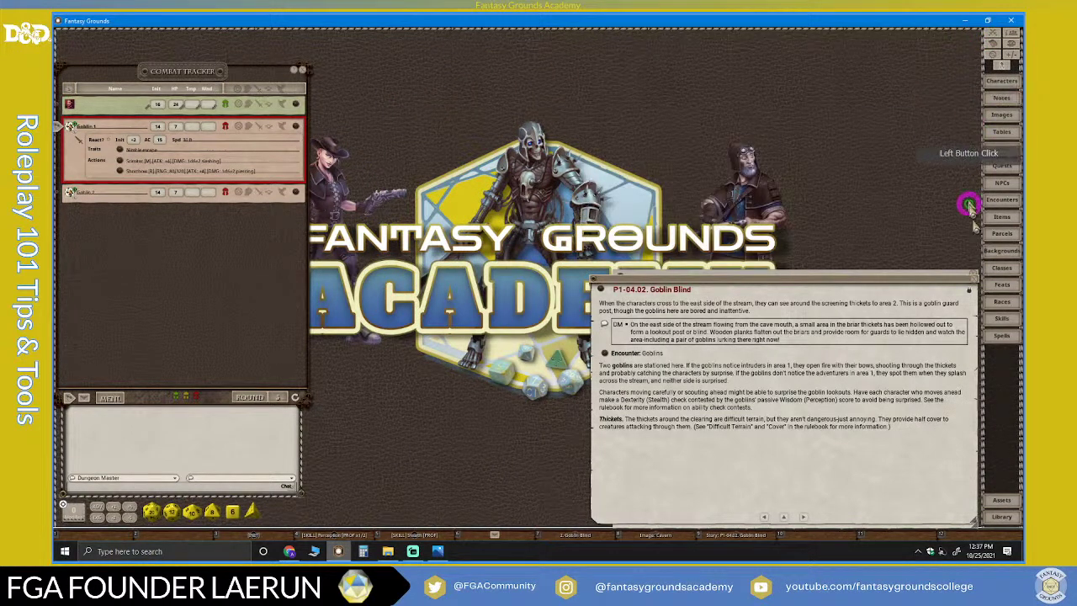
pyautogui.click(979, 276)
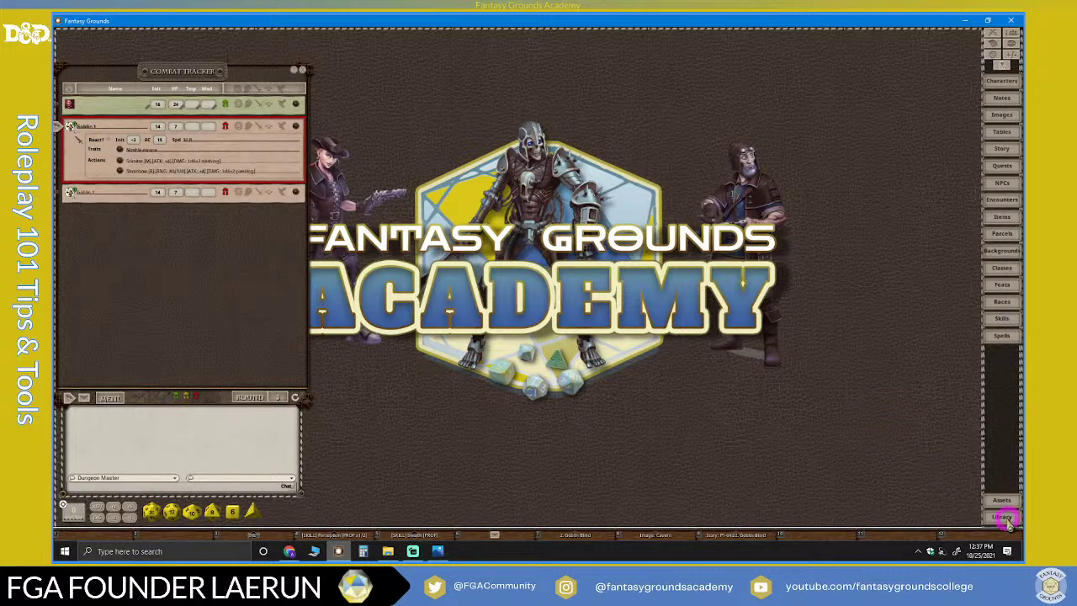
# Open the Library, place it over the combat tracker and show the contents of the D&D Lost Mine of Phandelver module
pyautogui.click(1006, 519)
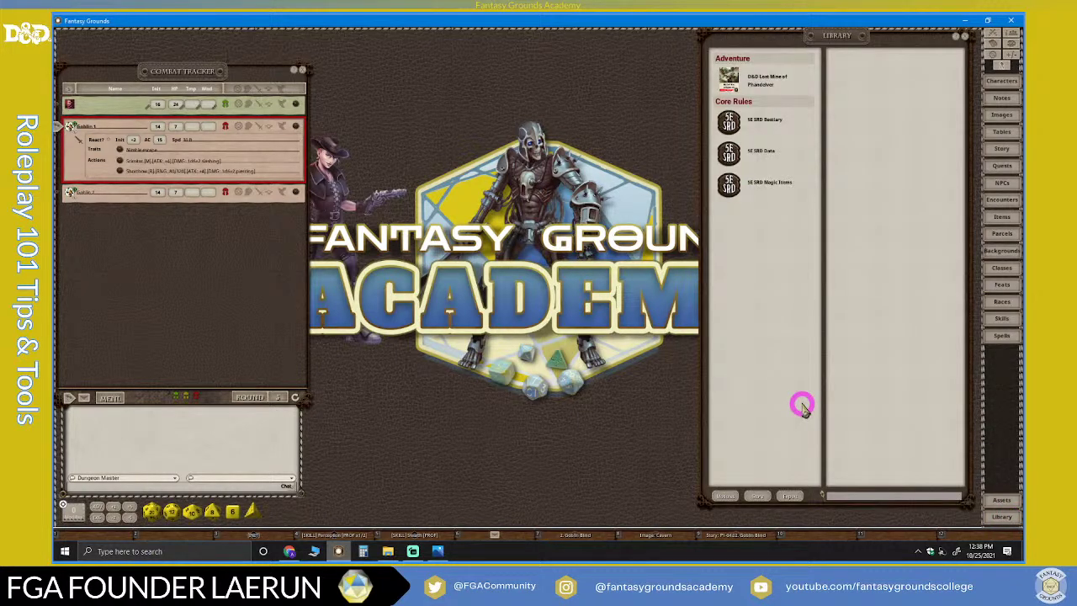
pyautogui.moveTo(853, 34); pyautogui.dragTo(236, 60)
pyautogui.click(630, 110)
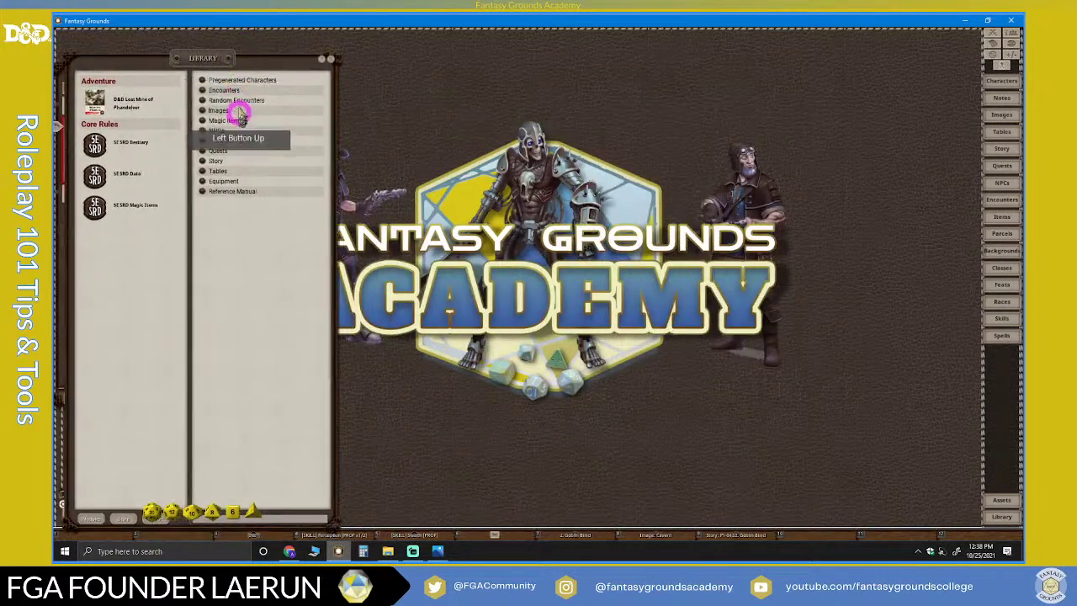
# Open the module's pregenerated characters, place the list beside the Library and look through it
pyautogui.click(205, 80)
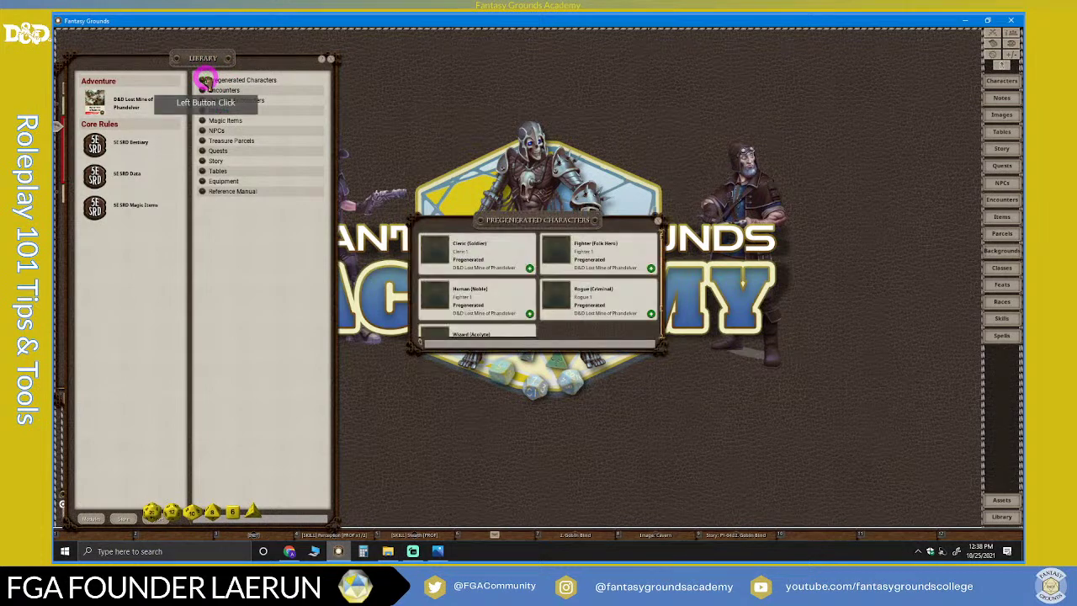
pyautogui.moveTo(512, 202); pyautogui.dragTo(445, 50)
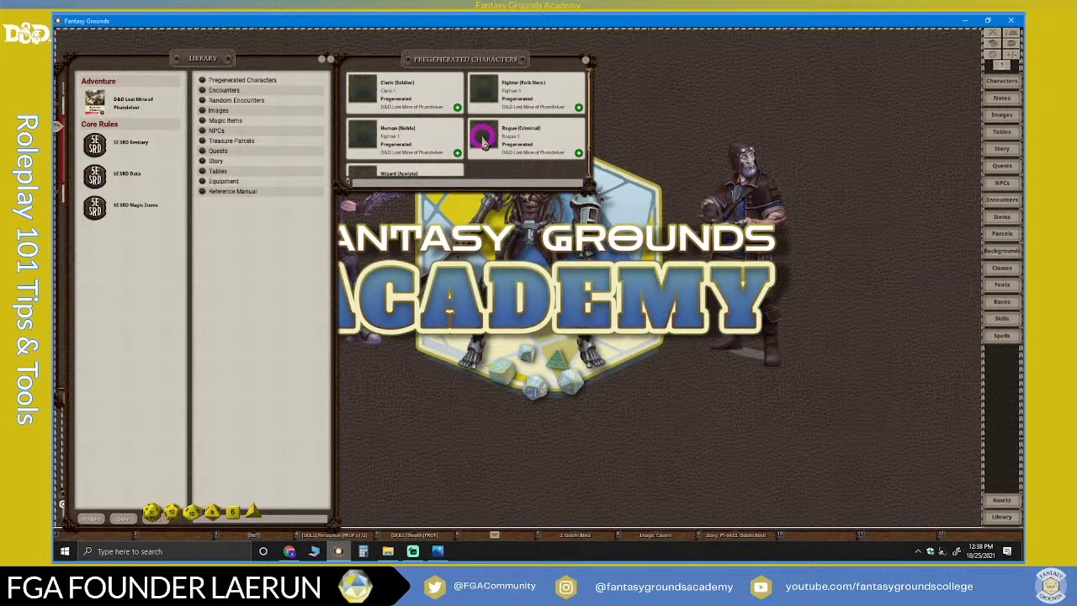
pyautogui.scroll(-2, 440, 140)
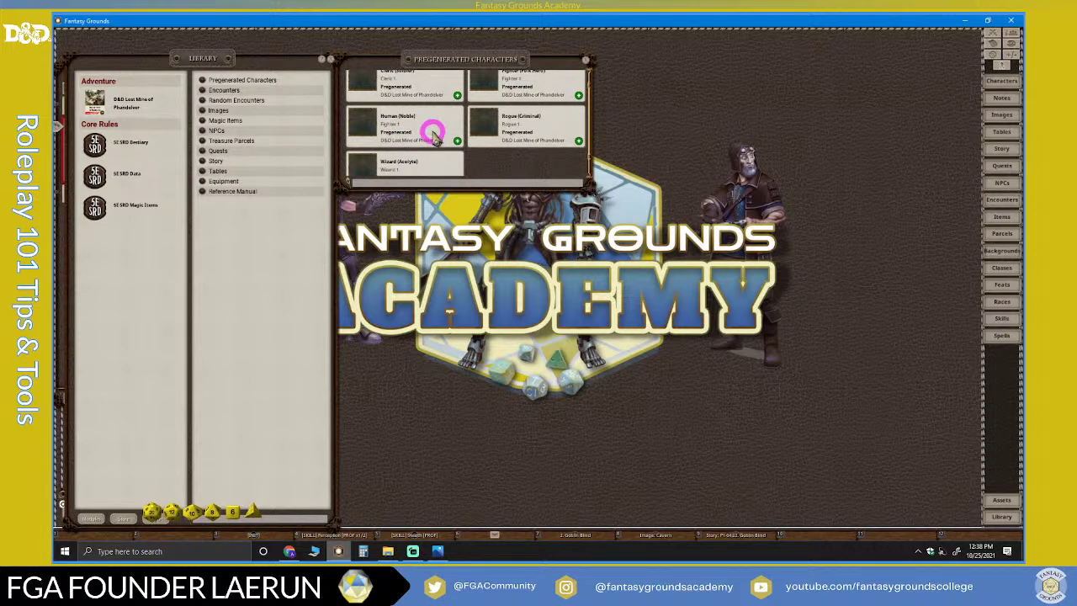
pyautogui.scroll(-1, 440, 144)
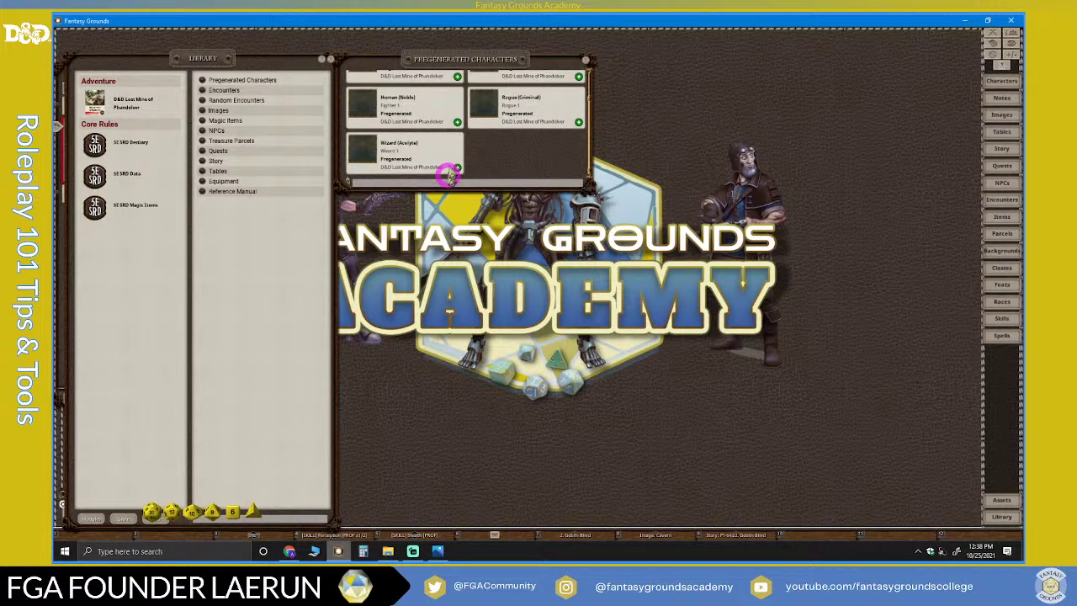
pyautogui.scroll(1, 449, 173)
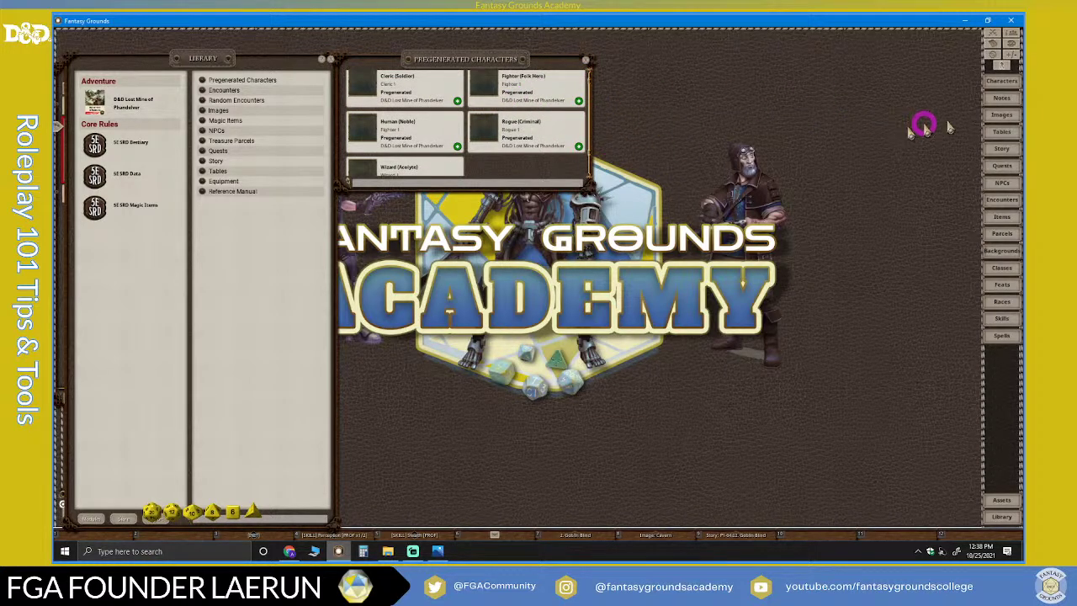
# Import the Cleric, Fighter, Rogue, Human (Noble) and Wizard pregenerated characters into Character Selection and close the pregenerated list
pyautogui.click(997, 80)
pyautogui.moveTo(579, 210); pyautogui.dragTo(710, 62)
pyautogui.click(455, 100)
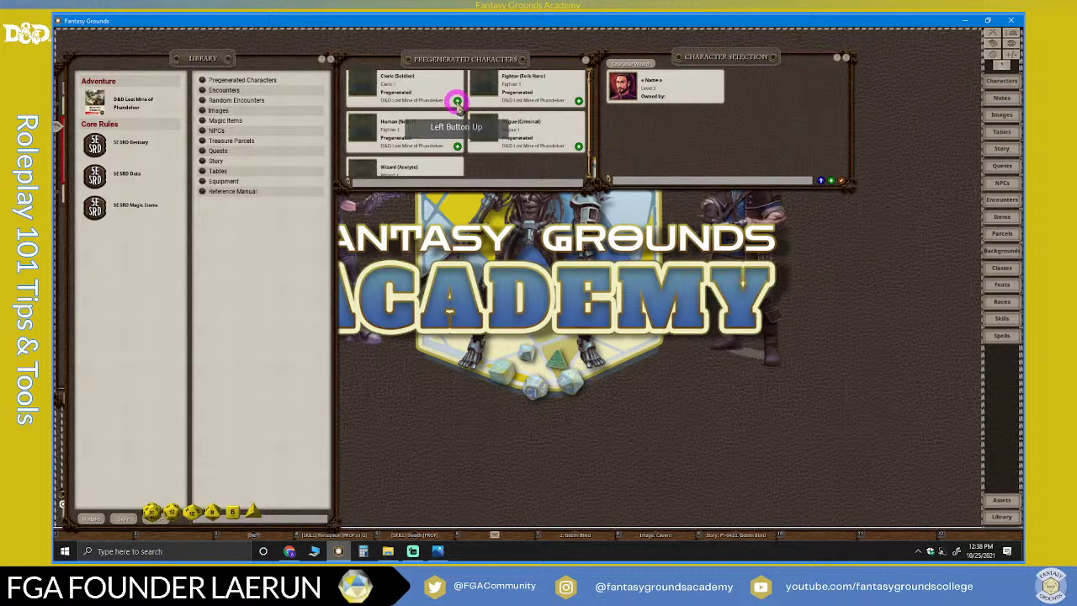
pyautogui.click(580, 98)
pyautogui.click(579, 146)
pyautogui.click(457, 146)
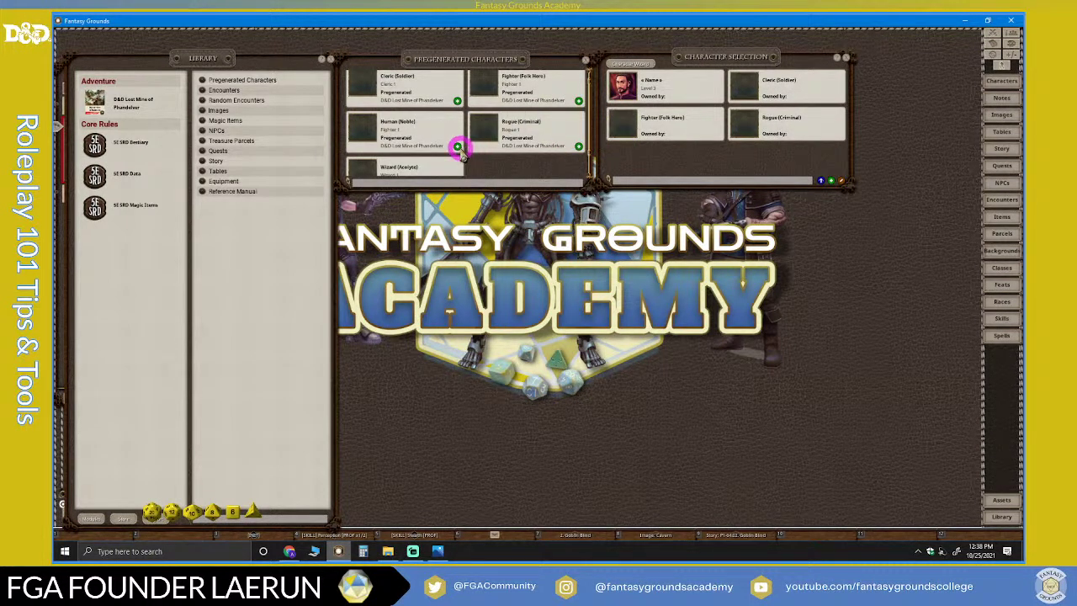
pyautogui.scroll(-1, 433, 156)
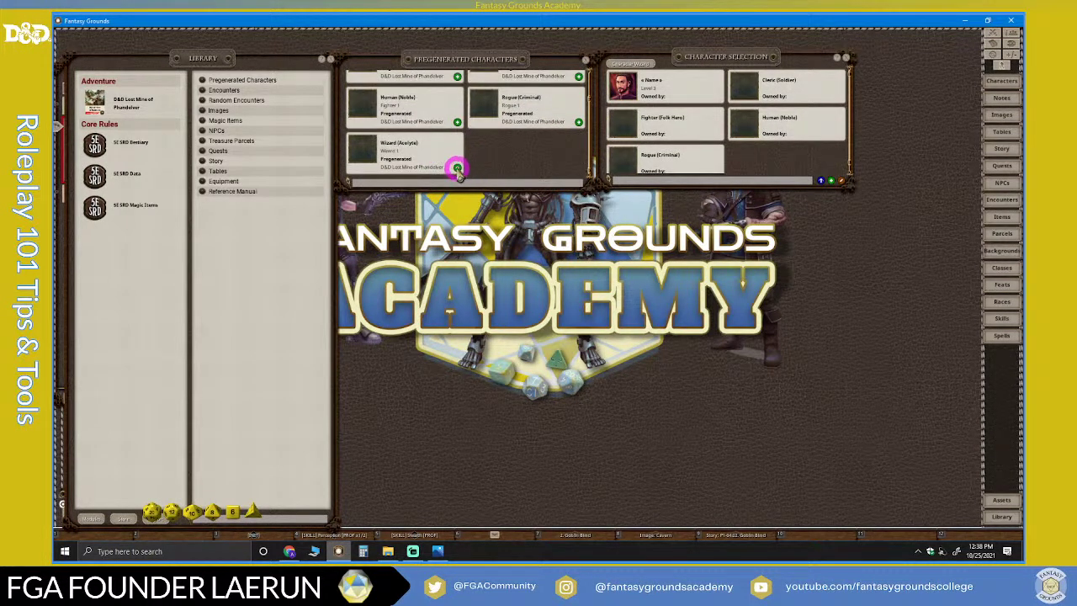
pyautogui.click(457, 167)
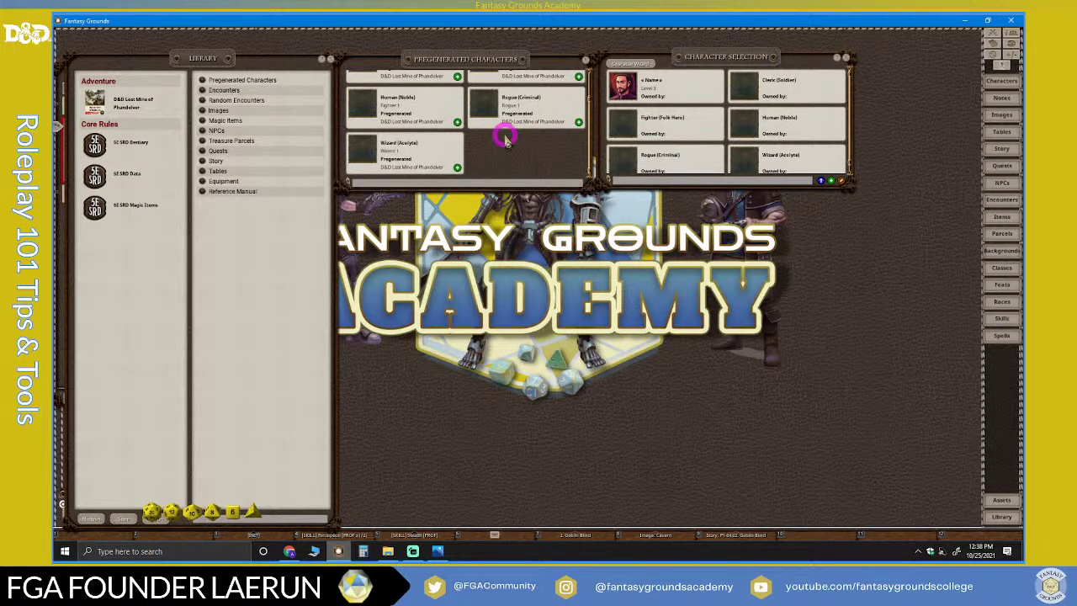
pyautogui.scroll(1, 506, 141)
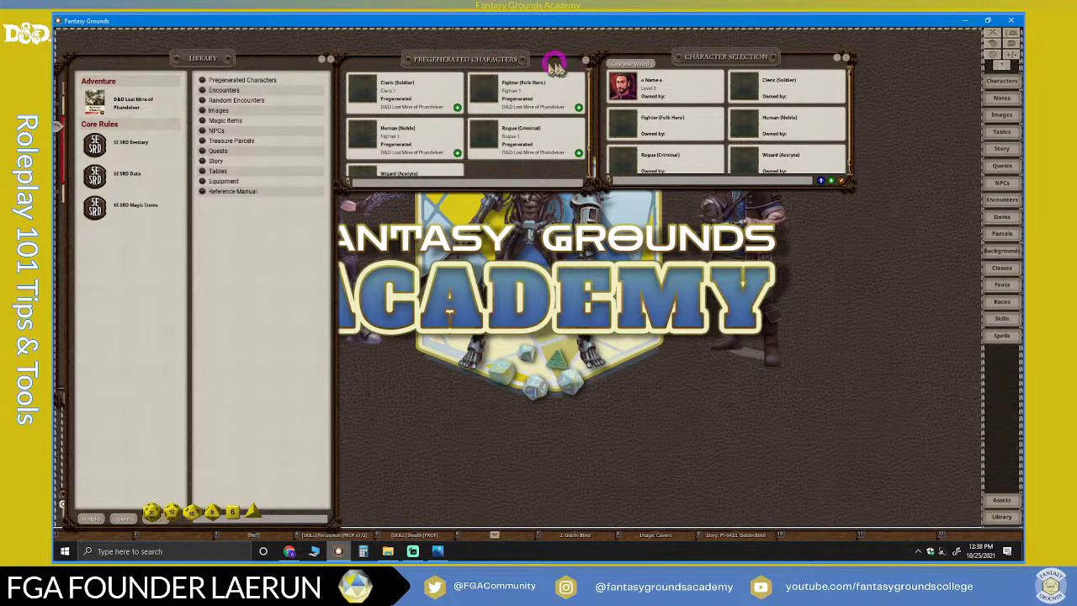
pyautogui.click(585, 63)
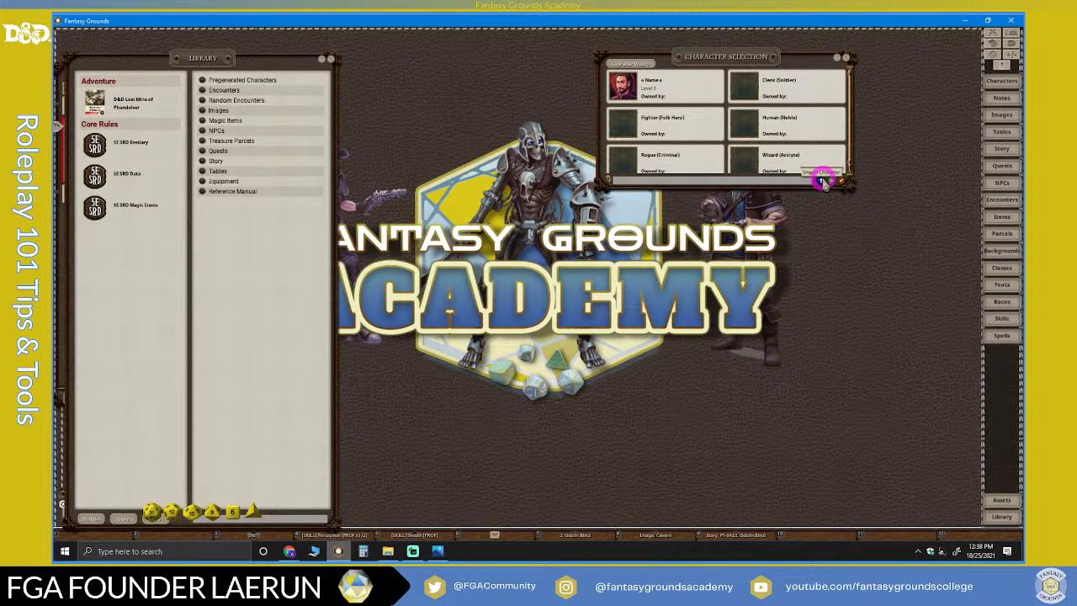
# Look through the Character Selection entries and move that window beside the Library
pyautogui.scroll(-1, 738, 149)
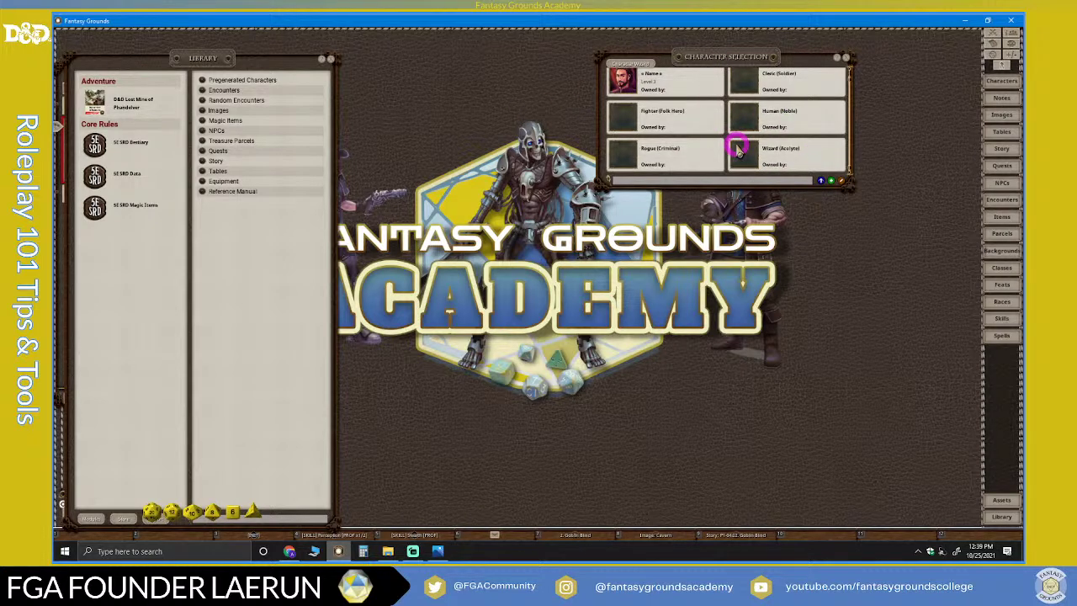
pyautogui.scroll(1, 738, 150)
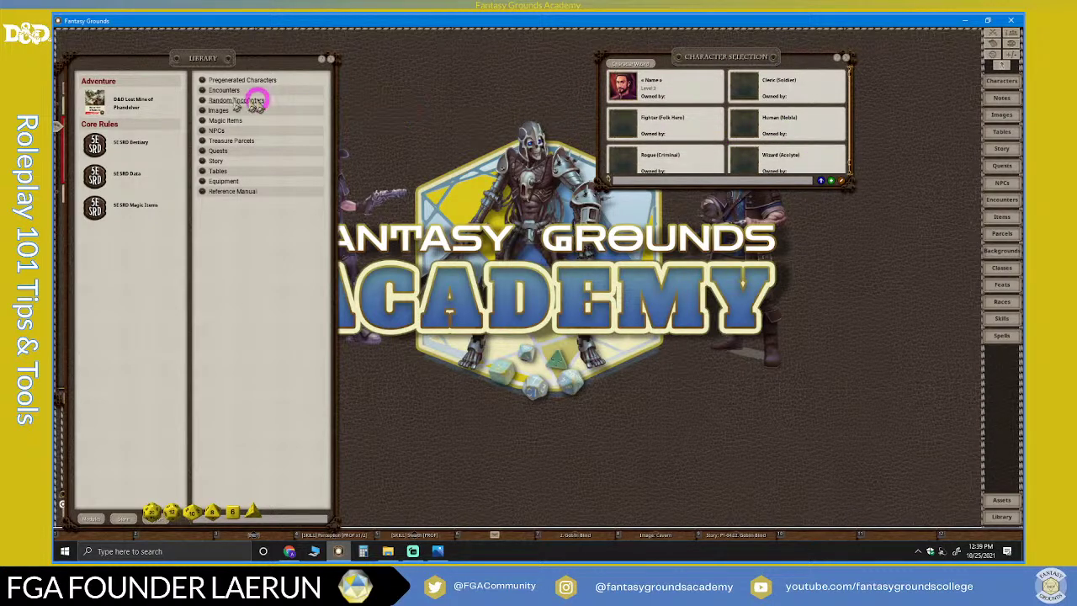
pyautogui.moveTo(730, 63); pyautogui.dragTo(479, 57)
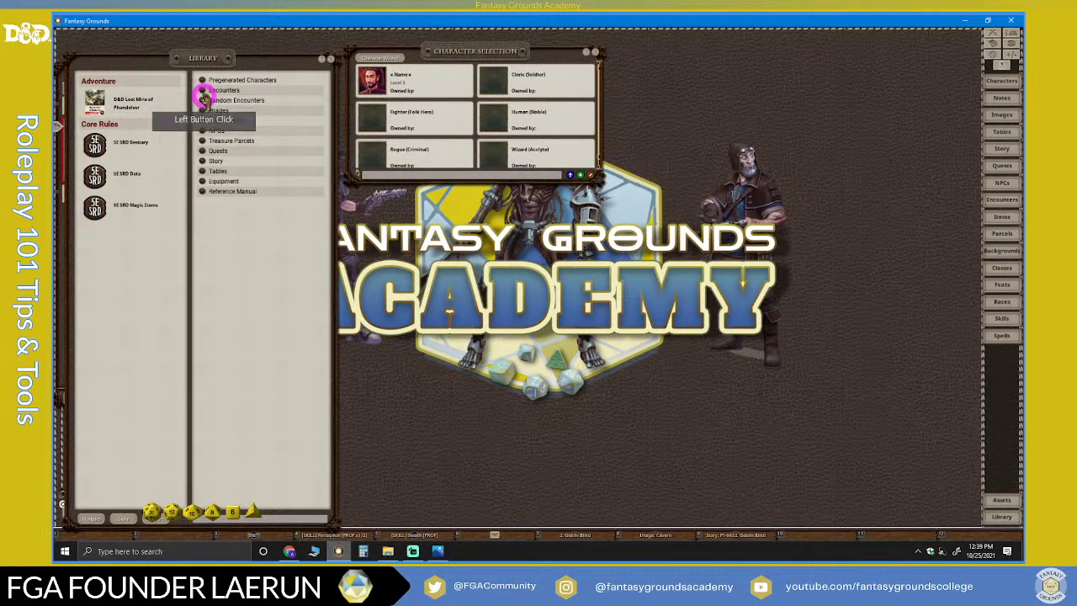
# Open the module's Encounters, Images and Treasure Parcels lists, stack them below Character Selection and look through the parcels
pyautogui.click(210, 92)
pyautogui.moveTo(514, 204); pyautogui.dragTo(410, 197)
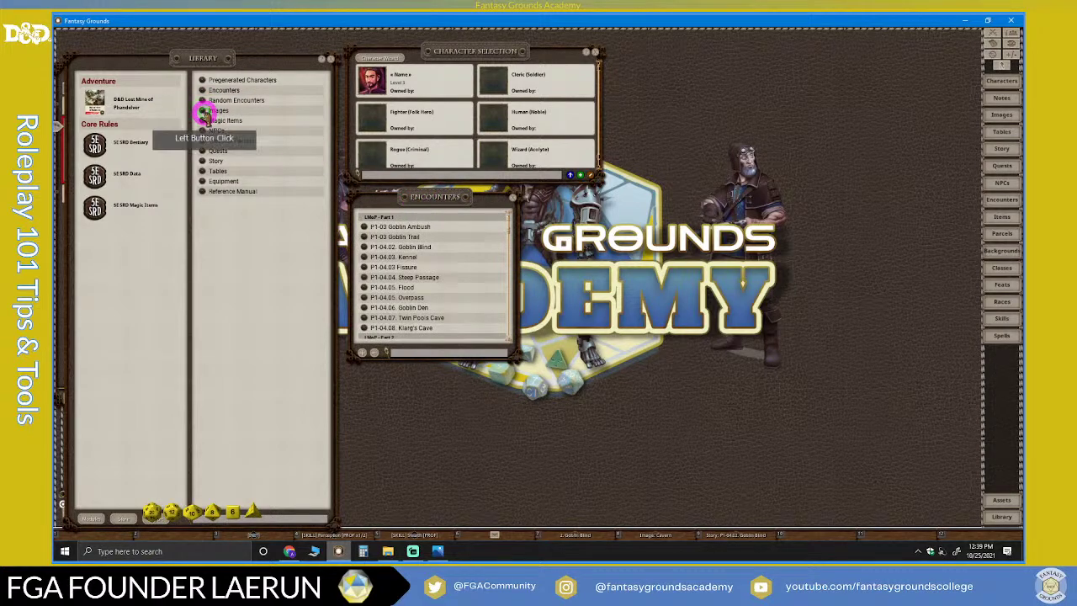
pyautogui.click(207, 109)
pyautogui.moveTo(540, 220); pyautogui.dragTo(445, 246)
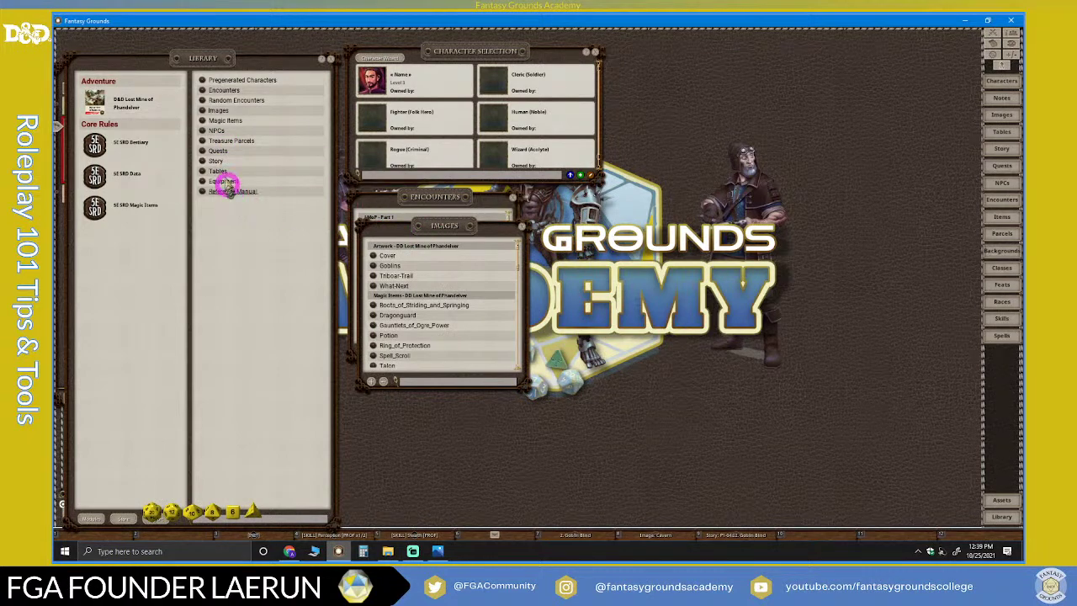
pyautogui.click(206, 140)
pyautogui.moveTo(526, 206); pyautogui.dragTo(455, 257)
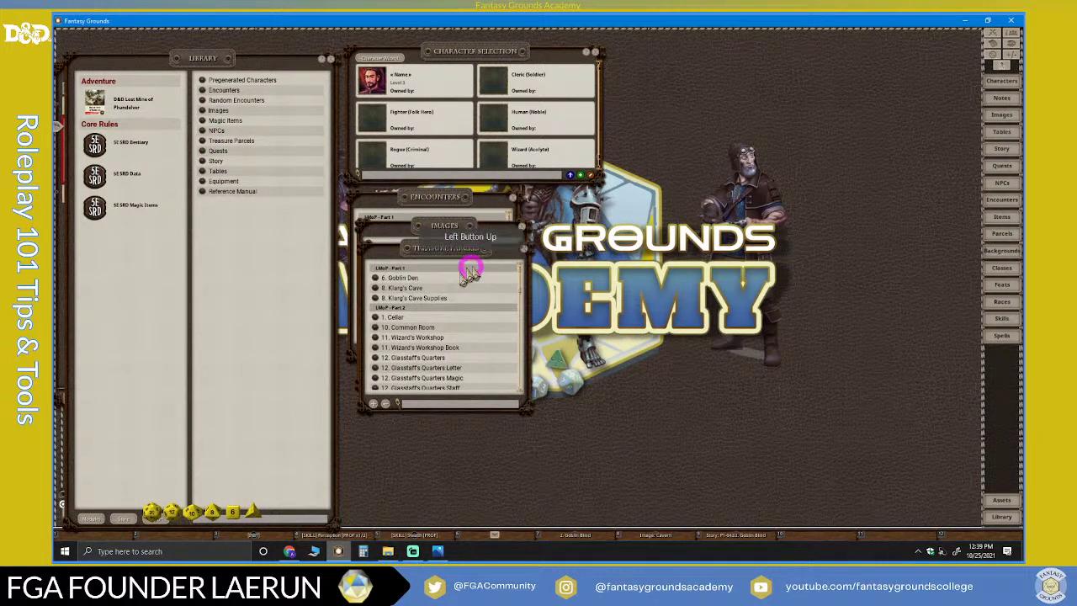
pyautogui.scroll(-3, 422, 352)
pyautogui.scroll(-10, 424, 357)
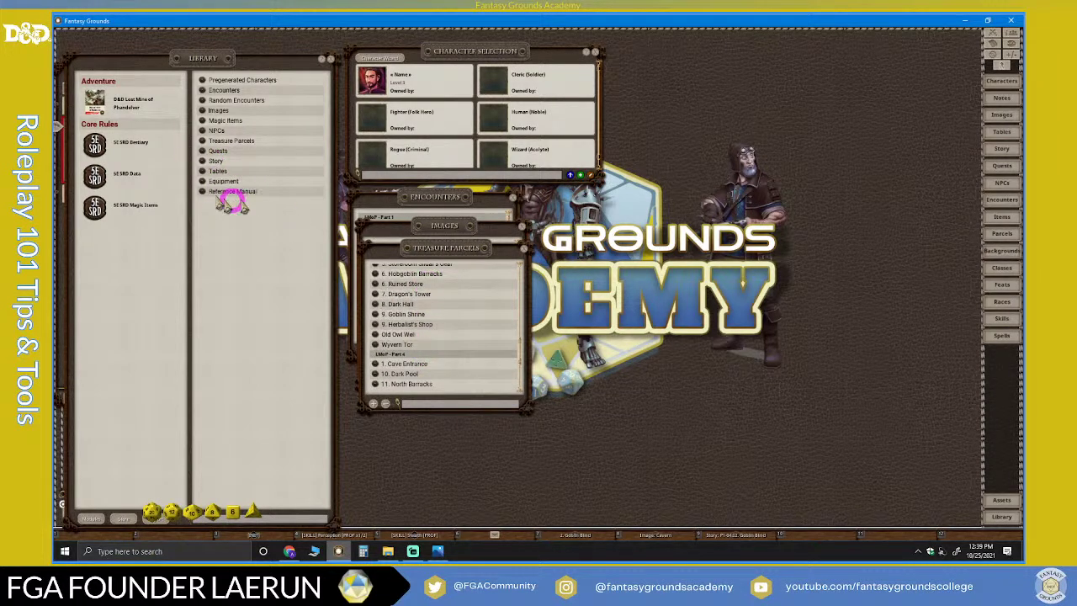
# Close the Treasure Parcels, Images, Encounters and Character Selection windows
pyautogui.click(523, 245)
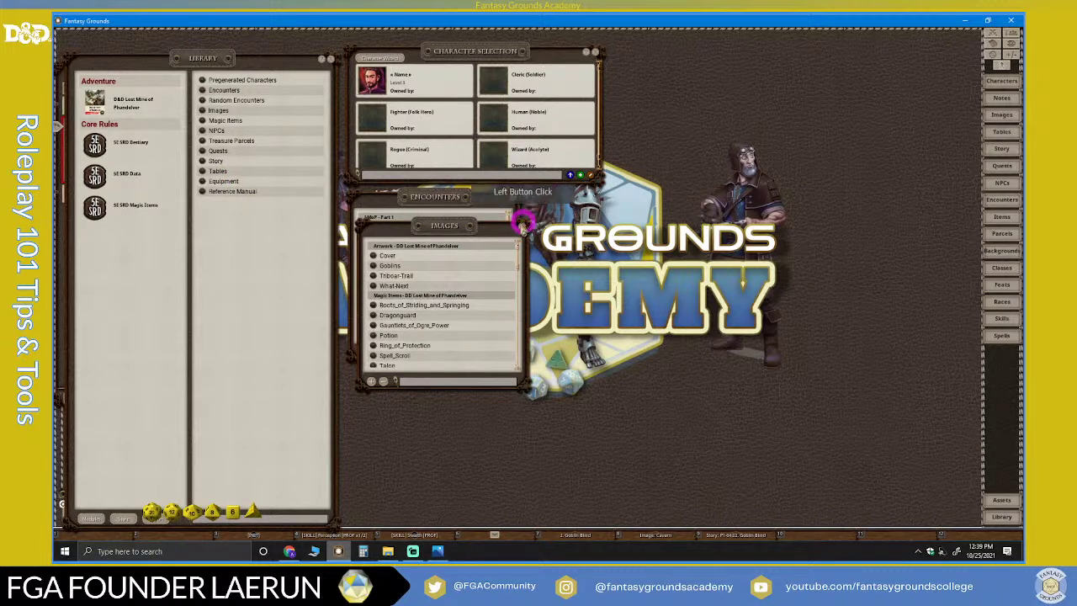
pyautogui.click(522, 224)
pyautogui.click(512, 197)
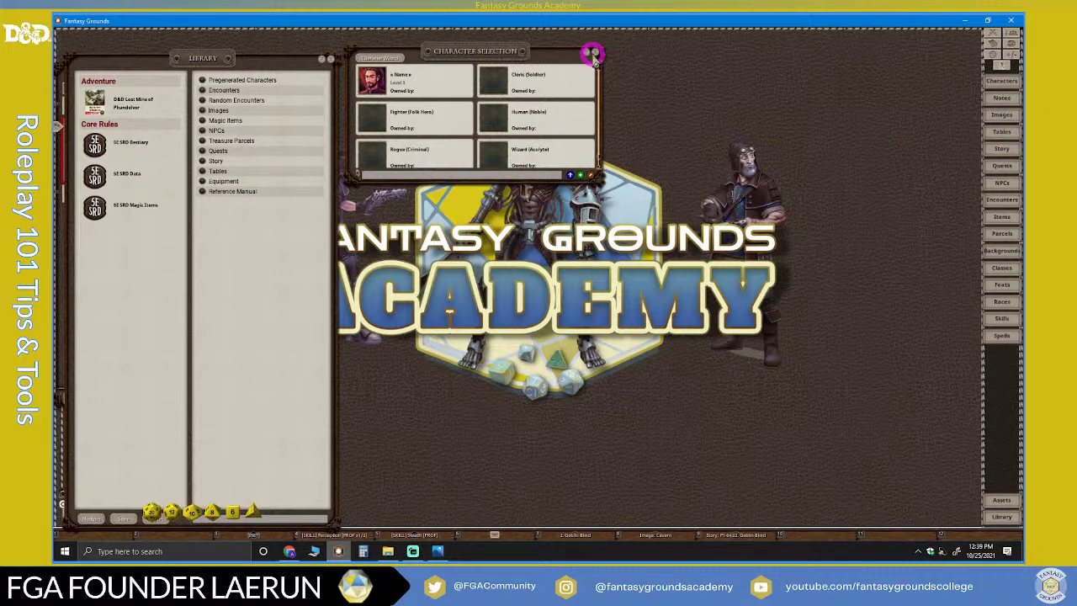
pyautogui.click(593, 53)
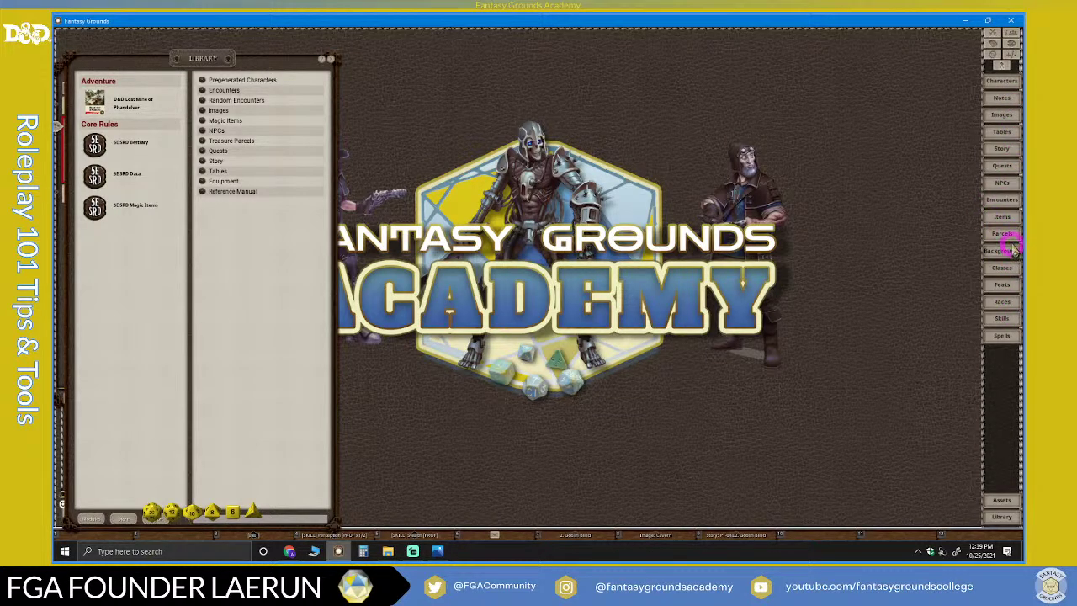
# Open the campaign's Story and Images lists and place the Story list directly below the Images list
pyautogui.click(1003, 152)
pyautogui.moveTo(566, 214); pyautogui.dragTo(641, 174)
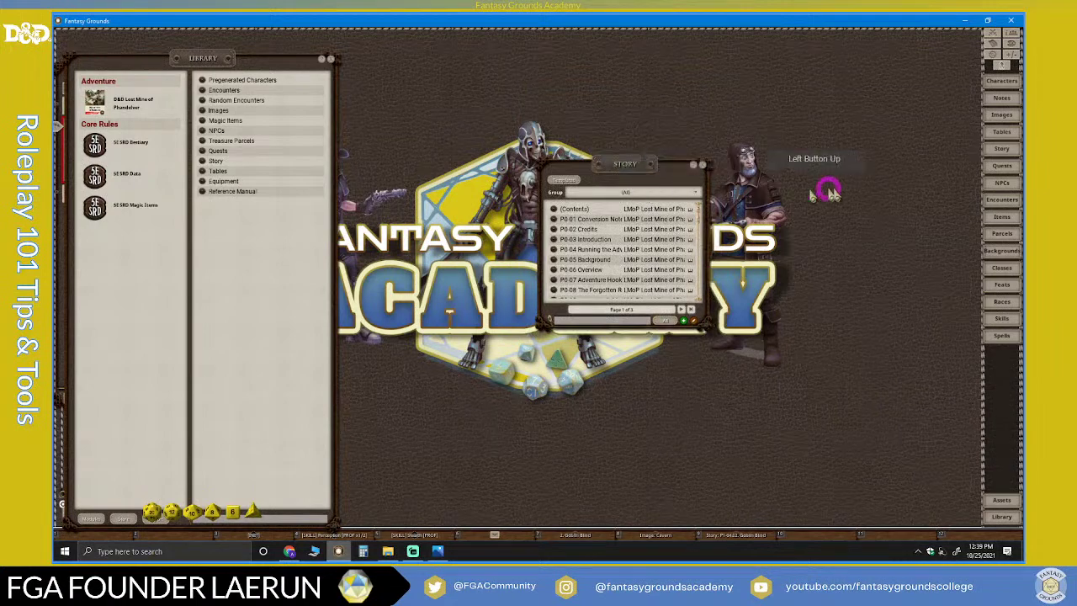
pyautogui.click(1012, 114)
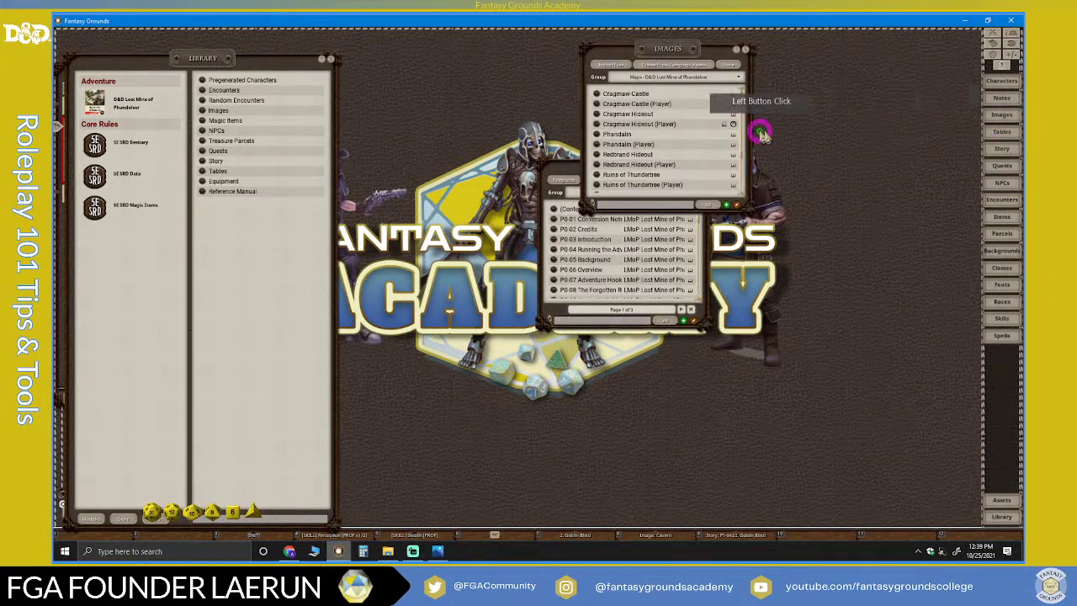
pyautogui.moveTo(558, 176); pyautogui.dragTo(596, 230)
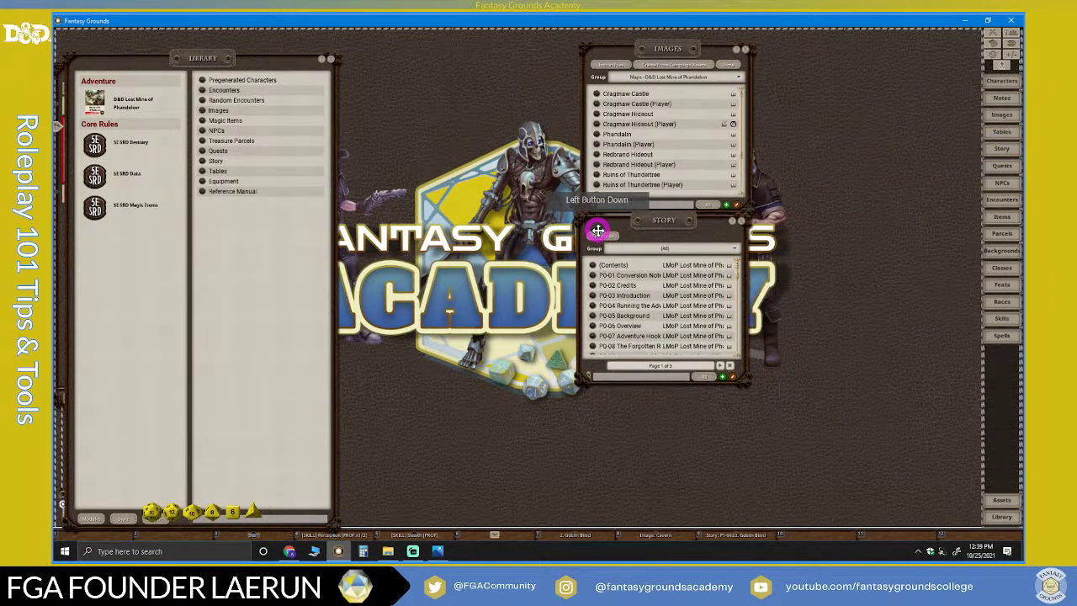
pyautogui.click(656, 50)
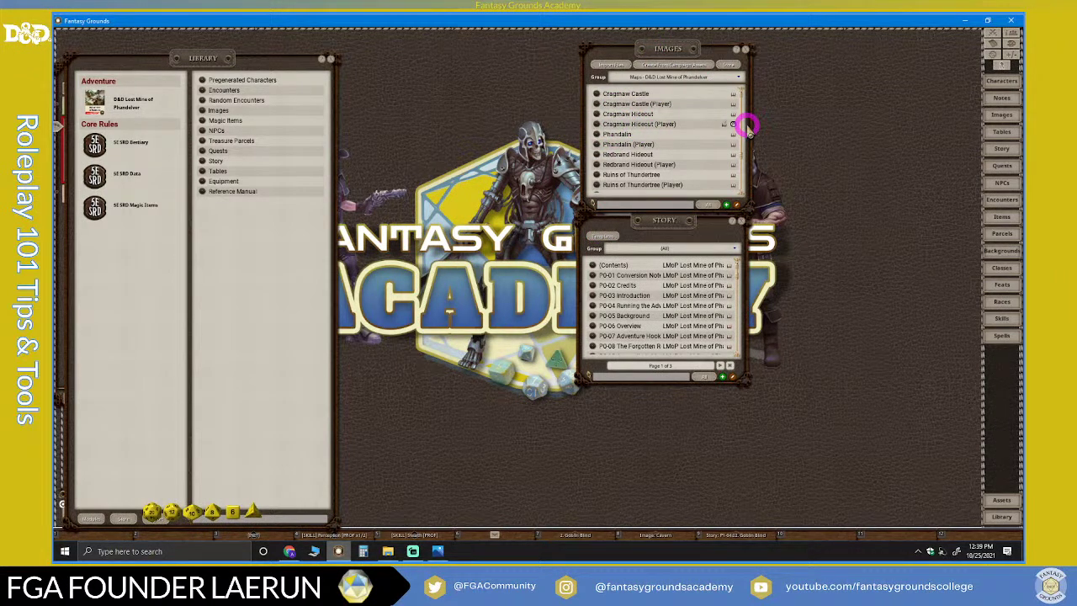
# View the Cragmaw Hideout (Player) map from the Images list and close it again
pyautogui.click(597, 124)
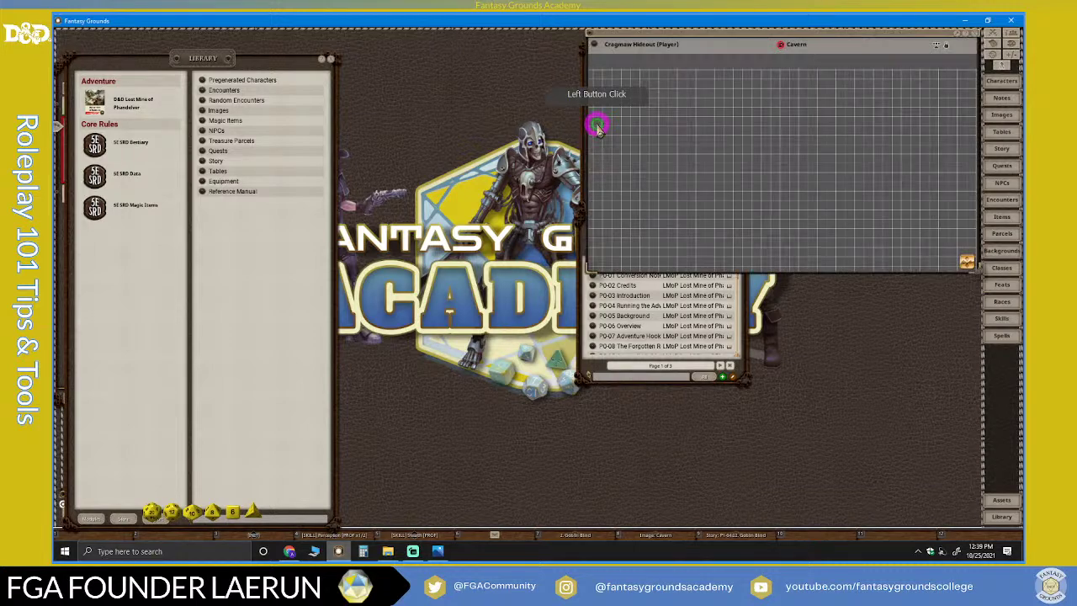
pyautogui.click(968, 55)
pyautogui.click(977, 37)
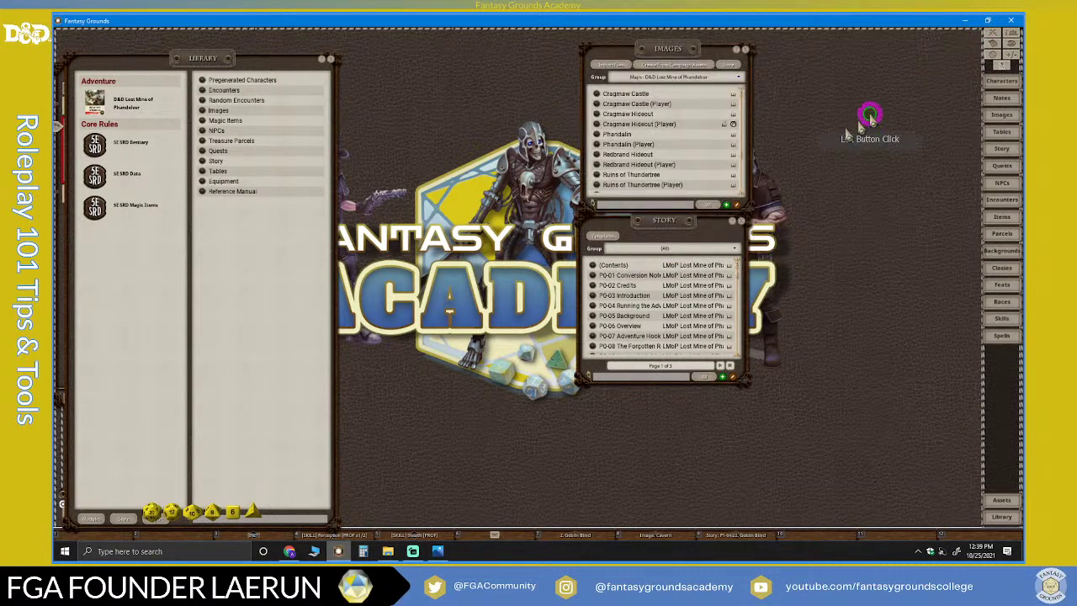
# Clear the status marker beside Cragmaw Hideout (Player) in the Images list and look at the entry's radial menu
pyautogui.click(734, 126)
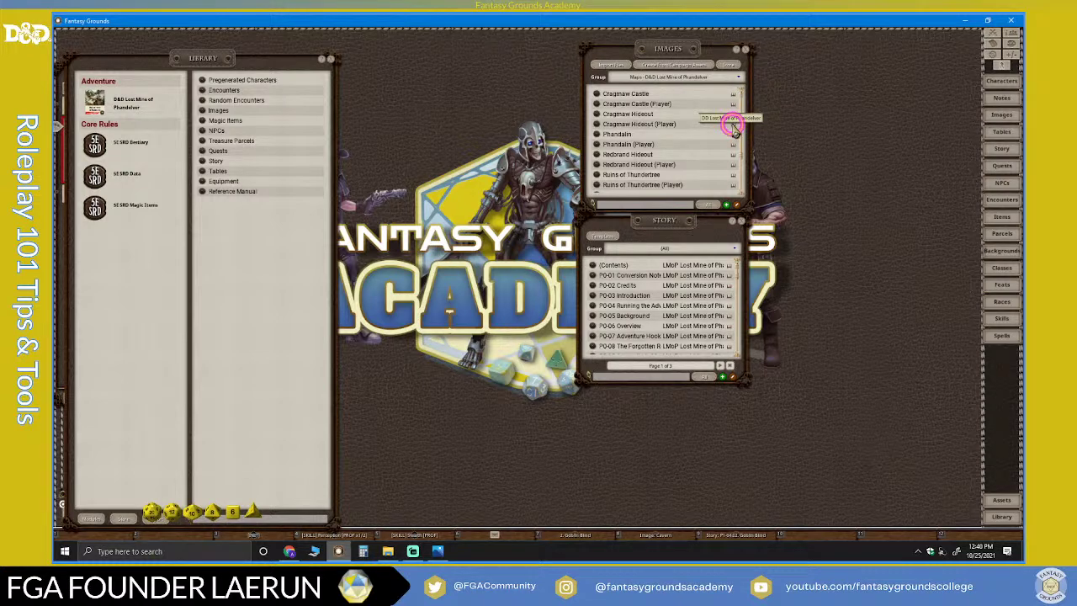
pyautogui.rightClick(734, 126)
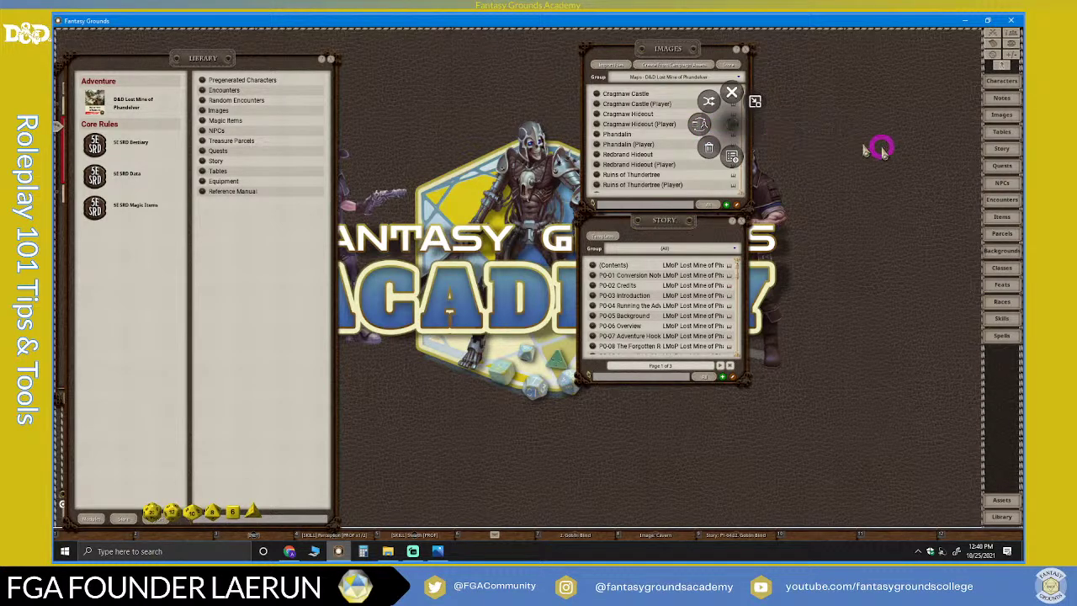
pyautogui.click(672, 140)
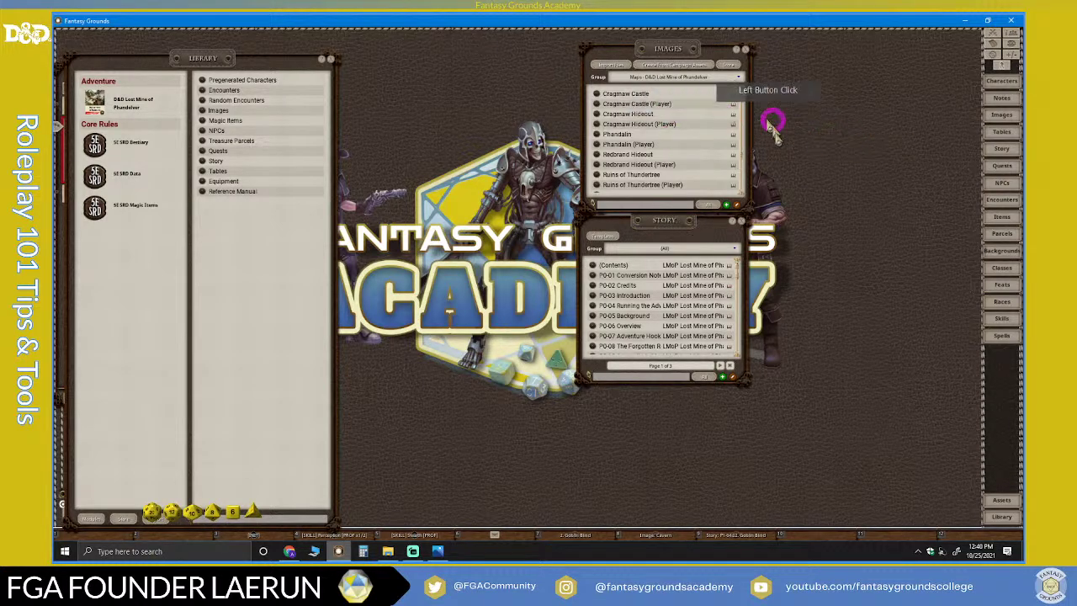
pyautogui.rightClick(649, 127)
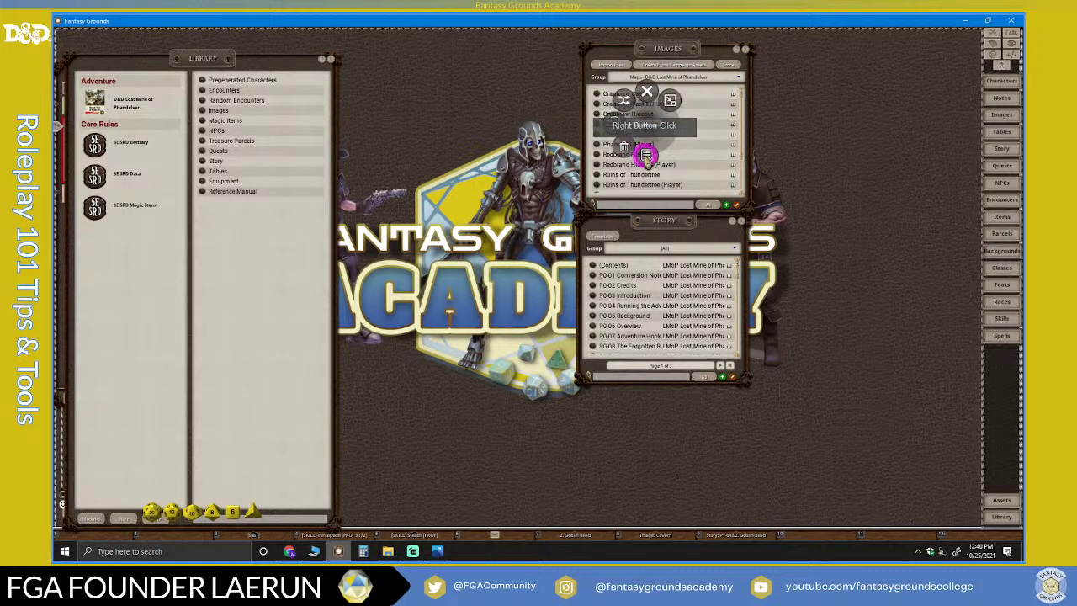
pyautogui.click(614, 121)
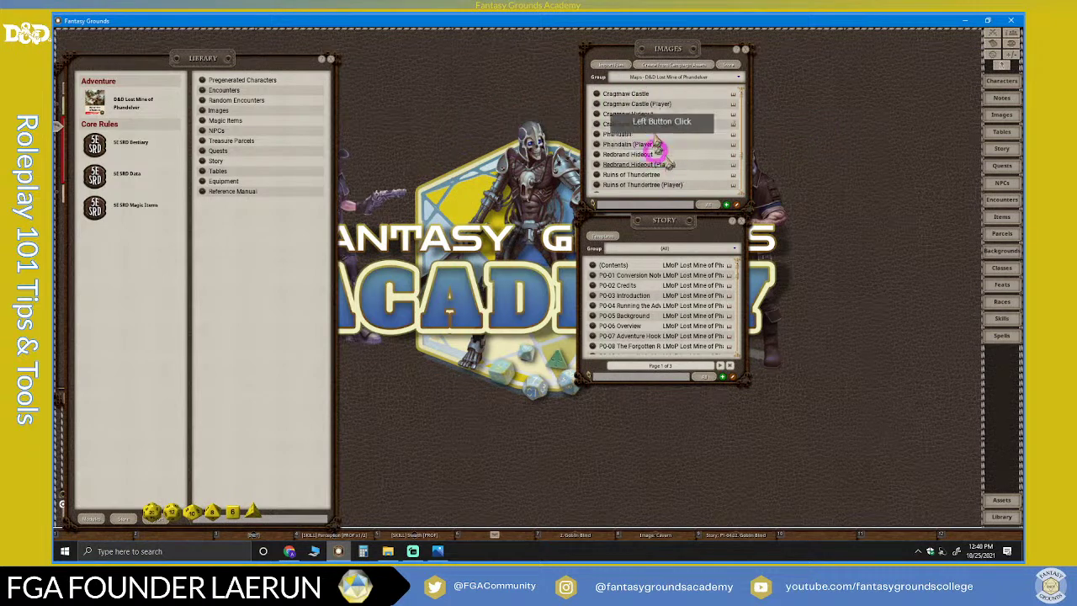
# Align the Story list with the Images list directly above it and dismiss any open radial menu
pyautogui.moveTo(662, 225); pyautogui.dragTo(670, 223)
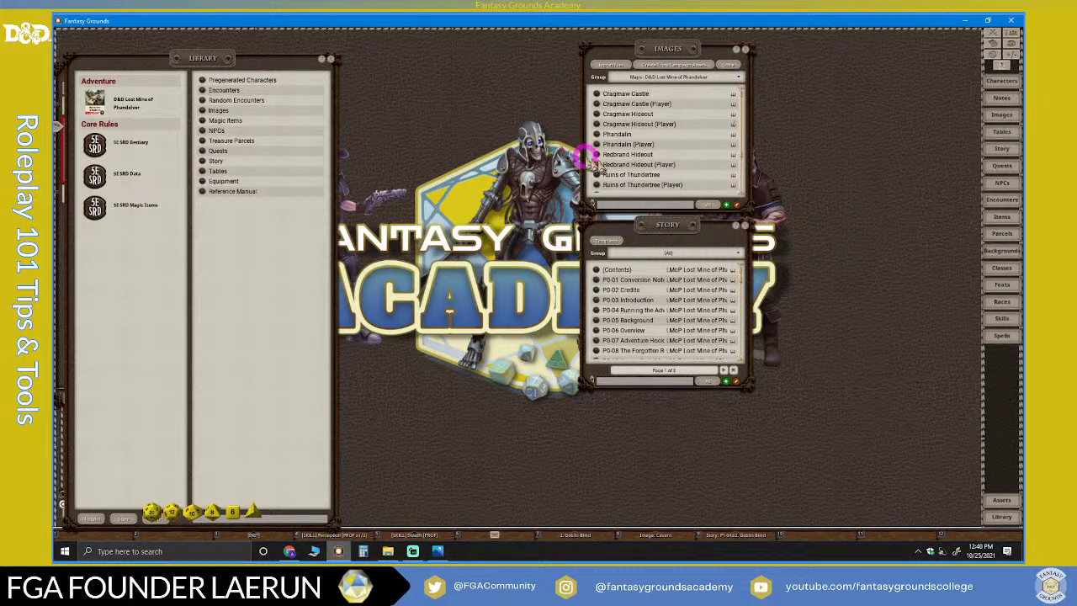
pyautogui.rightClick(598, 94)
pyautogui.click(850, 118)
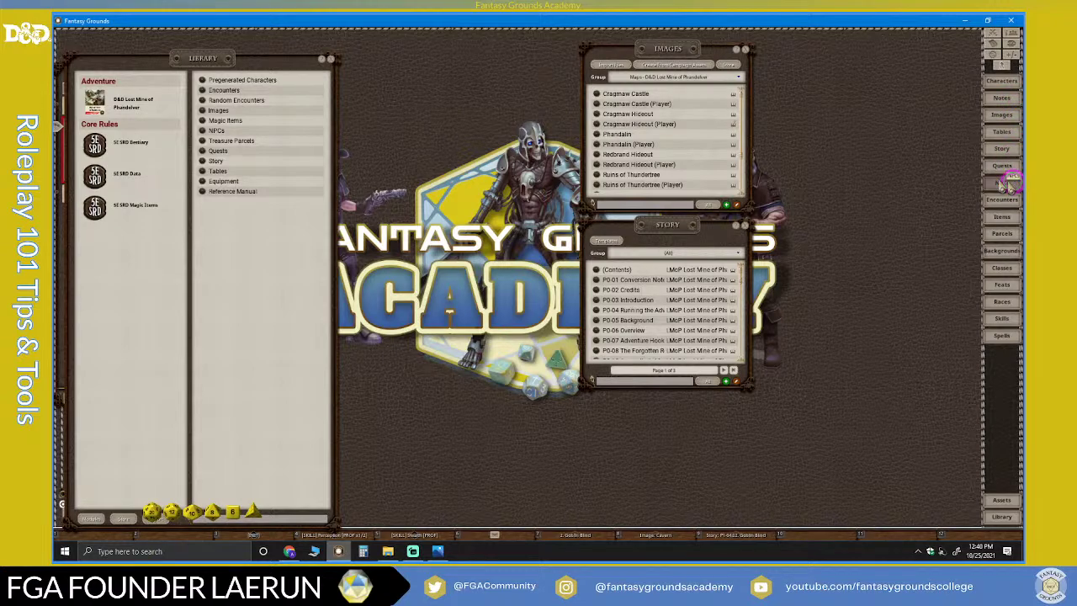
# Open the campaign's NPCs list and place it between the Library window and the Images list
pyautogui.click(705, 209)
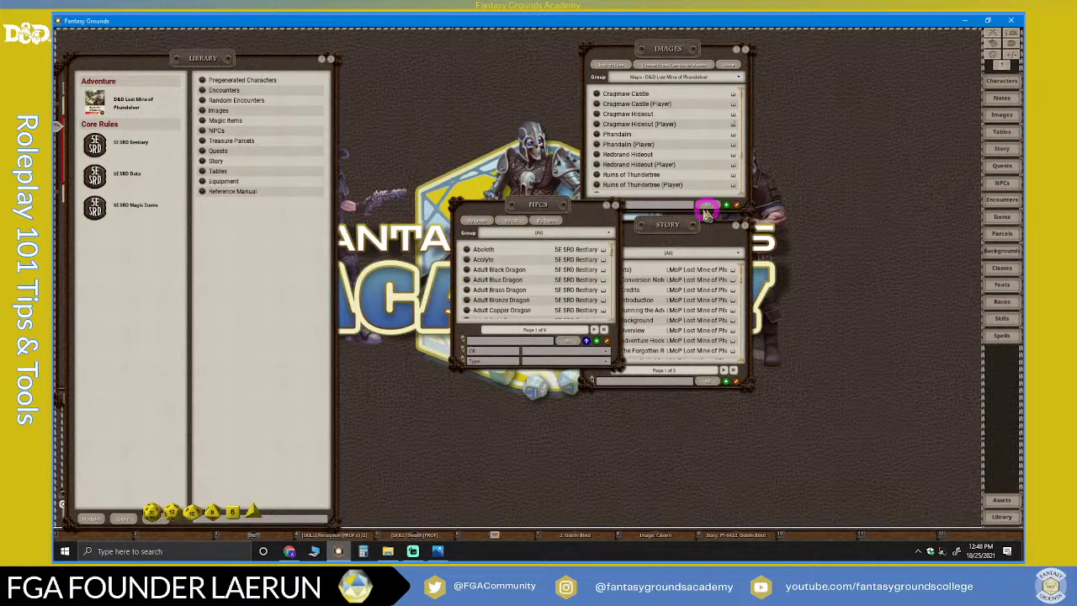
pyautogui.moveTo(532, 205); pyautogui.dragTo(511, 85)
pyautogui.click(507, 78)
pyautogui.moveTo(510, 74); pyautogui.dragTo(510, 86)
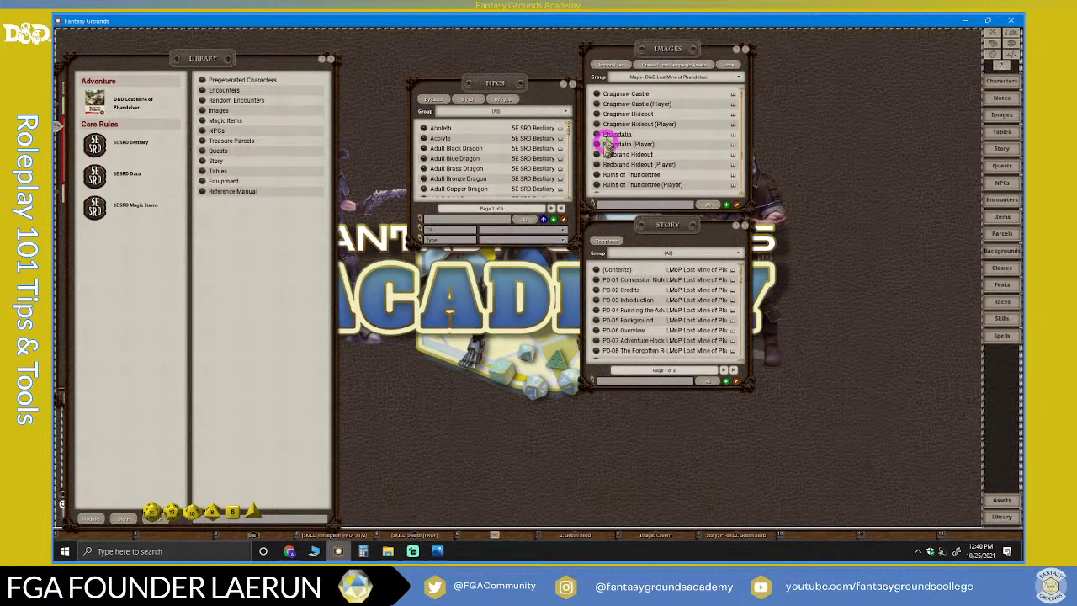
# Open the campaign's Encounters list and place it below the NPCs list, overlapping the lower part of that list
pyautogui.click(1005, 200)
pyautogui.moveTo(547, 205); pyautogui.dragTo(521, 254)
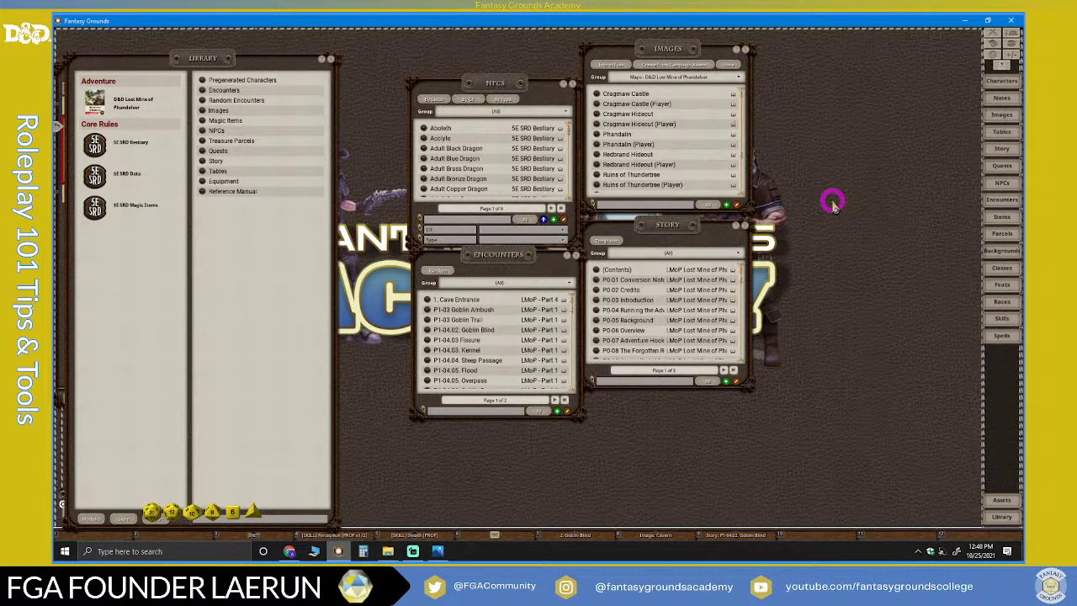
pyautogui.moveTo(494, 85)
pyautogui.mouseDown()
pyautogui.moveTo(491, 53)
pyautogui.moveTo(496, 87)
pyautogui.mouseUp()
pyautogui.moveTo(505, 250); pyautogui.dragTo(499, 190)
pyautogui.click(862, 187)
pyautogui.moveTo(892, 193); pyautogui.dragTo(1016, 156)
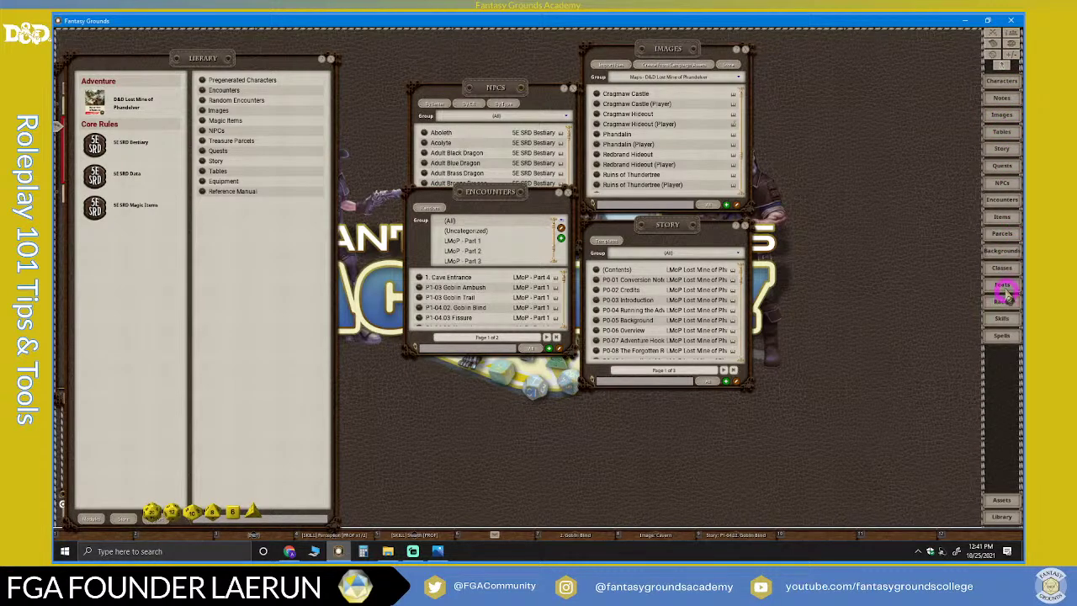
# Open the campaign's Items list and place it beside the Images list, on the side opposite the NPCs list
pyautogui.click(1004, 217)
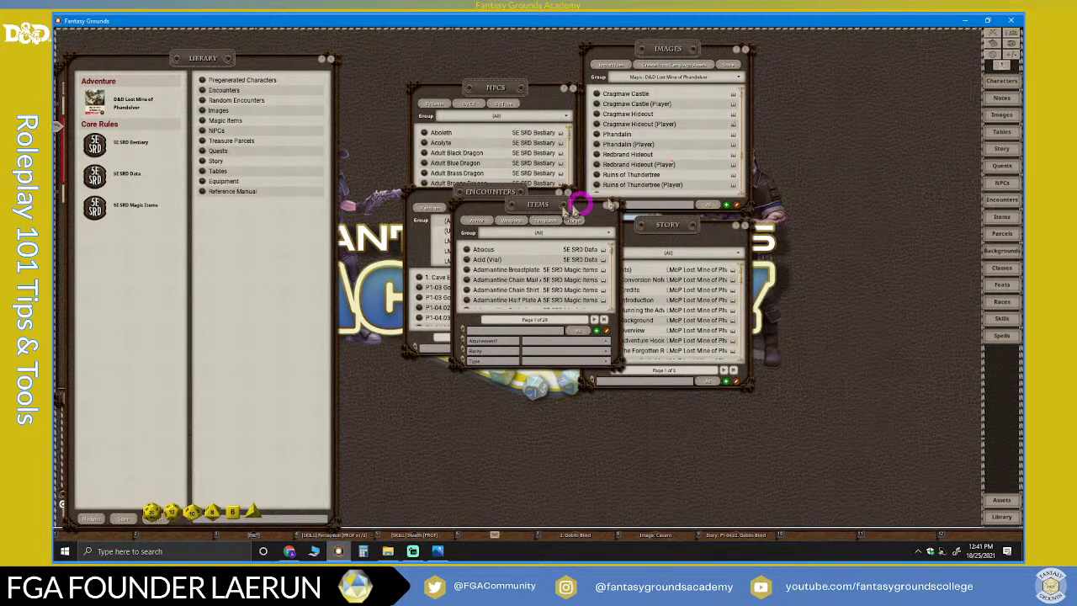
pyautogui.moveTo(521, 206)
pyautogui.mouseDown()
pyautogui.moveTo(832, 80)
pyautogui.moveTo(828, 90)
pyautogui.mouseUp()
pyautogui.click(879, 104)
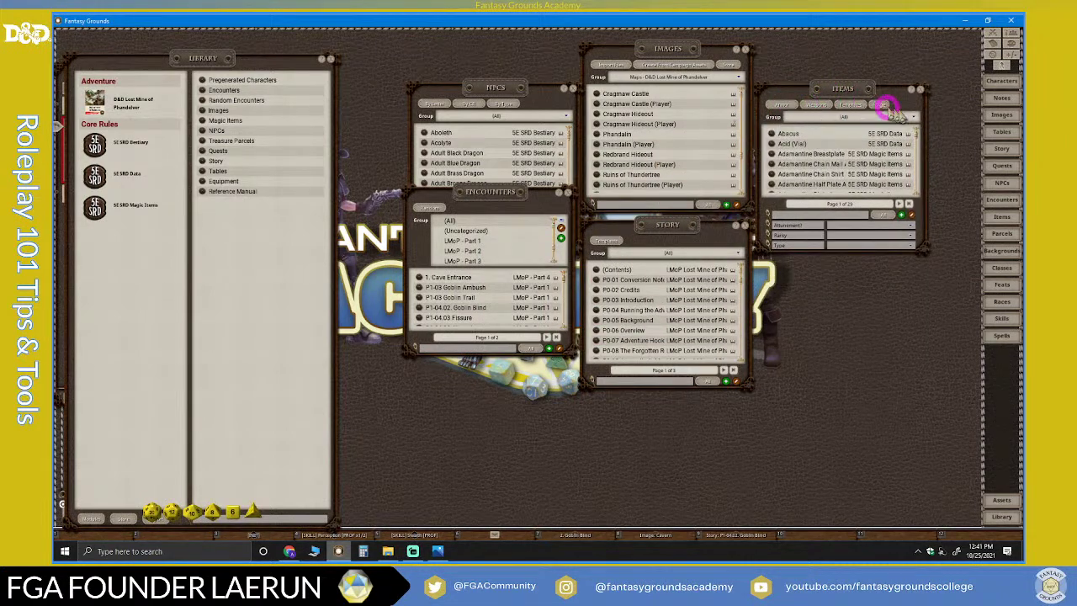
pyautogui.moveTo(838, 92); pyautogui.dragTo(841, 91)
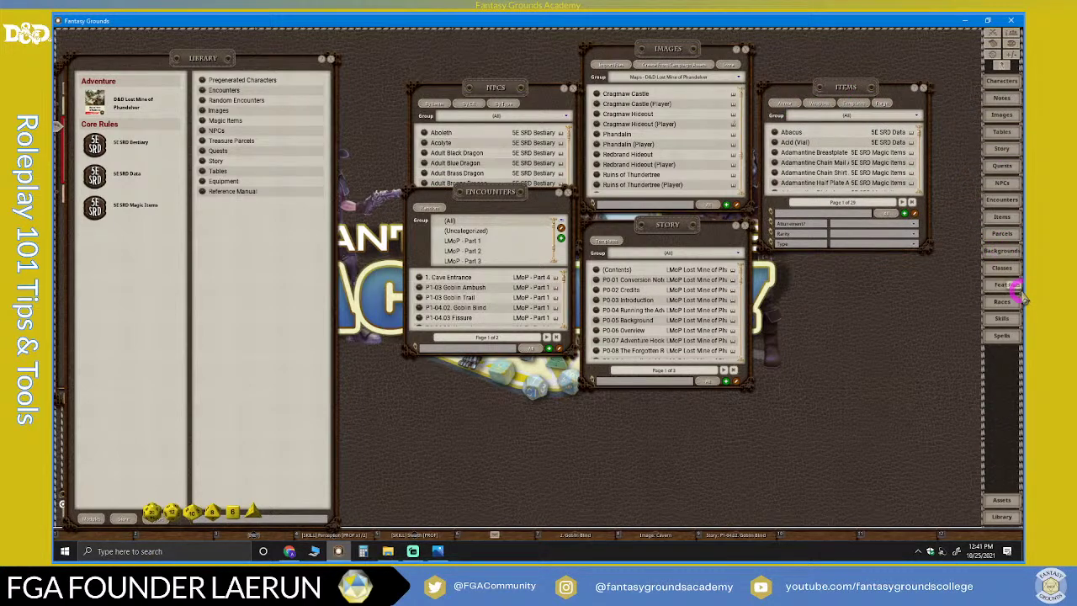
# Open the Parcels list, place it below the Items list, and collapse and realign the Encounters list below the NPCs list
pyautogui.click(1007, 234)
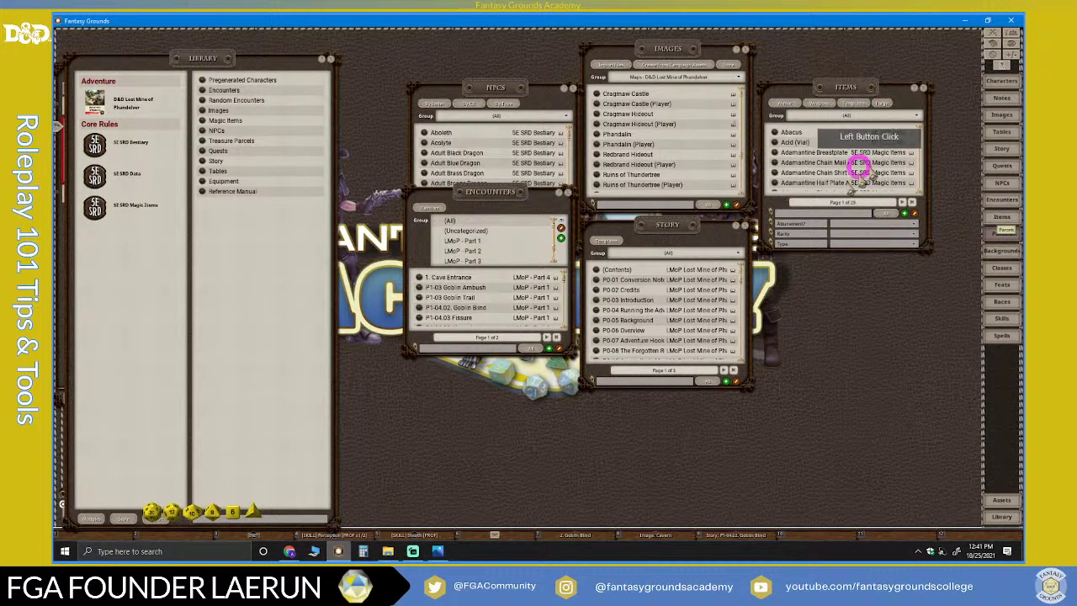
pyautogui.moveTo(530, 204); pyautogui.dragTo(831, 218)
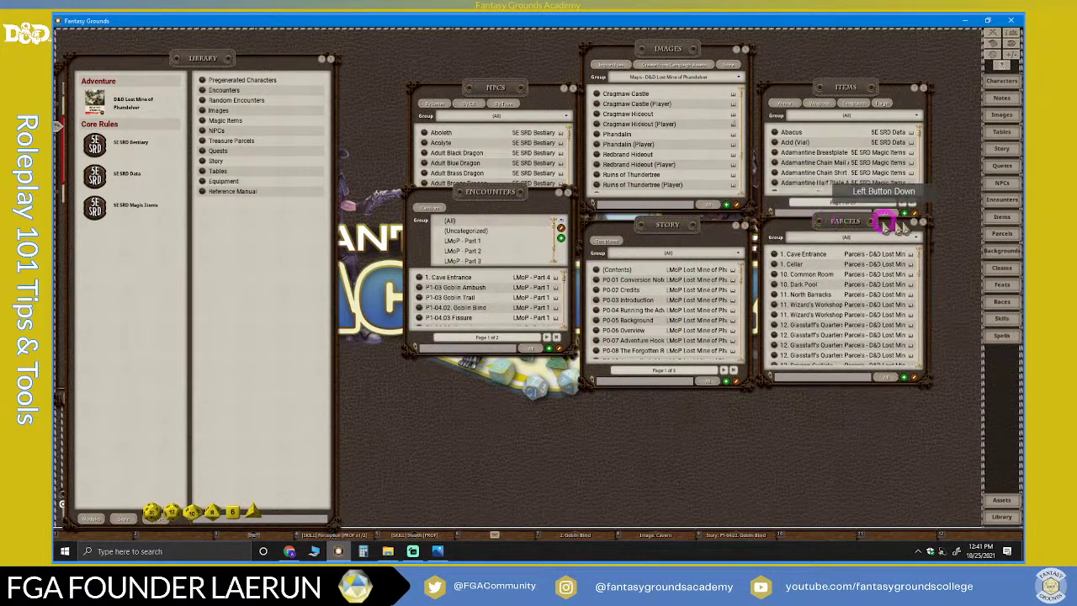
pyautogui.click(464, 221)
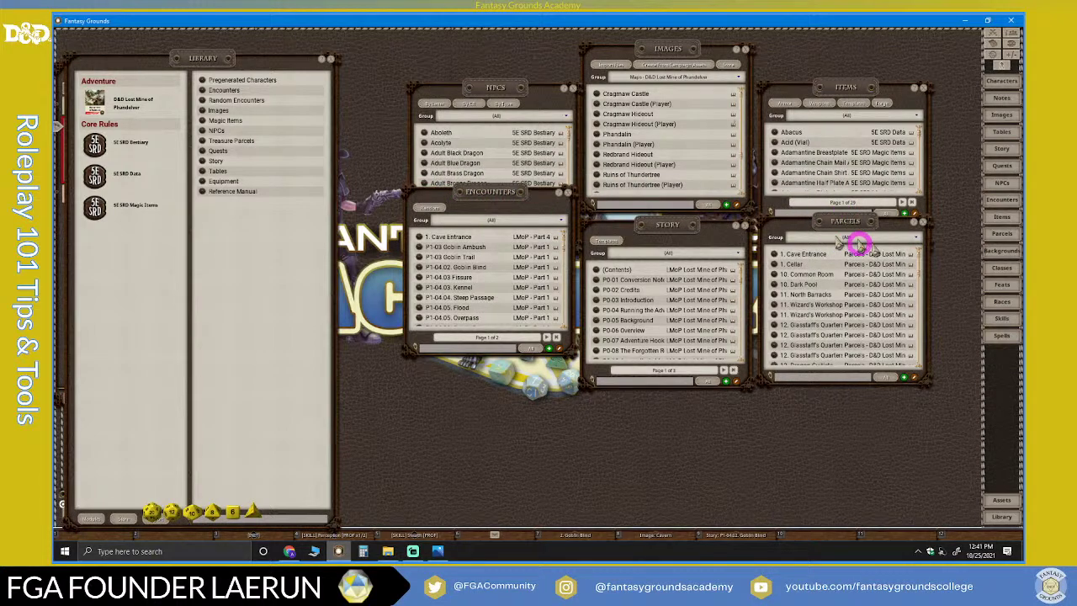
pyautogui.moveTo(524, 205); pyautogui.dragTo(526, 211)
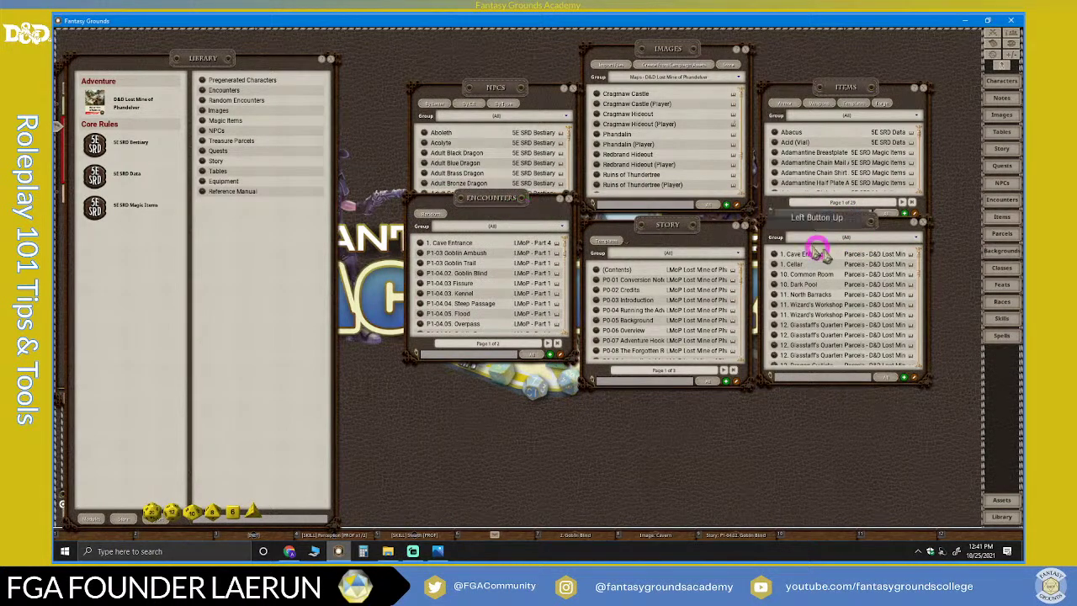
pyautogui.moveTo(836, 238); pyautogui.dragTo(831, 223)
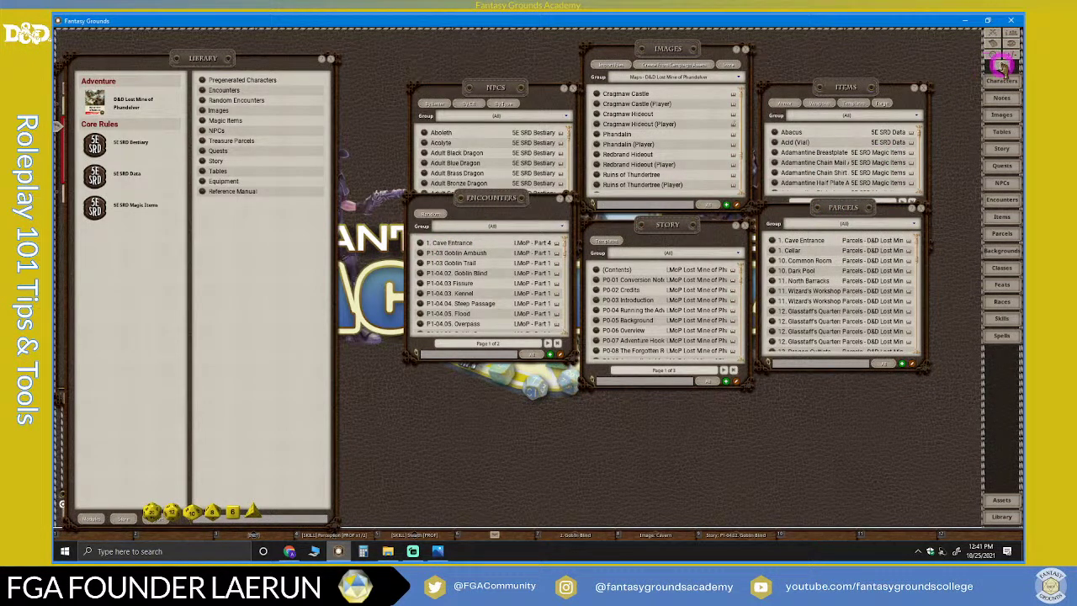
# Open the Party Sheet's XP section, move the sheet over the Library window and add the 1. Cave Entrance encounter to it
pyautogui.click(1014, 37)
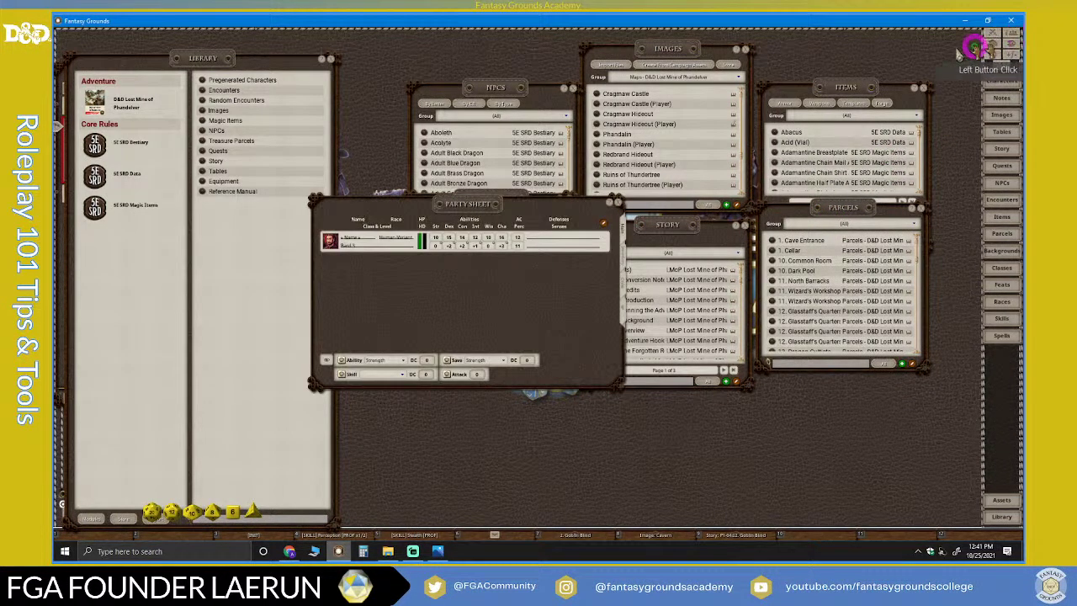
pyautogui.click(627, 313)
pyautogui.moveTo(547, 253); pyautogui.dragTo(370, 135)
pyautogui.click(498, 211)
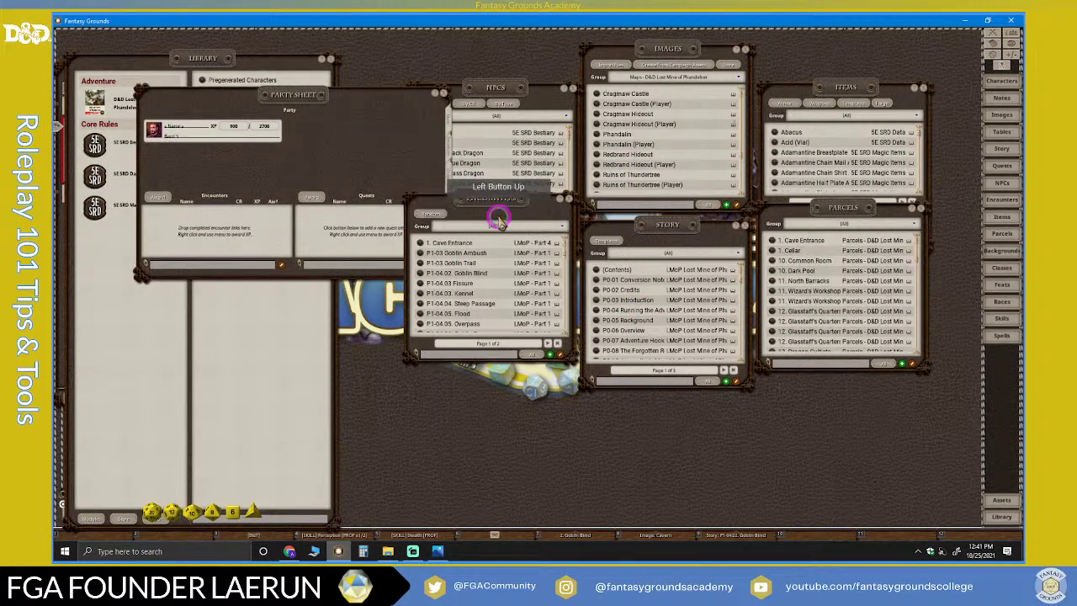
pyautogui.moveTo(455, 232); pyautogui.dragTo(189, 211)
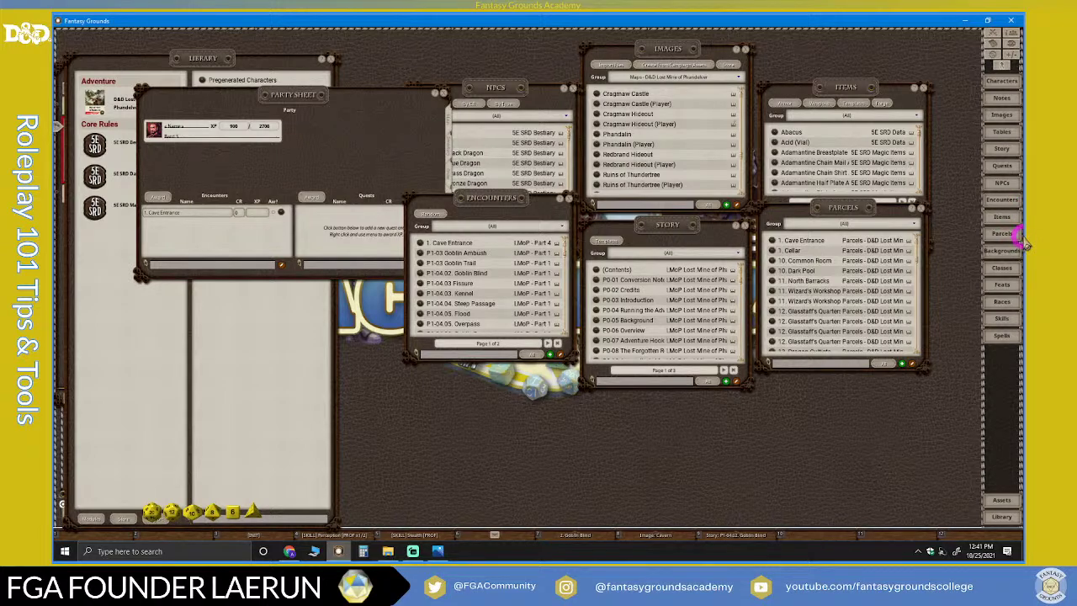
# Open the Quests list, place it below the Encounters and Story lists, and add the Capture Iarno quest to the Party Sheet
pyautogui.click(1013, 166)
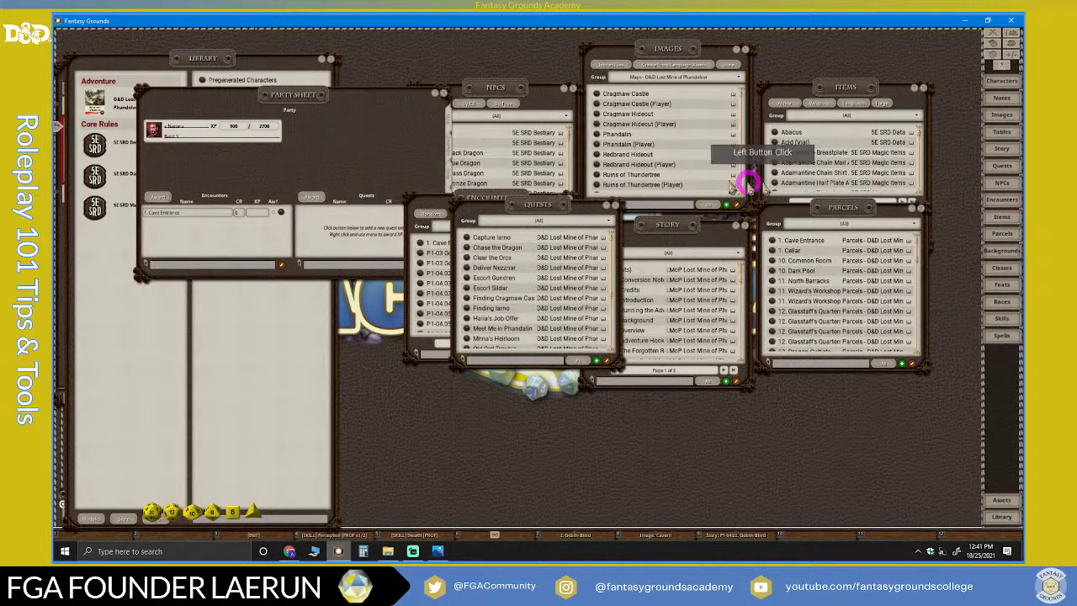
pyautogui.moveTo(556, 215); pyautogui.dragTo(587, 356)
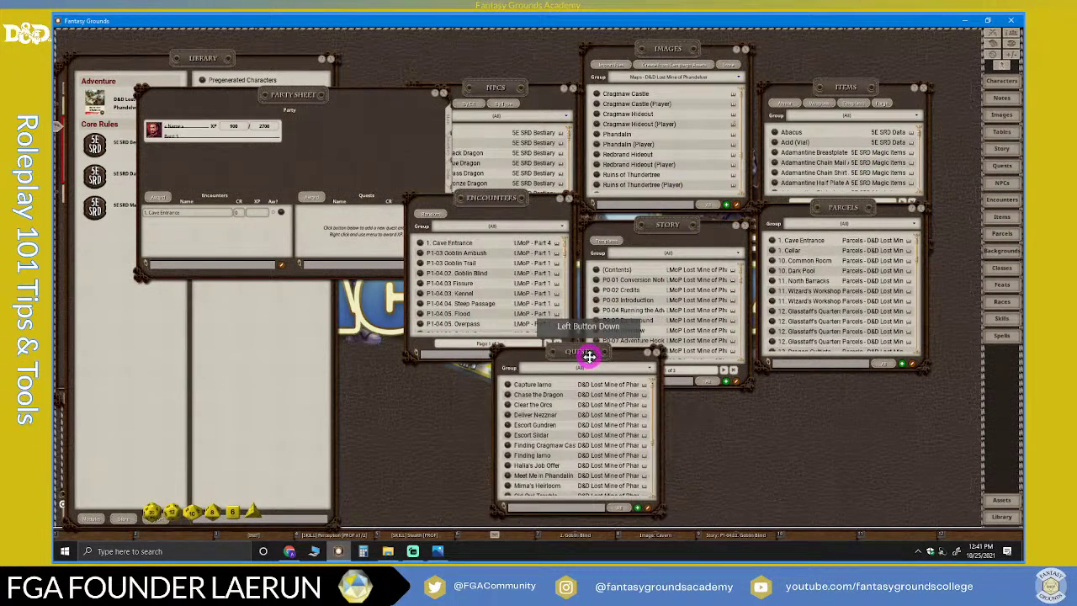
pyautogui.moveTo(376, 266); pyautogui.dragTo(323, 219)
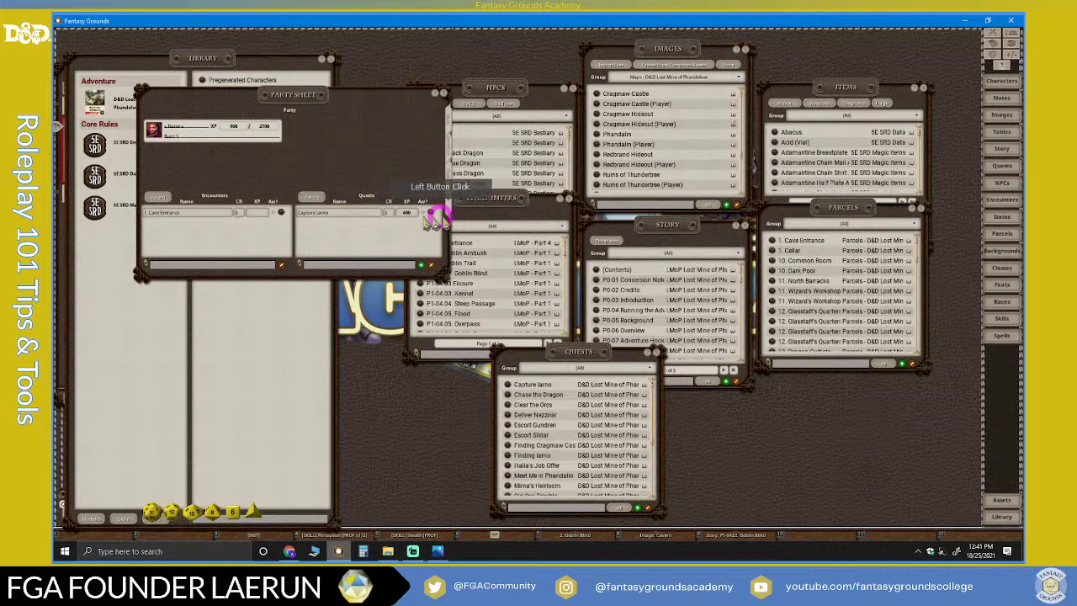
# Add the 1. Cave Entrance and 1. Cellar parcels to the Party Sheet's inventory section, closing the opened Cellar parcel
pyautogui.click(449, 148)
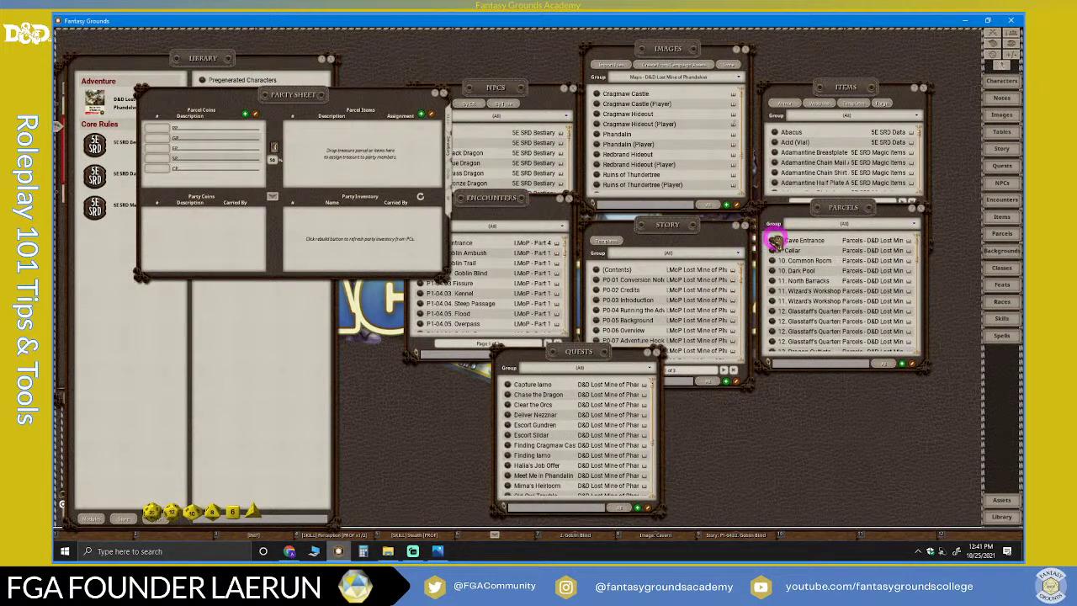
pyautogui.moveTo(774, 240)
pyautogui.mouseDown()
pyautogui.moveTo(444, 174)
pyautogui.moveTo(330, 133)
pyautogui.mouseUp()
pyautogui.click(406, 129)
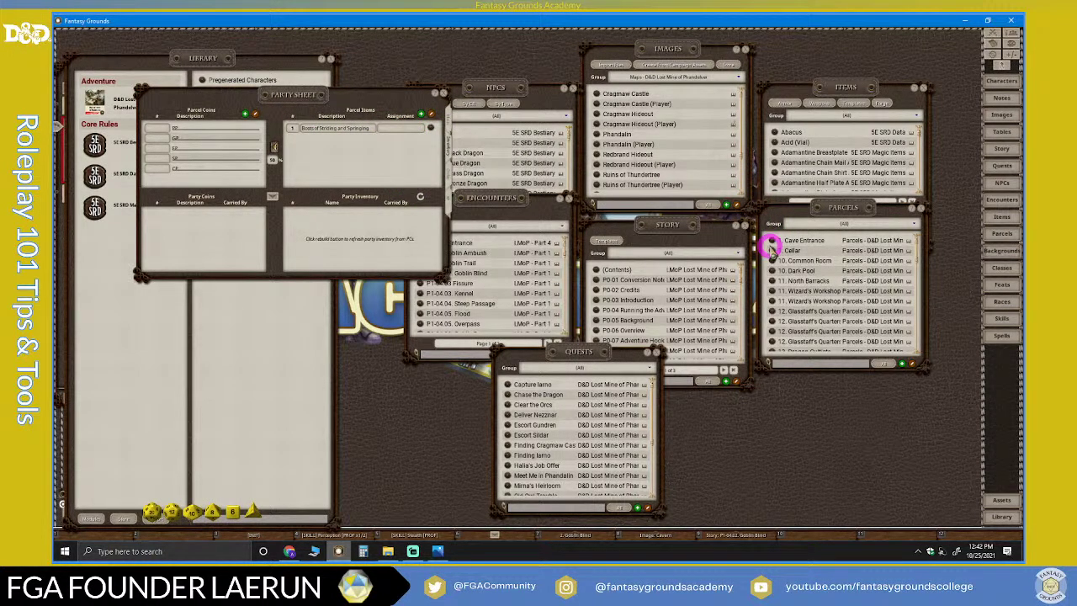
pyautogui.click(771, 250)
pyautogui.moveTo(445, 224); pyautogui.dragTo(326, 167)
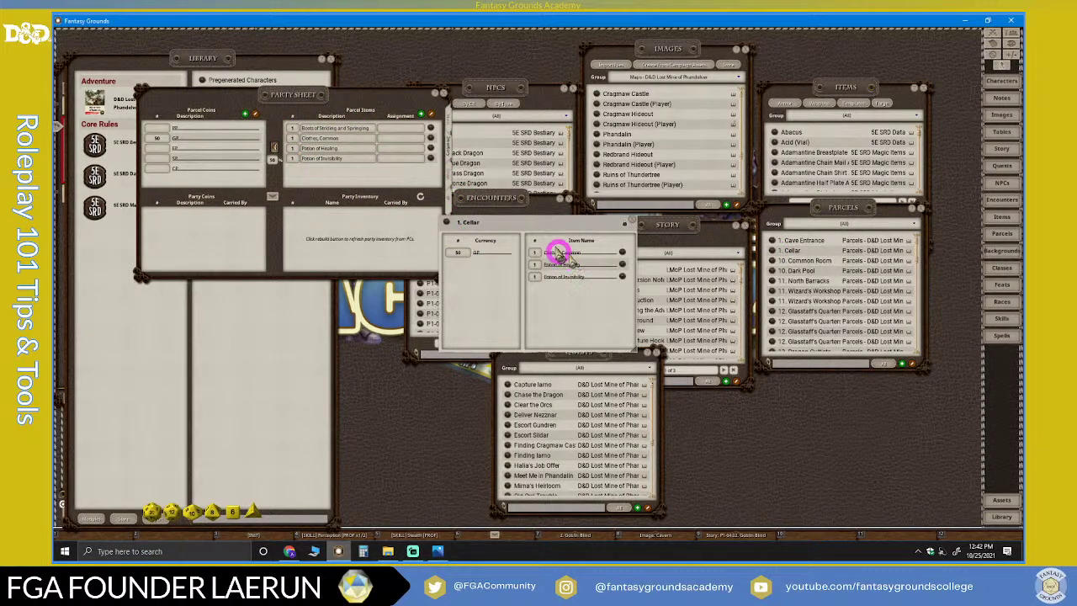
pyautogui.click(631, 221)
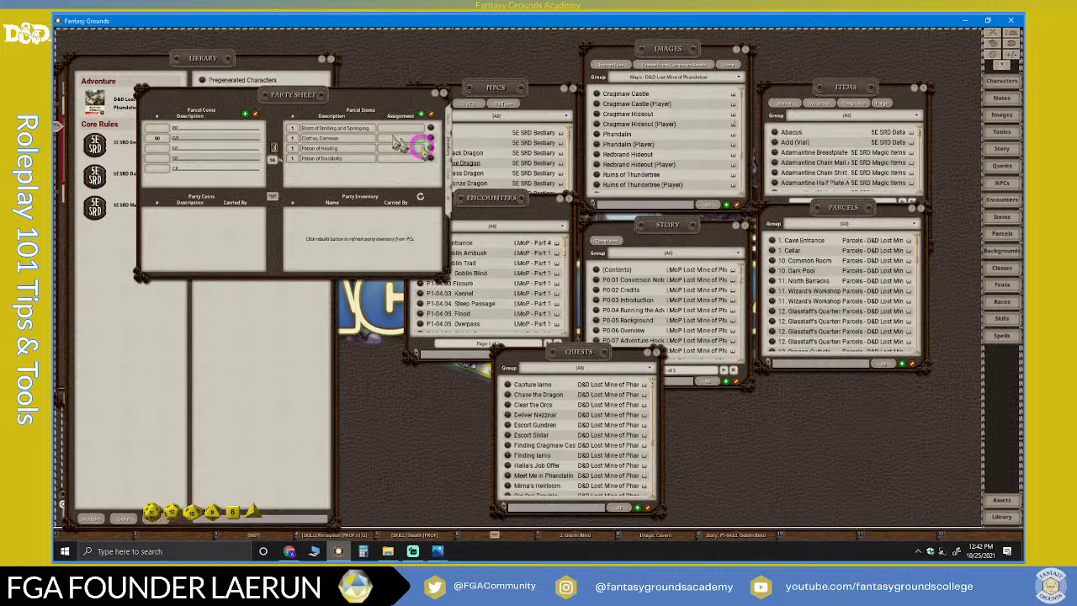
# Sell the common clothes from the Party Sheet's parcel items and distribute the parcel coins to the party
pyautogui.click(274, 149)
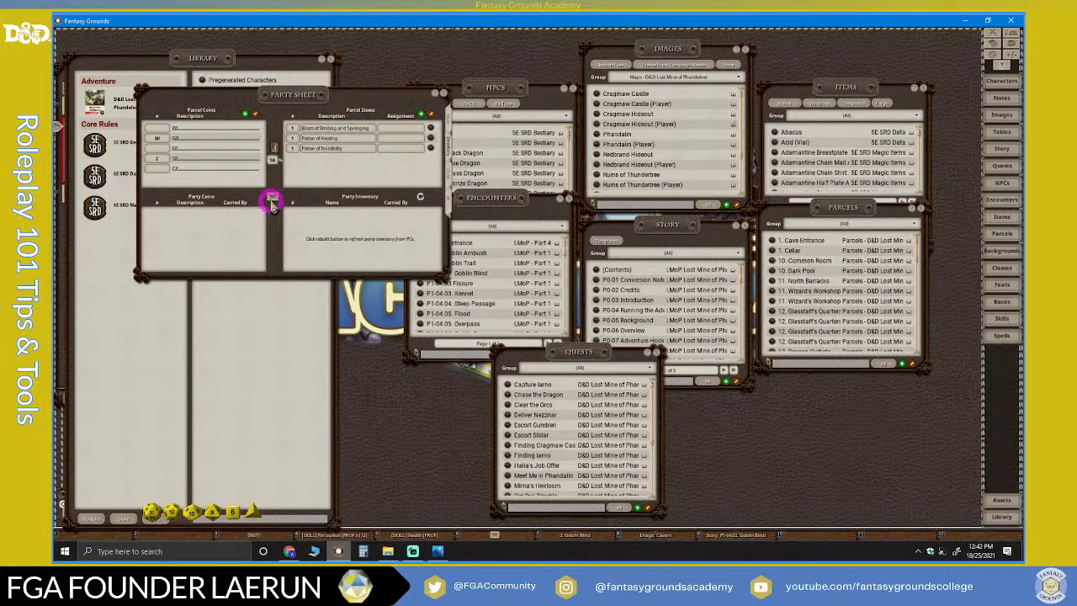
pyautogui.click(422, 202)
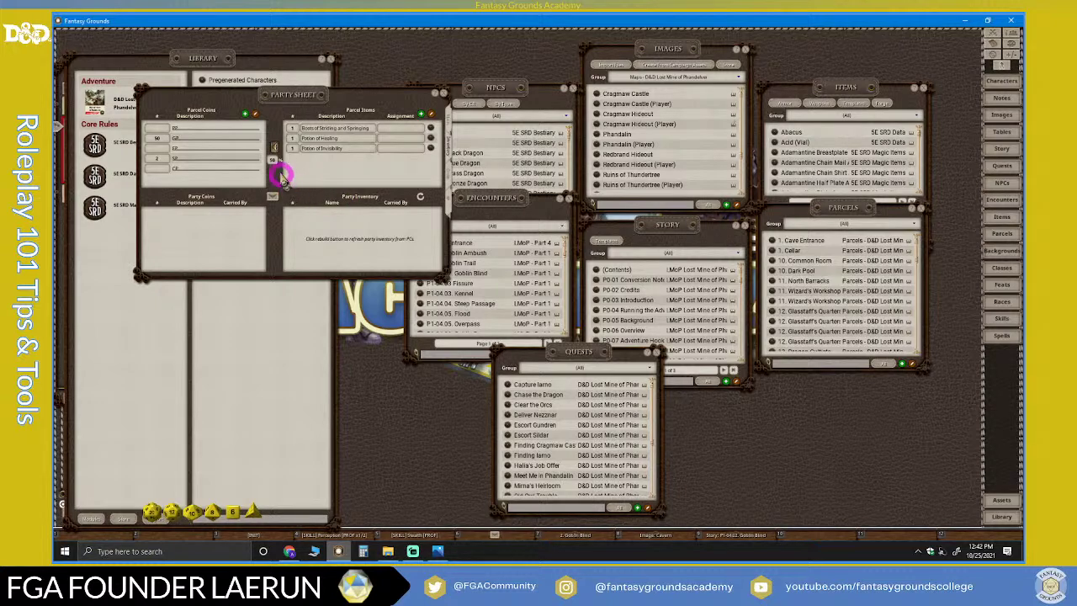
pyautogui.click(276, 196)
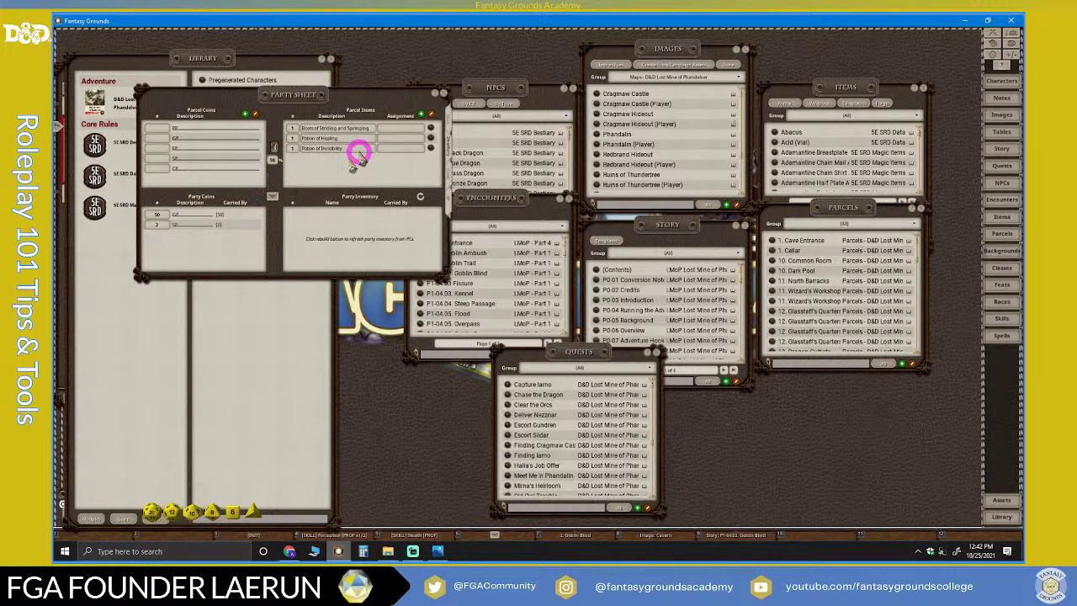
pyautogui.click(392, 131)
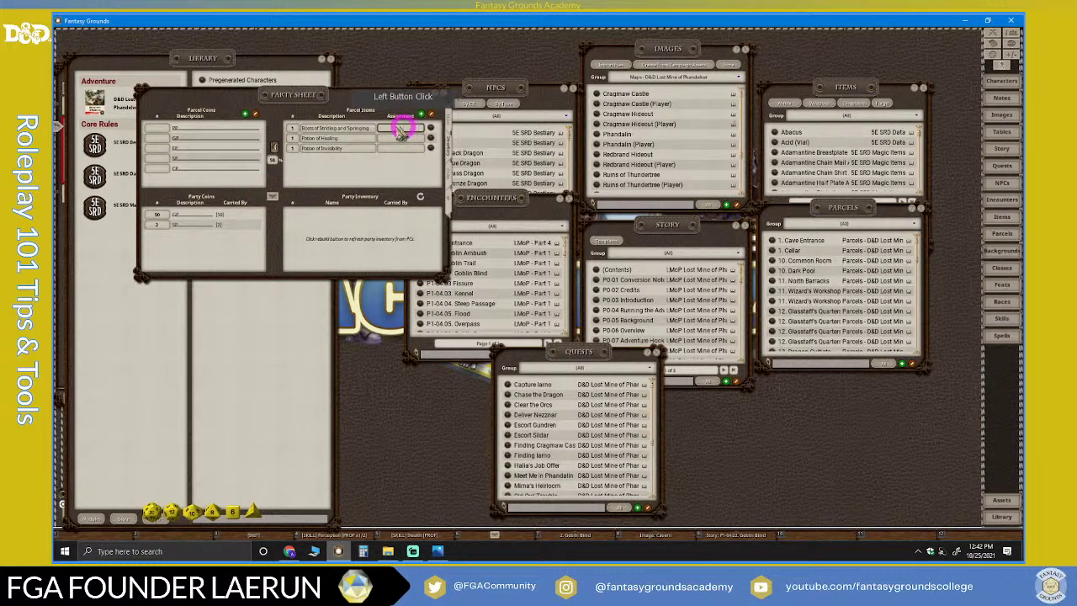
# Award the XP for the listed encounter and the Capture Iarno quest from the Party Sheet's XP section
pyautogui.click(447, 190)
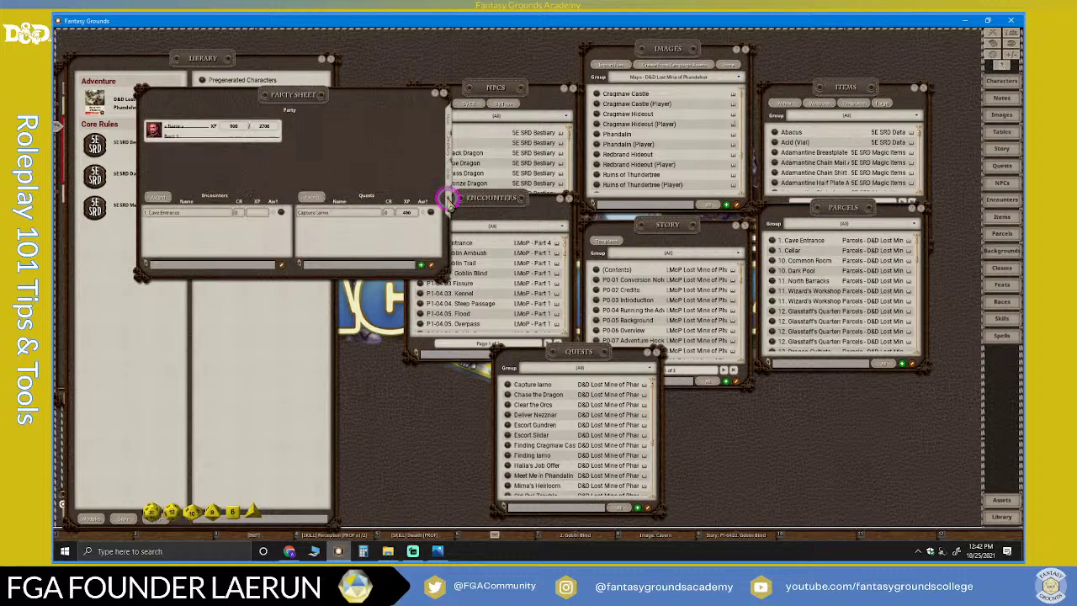
pyautogui.click(159, 198)
pyautogui.click(314, 197)
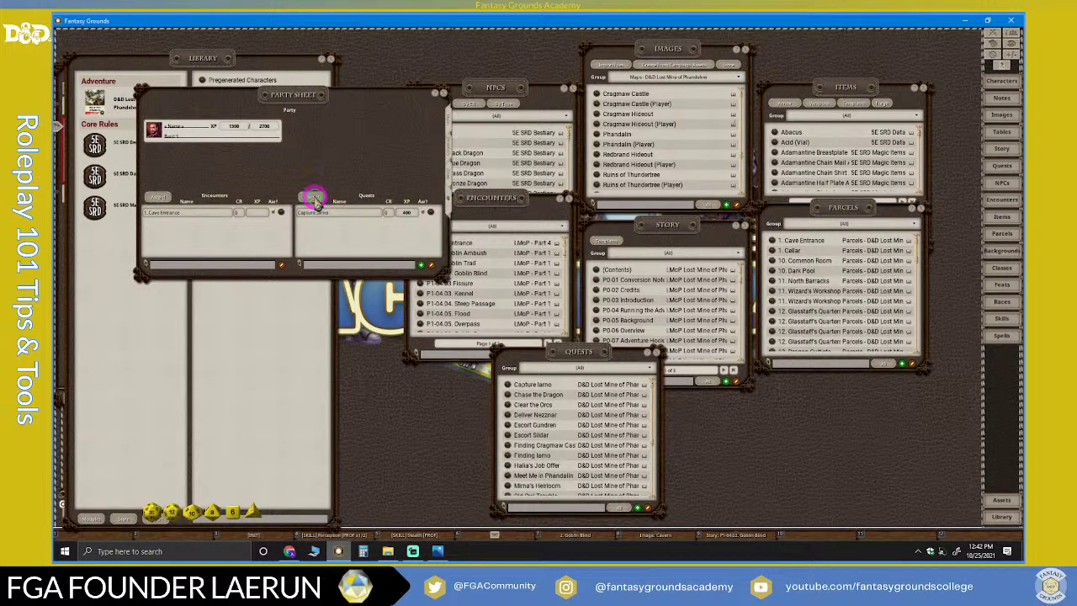
# Close the Party Sheet and Library, and check the player character's distributed coins and class XP on the character sheet
pyautogui.click(444, 93)
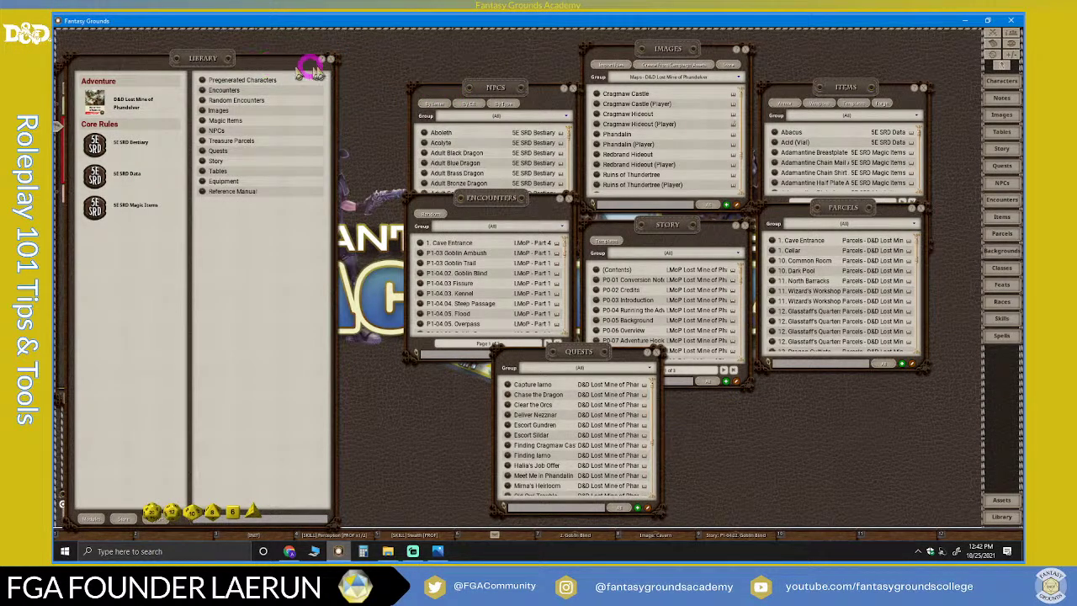
pyautogui.click(331, 62)
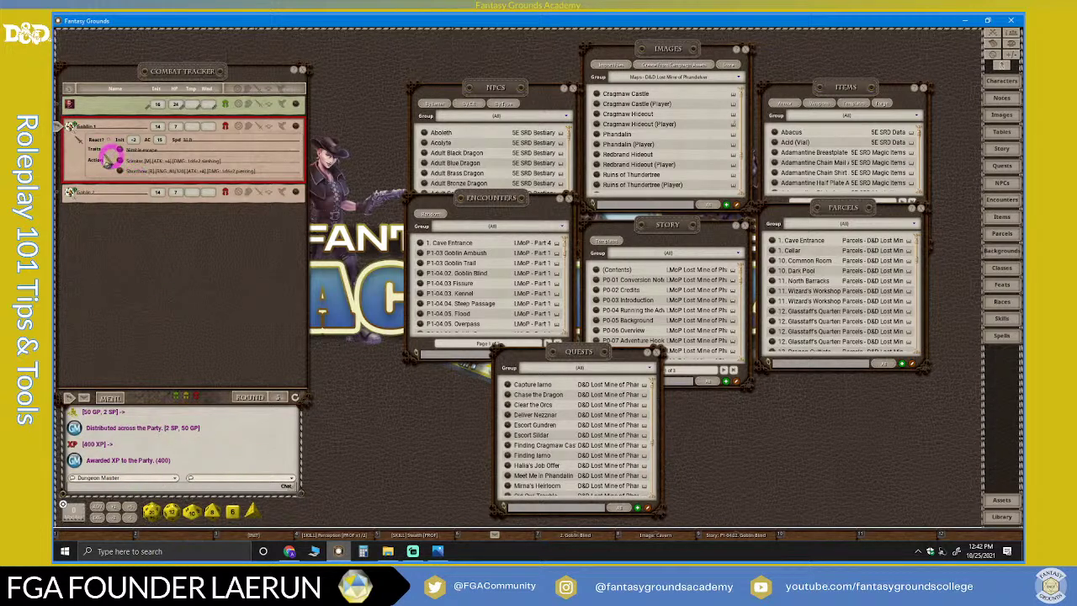
pyautogui.click(293, 104)
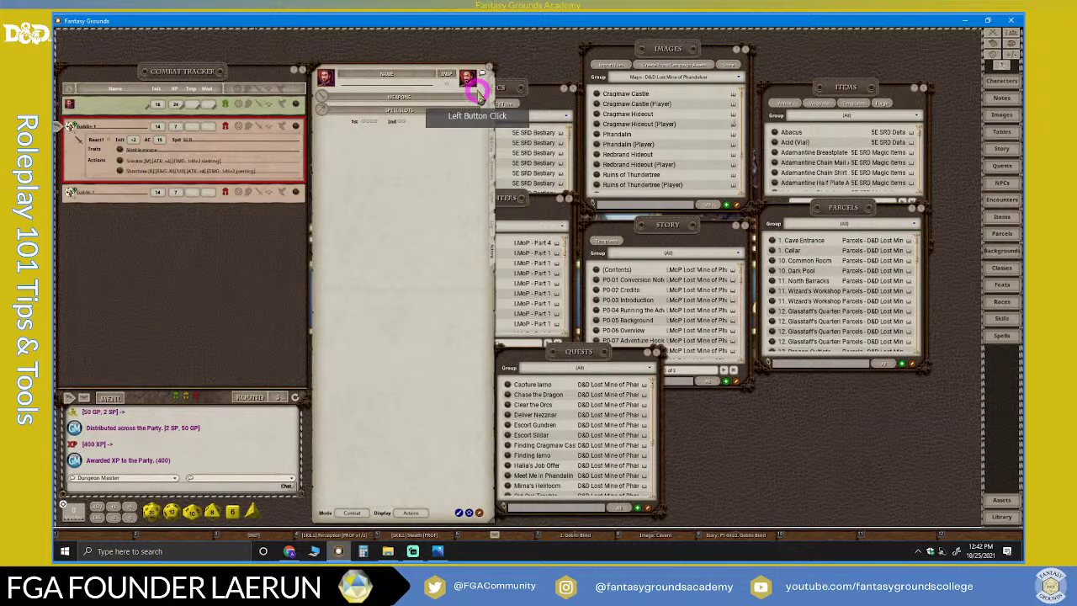
pyautogui.click(493, 174)
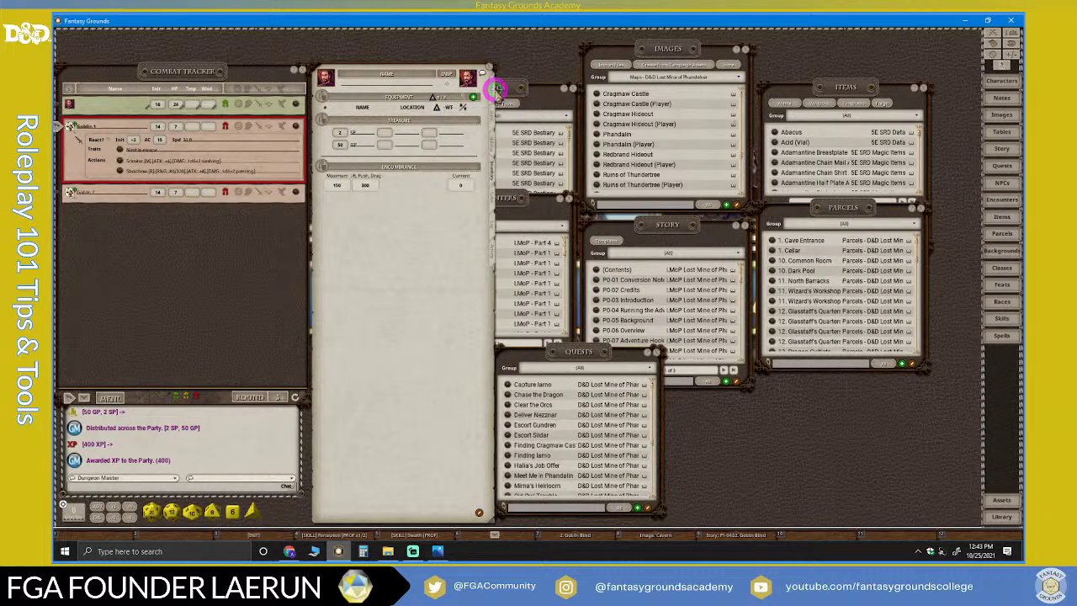
pyautogui.click(492, 89)
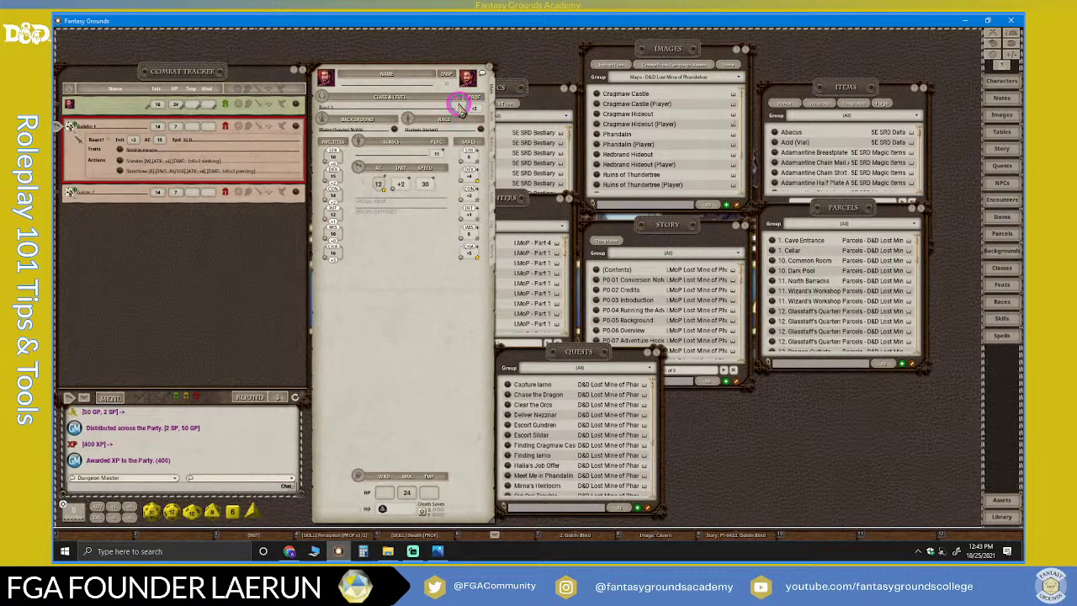
pyautogui.click(460, 109)
pyautogui.click(462, 108)
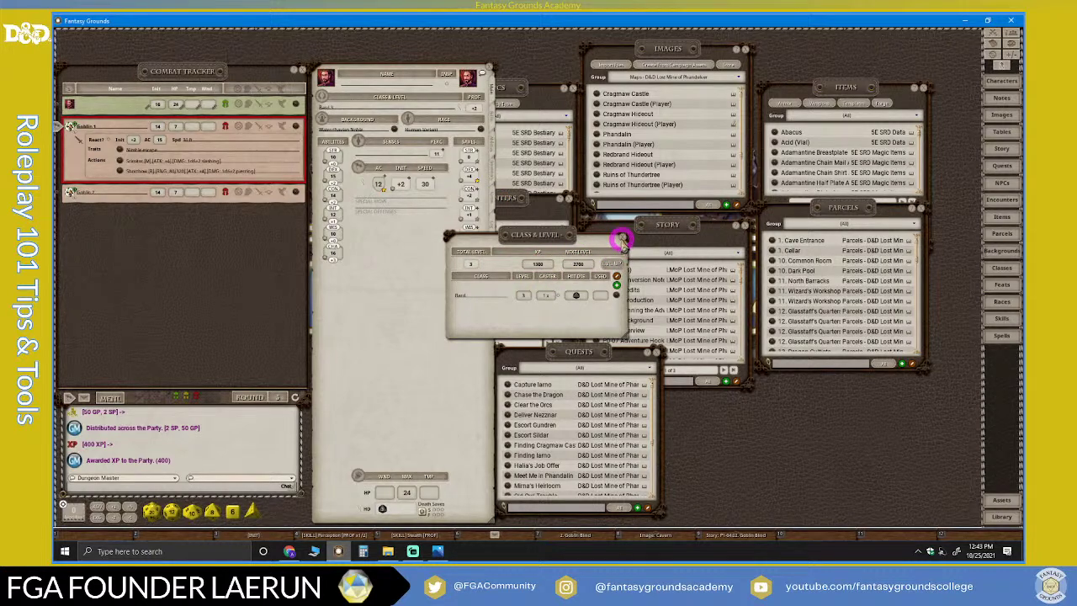
pyautogui.click(622, 239)
pyautogui.click(493, 67)
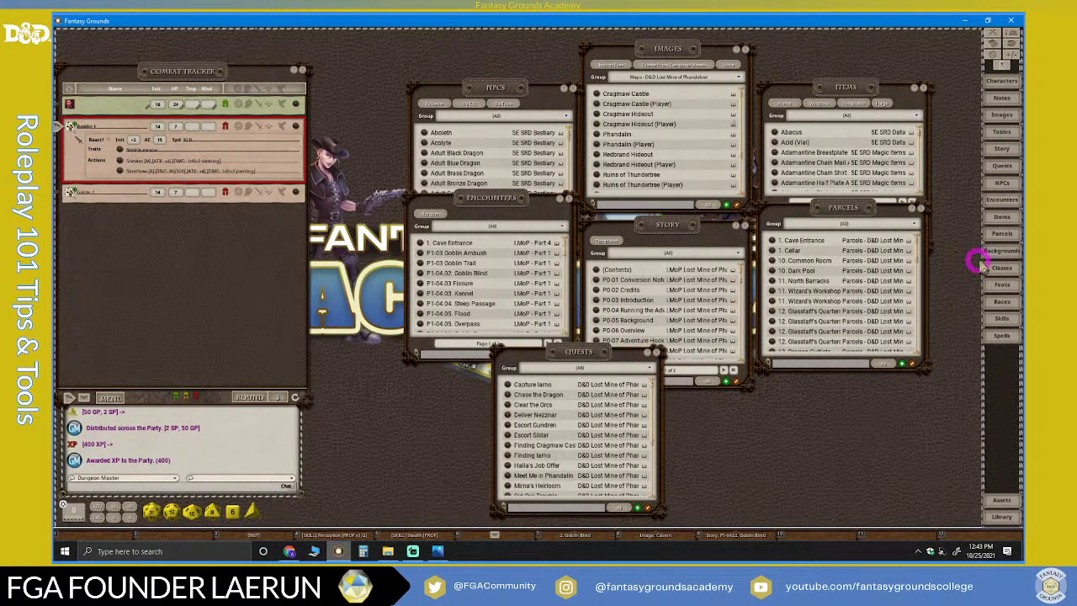
# Open the Tables list beside the Quests list, shift the NPCs list slightly upward, and bring the Encounters list forward
pyautogui.moveTo(1008, 127); pyautogui.dragTo(760, 357)
pyautogui.moveTo(501, 92); pyautogui.dragTo(503, 65)
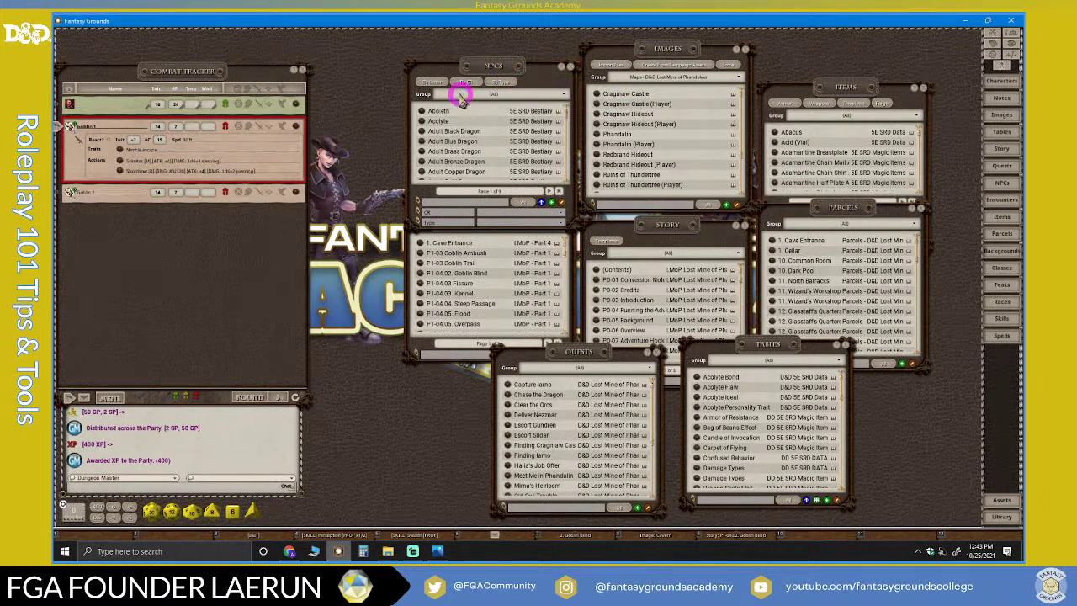
pyautogui.click(413, 343)
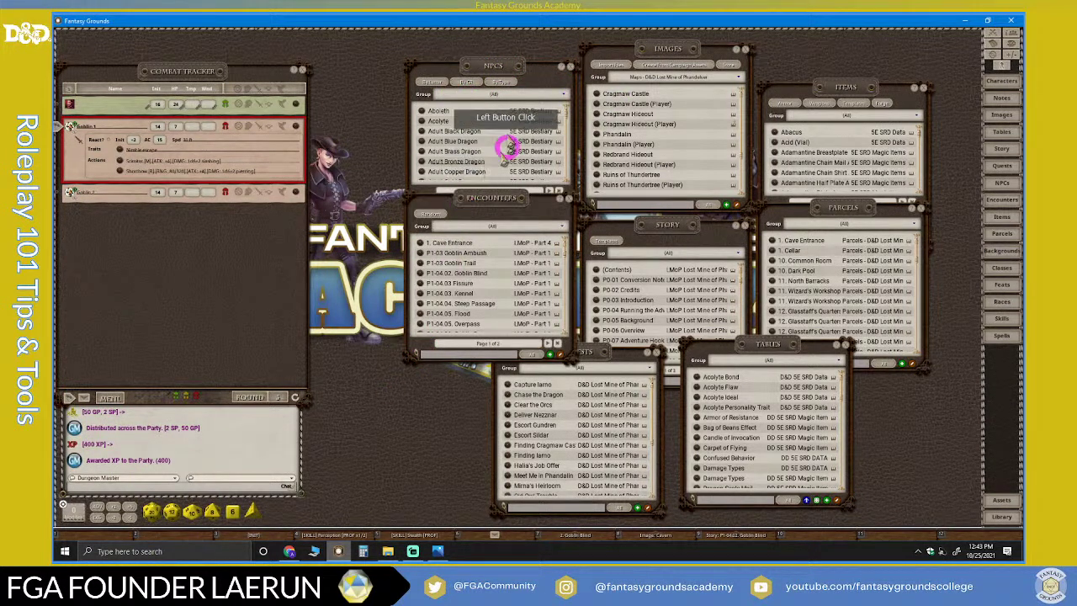
# Filter the NPCs list to the NPCs - D&D Lost Mine of Phandelver group and move it further above the Encounters list
pyautogui.click(486, 104)
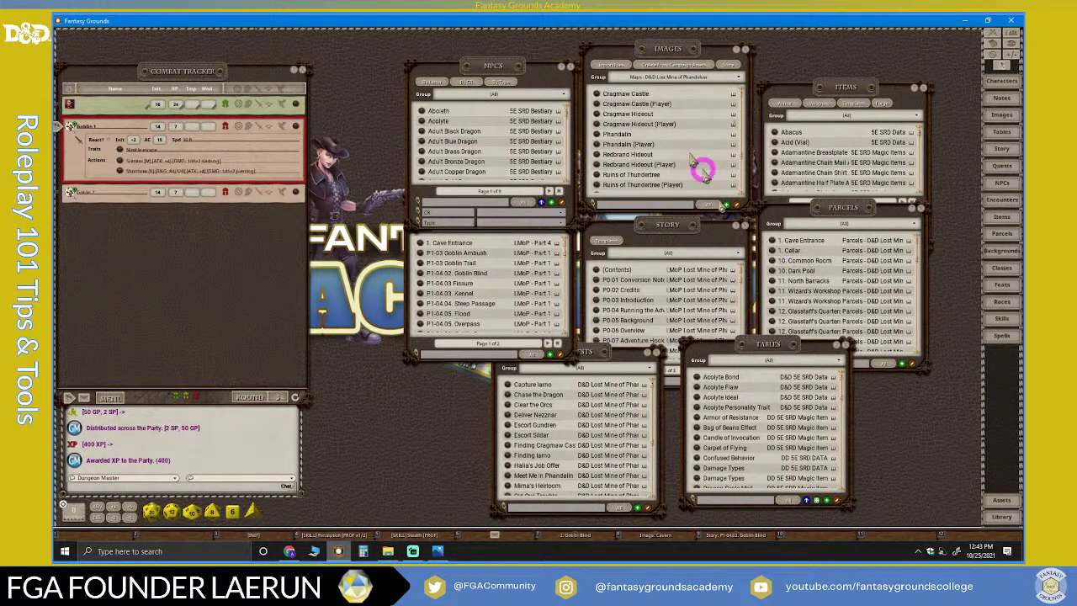
pyautogui.click(564, 97)
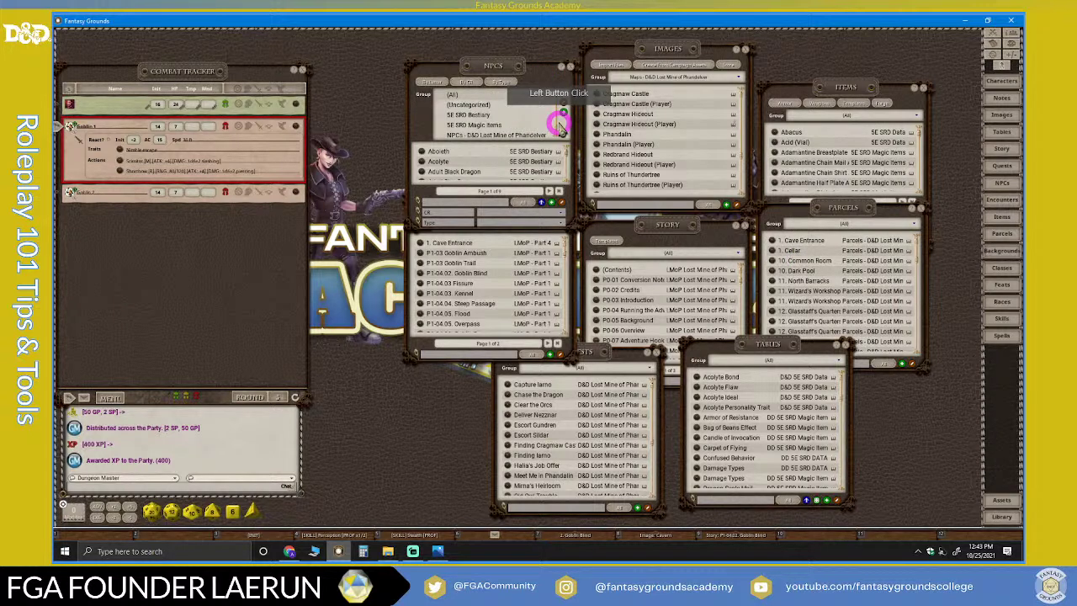
pyautogui.click(484, 135)
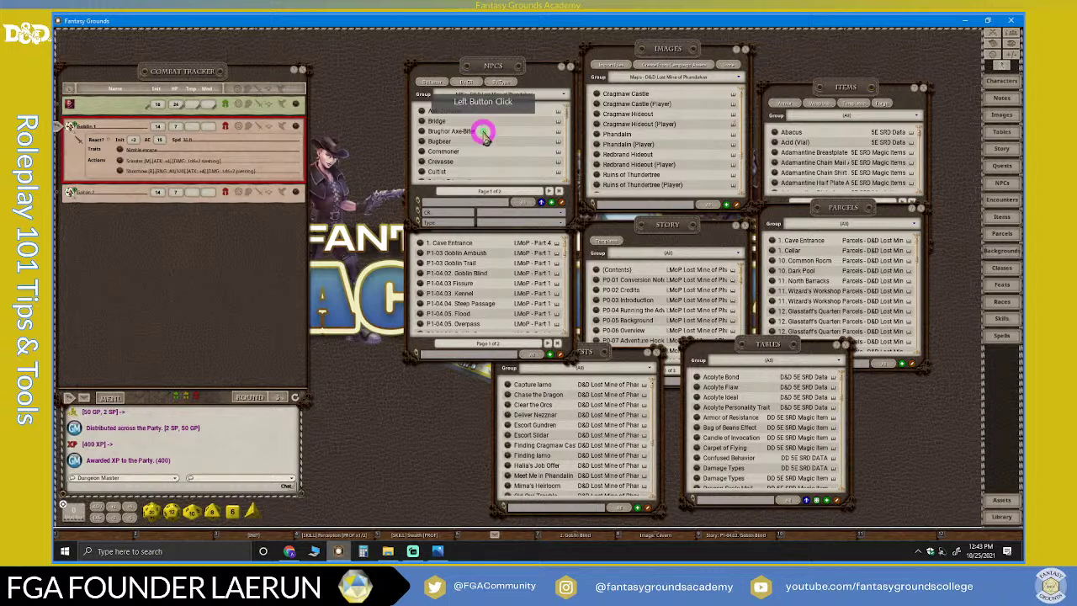
pyautogui.moveTo(494, 65); pyautogui.dragTo(505, 54)
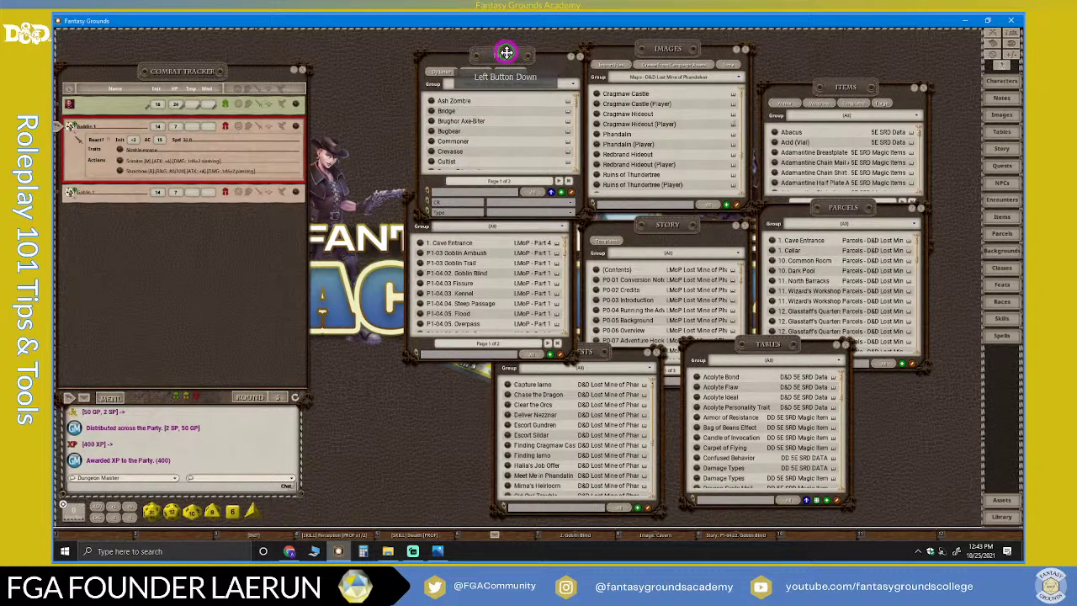
# Filter the Encounters list to the LMoP - Part 1 group and the Quests list to D&D Lost Mine of Phandelver
pyautogui.click(438, 220)
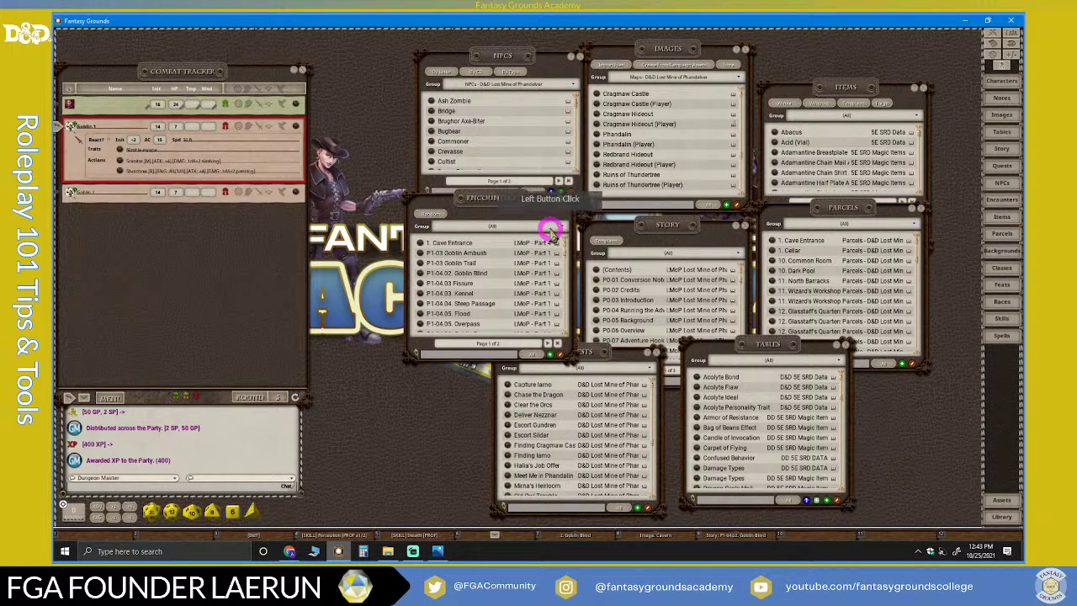
pyautogui.click(551, 229)
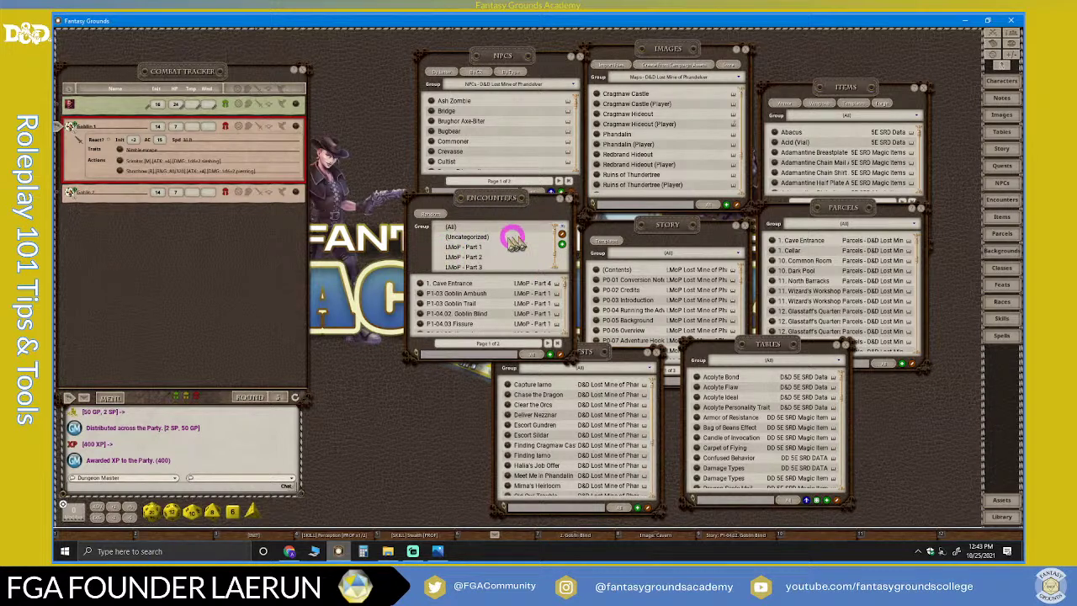
pyautogui.moveTo(453, 246)
pyautogui.mouseDown()
pyautogui.moveTo(455, 256)
pyautogui.moveTo(464, 244)
pyautogui.mouseUp()
pyautogui.click(618, 353)
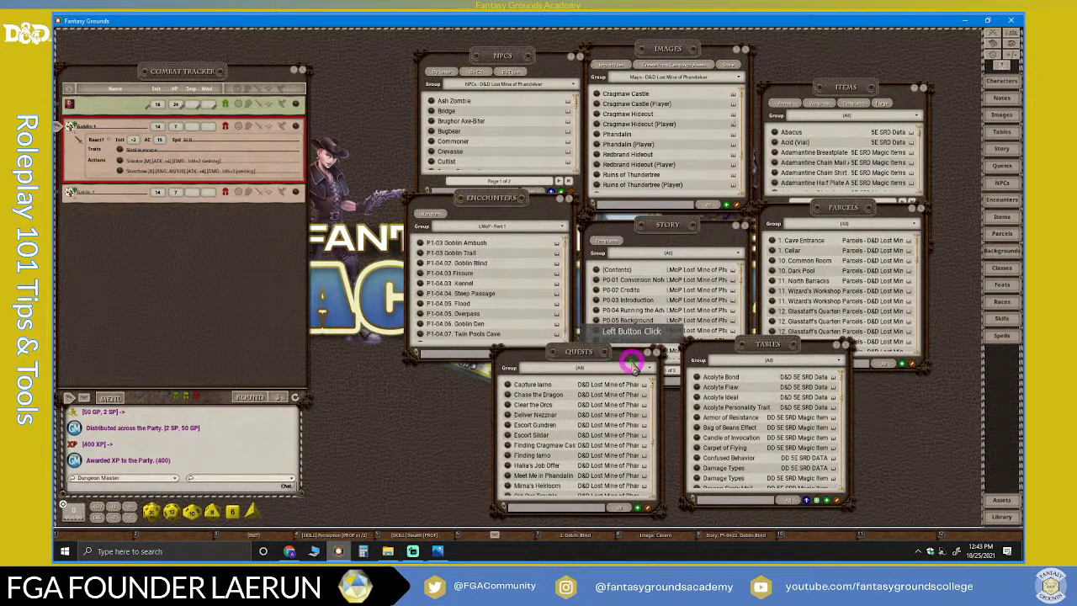
pyautogui.click(645, 367)
pyautogui.moveTo(561, 385); pyautogui.dragTo(564, 392)
# Filter the Tables list to the LMoP - Part 3 group and the Story list to LMoP Part 1: Goblin Arrows
pyautogui.click(808, 368)
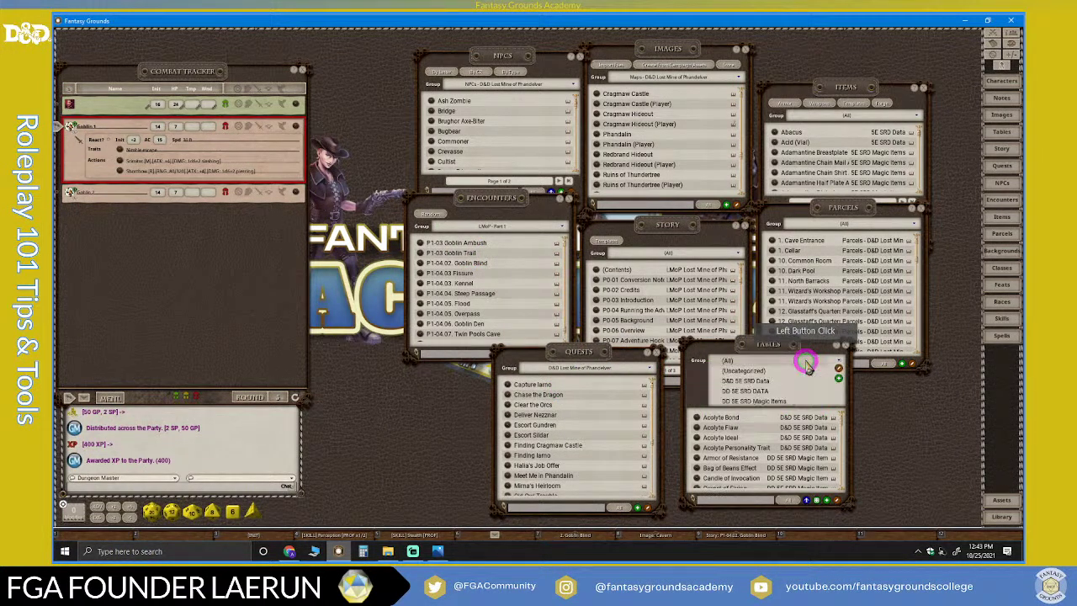
pyautogui.scroll(-3, 782, 387)
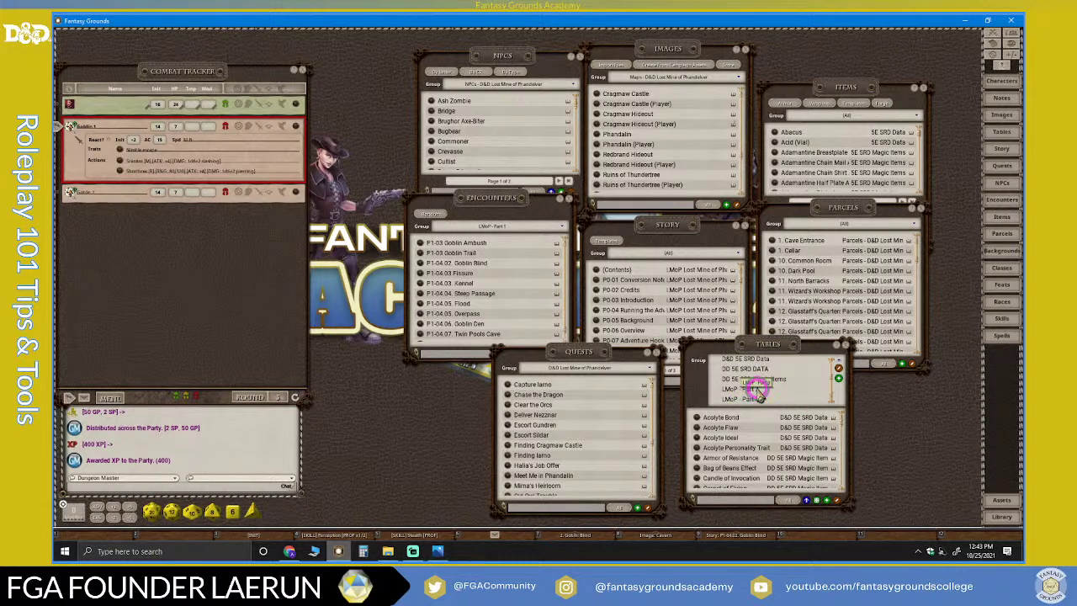
pyautogui.click(756, 389)
pyautogui.click(674, 240)
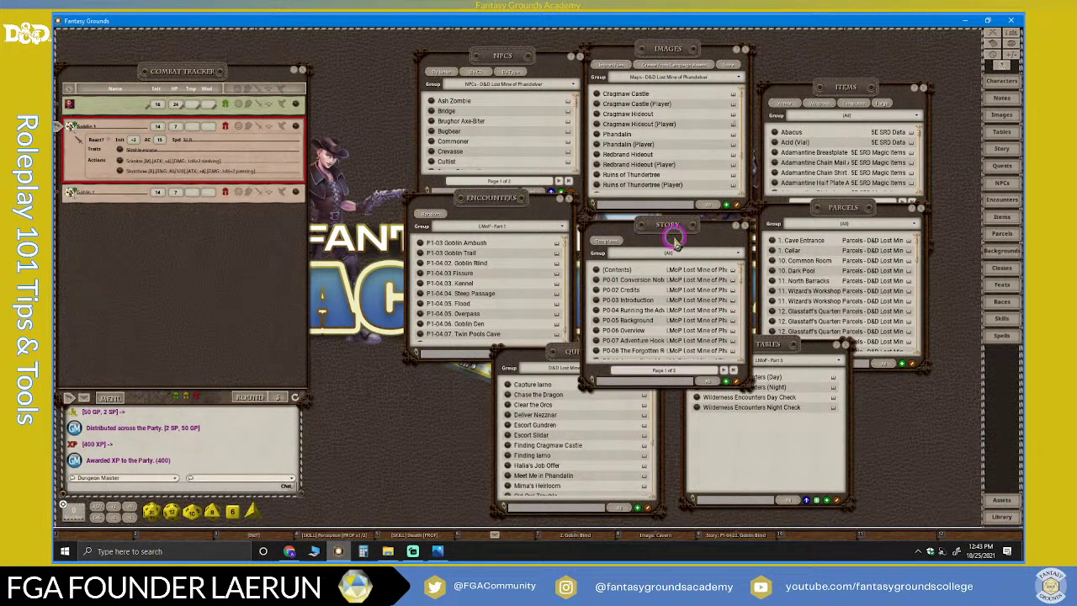
pyautogui.click(732, 260)
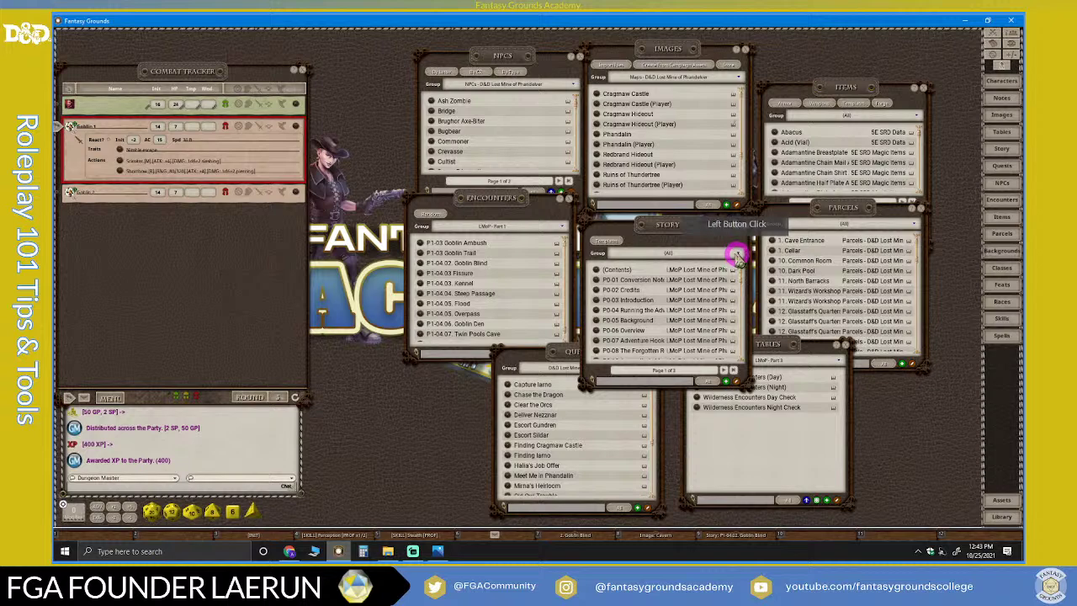
pyautogui.click(661, 271)
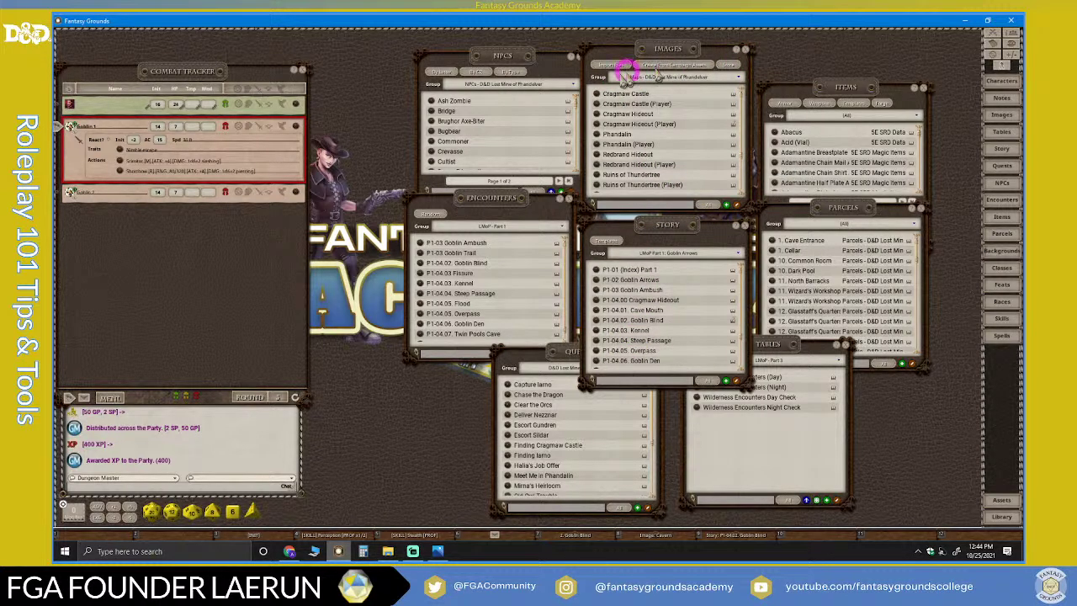
# Filter the Items list to the D&D Lost Mine of Phandelver group and move it up clear of the Parcels list
pyautogui.click(821, 93)
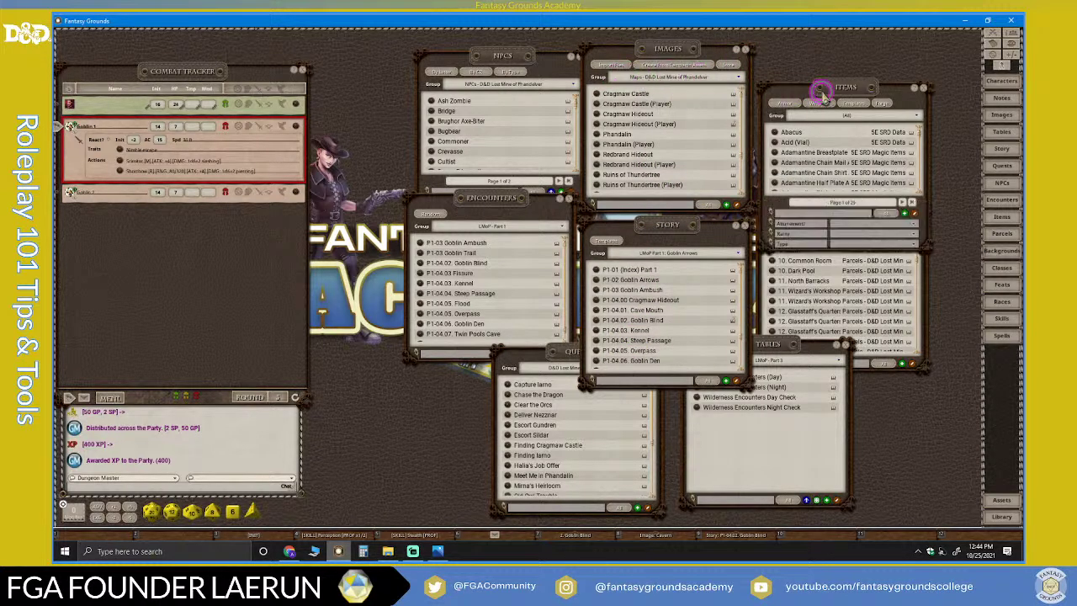
pyautogui.click(917, 115)
pyautogui.scroll(-1, 902, 137)
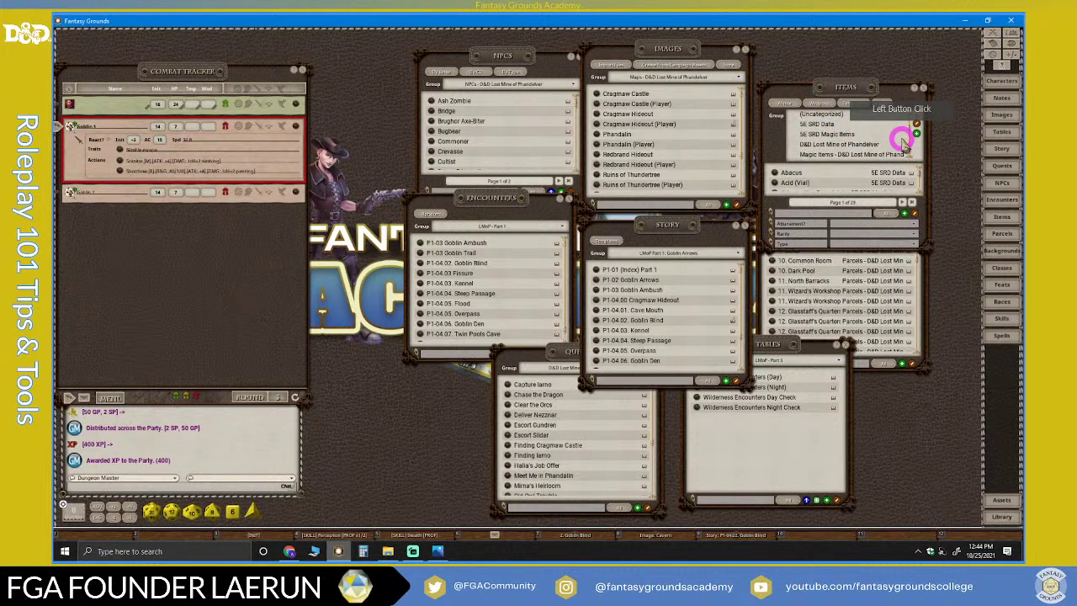
pyautogui.click(854, 145)
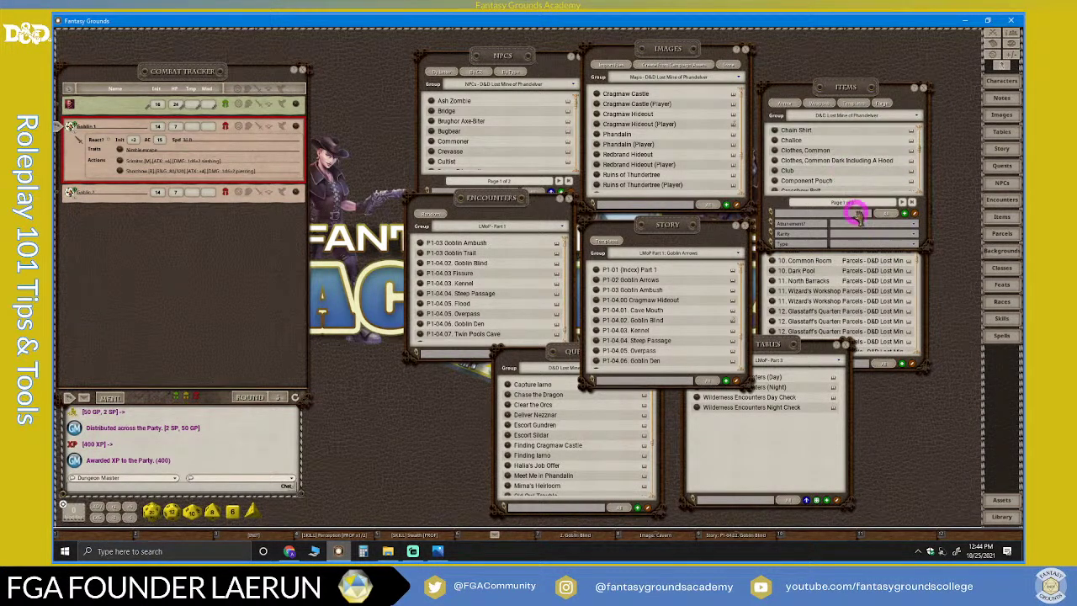
pyautogui.moveTo(846, 104); pyautogui.dragTo(831, 44)
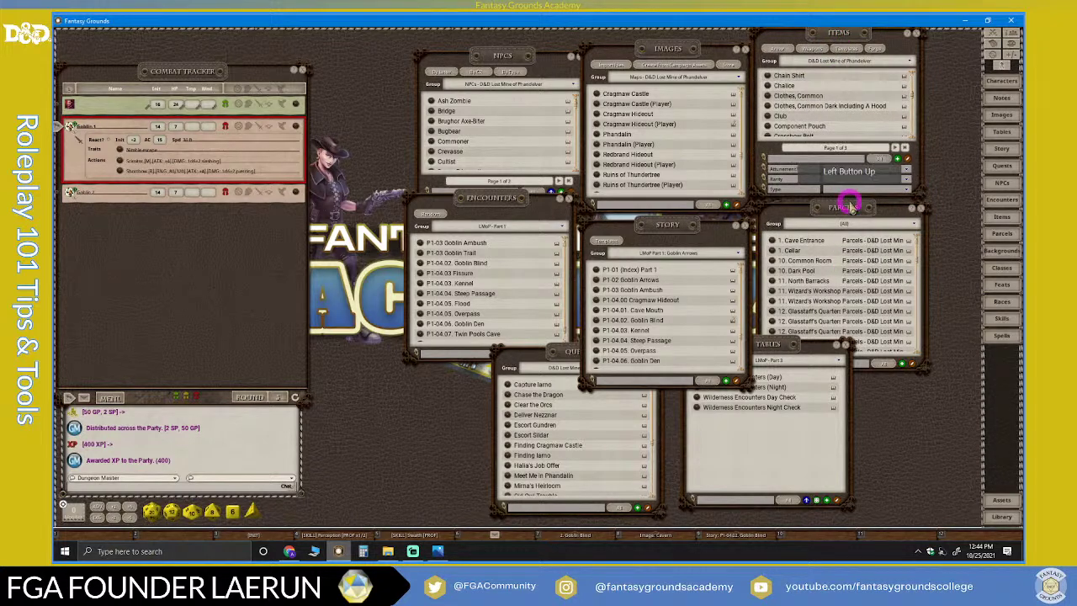
# Filter the Parcels list to the Parcels - D&D Lost Mine of Phandelver group and bring the Encounters list forward
pyautogui.click(853, 204)
pyautogui.click(868, 226)
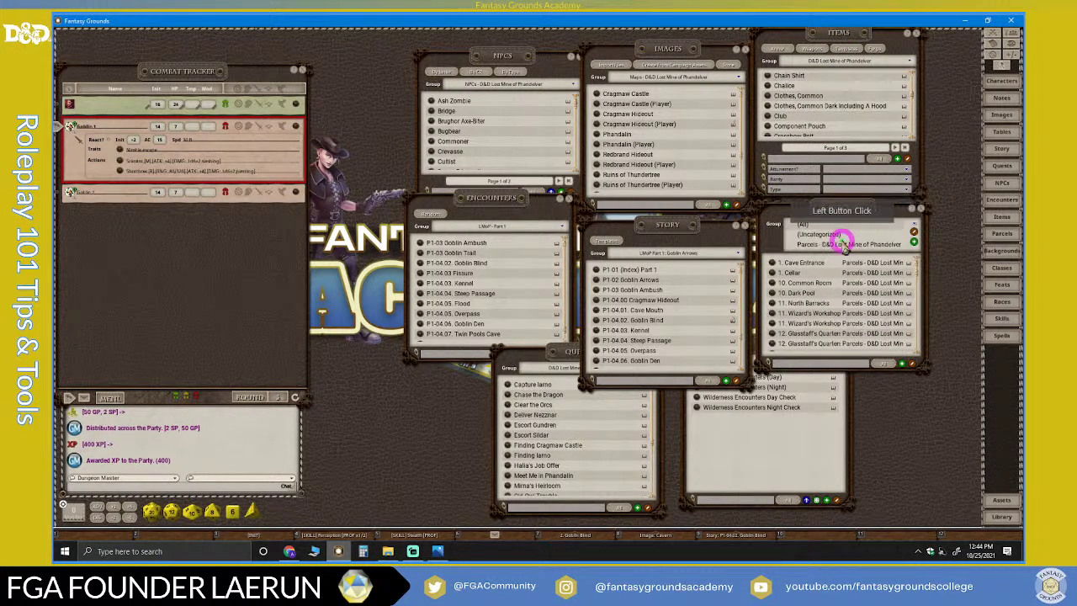
pyautogui.click(840, 249)
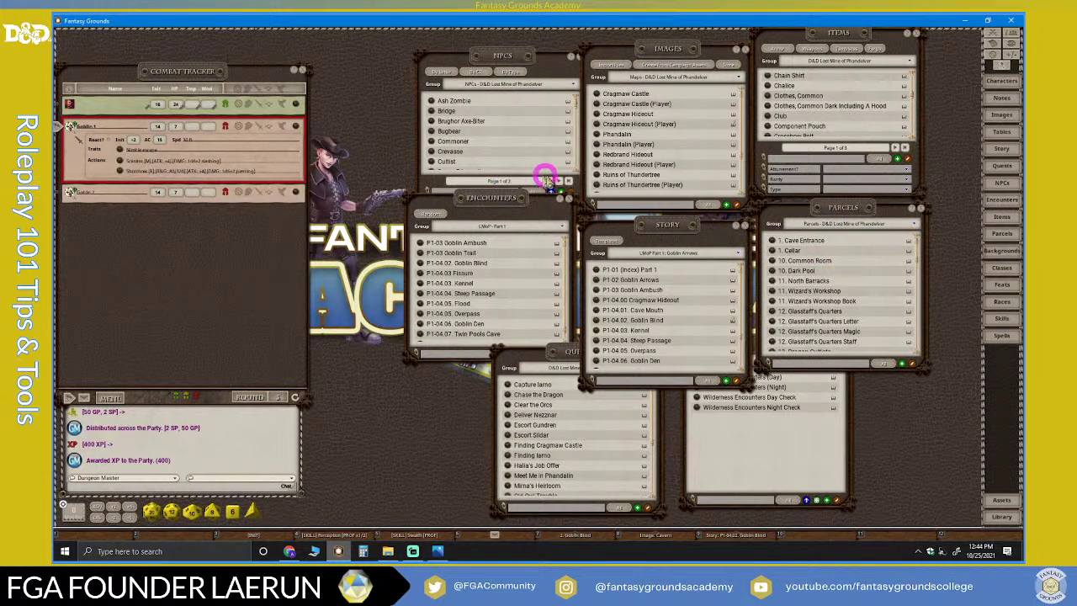
pyautogui.click(515, 216)
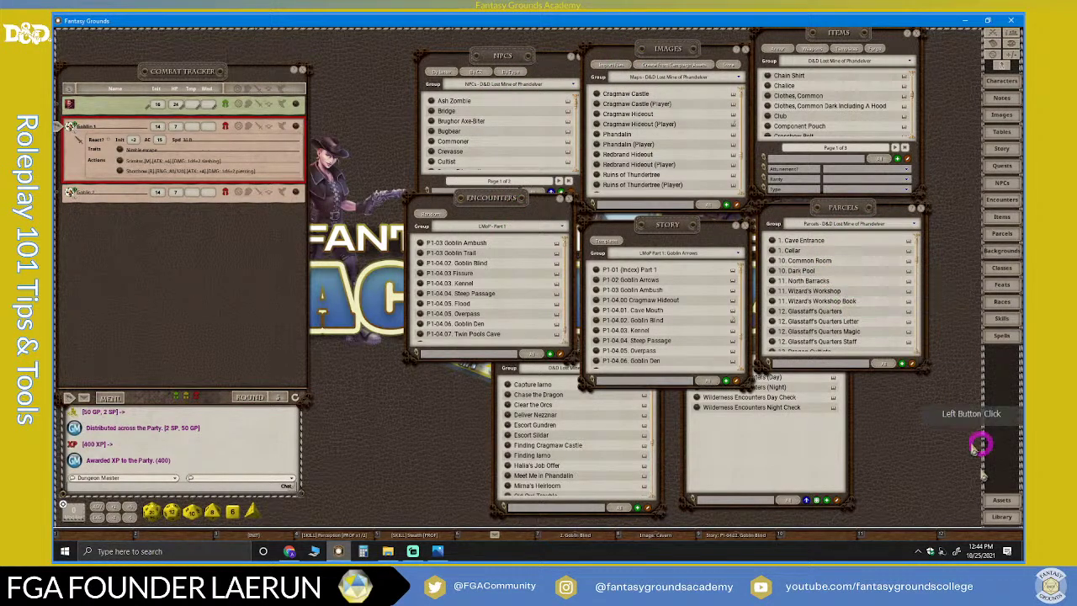
# Open the Library's D&D Lost Mine of Phandelver module, view its Equipment, Tables and Quests lists, and close those three lists
pyautogui.click(1012, 516)
pyautogui.click(139, 99)
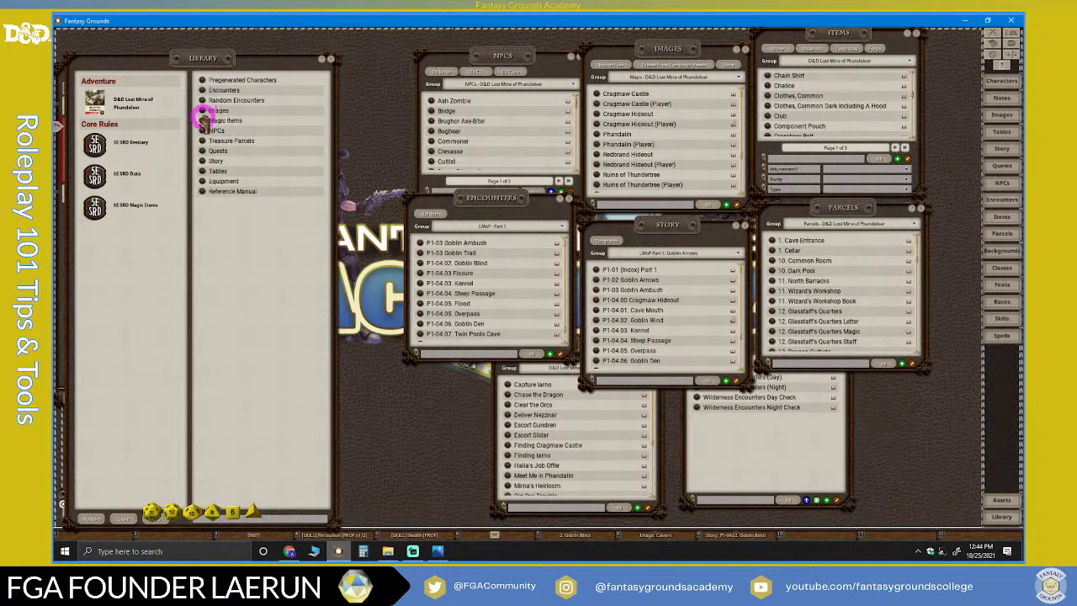
pyautogui.click(206, 181)
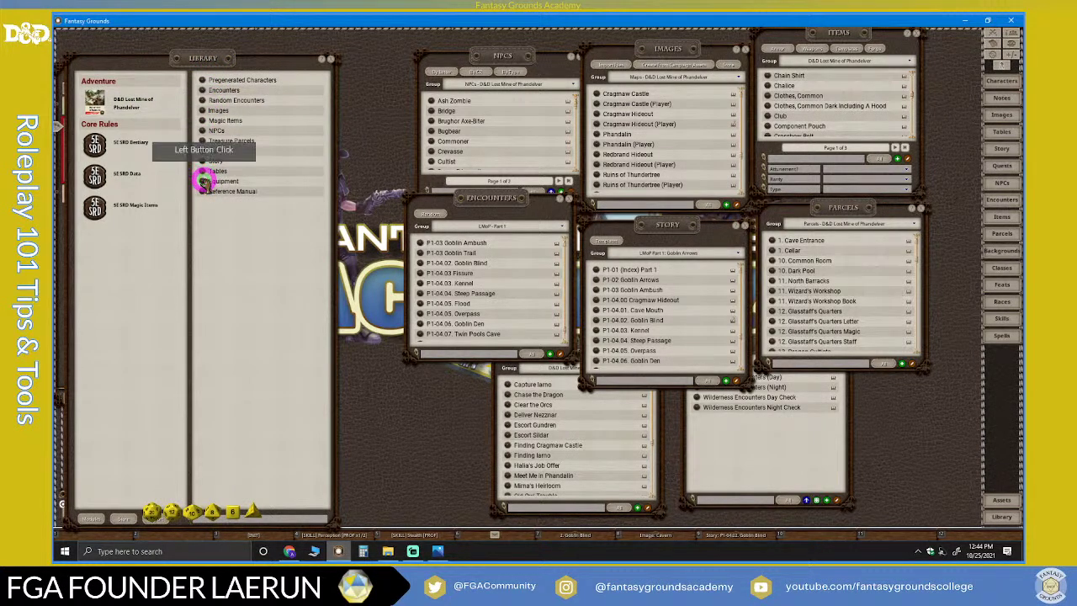
pyautogui.click(200, 171)
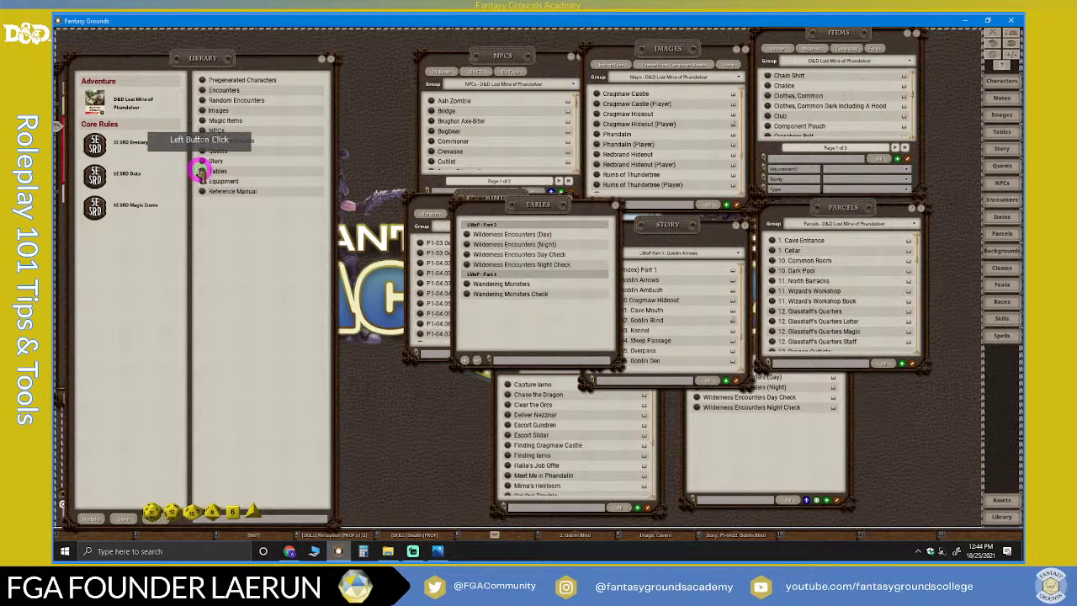
pyautogui.click(202, 151)
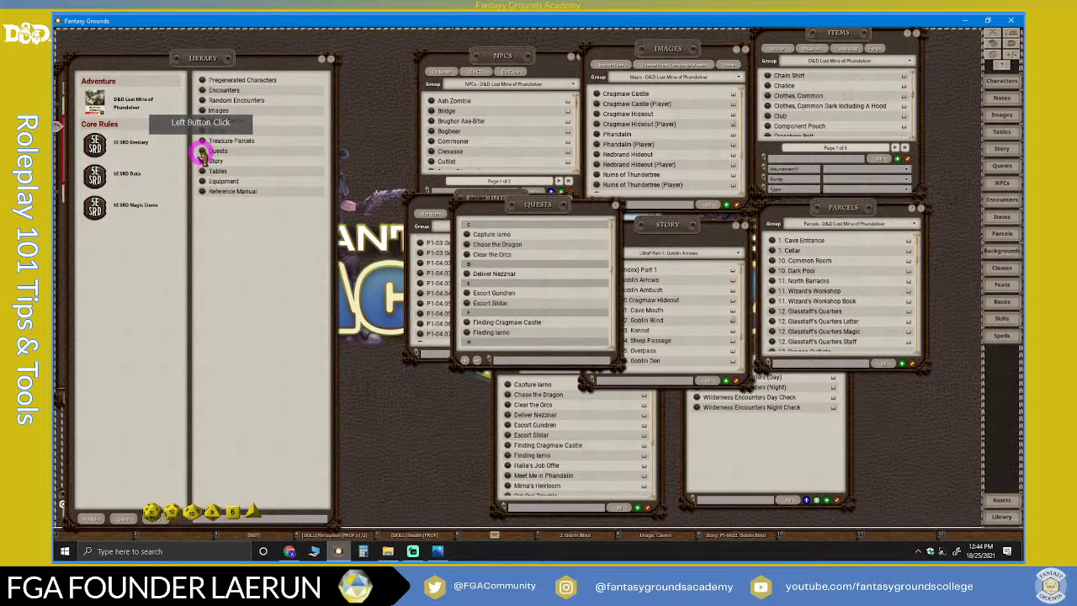
pyautogui.click(615, 205)
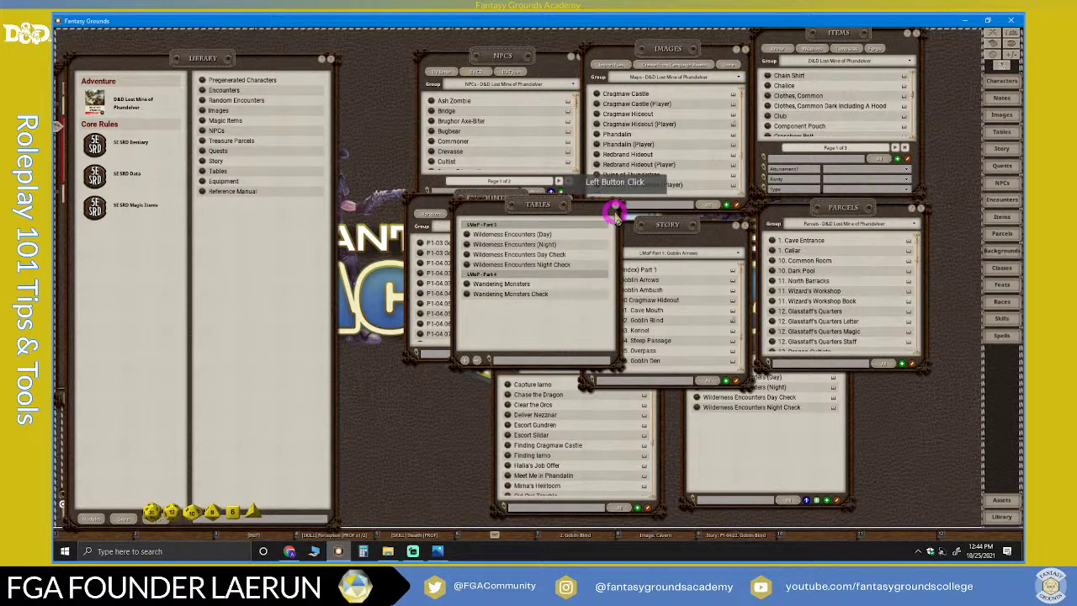
pyautogui.click(615, 206)
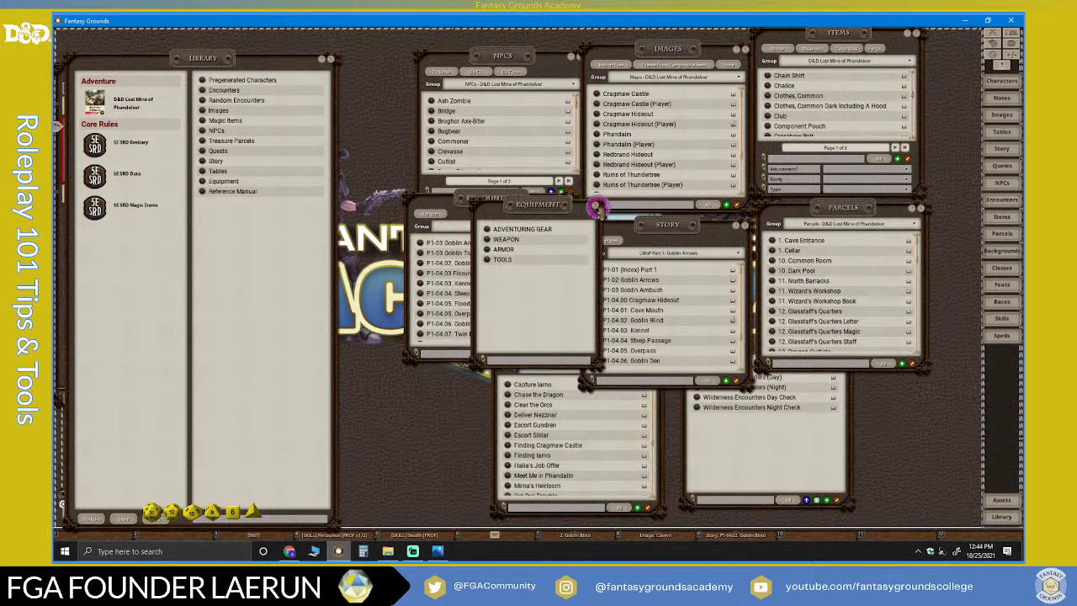
pyautogui.click(597, 206)
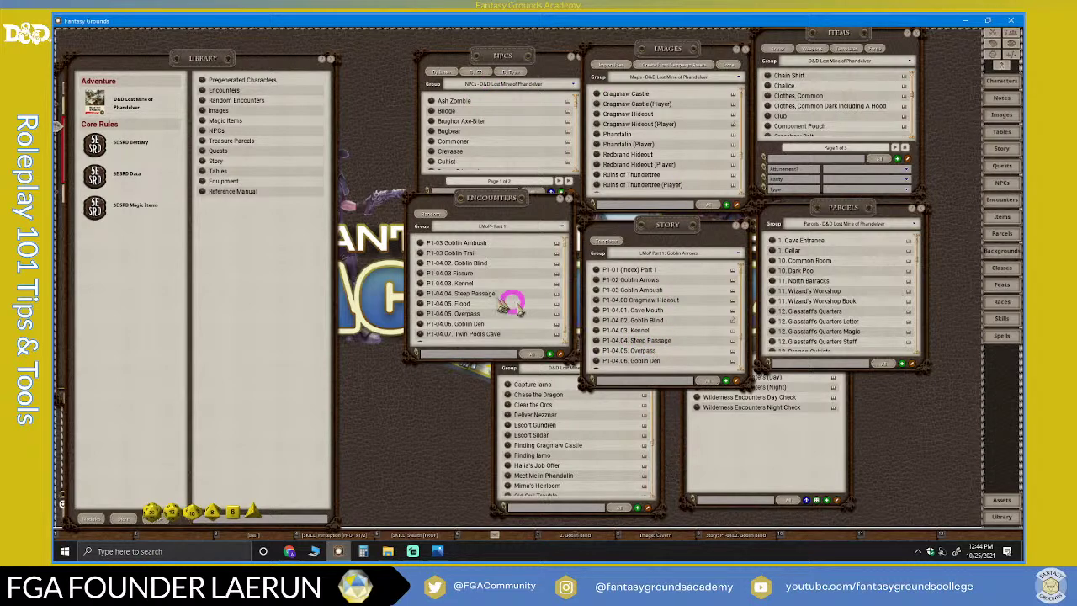
# Arrange the NPCs list with Encounters overlapping its lower part, and the Images list with Story overlapping its lower part
pyautogui.moveTo(668, 233); pyautogui.dragTo(688, 205)
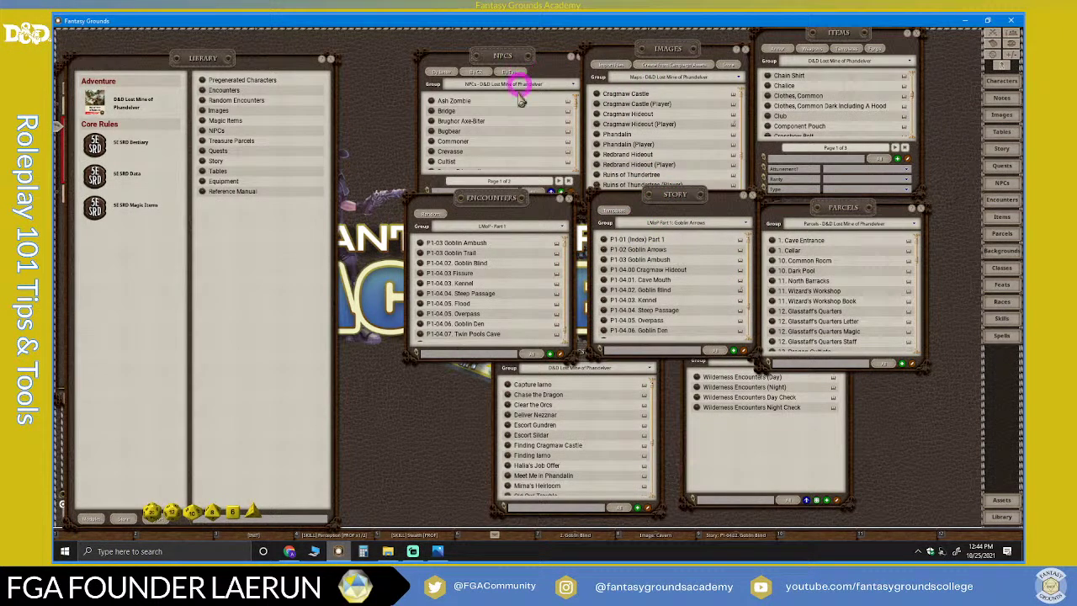
pyautogui.moveTo(501, 57); pyautogui.dragTo(425, 38)
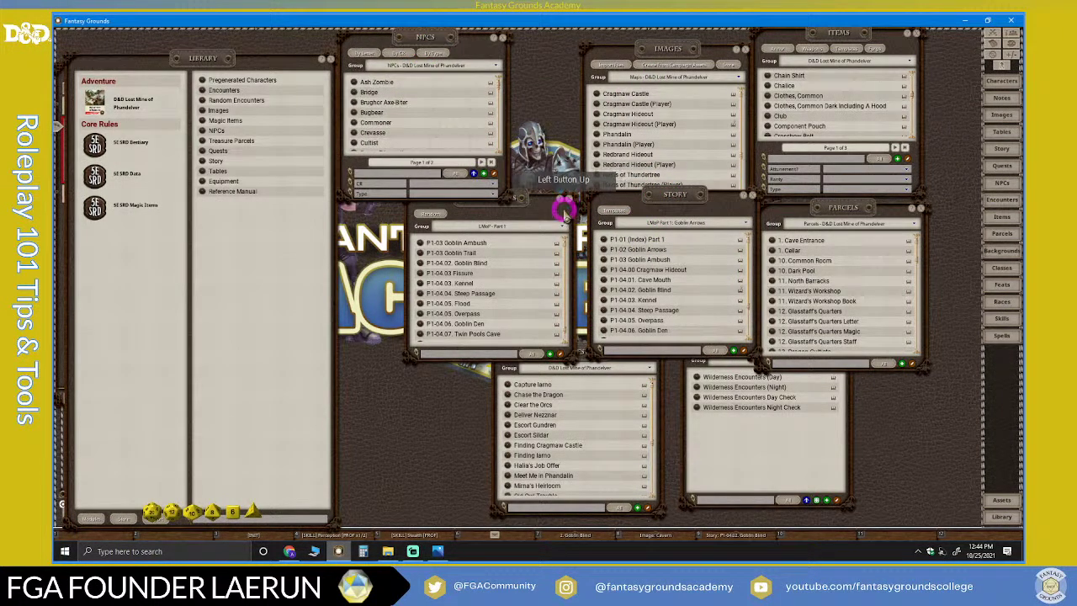
pyautogui.moveTo(515, 202); pyautogui.dragTo(446, 113)
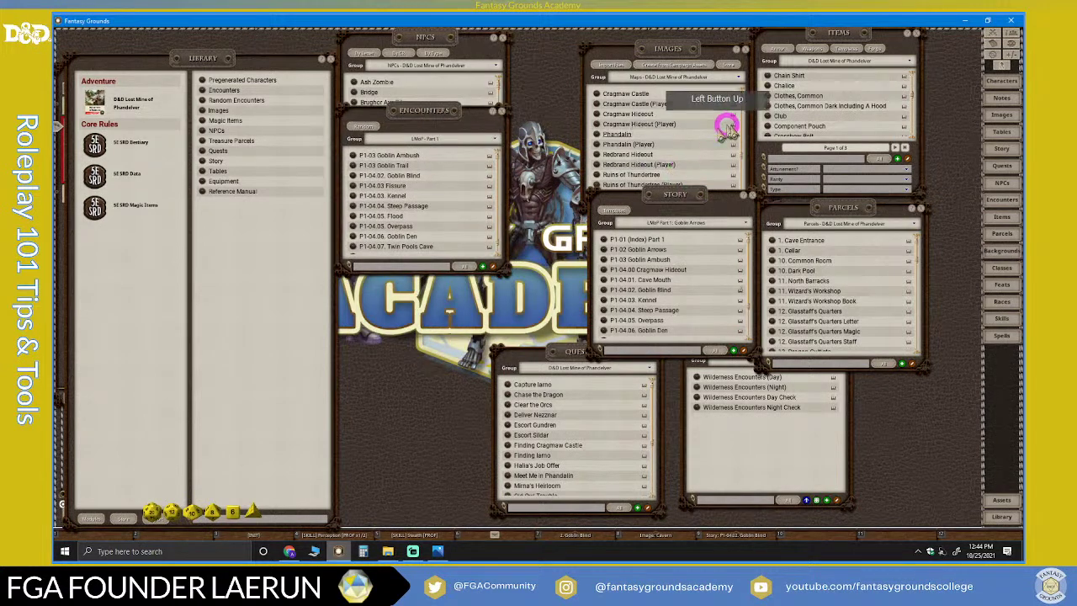
pyautogui.moveTo(667, 48); pyautogui.dragTo(631, 41)
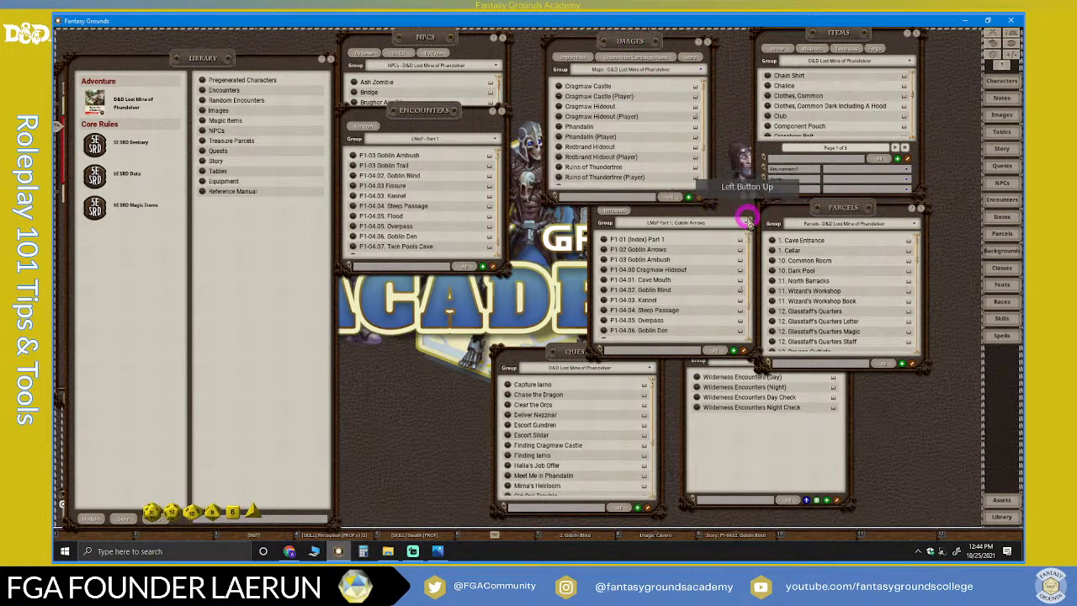
pyautogui.click(680, 202)
pyautogui.moveTo(680, 199); pyautogui.dragTo(628, 112)
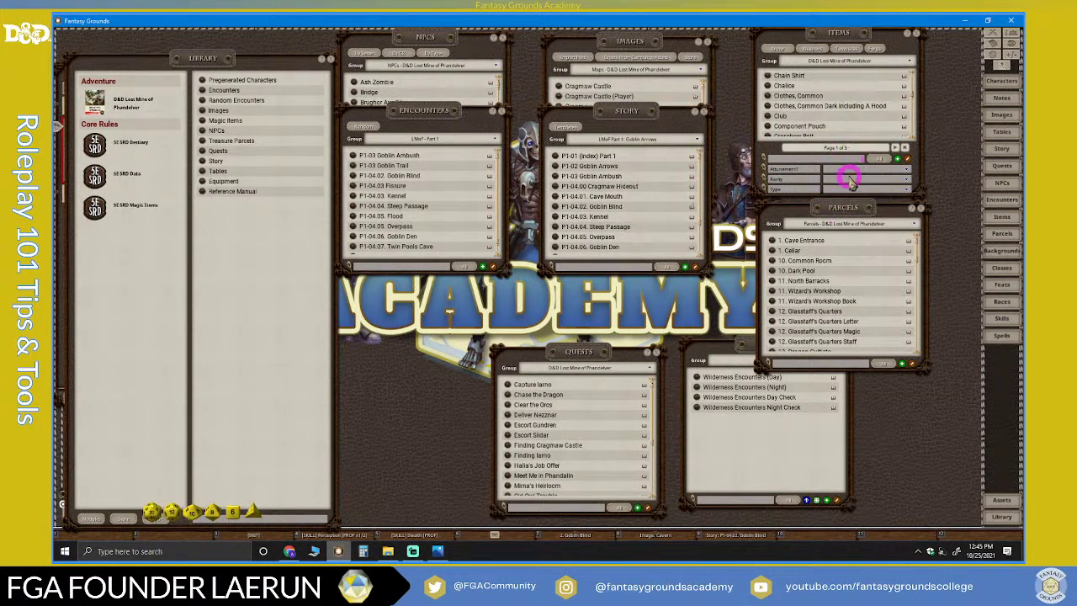
# Move the Parcels list up over the lower part of Items, and bring Quests and Tables up beneath the upper lists
pyautogui.moveTo(839, 211); pyautogui.dragTo(830, 109)
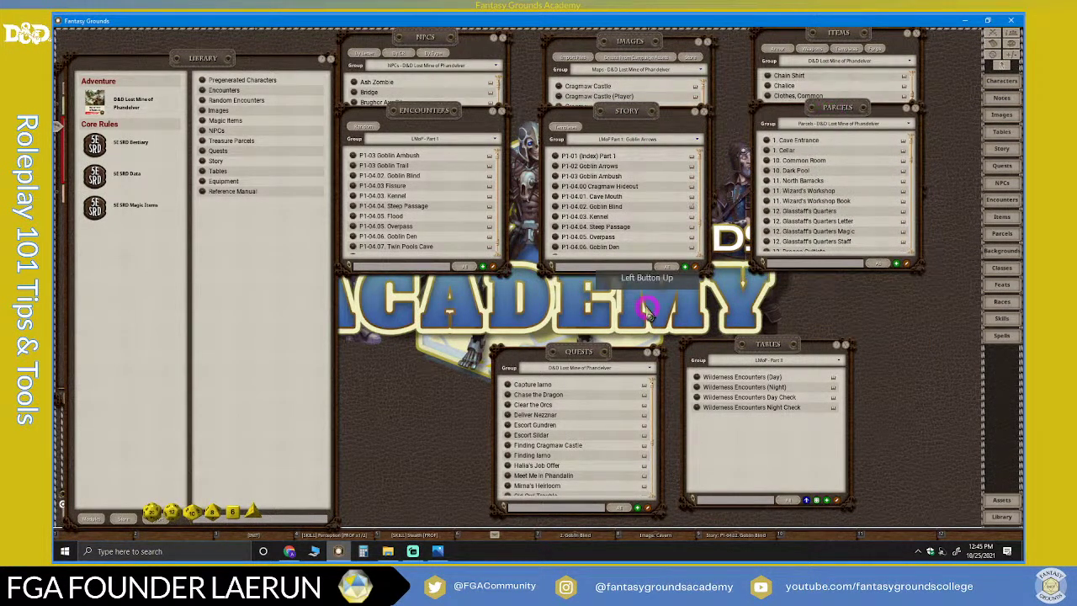
pyautogui.moveTo(549, 358); pyautogui.dragTo(480, 302)
pyautogui.moveTo(755, 345); pyautogui.dragTo(738, 293)
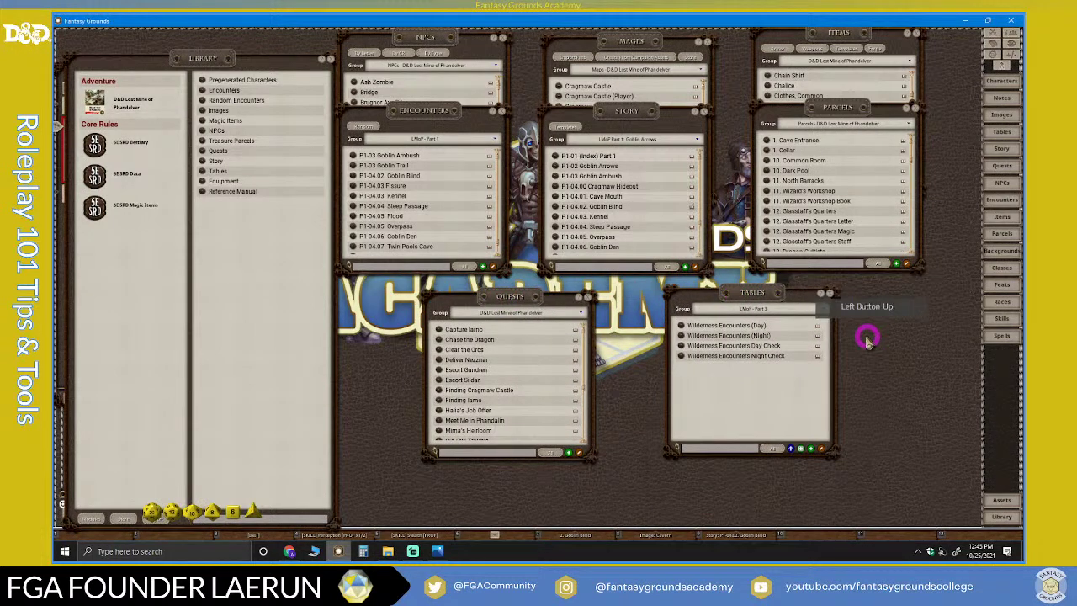
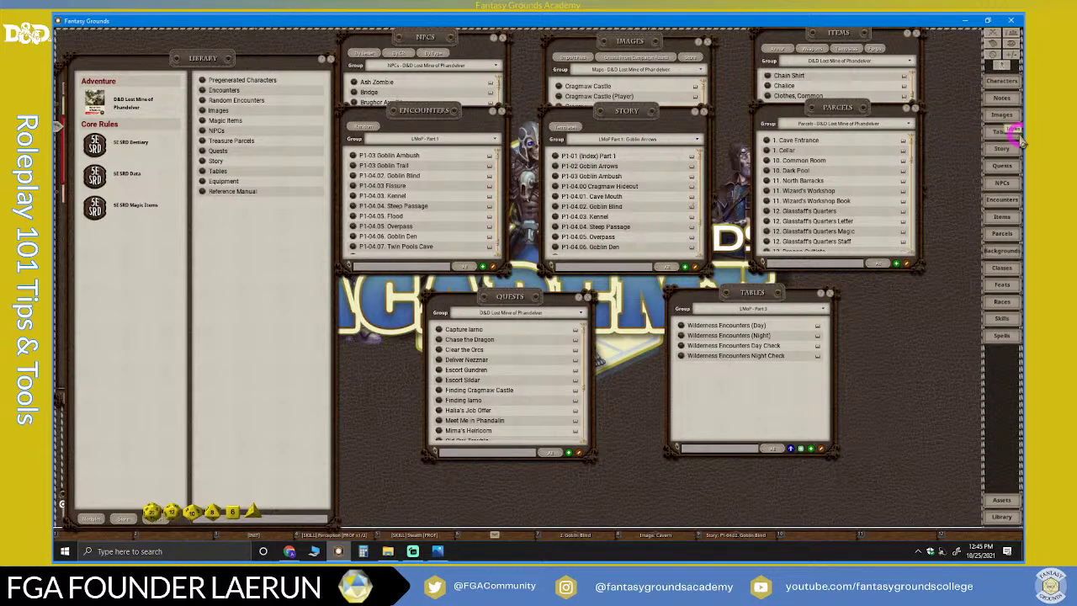
# Open the Sesion one note from the Notes list, close that list, and place the note beside the Story list
pyautogui.click(1008, 98)
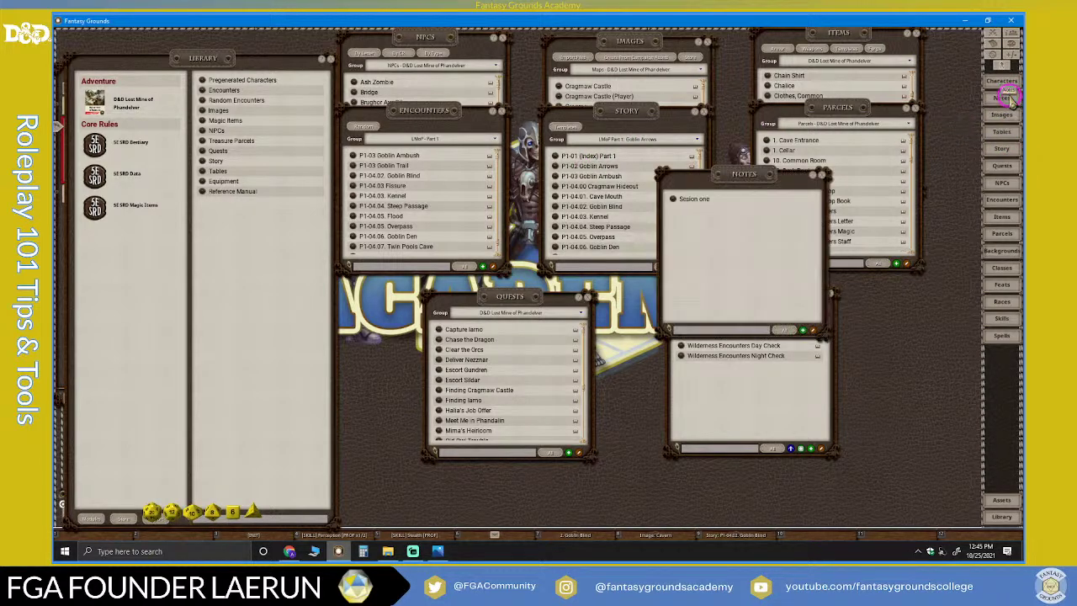
pyautogui.click(673, 201)
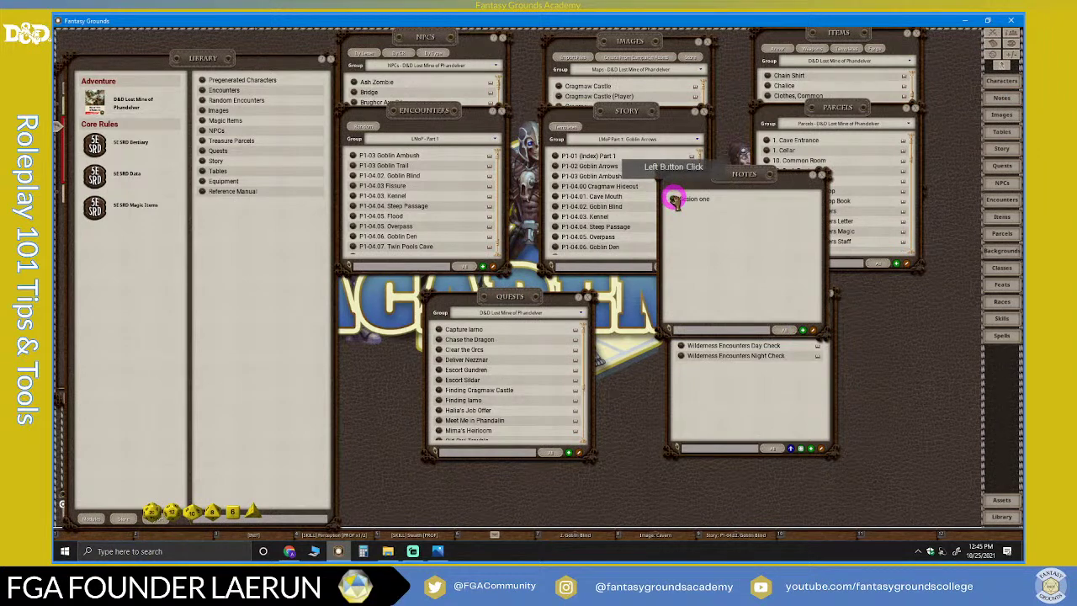
pyautogui.click(821, 175)
pyautogui.click(551, 217)
pyautogui.moveTo(551, 218); pyautogui.dragTo(828, 172)
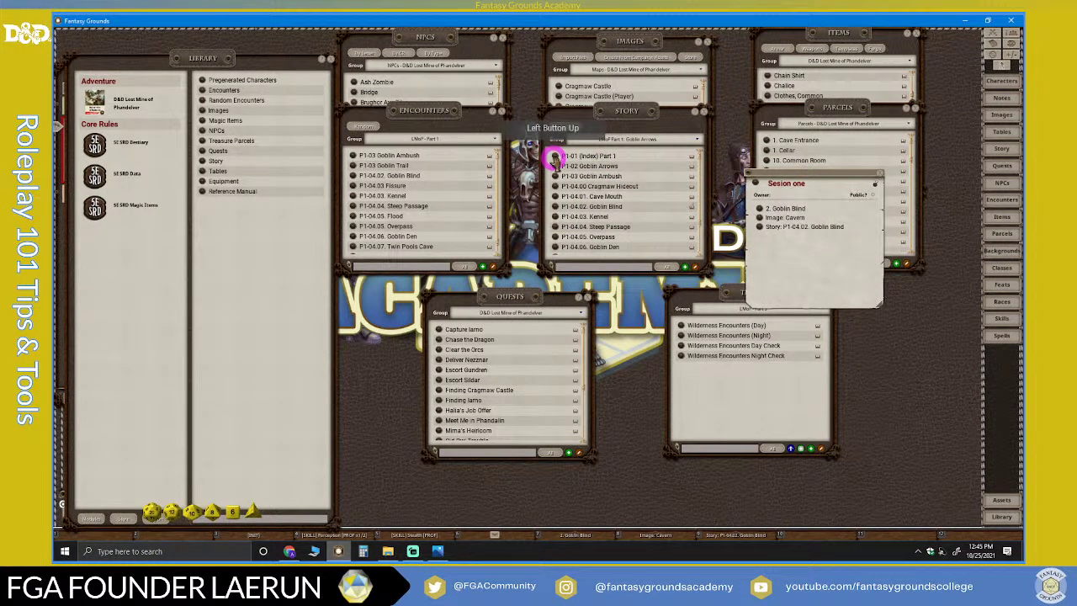
# Add links to the P1-01 (Index) Part 1 and P1-02 Goblin Arrows story entries to the Sesion one note
pyautogui.moveTo(554, 158); pyautogui.dragTo(842, 241)
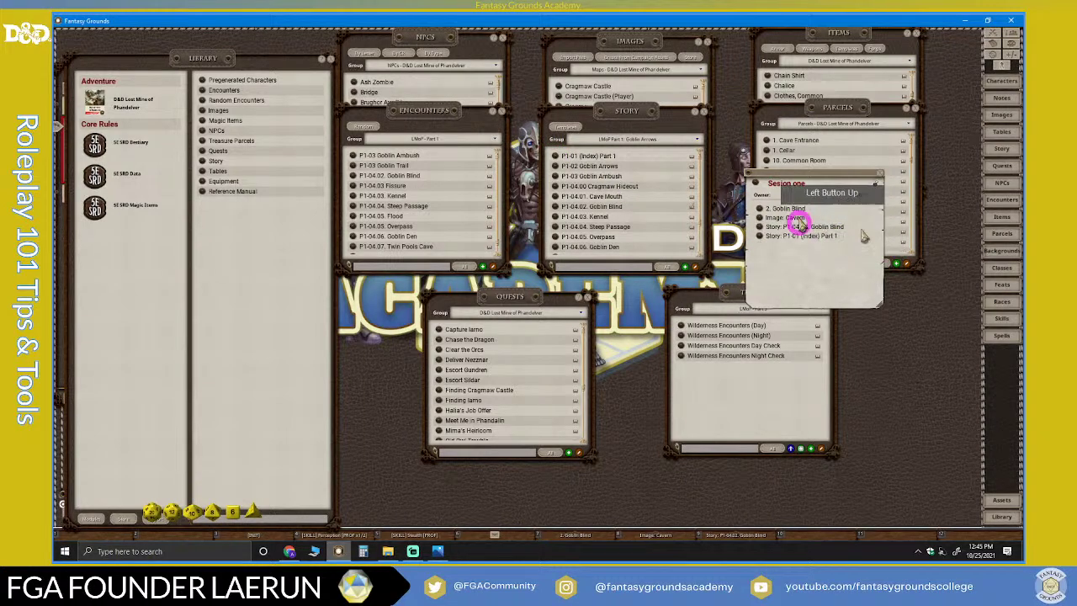
pyautogui.click(557, 165)
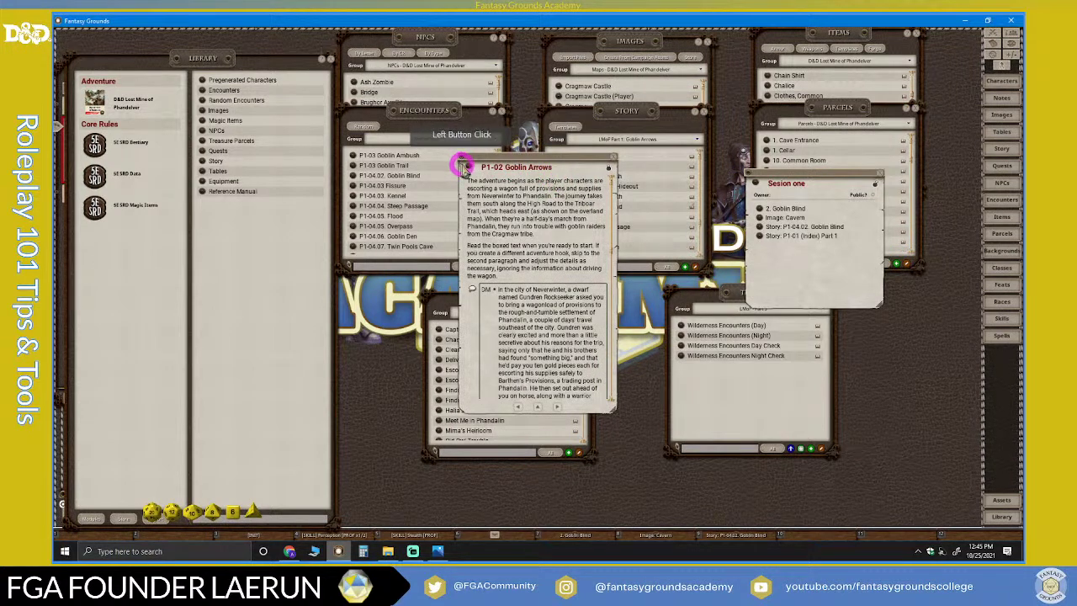
pyautogui.moveTo(556, 179); pyautogui.dragTo(838, 250)
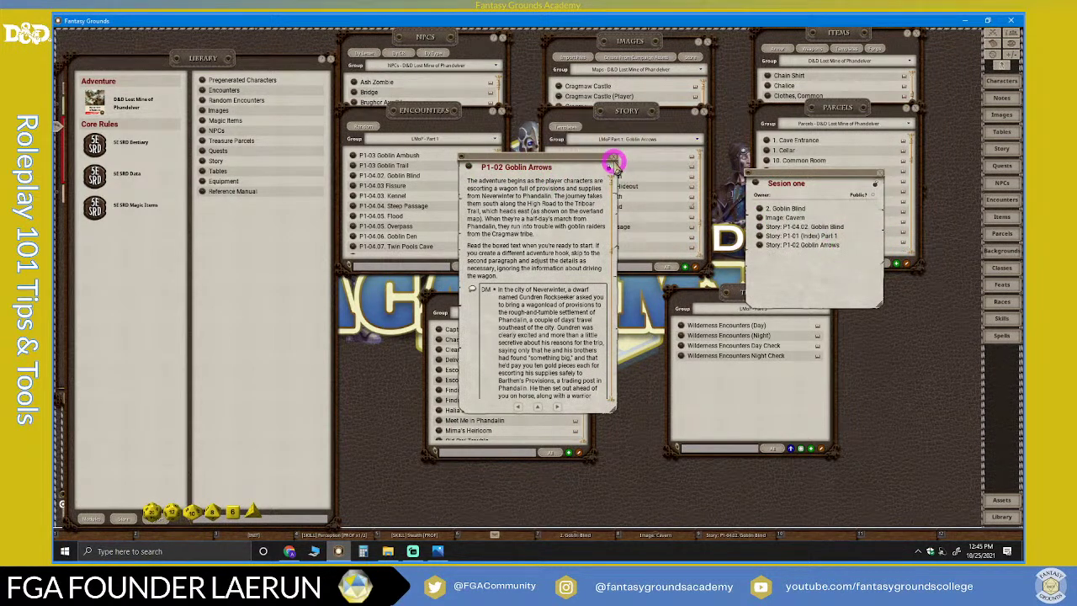
pyautogui.click(615, 162)
# Close the Story, Images, NPCs, Quests, Encounters, Parcels, Items and Tables lists, leaving the Sesion one note and Library open
pyautogui.click(699, 108)
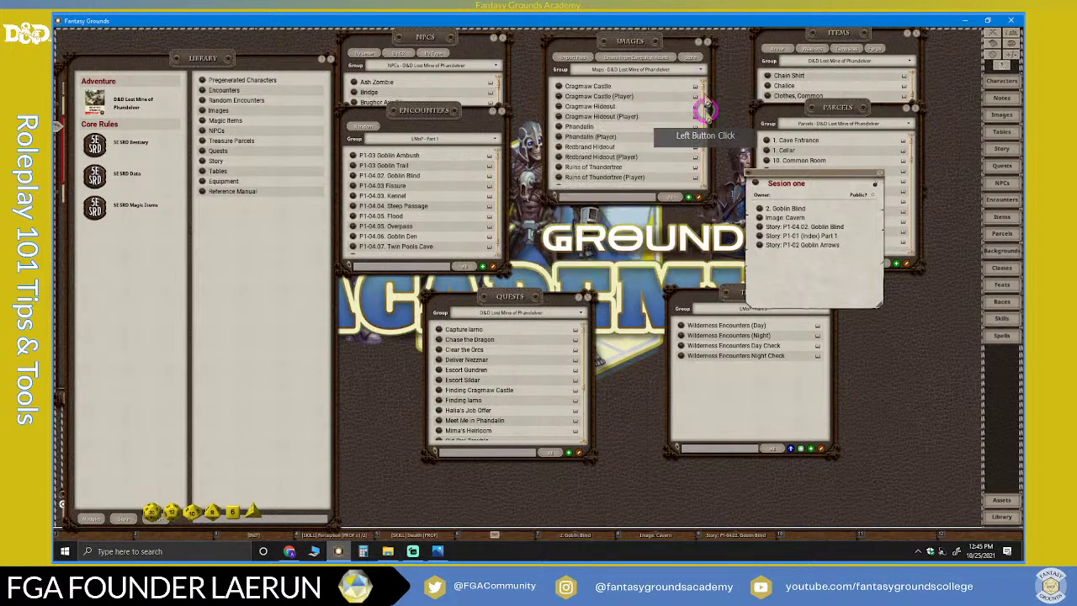
pyautogui.click(705, 43)
pyautogui.click(502, 38)
pyautogui.click(505, 103)
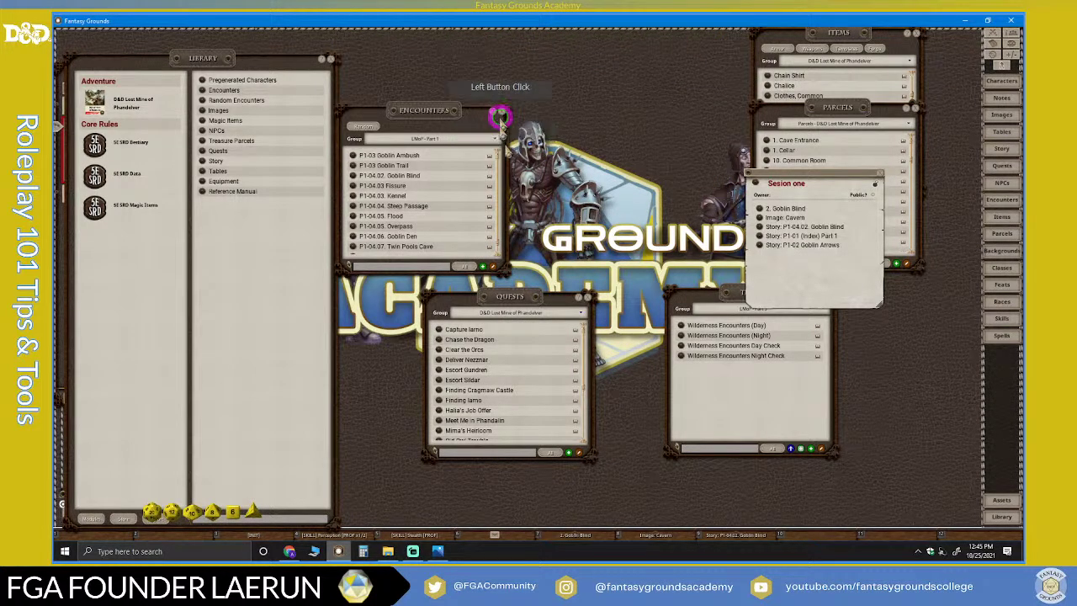
pyautogui.click(497, 118)
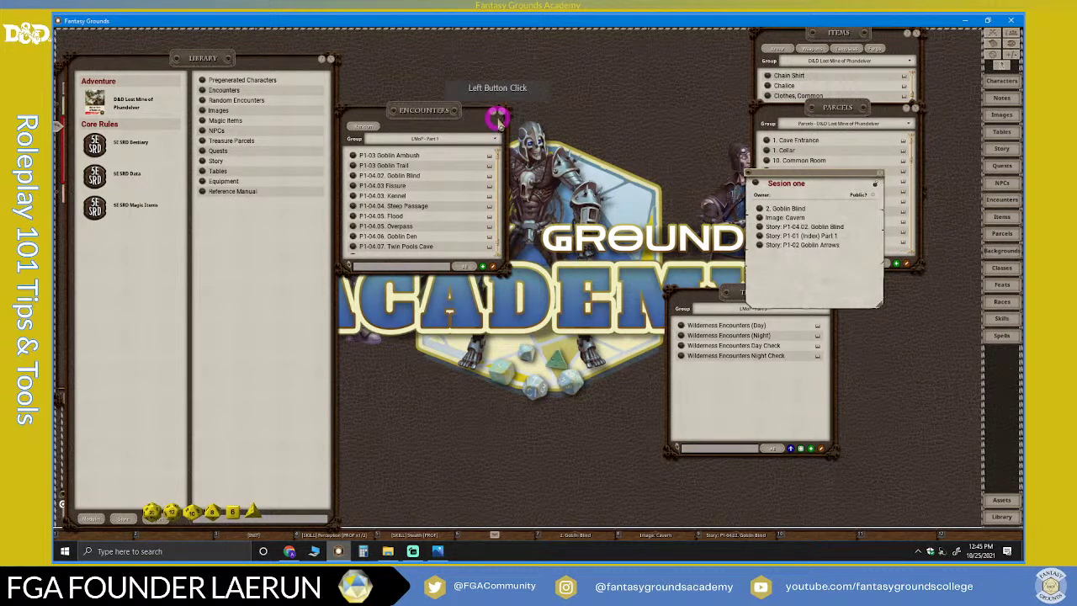
pyautogui.click(831, 299)
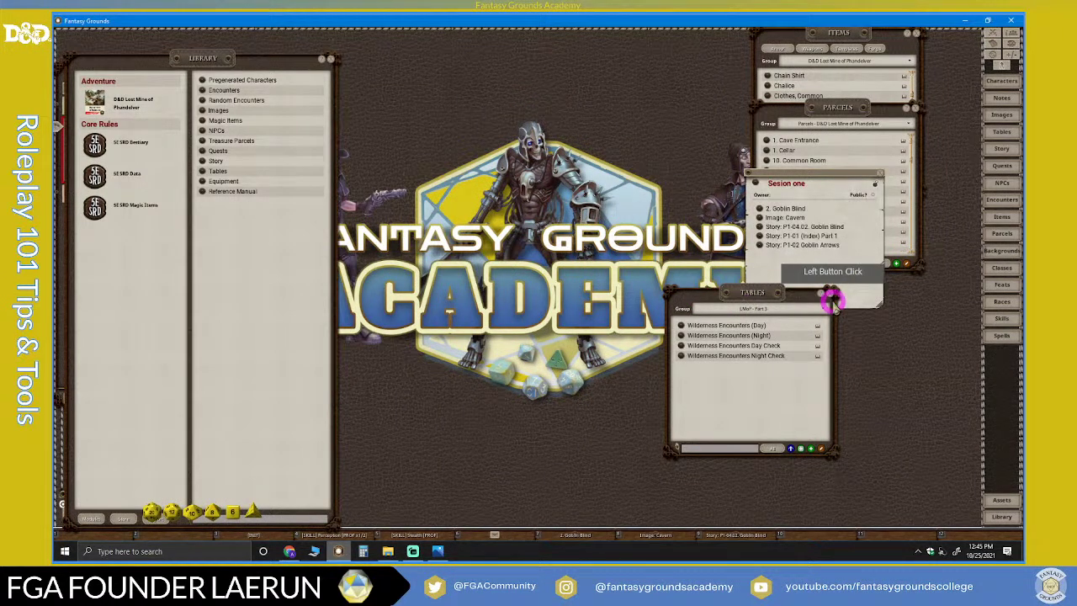
pyautogui.click(916, 108)
pyautogui.click(916, 36)
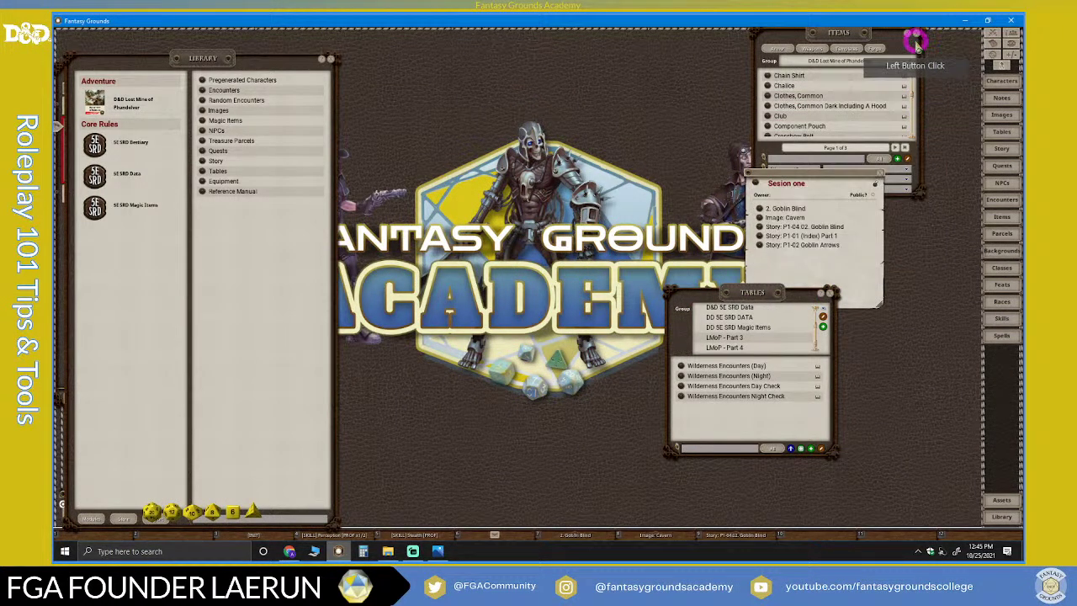
pyautogui.click(831, 294)
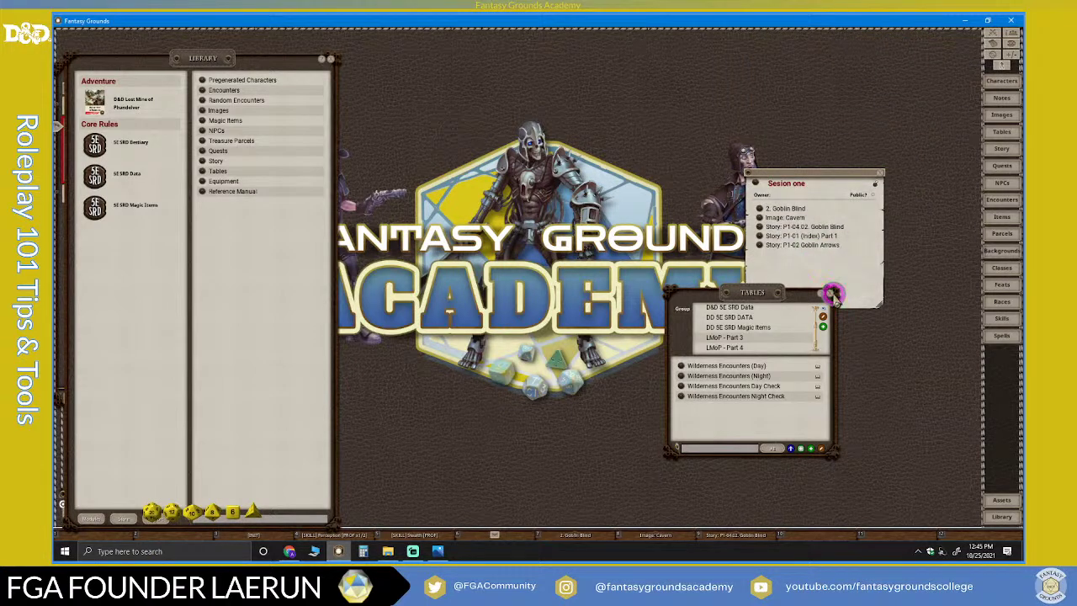
# Assign the Sesion one note to an empty hotkey slot, and close the note and the Library
pyautogui.moveTo(808, 178); pyautogui.dragTo(815, 532)
pyautogui.moveTo(834, 335); pyautogui.dragTo(462, 57)
pyautogui.click(479, 61)
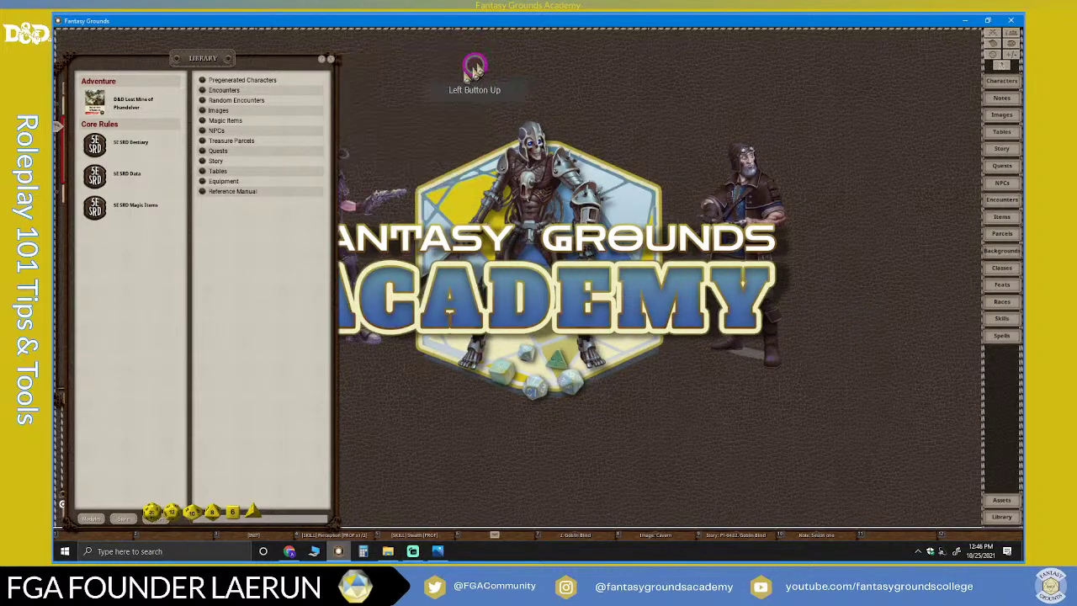
pyautogui.click(335, 63)
pyautogui.click(300, 76)
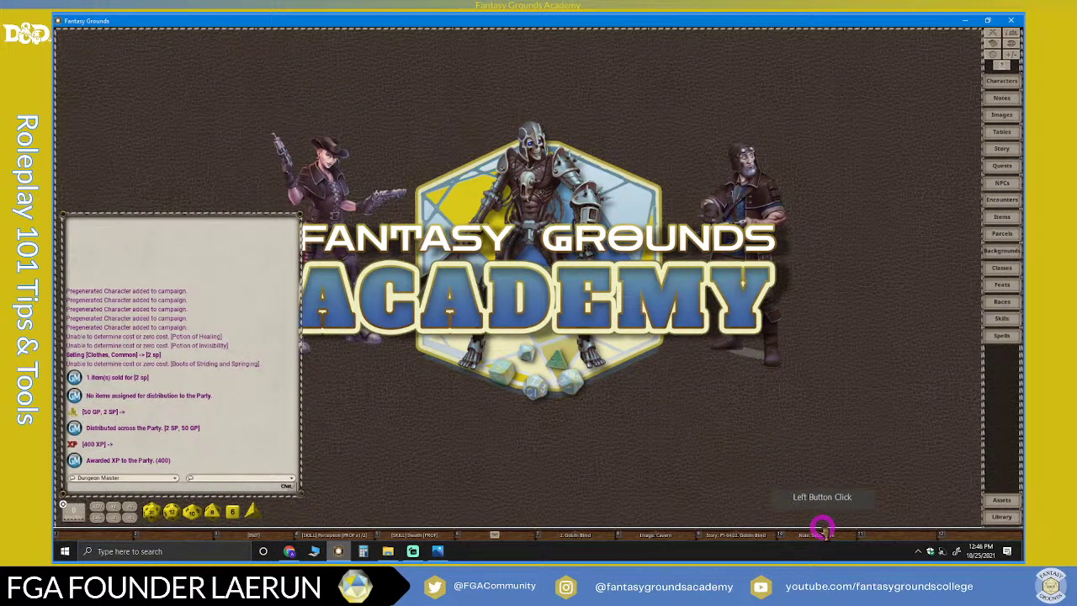
# Reopen the Sesion one note from its hotkey slot and add a Combat Tracker link to it
pyautogui.click(822, 532)
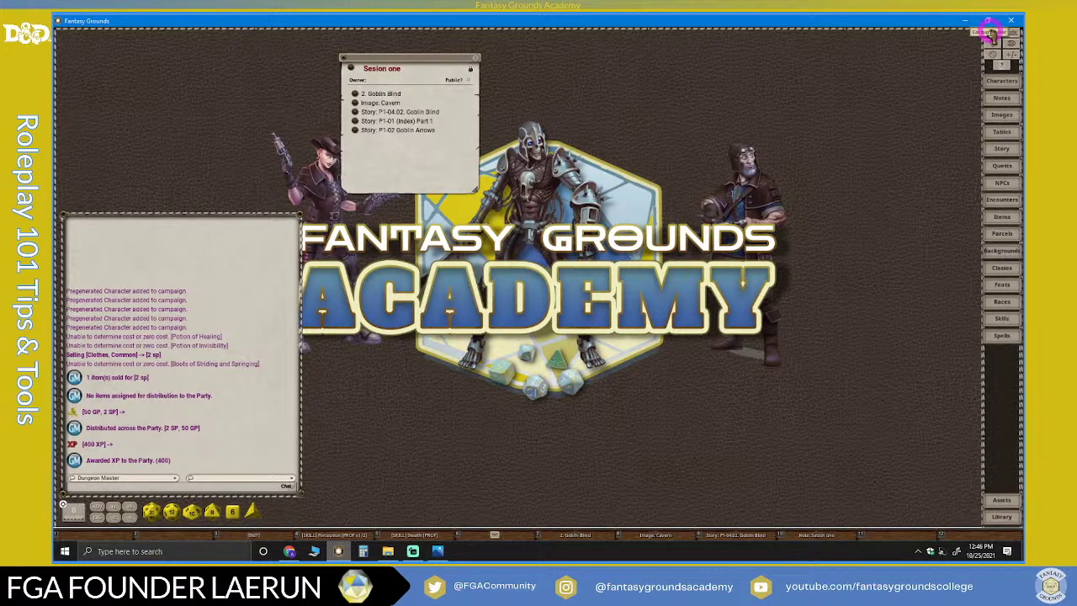
pyautogui.click(470, 73)
pyautogui.moveTo(997, 36); pyautogui.dragTo(441, 144)
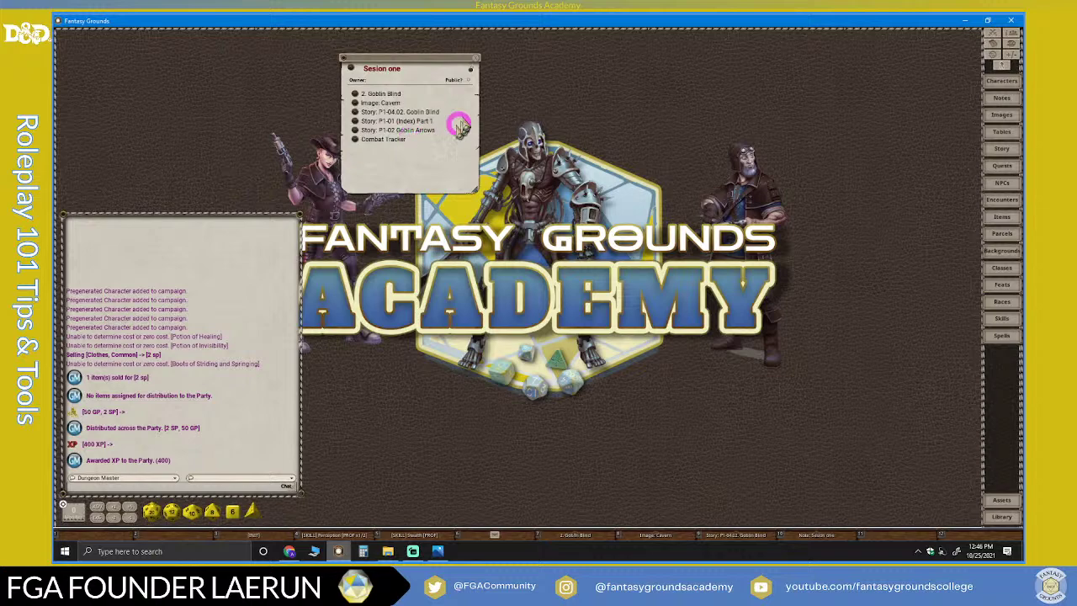
# Place the note beside the chat and open its 2. Goblin Blind, Image: Cavern and Story: P1-04.02. Goblin Blind links
pyautogui.moveTo(467, 66); pyautogui.dragTo(871, 345)
pyautogui.moveTo(768, 376); pyautogui.dragTo(321, 421)
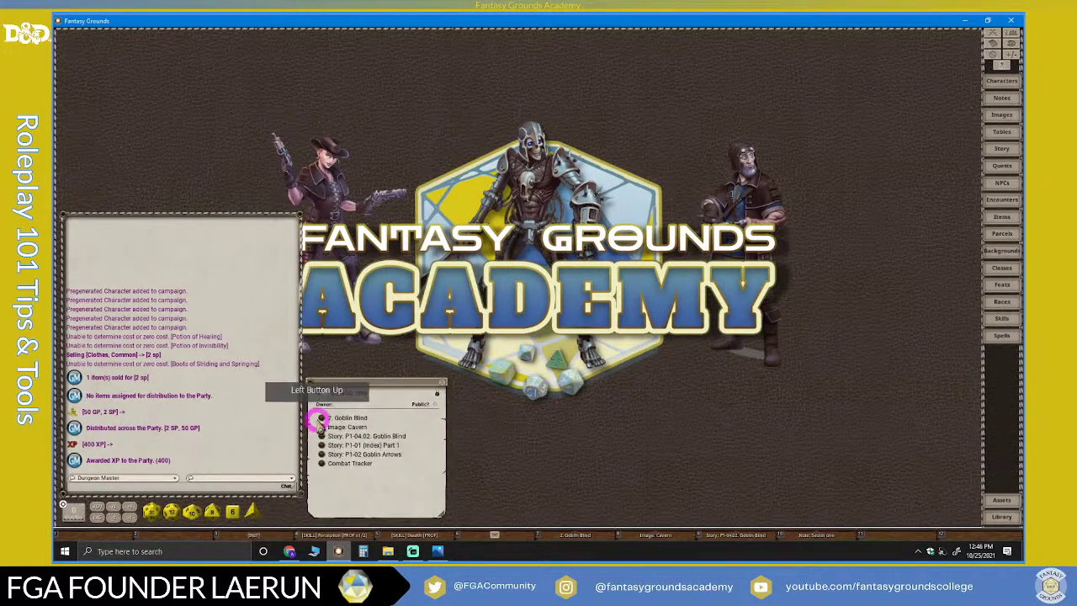
pyautogui.click(321, 418)
pyautogui.click(322, 428)
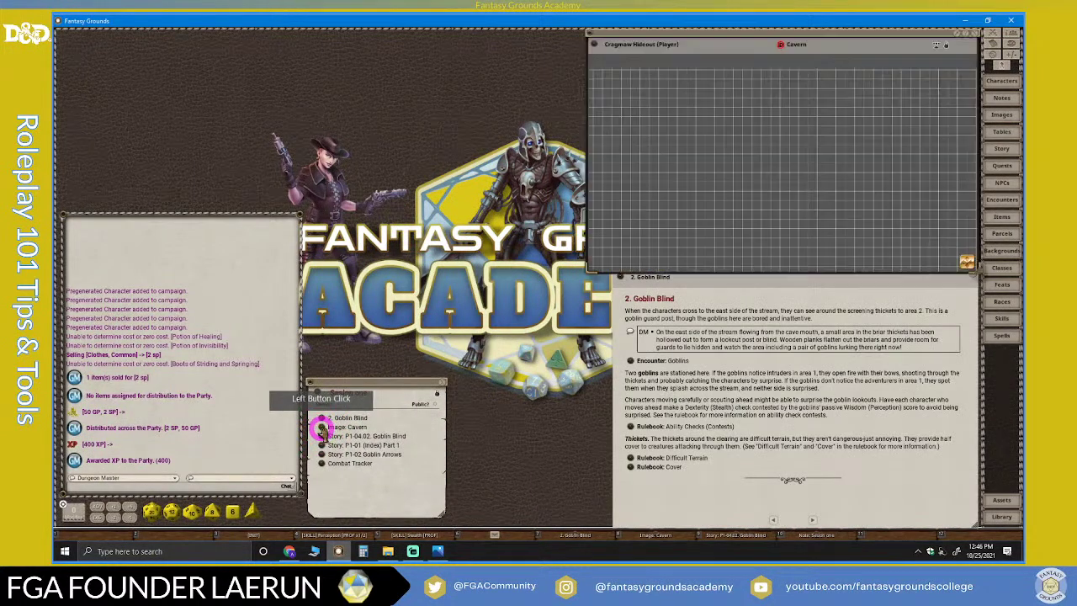
pyautogui.click(321, 436)
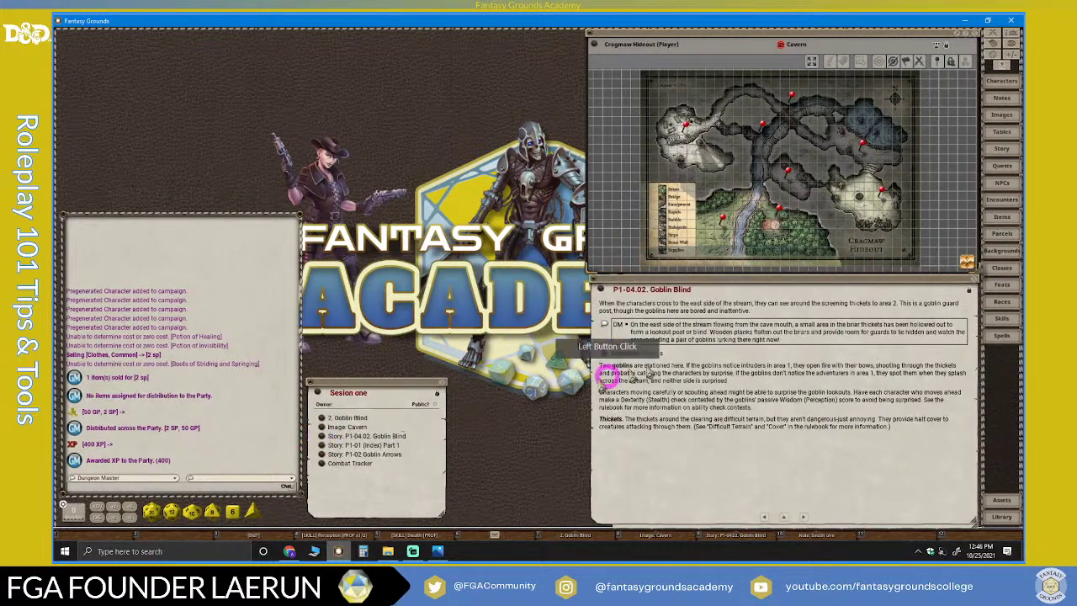
# Open the note's P1-02 Goblin Arrows story, fit its window over the Goblin Blind story below the map, and close it
pyautogui.click(323, 456)
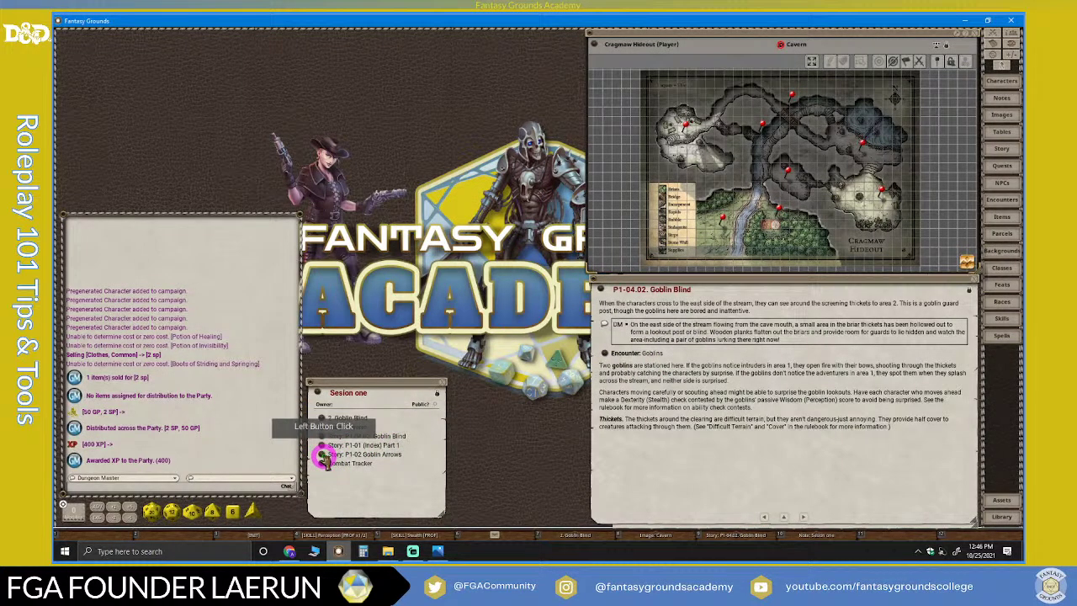
pyautogui.moveTo(536, 158); pyautogui.dragTo(673, 282)
pyautogui.click(750, 435)
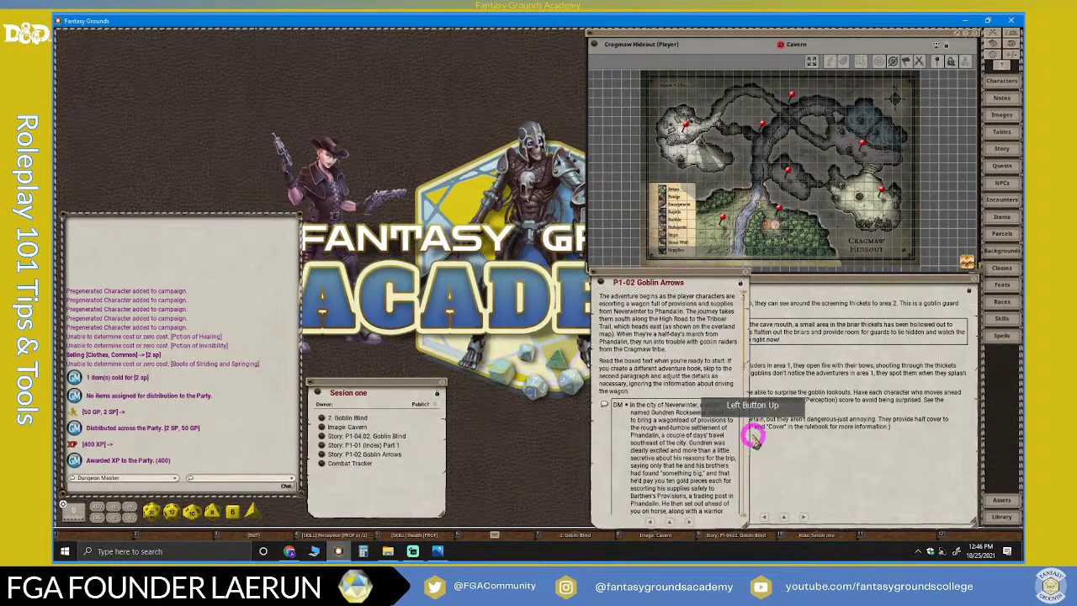
pyautogui.moveTo(747, 434); pyautogui.dragTo(979, 521)
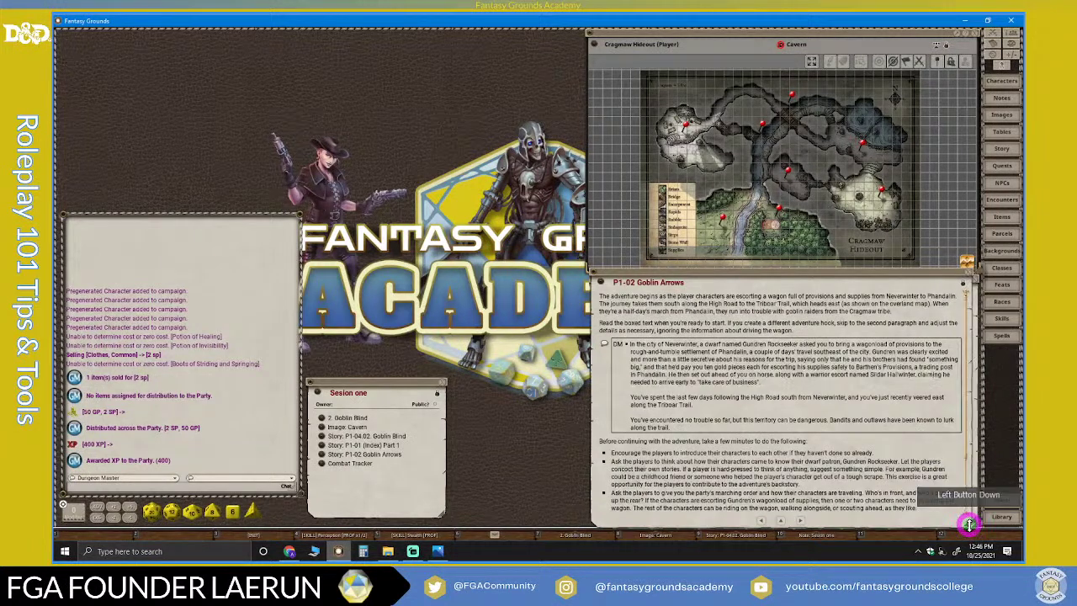
pyautogui.moveTo(719, 277); pyautogui.dragTo(725, 285)
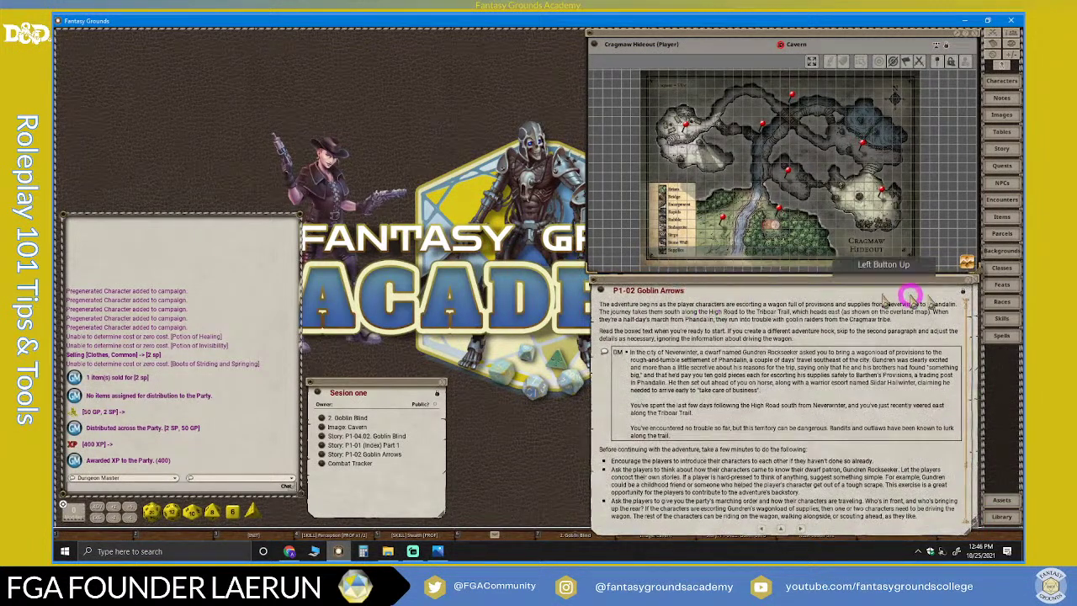
pyautogui.click(973, 280)
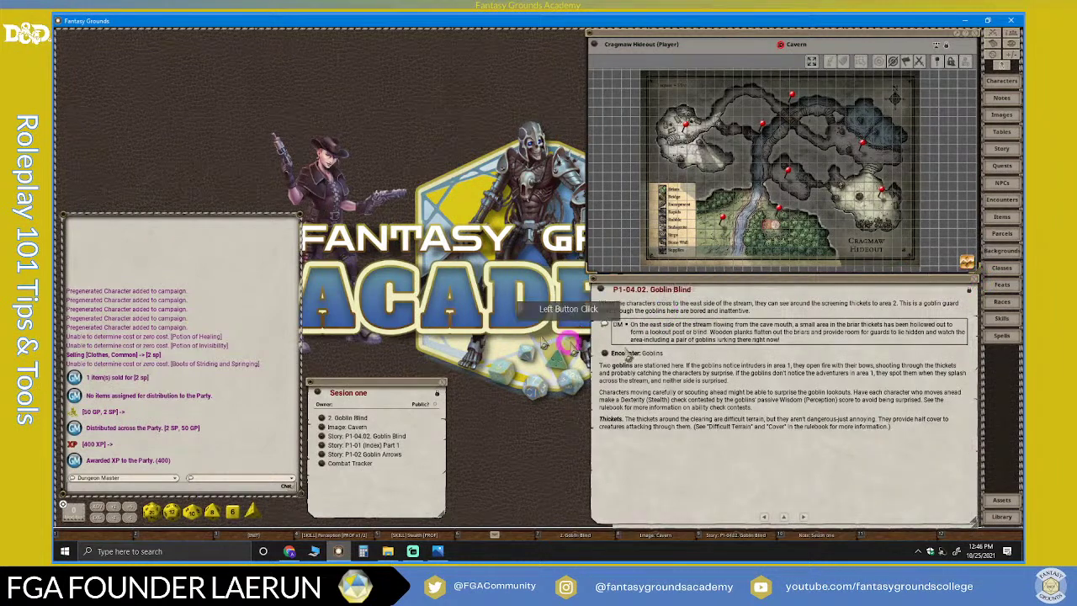
# Page through the open Goblin Blind story to the P1-04.05. Overpass entry
pyautogui.click(765, 517)
pyautogui.click(805, 520)
pyautogui.click(805, 519)
pyautogui.click(806, 519)
pyautogui.click(806, 519)
# Open the Combat Tracker from the Sesion one note and move the note up to the edge of the Cragmaw Hideout map
pyautogui.click(345, 414)
pyautogui.click(469, 283)
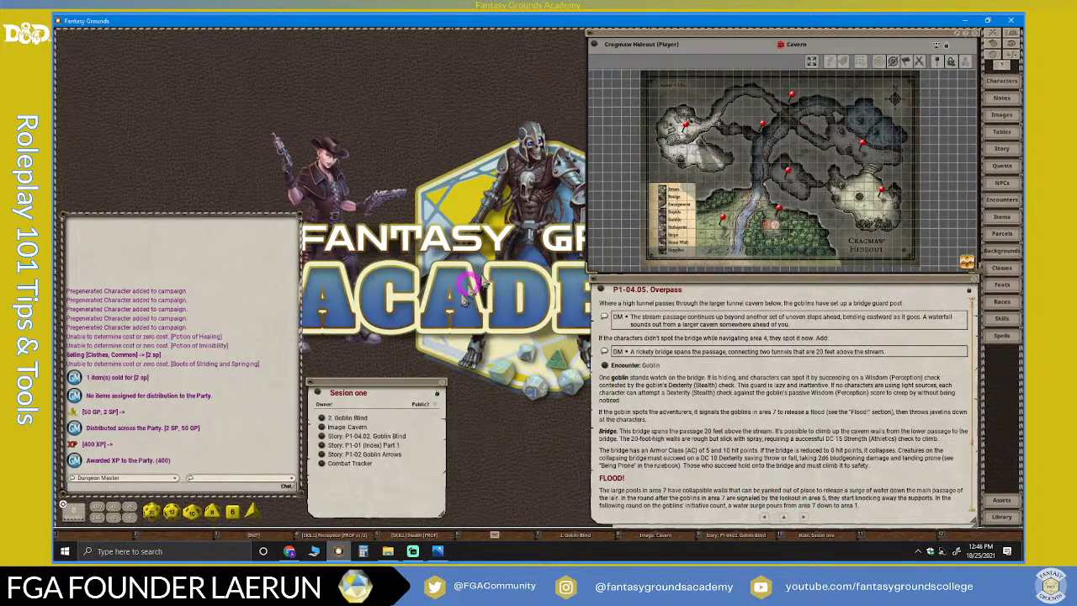
pyautogui.click(324, 461)
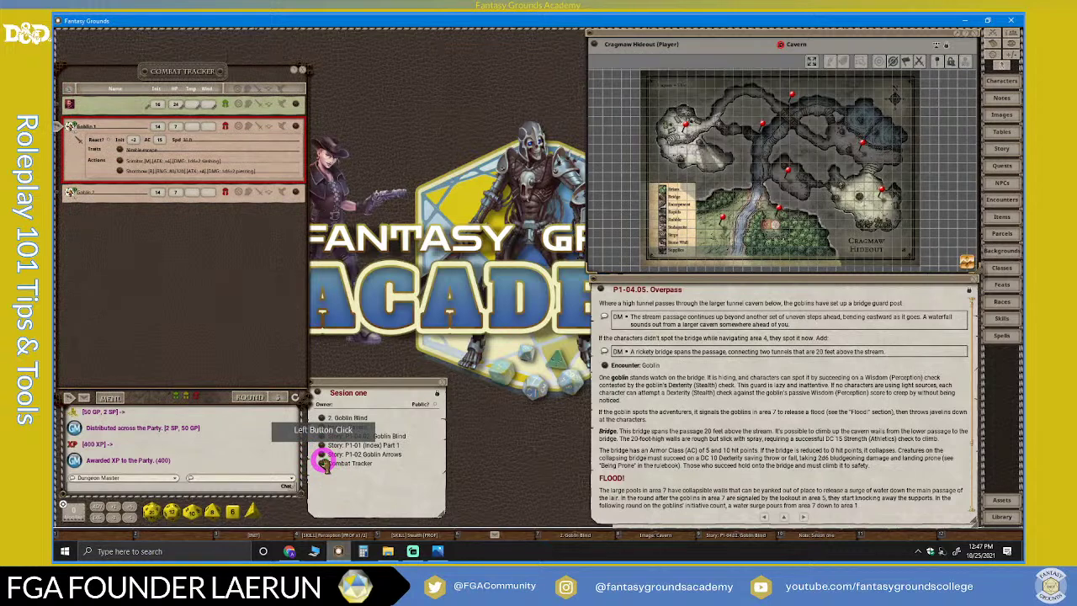
pyautogui.moveTo(379, 368); pyautogui.dragTo(613, 62)
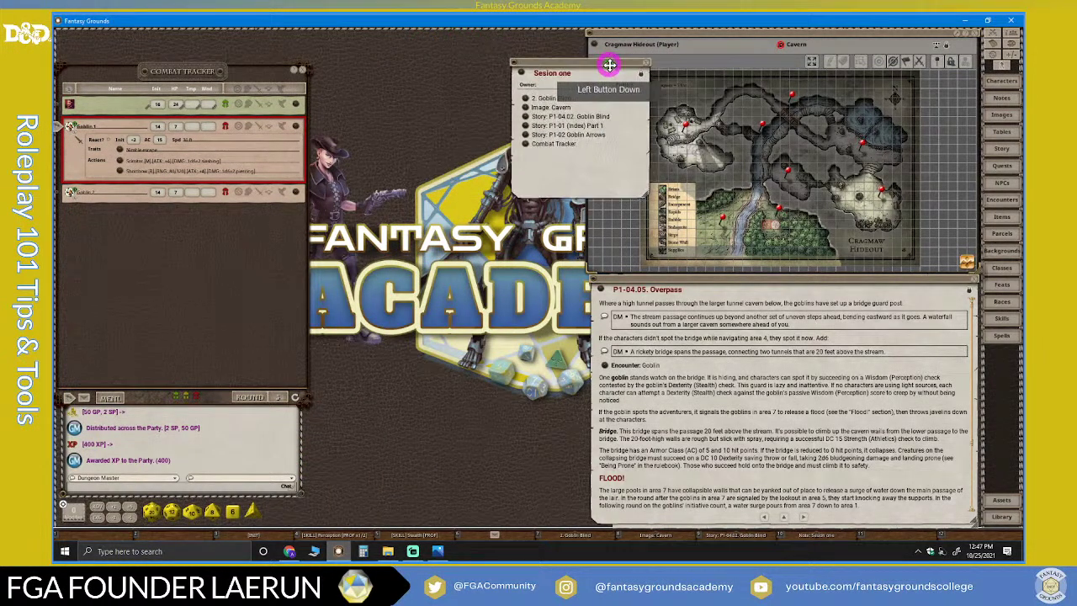
# Try to add the player character's Combat Tracker link to the Sesion one note and clear the blank link
pyautogui.click(584, 157)
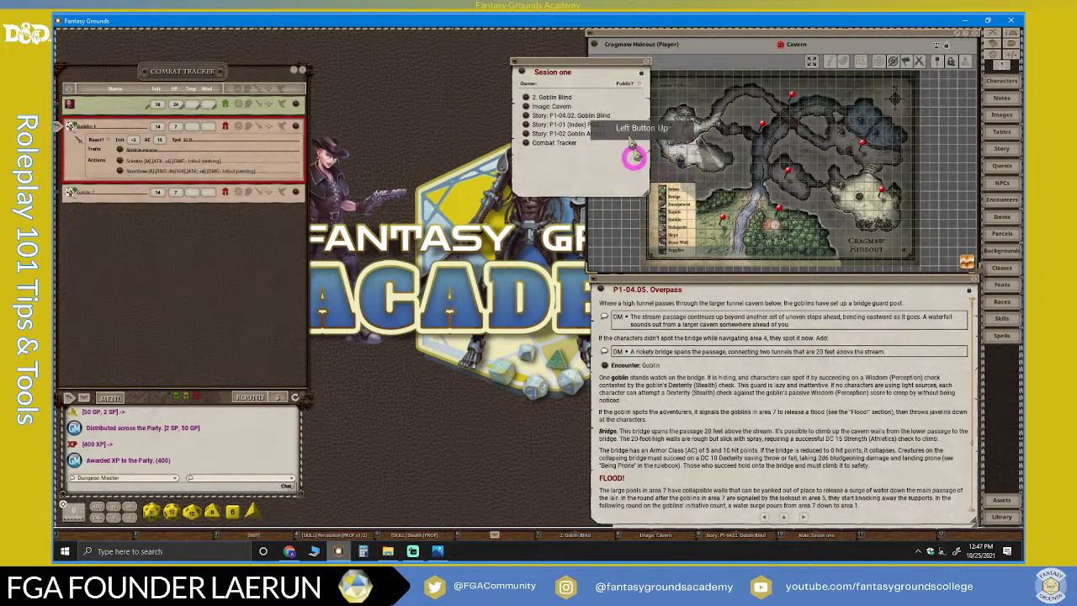
pyautogui.click(248, 185)
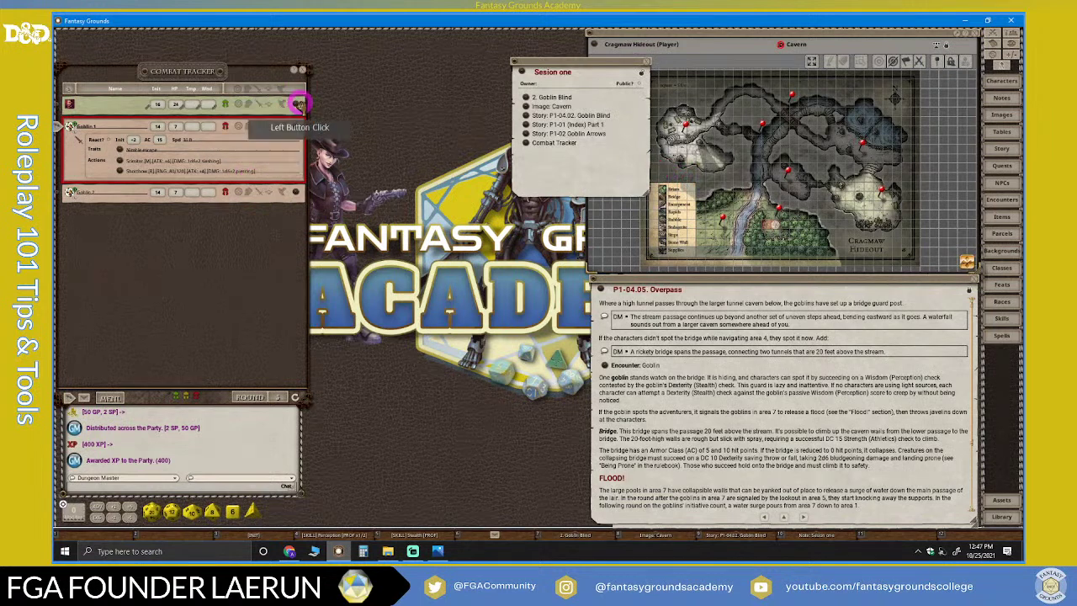
pyautogui.click(583, 157)
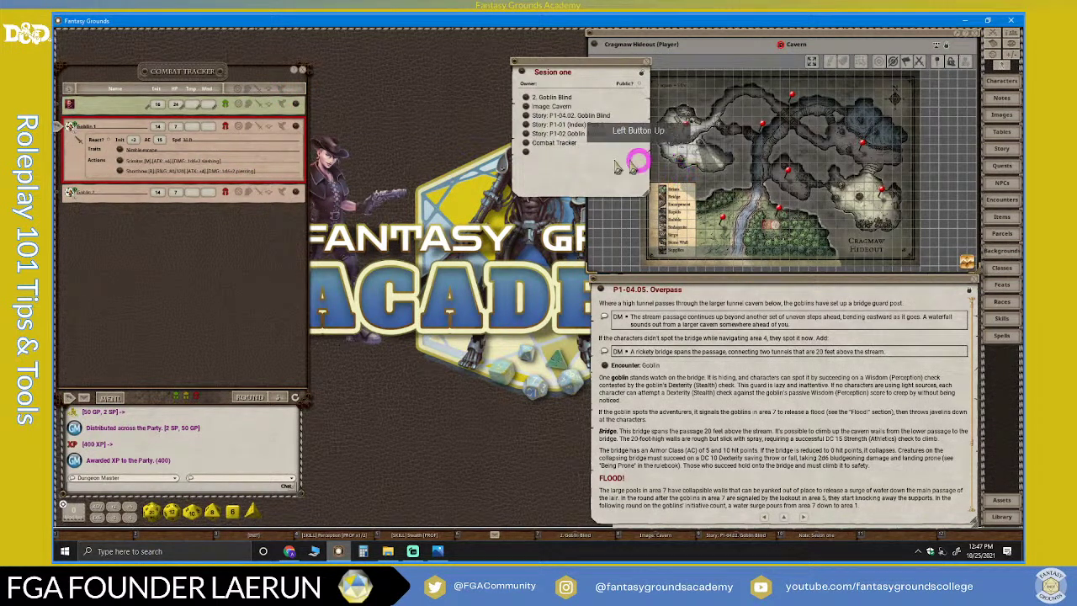
pyautogui.moveTo(627, 179); pyautogui.dragTo(552, 156)
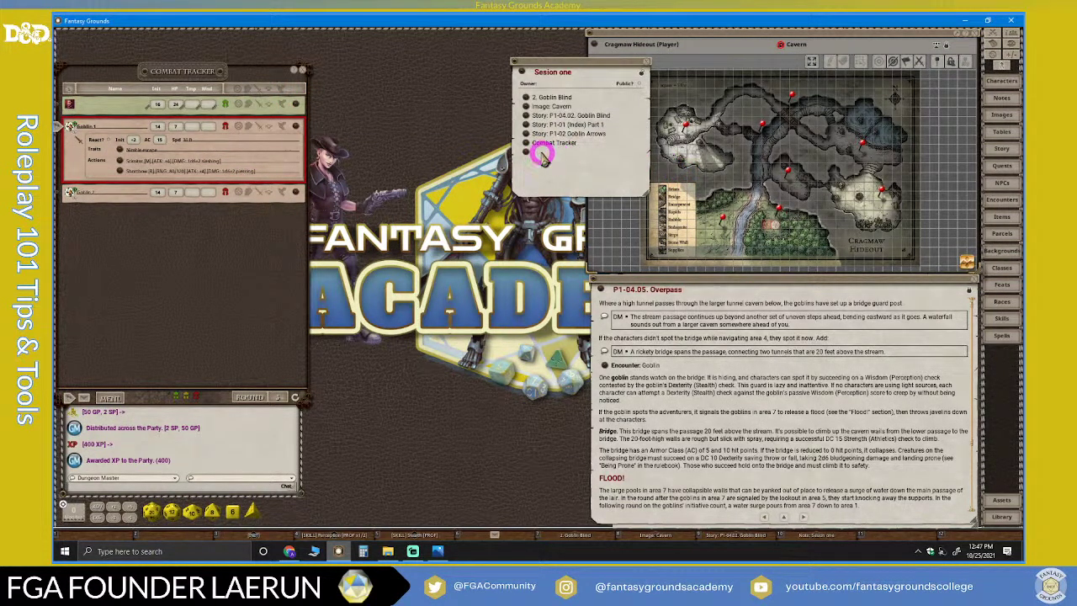
pyautogui.moveTo(624, 161); pyautogui.dragTo(251, 168)
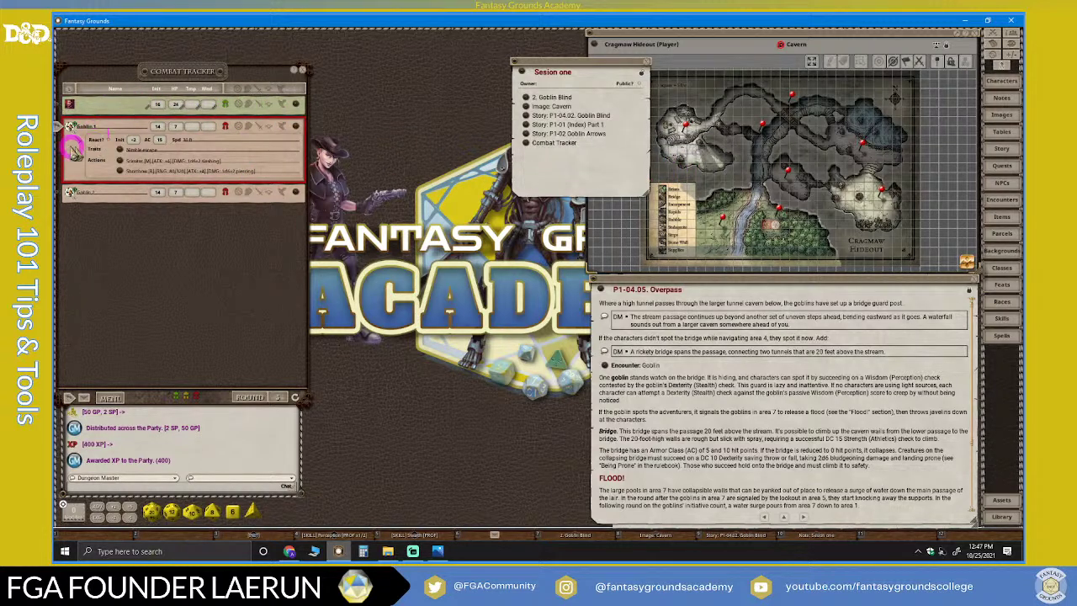
pyautogui.click(529, 155)
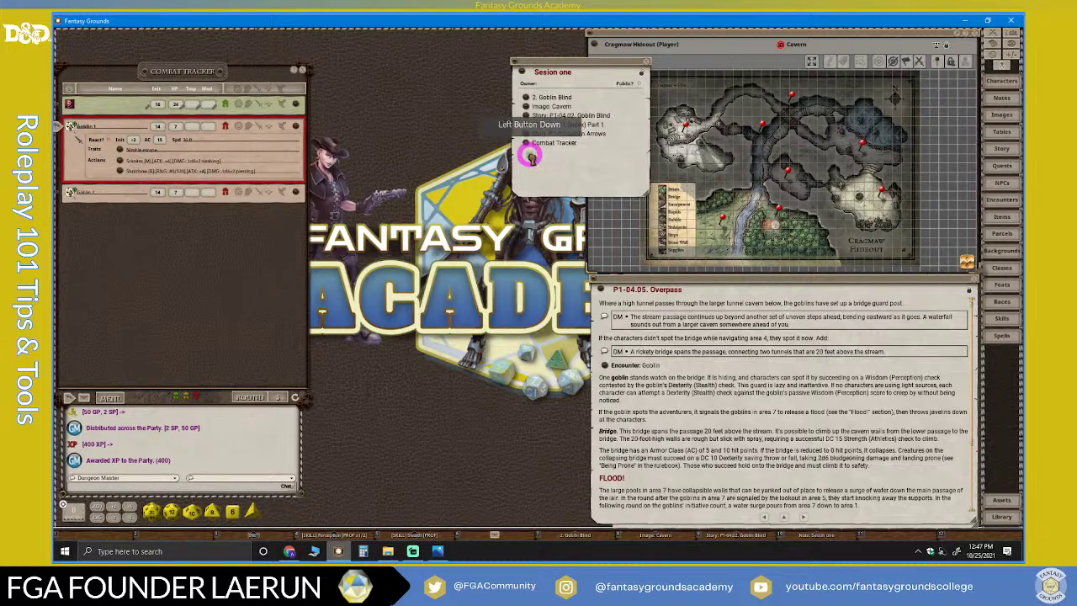
pyautogui.moveTo(530, 156); pyautogui.dragTo(529, 156)
pyautogui.press('ctrl')
pyautogui.hotkey('ctrl', 'z')
# Link Goblin 1 and Goblin 2 from the Combat Tracker in the Sesion one note and move the note over the Cragmaw Hideout map
pyautogui.moveTo(297, 128); pyautogui.dragTo(581, 149)
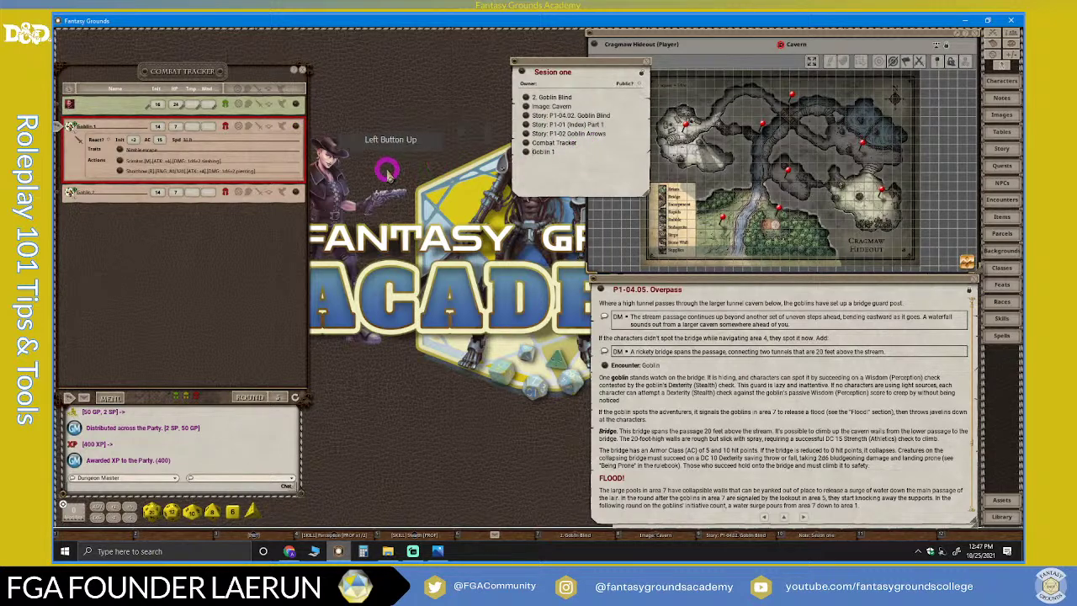
pyautogui.moveTo(296, 192); pyautogui.dragTo(566, 160)
pyautogui.moveTo(588, 76); pyautogui.dragTo(662, 51)
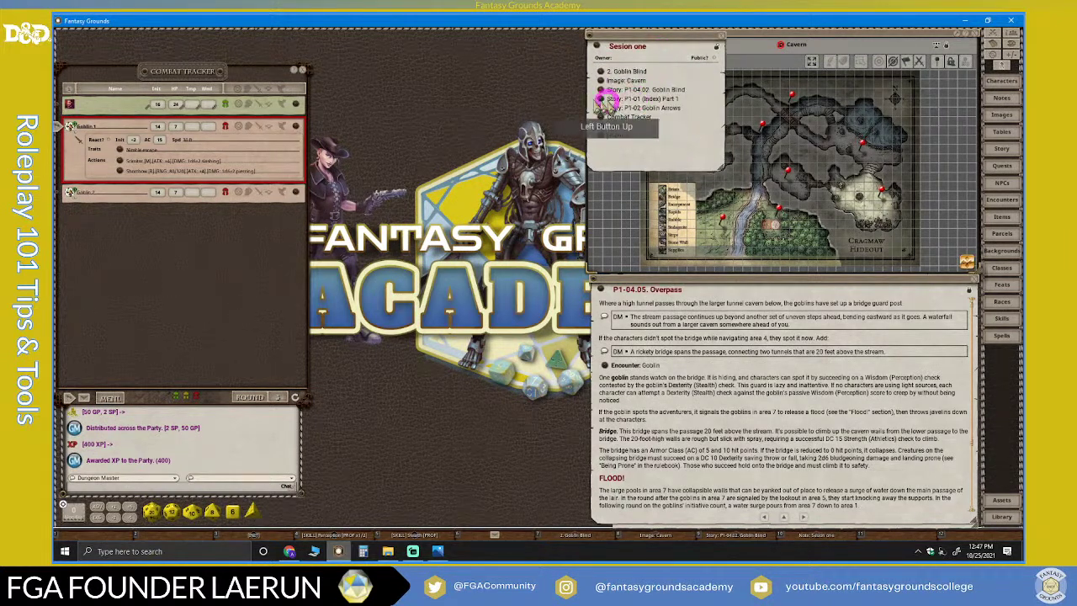
# Open the note's 2. Goblin Blind and Image: Cavern links and fit the Goblin Blind window over the story below the map
pyautogui.click(603, 72)
pyautogui.click(601, 82)
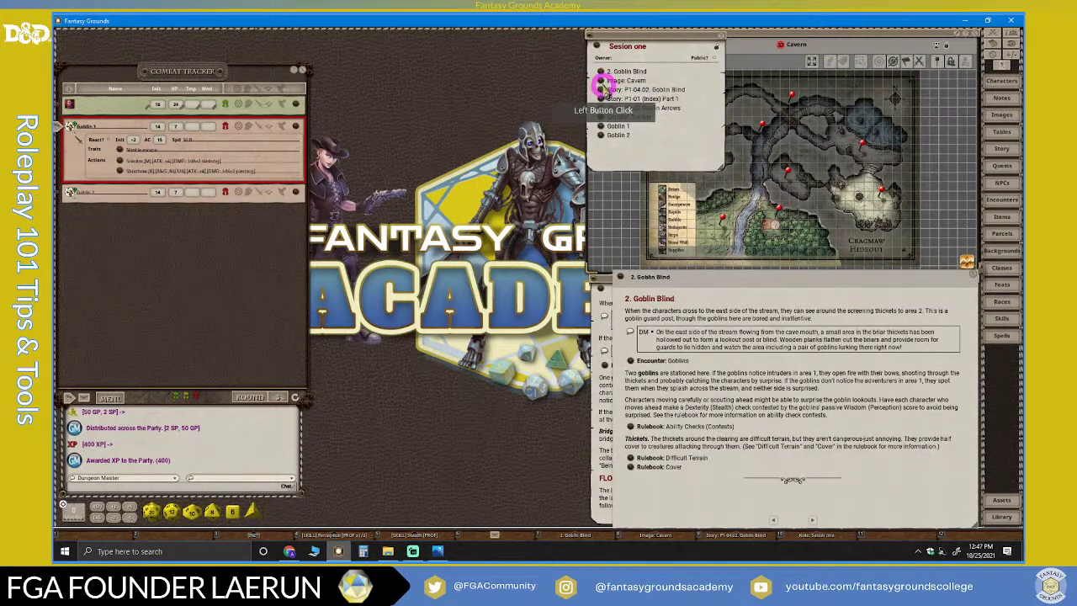
pyautogui.moveTo(765, 287); pyautogui.dragTo(741, 290)
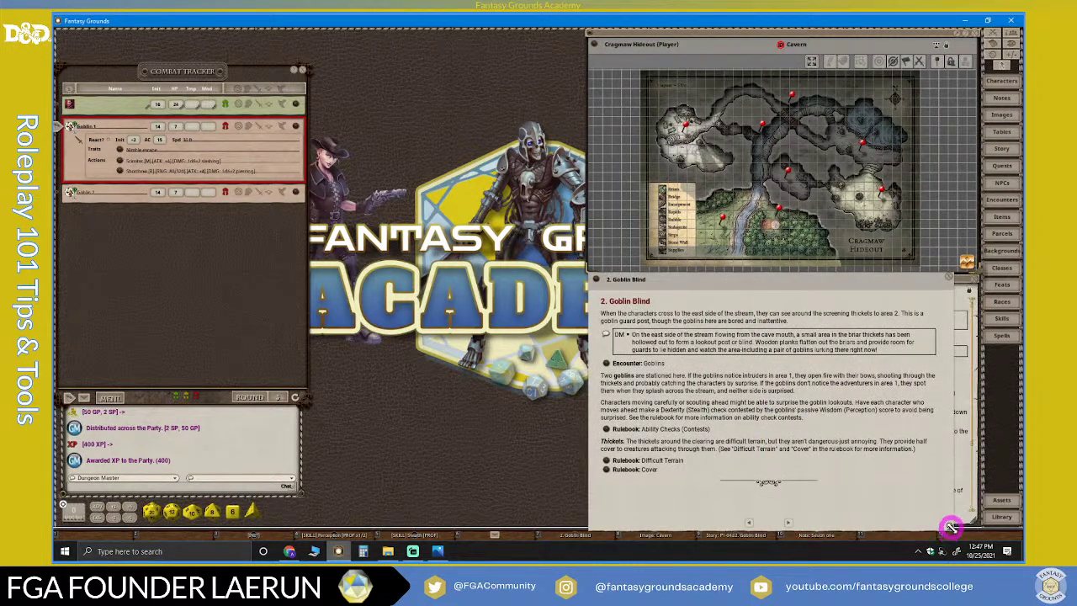
pyautogui.moveTo(955, 511); pyautogui.dragTo(980, 512)
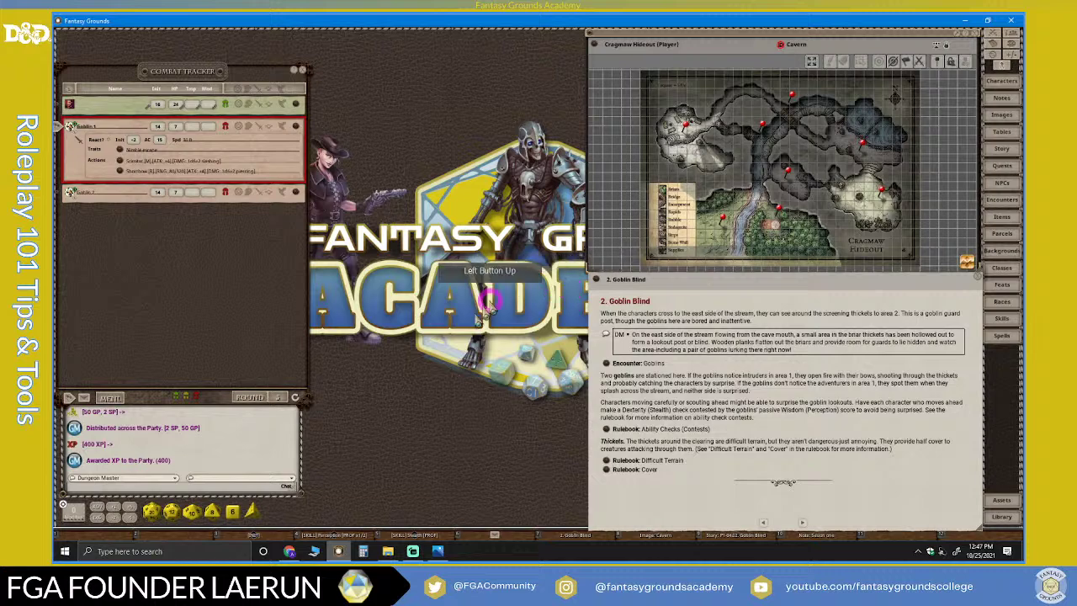
pyautogui.rightClick(443, 139)
pyautogui.rightClick(683, 173)
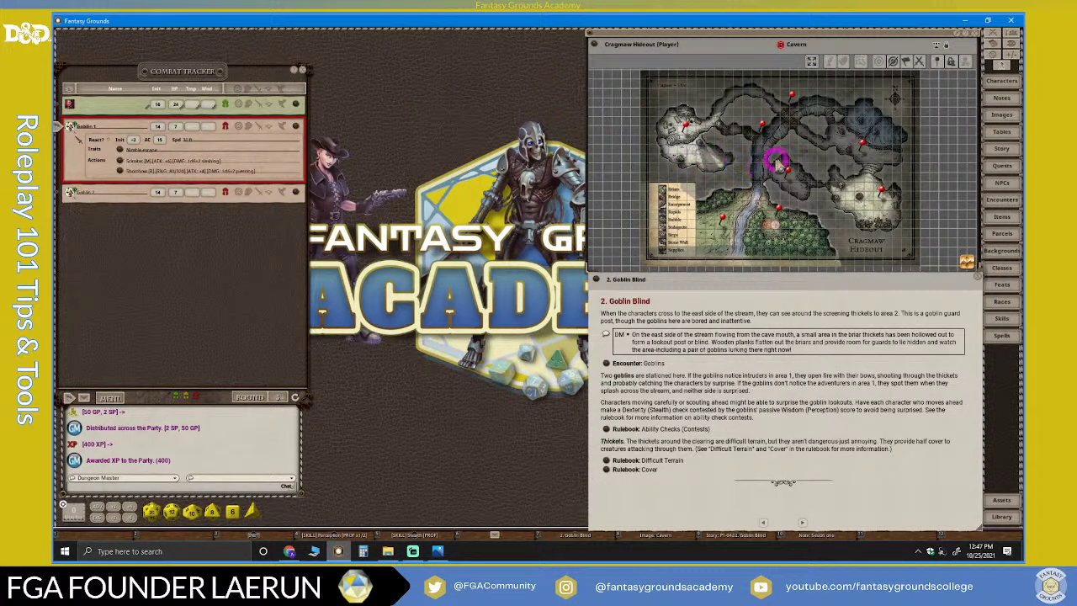
# View and close the Party Sheet, and open the Calendar beside the Combat Tracker
pyautogui.click(1015, 40)
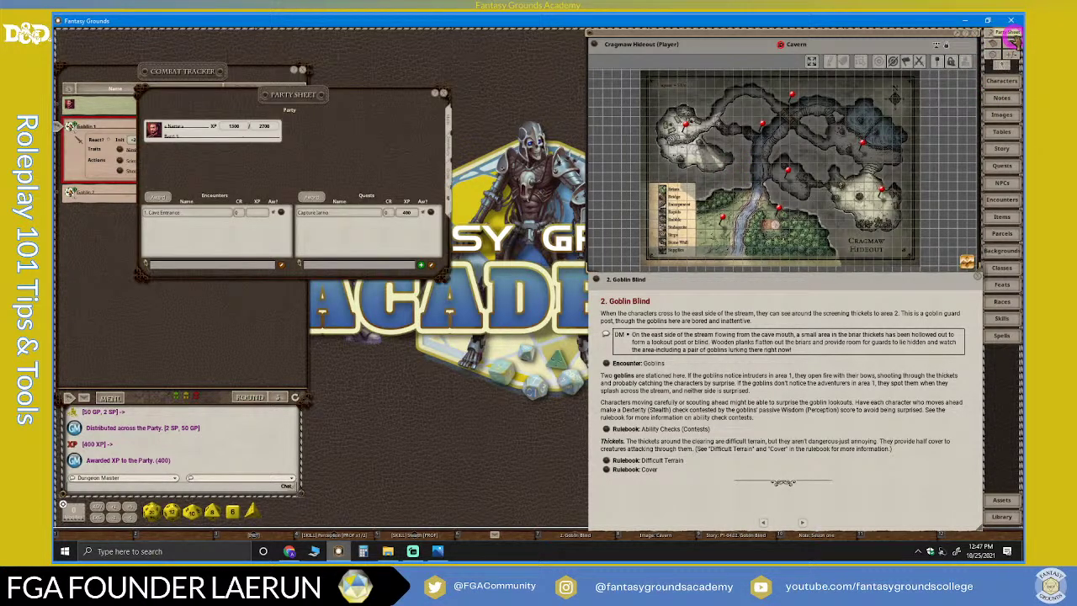
pyautogui.click(1015, 40)
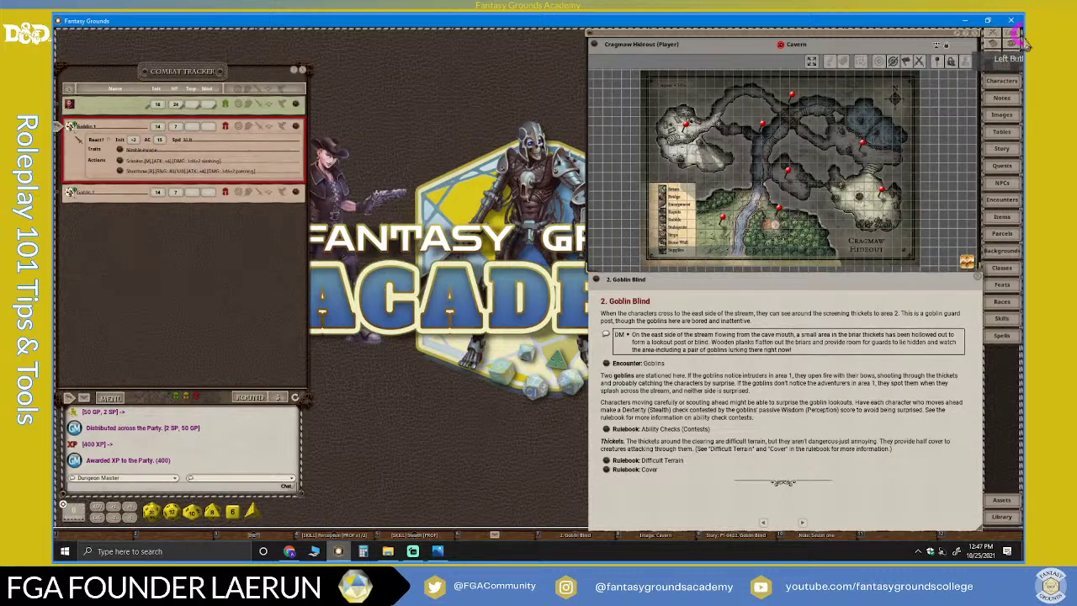
pyautogui.click(994, 44)
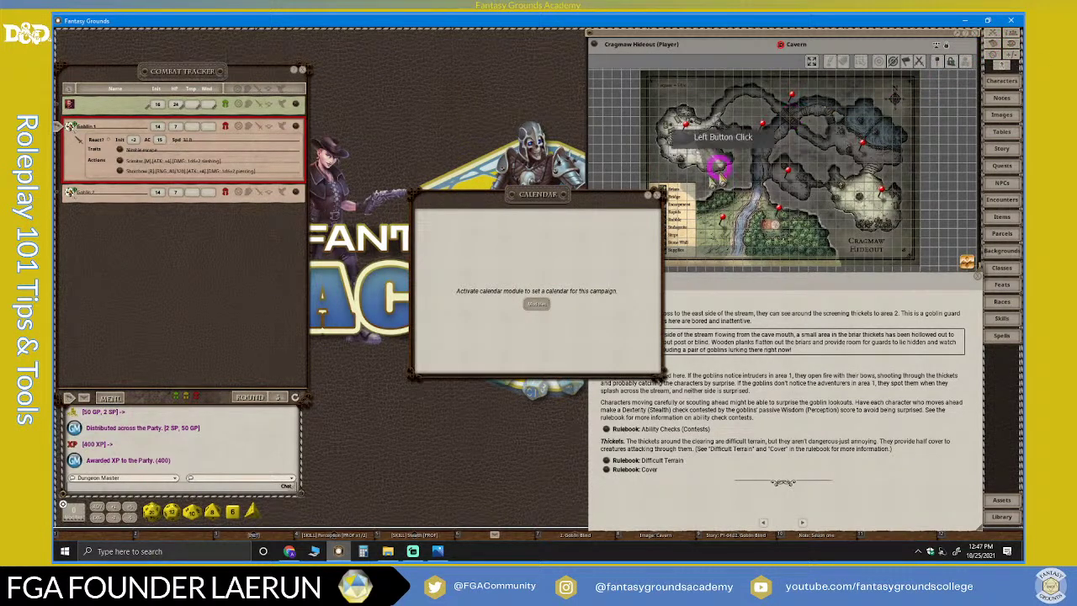
pyautogui.moveTo(531, 202); pyautogui.dragTo(431, 78)
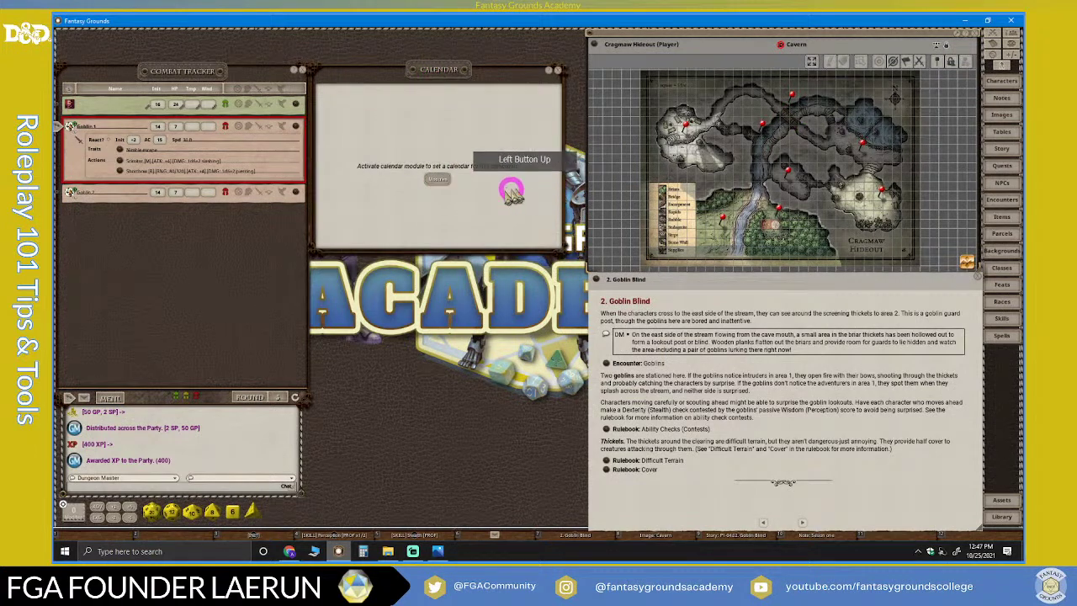
# Find the Calendars module in the data module list, load it, and close the list
pyautogui.click(434, 181)
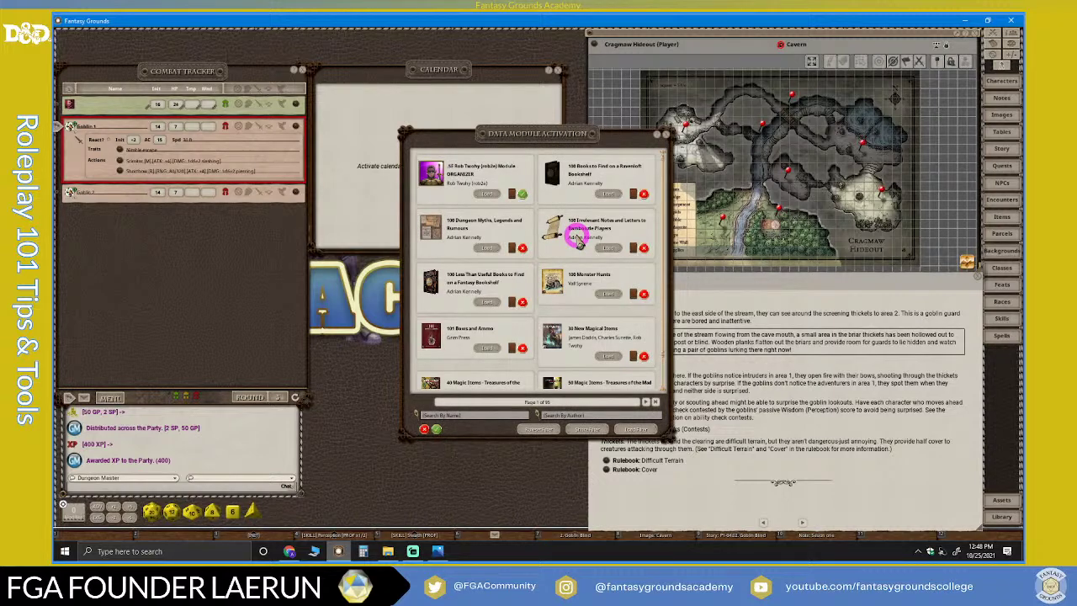
pyautogui.click(456, 414)
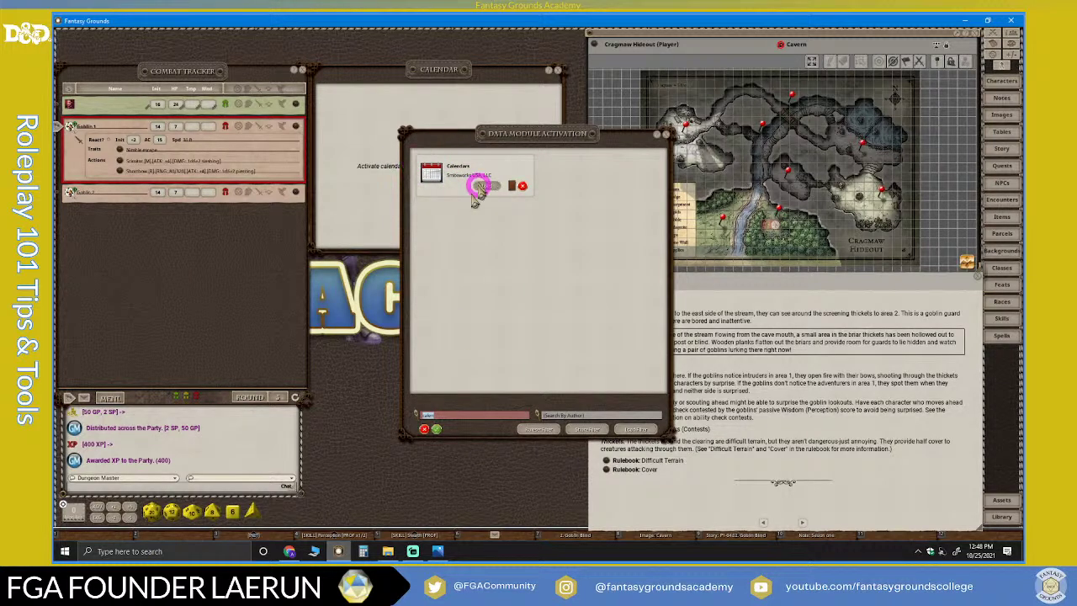
pyautogui.click(482, 186)
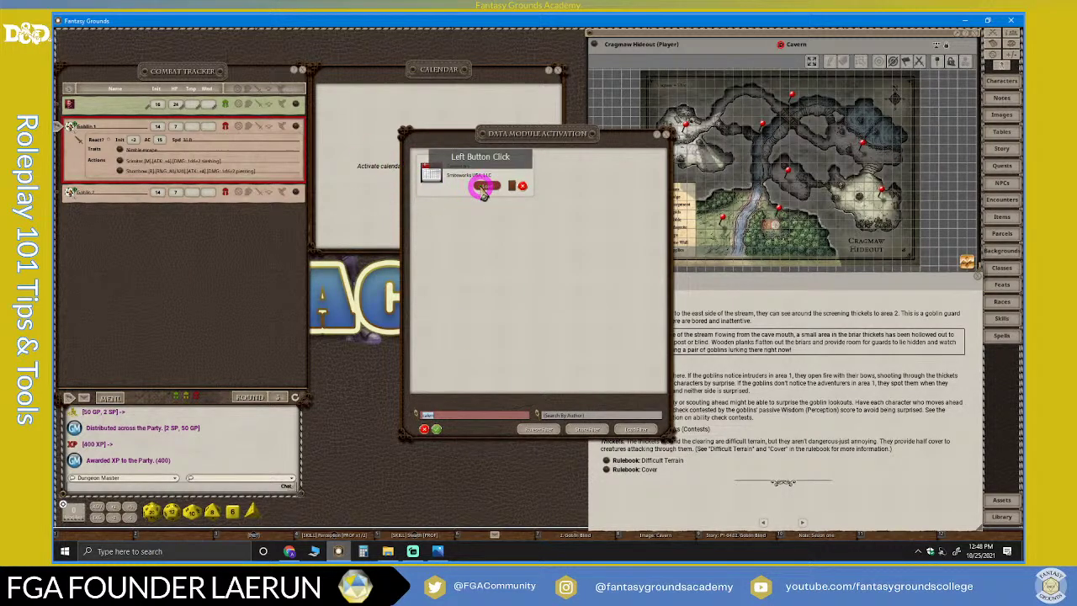
pyautogui.click(665, 136)
# Browse the available calendars and choose the Gregorian Calendar for the campaign
pyautogui.scroll(-2, 434, 160)
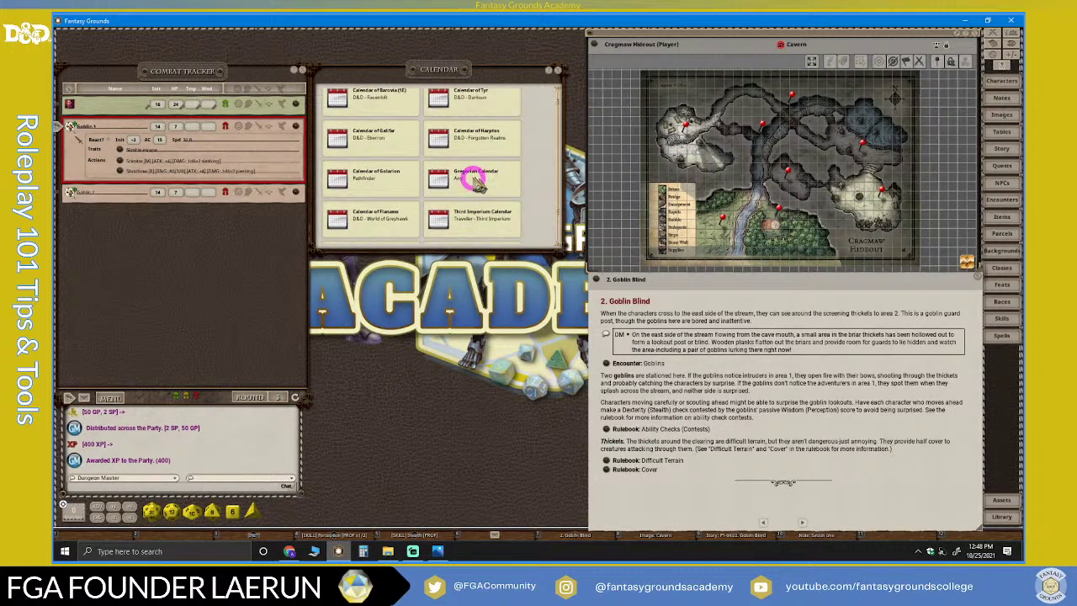
pyautogui.scroll(1, 404, 195)
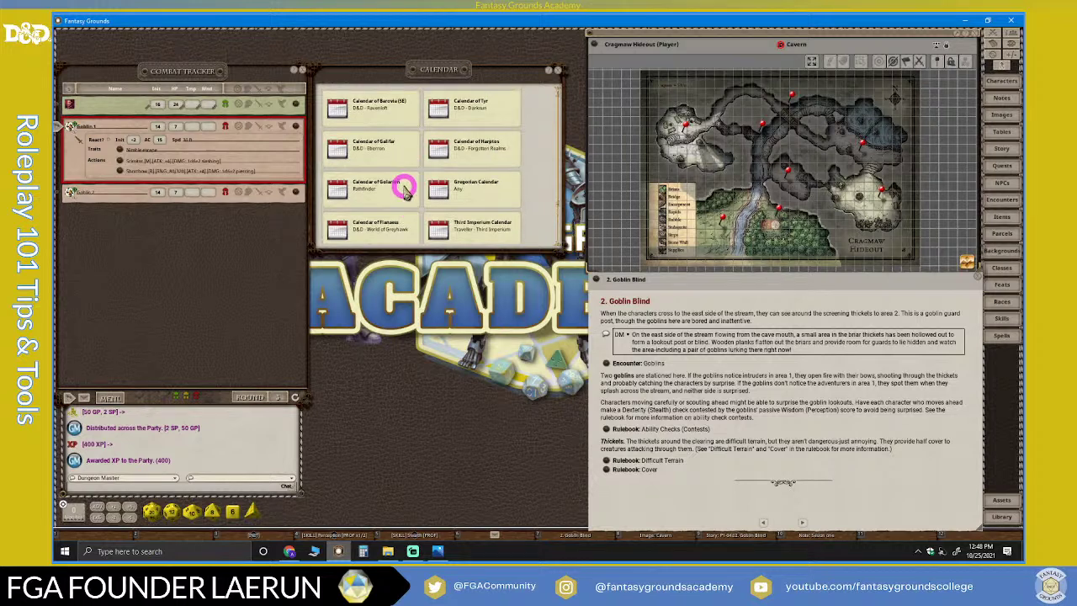
pyautogui.scroll(-2, 505, 168)
pyautogui.scroll(-1, 512, 211)
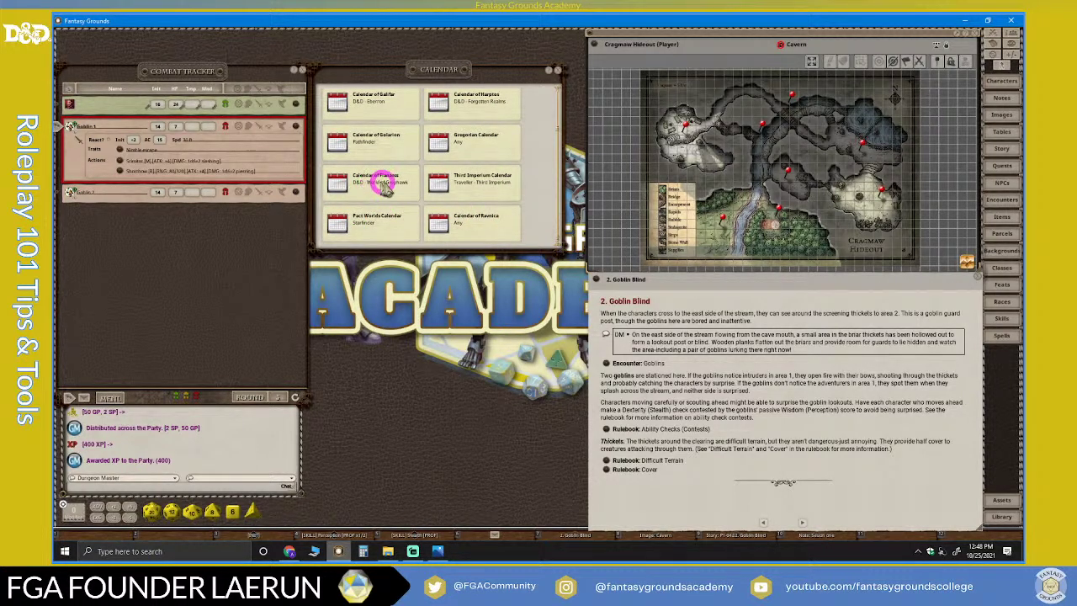
pyautogui.scroll(1, 412, 195)
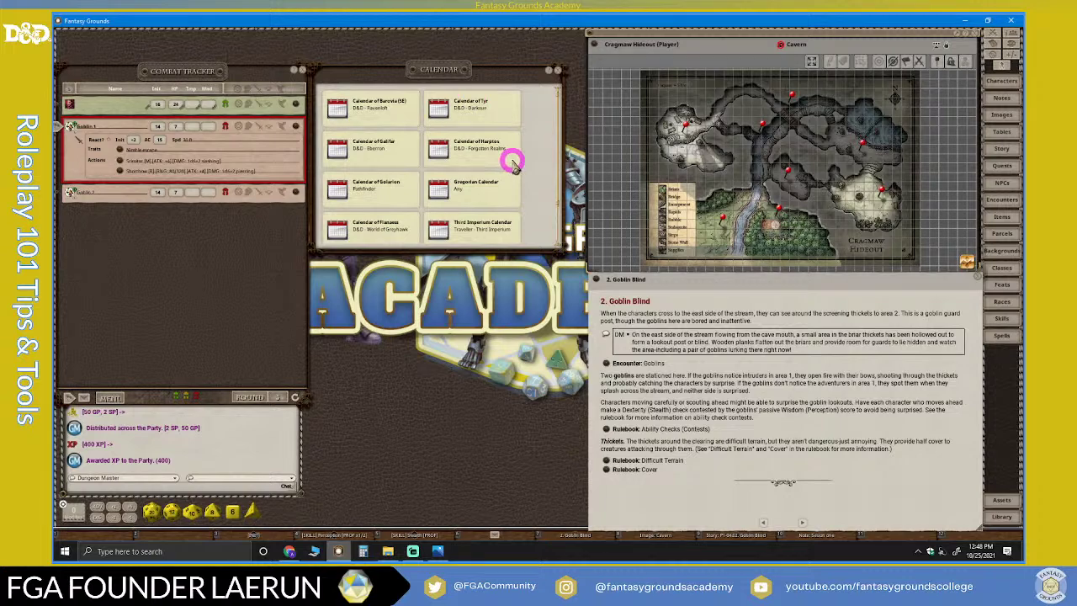
pyautogui.scroll(-1, 505, 158)
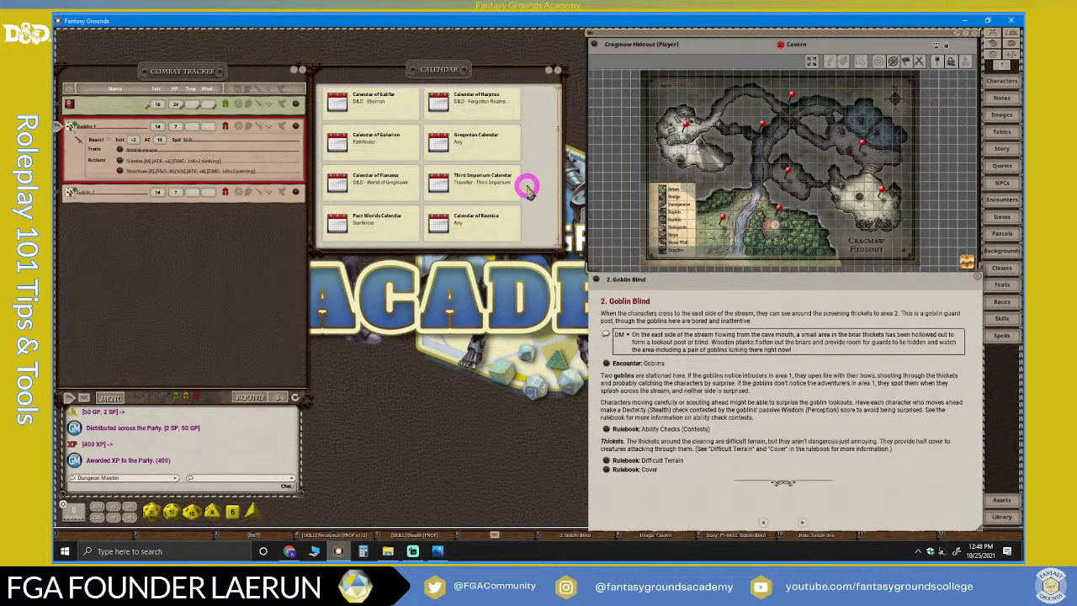
pyautogui.scroll(1, 455, 209)
pyautogui.scroll(-1, 451, 202)
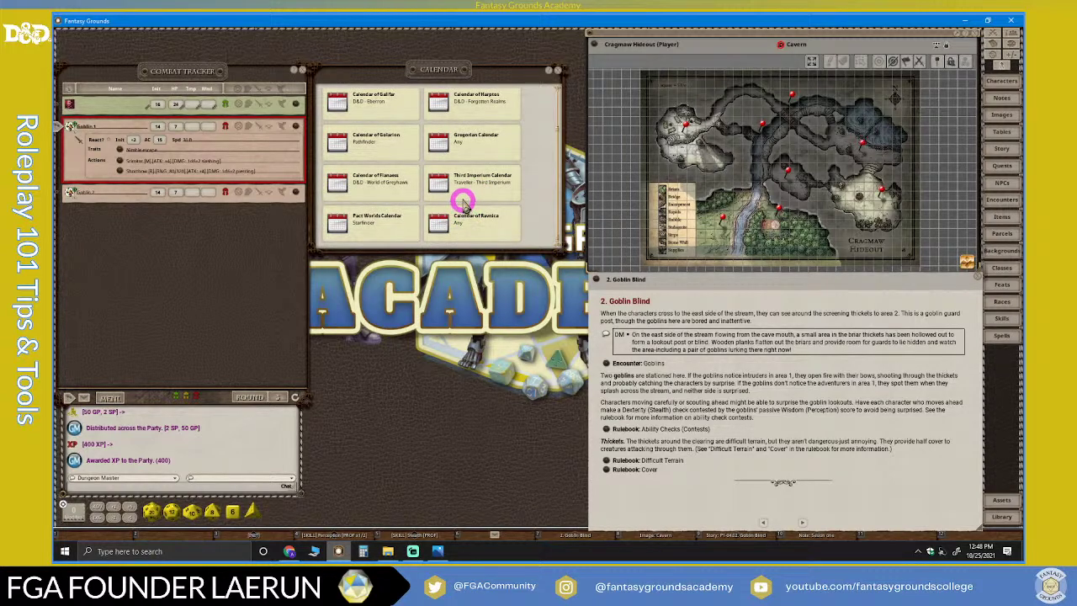
pyautogui.doubleClick(438, 140)
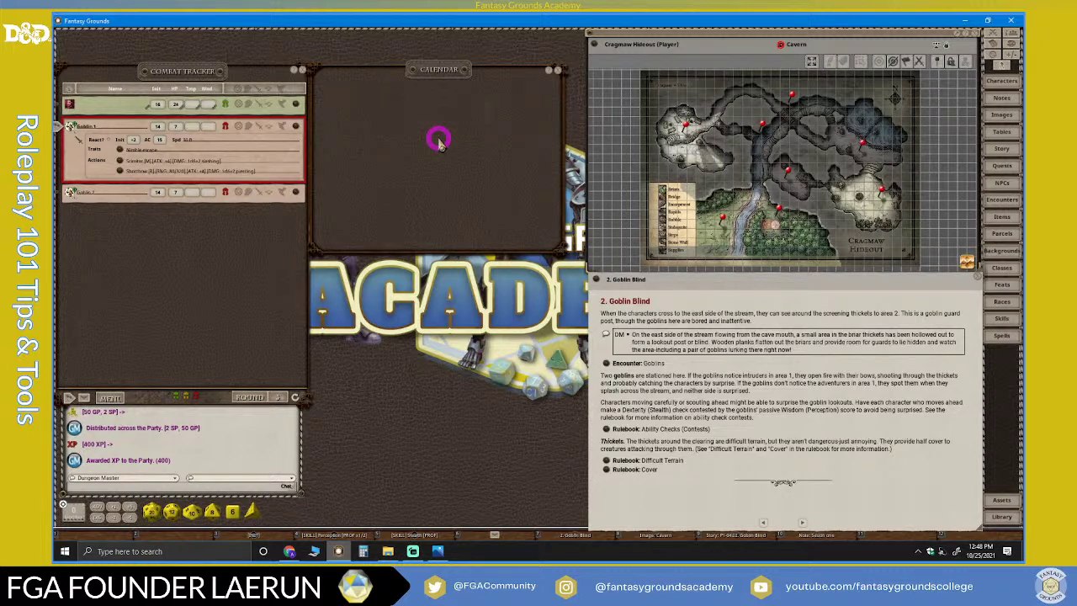
# Move and enlarge the Calendar window to show all twelve months, check its year field, and close it
pyautogui.moveTo(447, 65); pyautogui.dragTo(459, 41)
pyautogui.moveTo(498, 223); pyautogui.dragTo(457, 410)
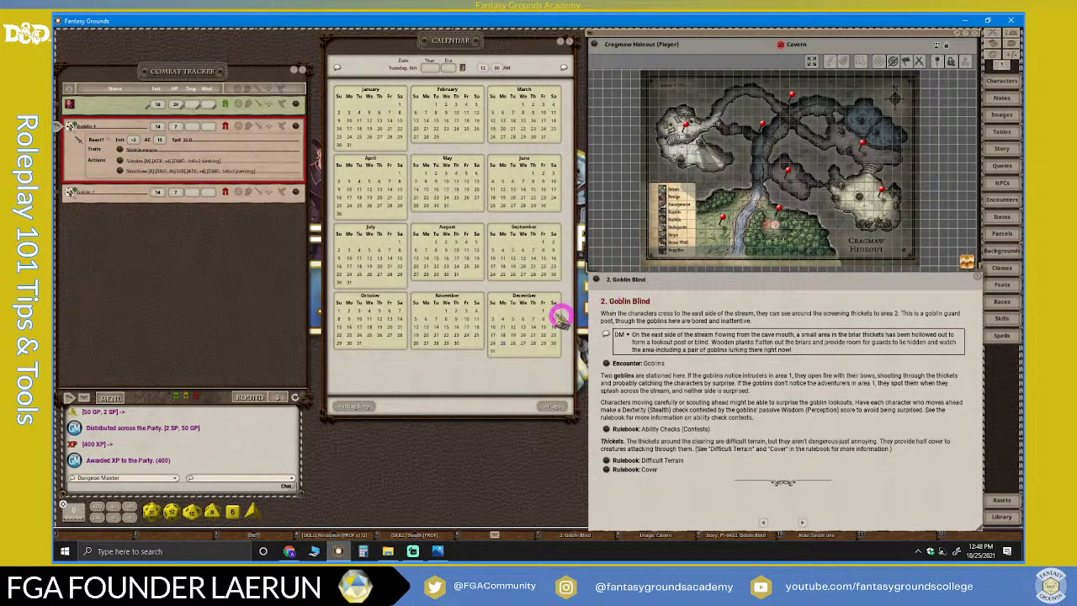
pyautogui.click(426, 75)
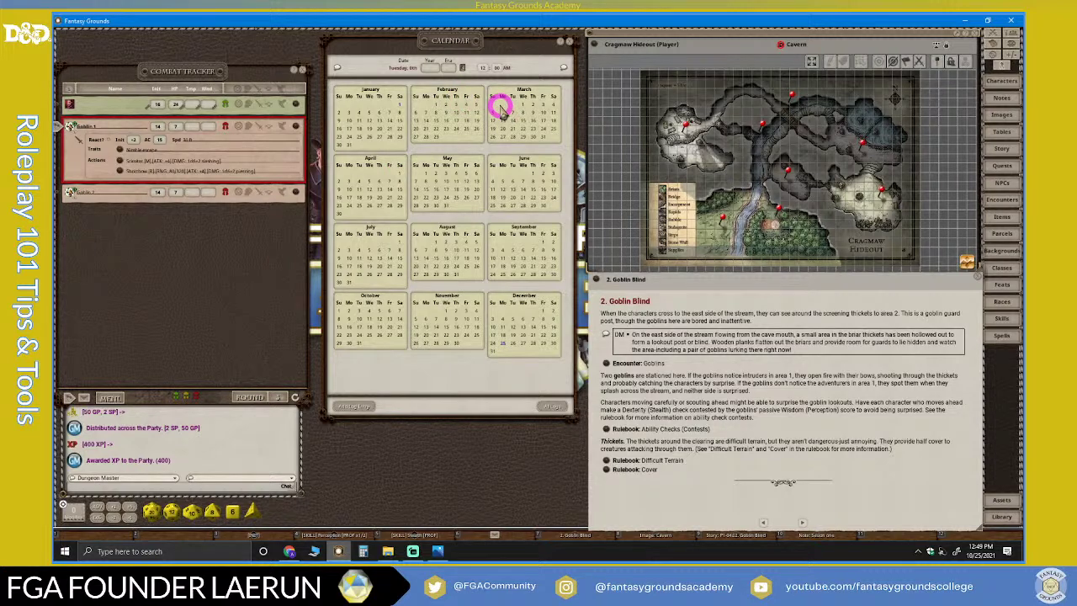
pyautogui.click(570, 43)
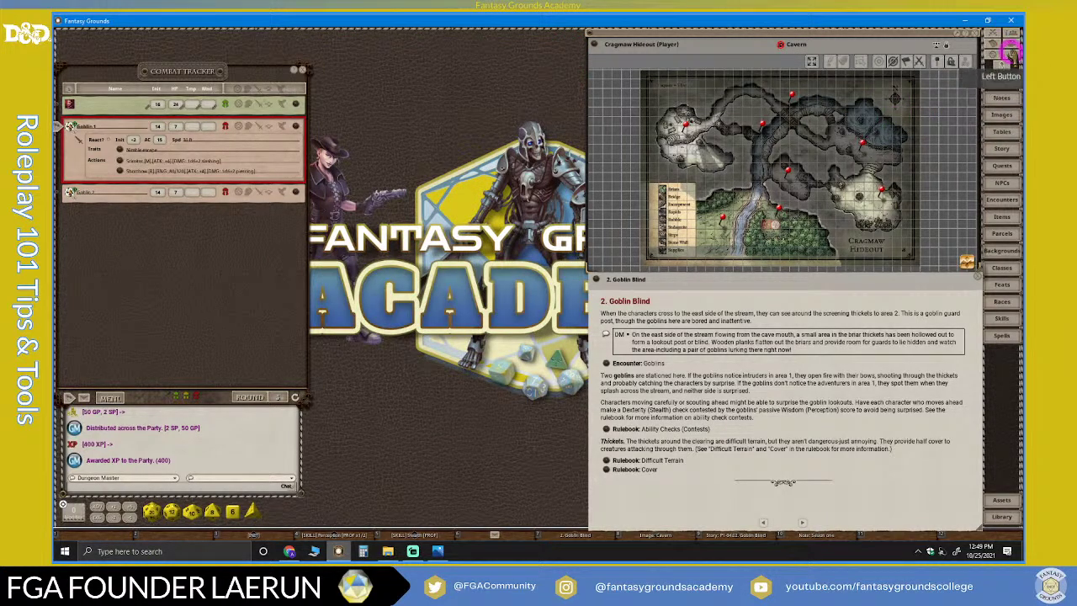
# Open the Options beside the map, review the game, combat and token settings, and close them
pyautogui.click(993, 54)
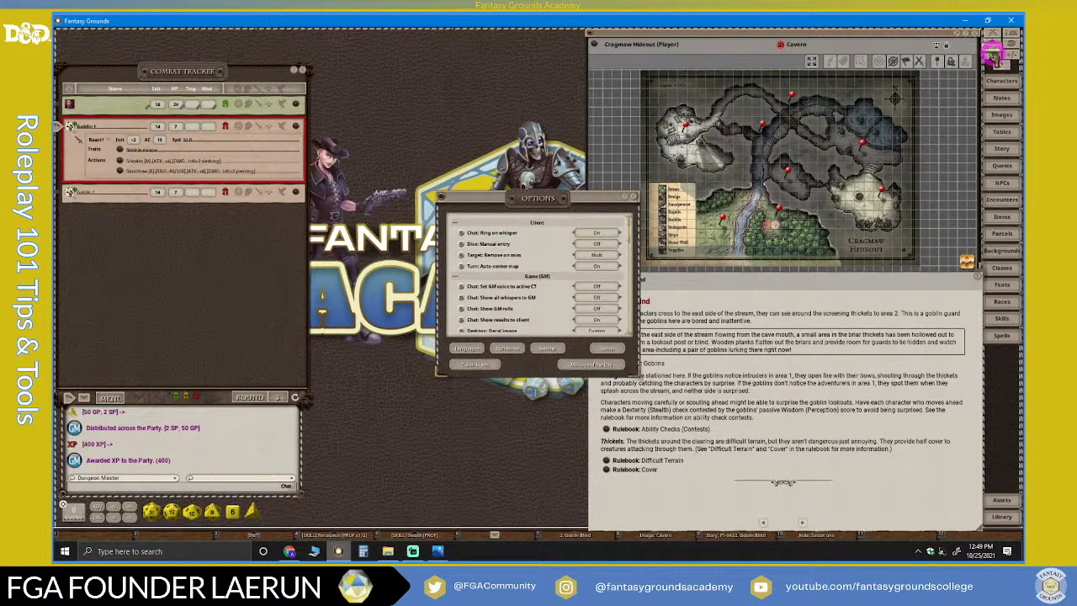
pyautogui.moveTo(547, 199); pyautogui.dragTo(493, 35)
pyautogui.scroll(-3, 501, 122)
pyautogui.scroll(-2, 501, 122)
pyautogui.scroll(-6, 483, 130)
pyautogui.scroll(3, 486, 136)
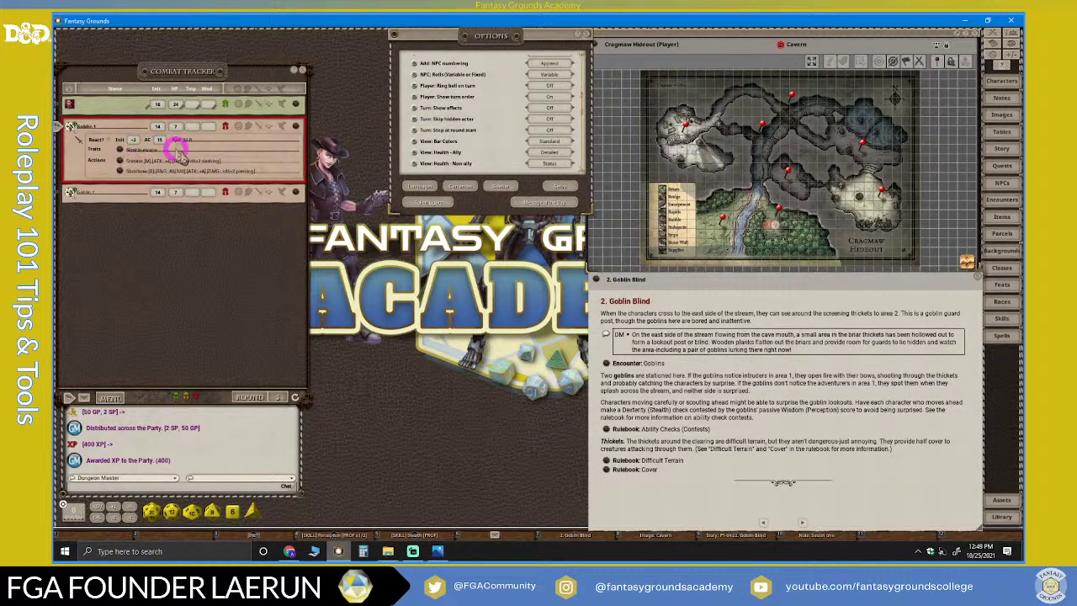
pyautogui.scroll(-1, 433, 143)
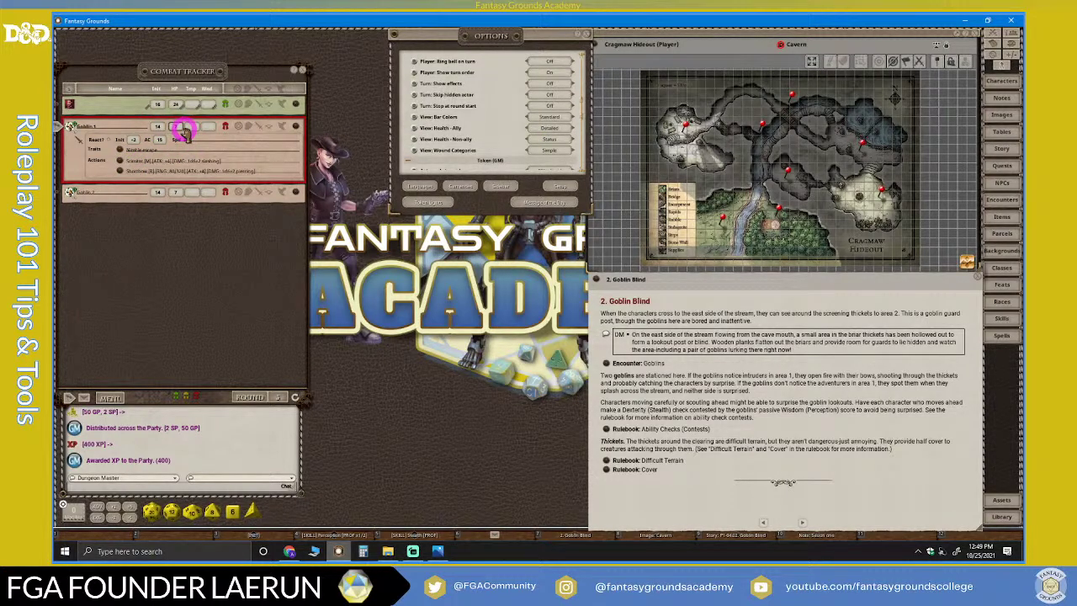
pyautogui.scroll(-5, 512, 112)
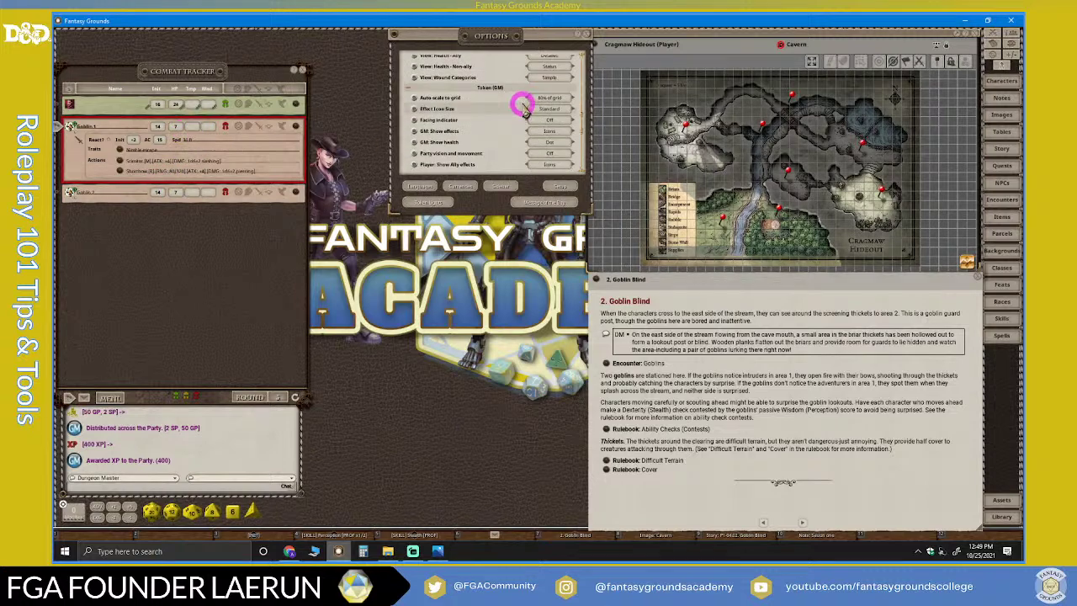
pyautogui.click(586, 34)
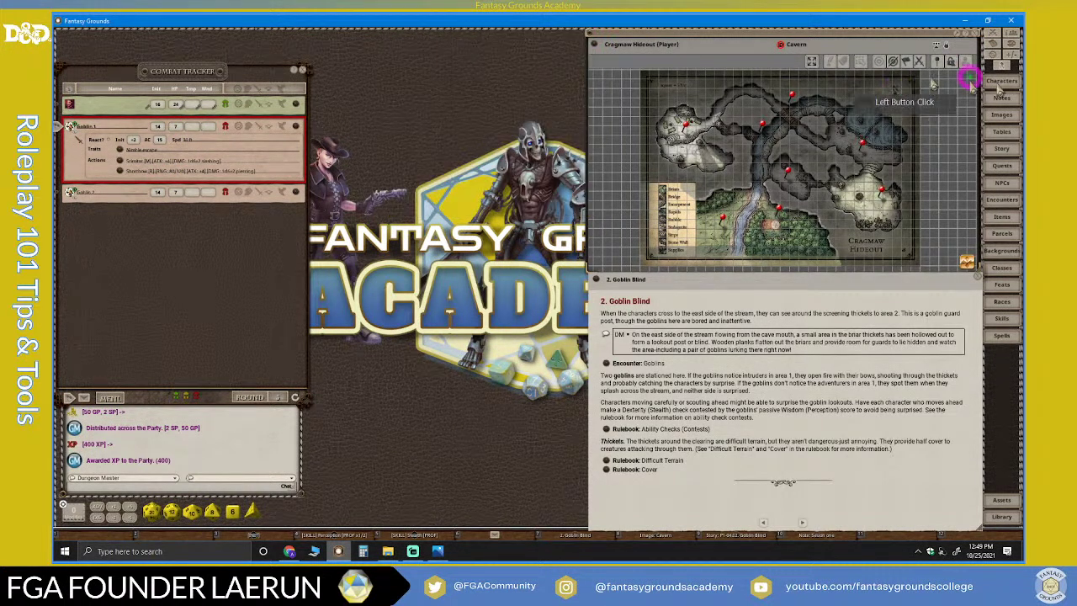
# Open the Modifiers window and place it beside the Combat Tracker
pyautogui.click(1013, 56)
pyautogui.moveTo(537, 225); pyautogui.dragTo(406, 70)
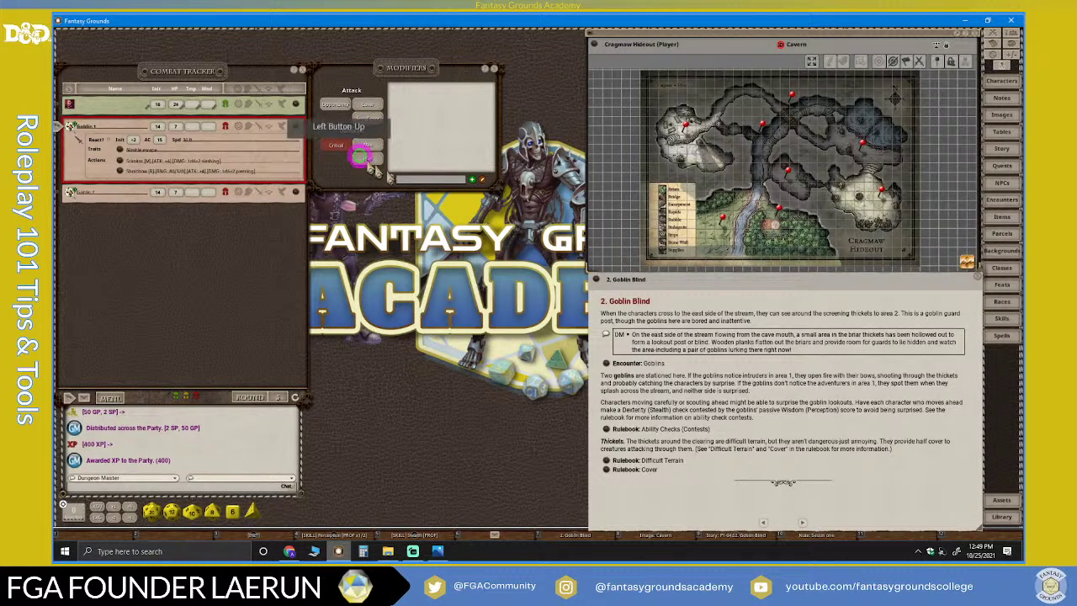
# Check the attack and damage modifier presets in the Modifiers window and close it
pyautogui.click(384, 81)
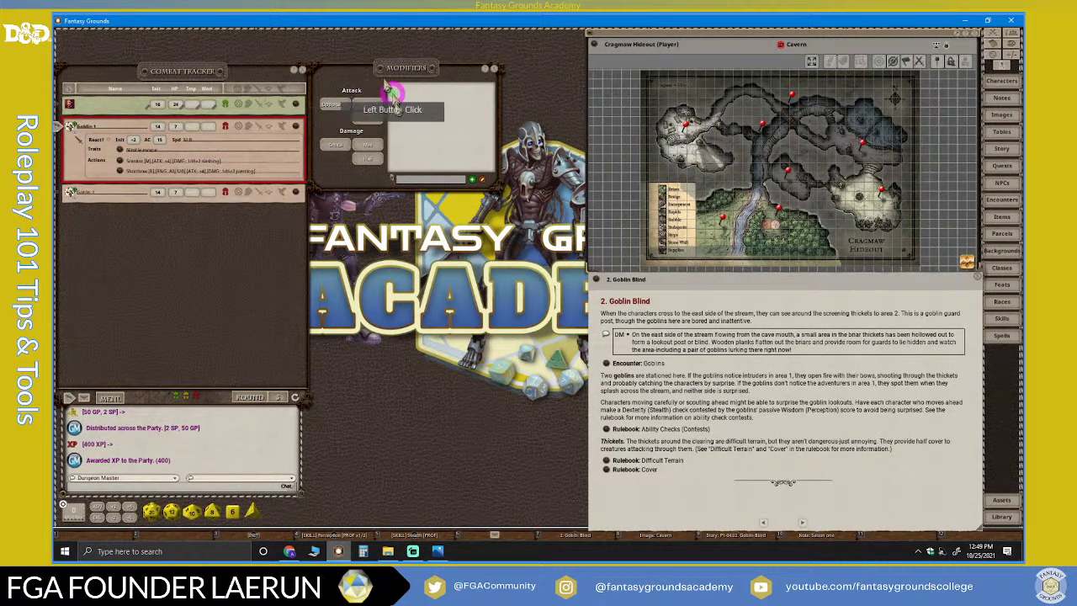
pyautogui.click(232, 482)
pyautogui.click(591, 161)
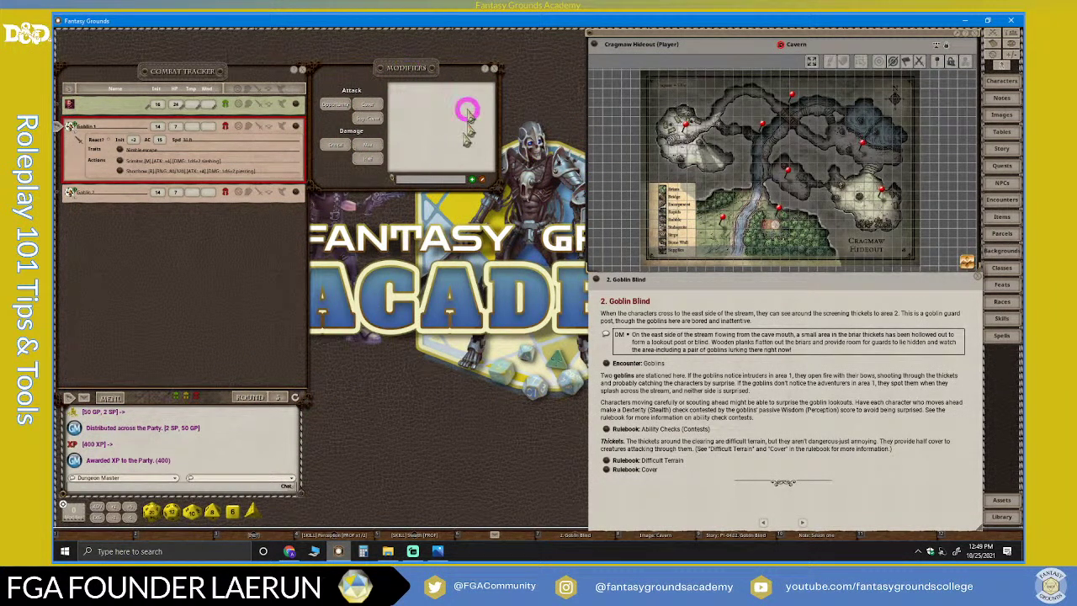
pyautogui.click(494, 69)
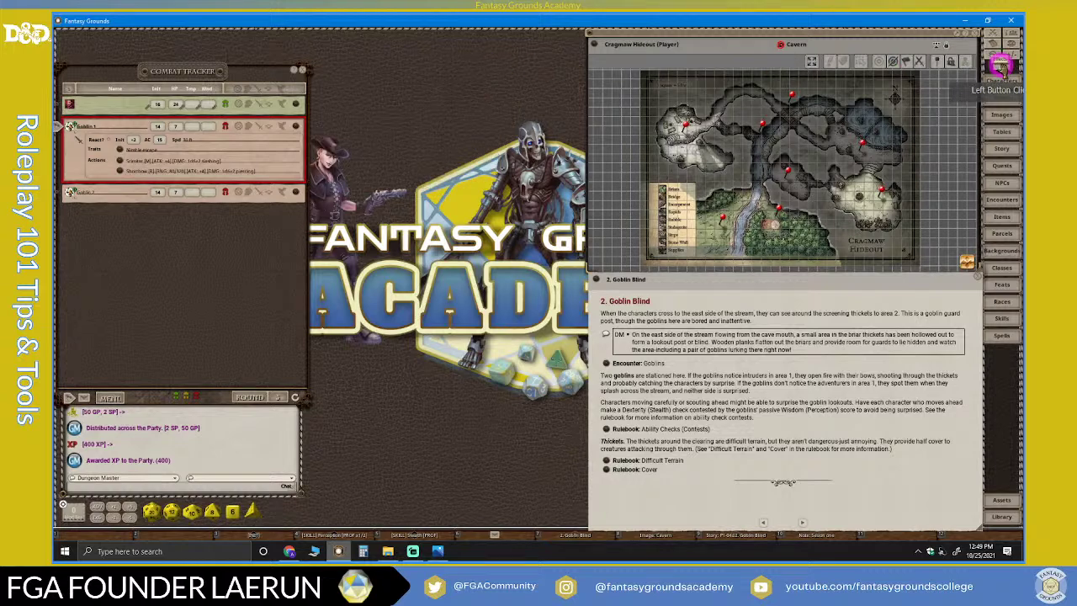
# Open the Effects window, place it beside the Combat Tracker and lengthen it to show all presets
pyautogui.click(1001, 65)
pyautogui.moveTo(526, 209); pyautogui.dragTo(427, 41)
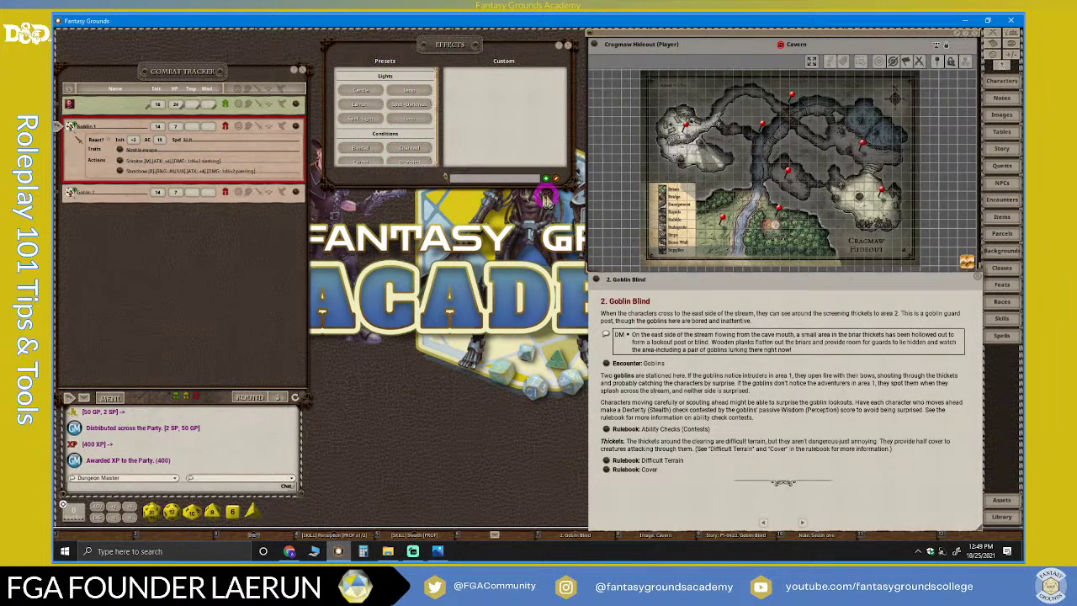
pyautogui.moveTo(550, 193); pyautogui.dragTo(549, 347)
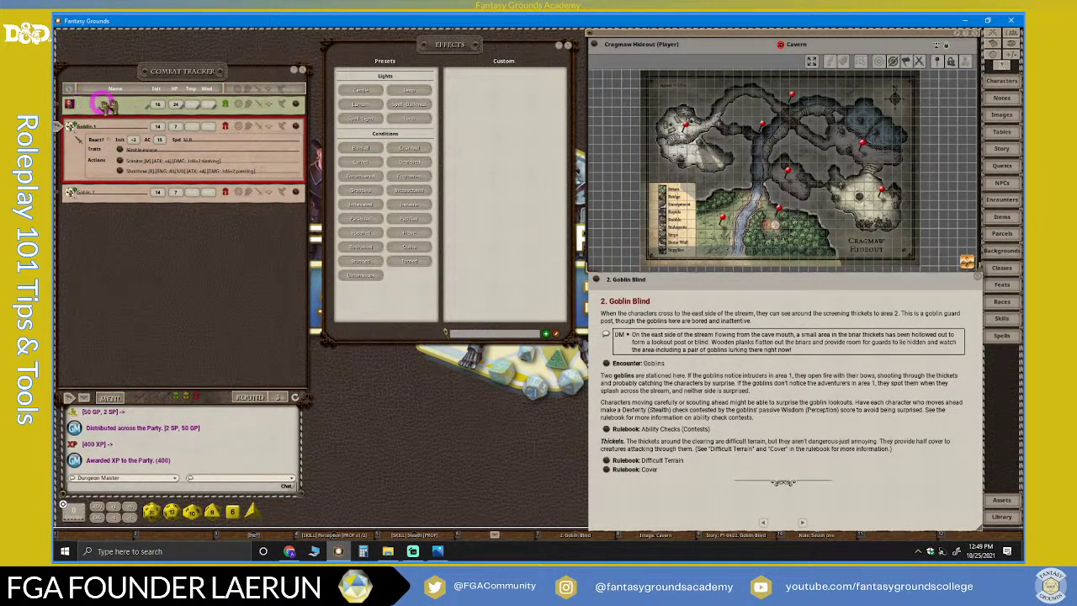
# Open the player character's sheet from the Combat Tracker and enter "PLayer" as the character's name
pyautogui.click(298, 107)
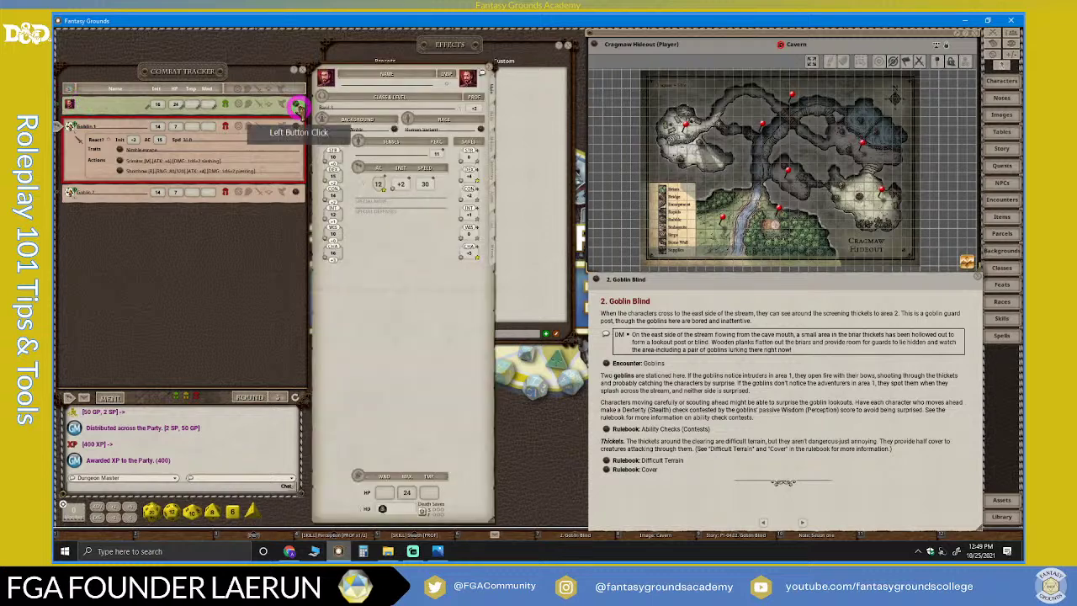
pyautogui.click(371, 84)
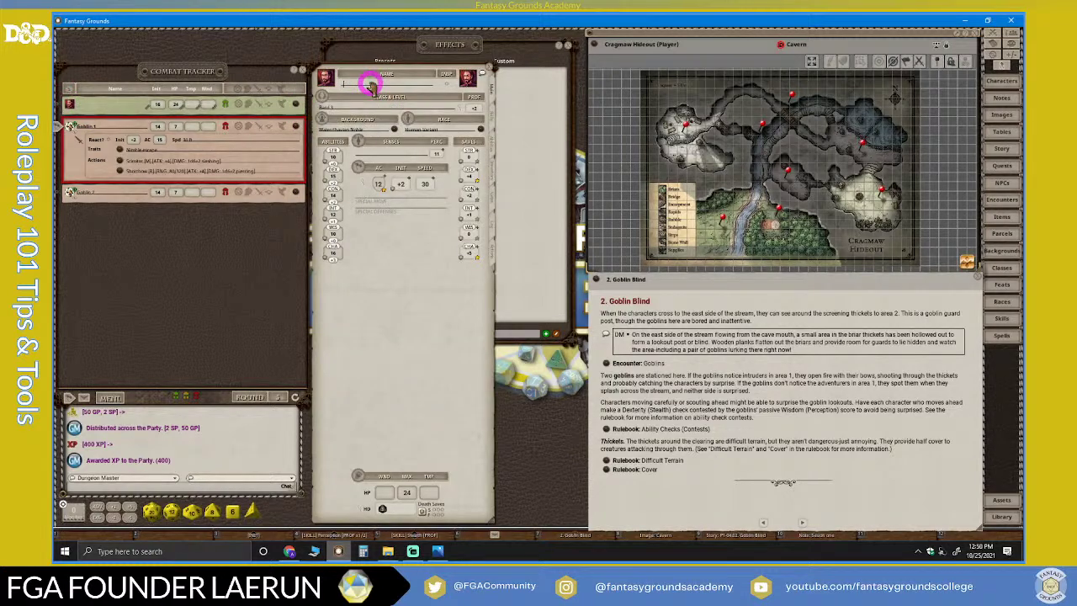
pyautogui.write('Pag')
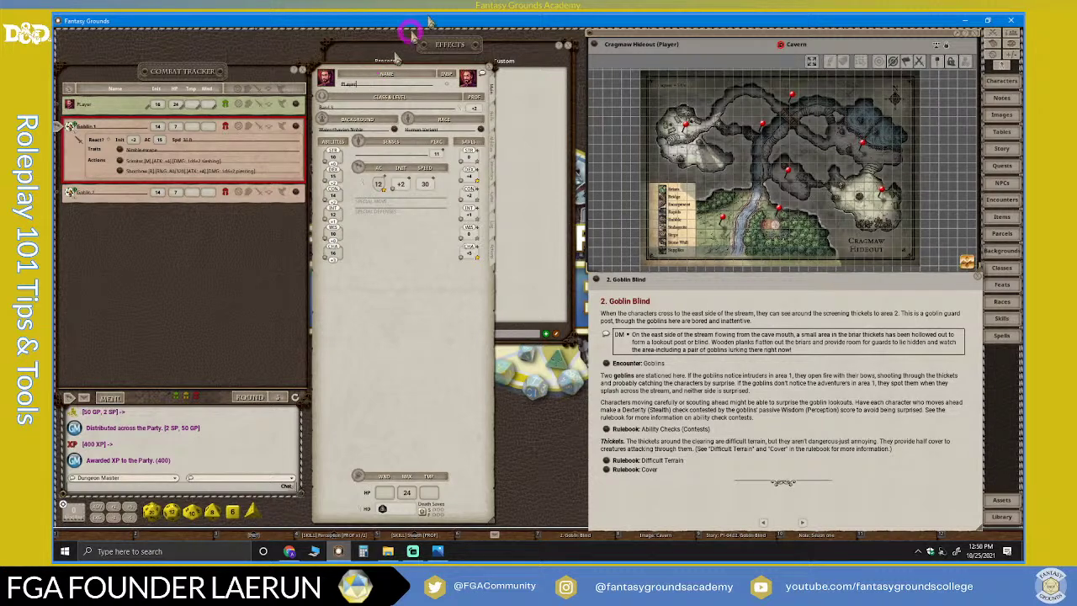
pyautogui.click(468, 78)
# Place the player character's token on the Cragmaw Hideout map west of the stream and close the character sheet
pyautogui.scroll(5, 732, 195)
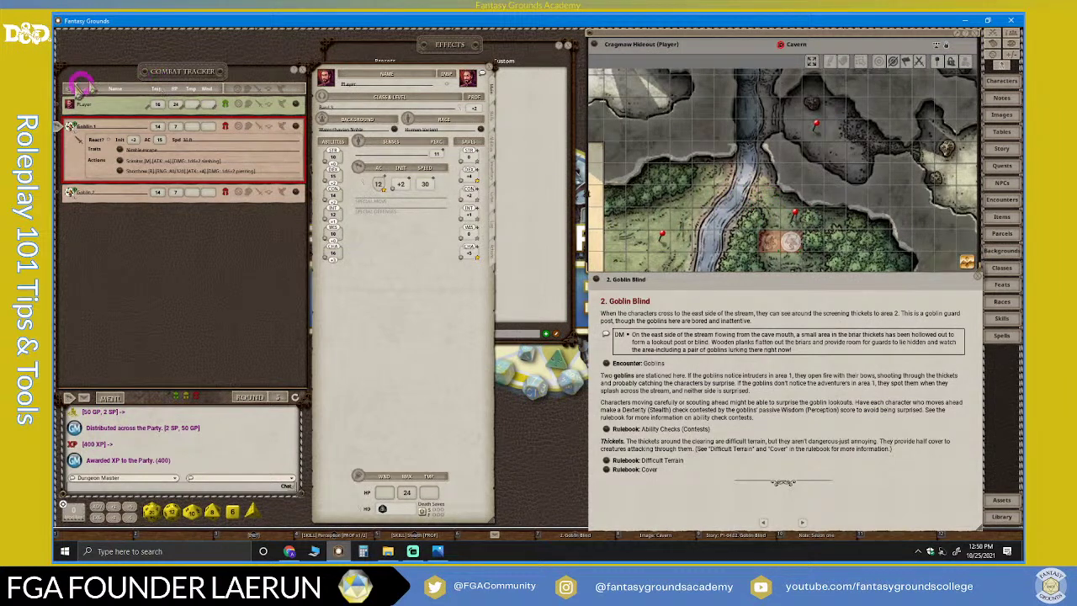
pyautogui.moveTo(71, 105); pyautogui.dragTo(636, 240)
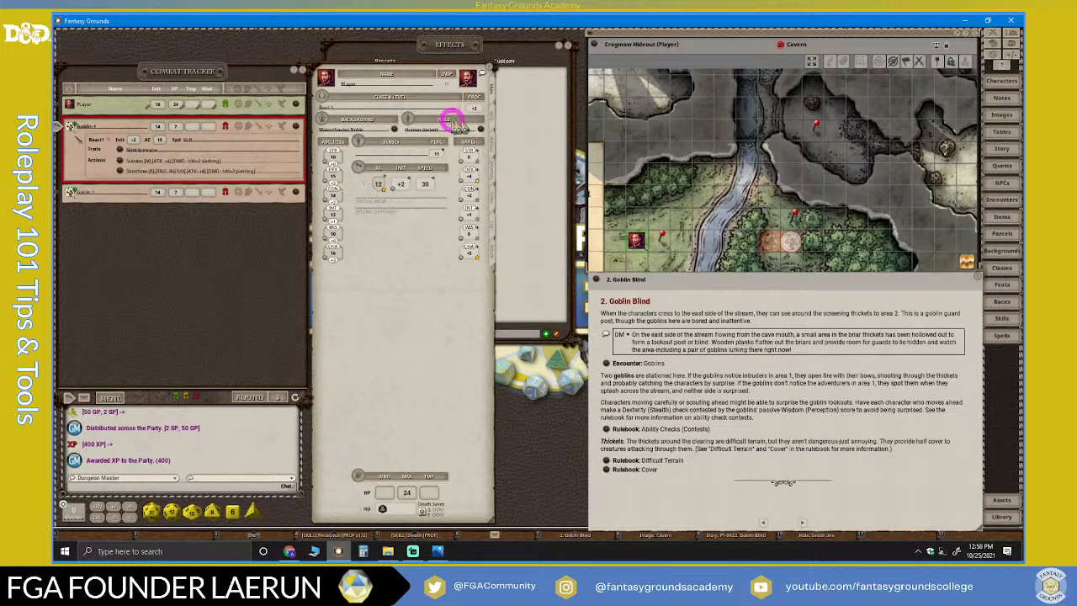
pyautogui.click(489, 67)
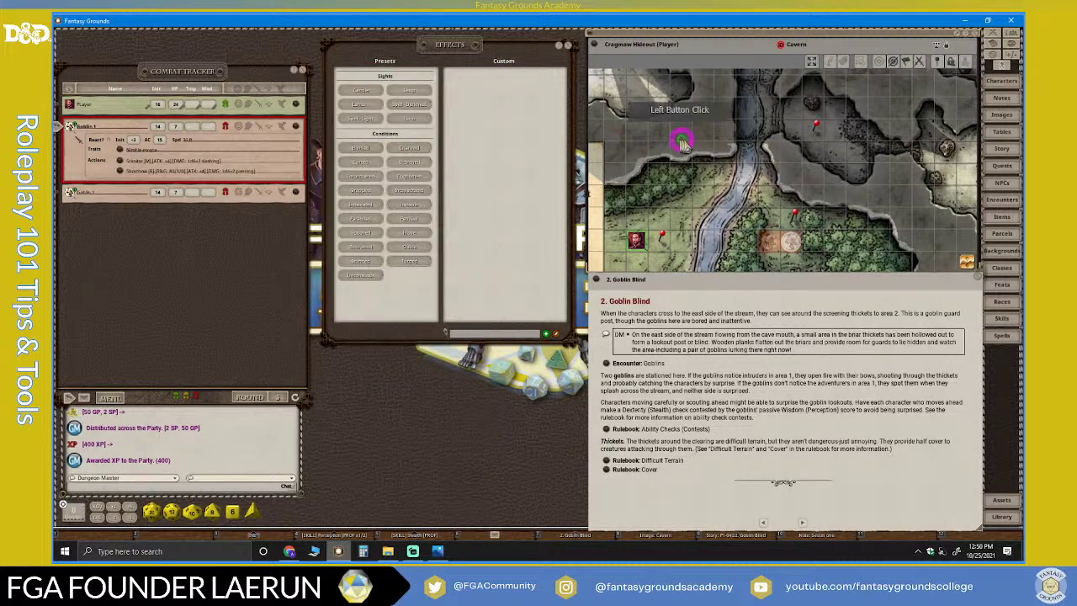
# Show the Cragmaw Hideout map's image controls, enable line of sight, and hide the controls
pyautogui.click(943, 47)
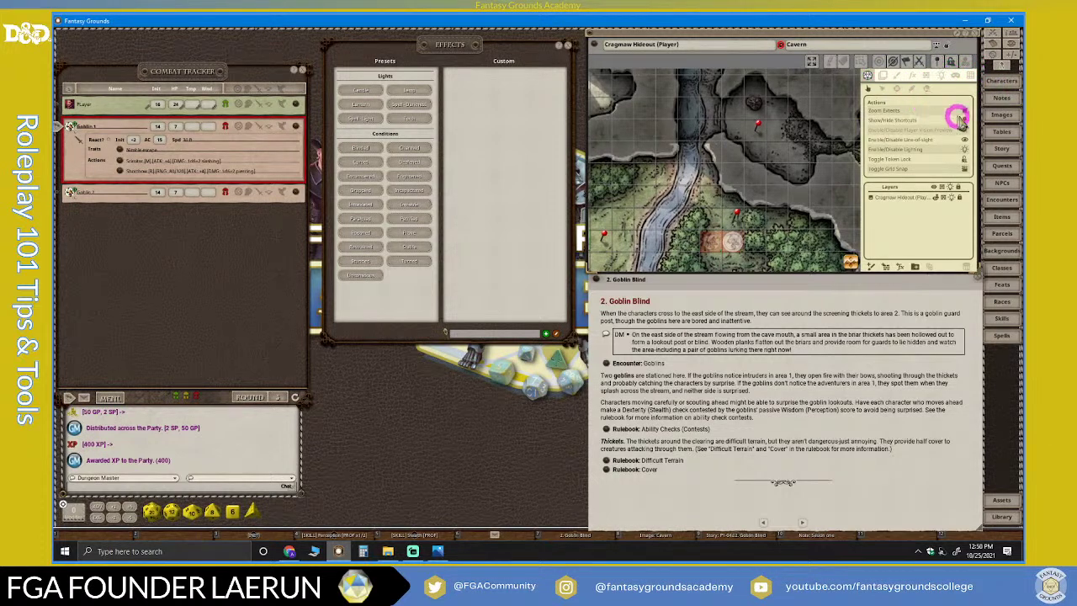
pyautogui.click(966, 149)
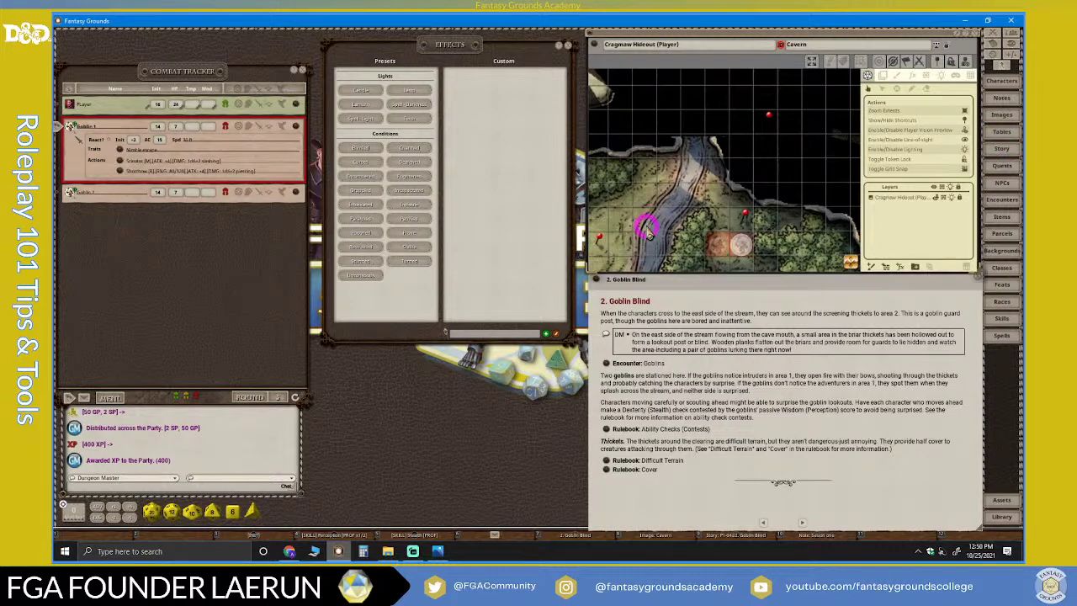
pyautogui.click(904, 76)
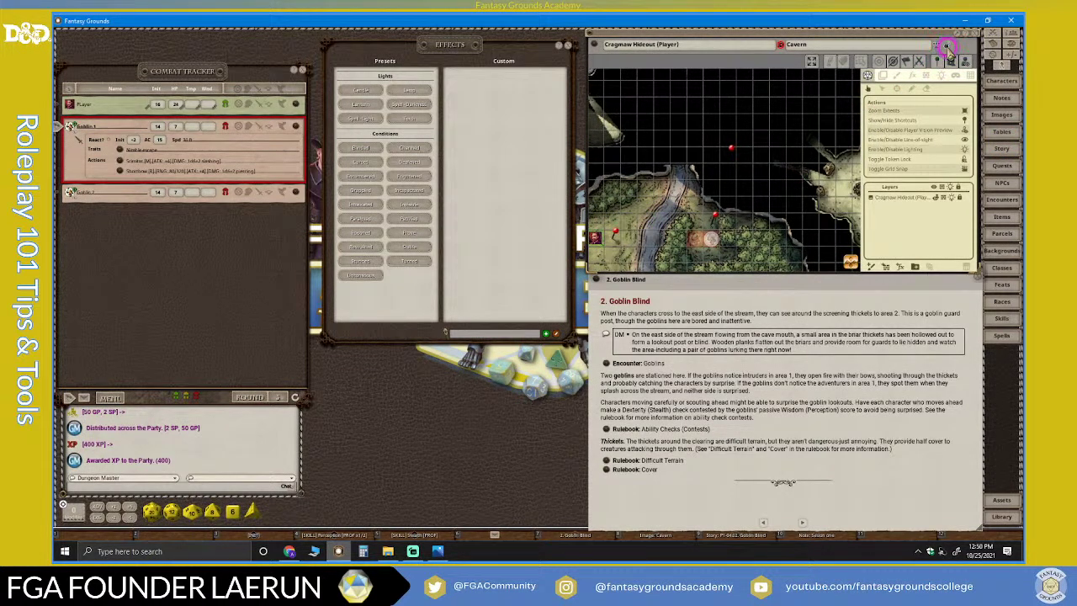
pyautogui.click(947, 47)
# Select and deselect the player token on the map to compare its field of vision with the overall view
pyautogui.scroll(1, 685, 210)
pyautogui.click(651, 240)
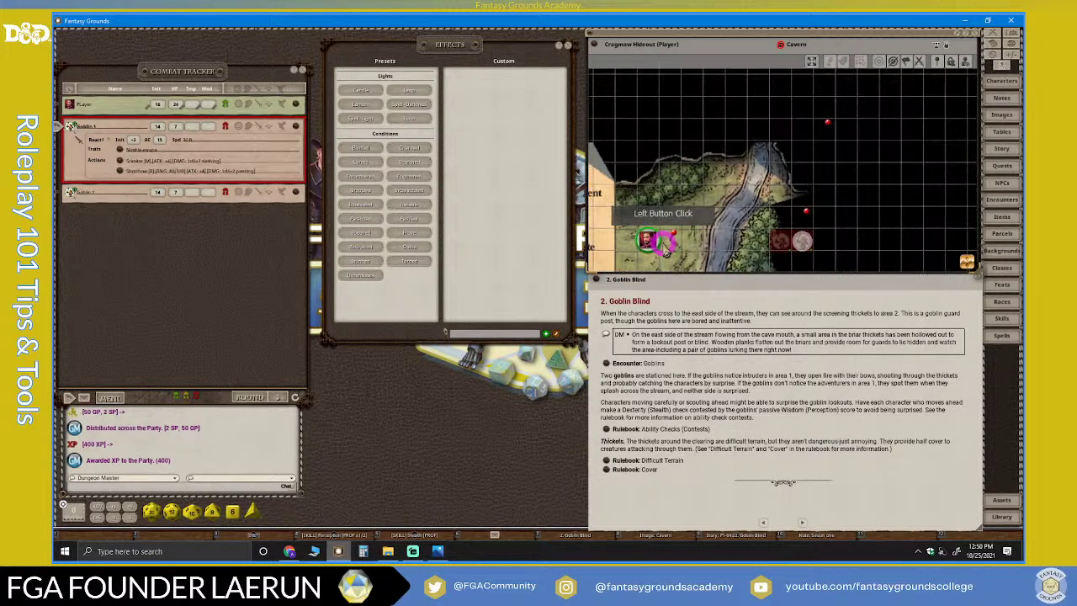
pyautogui.scroll(2, 665, 245)
pyautogui.click(648, 242)
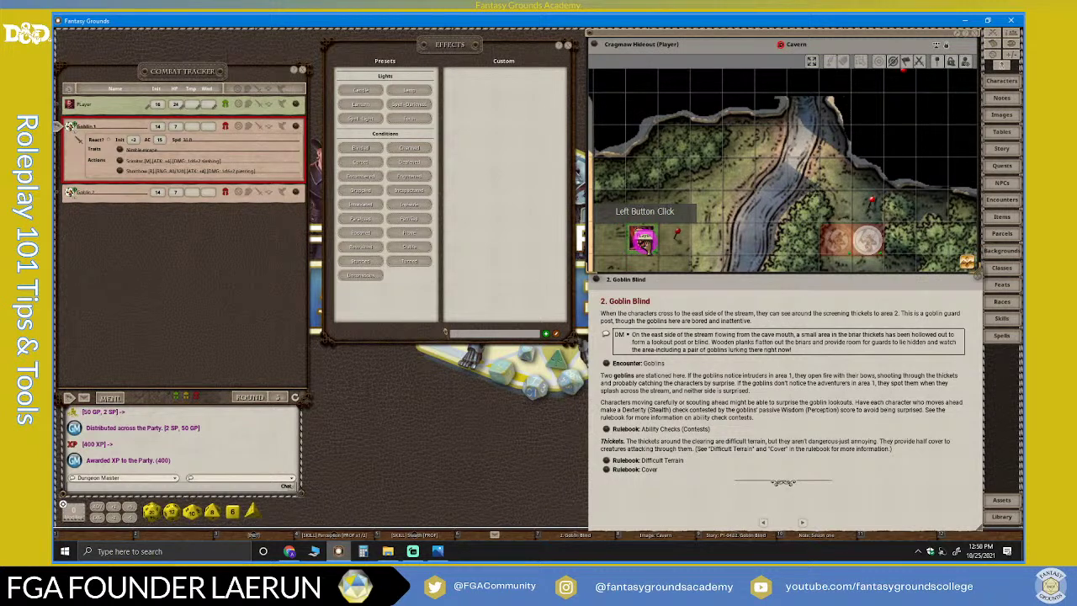
pyautogui.click(753, 271)
pyautogui.click(645, 244)
pyautogui.click(647, 246)
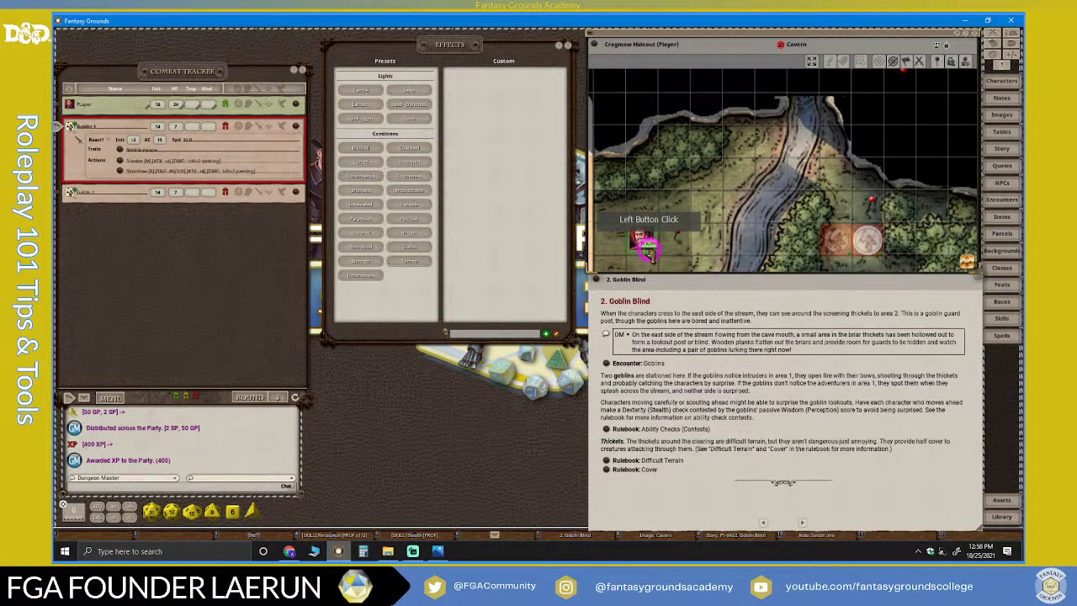
pyautogui.click(720, 175)
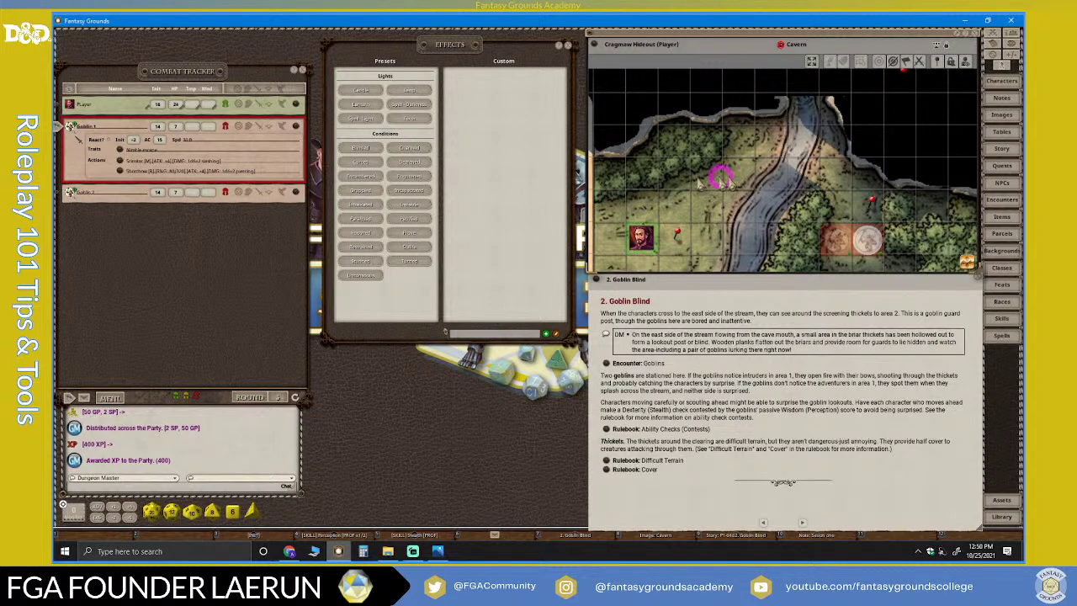
pyautogui.click(638, 239)
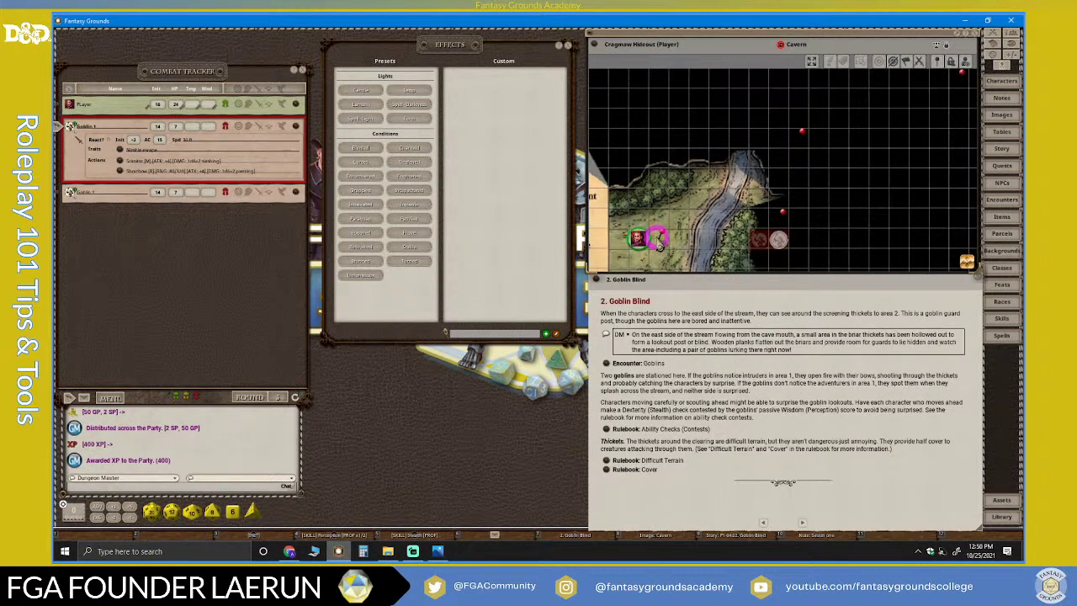
pyautogui.click(665, 228)
pyautogui.click(631, 241)
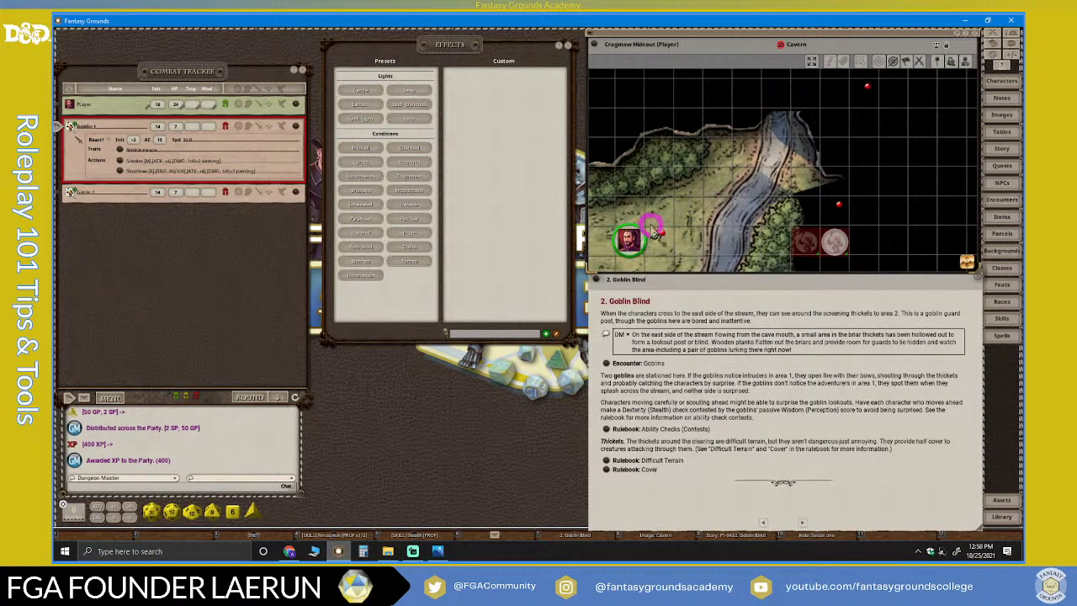
# Move the player token northeast towards the stream and examine its line of sight
pyautogui.moveTo(632, 241); pyautogui.dragTo(687, 208)
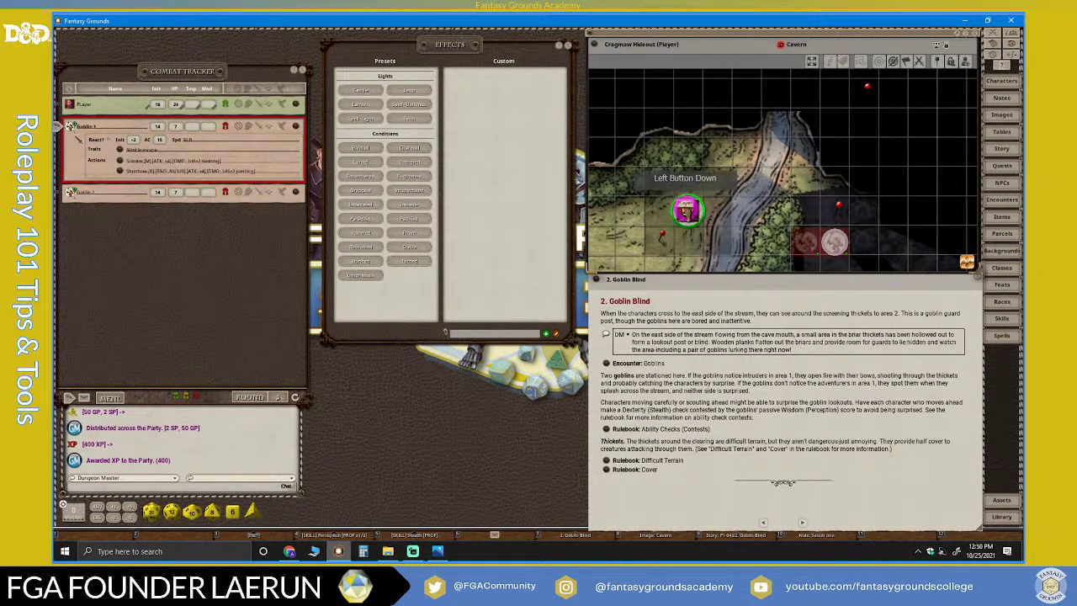
pyautogui.click(644, 237)
pyautogui.scroll(-5, 646, 228)
pyautogui.scroll(2, 646, 212)
pyautogui.scroll(1, 644, 208)
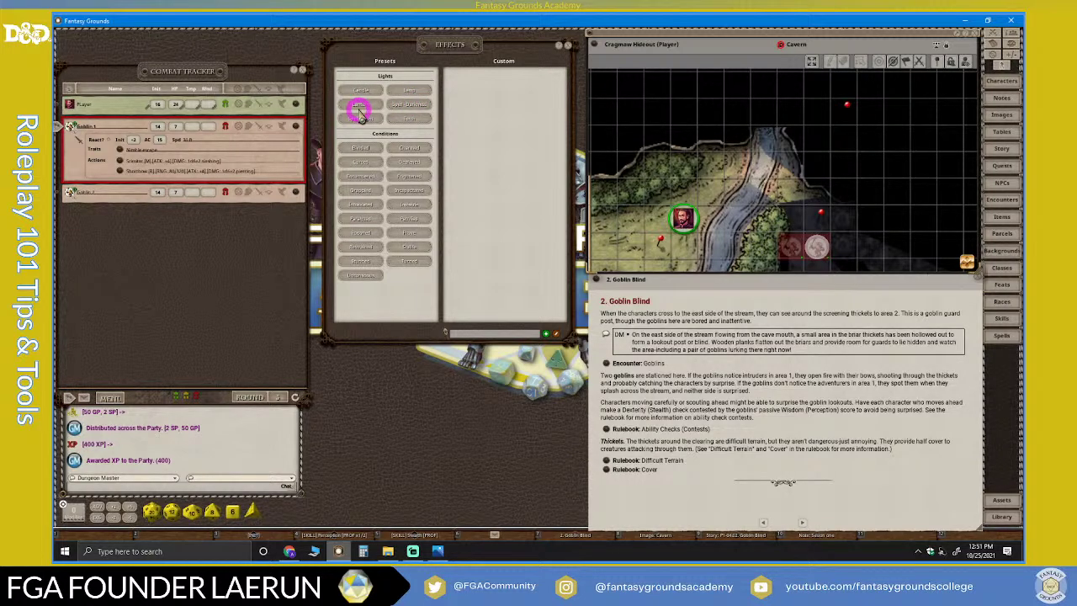
# Apply the Candle light effect to the player in the Combat Tracker and move the token up the stream into the cave passage
pyautogui.moveTo(368, 93); pyautogui.dragTo(106, 105)
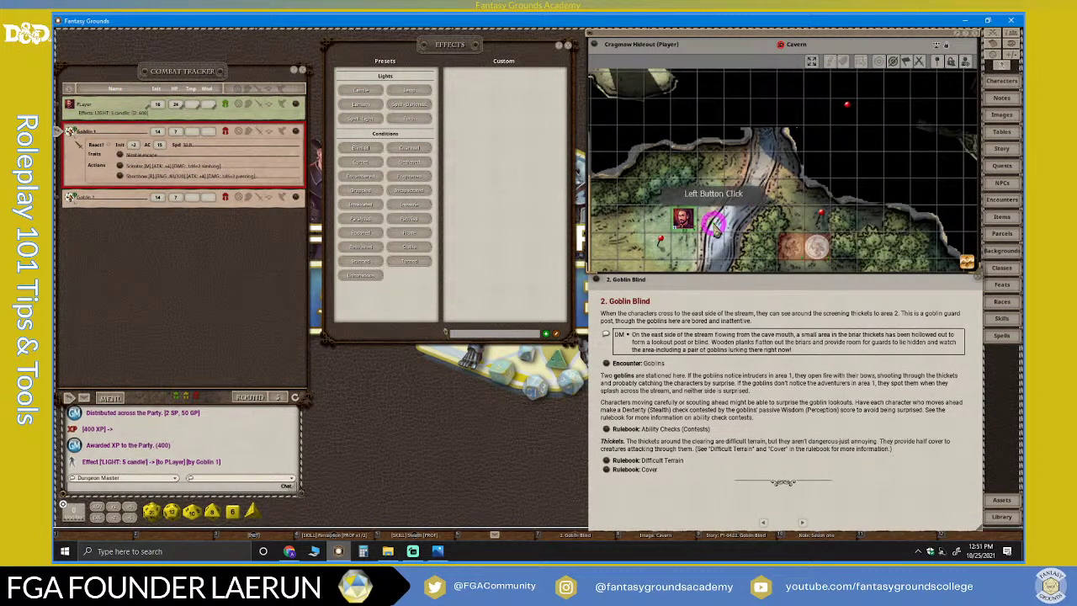
pyautogui.scroll(2, 729, 211)
pyautogui.moveTo(664, 228); pyautogui.dragTo(777, 87)
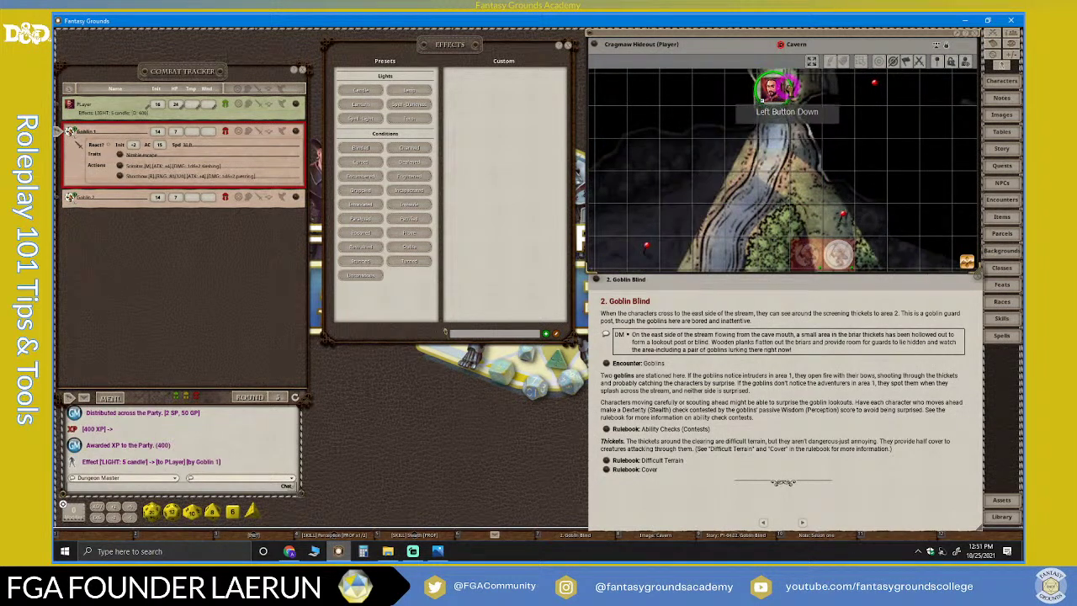
# Move the player token back down the stream to the cave mouth and examine the explored and visible areas
pyautogui.scroll(-5, 821, 120)
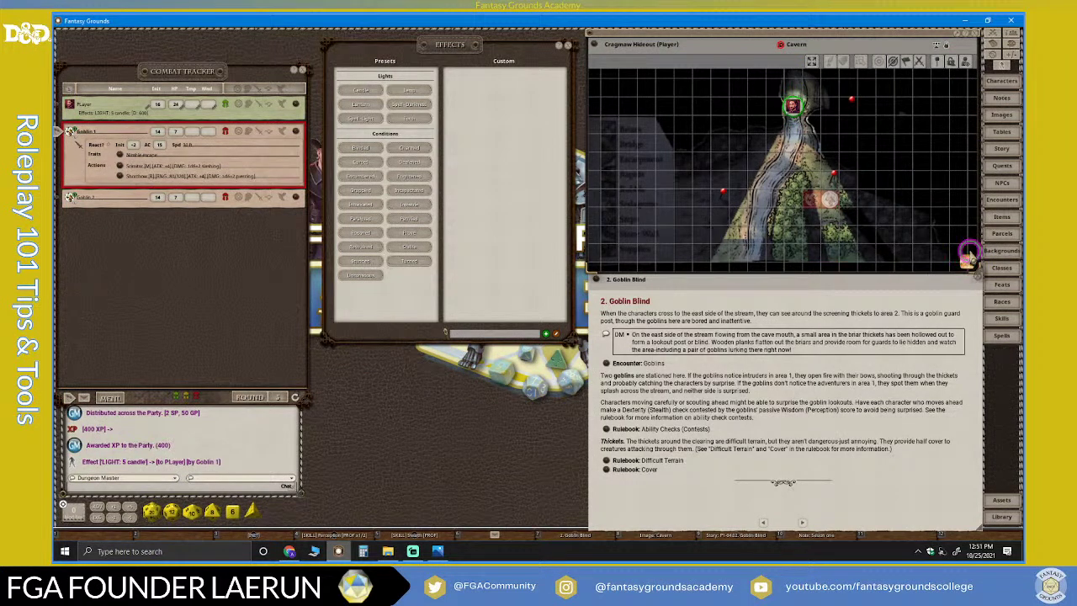
pyautogui.scroll(3, 968, 258)
pyautogui.moveTo(794, 157); pyautogui.dragTo(751, 239)
pyautogui.scroll(-5, 755, 236)
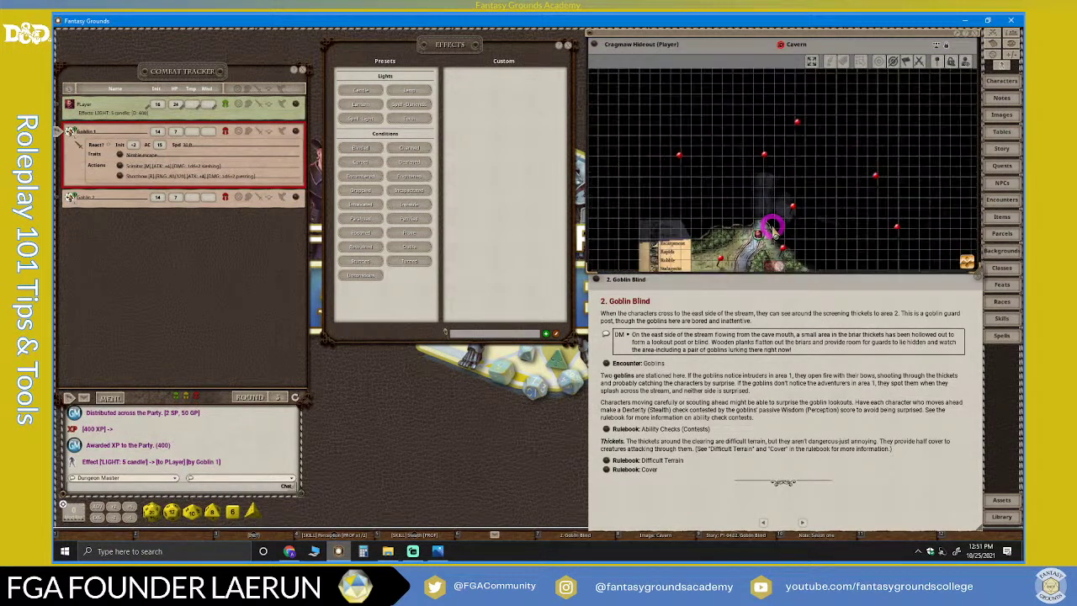
pyautogui.scroll(2, 727, 229)
pyautogui.scroll(2, 732, 236)
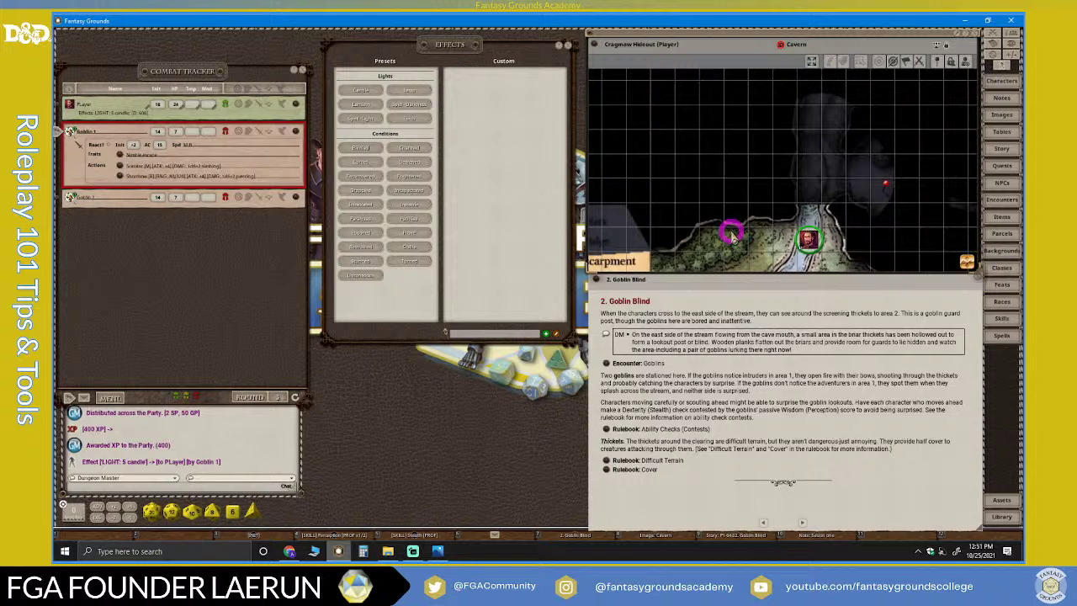
pyautogui.scroll(-3, 734, 236)
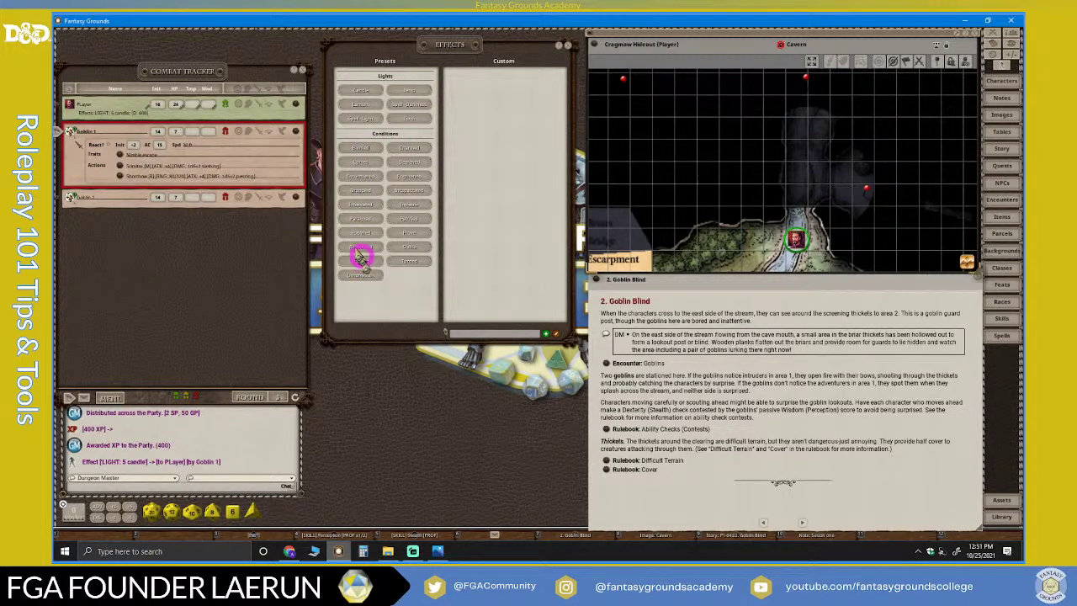
# Apply the Frightened condition to the player in the Combat Tracker and close the Effects window
pyautogui.moveTo(413, 174); pyautogui.dragTo(192, 115)
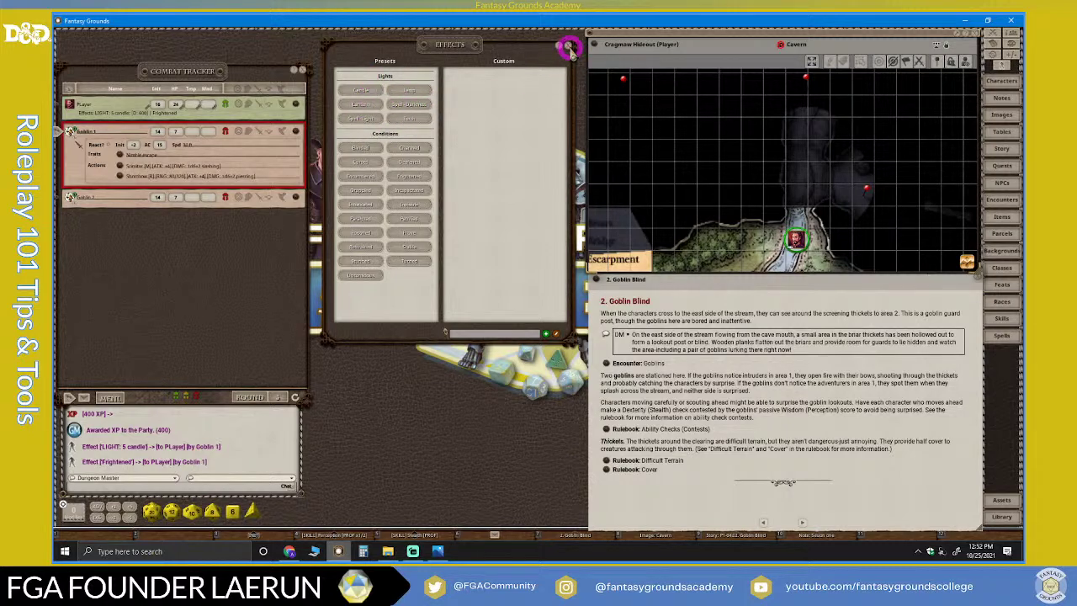
pyautogui.click(569, 48)
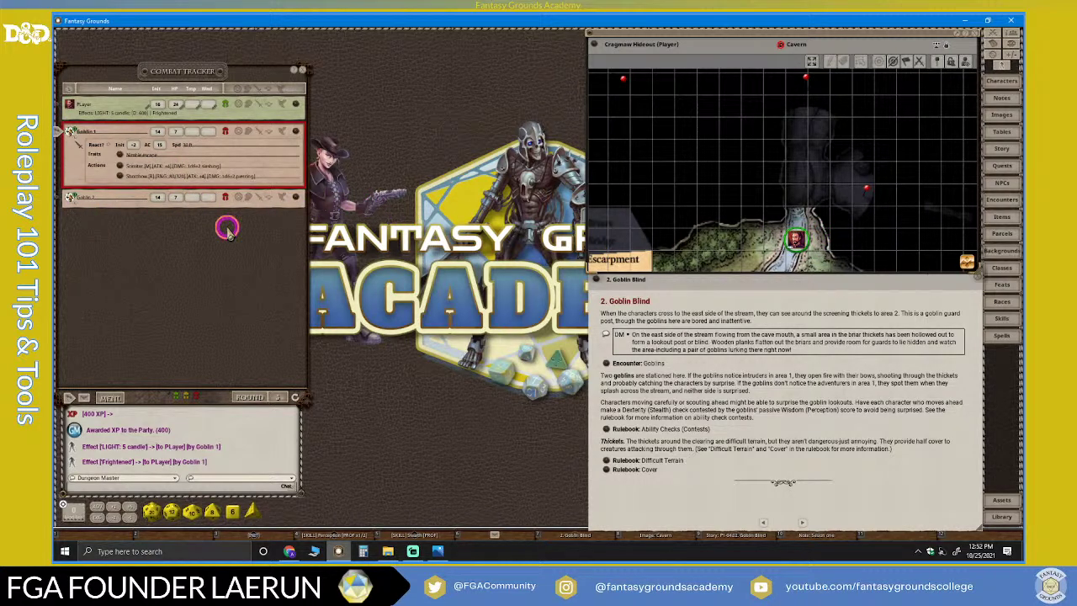
pyautogui.click(199, 25)
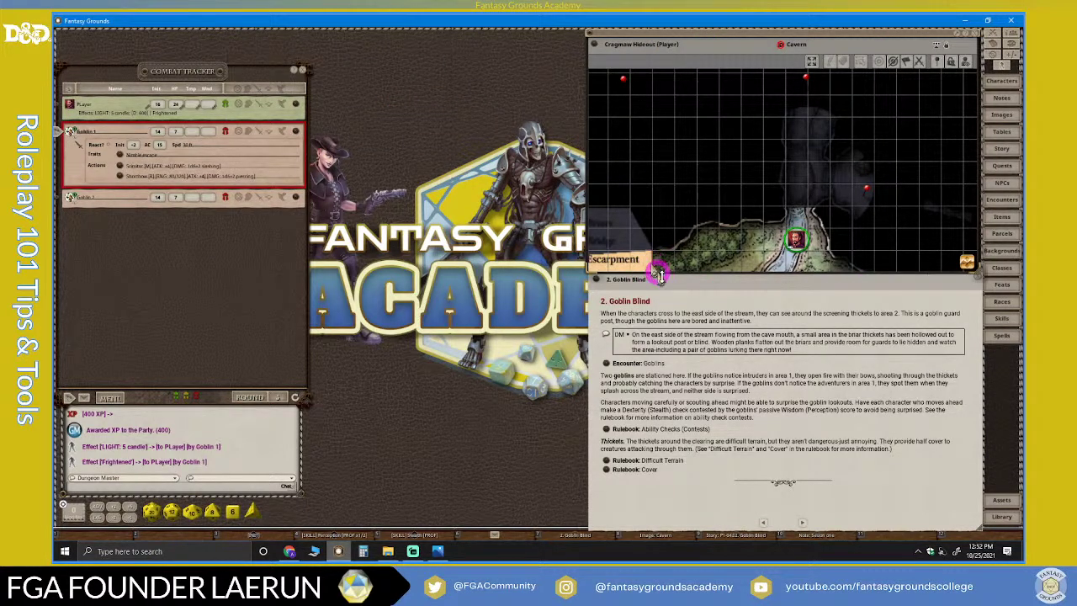
# Separate the stacked Goblin Blind and Overpass story windows and close both
pyautogui.moveTo(686, 286); pyautogui.dragTo(296, 64)
pyautogui.moveTo(698, 289); pyautogui.dragTo(266, 266)
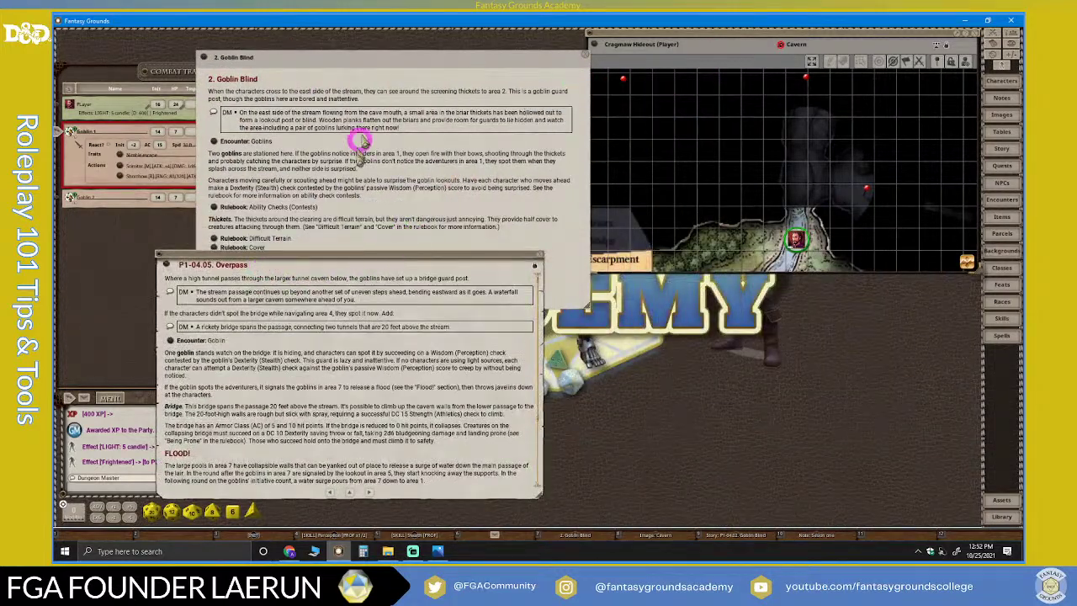
pyautogui.click(541, 256)
pyautogui.moveTo(494, 56); pyautogui.dragTo(946, 180)
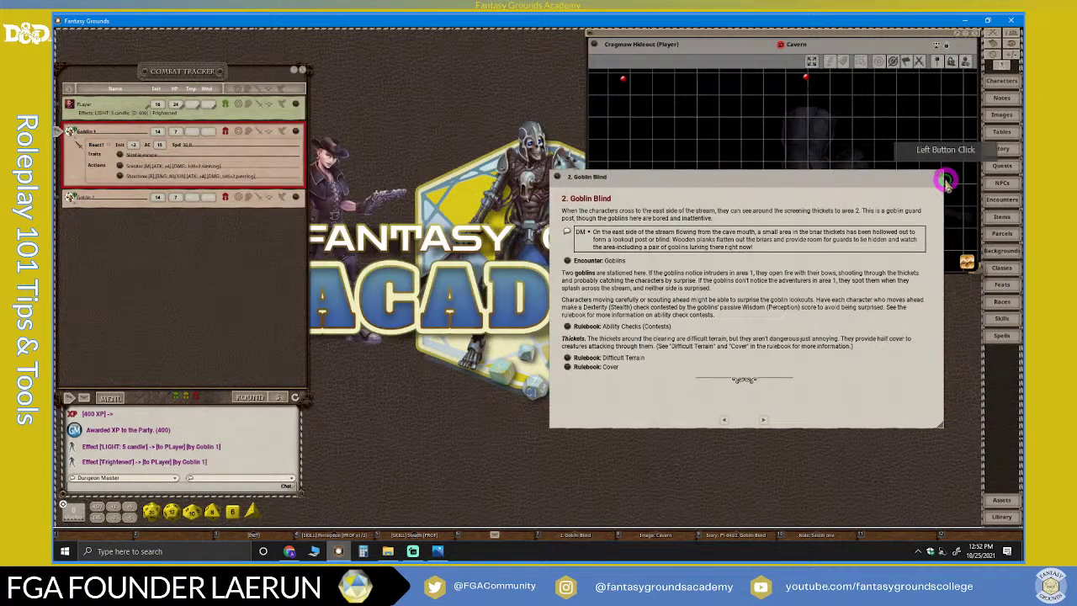
pyautogui.click(946, 180)
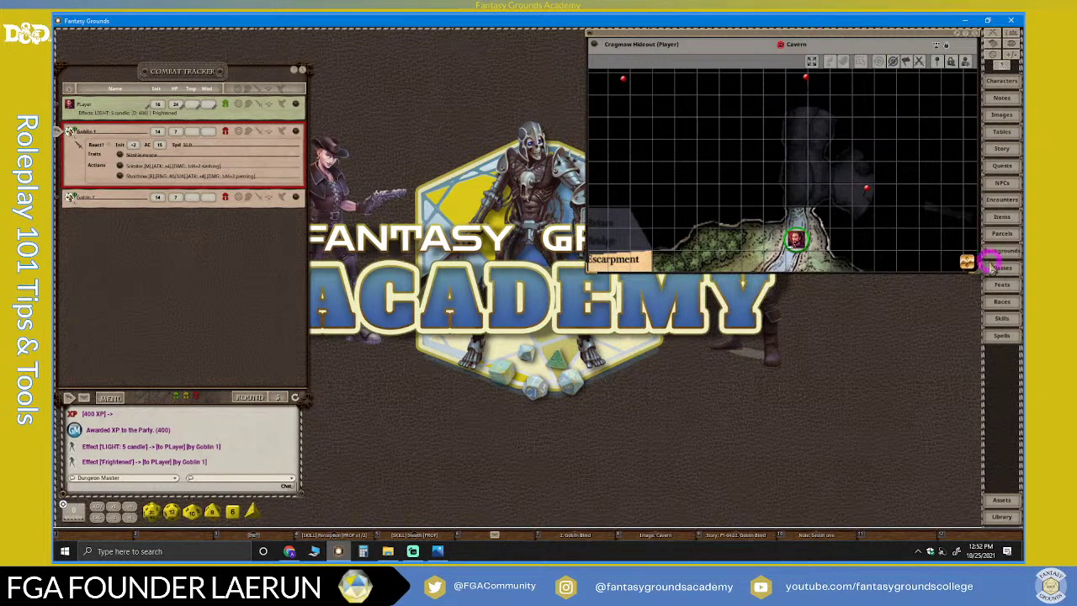
# Move the Cavern map window toward the centre of the workspace and enlarge it to show more of the map
pyautogui.moveTo(821, 33); pyautogui.dragTo(648, 37)
pyautogui.click(722, 37)
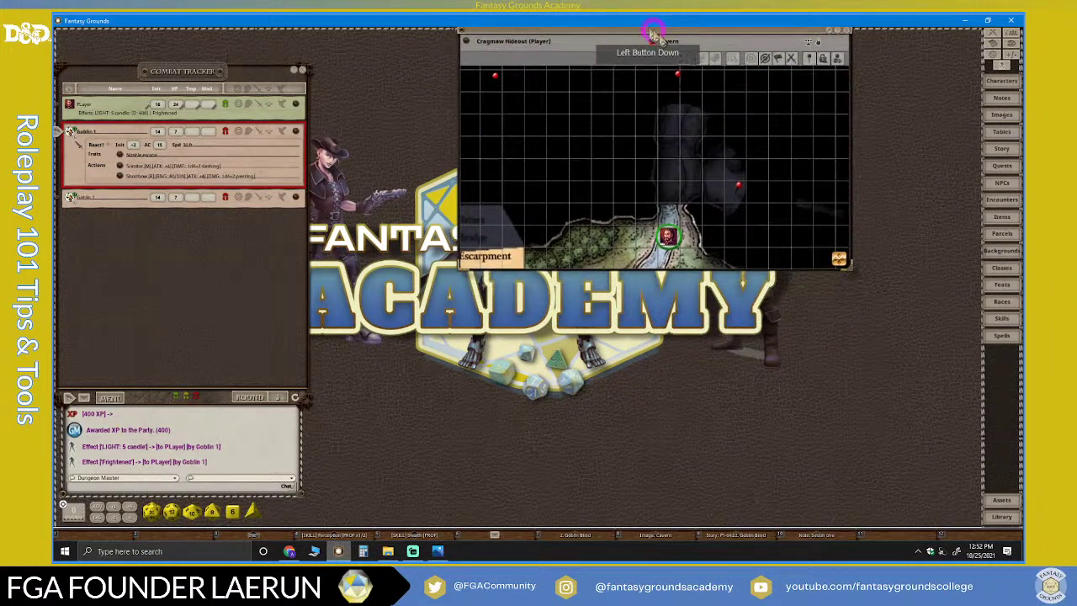
pyautogui.moveTo(849, 271); pyautogui.dragTo(977, 501)
pyautogui.click(714, 394)
pyautogui.scroll(-2, 713, 394)
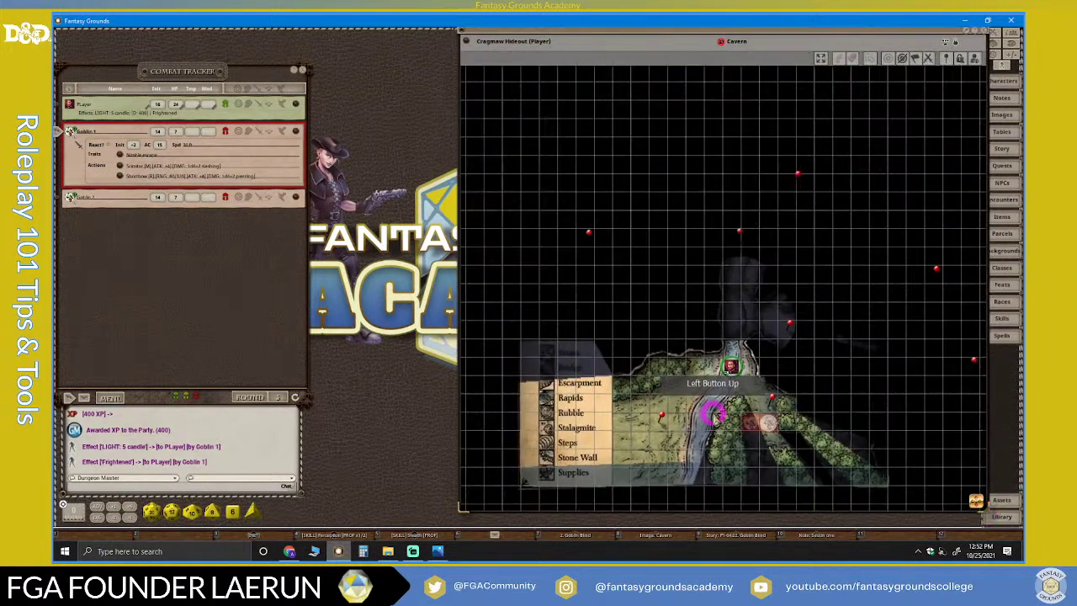
# Open the session one note from its hotkey, check its linked records, and close it
pyautogui.click(828, 535)
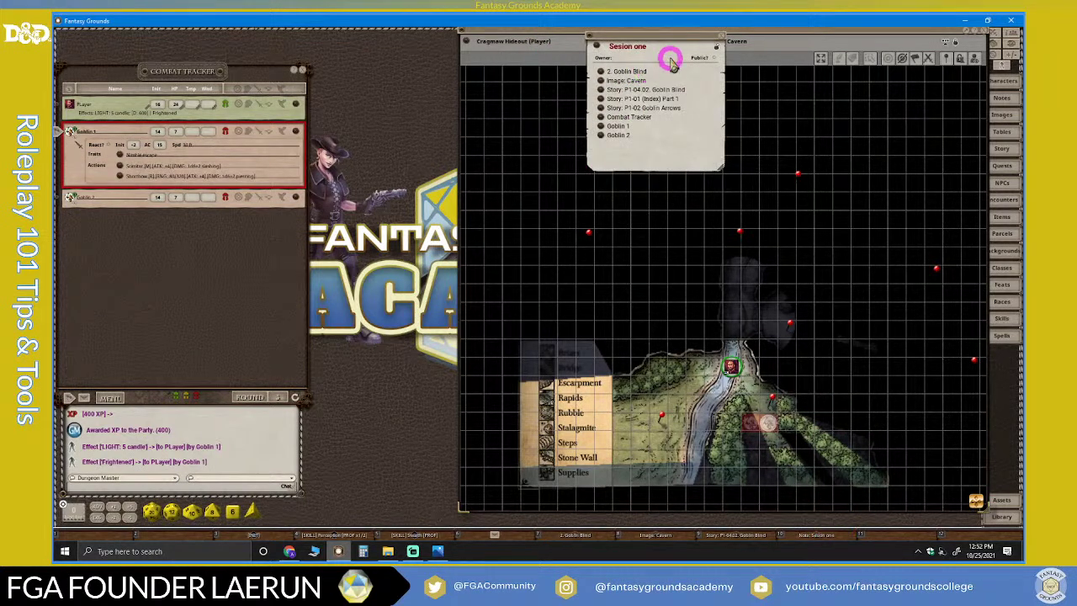
pyautogui.click(719, 38)
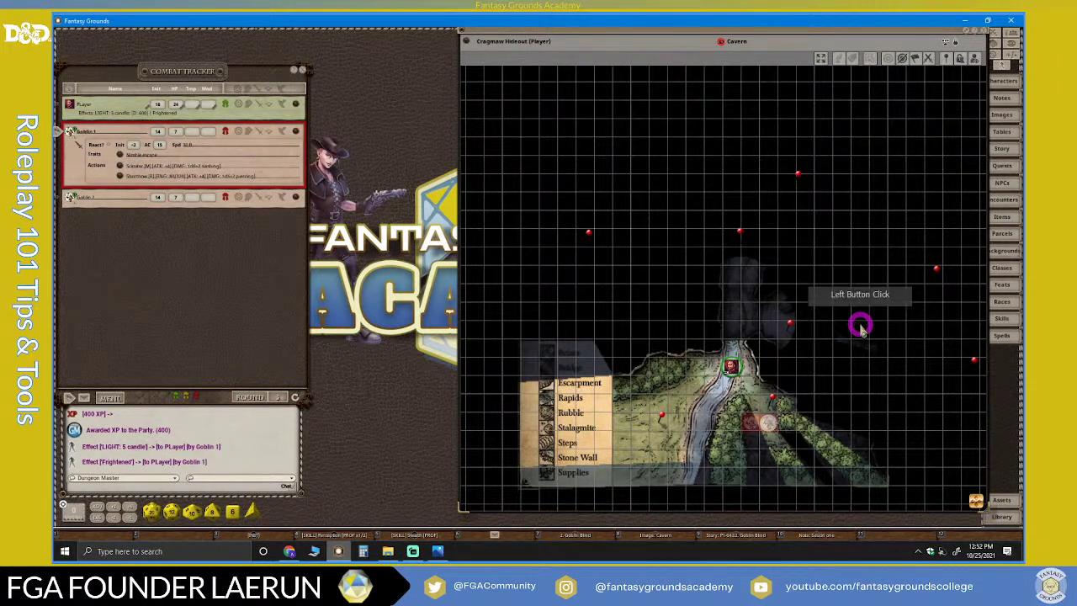
# Shrink the Cavern map window, move it beside the sidebar buttons, and fit more of the map in view
pyautogui.moveTo(983, 509); pyautogui.dragTo(846, 330)
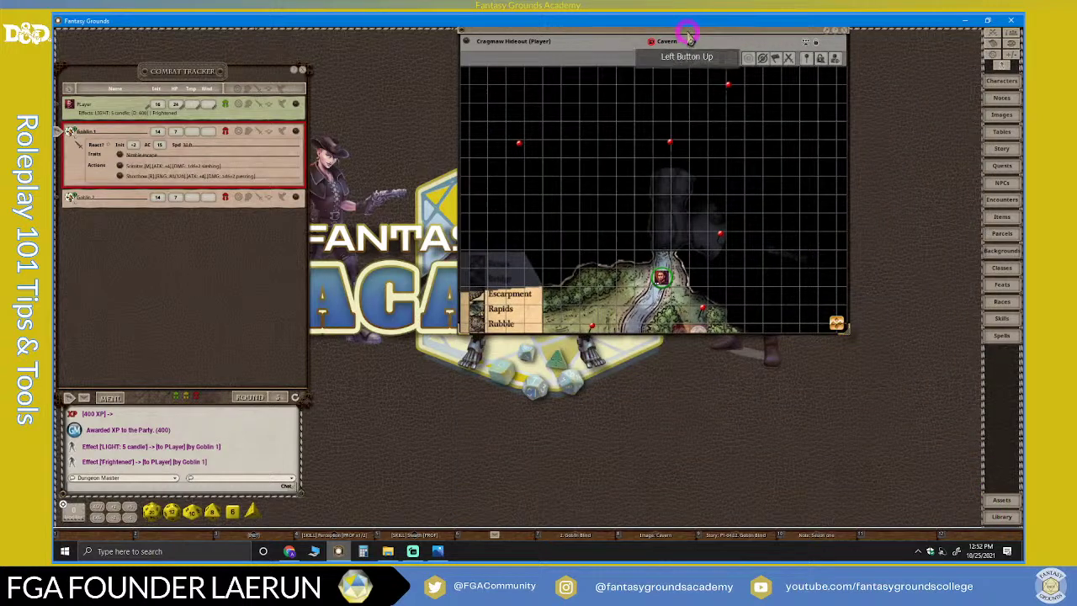
pyautogui.moveTo(689, 40); pyautogui.dragTo(815, 47)
pyautogui.click(711, 124)
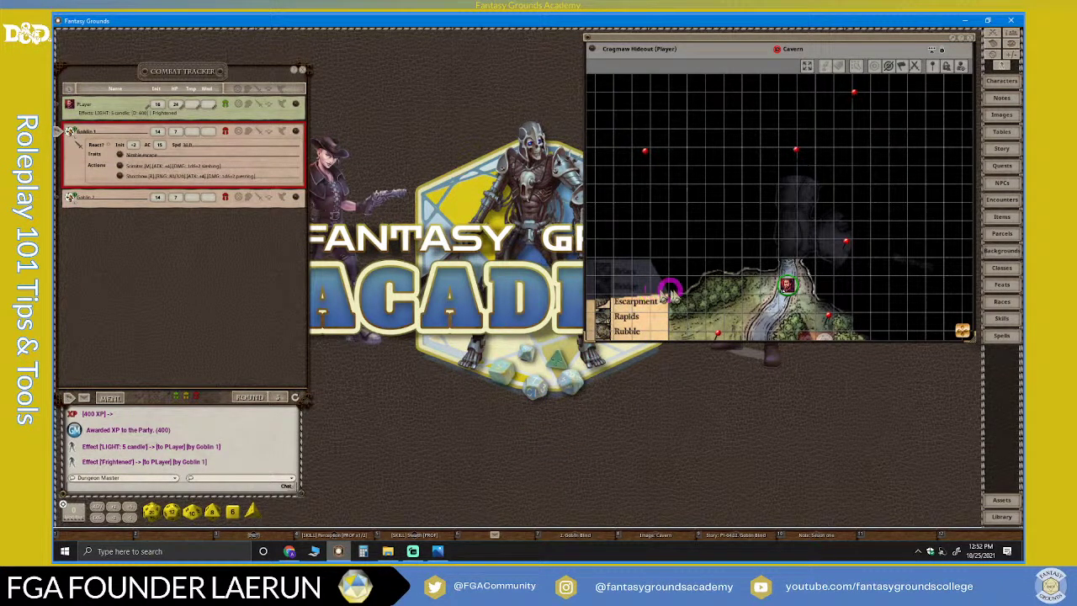
pyautogui.scroll(-5, 658, 291)
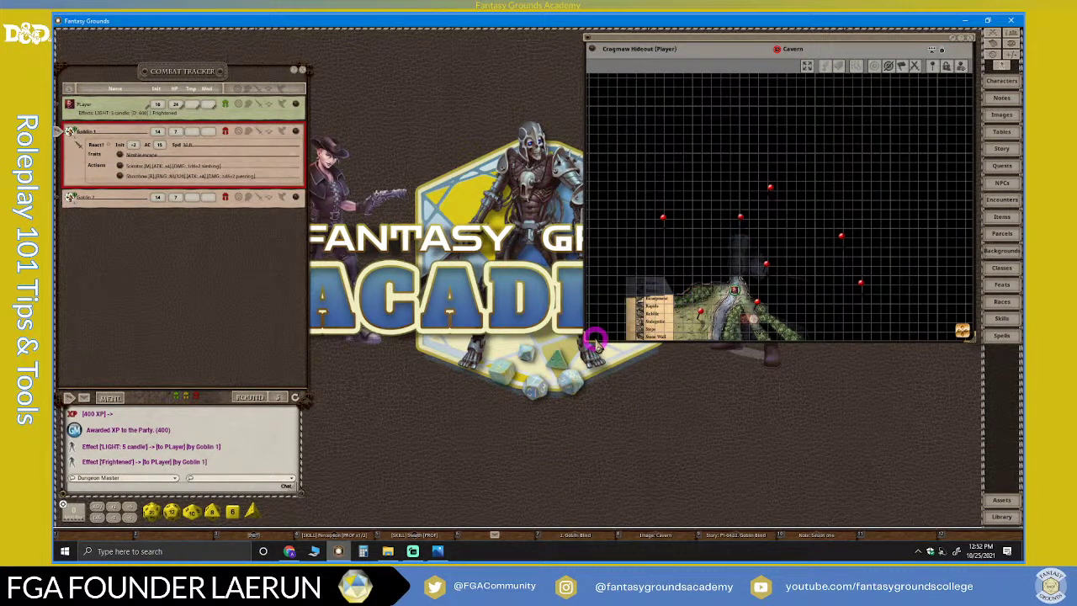
pyautogui.scroll(2, 633, 291)
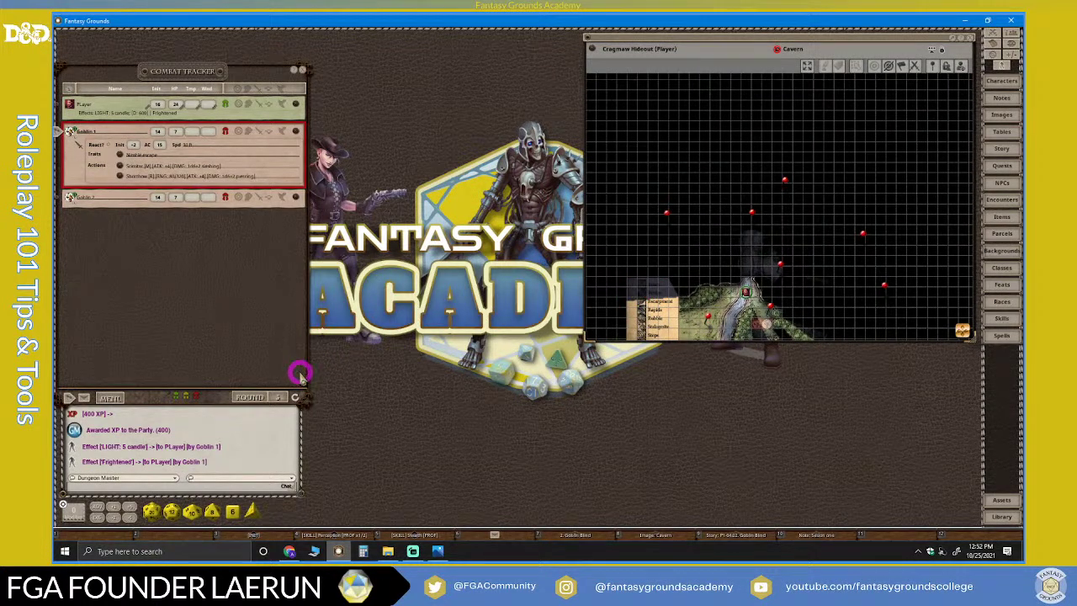
# Open the player's character sheet from the Combat Tracker and review its combat actions, skills and main page with the initiative roll
pyautogui.click(294, 106)
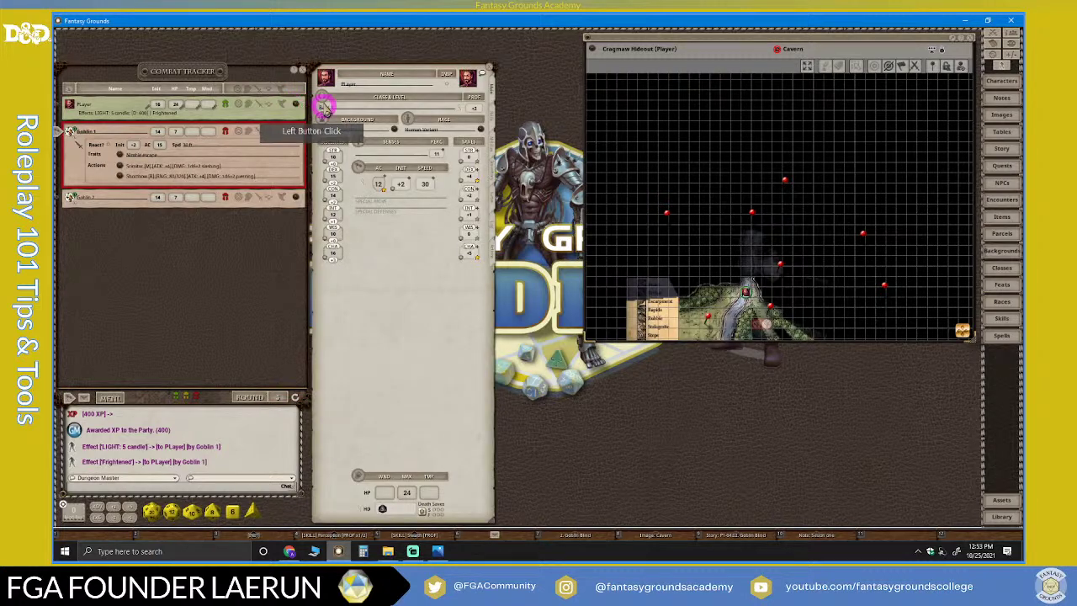
pyautogui.moveTo(379, 65); pyautogui.dragTo(380, 76)
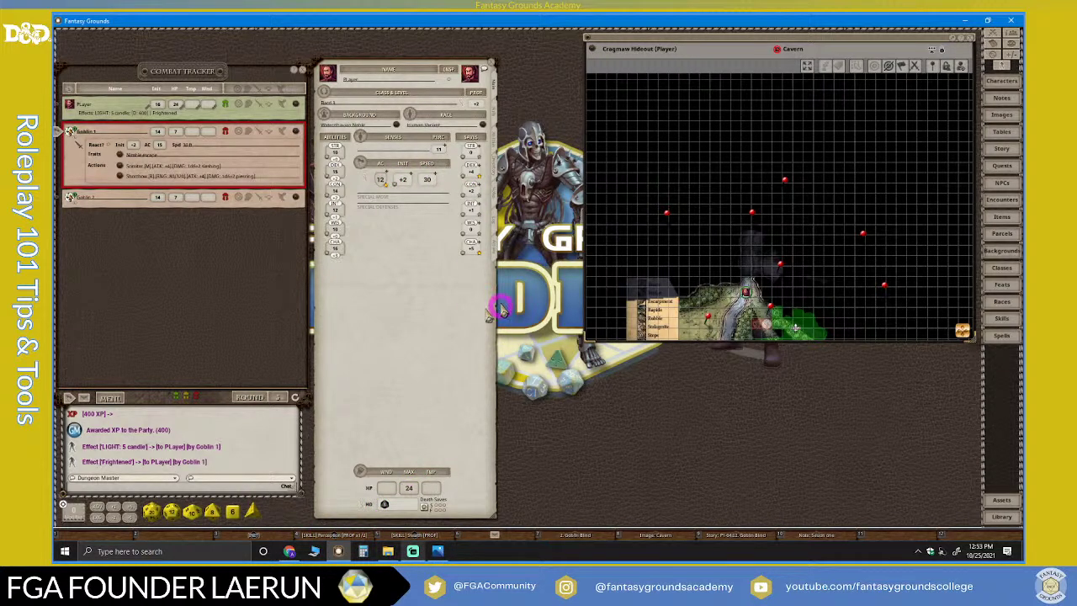
pyautogui.click(497, 242)
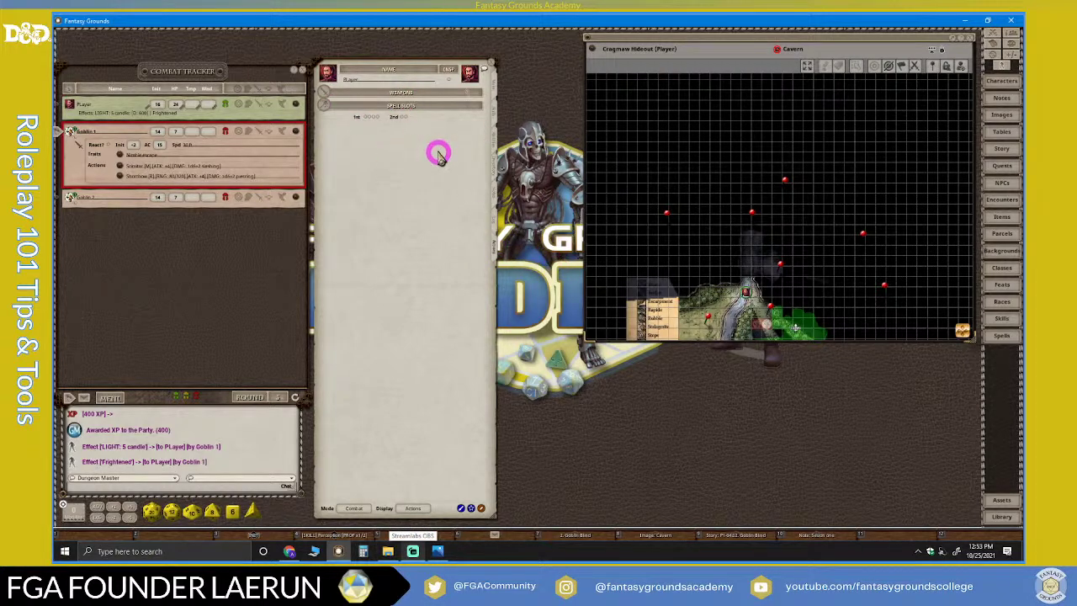
pyautogui.click(494, 115)
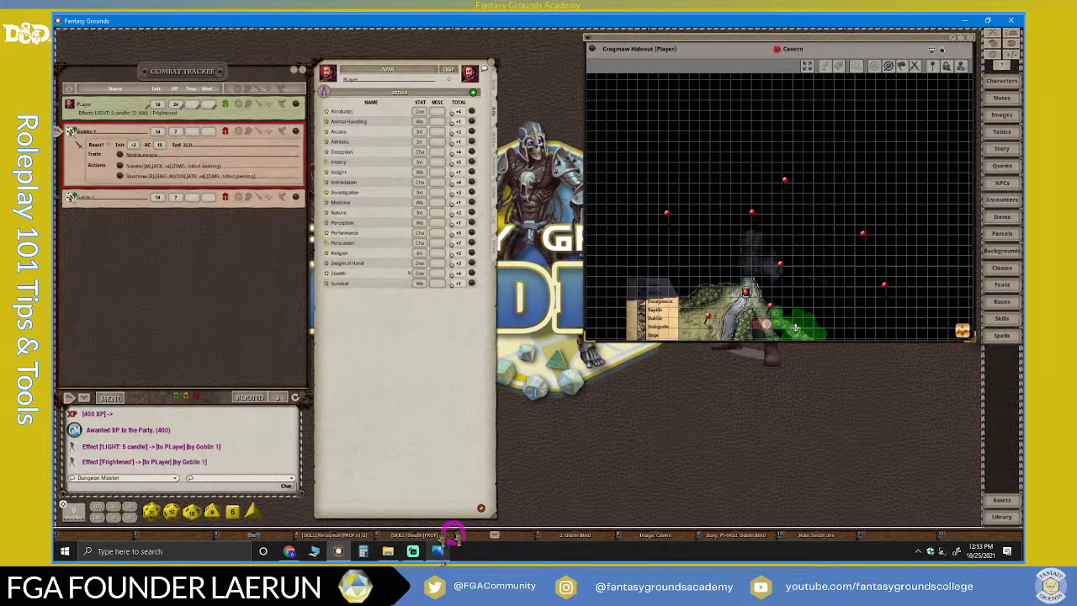
pyautogui.click(494, 79)
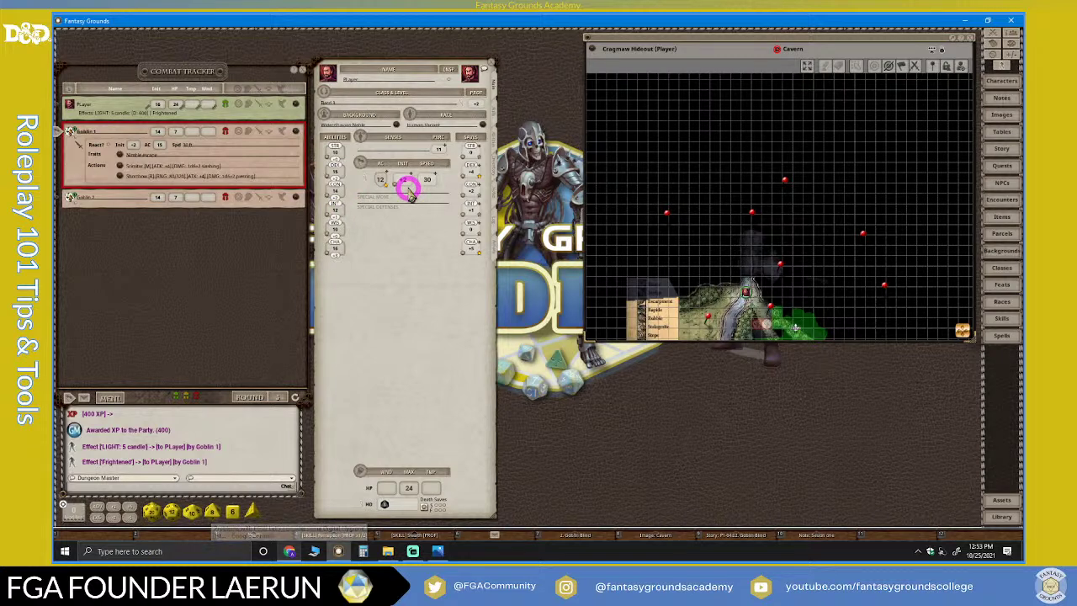
pyautogui.moveTo(406, 202); pyautogui.dragTo(263, 536)
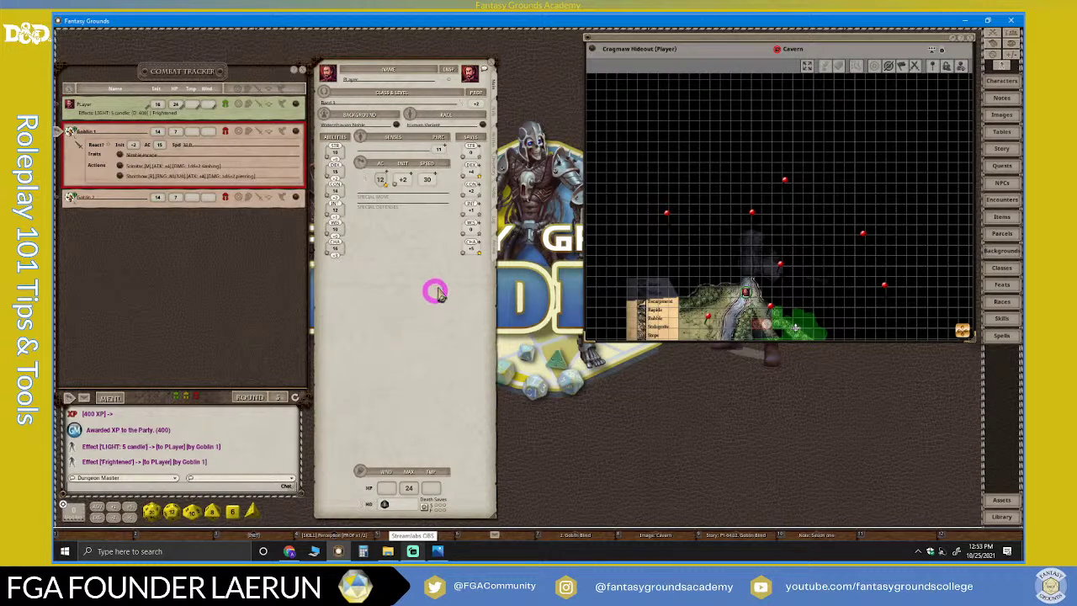
# Switch to Streamlabs OBS, look through the Mini Feed, and return to Fantasy Grounds
pyautogui.scroll(-3, 706, 252)
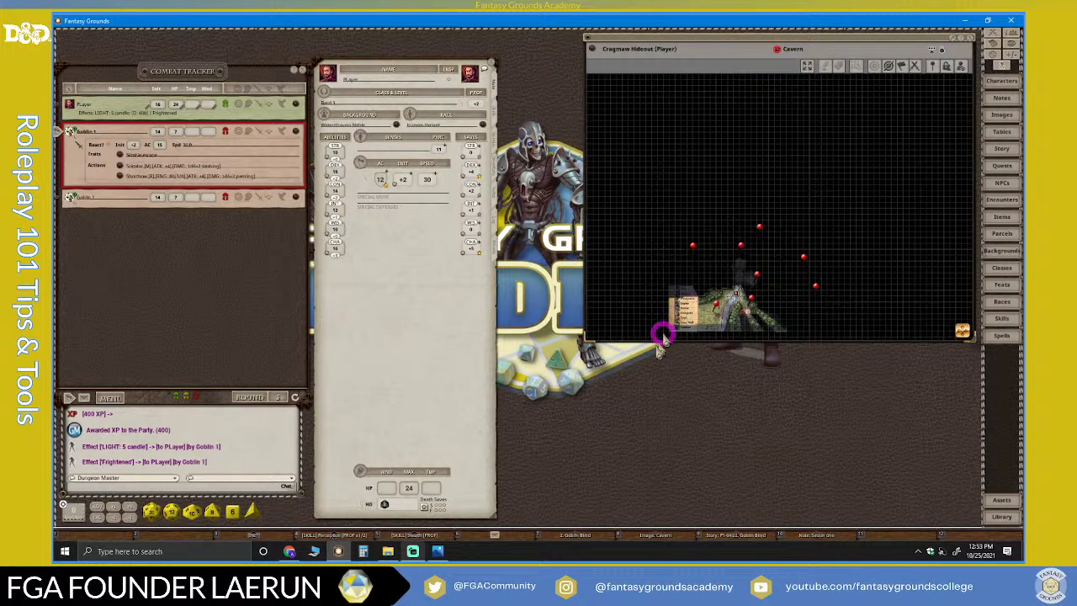
pyautogui.click(415, 552)
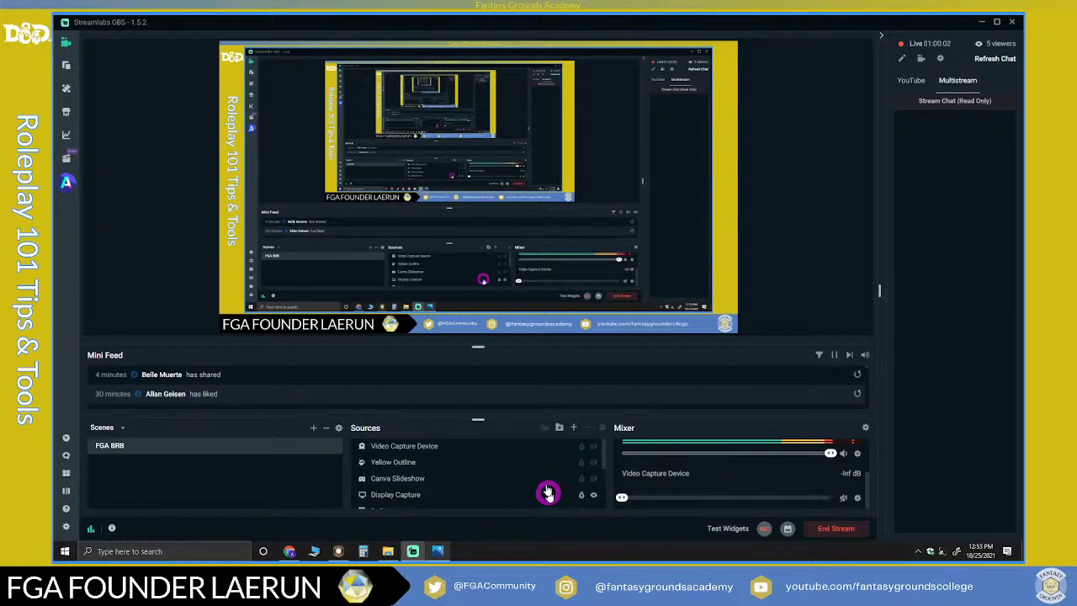
pyautogui.scroll(-5, 535, 395)
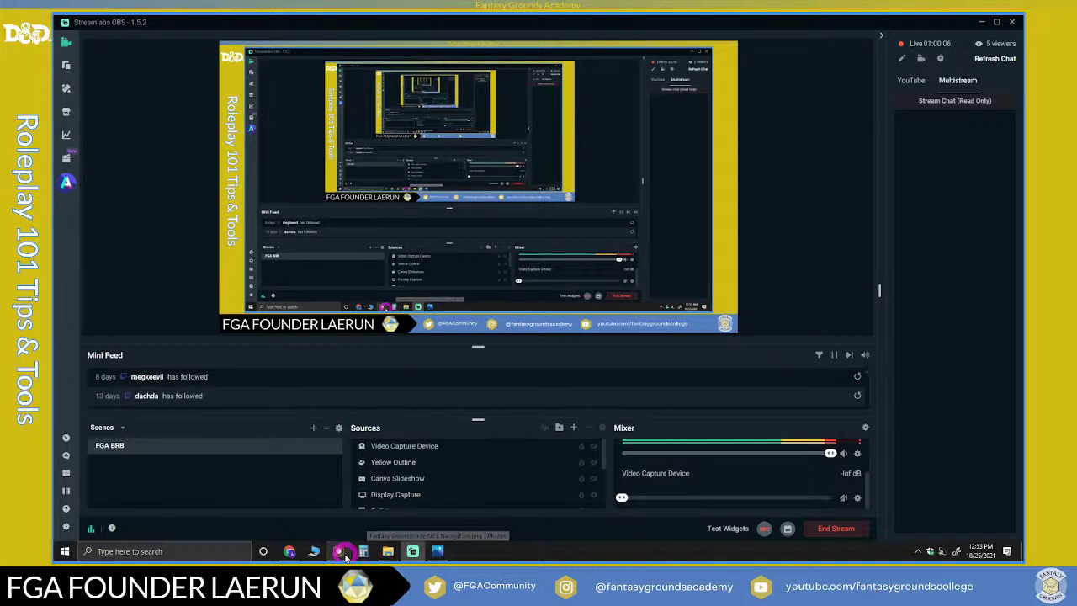
pyautogui.click(340, 553)
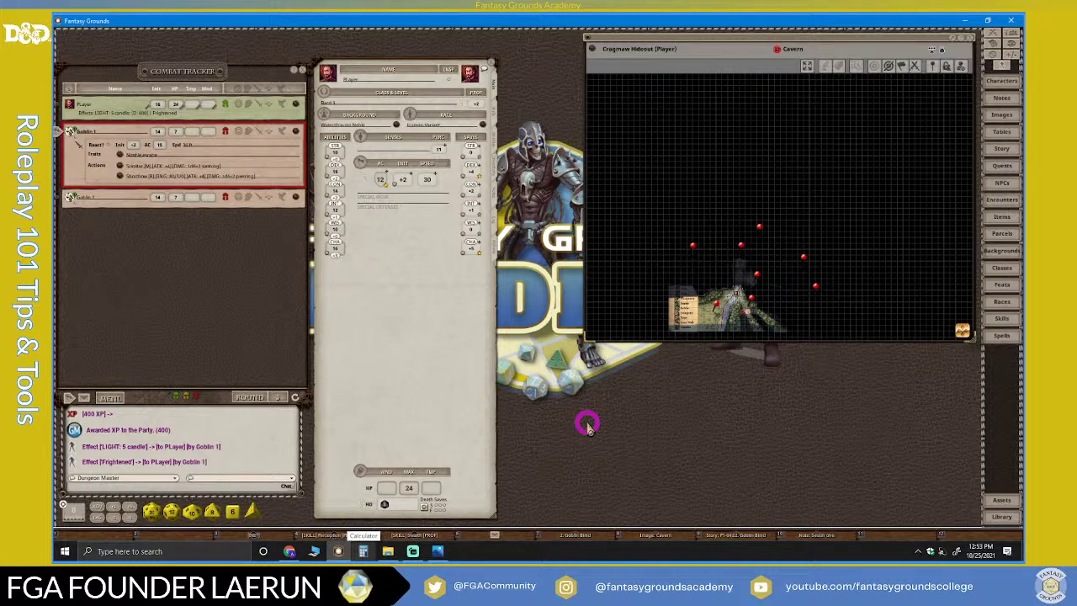
# Close the Cavern map window to free the workspace beside the player's character sheet
pyautogui.click(966, 37)
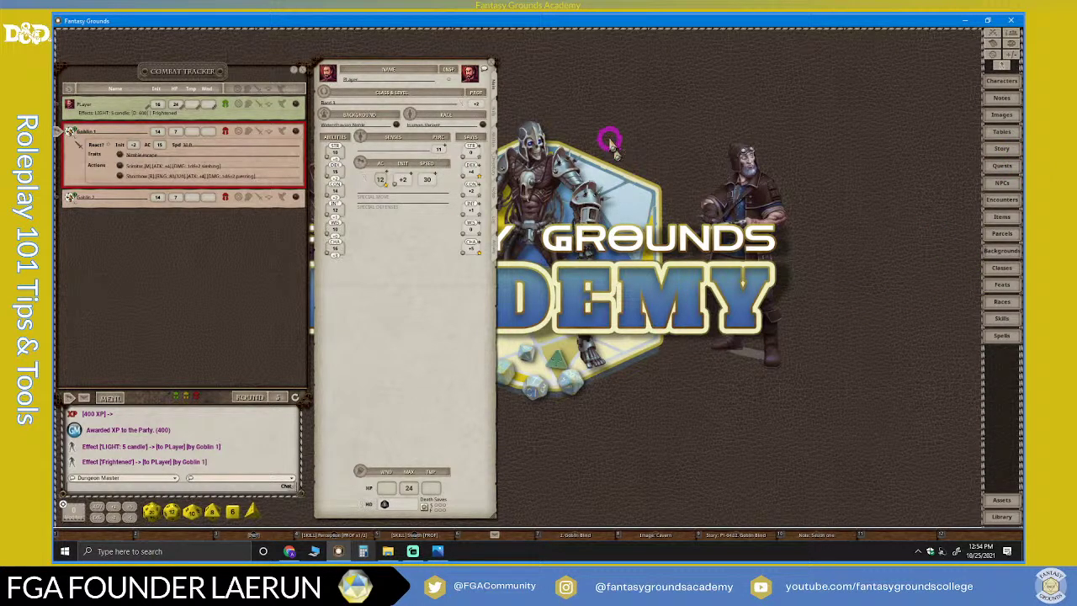
pyautogui.rightClick(437, 221)
pyautogui.click(365, 143)
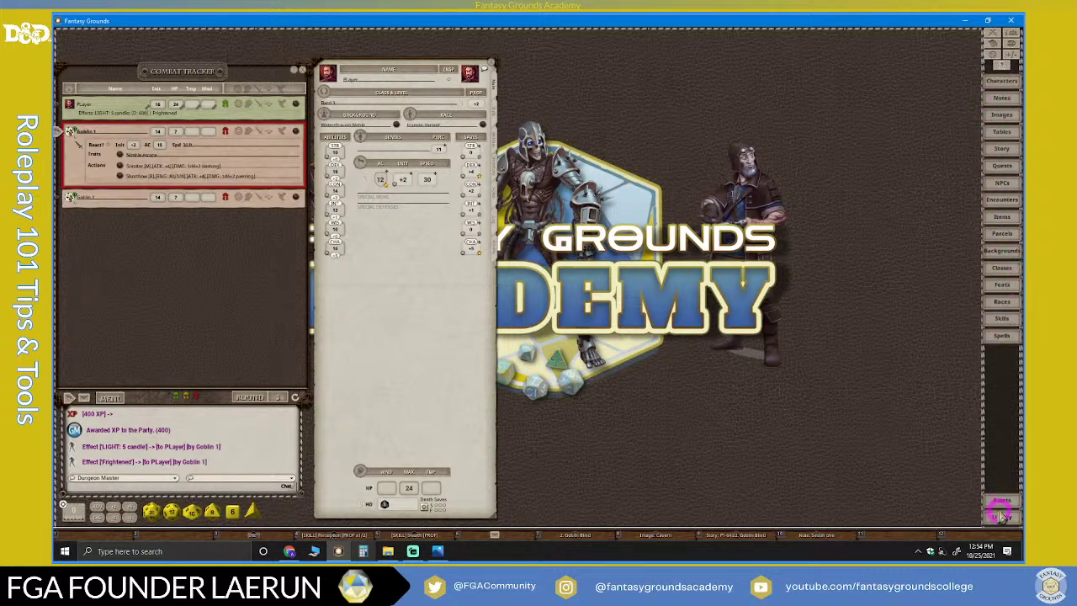
# Open the Reference Manual of D&D Lost Mine of Phandelver from the Library and close the Library window
pyautogui.click(1003, 516)
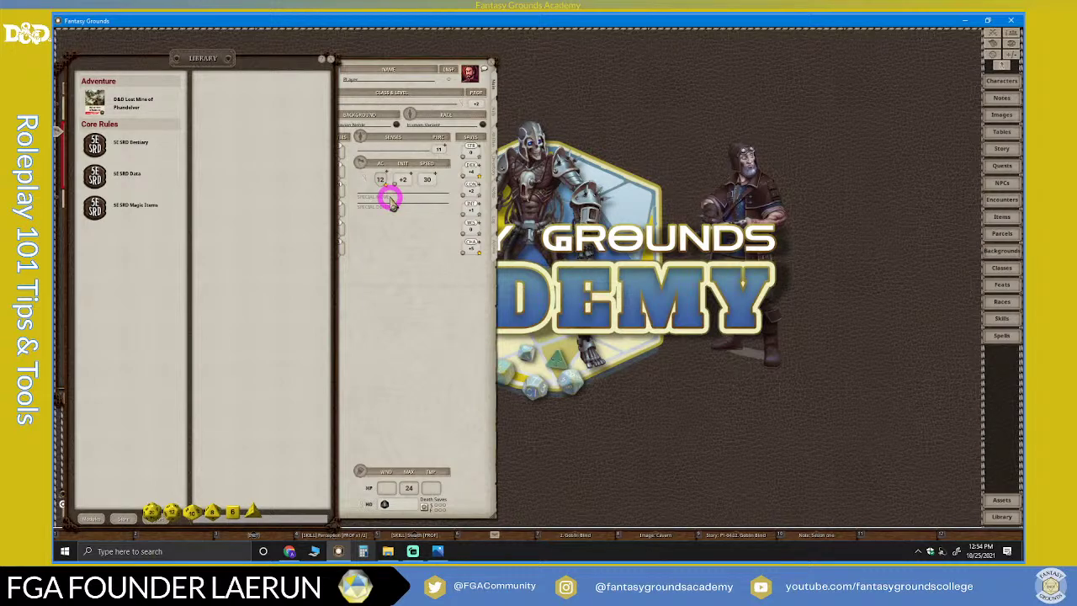
pyautogui.moveTo(221, 66); pyautogui.dragTo(663, 71)
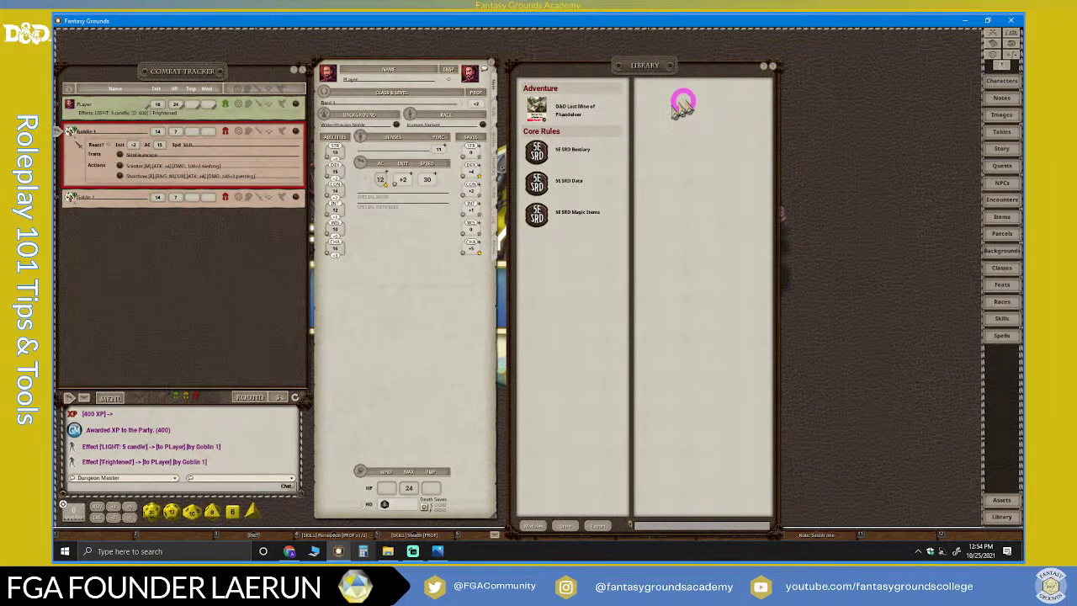
pyautogui.click(579, 117)
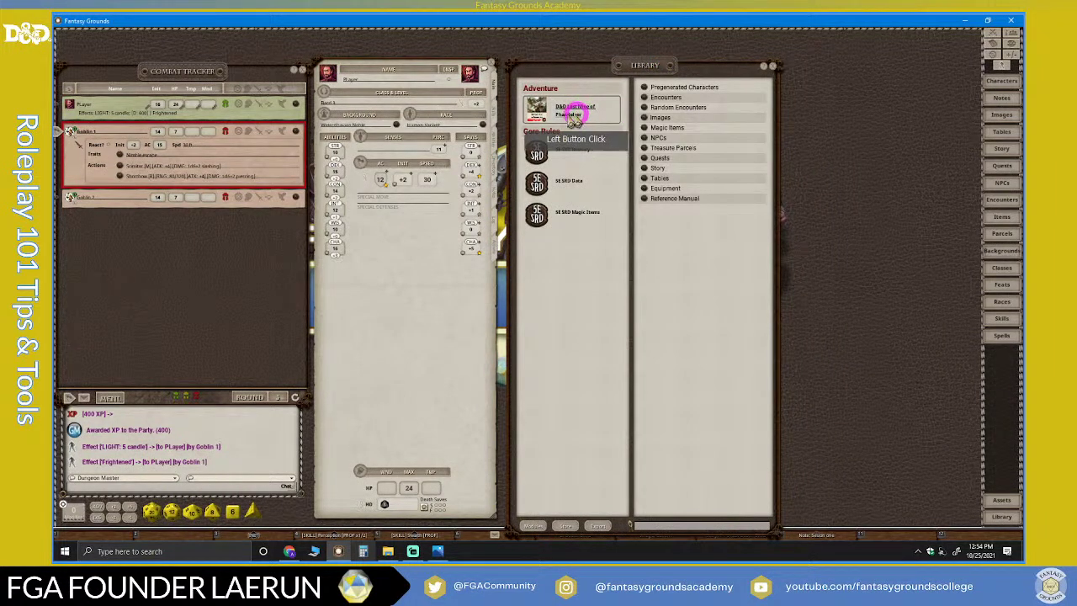
pyautogui.click(644, 200)
pyautogui.moveTo(765, 34); pyautogui.dragTo(787, 47)
pyautogui.click(527, 65)
pyautogui.click(776, 63)
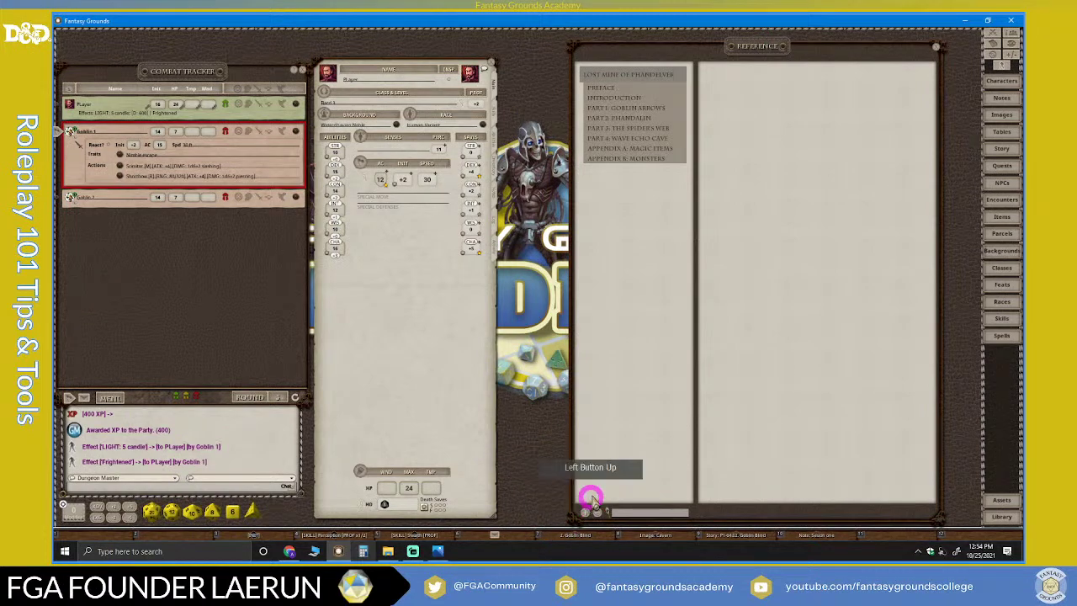
# Read the Goblin Arrows and 2. Goblin Blind pages in the reference manual, then close the manual and the character sheet
pyautogui.click(612, 111)
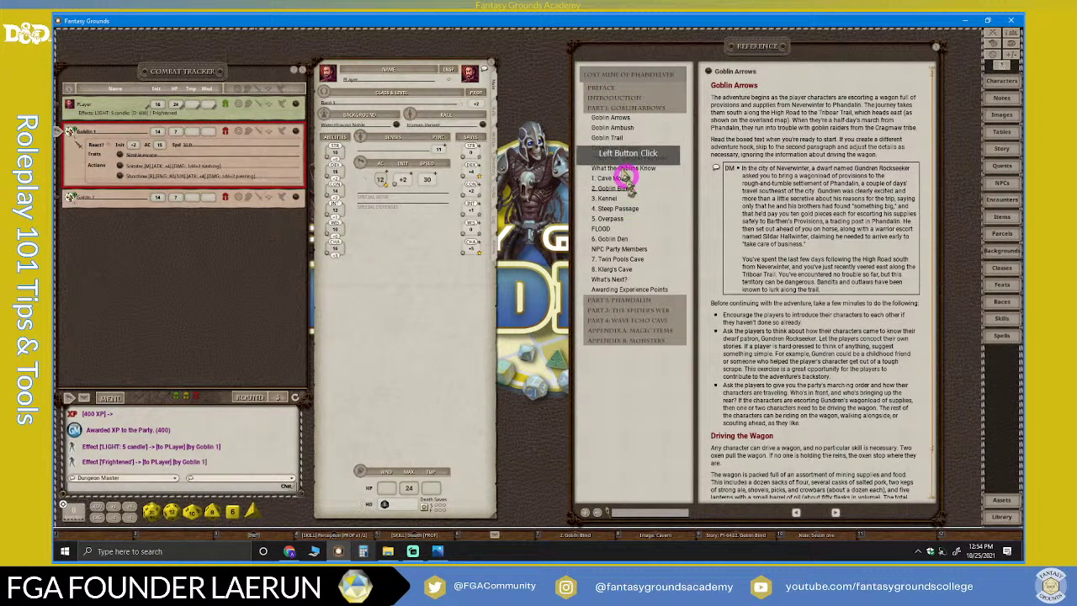
pyautogui.click(615, 189)
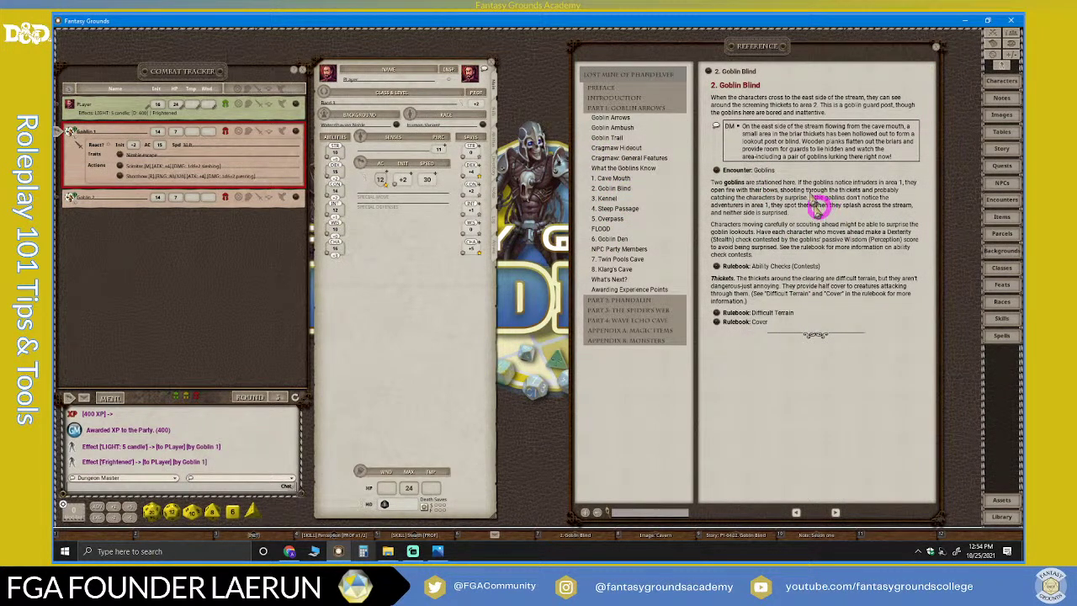
pyautogui.click(939, 49)
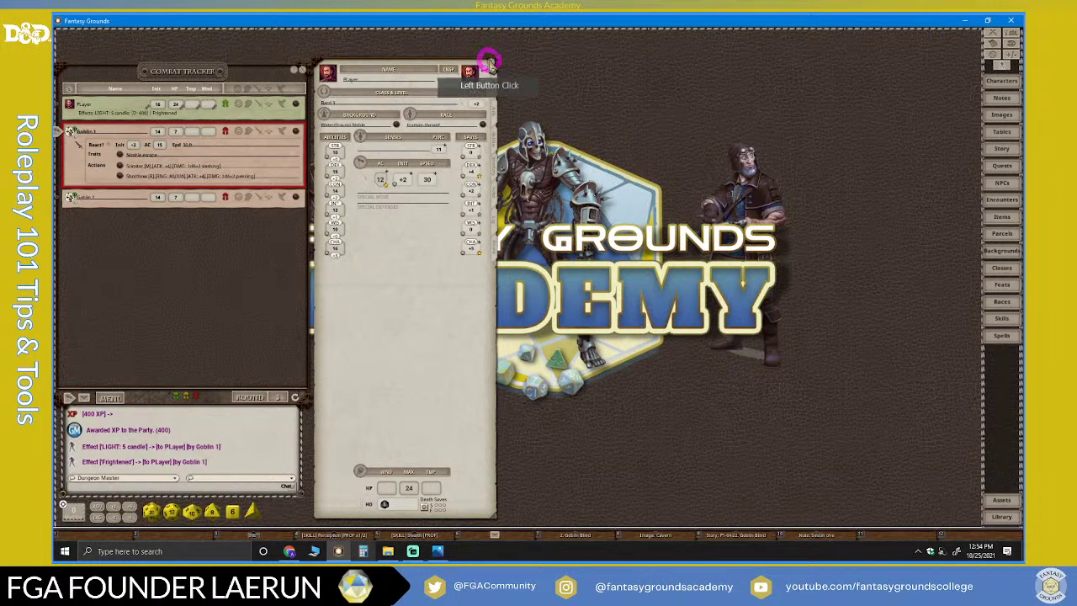
pyautogui.click(487, 61)
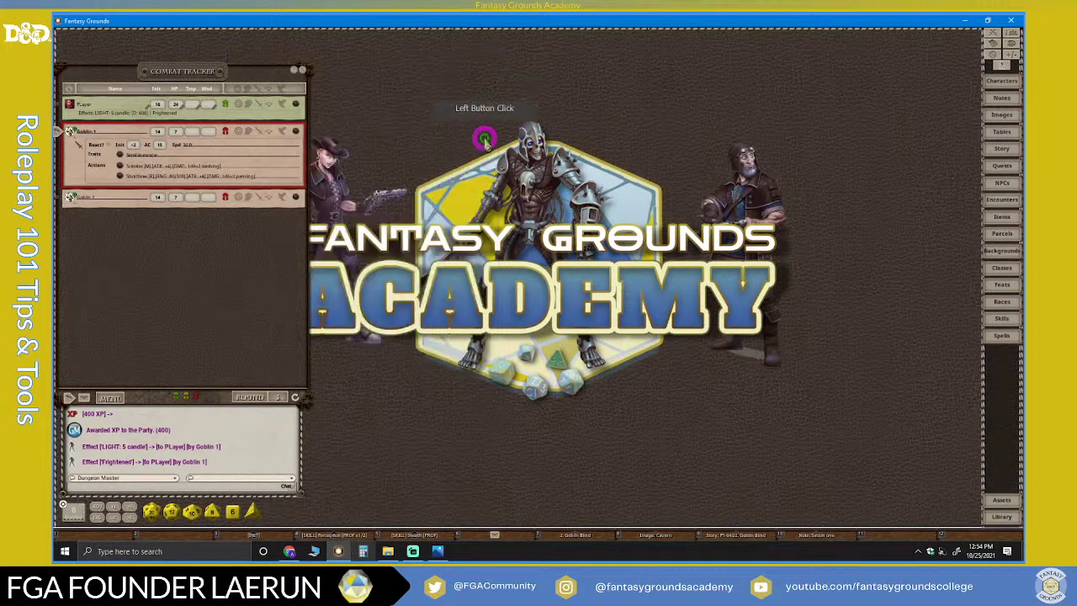
# Set the interface scale to 110 with the /scaleui chat command
pyautogui.click(127, 488)
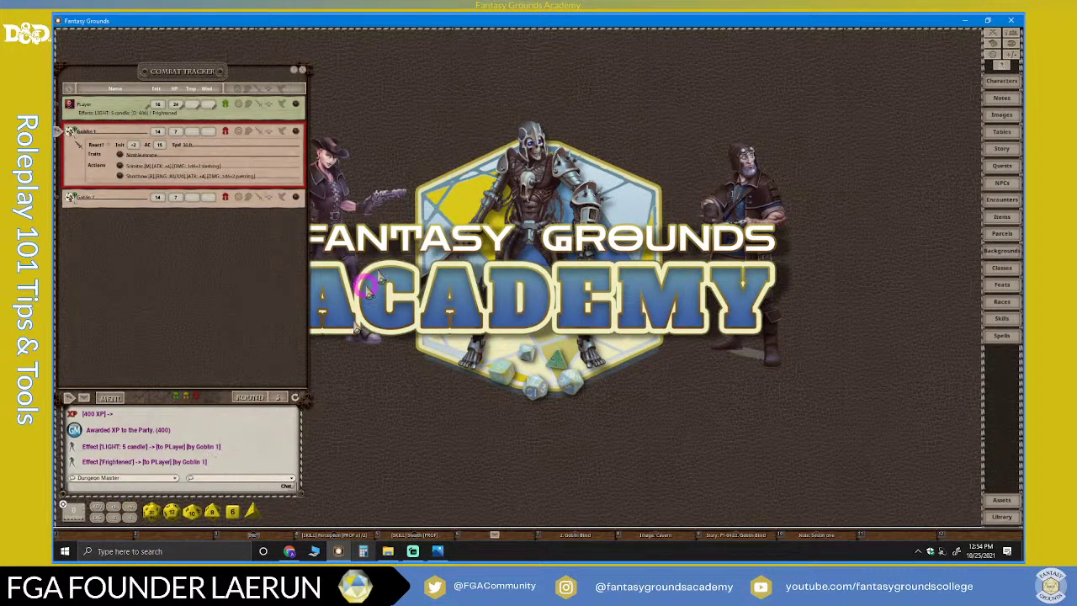
pyautogui.click(95, 492)
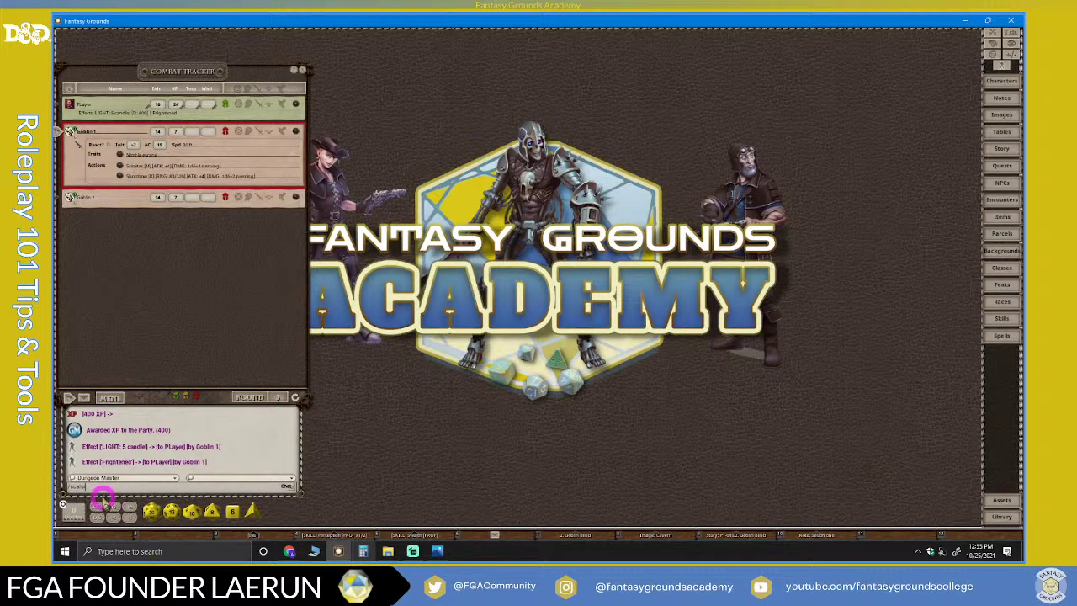
pyautogui.click(80, 486)
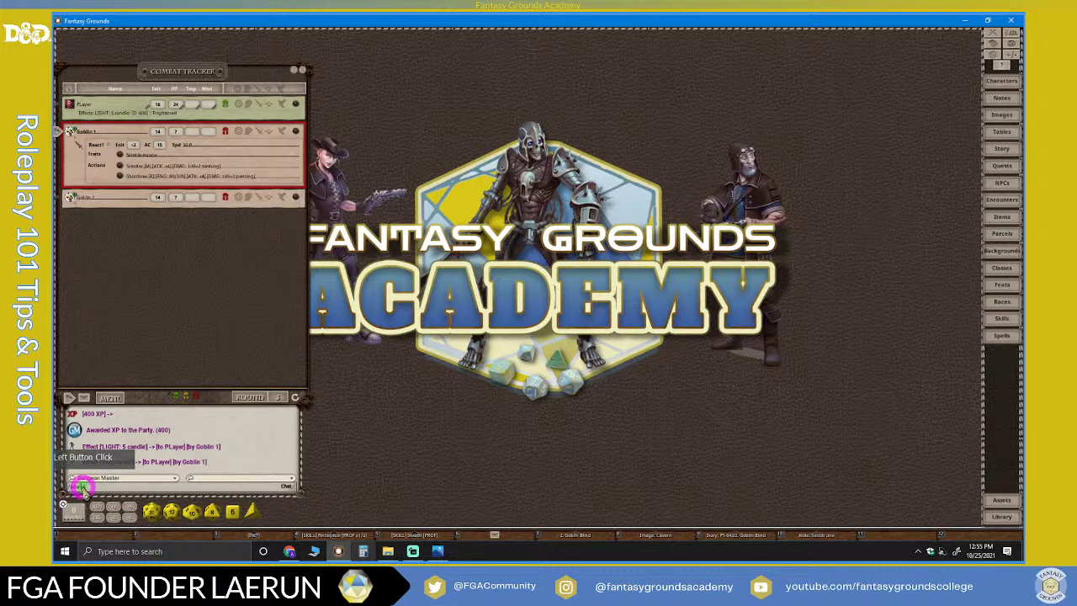
pyautogui.click(142, 493)
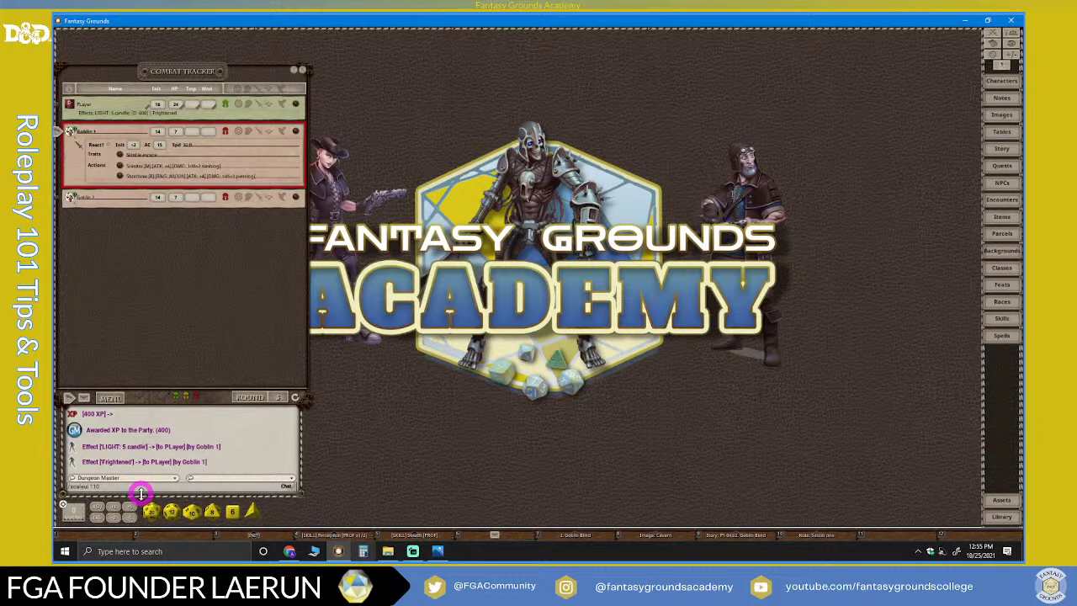
pyautogui.press('Return')
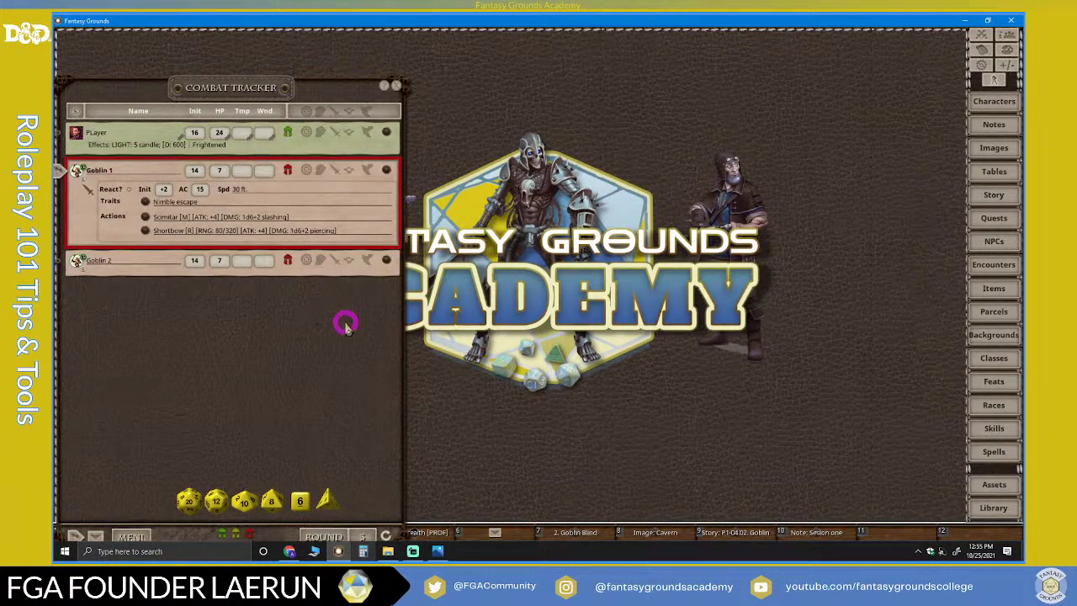
# Reposition the enlarged Combat Tracker and close it to uncover the chat window
pyautogui.moveTo(282, 88); pyautogui.dragTo(332, 115)
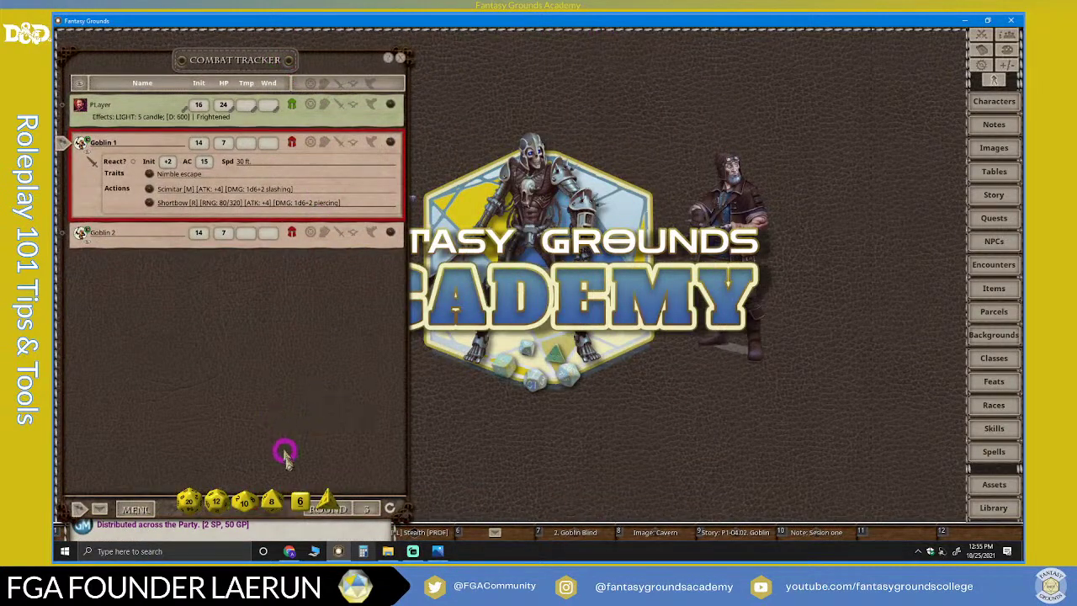
pyautogui.click(401, 58)
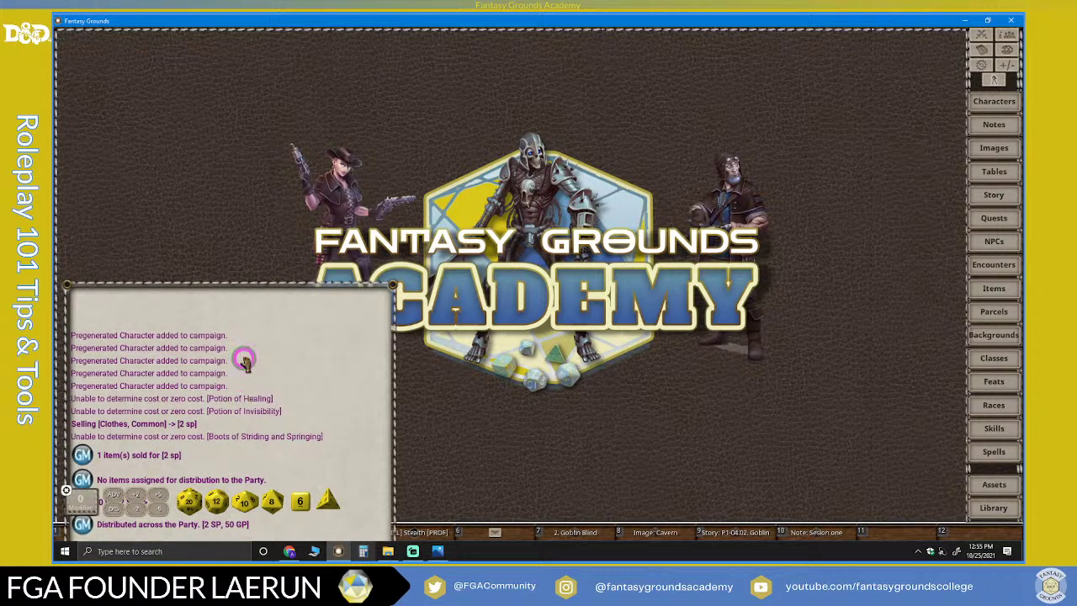
# Lock the chat window's position and try to move the locked window upward
pyautogui.rightClick(299, 313)
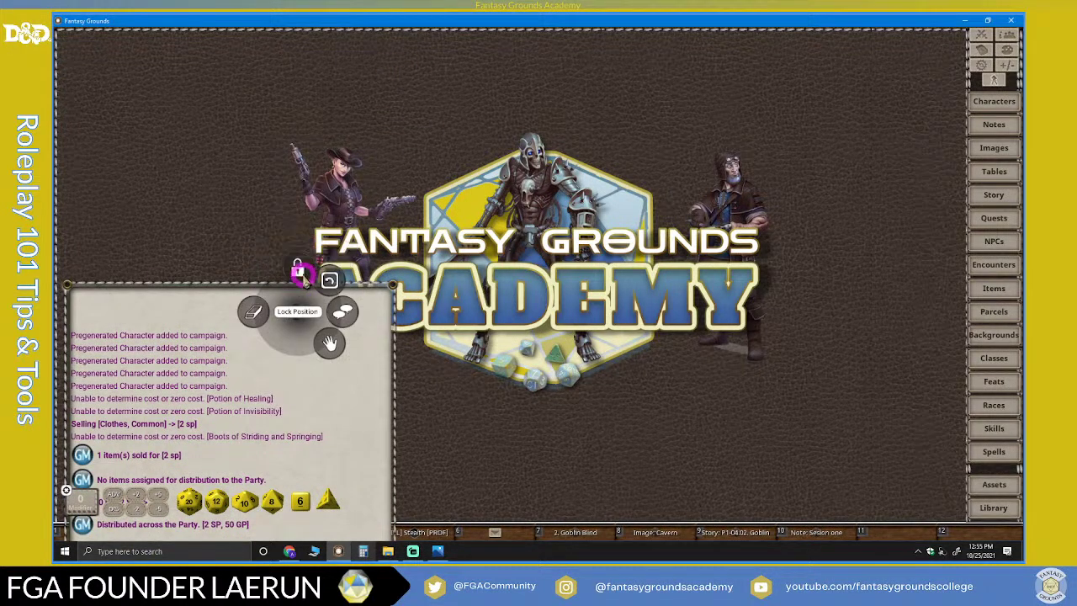
pyautogui.click(302, 271)
pyautogui.moveTo(293, 306); pyautogui.dragTo(302, 218)
pyautogui.rightClick(228, 308)
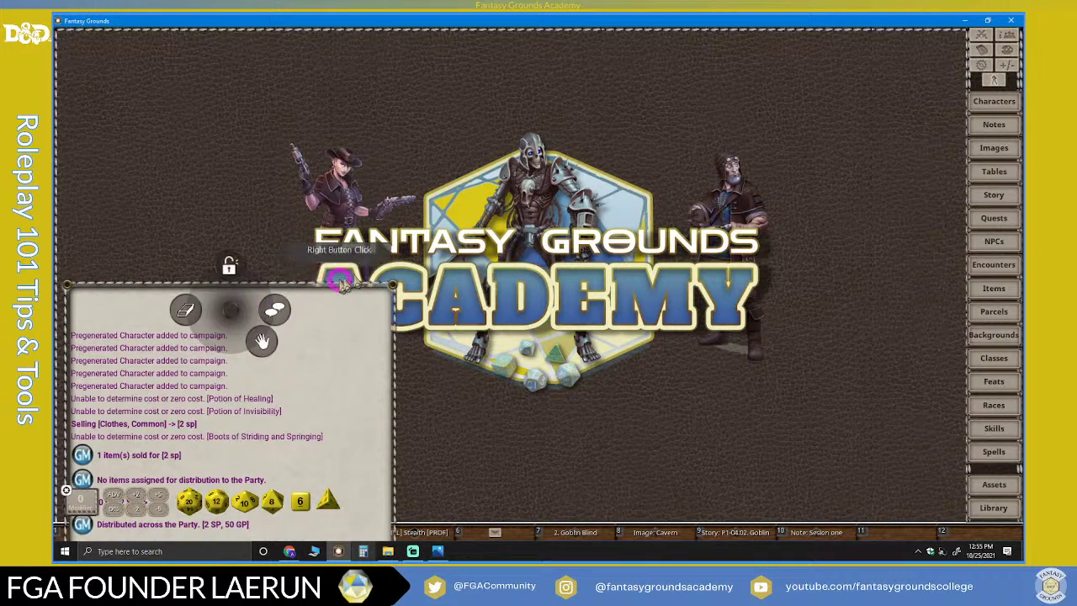
pyautogui.click(431, 392)
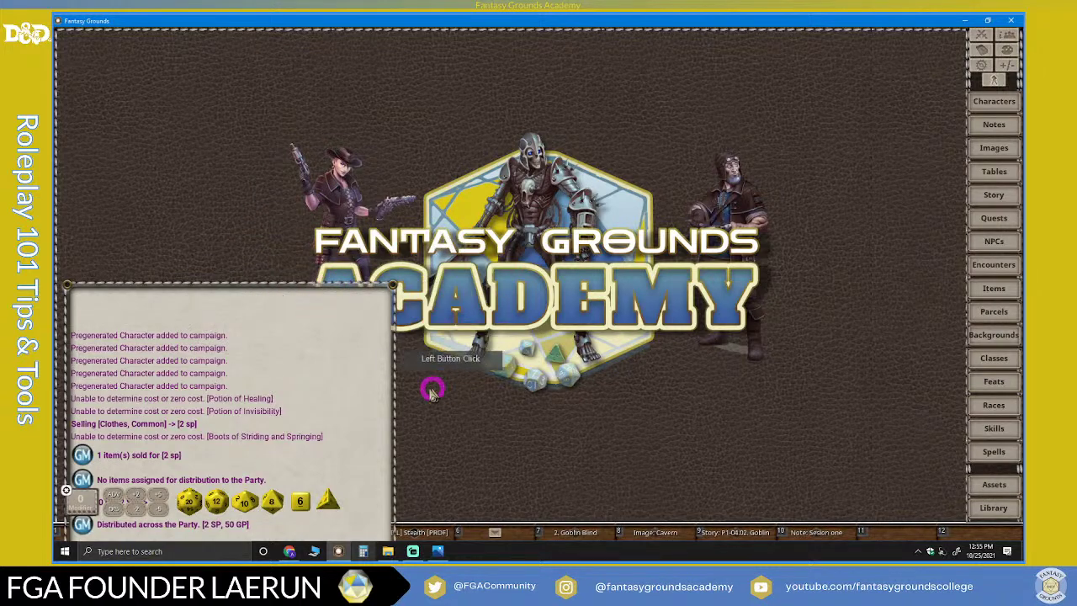
# Restore and re-maximize the application window, and unlock and raise the chat window until its entry line clears the dice
pyautogui.click(991, 19)
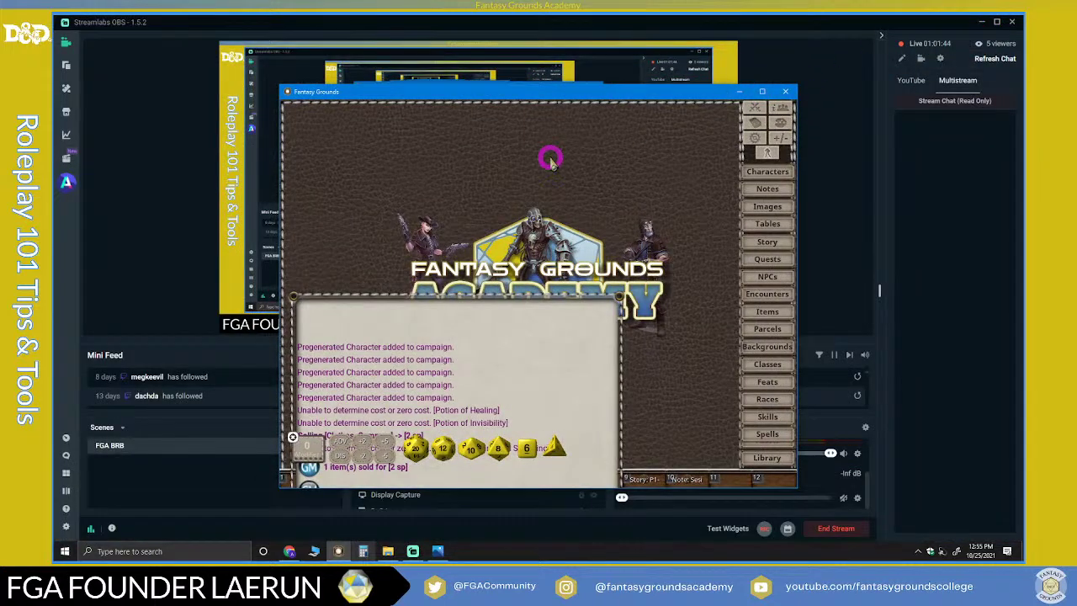
pyautogui.click(771, 92)
pyautogui.click(347, 299)
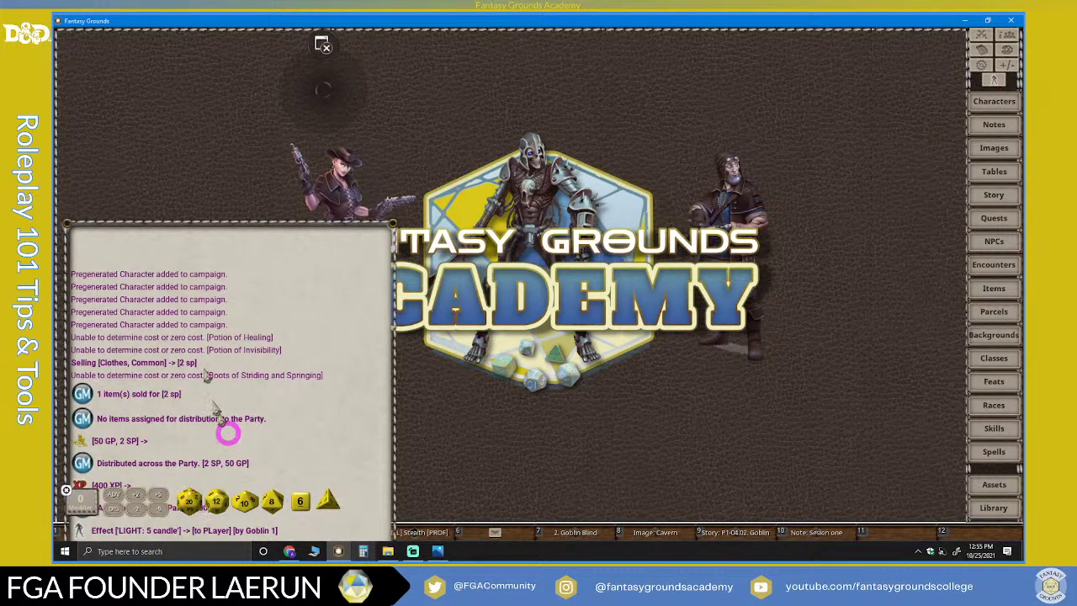
pyautogui.rightClick(237, 258)
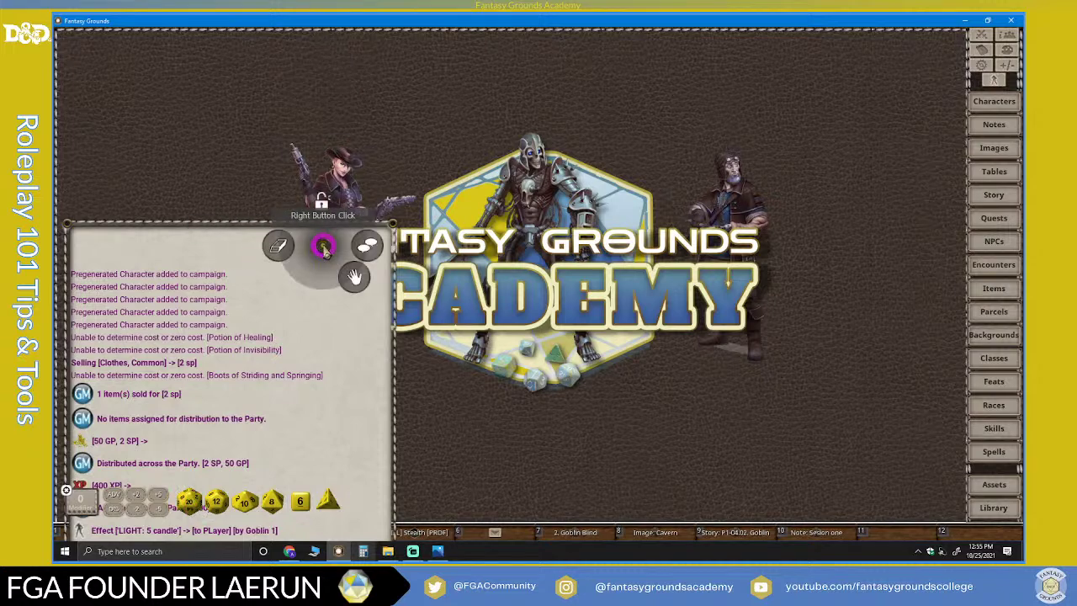
pyautogui.moveTo(308, 239); pyautogui.dragTo(309, 101)
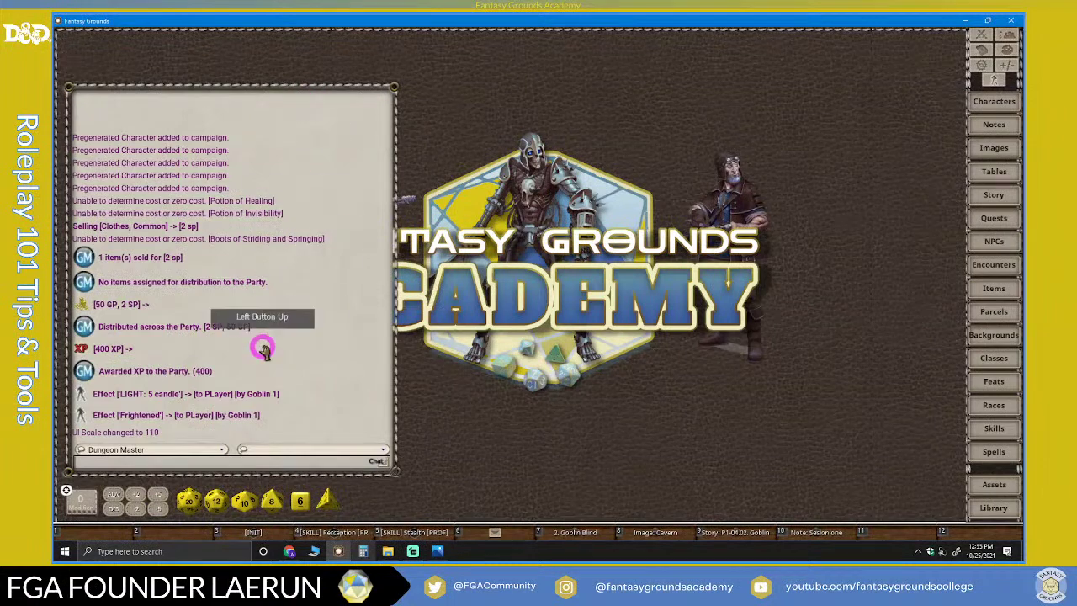
# Set the interface scale to 85 with the /scaleui chat command
pyautogui.click(122, 464)
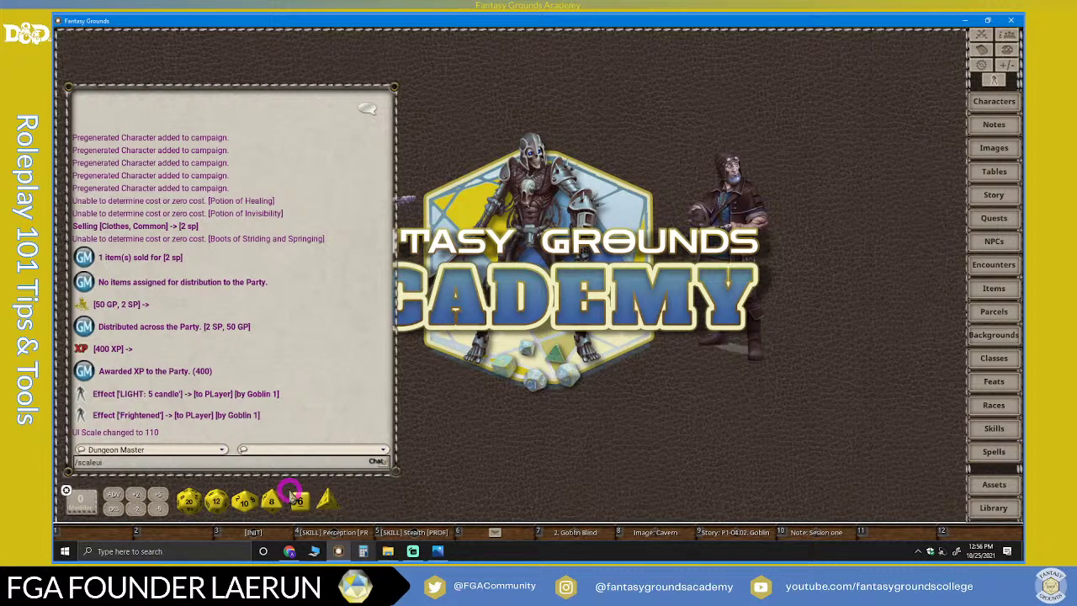
pyautogui.press('Return')
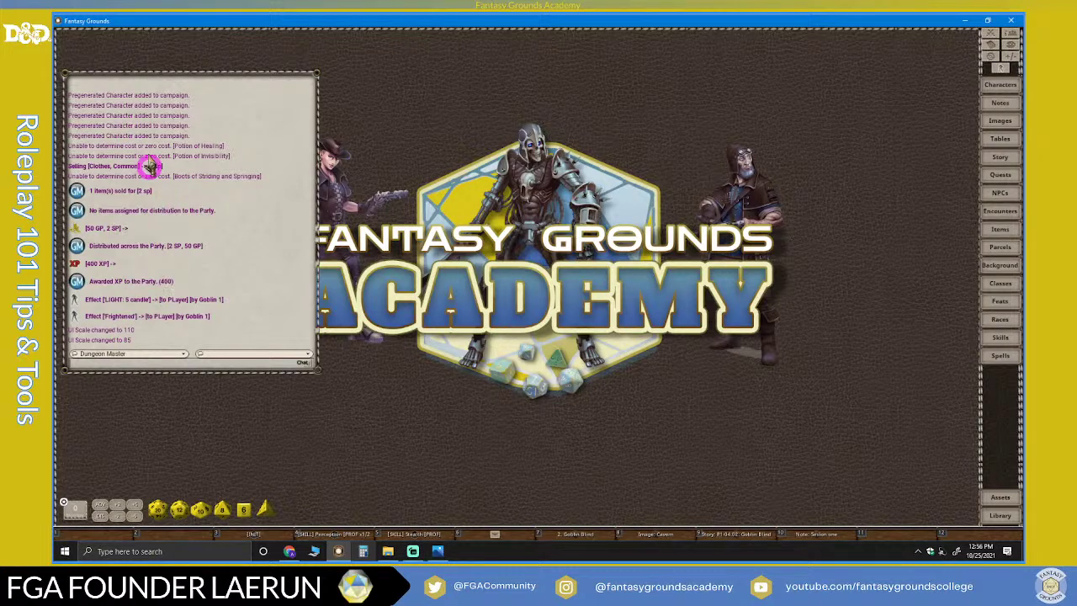
# Move the chat window down to sit just above the dice and clear its message history
pyautogui.rightClick(179, 77)
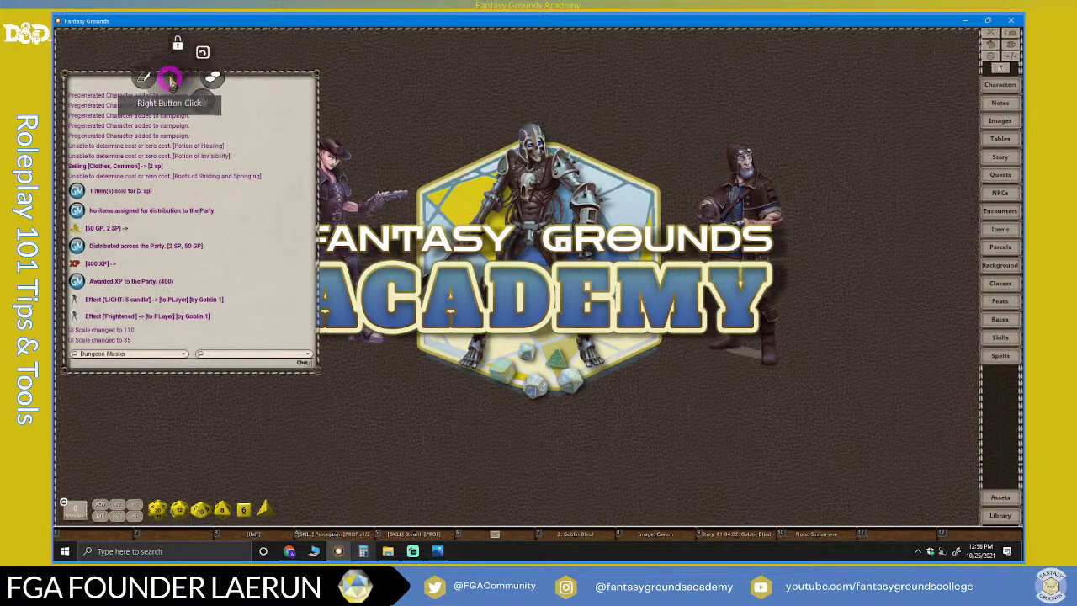
pyautogui.click(256, 139)
pyautogui.rightClick(255, 139)
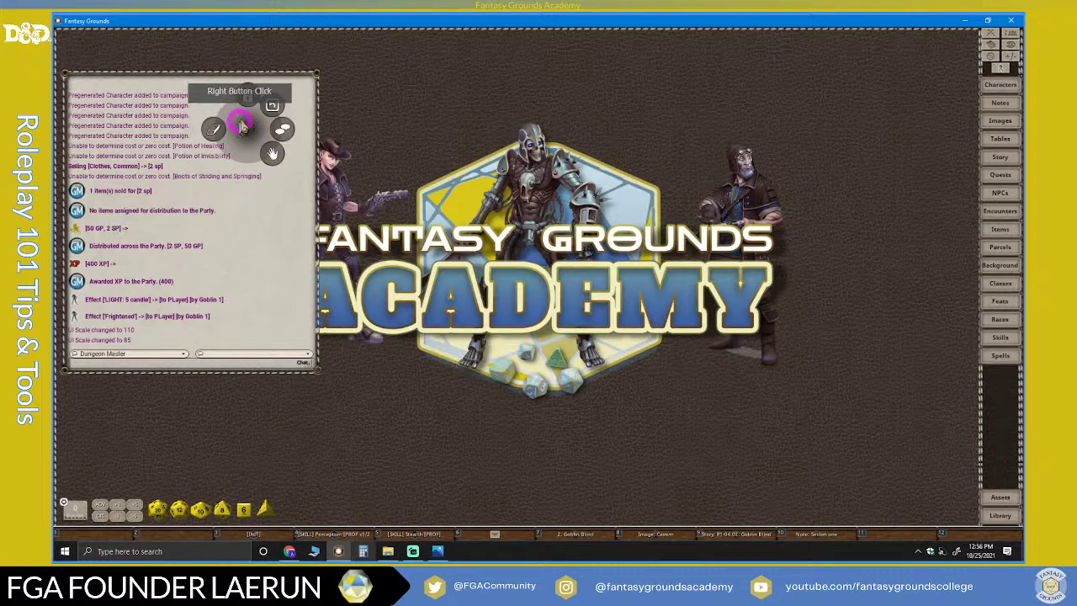
pyautogui.click(213, 87)
pyautogui.moveTo(213, 87); pyautogui.dragTo(241, 194)
pyautogui.rightClick(250, 337)
pyautogui.rightClick(216, 341)
pyautogui.click(303, 431)
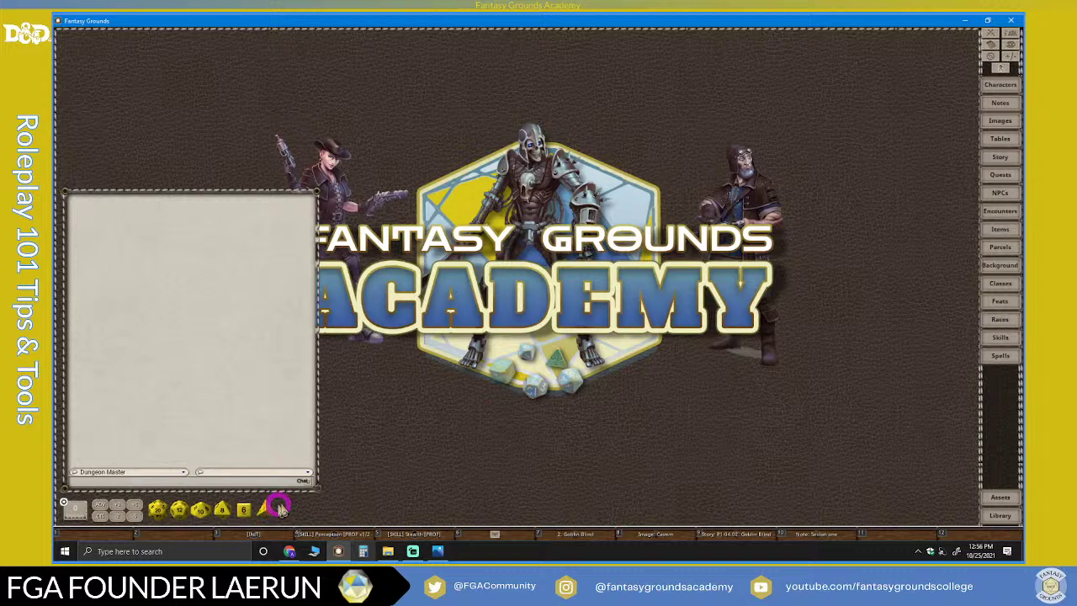
# Open the campaign options and set both Table: Dice tower and Chat: Show GM rolls to On
pyautogui.click(991, 55)
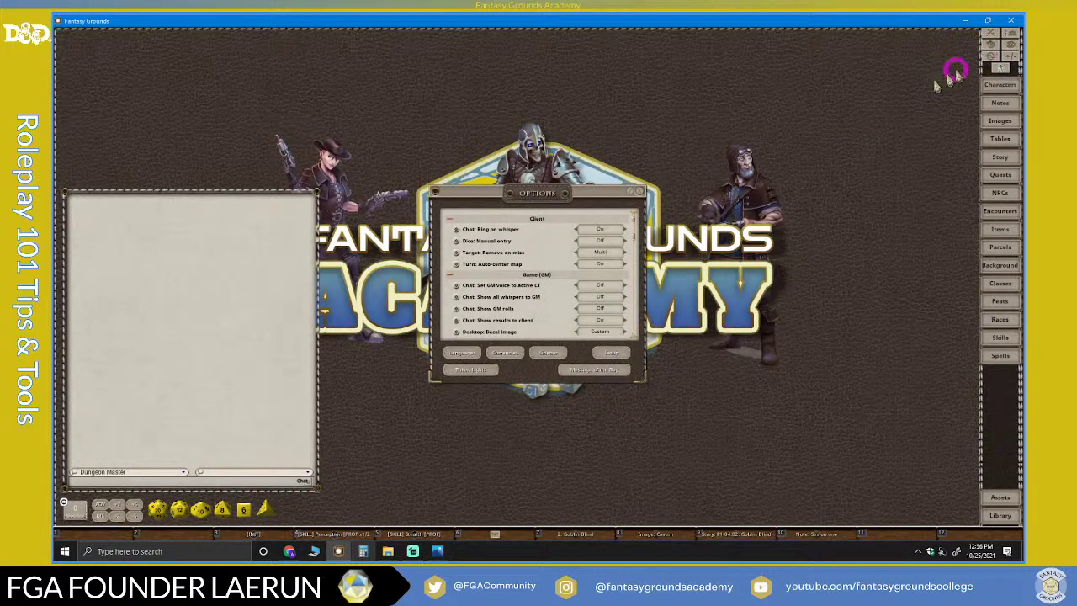
pyautogui.moveTo(592, 196); pyautogui.dragTo(752, 145)
pyautogui.scroll(-3, 760, 247)
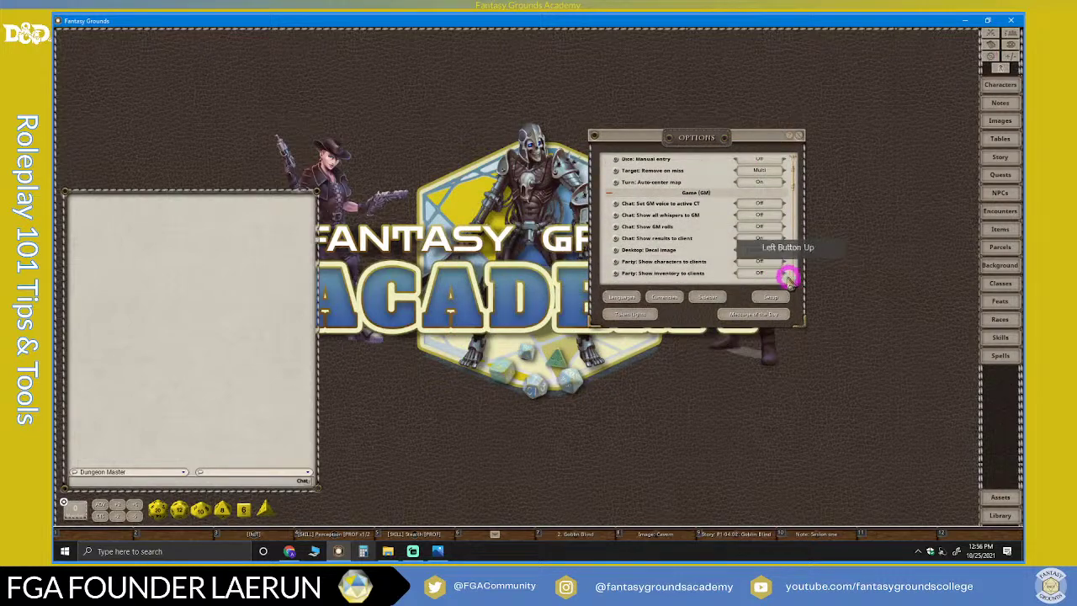
pyautogui.click(759, 259)
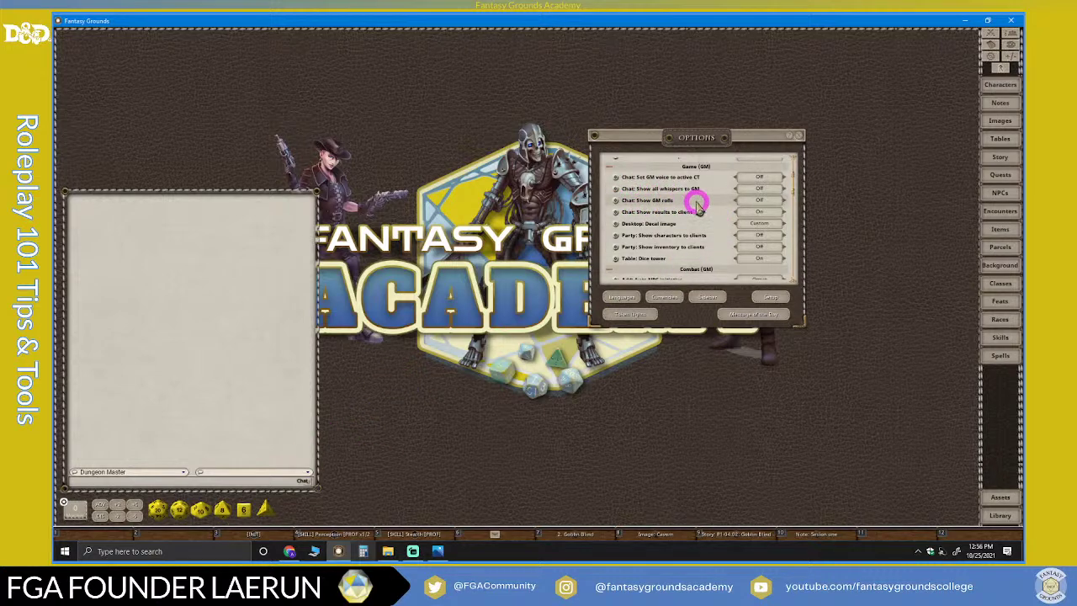
pyautogui.click(759, 200)
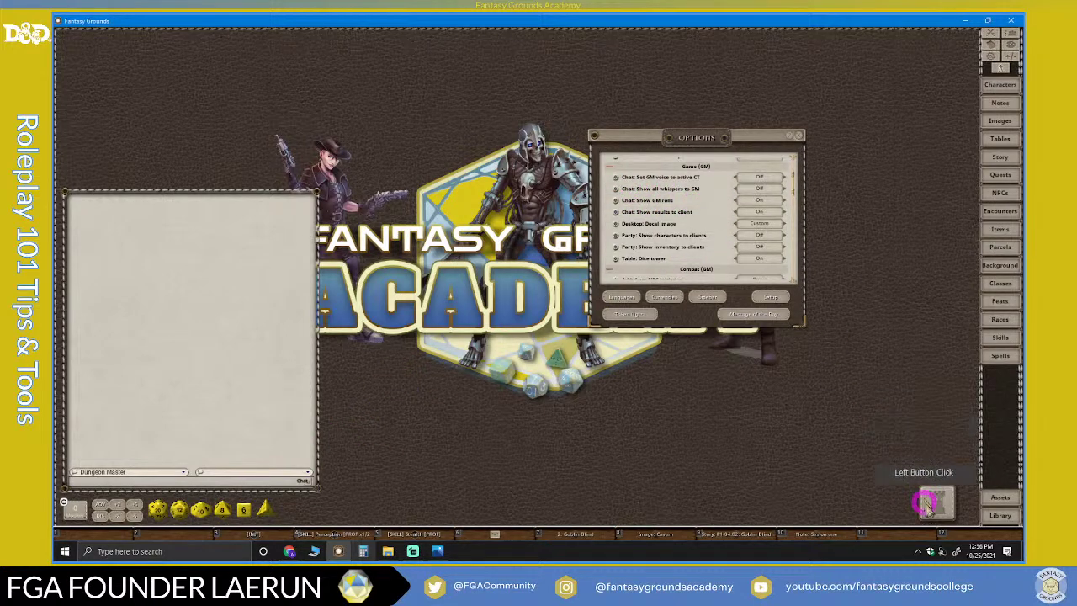
# Move the dice tower next to the dice set, directly below the chat window
pyautogui.rightClick(946, 496)
pyautogui.click(928, 505)
pyautogui.moveTo(928, 503); pyautogui.dragTo(300, 503)
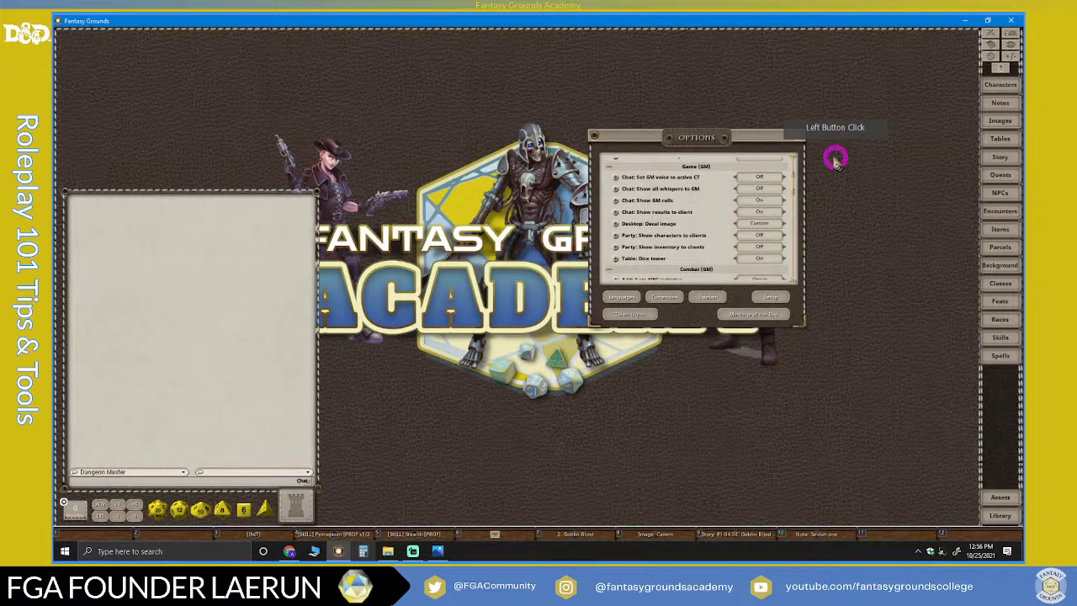
# Close the options and roll a d20 in the dice tower
pyautogui.click(791, 135)
pyautogui.moveTo(156, 509); pyautogui.dragTo(299, 508)
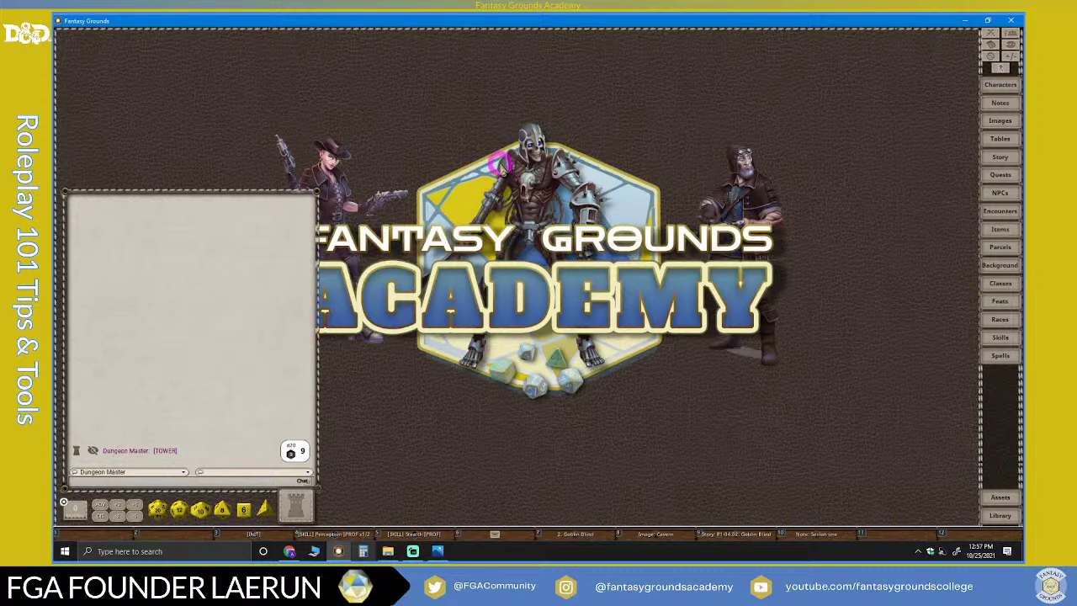
# Switch to Streamlabs OBS and look through the recent events in the Mini Feed
pyautogui.click(438, 551)
pyautogui.click(412, 551)
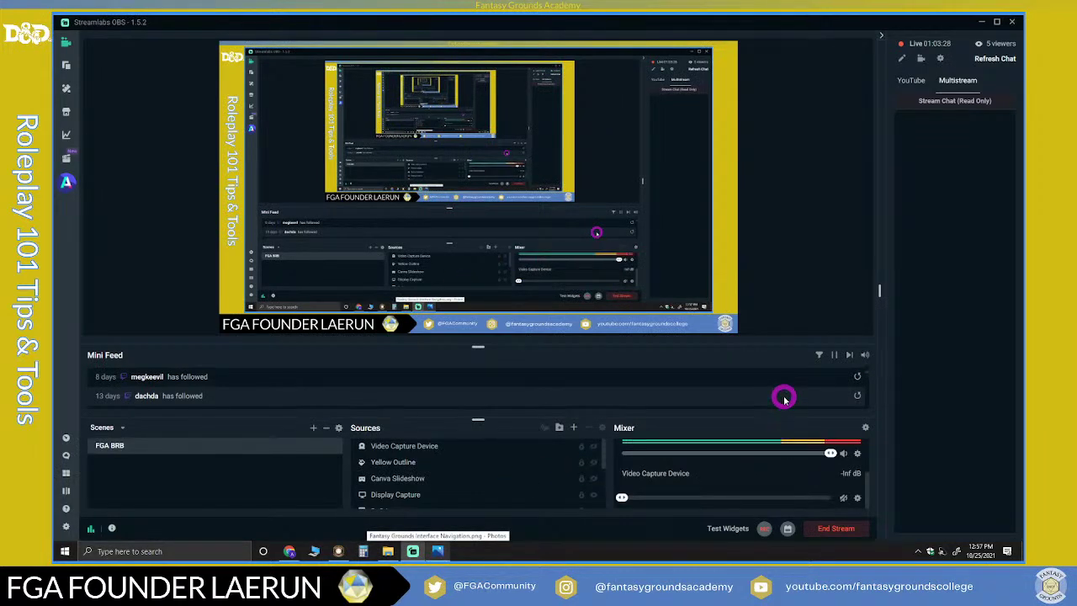
pyautogui.scroll(-1, 528, 385)
pyautogui.scroll(5, 527, 388)
pyautogui.scroll(3, 529, 392)
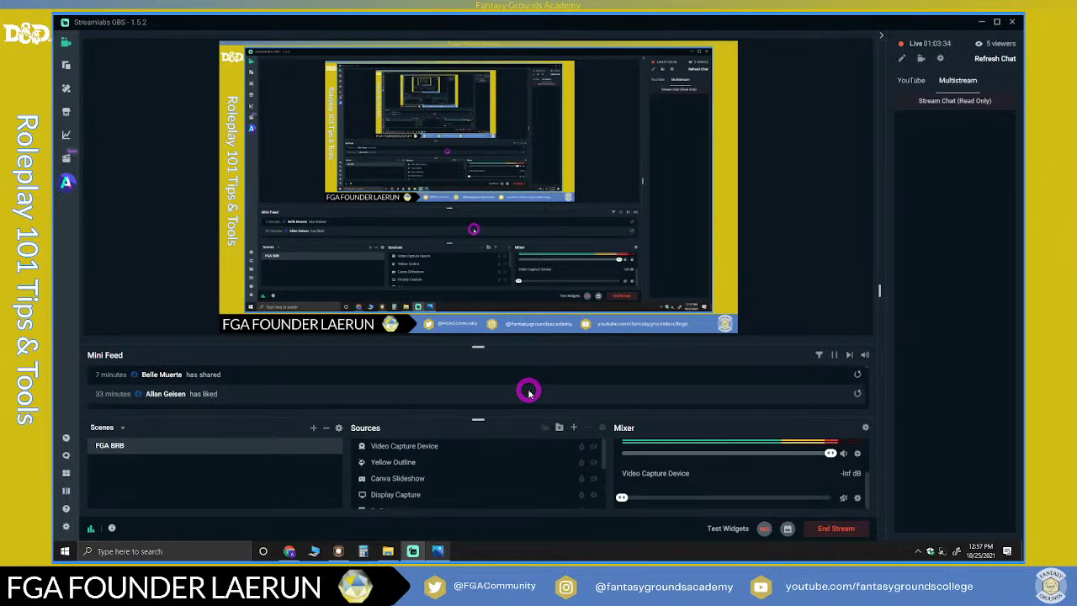